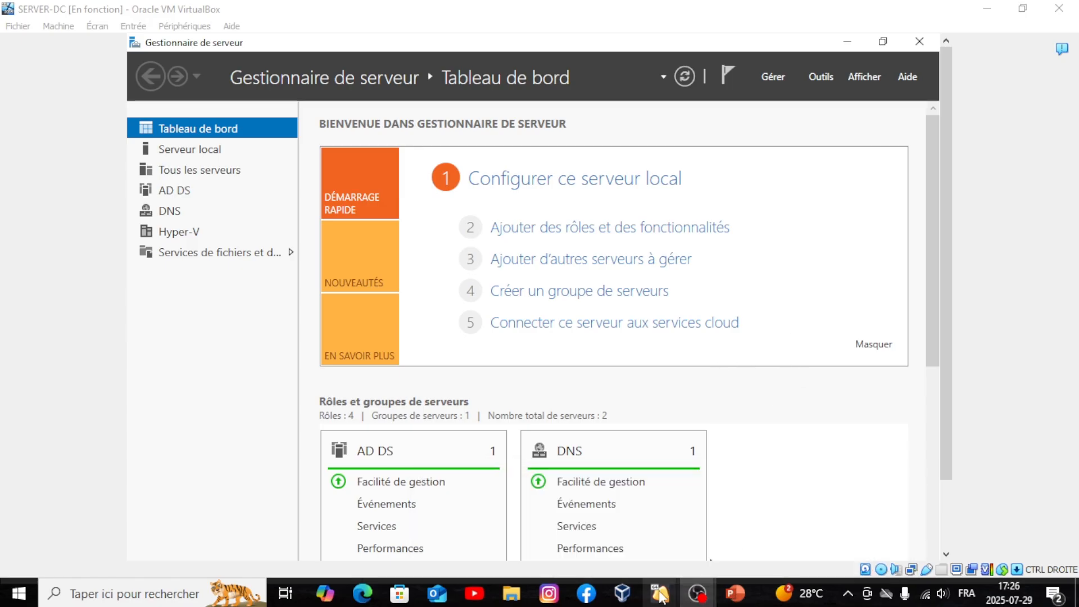
- Start adding roles and features on SERVER-DC, keeping the role-based or feature-based installation type
click(664, 424)
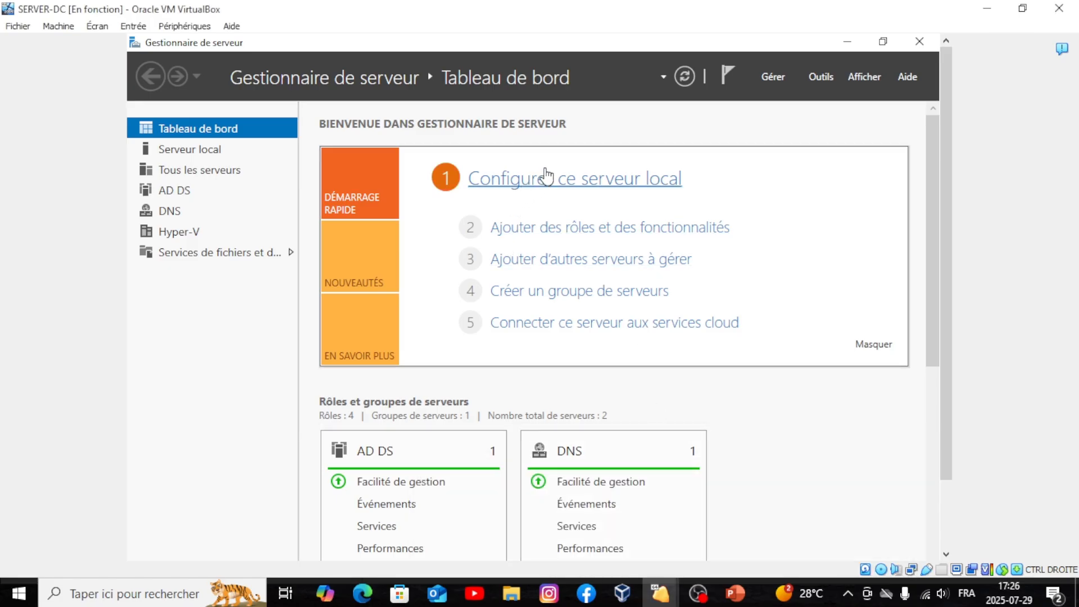
click(777, 76)
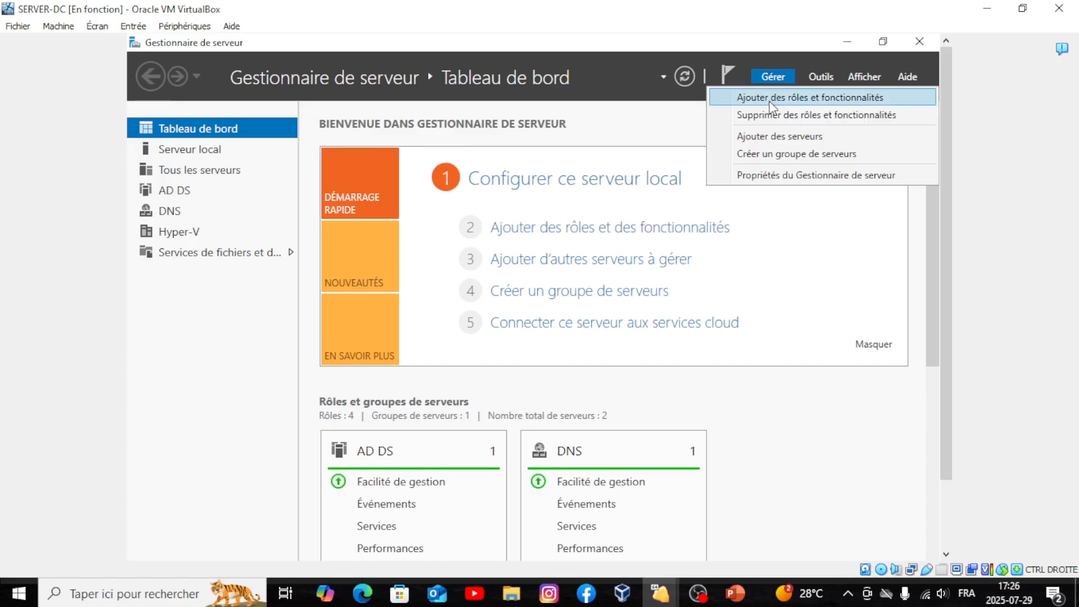
click(771, 103)
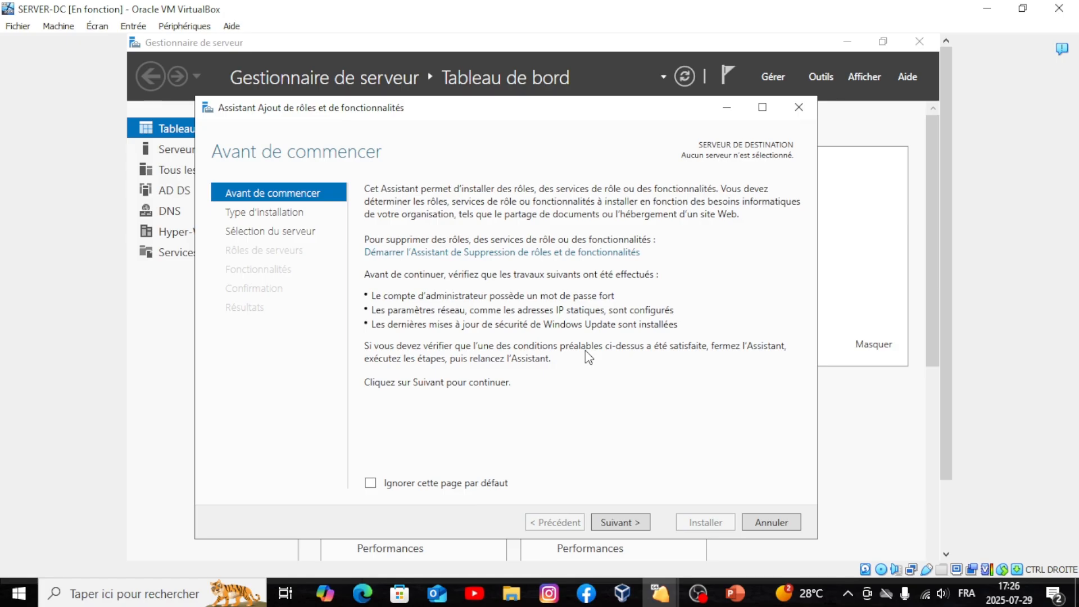
click(609, 522)
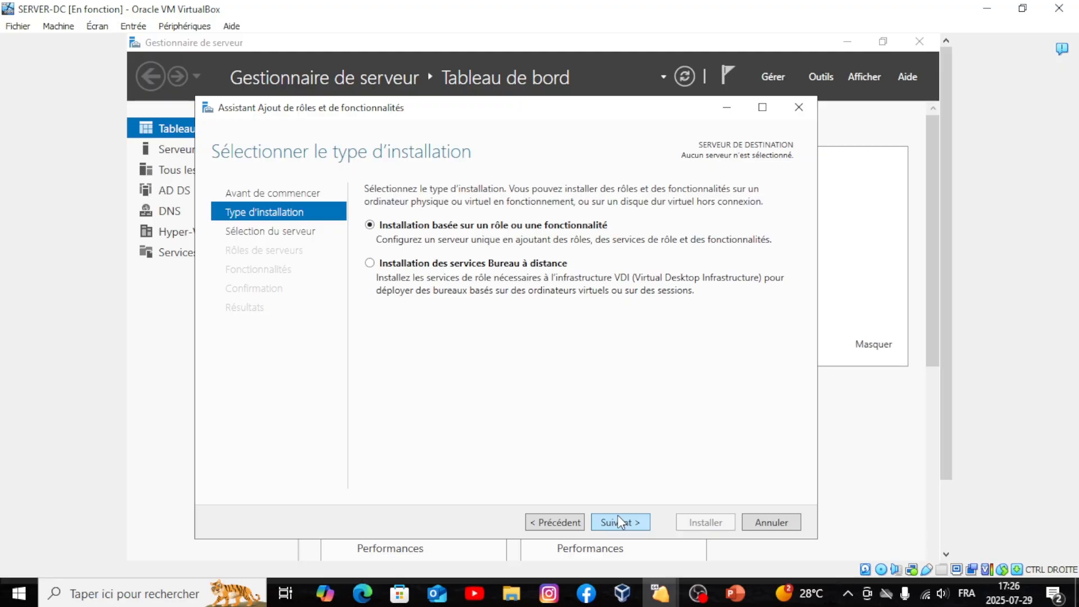
click(618, 520)
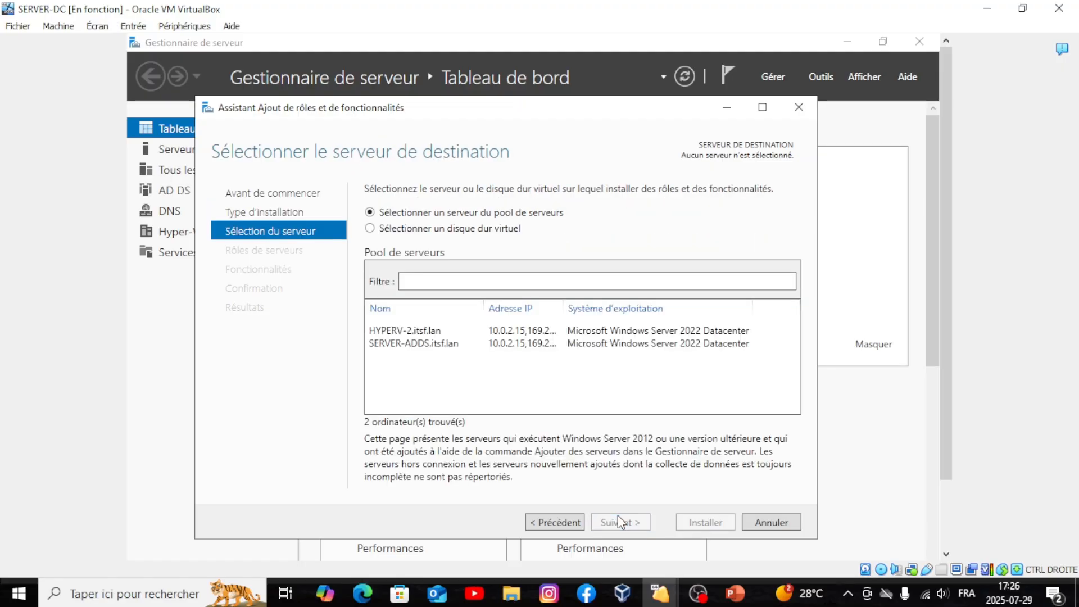
- Compare the HYPERV-2 and SERVER-ADDS entries in the server pool and check the Hyperv-2 virtual machine's console
click(413, 333)
click(410, 344)
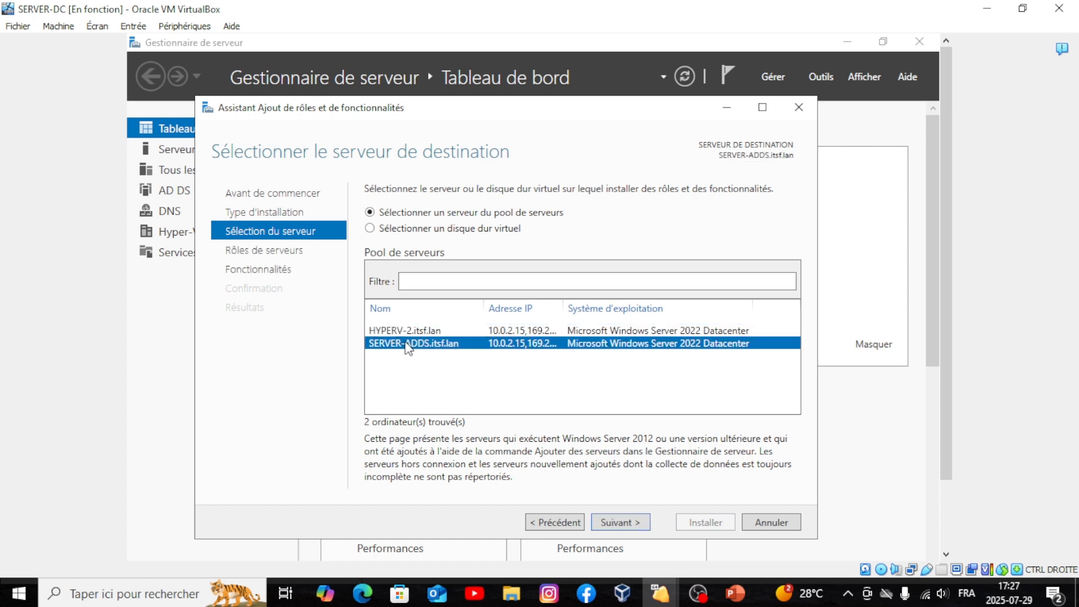
click(401, 331)
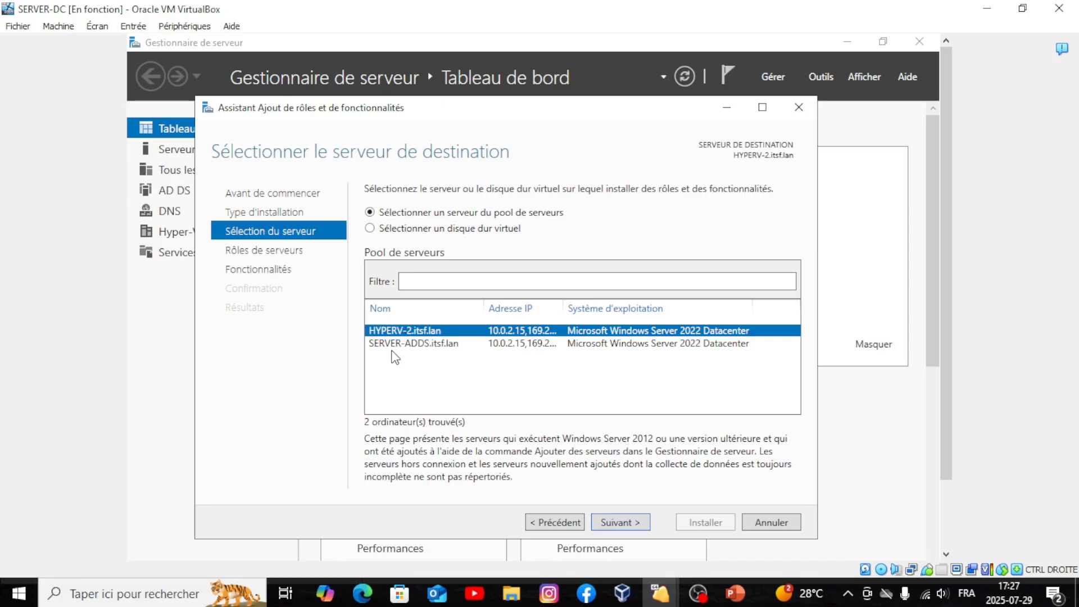
click(395, 347)
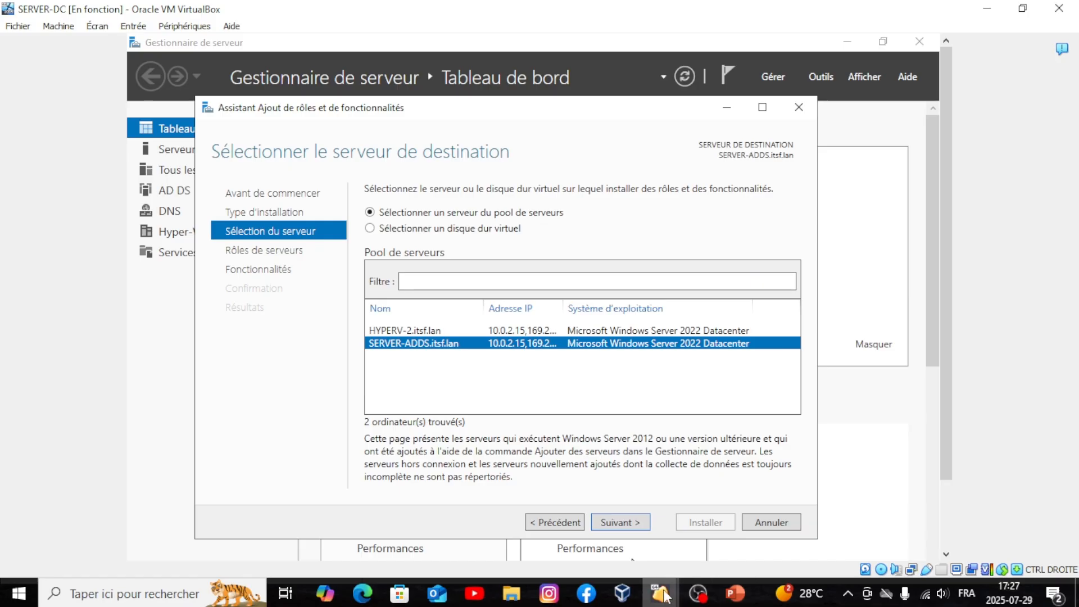
mouse_move(664, 596)
click(634, 531)
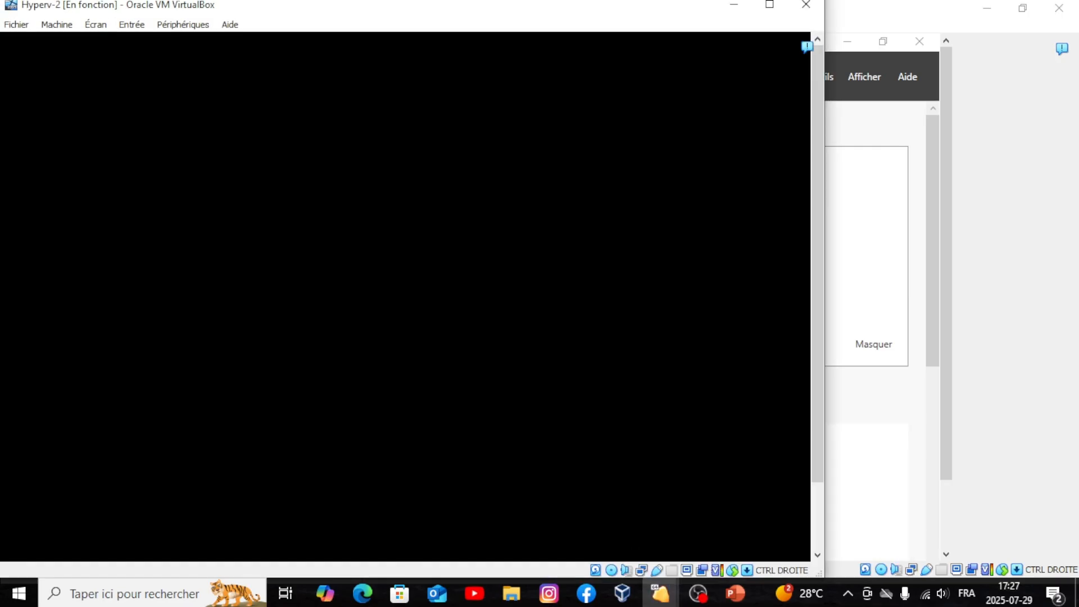
click(318, 261)
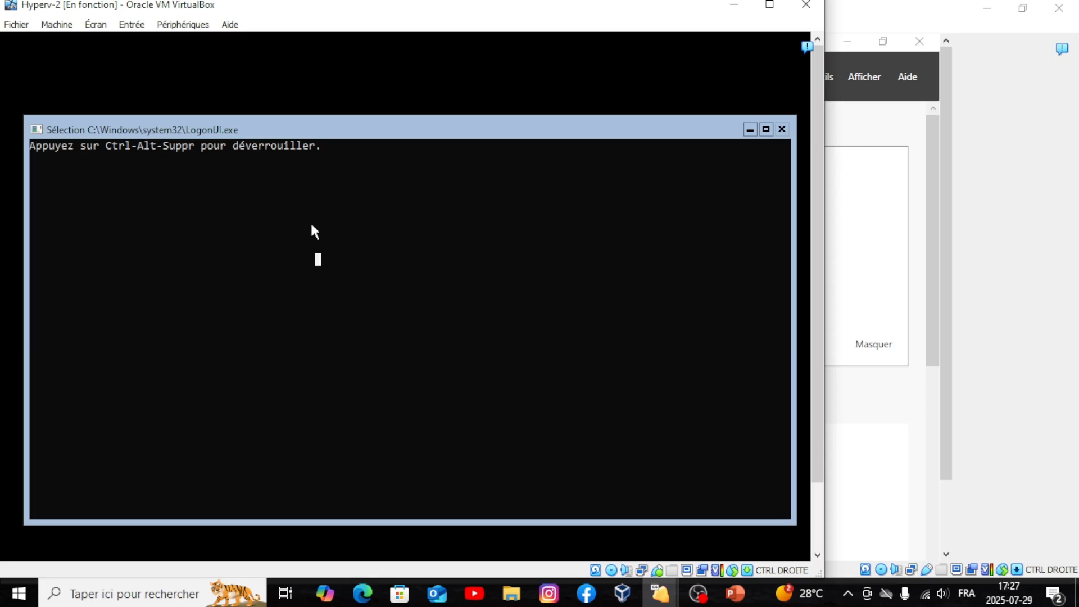
click(734, 5)
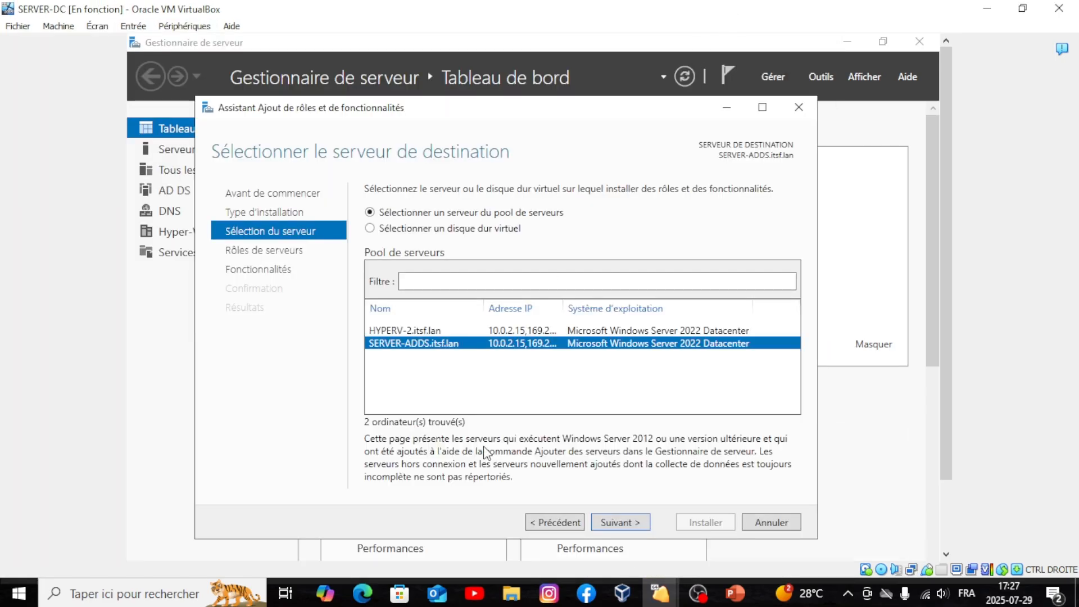
- Choose SERVER-ADDS.itsf.lan as the destination server and proceed to the features without adding any server role
click(454, 329)
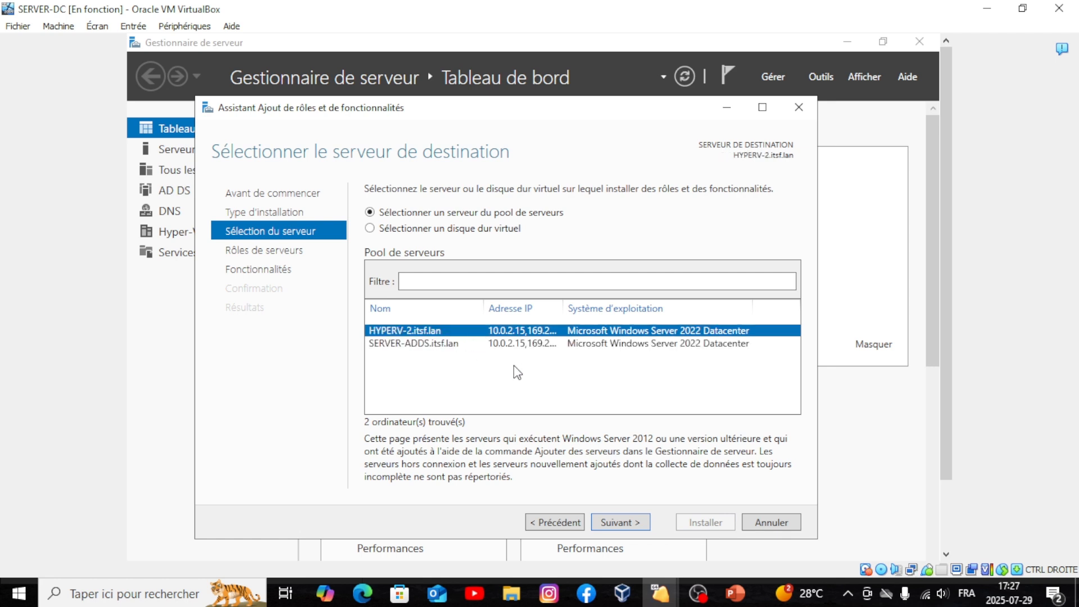
click(414, 344)
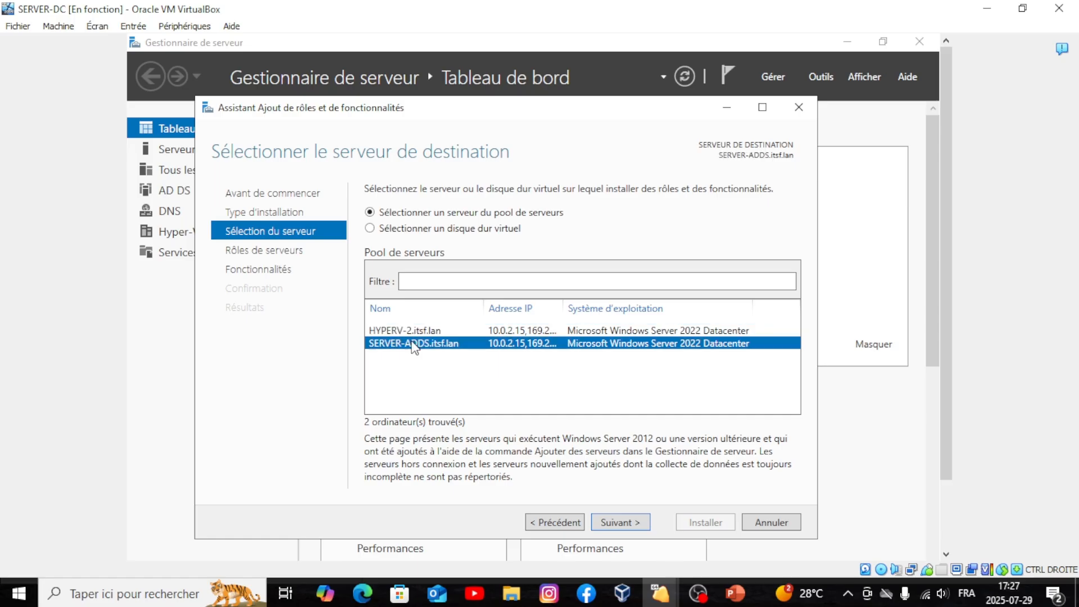
click(612, 522)
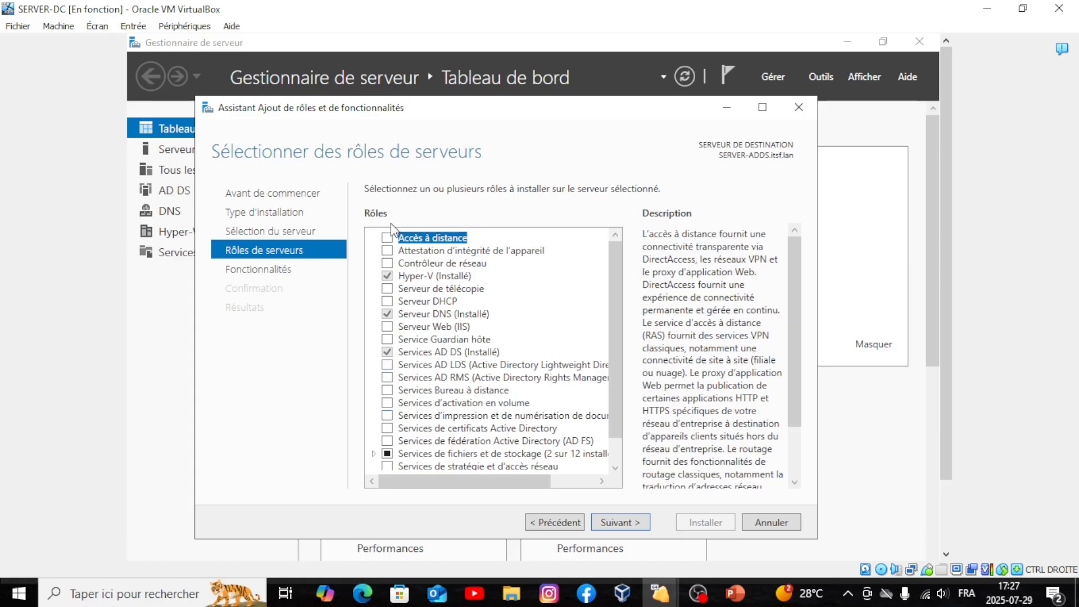
scroll(441, 331, down, 1)
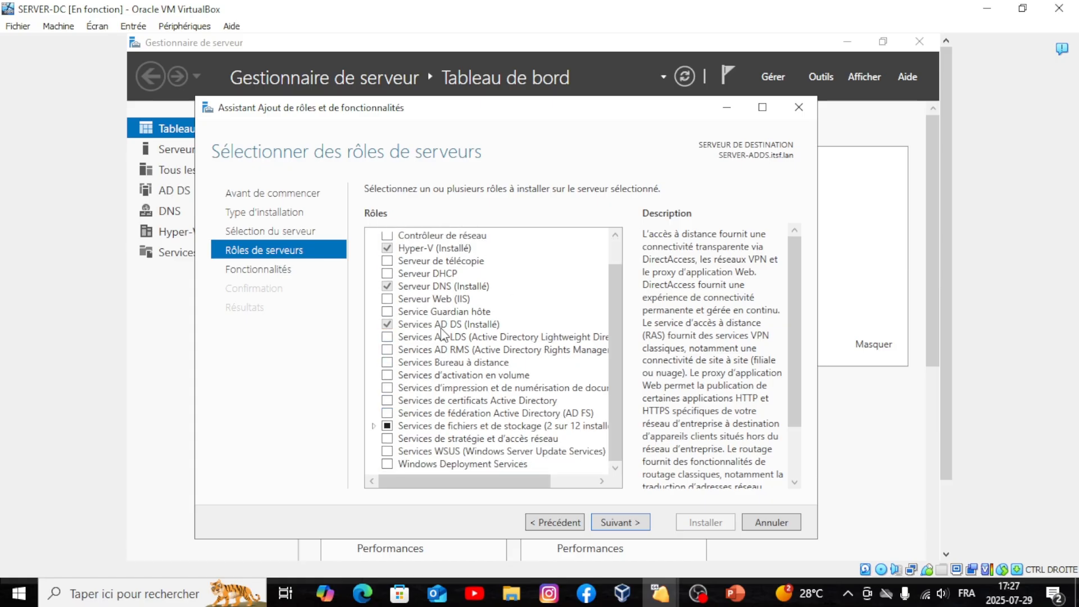
scroll(398, 269, up, 1)
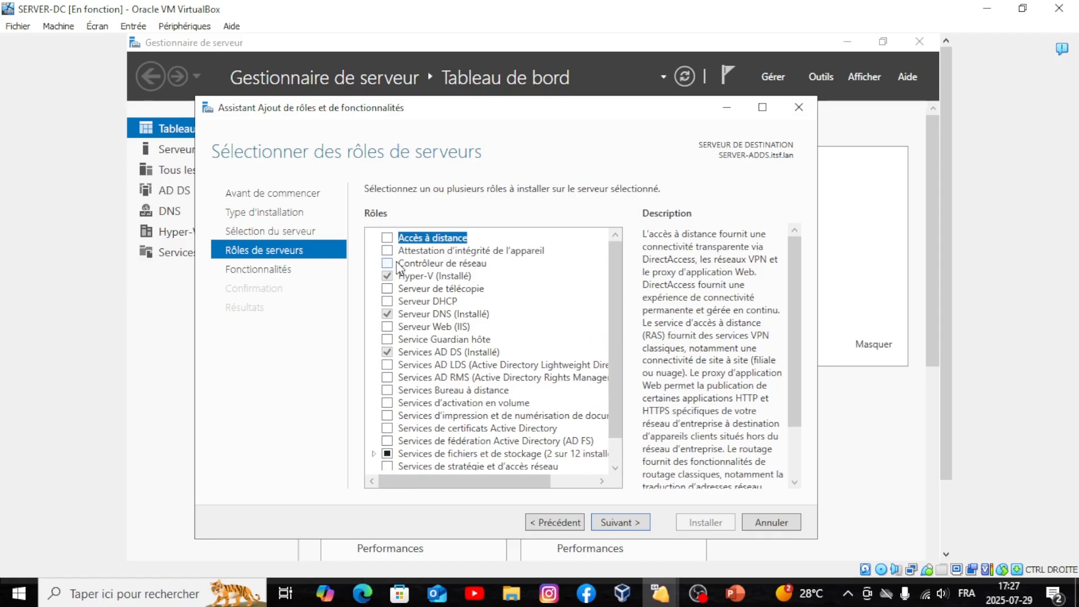
click(618, 523)
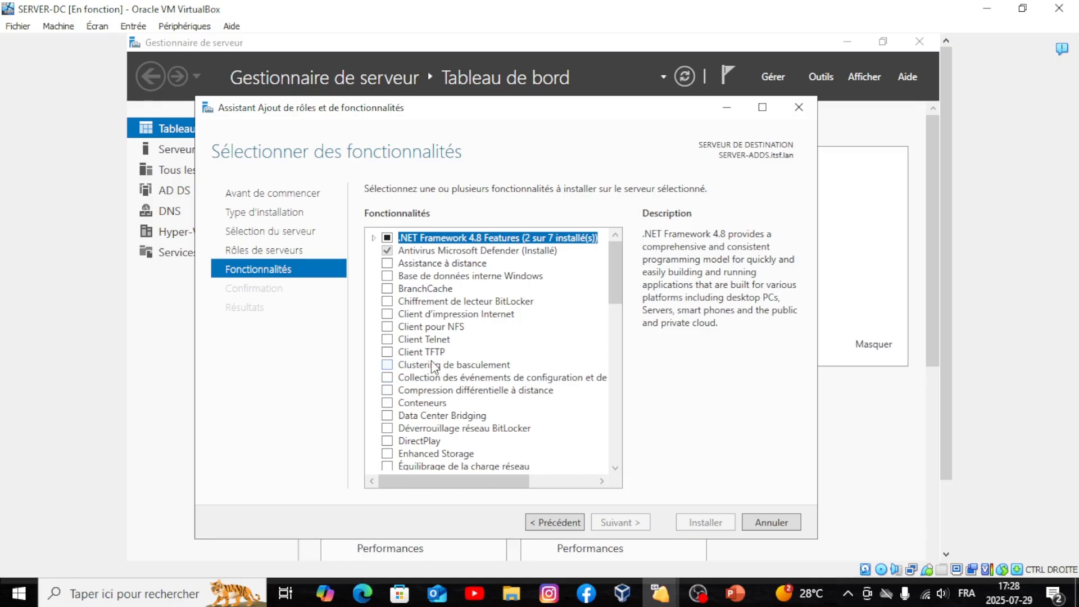
- Add the Clustering de basculement feature with its required management tools and start the installation
click(388, 364)
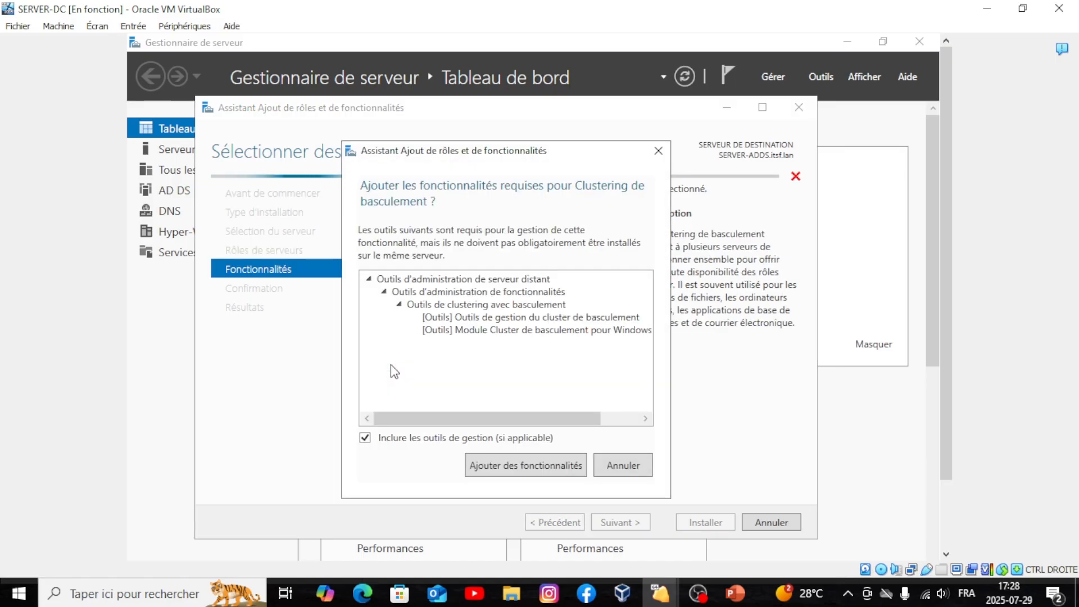
click(529, 467)
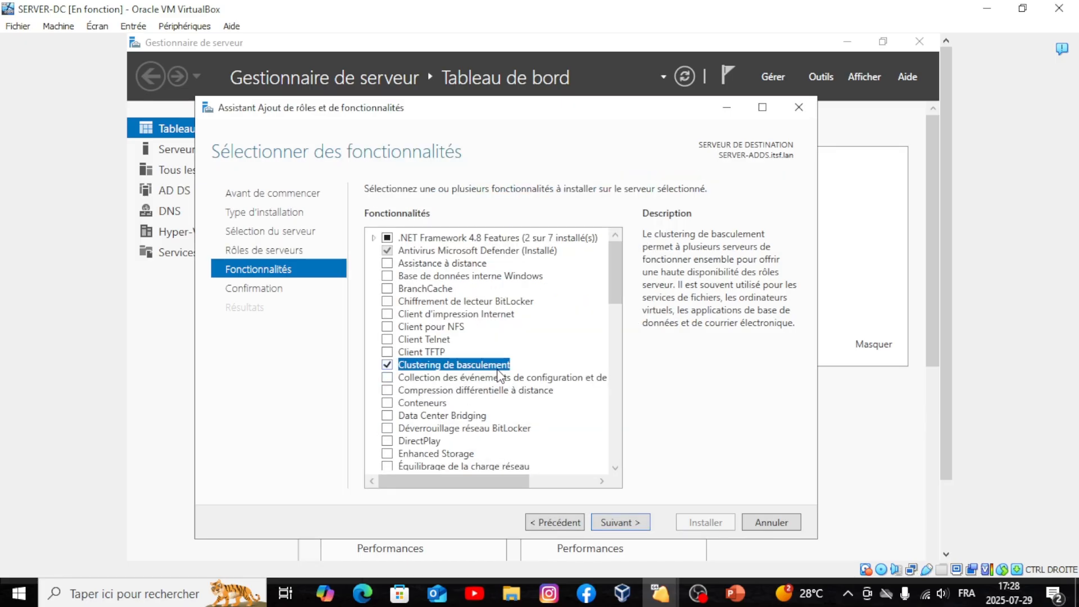
click(618, 524)
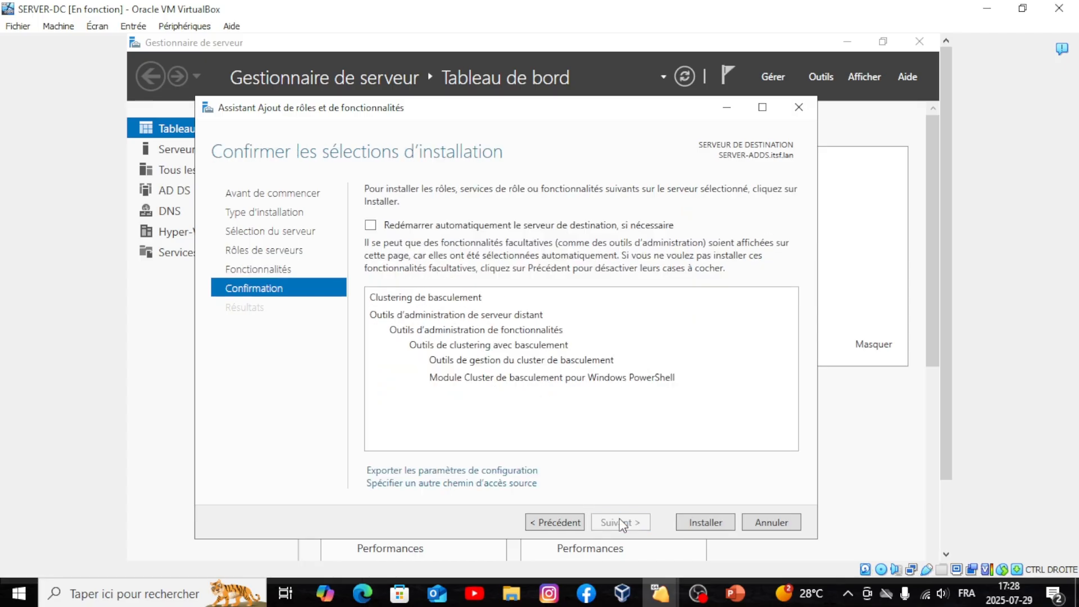
click(699, 522)
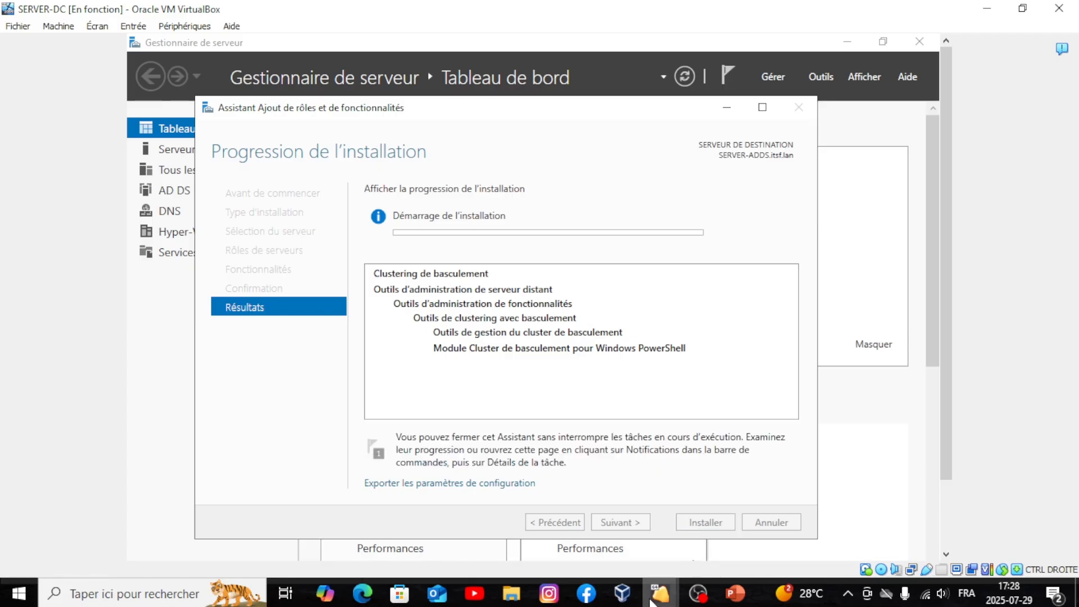
- Switch to the Hyperv-2 virtual machine, send it Ctrl-Alt-Del and sign in with the administrator account's password
mouse_move(695, 595)
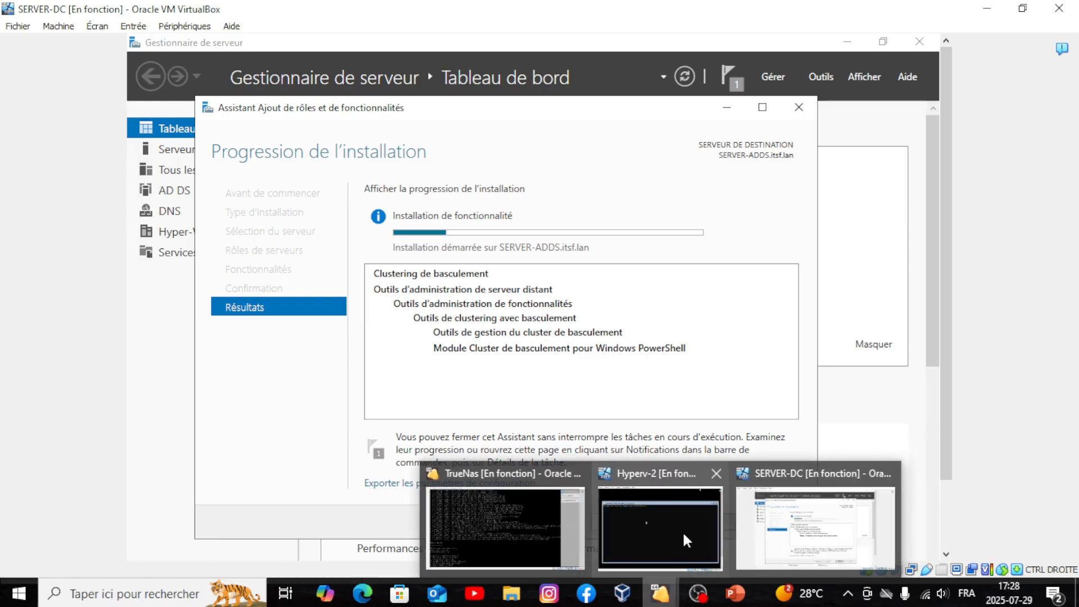
click(683, 533)
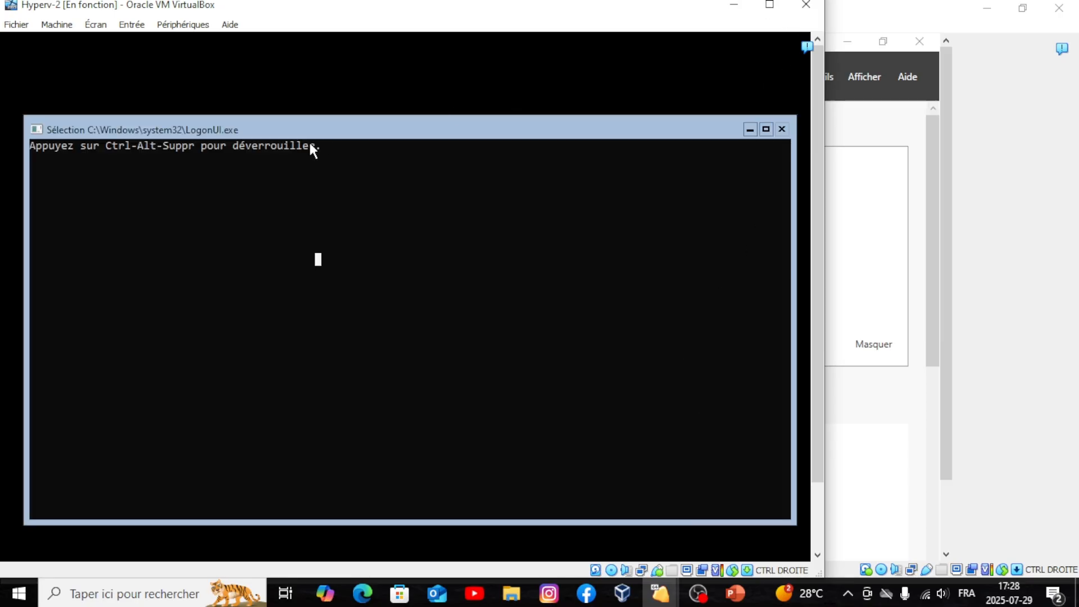
click(137, 28)
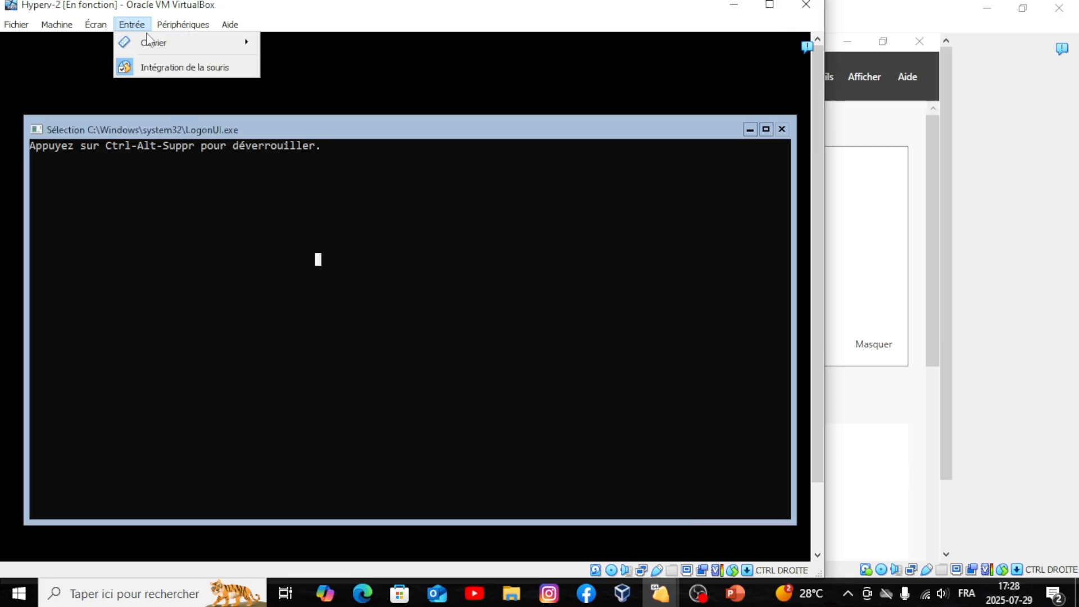
mouse_move(149, 43)
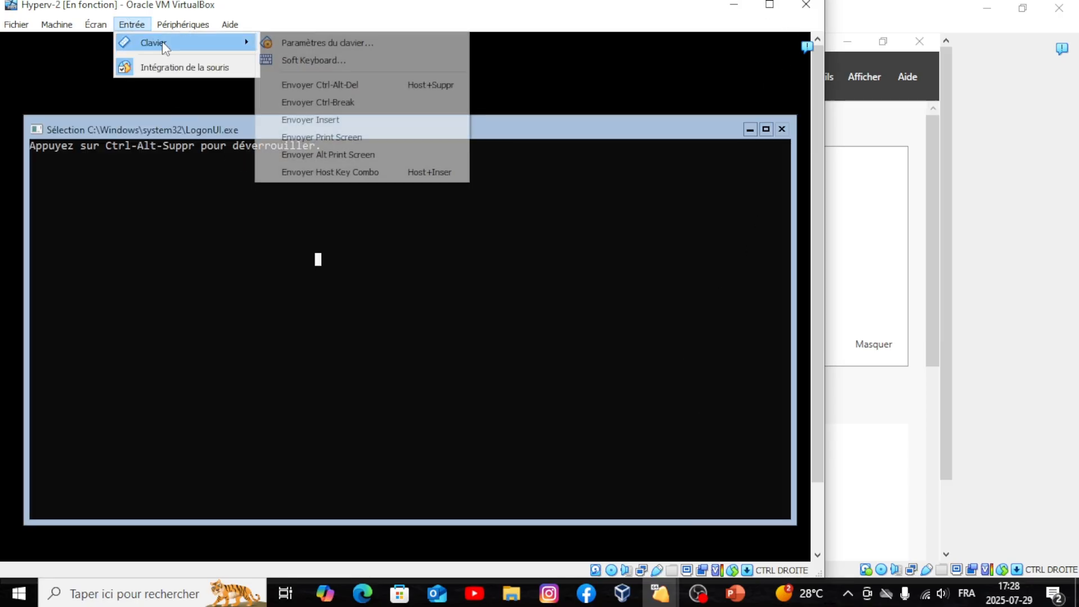
click(332, 85)
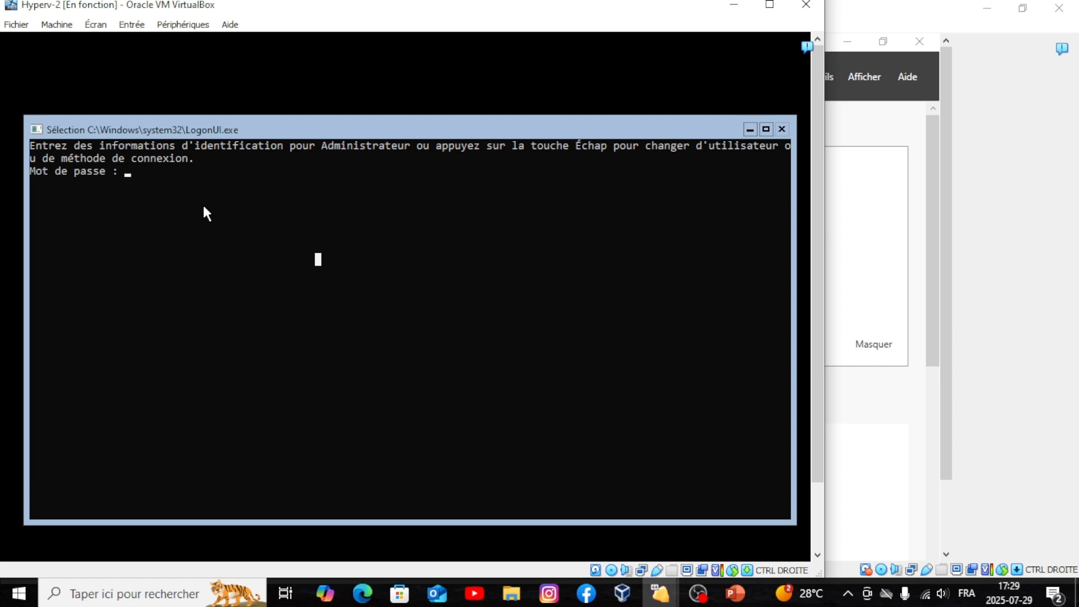
text(******)
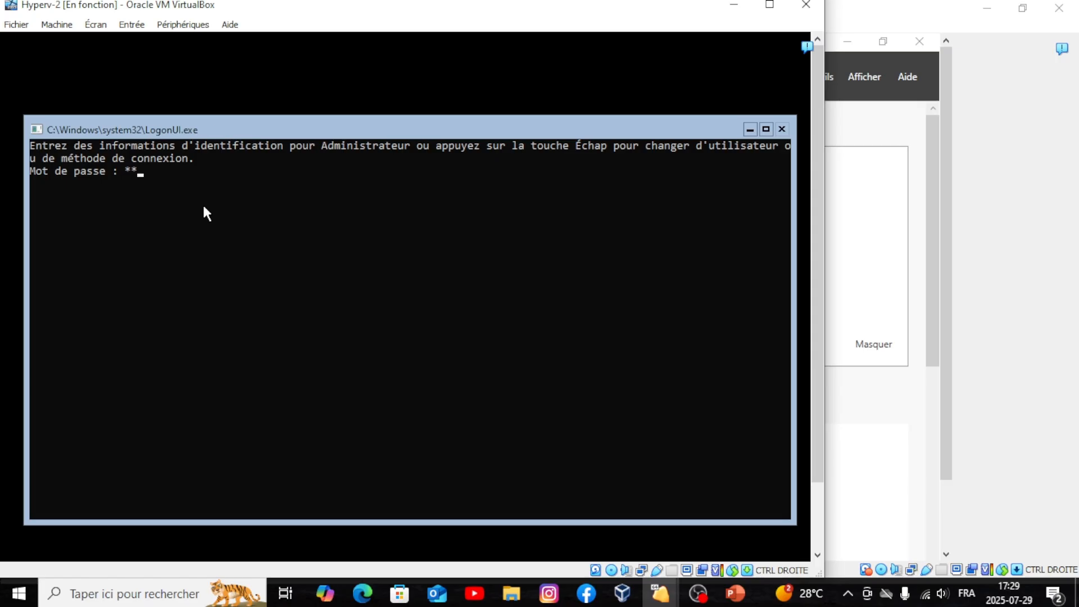
text(***)
key(Return)
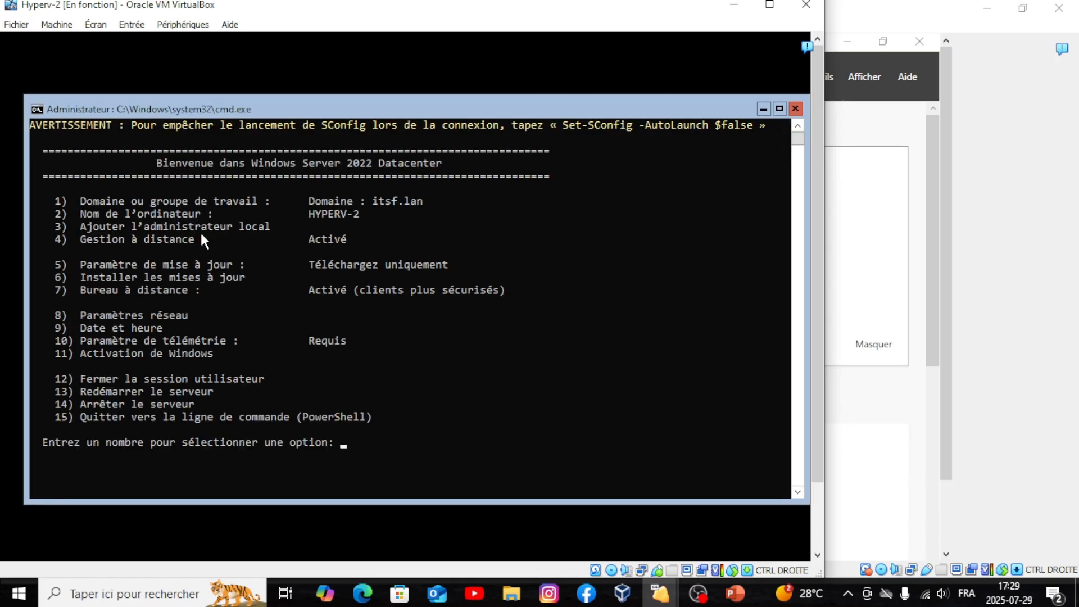
- Move the Hyperv-2 window fully into view and exit SConfig to the PowerShell command line with option 15
drag(658, 8, 711, 23)
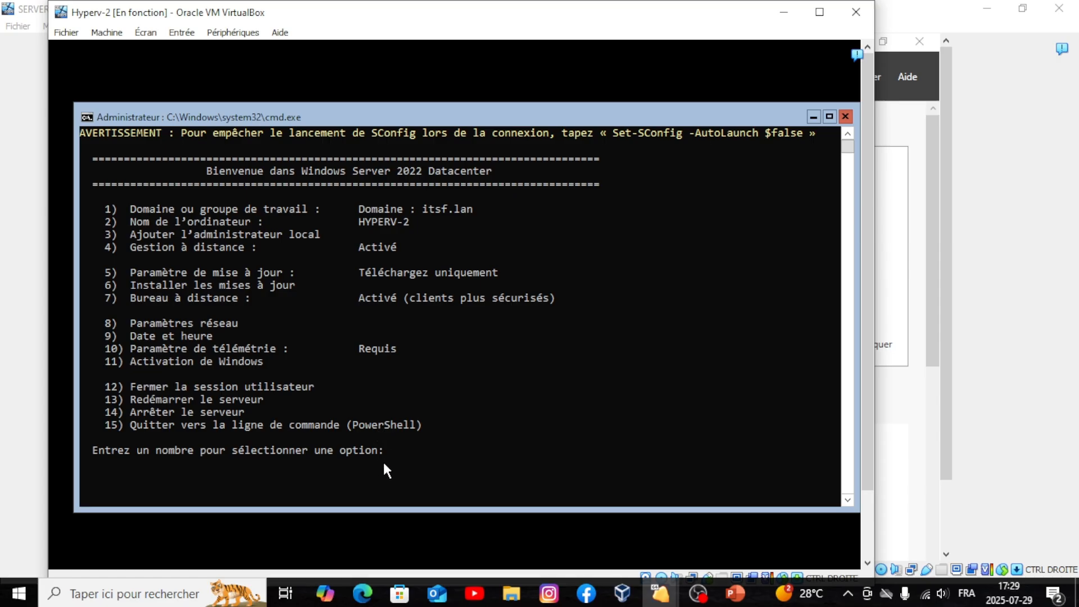
text(5)
key(Return)
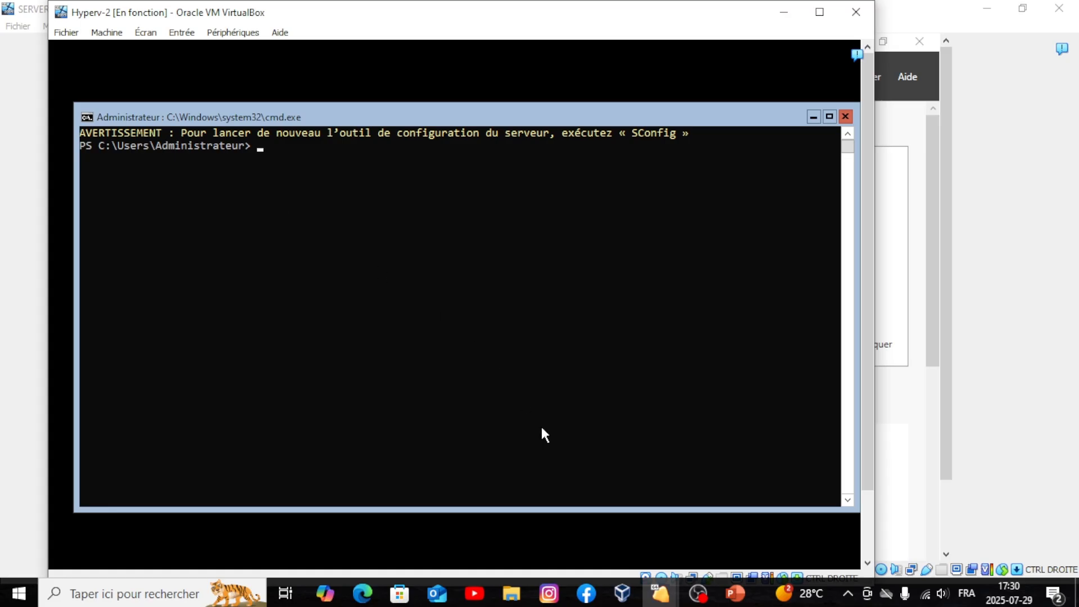
- Read the Failover-Clustering installation command on the Server Core slide in PowerPoint and return to the Hyperv-2 PowerShell prompt
click(733, 596)
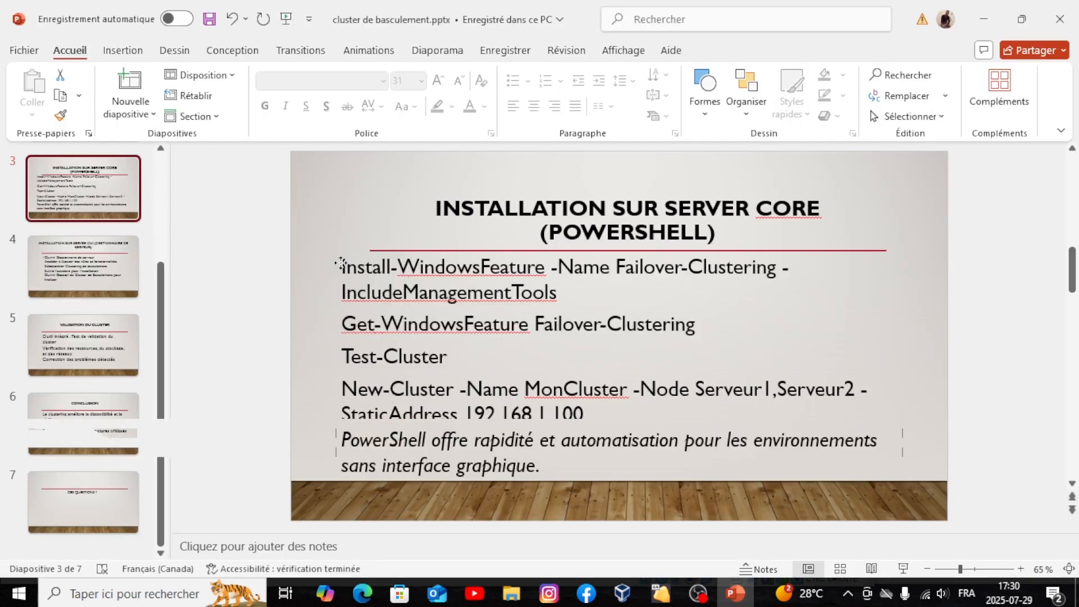
click(344, 265)
drag(343, 264, 565, 299)
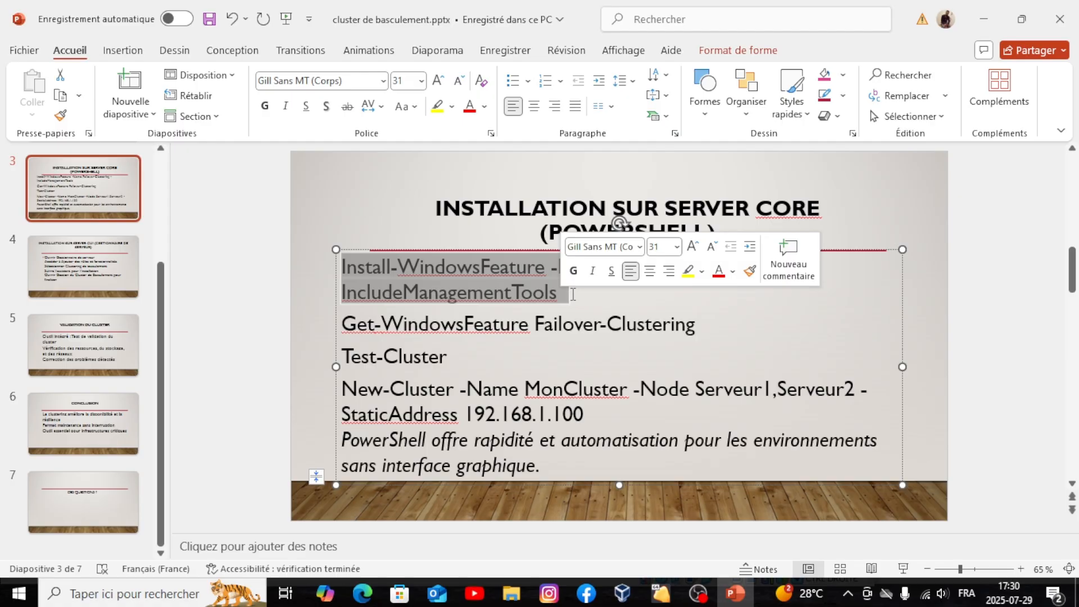
click(573, 297)
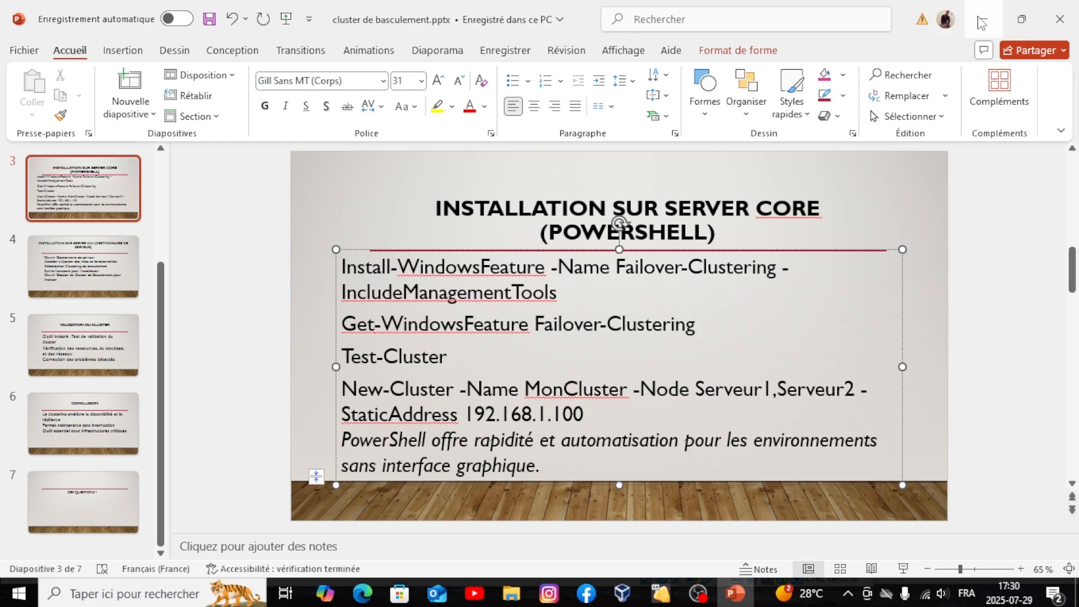
click(983, 18)
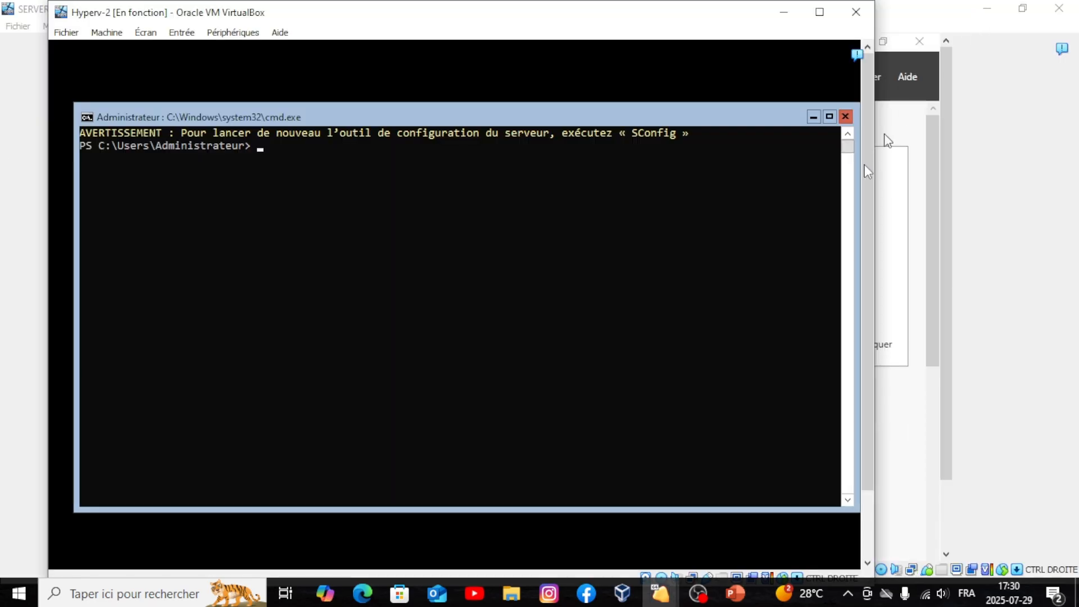
click(259, 147)
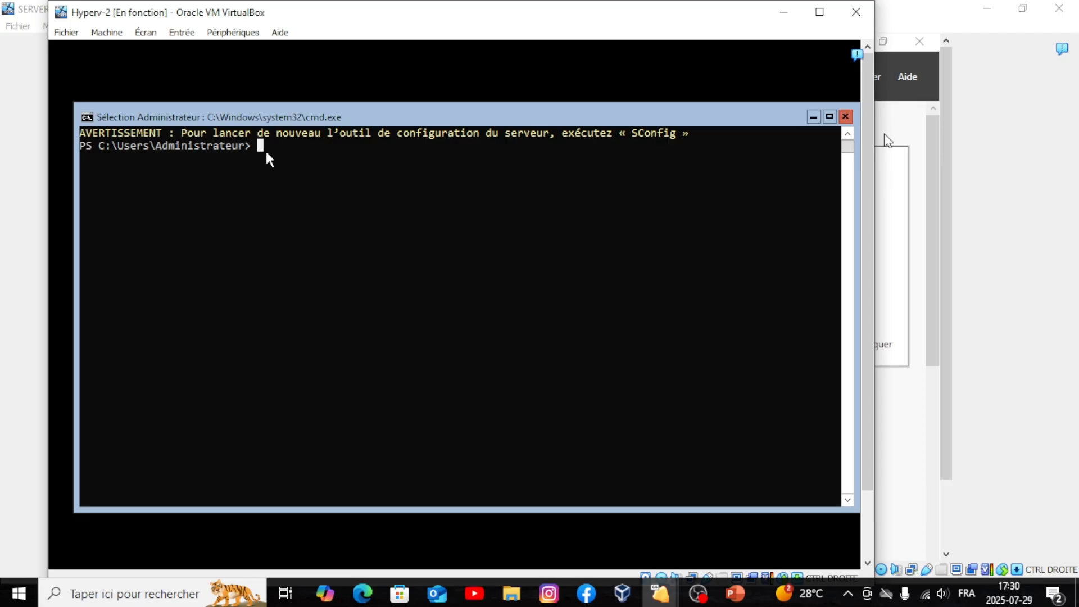
- Enter Install-WindowsFeature -Name at the Hyperv-2 prompt, checking the feature name on the Server Core slide in PowerPoint
text(I)
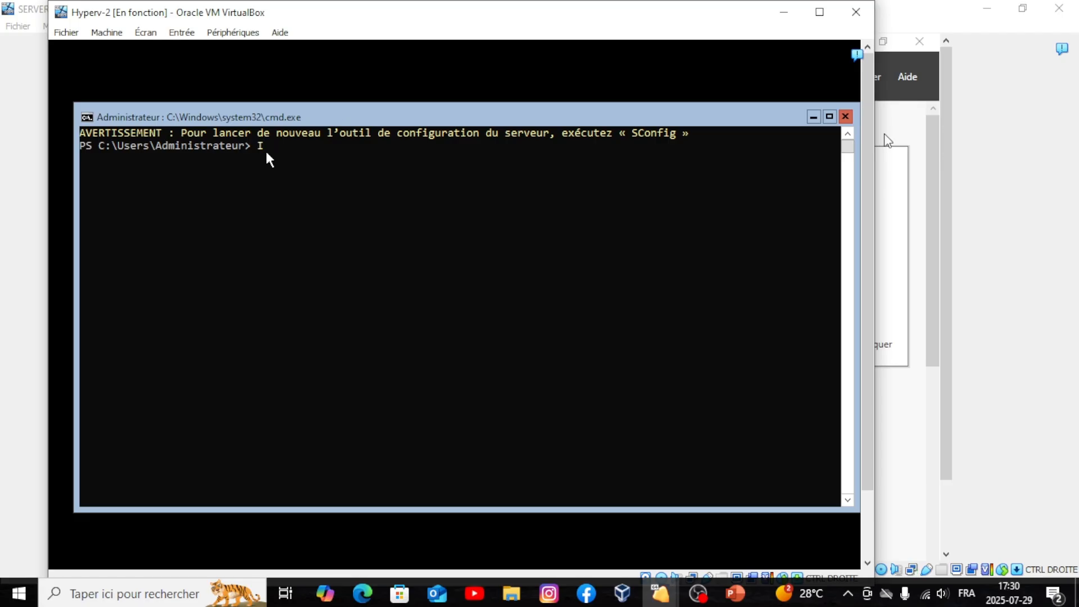
text(nstall-Wind)
key(Tab)
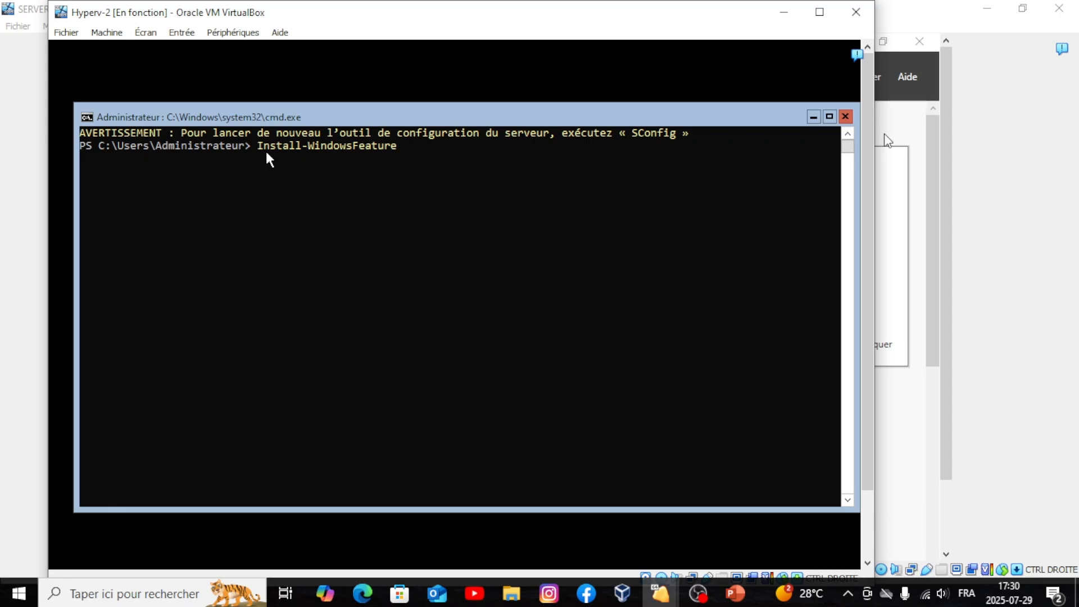
text(-Name)
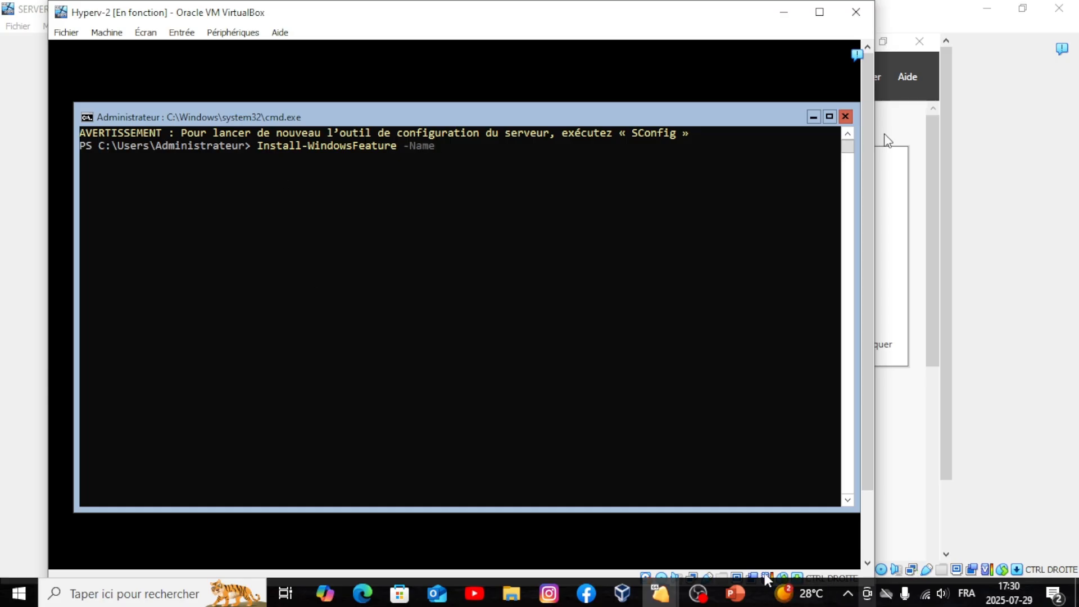
click(740, 595)
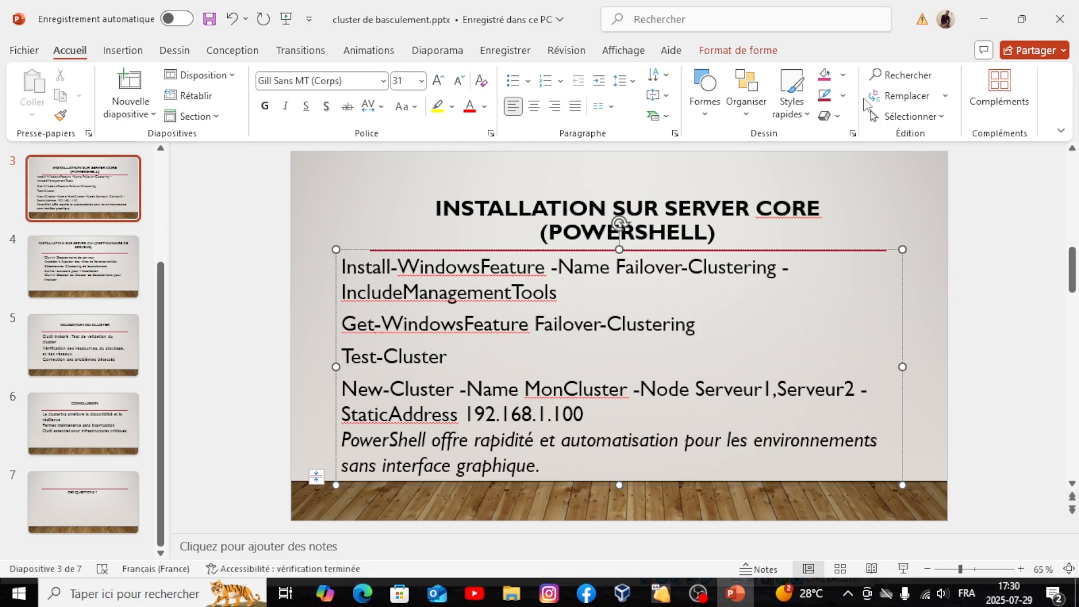
click(980, 27)
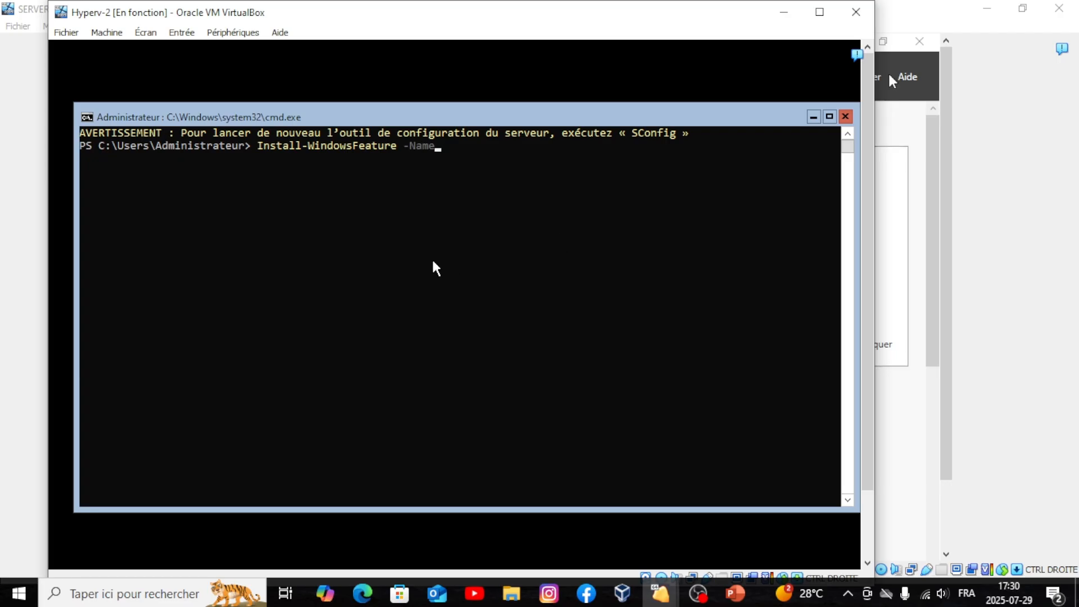
- Begin the feature name after -Name with Failover-C, checking its spelling on the PowerPoint slide
text(Failover-)
key(Left)
key(Left)
key(Left)
key(Left)
key(Left)
key(Left)
key(Left)
key(Left)
key(Right)
key(Right)
key(Right)
key(Right)
key(Right)
key(Right)
text(C)
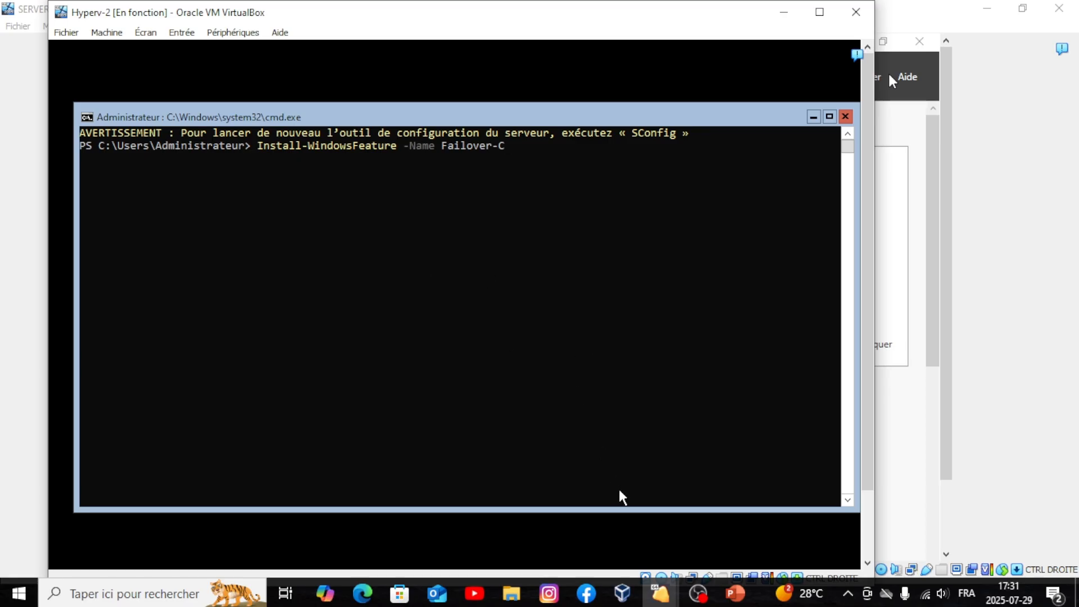
click(738, 594)
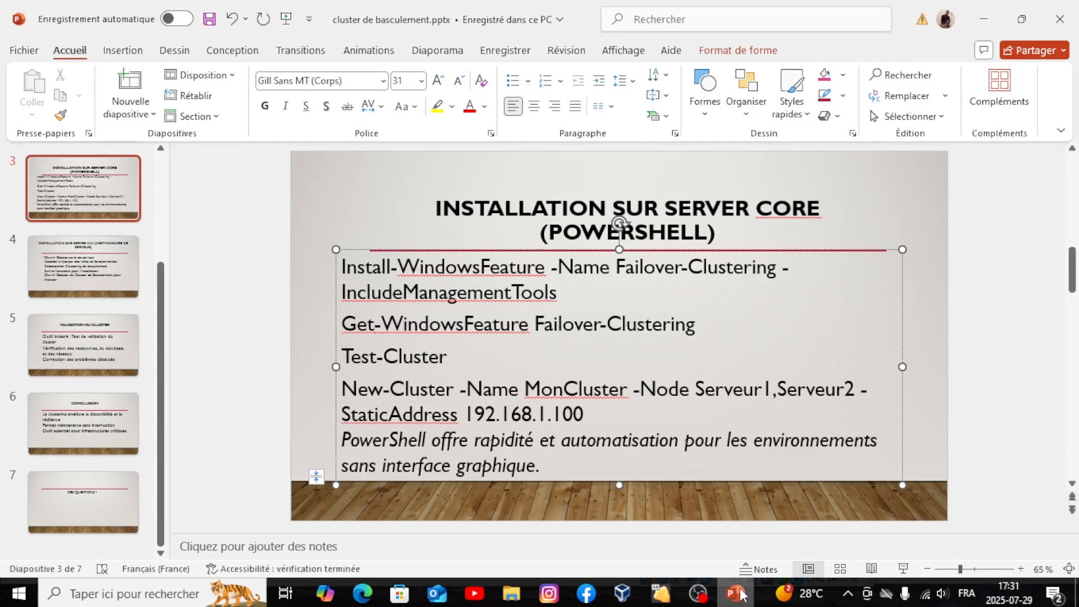
click(737, 593)
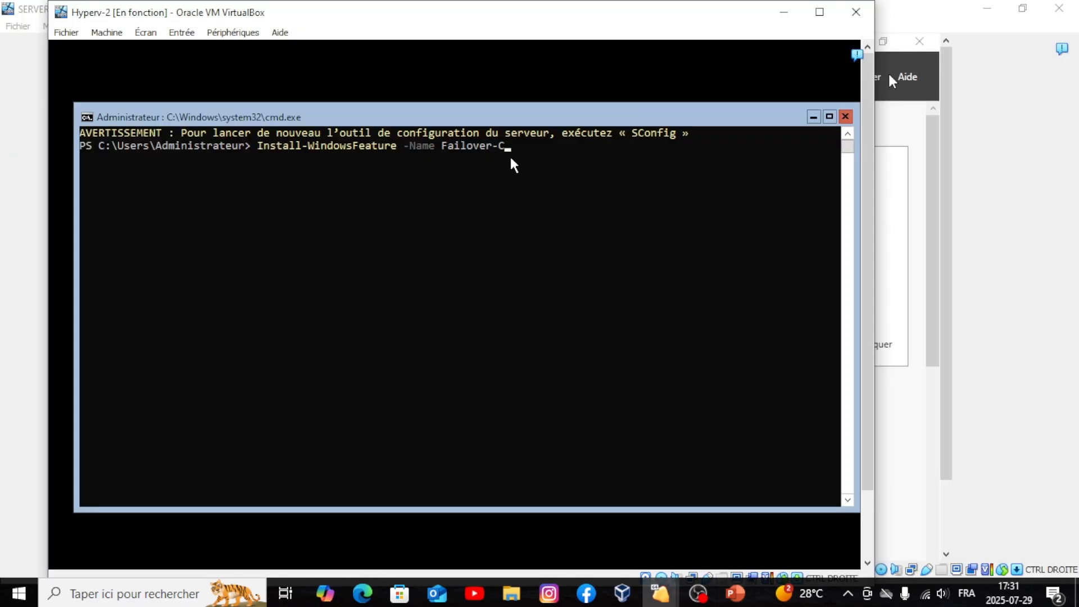
- Complete the command as Failover-Clustering -IncludeManagementTools -Restart and run it
text(lustering -Include)
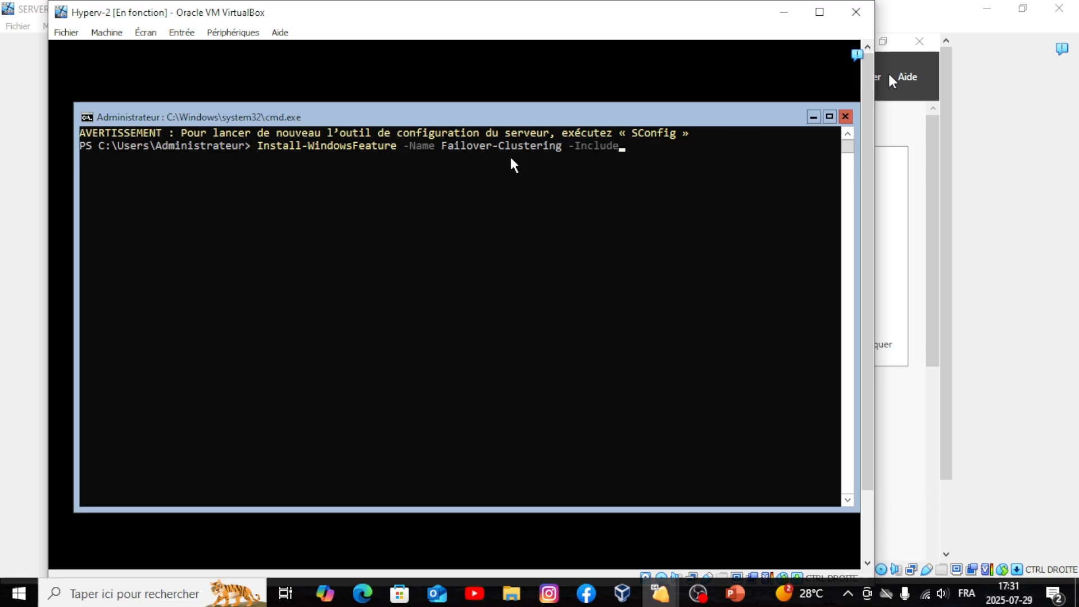
text(ManagementTools)
text(-)
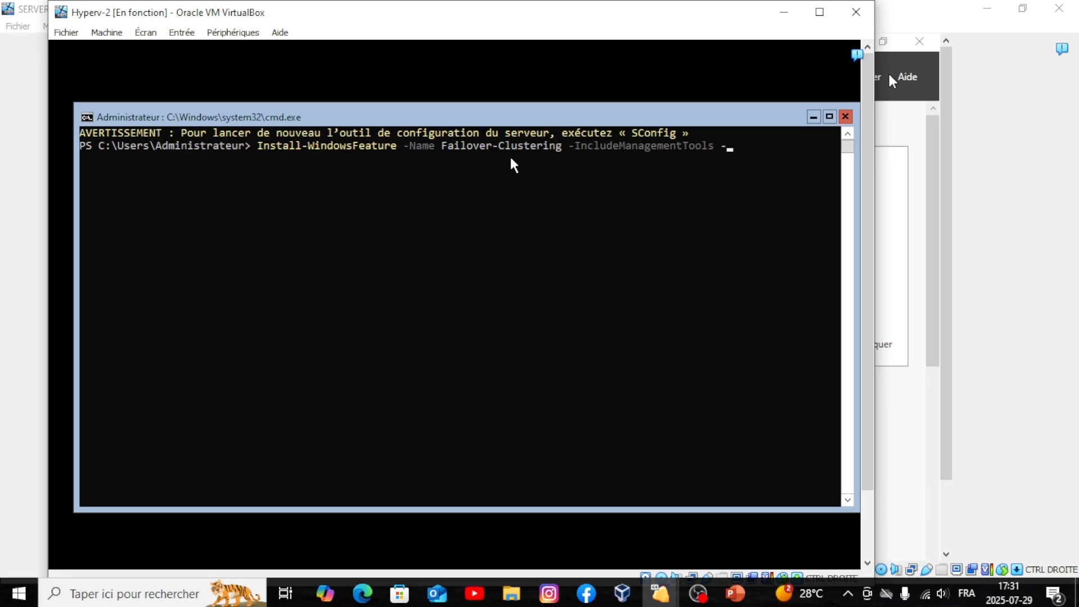
text(Restart)
key(Return)
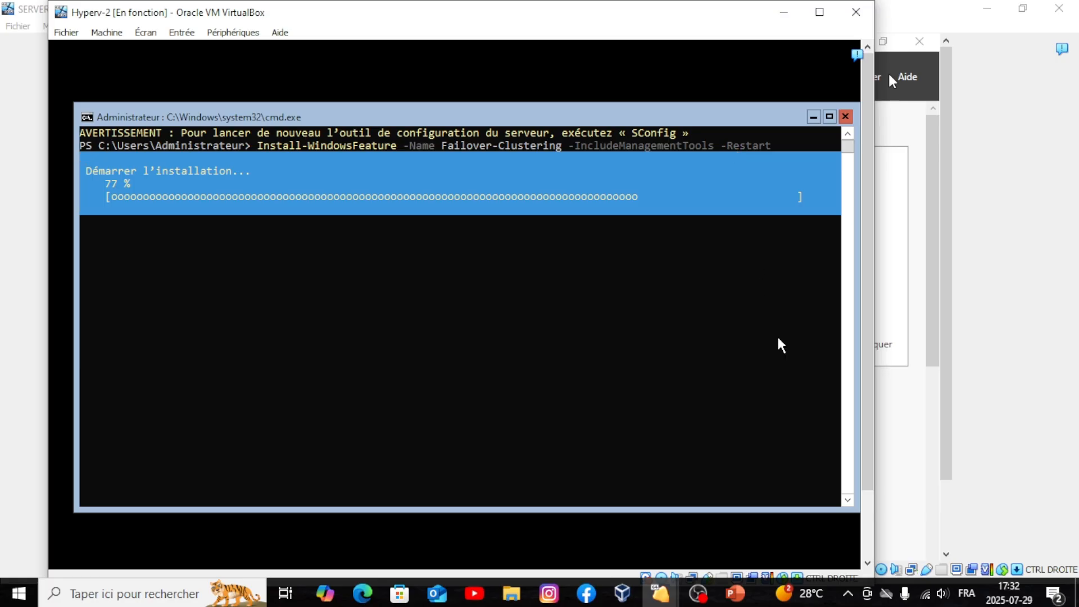
- Switch to the SERVER-DC virtual machine, close the finished feature installation wizard and dismiss the automatic refresh notification
mouse_move(669, 600)
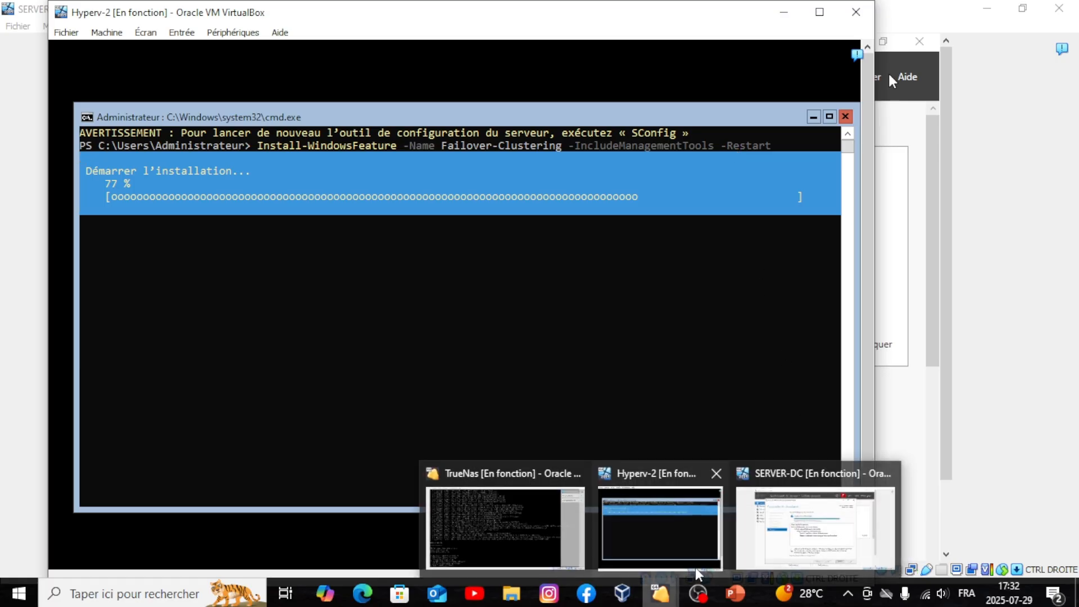
click(756, 539)
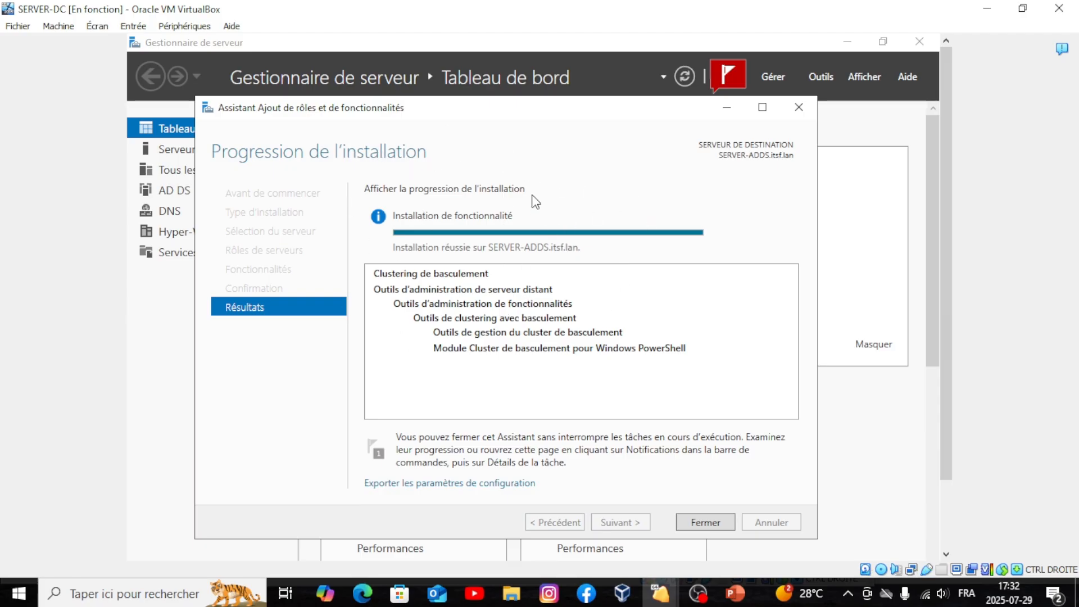
click(696, 517)
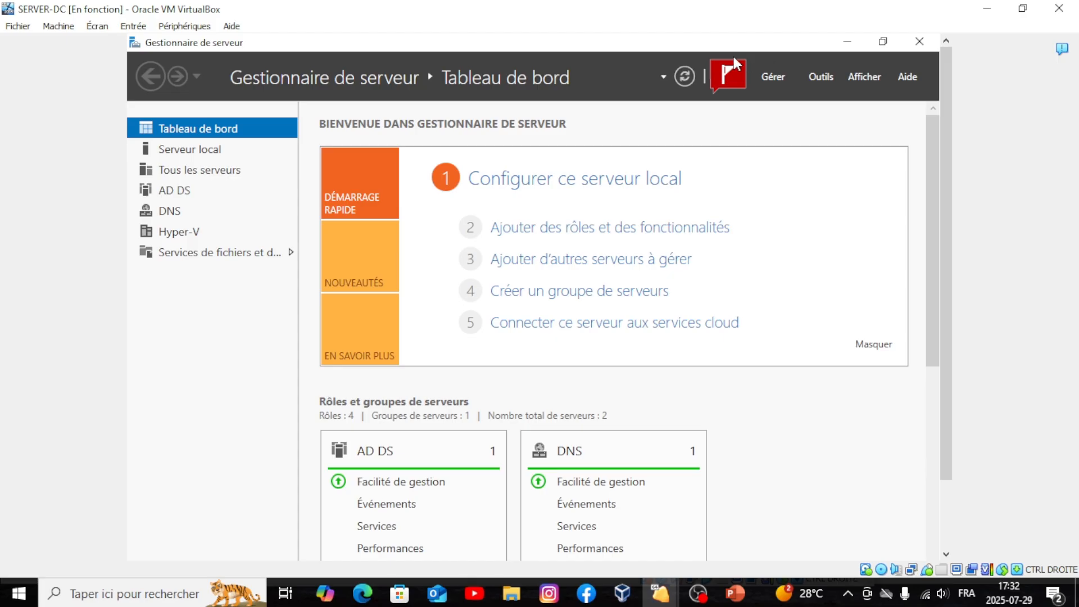
click(730, 72)
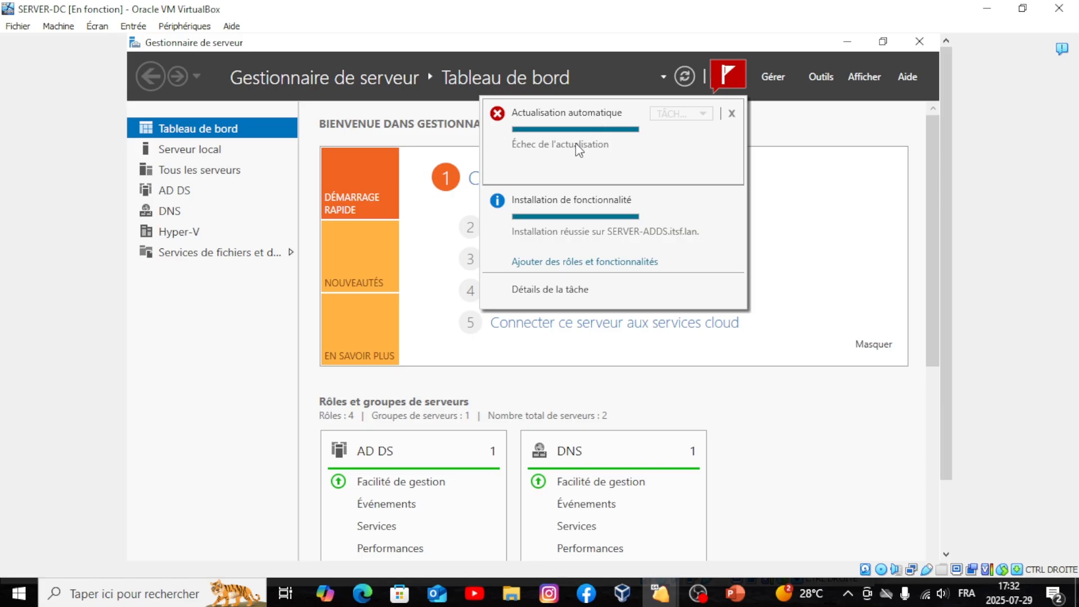
click(731, 114)
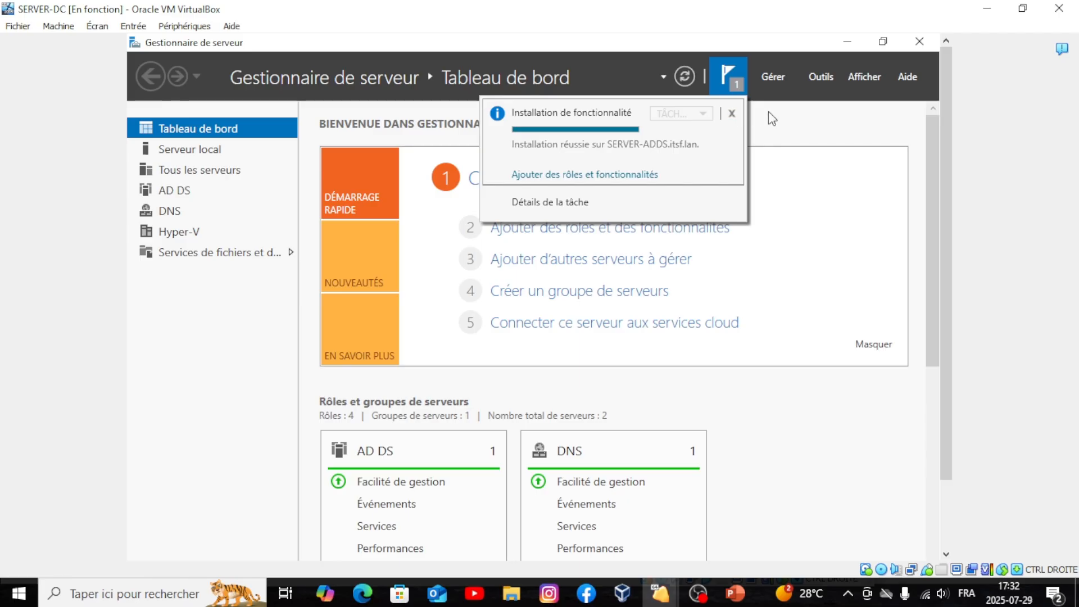
click(809, 121)
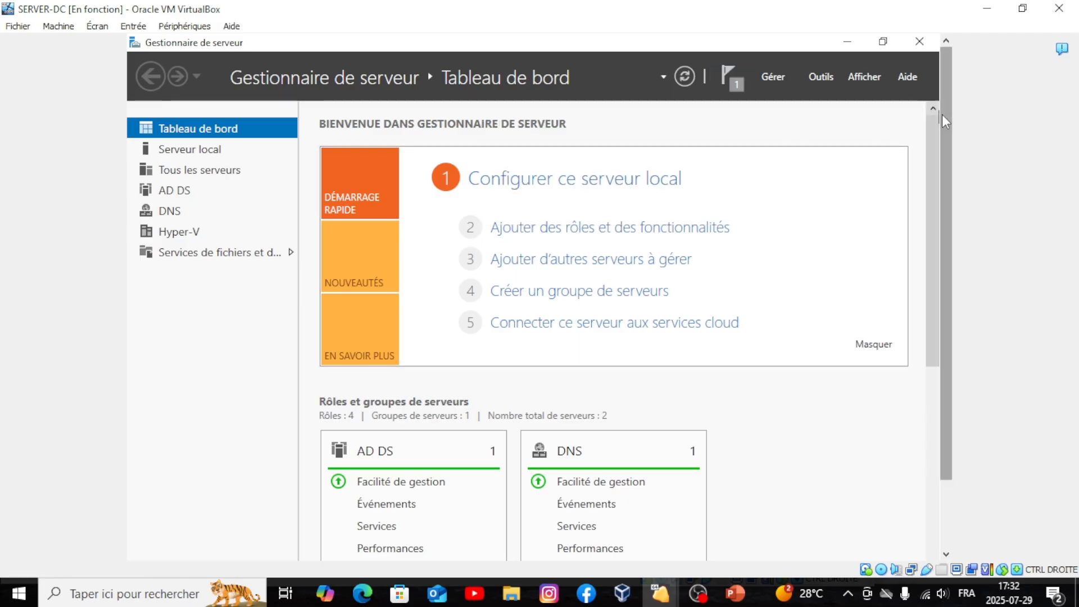
- Restart the SERVER-DC machine's Windows Server with the reason Autre (non planifié)
scroll(942, 113, down, 3)
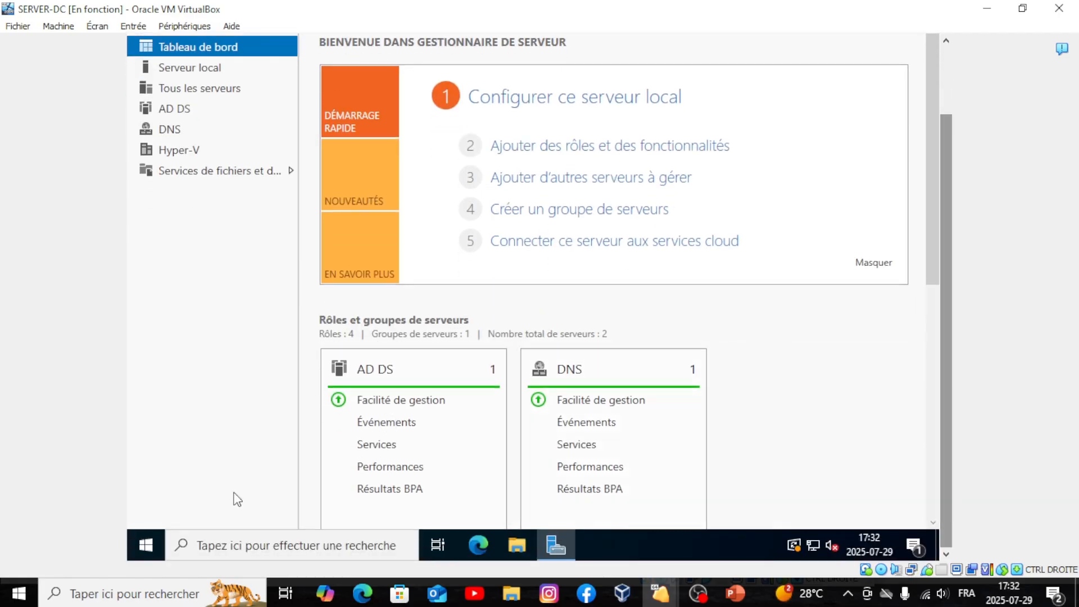
click(152, 548)
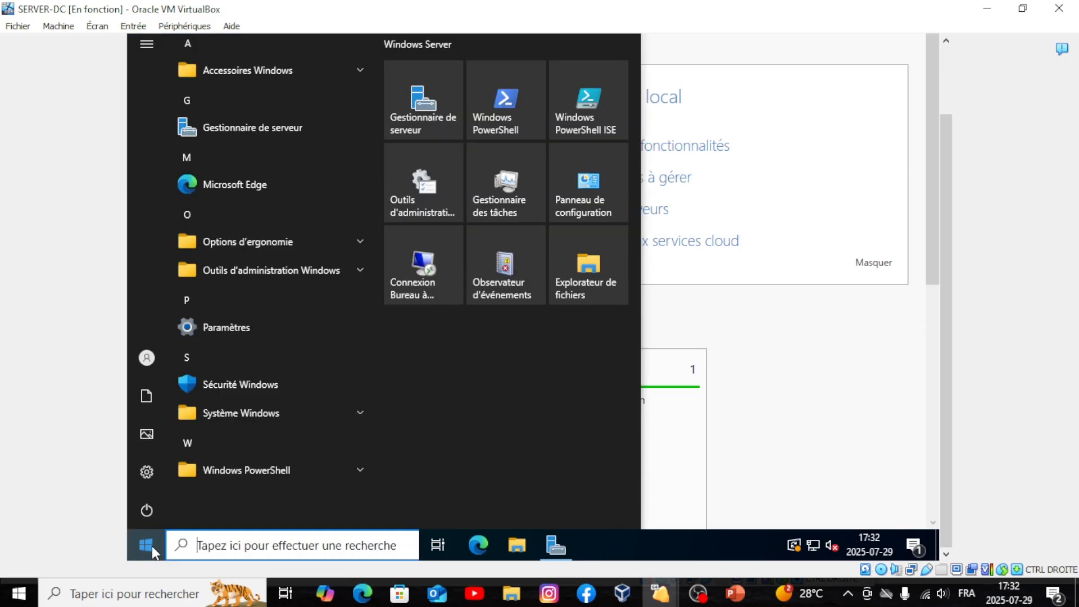
click(146, 510)
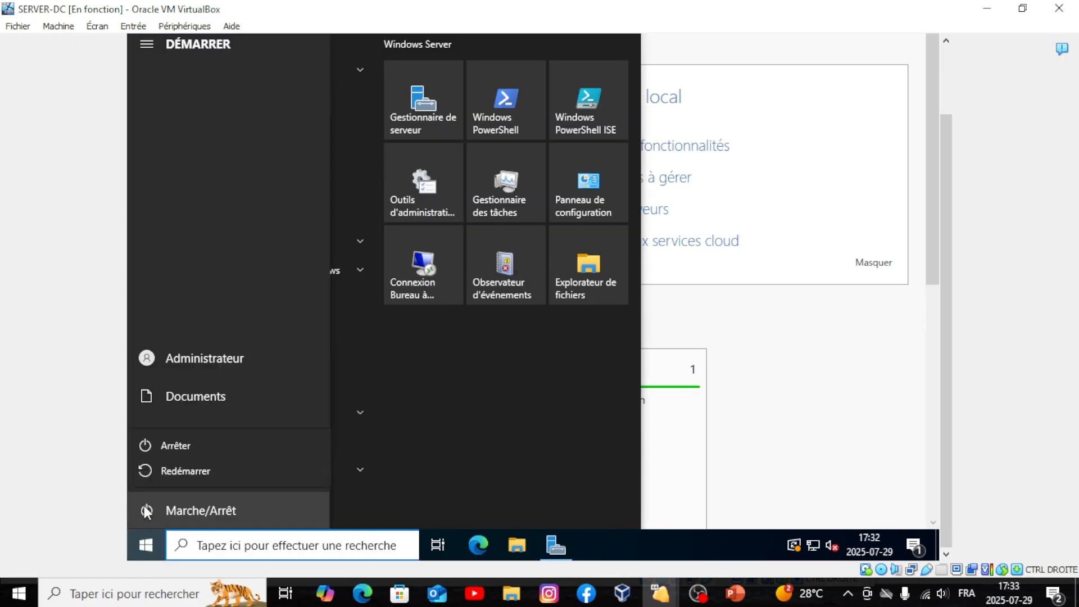
click(173, 467)
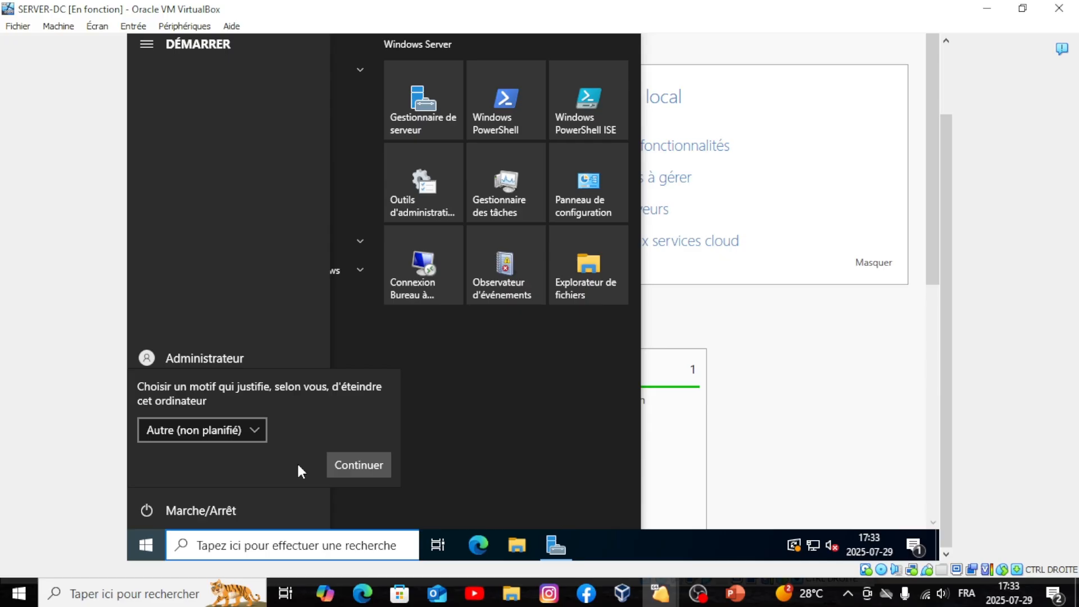
click(363, 465)
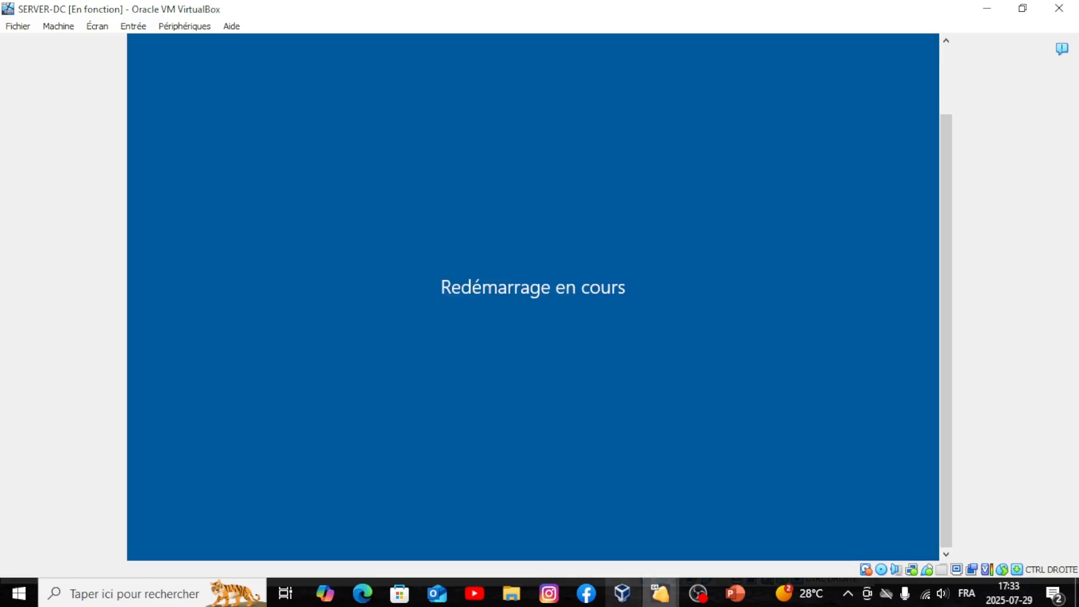
- Switch to the Hyperv-2 virtual machine and restart it from PowerShell with Restart-Computer
mouse_move(674, 599)
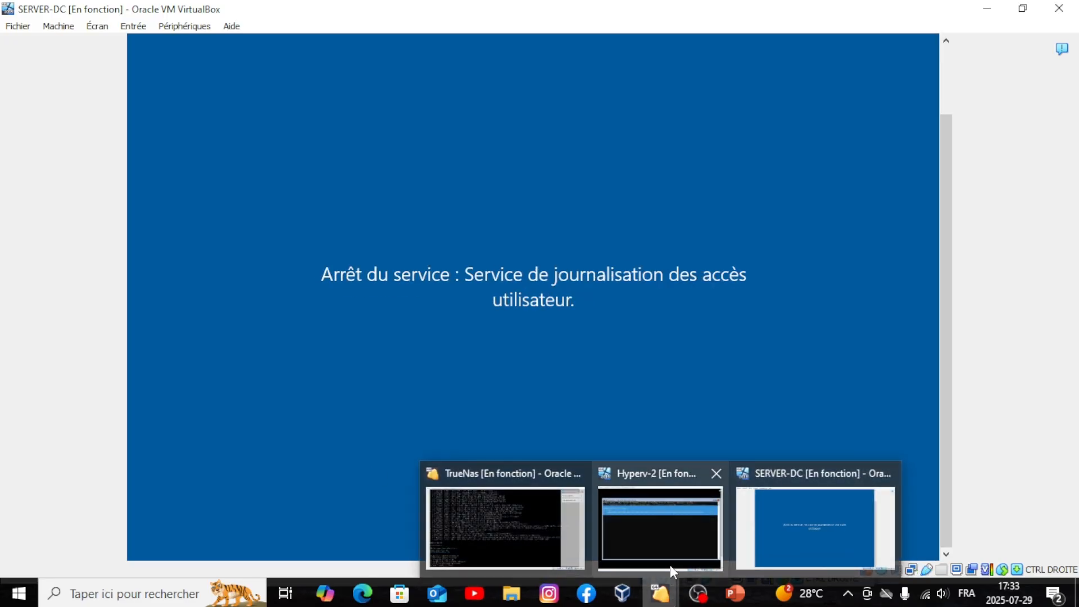
click(667, 544)
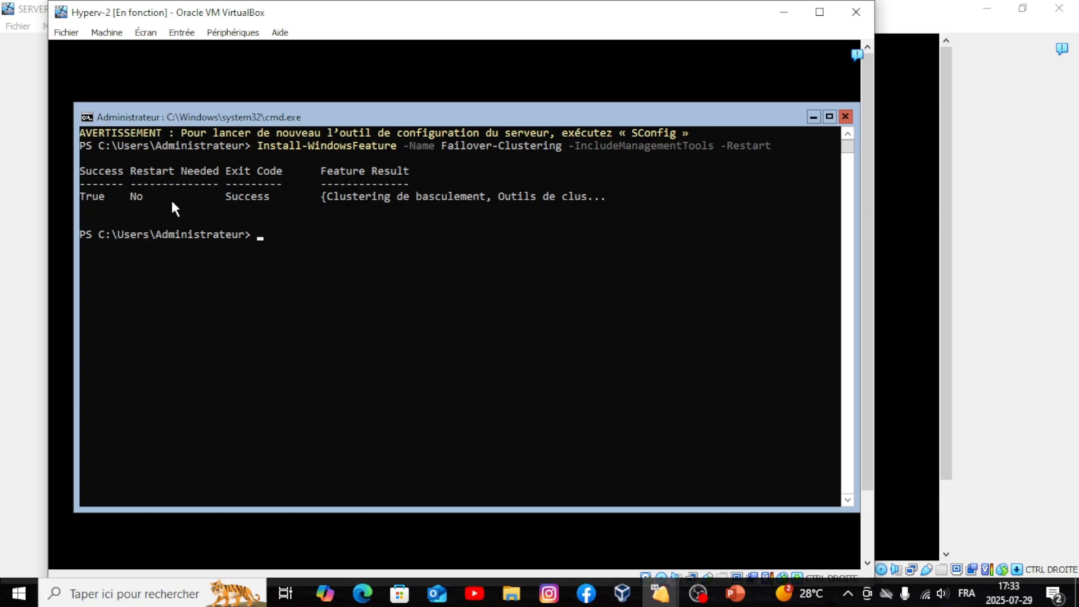
click(254, 234)
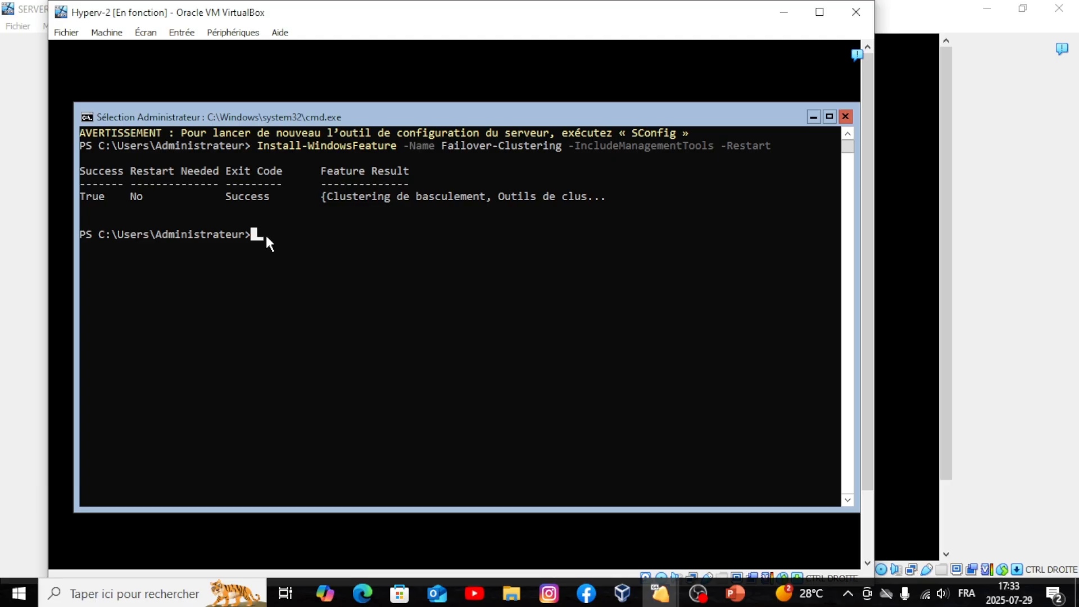
key(Escape)
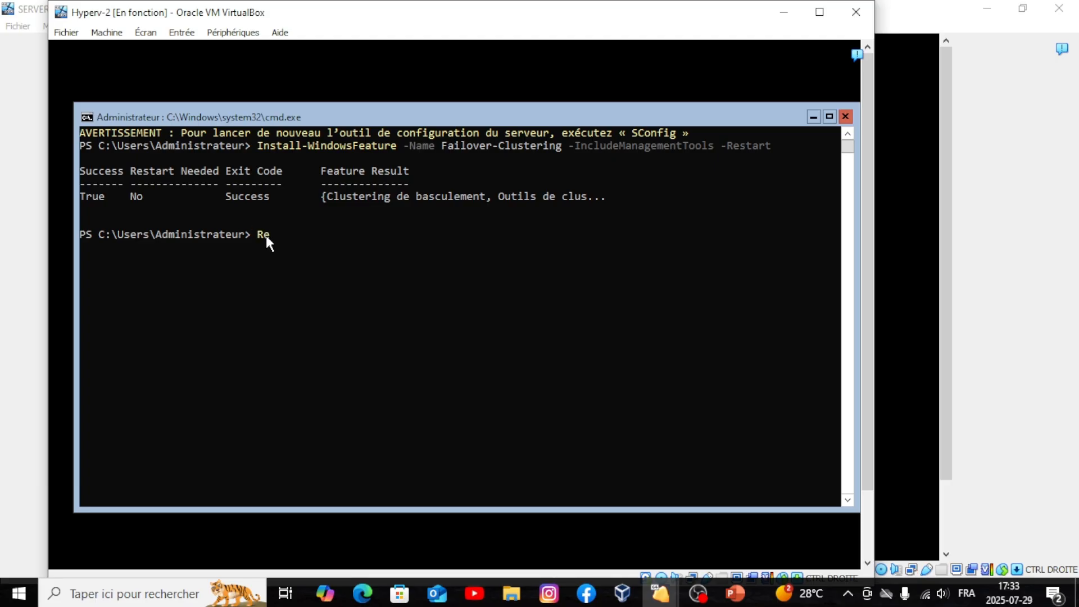
text(Restart-C)
key(Tab)
key(Return)
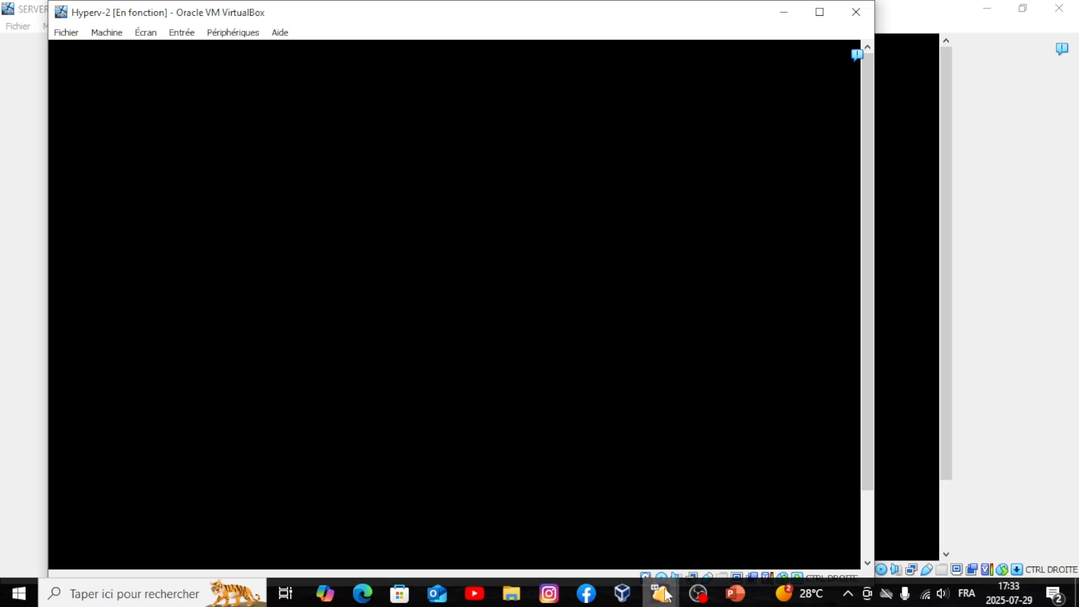
- Check the SERVER-DC restart, switch to the TrueNas virtual machine and open its Linux shell with option 7
mouse_move(665, 593)
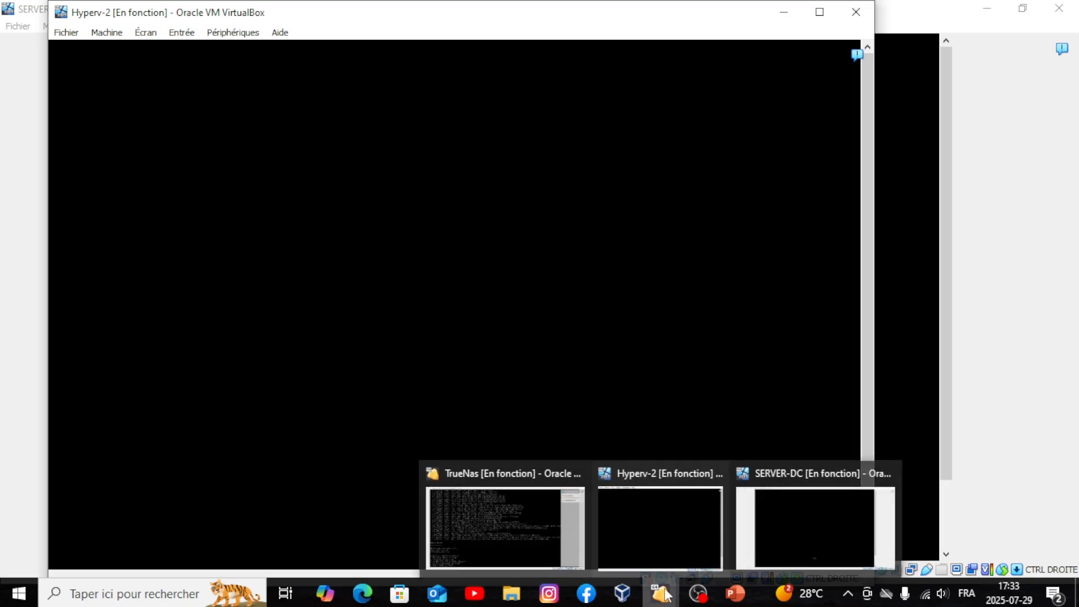
click(772, 544)
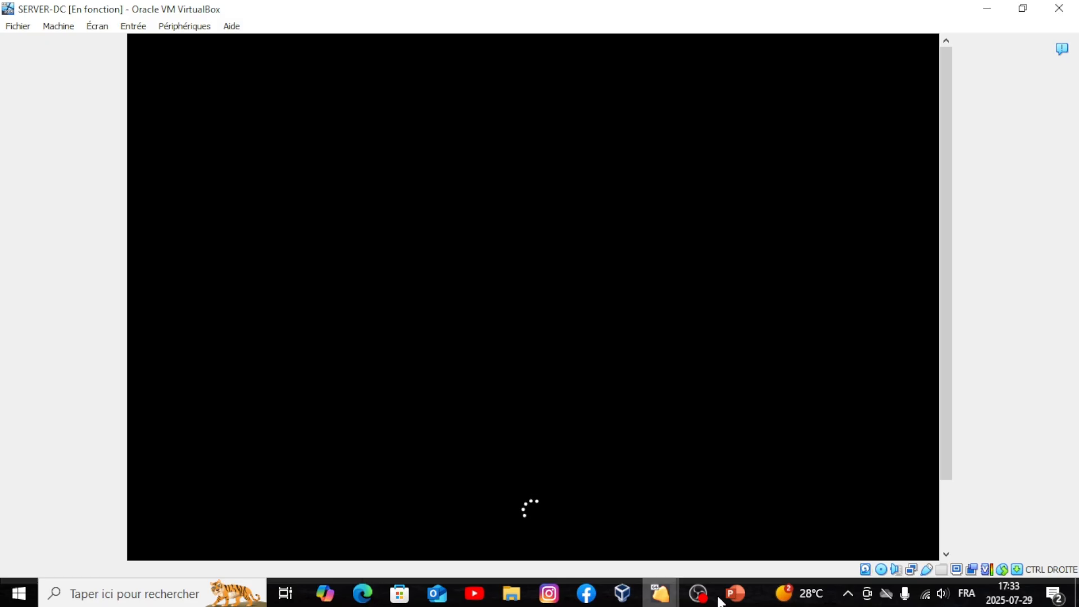
mouse_move(655, 597)
click(496, 506)
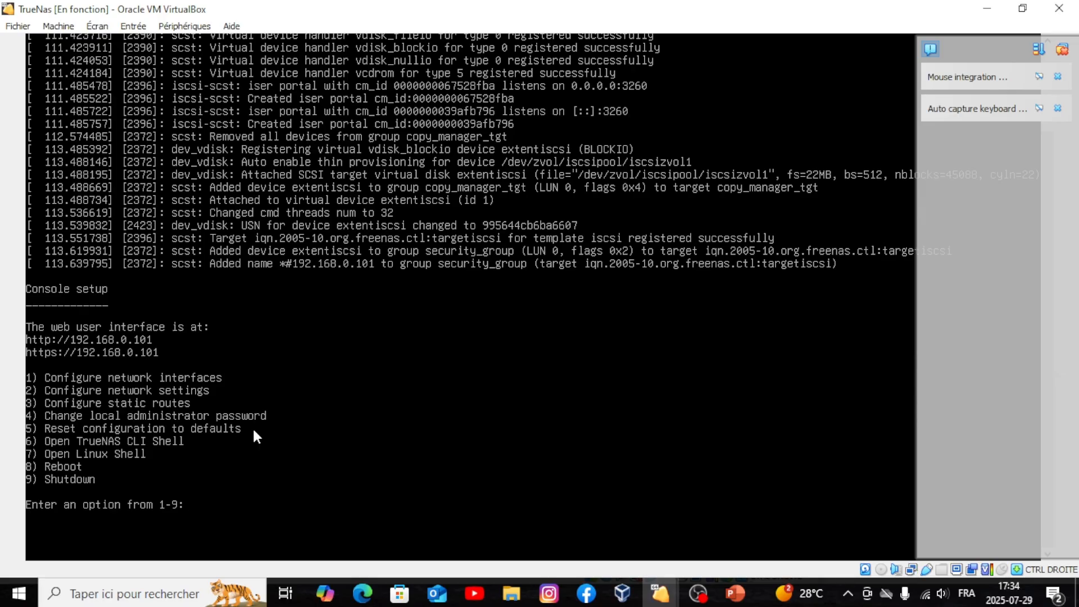
text(7)
key(Return)
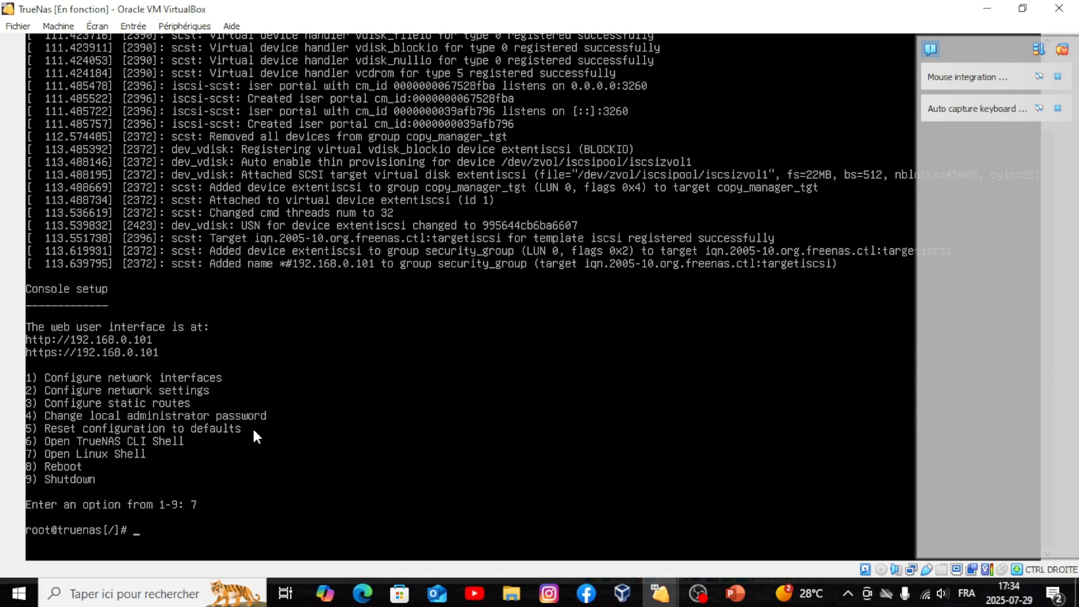
- Clear the TrueNas shell and exit to the console menu, collapsing the VirtualBox notifications to show all its options
text(clear)
key(Return)
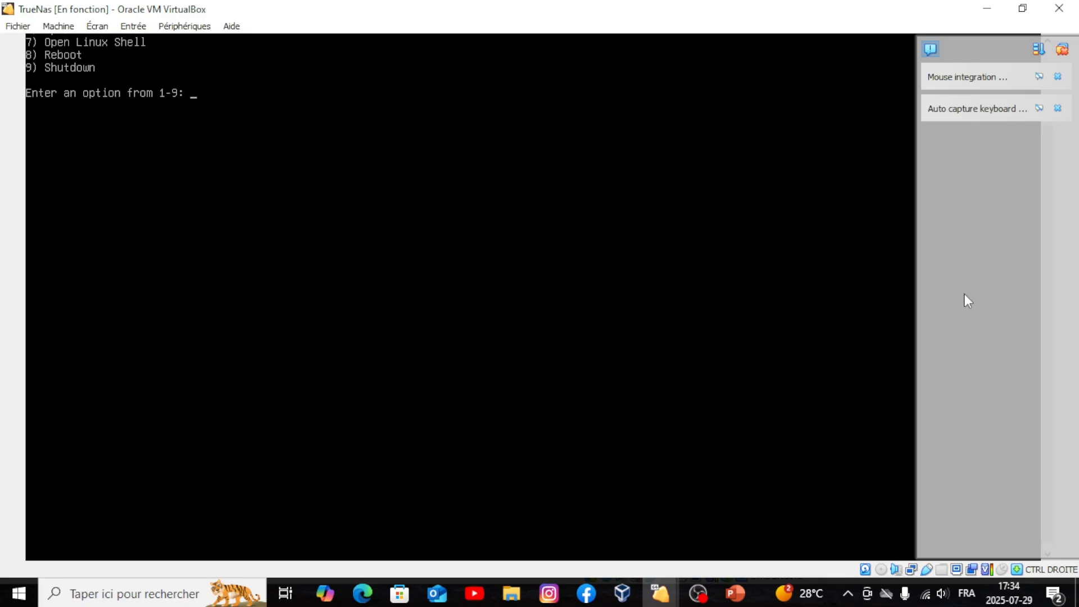
click(932, 49)
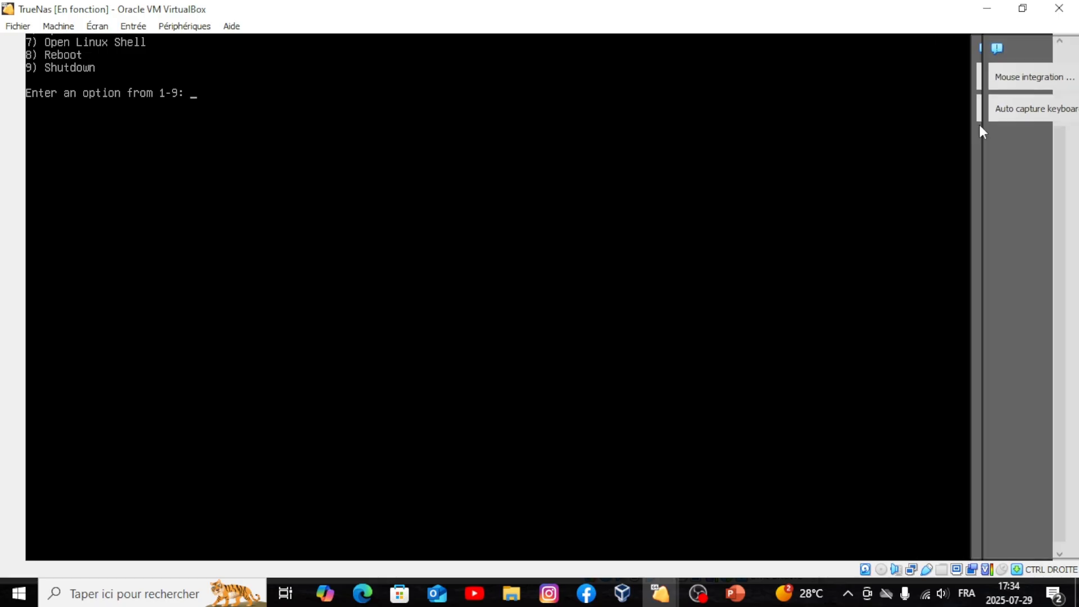
drag(1051, 218, 1043, 62)
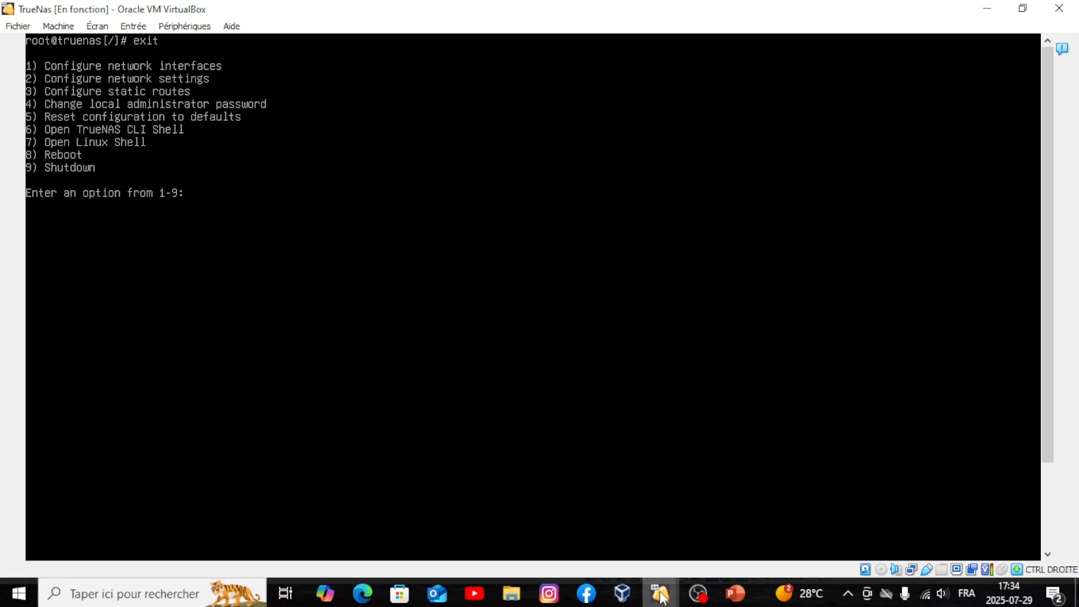
mouse_move(662, 597)
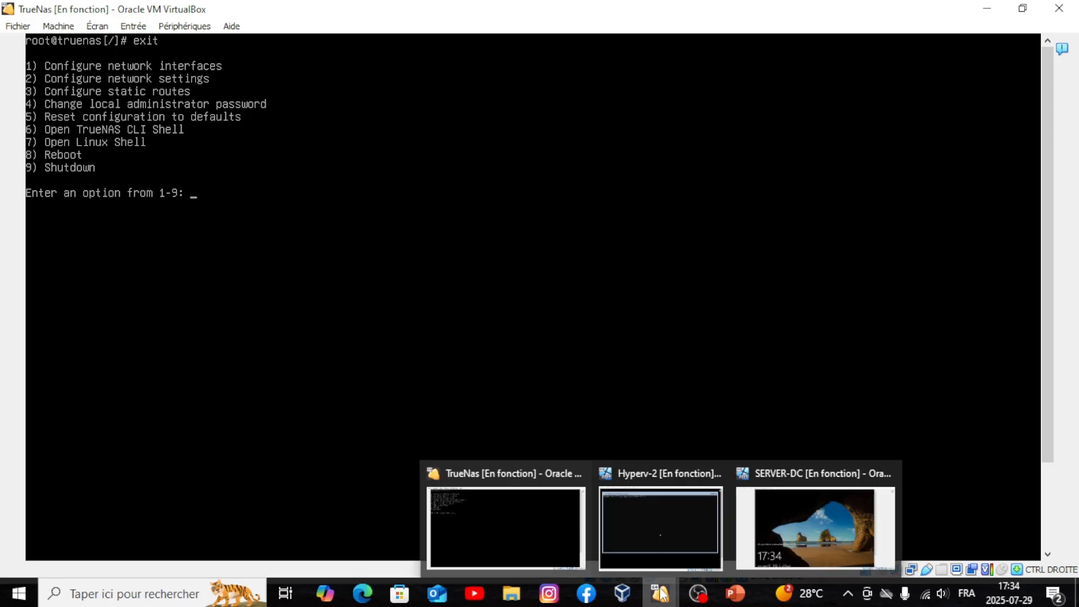
- Check the Hyperv-2 restart, switch to the SERVER-DC virtual machine and sign in with the administrator account password
click(650, 545)
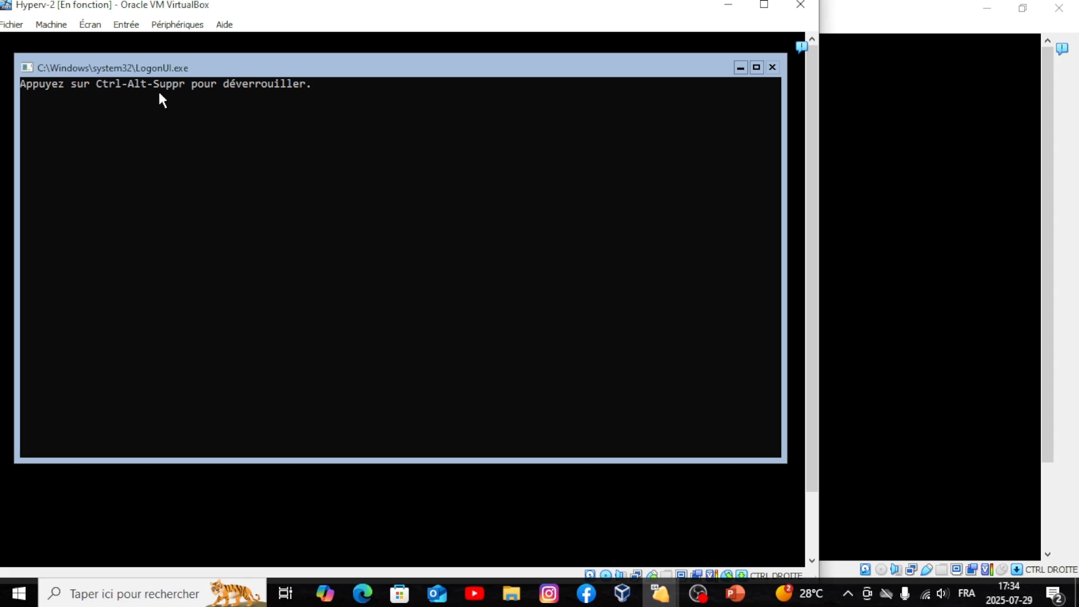
mouse_move(660, 593)
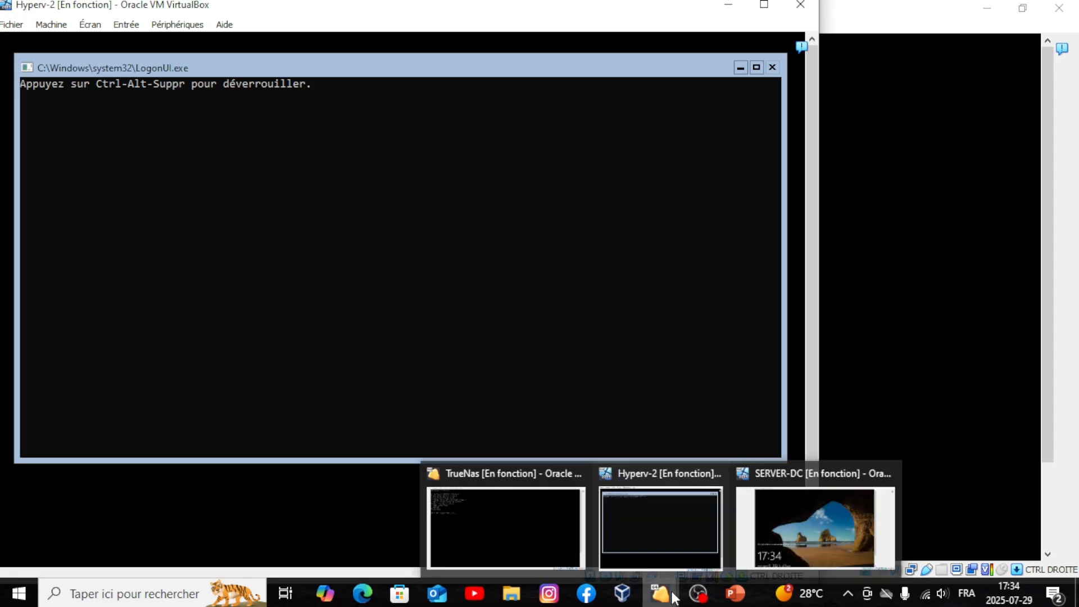
click(815, 520)
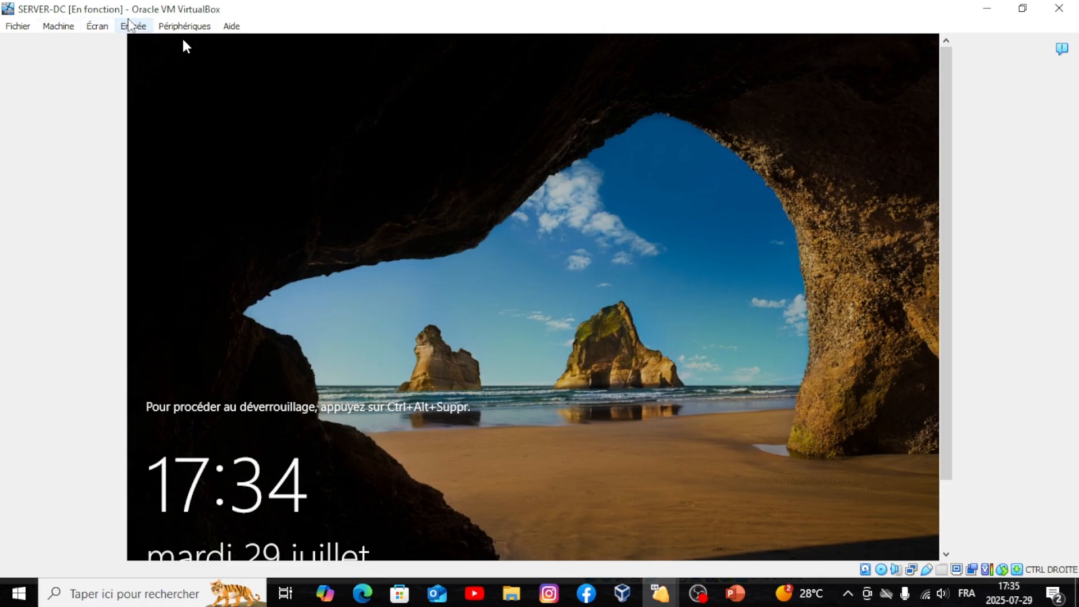
click(134, 27)
mouse_move(152, 44)
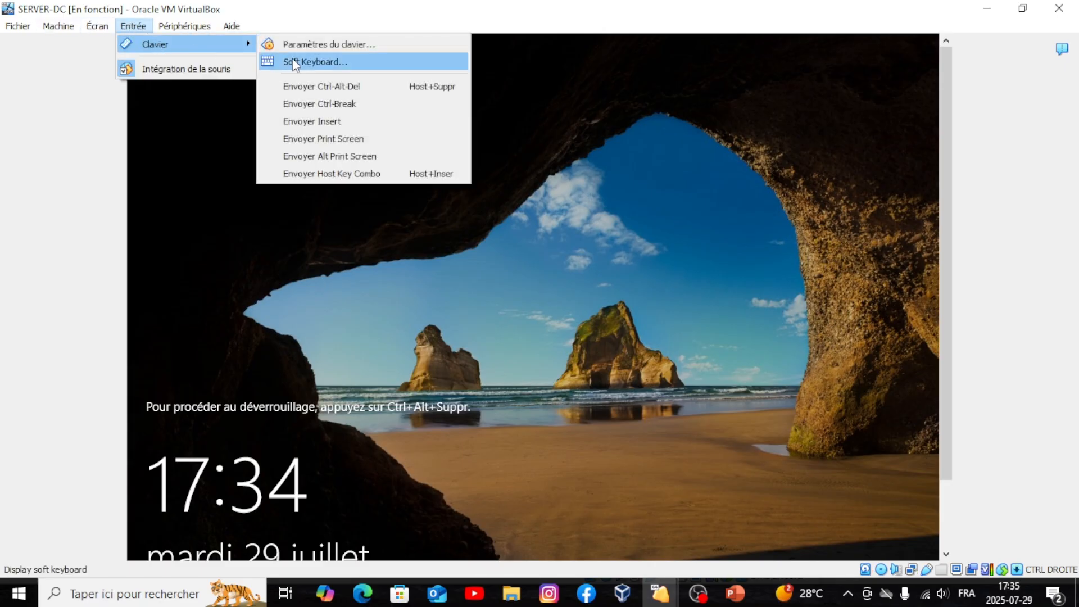
click(320, 84)
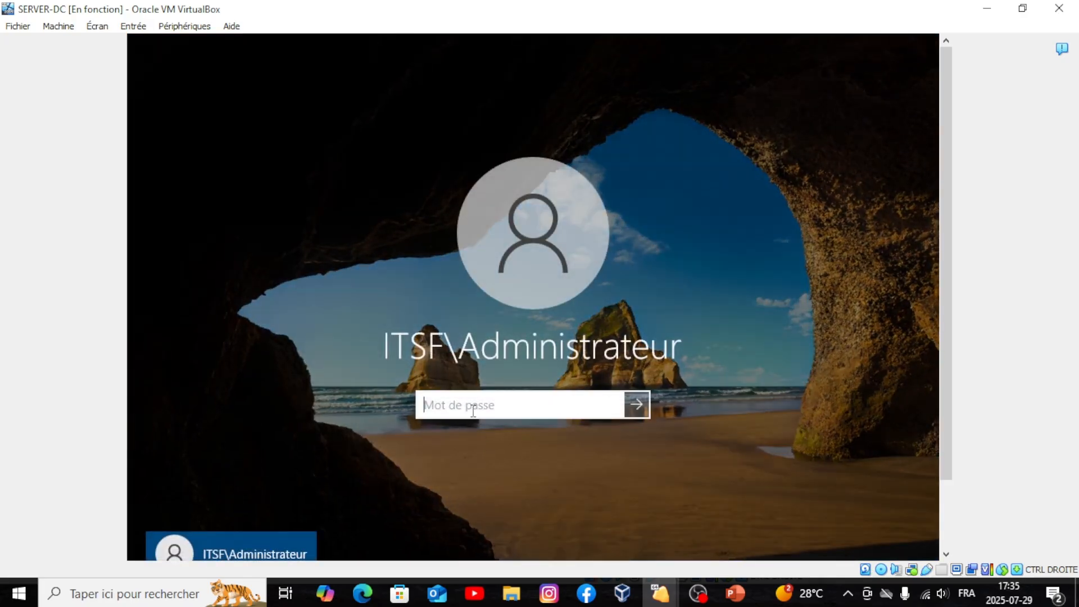
text(*********)
key(Return)
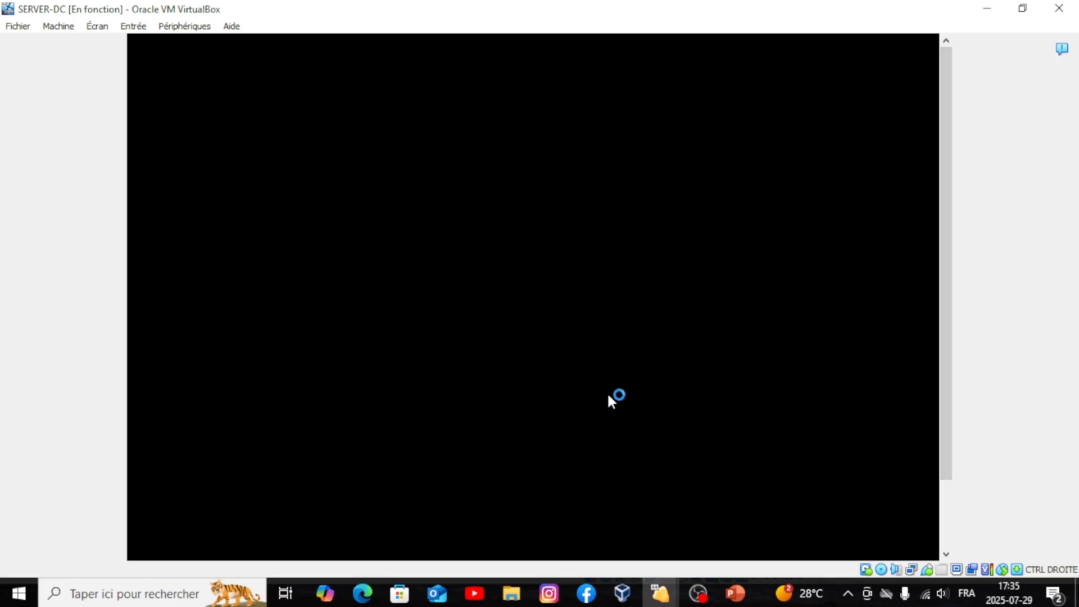
click(698, 593)
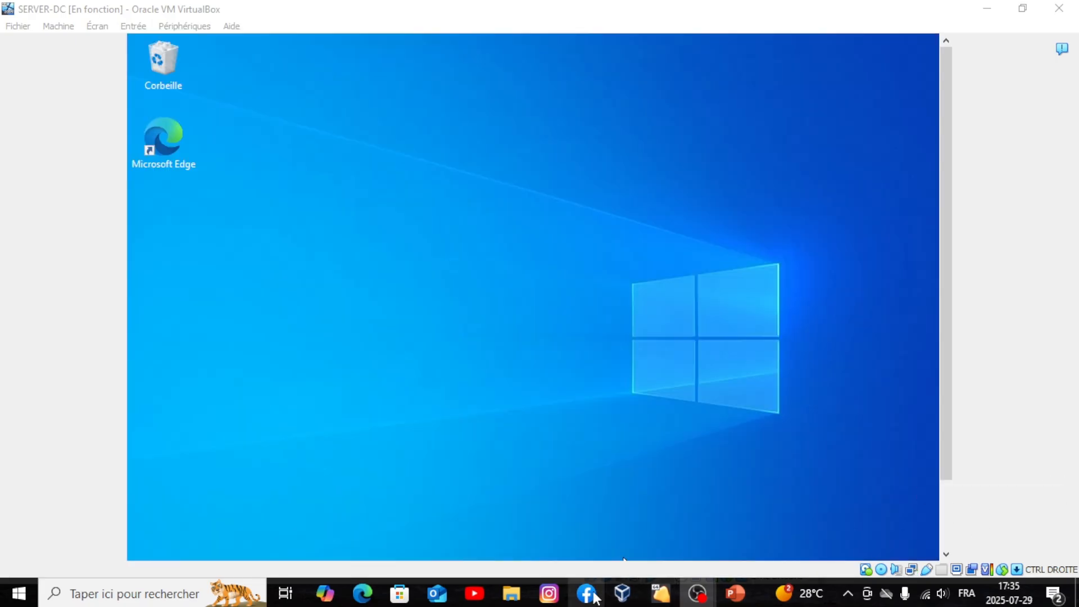
mouse_move(661, 599)
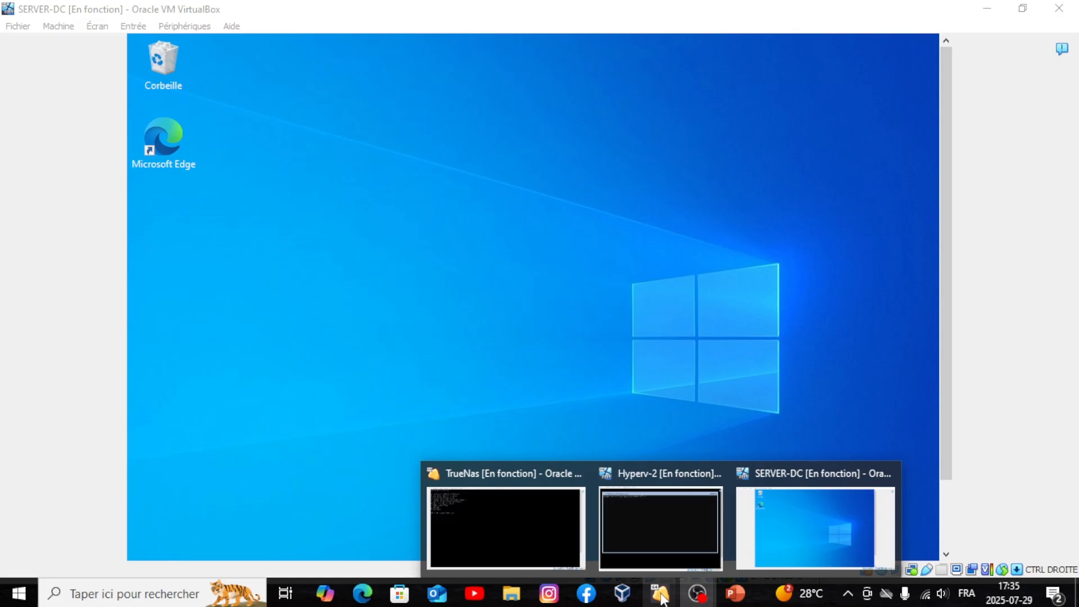
click(814, 528)
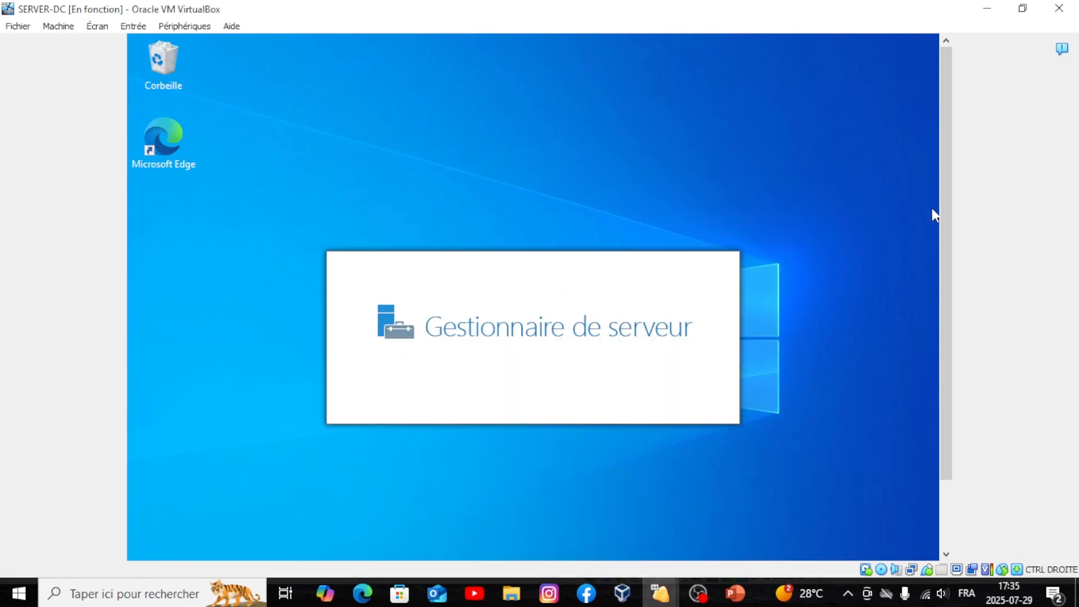
- Try searching for "fail" in the SERVER-DC machine's Windows search and clear the text
drag(942, 194, 950, 361)
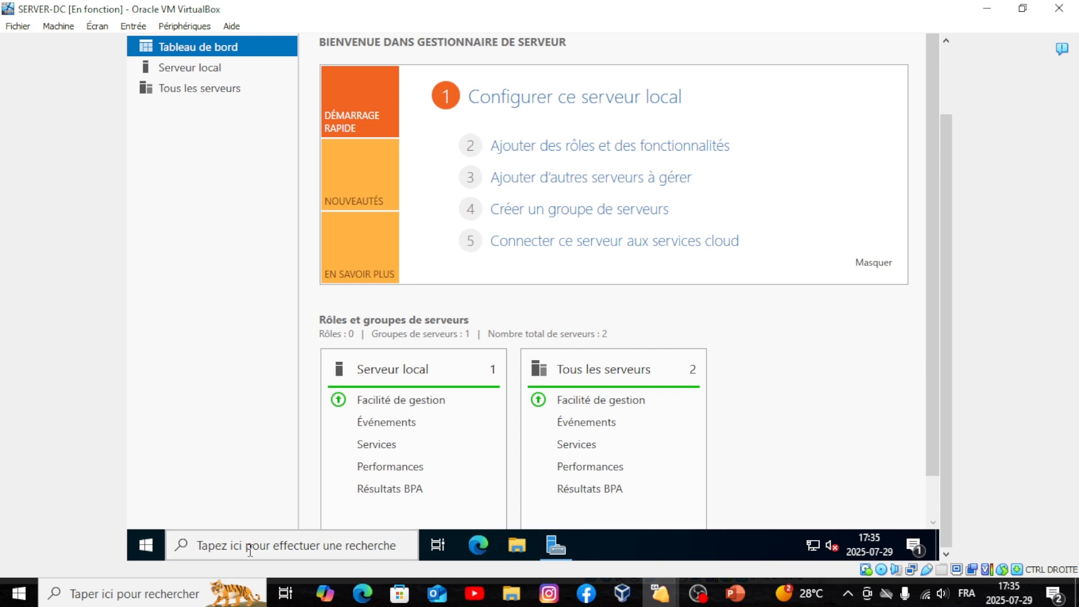
click(249, 546)
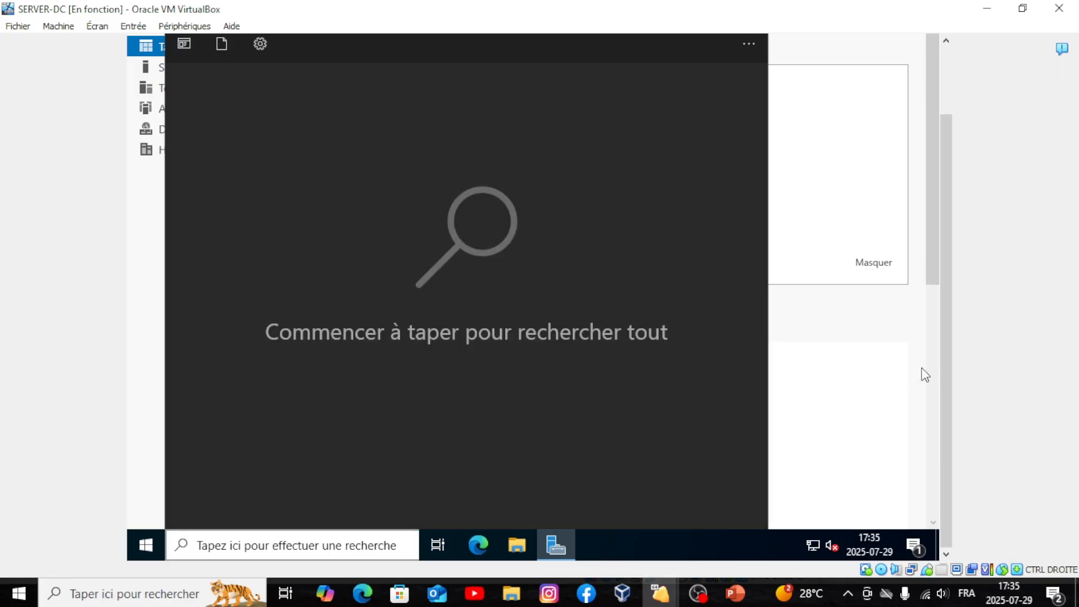
click(946, 379)
drag(945, 375, 916, 400)
click(296, 546)
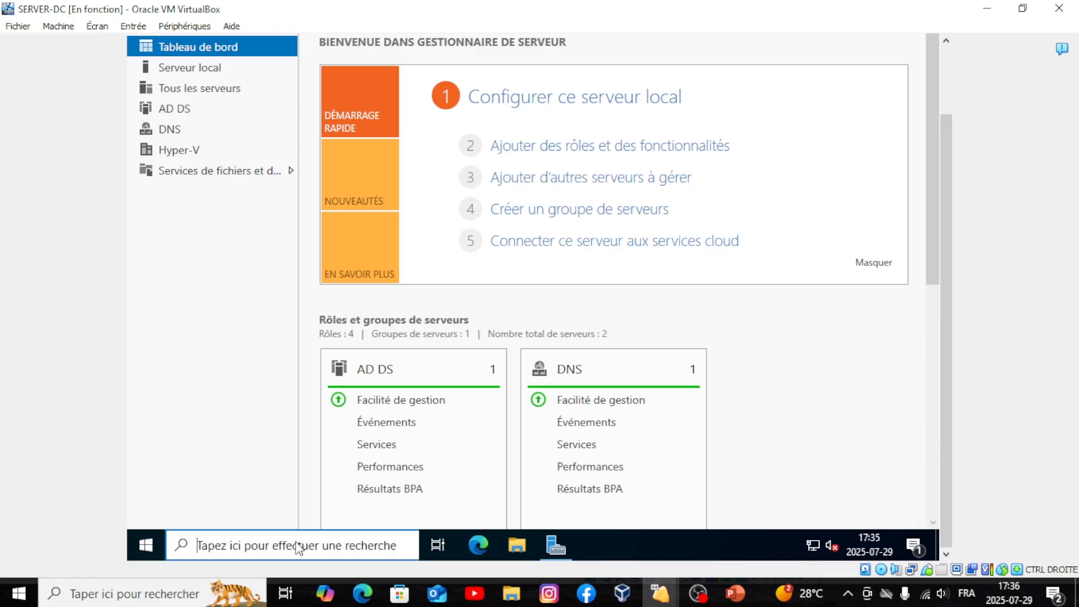
text(fa)
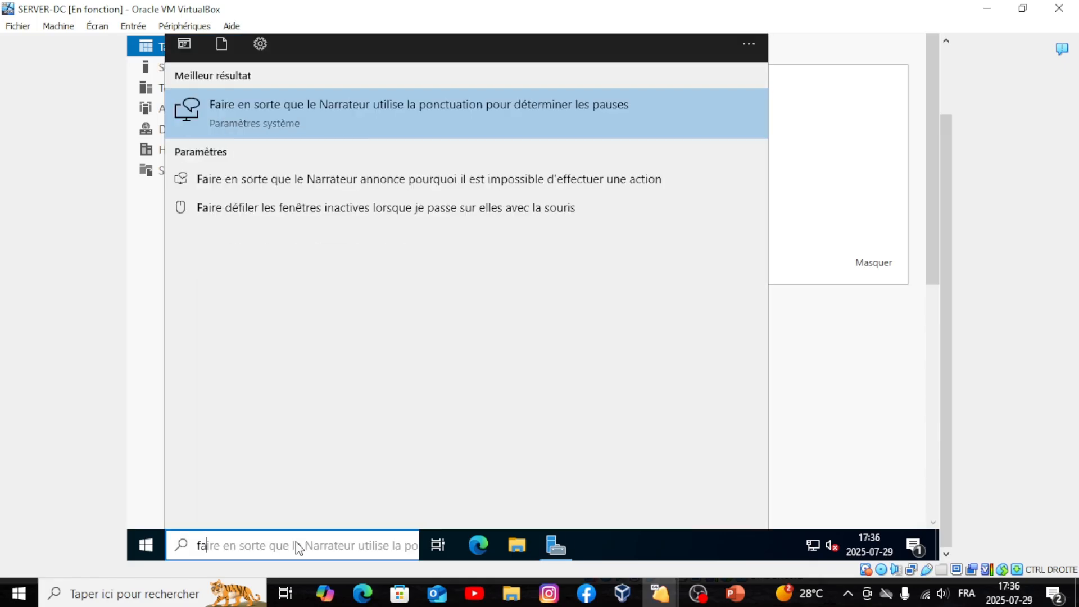
text(il)
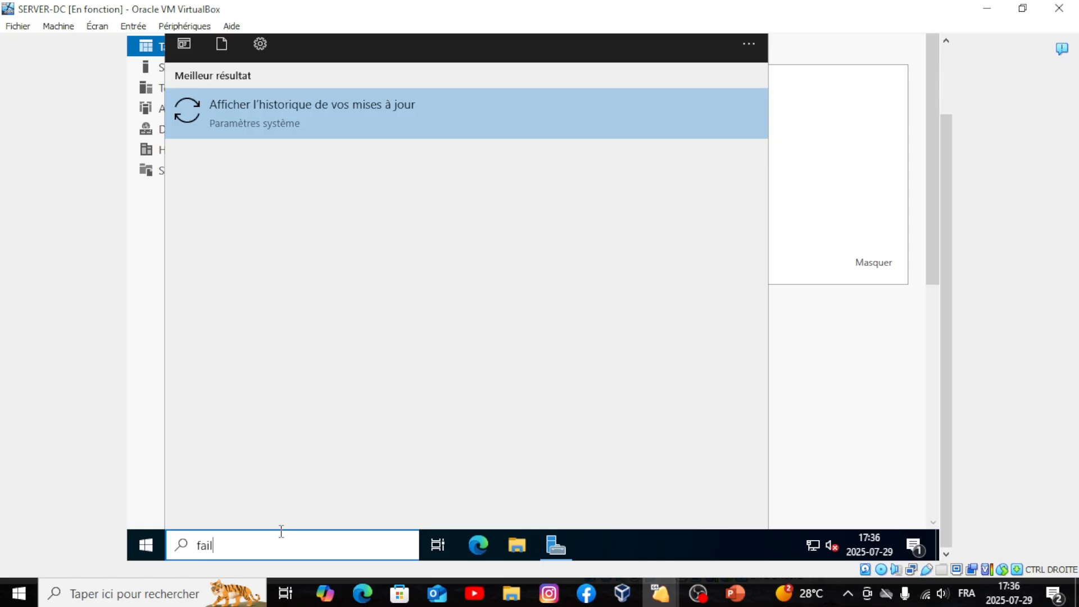
key(BackSpace)
key(BackSpace)
key(BackSpace)
key(BackSpace)
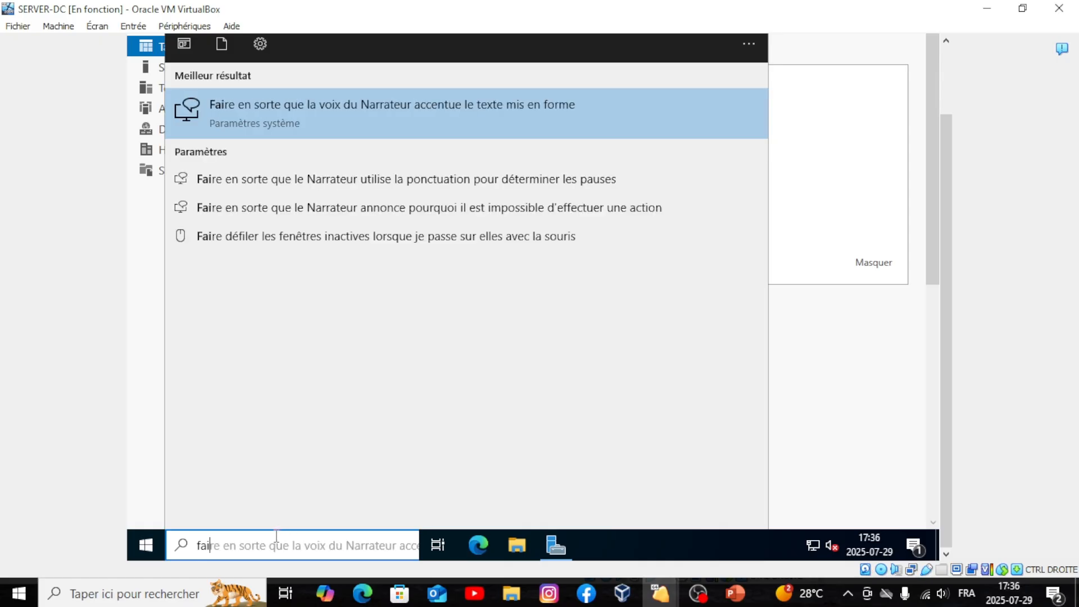
- Search the SERVER-DC machine for "clus" to locate the failover cluster manager and close the search
text(cl)
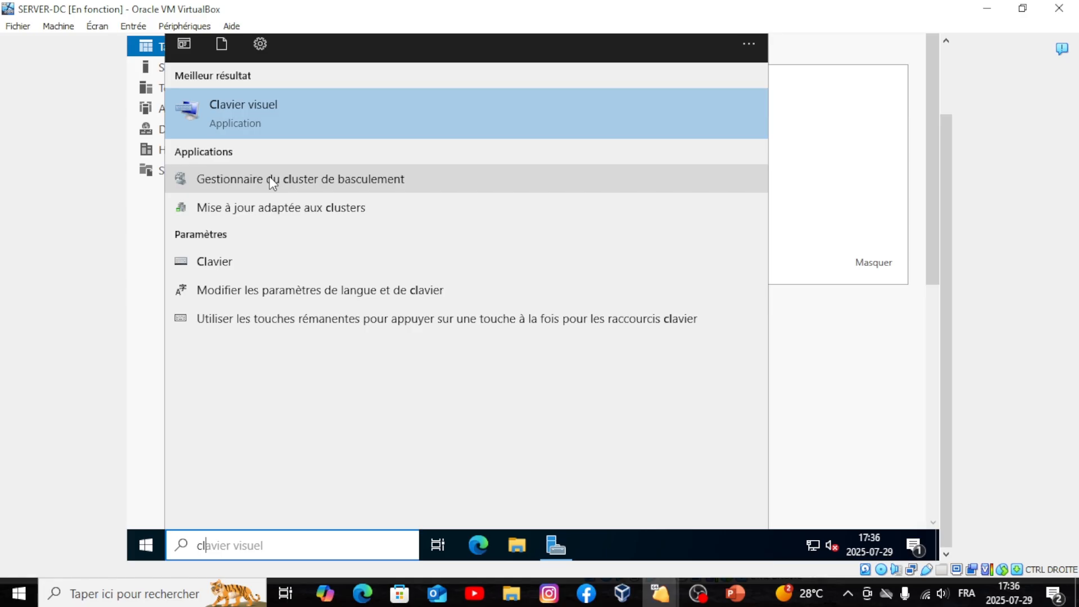
text(us)
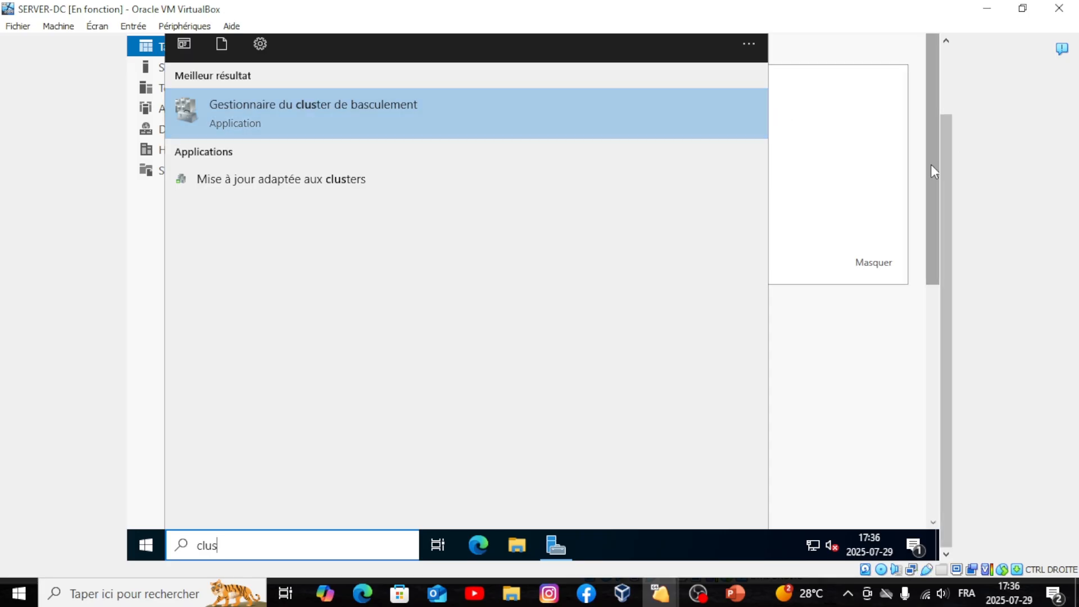
drag(945, 179, 926, 46)
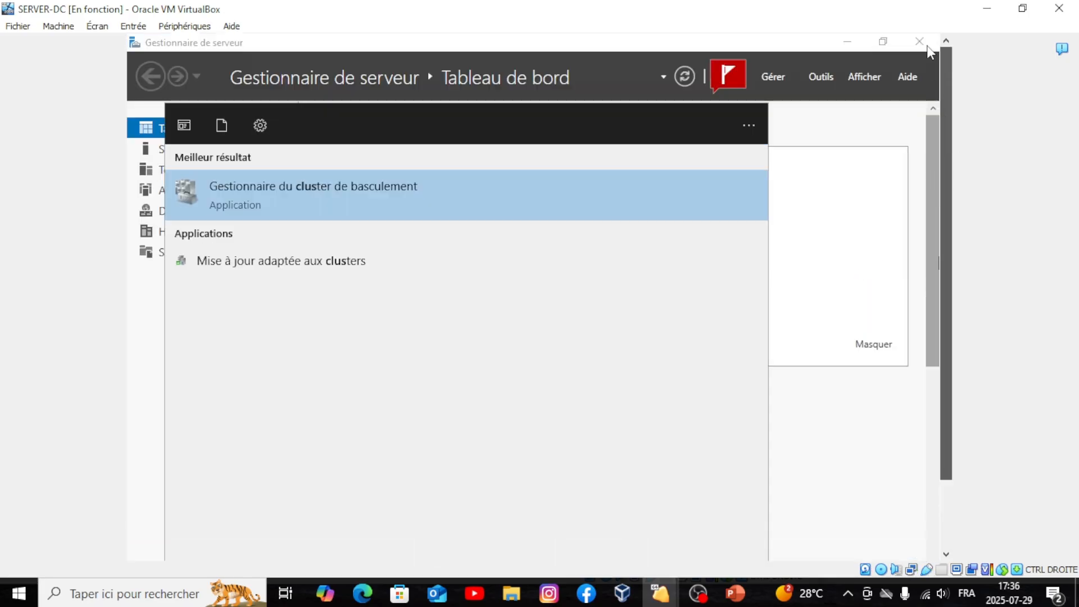
click(828, 150)
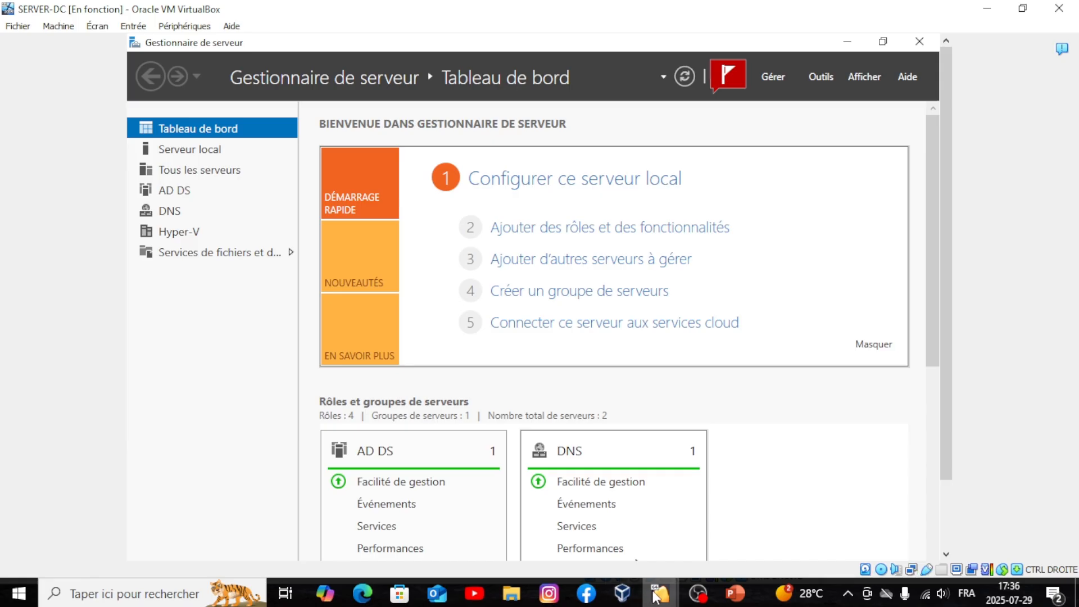
- Sign in to the Hyperv-2 virtual machine with the administrator password and return to the SERVER-DC machine
mouse_move(657, 596)
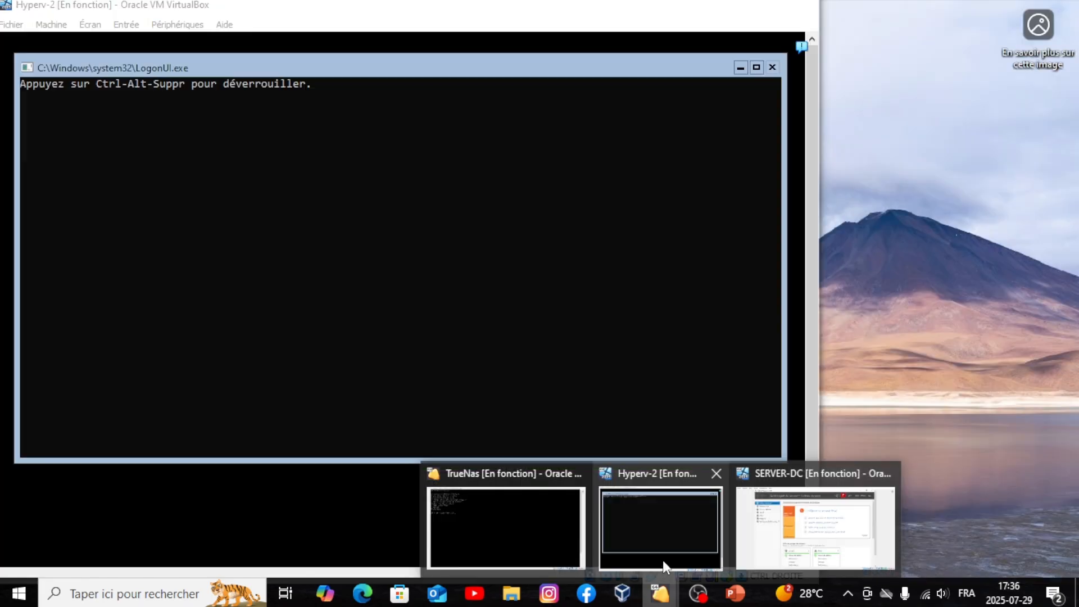
click(663, 560)
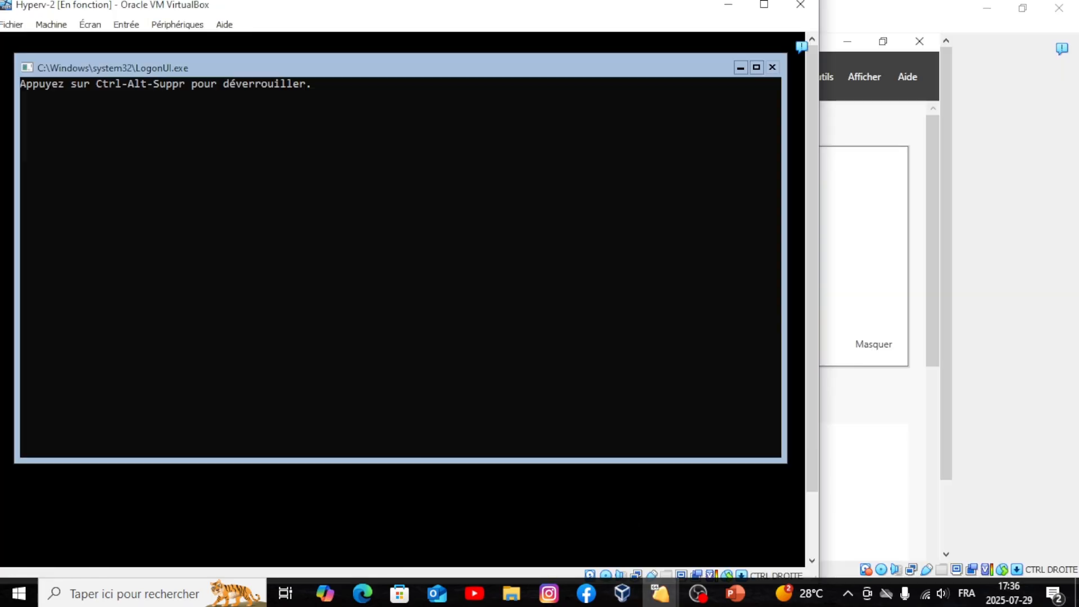
click(121, 31)
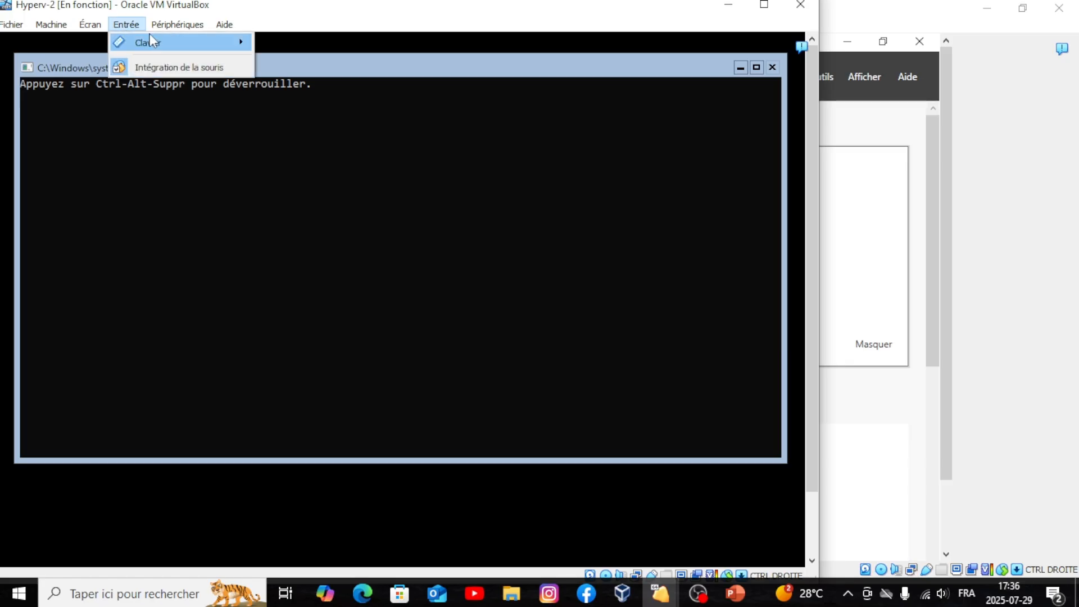
mouse_move(156, 44)
click(315, 84)
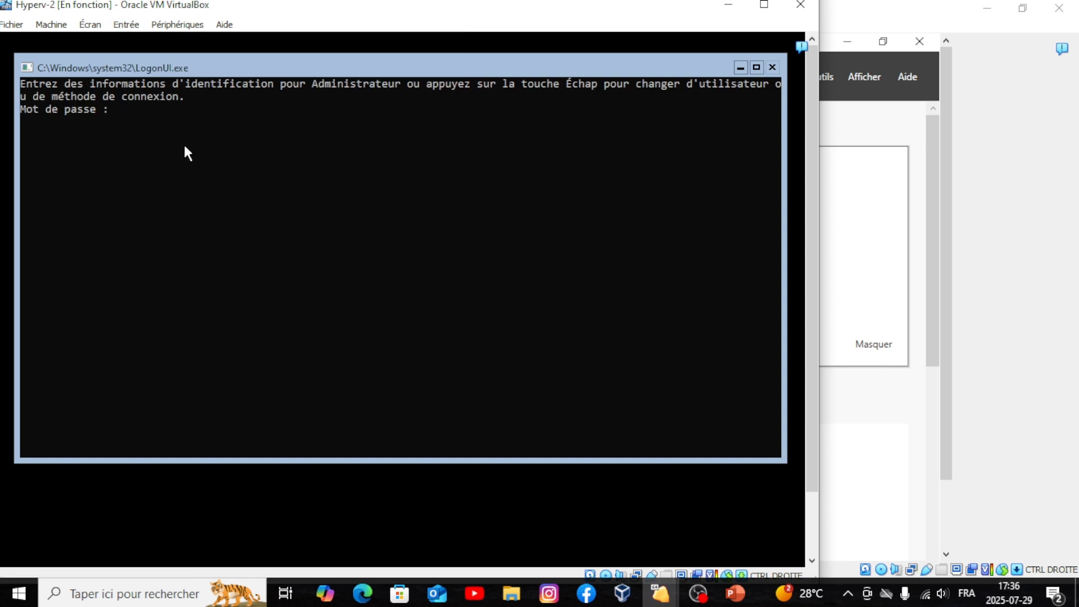
text(*********)
key(Return)
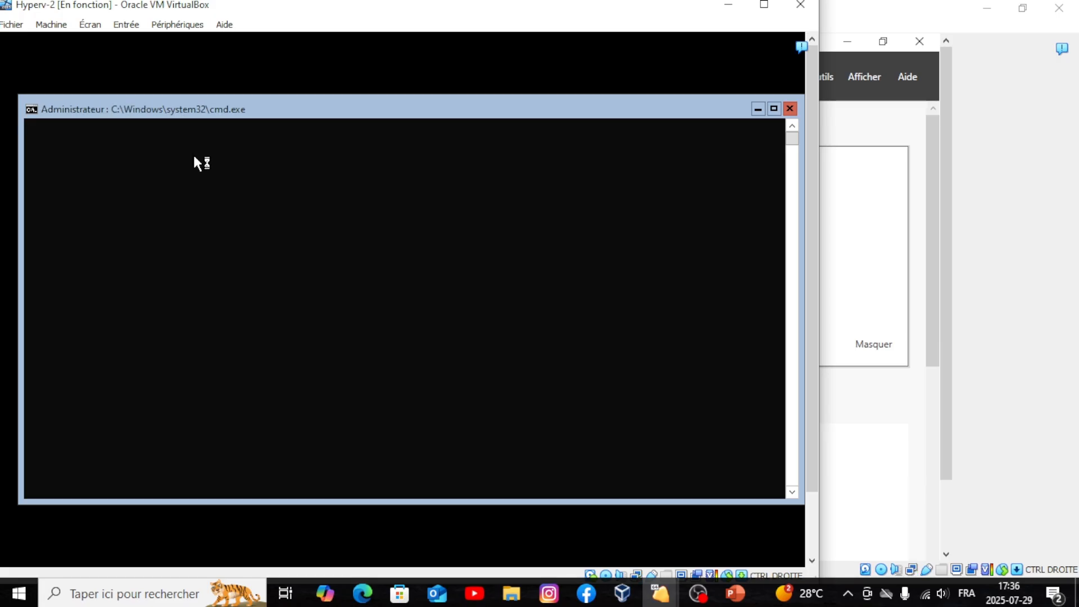
mouse_move(697, 597)
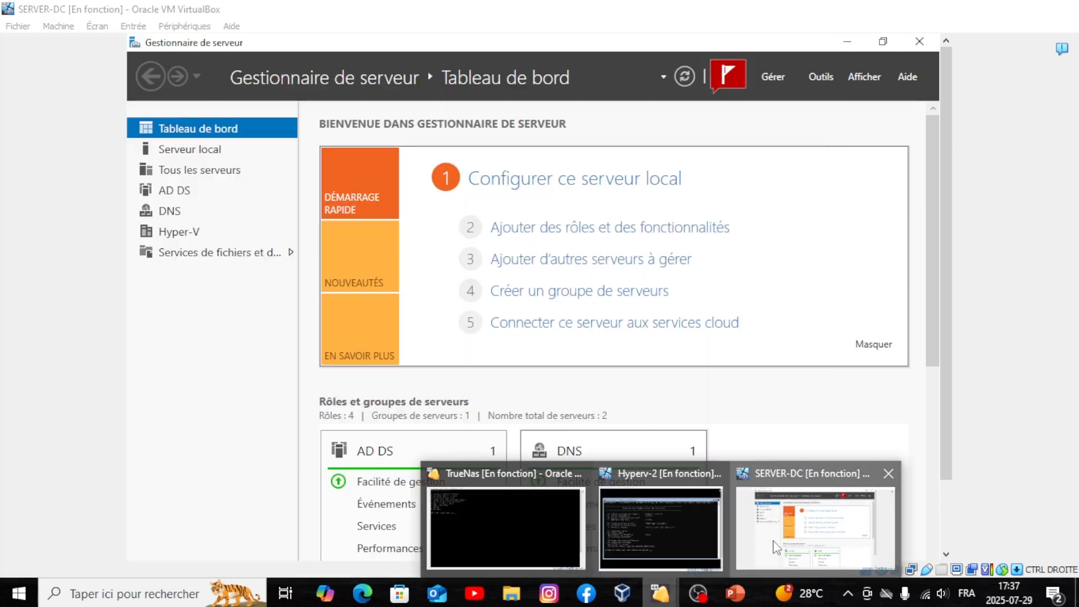
click(775, 545)
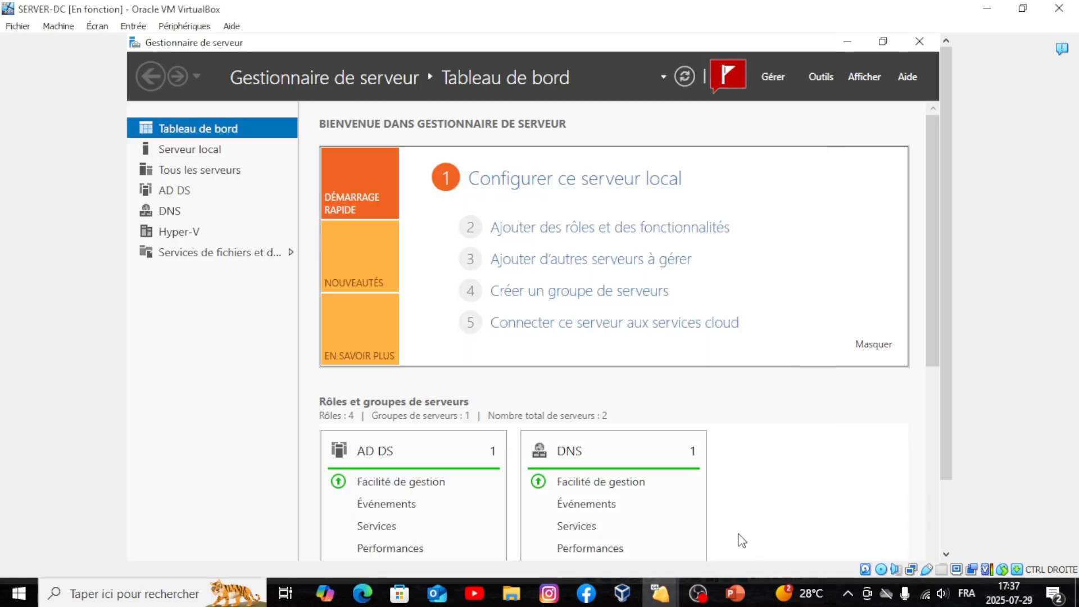
click(142, 594)
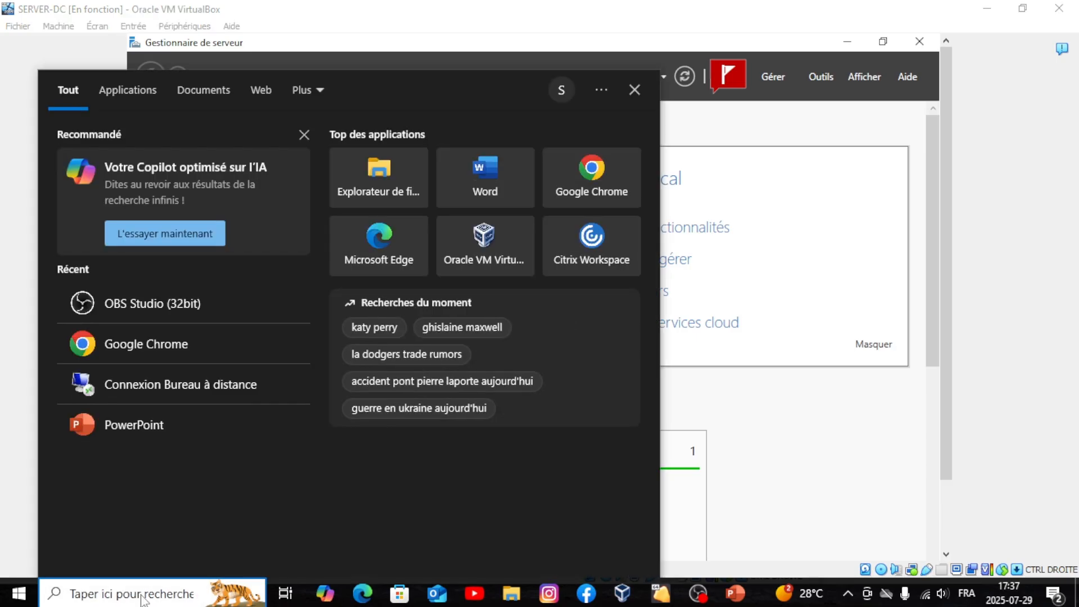
text(cl)
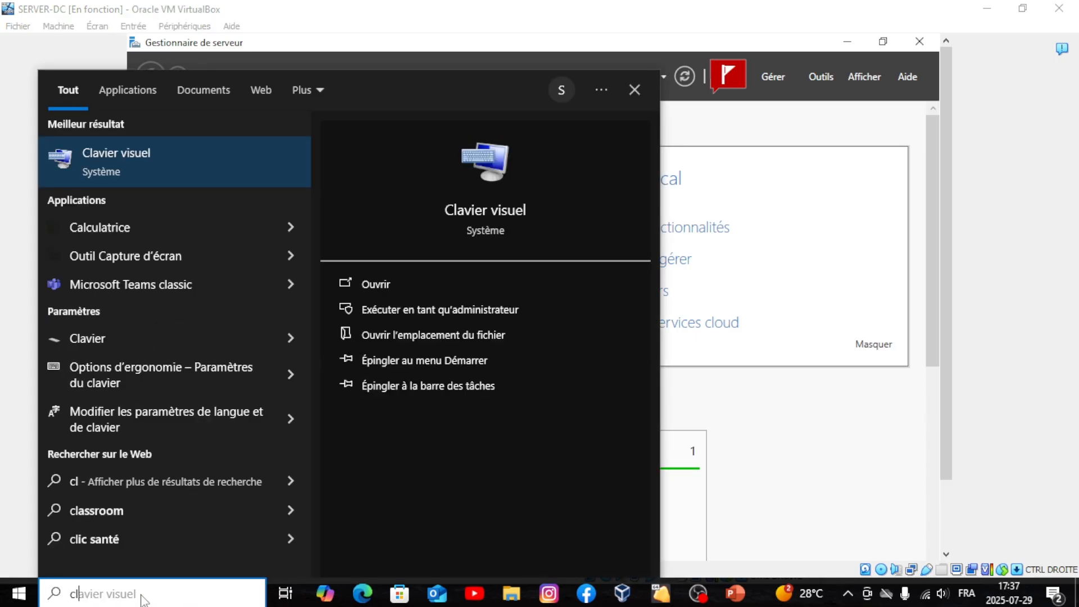
text(ius)
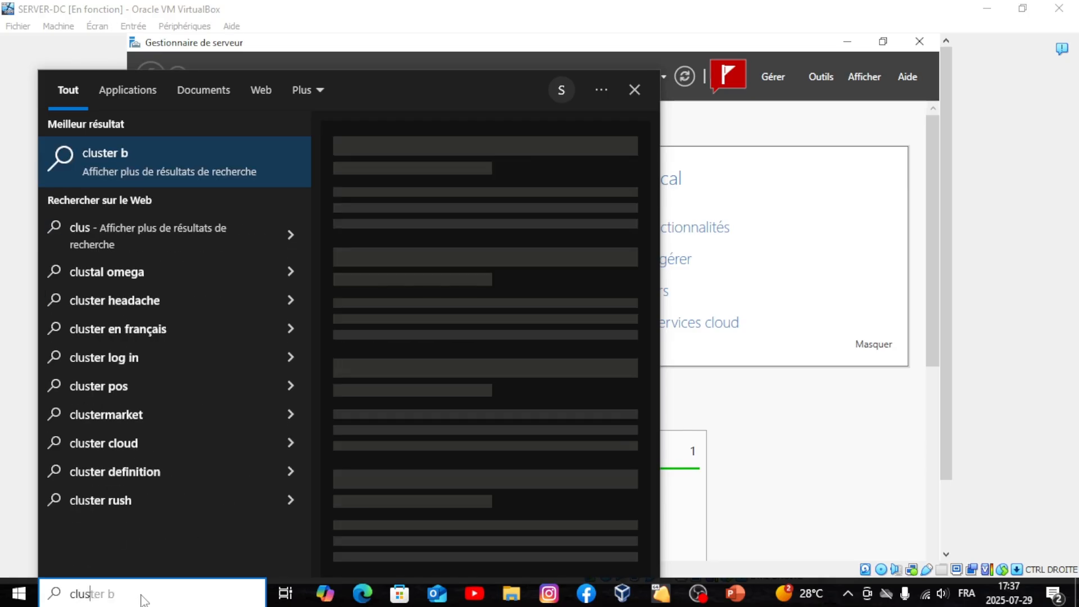
text(ter)
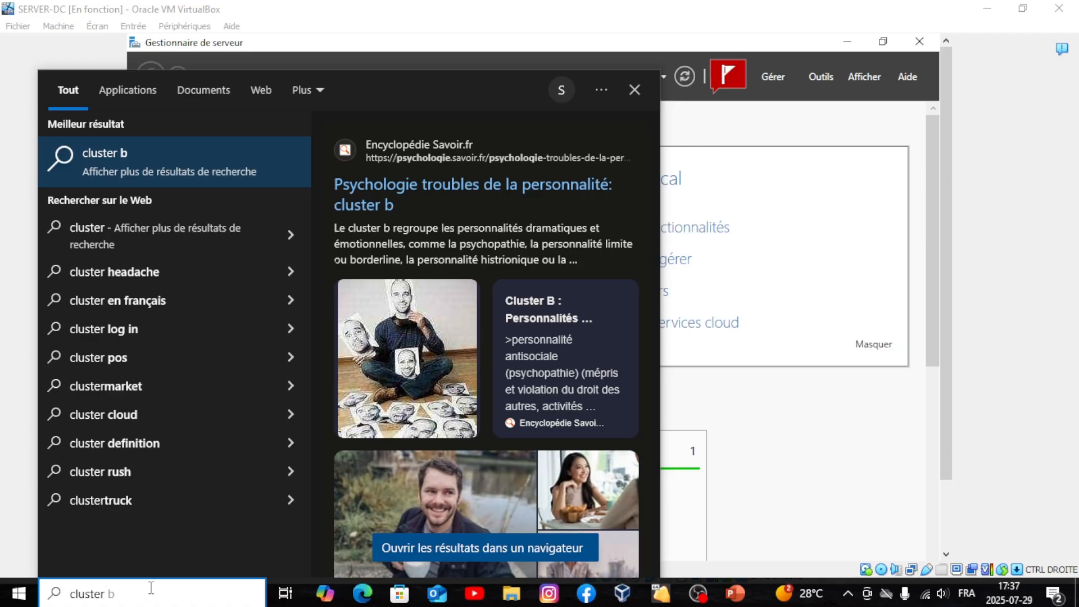
key(BackSpace)
key(BackSpace)
key(BackSpace)
key(BackSpace)
key(BackSpace)
key(BackSpace)
key(BackSpace)
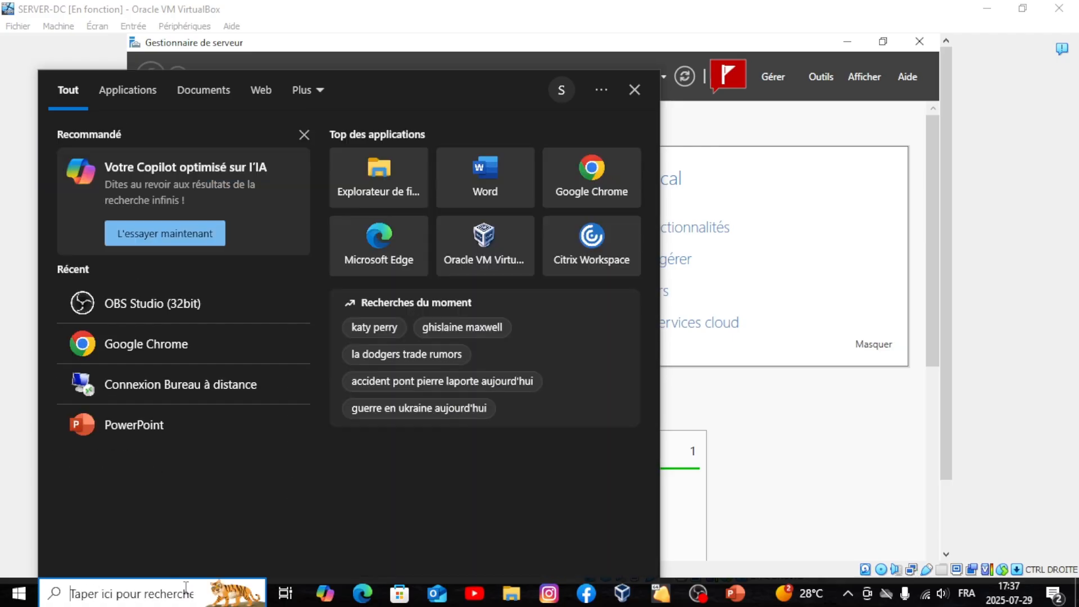
click(778, 388)
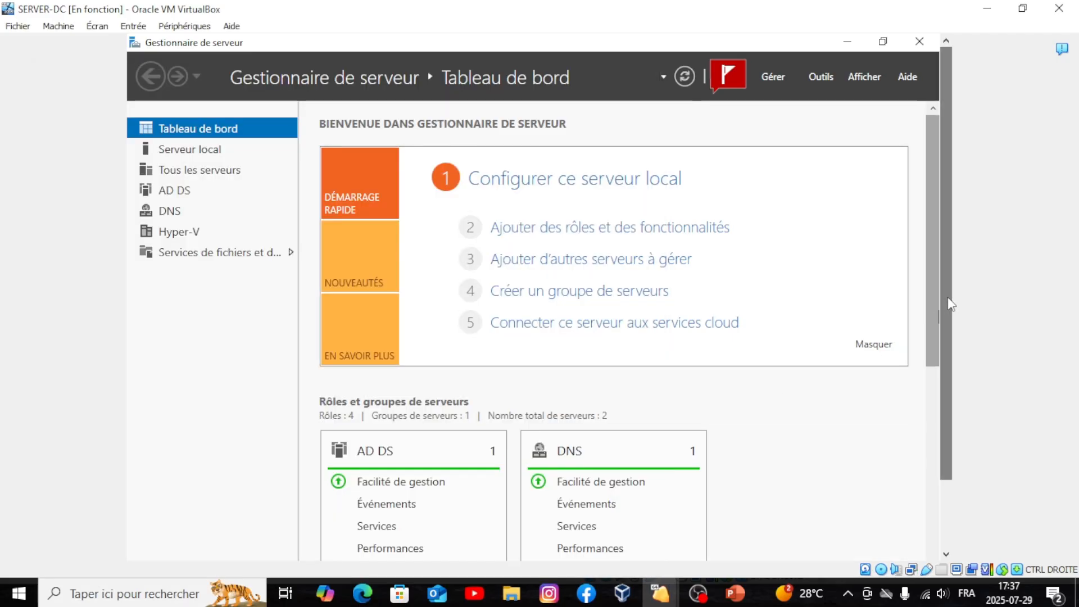
- Search the SERVER-DC machine for "cluster" and open the failover cluster manager to its management options
scroll(947, 297, down, 3)
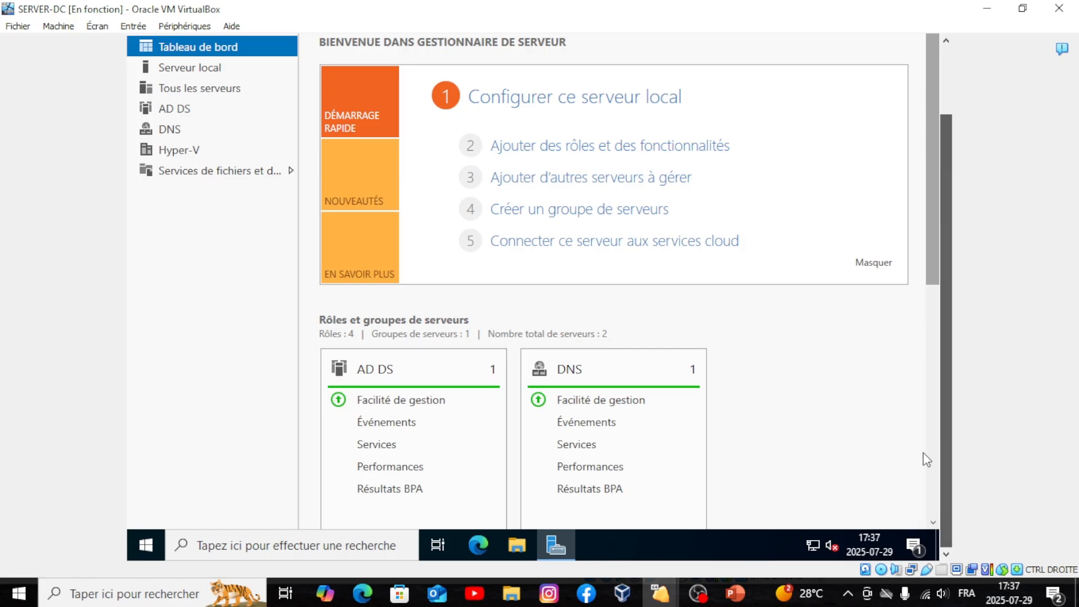
click(212, 548)
text(c)
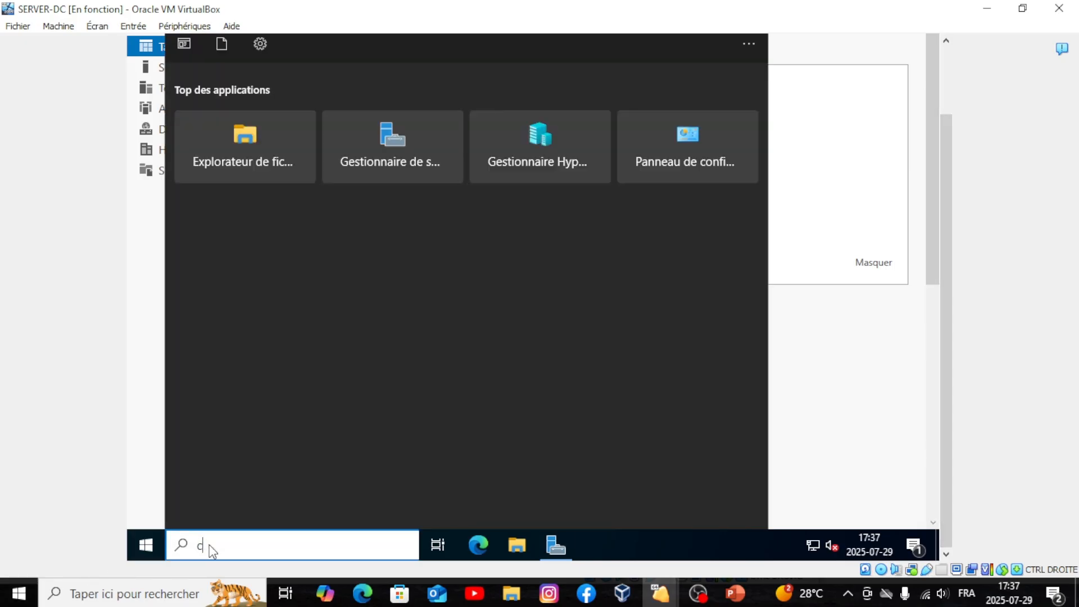
text(luster)
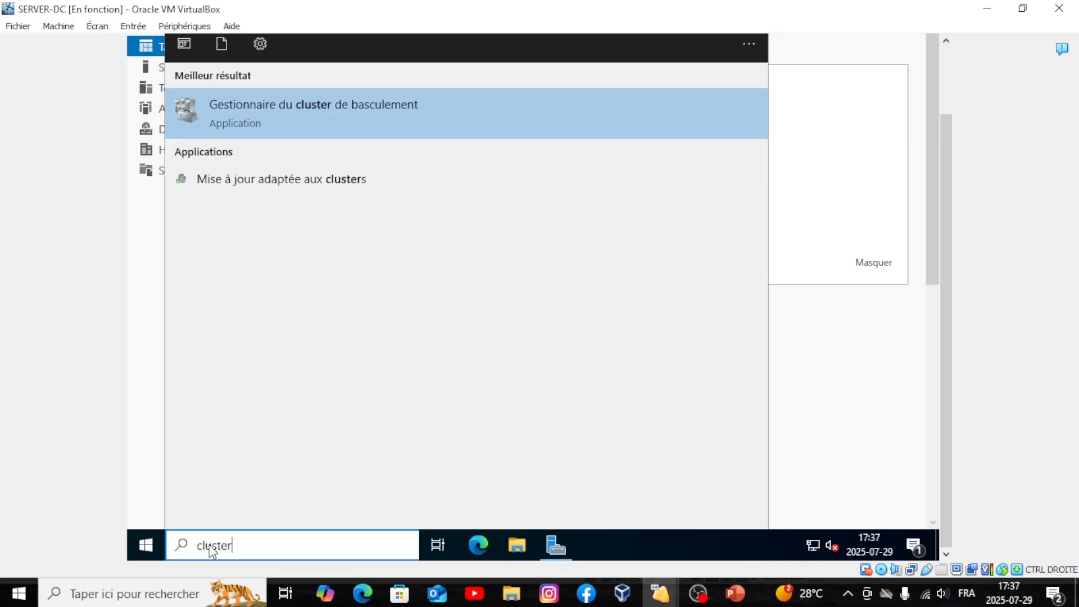
click(250, 122)
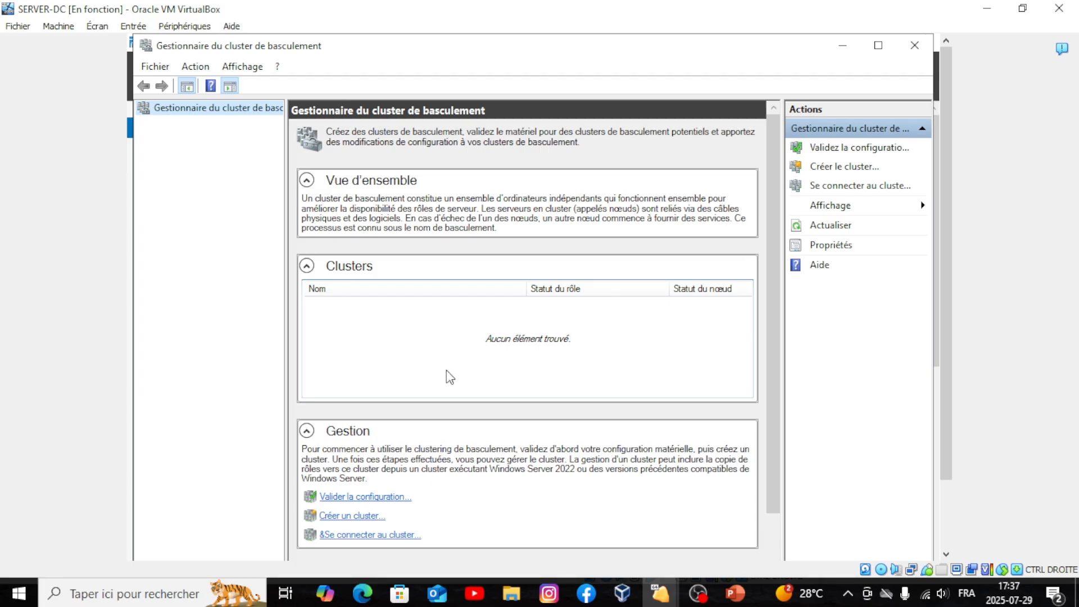
scroll(946, 287, down, 3)
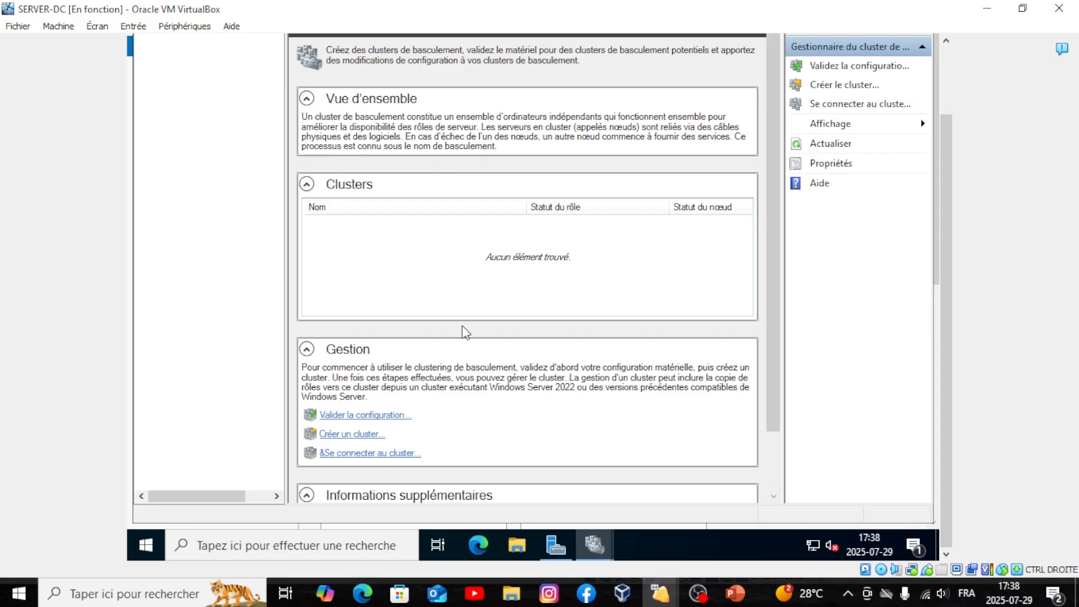
- Switch to the PowerPoint presentation, review the "Validation du cluster" slide and return to the SERVER-DC machine
click(734, 595)
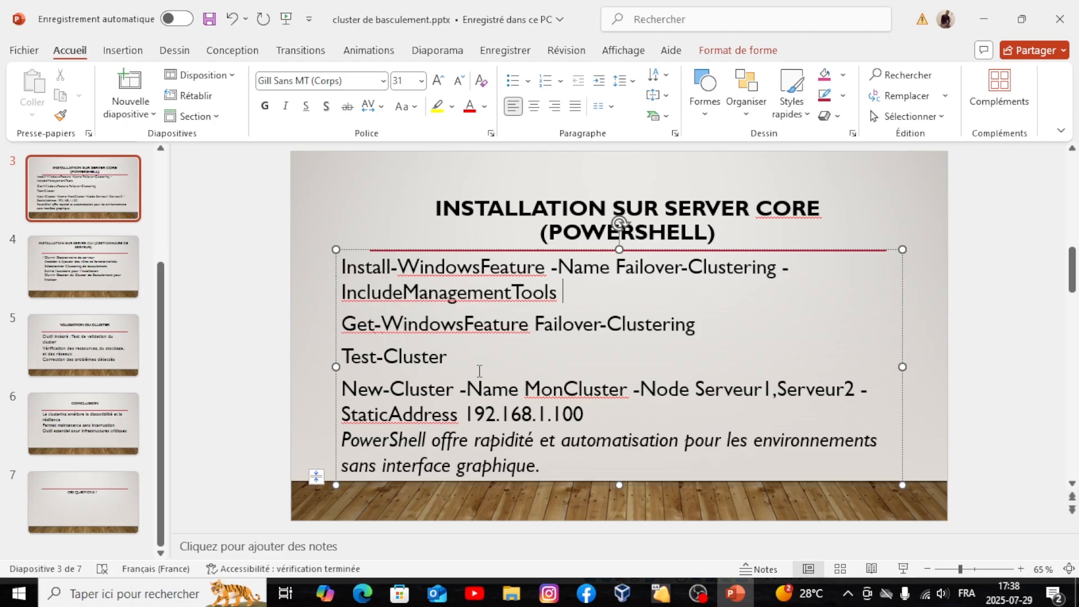
scroll(558, 378, up, 1)
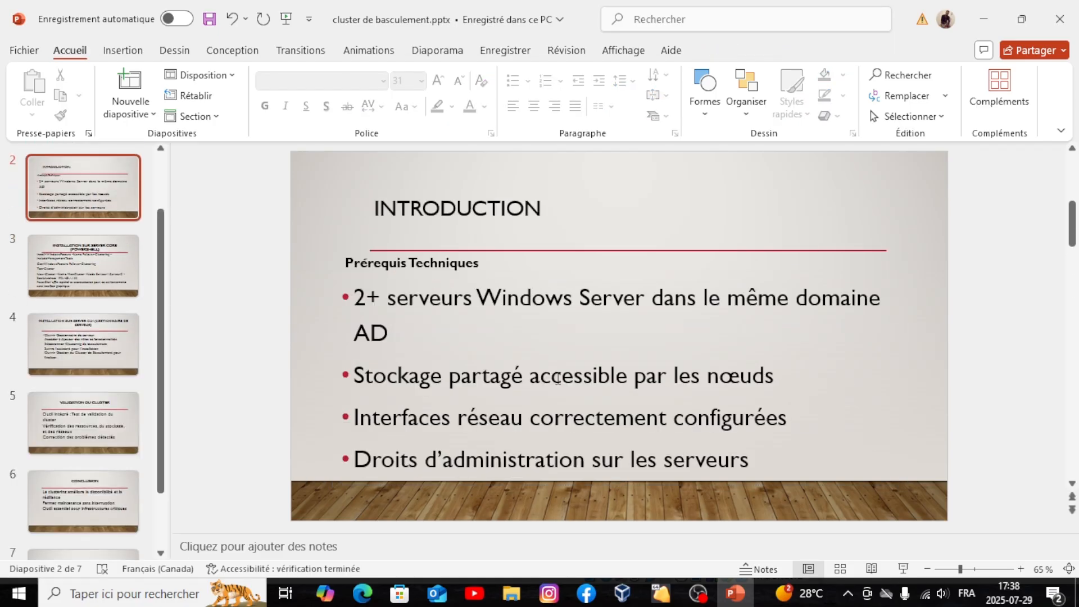
scroll(558, 378, down, 4)
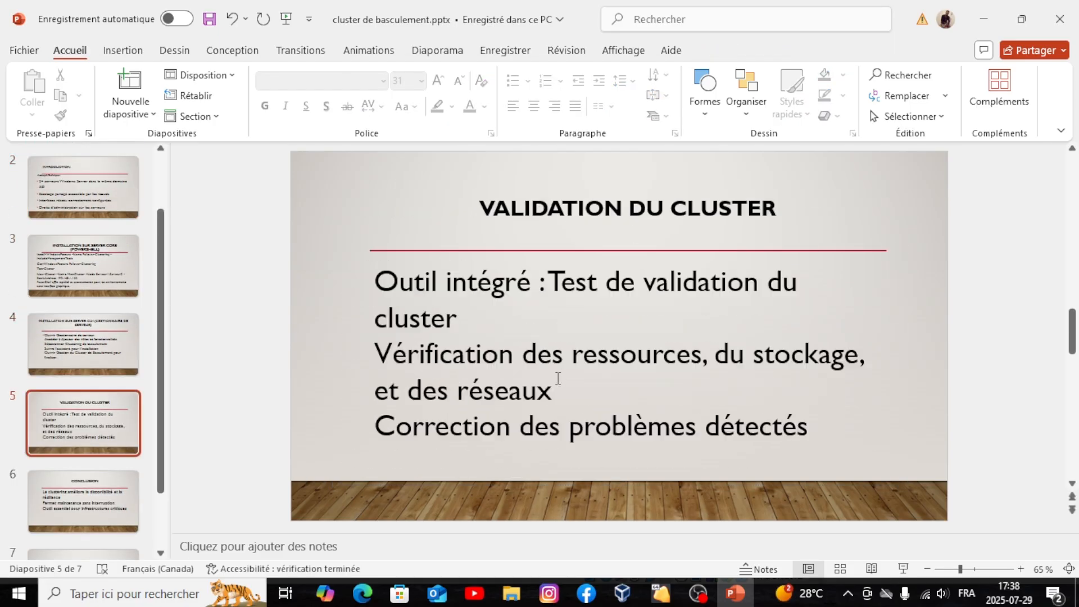
scroll(558, 378, down, 1)
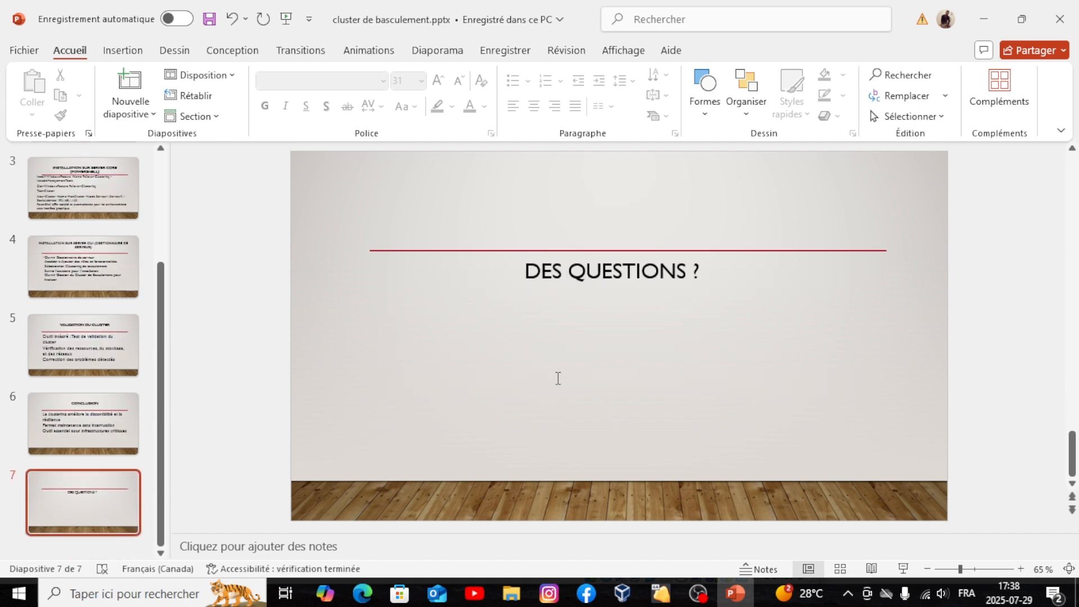
scroll(558, 378, up, 2)
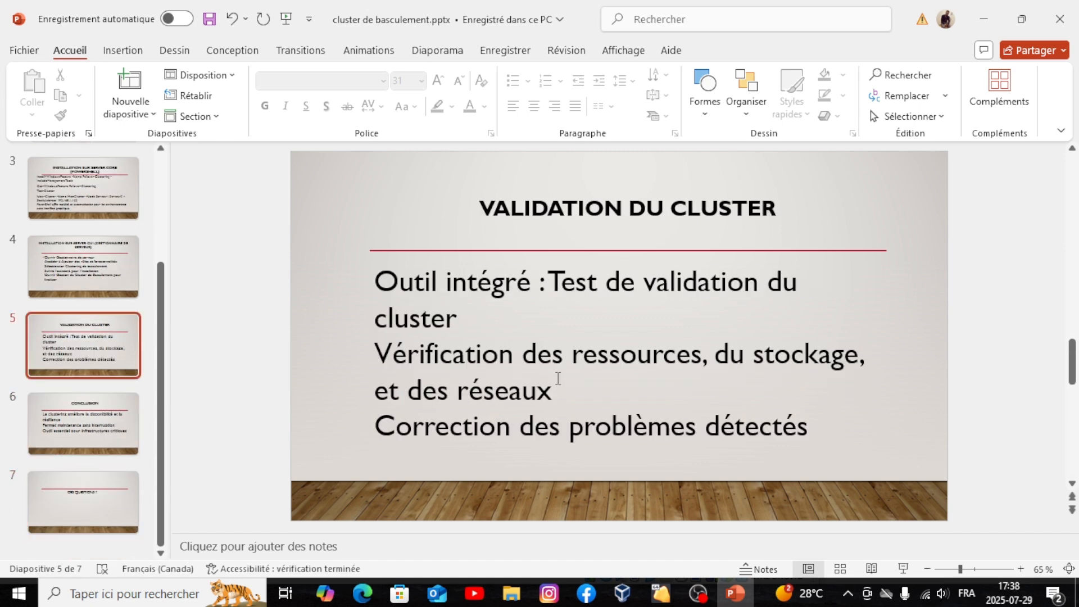
drag(492, 205, 812, 234)
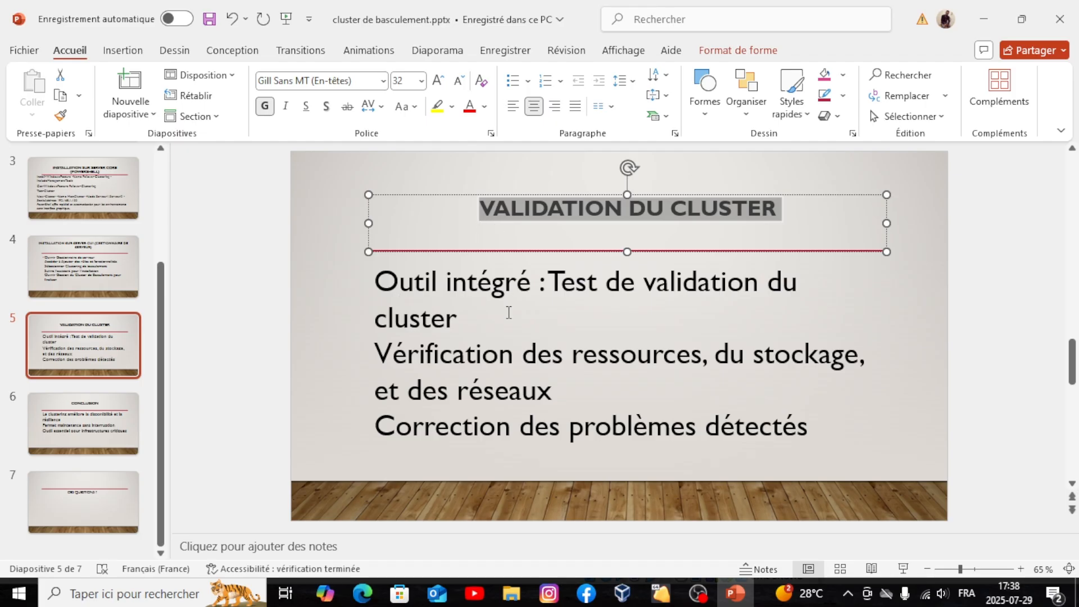
click(616, 303)
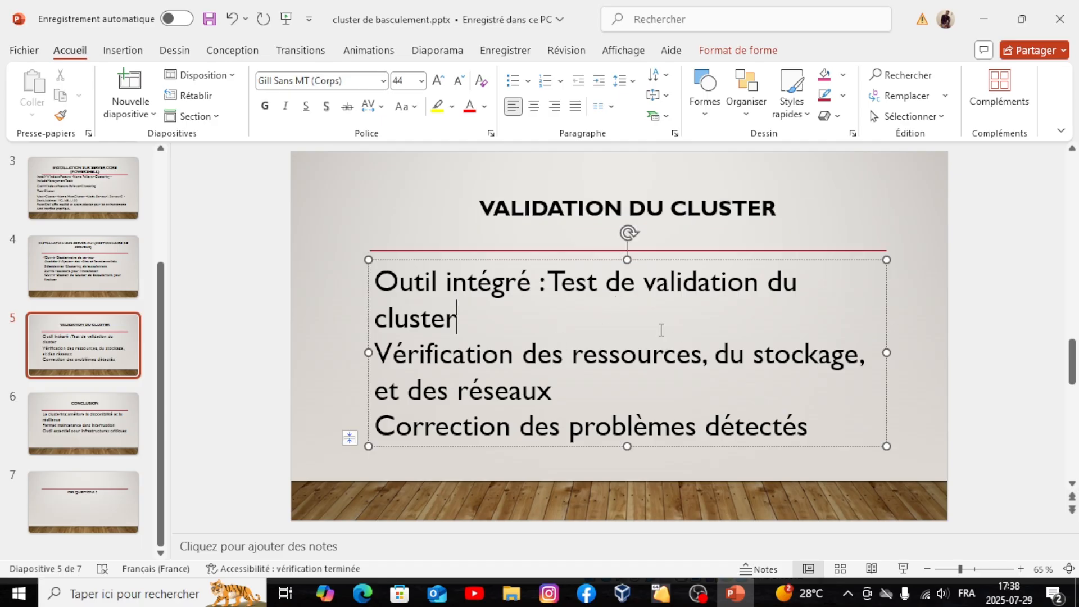
click(983, 28)
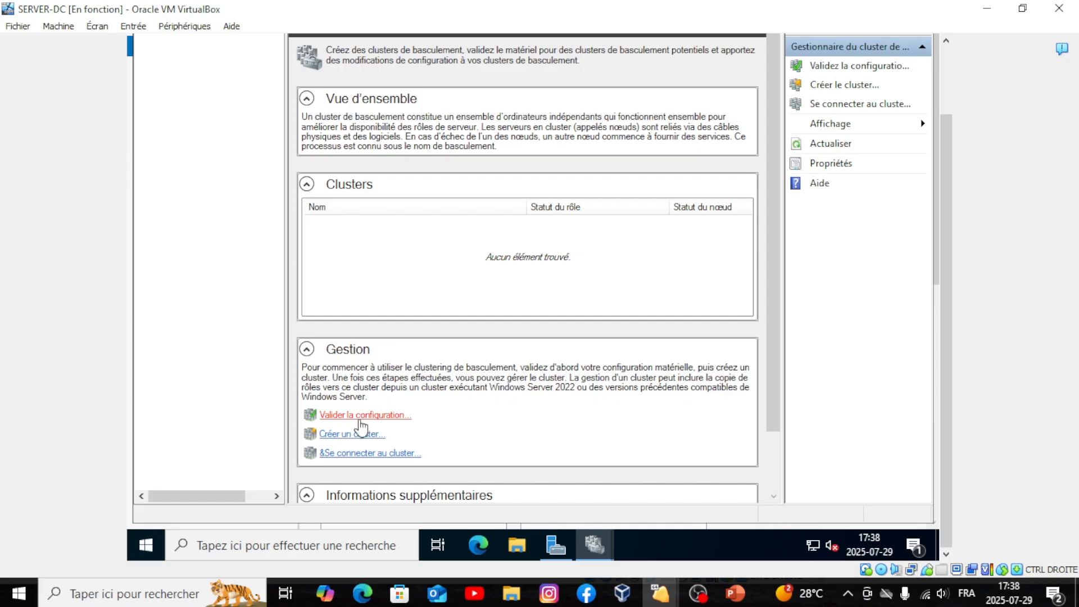
- Start the configuration validation wizard and add SERVER-ADDS to the servers to validate, looking it up by "serv"
click(363, 419)
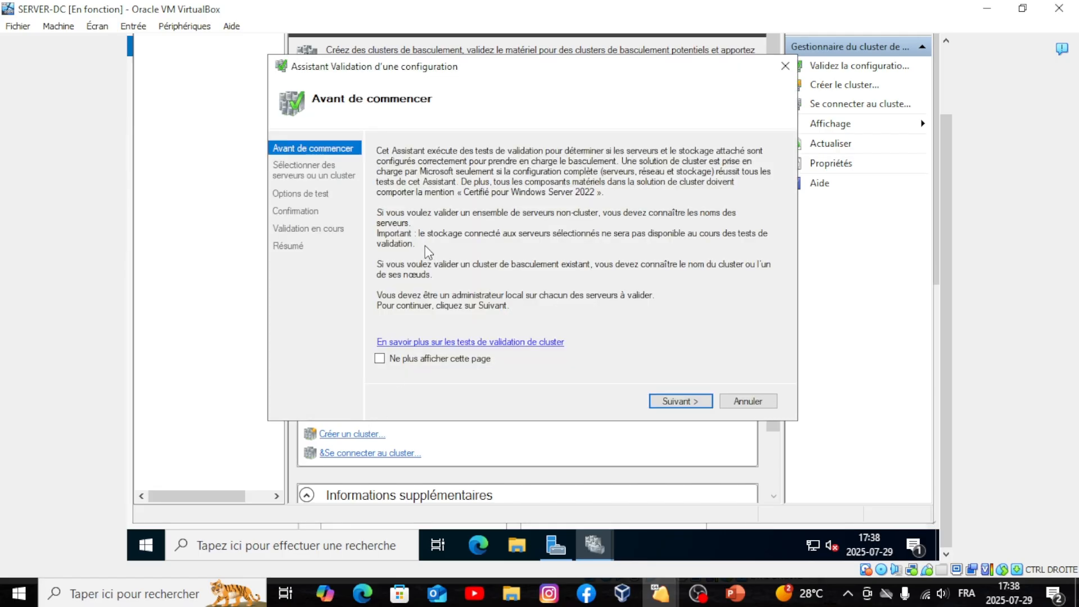
click(680, 402)
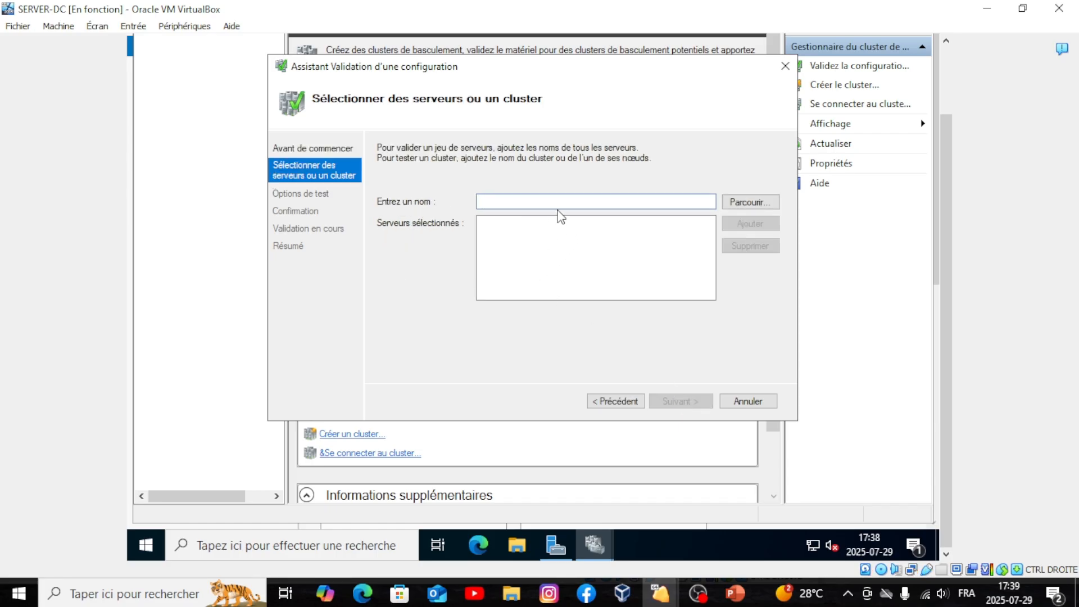
click(748, 203)
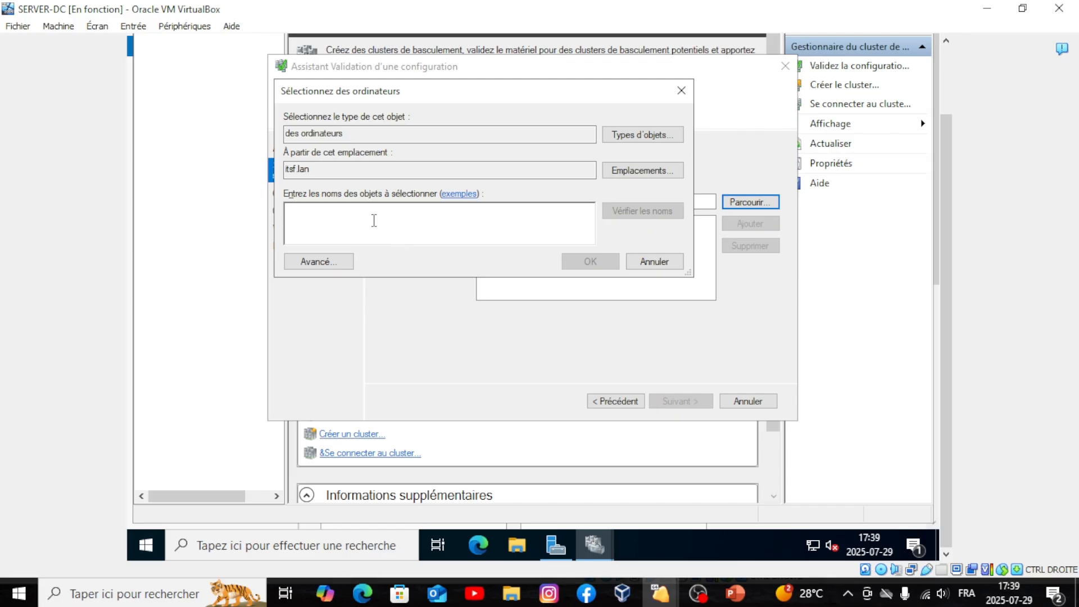
text(ser)
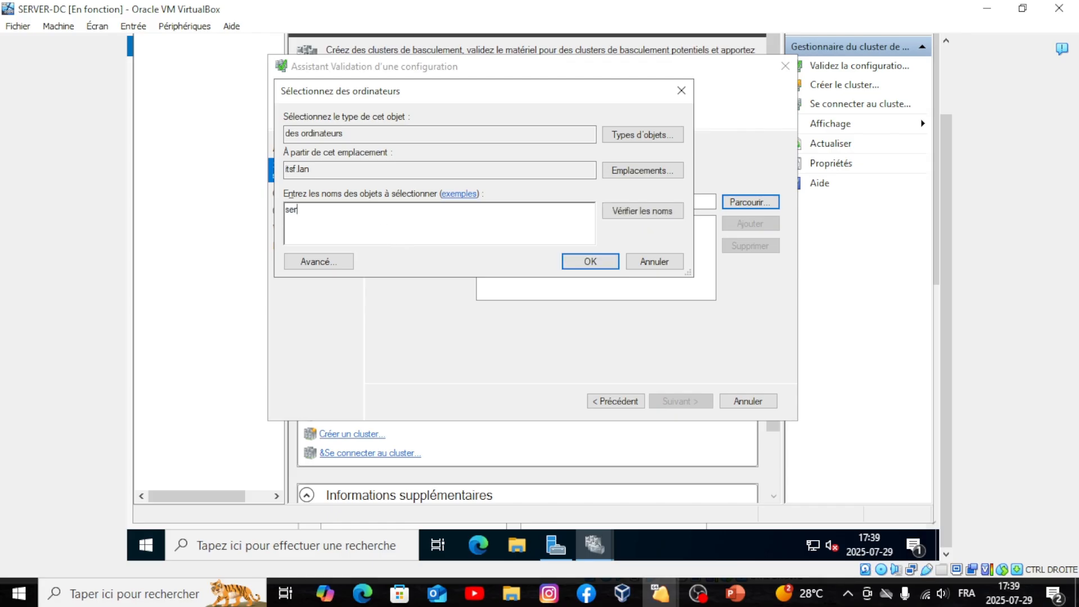
text(v)
click(622, 214)
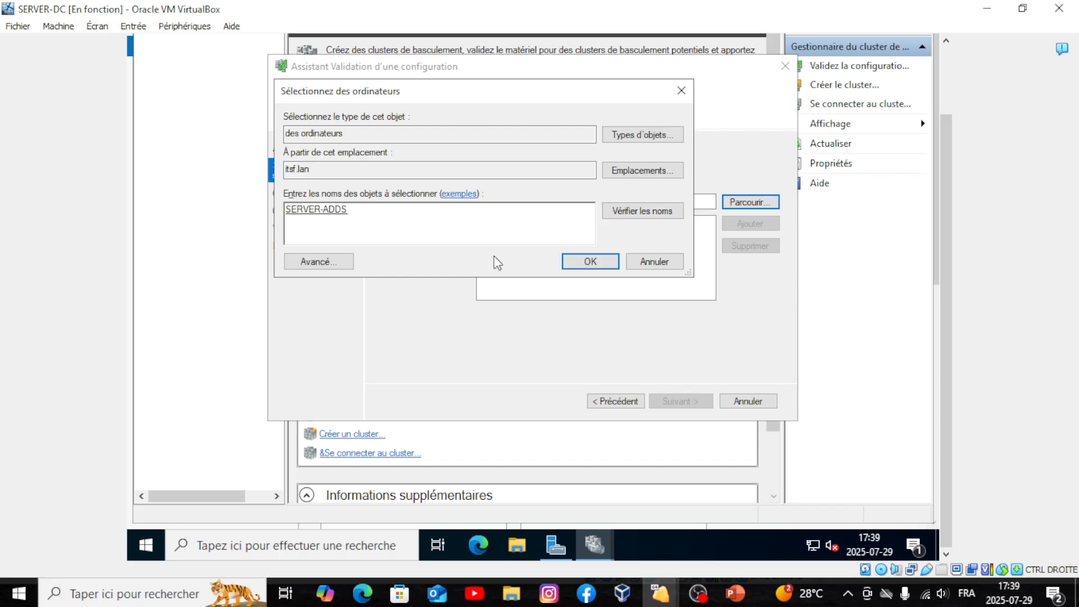
click(596, 266)
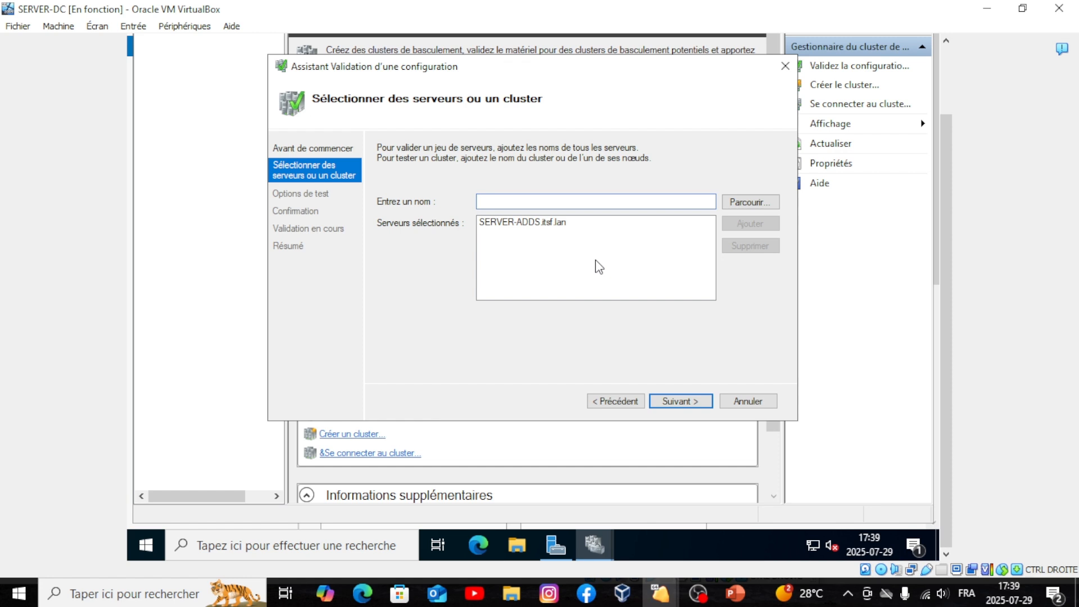
- Look up "hyperv" in the domain and add HYPERV-2 to the servers to validate
click(730, 203)
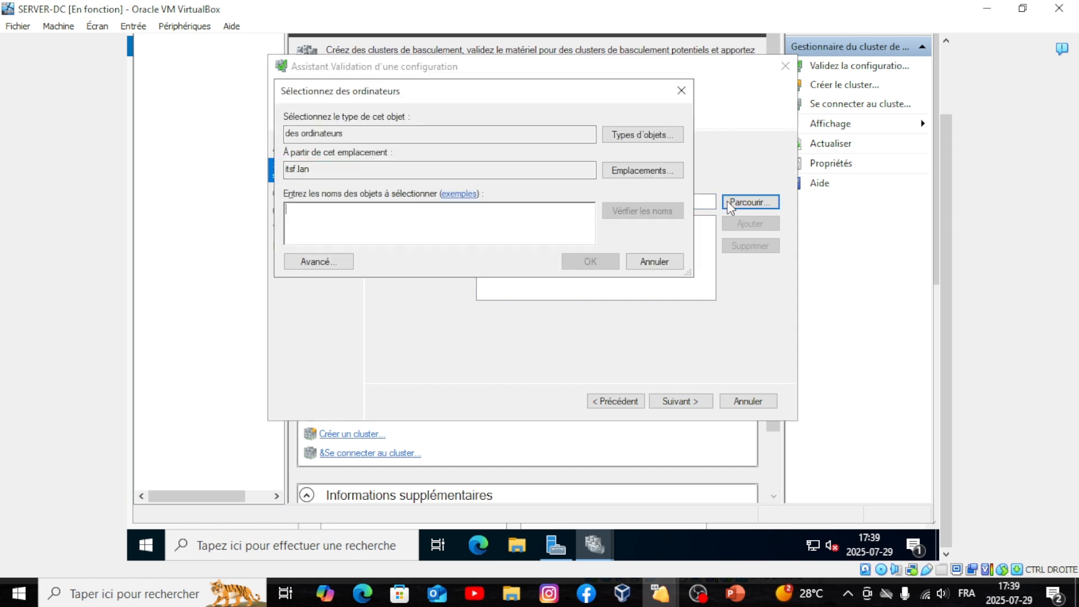
text(h)
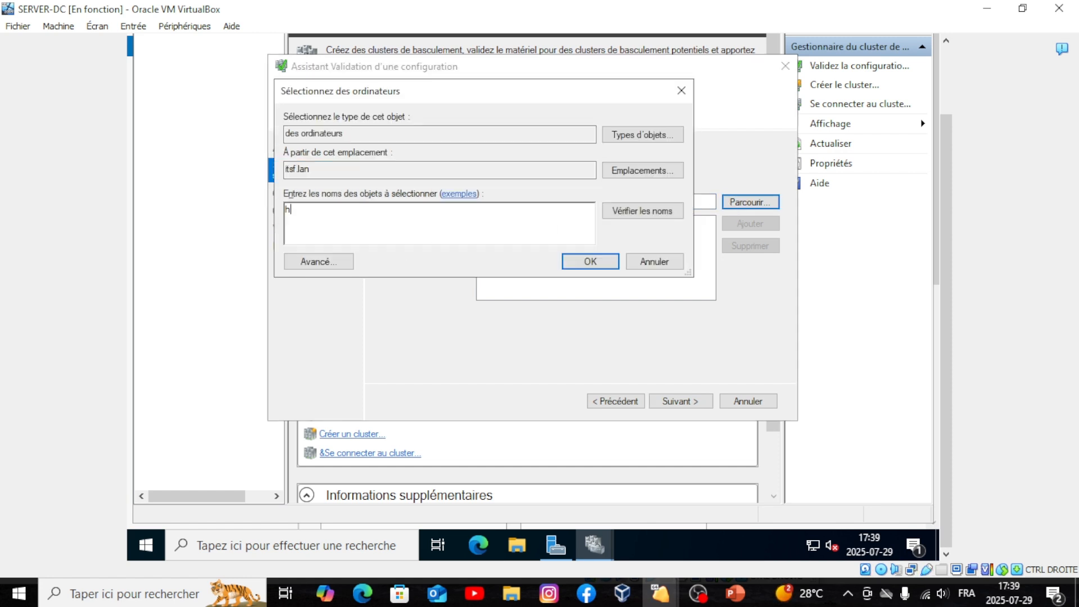
text(yperv)
click(659, 215)
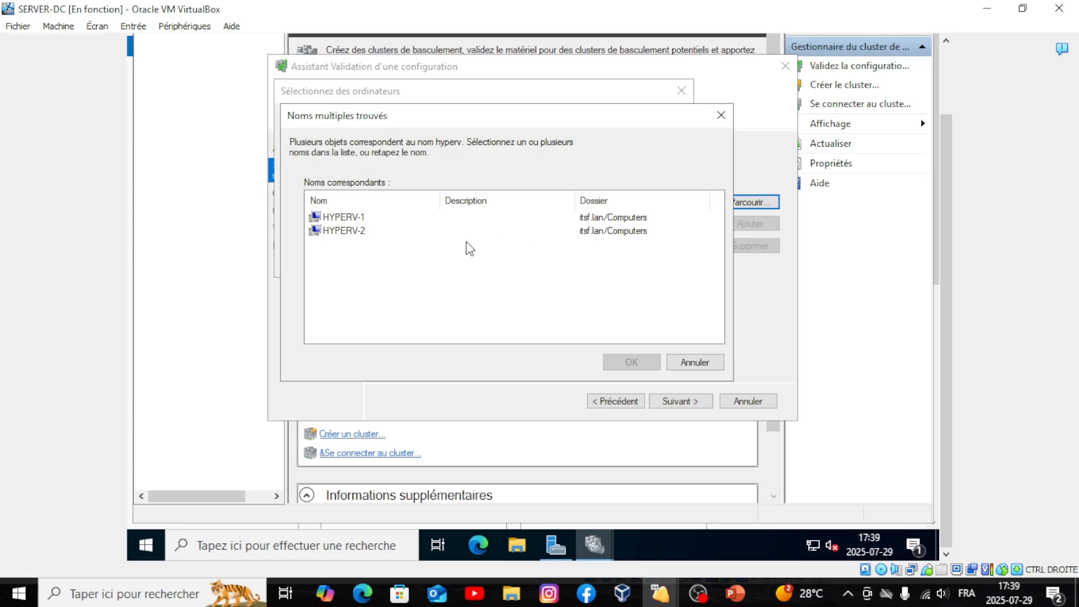
click(360, 233)
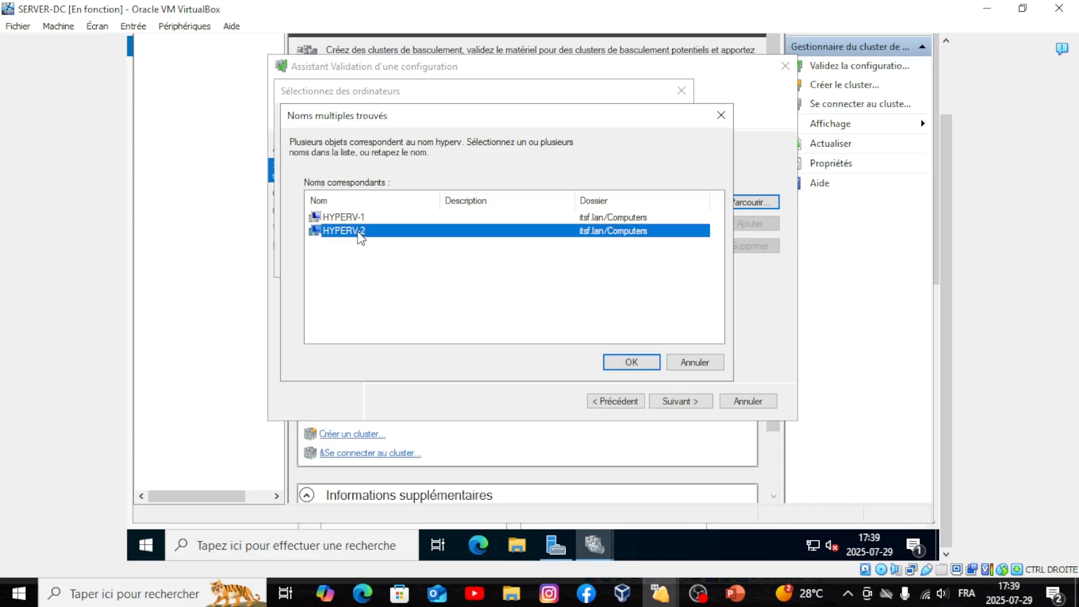
click(626, 364)
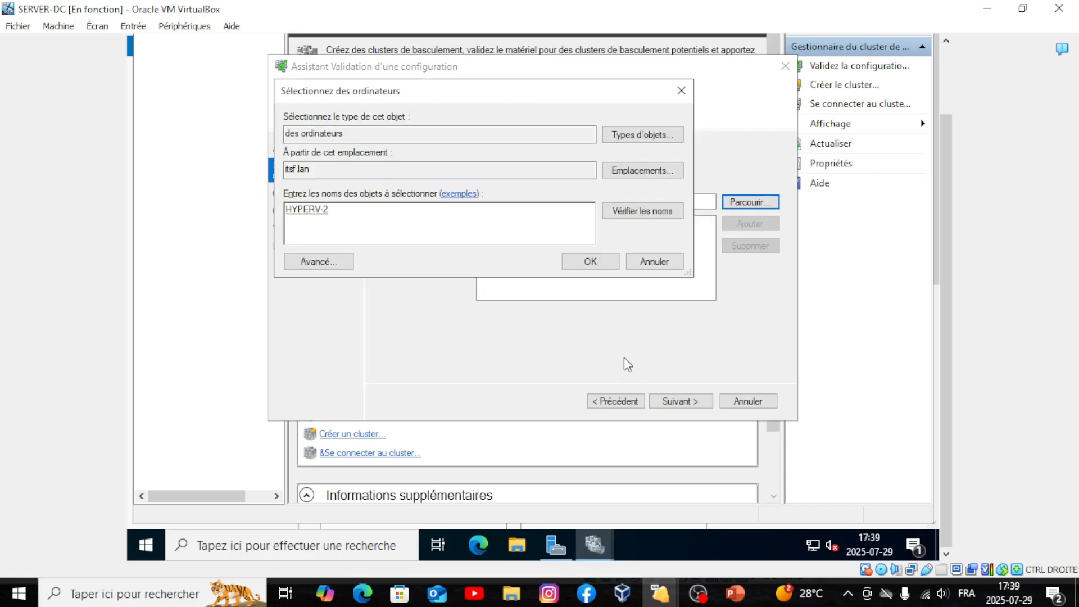
click(599, 262)
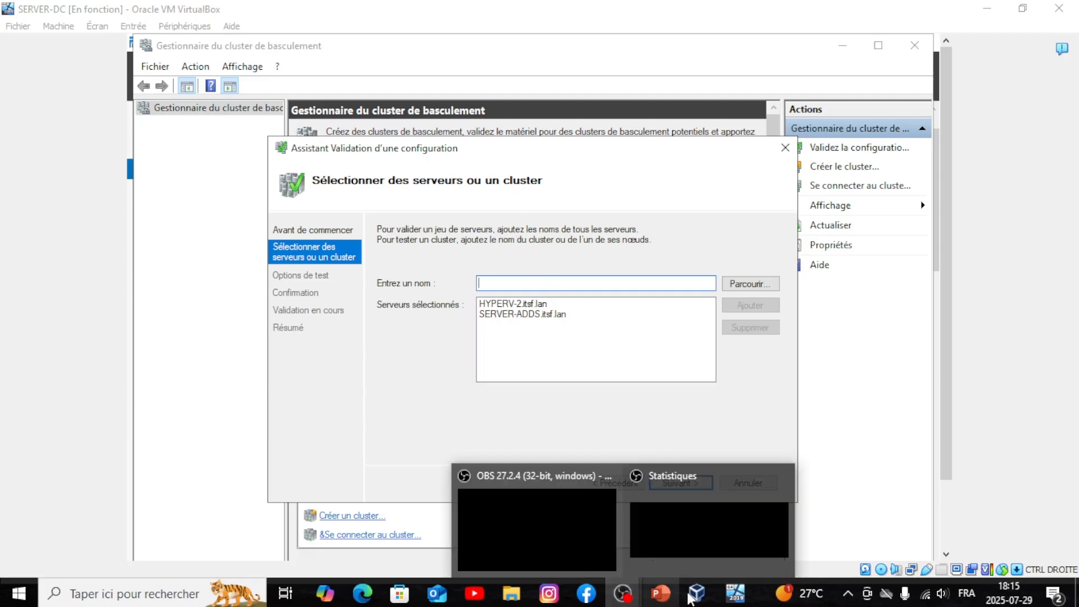
- Choose to run all recommended validation tests, review the list of tests and start the validation
mouse_move(729, 597)
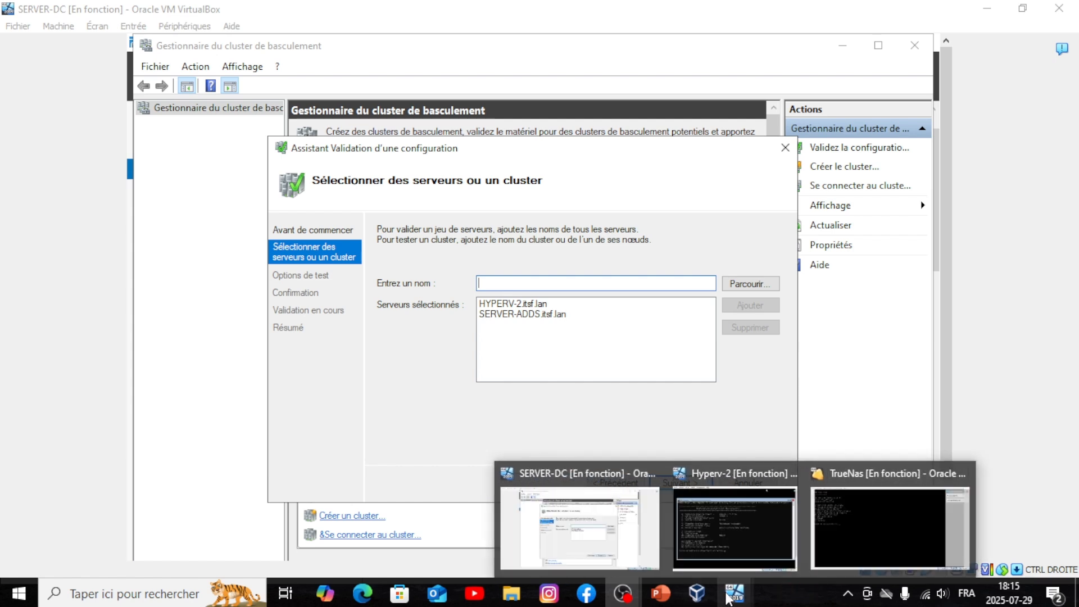
click(654, 554)
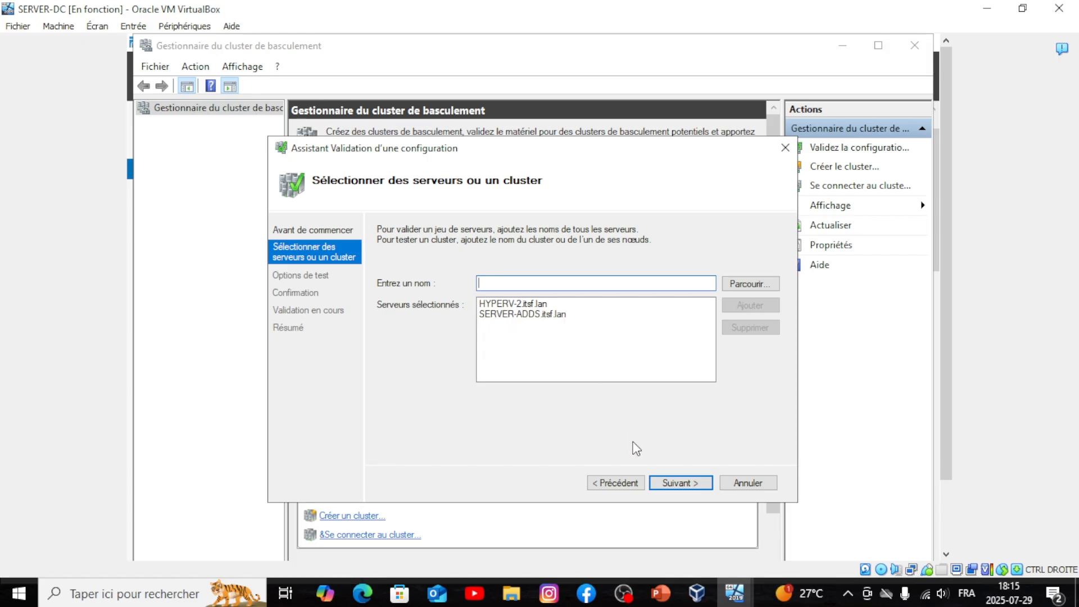
click(667, 478)
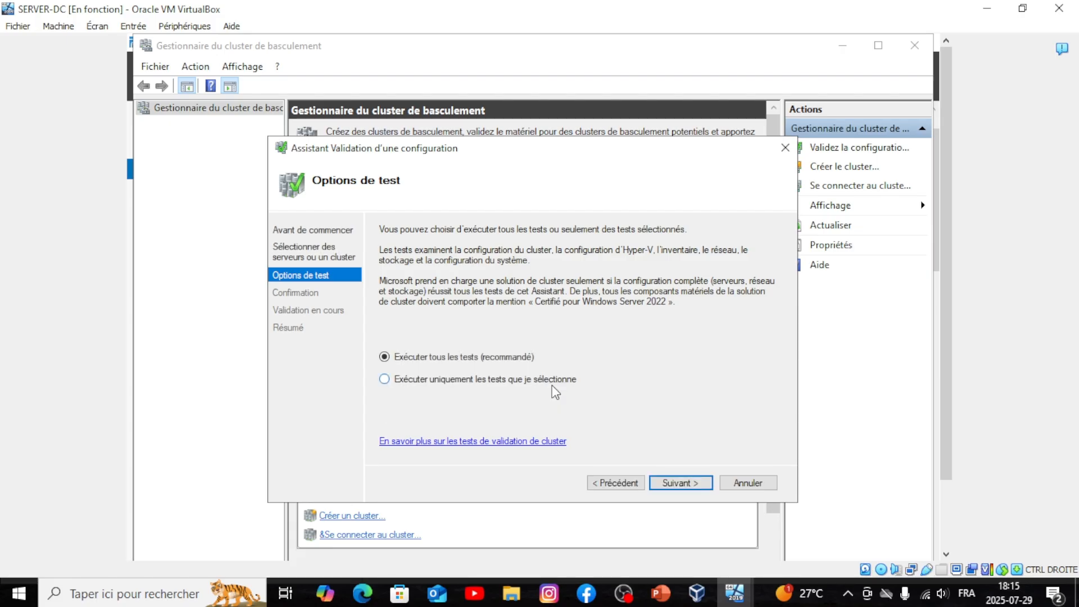
click(676, 483)
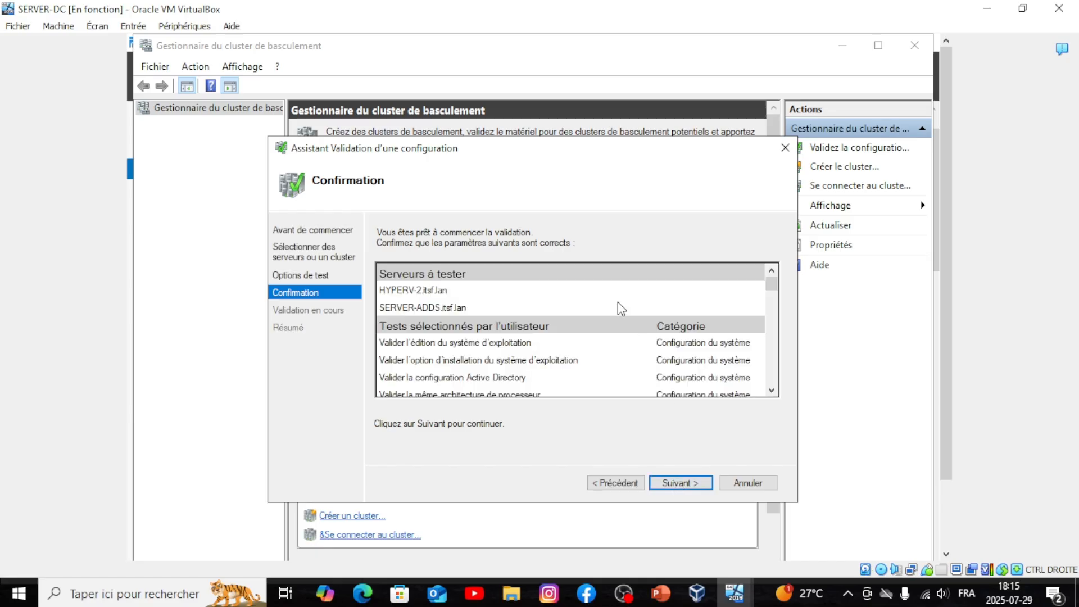
scroll(619, 302, down, 10)
scroll(616, 332, down, 3)
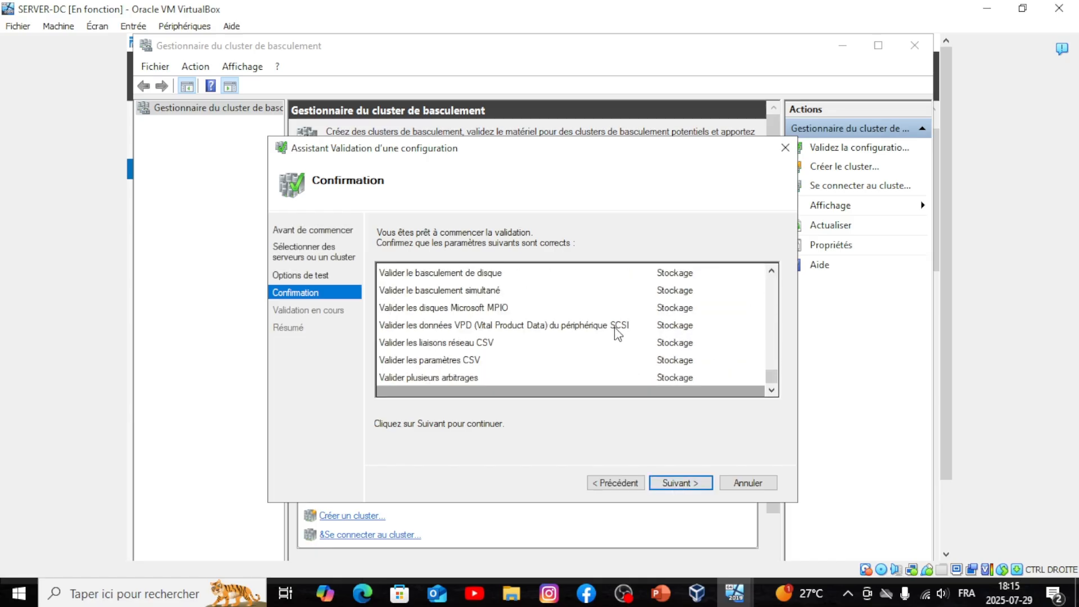
click(669, 483)
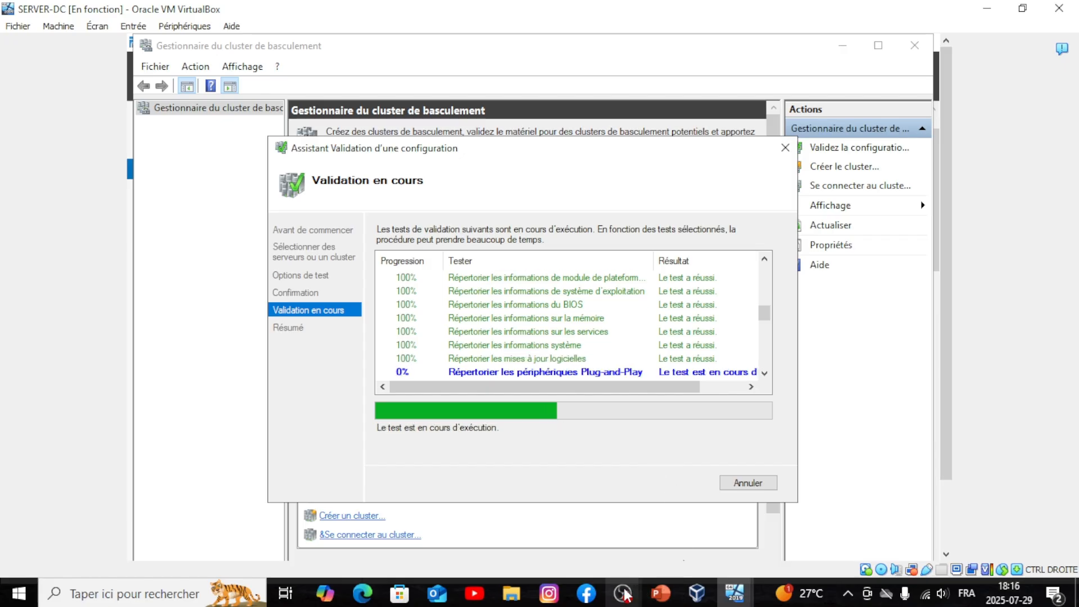
- Finish the configuration validation wizard without creating the cluster from it and open the cluster creation wizard
mouse_move(626, 595)
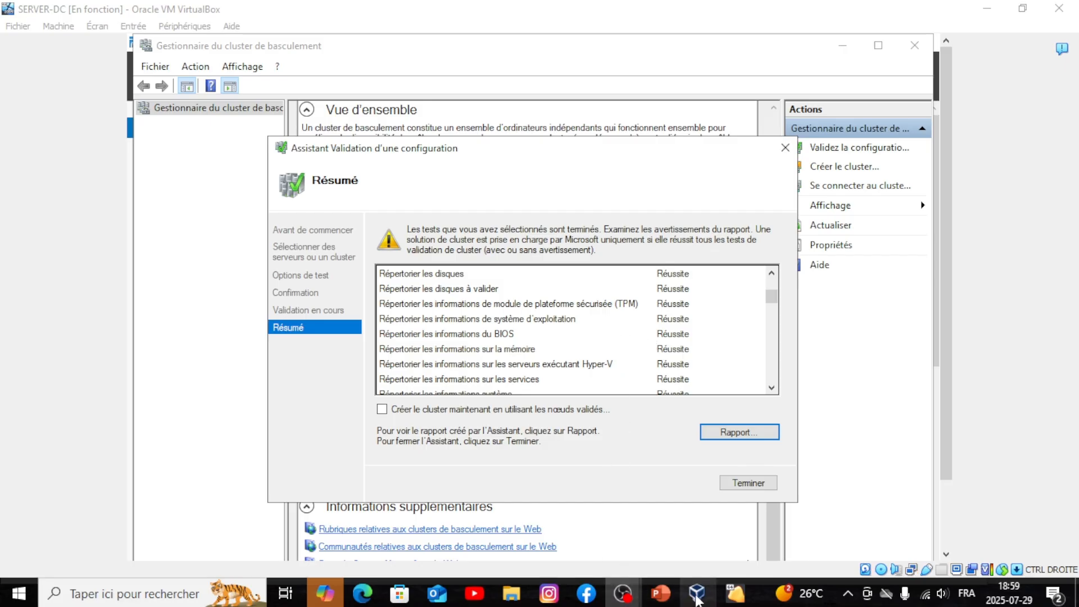
mouse_move(705, 598)
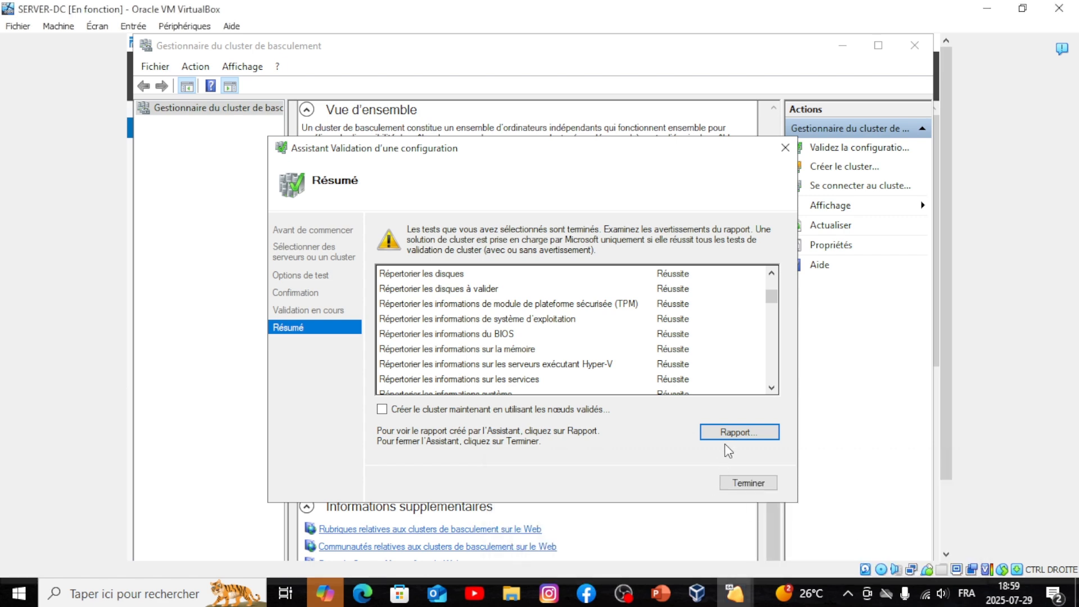
click(740, 483)
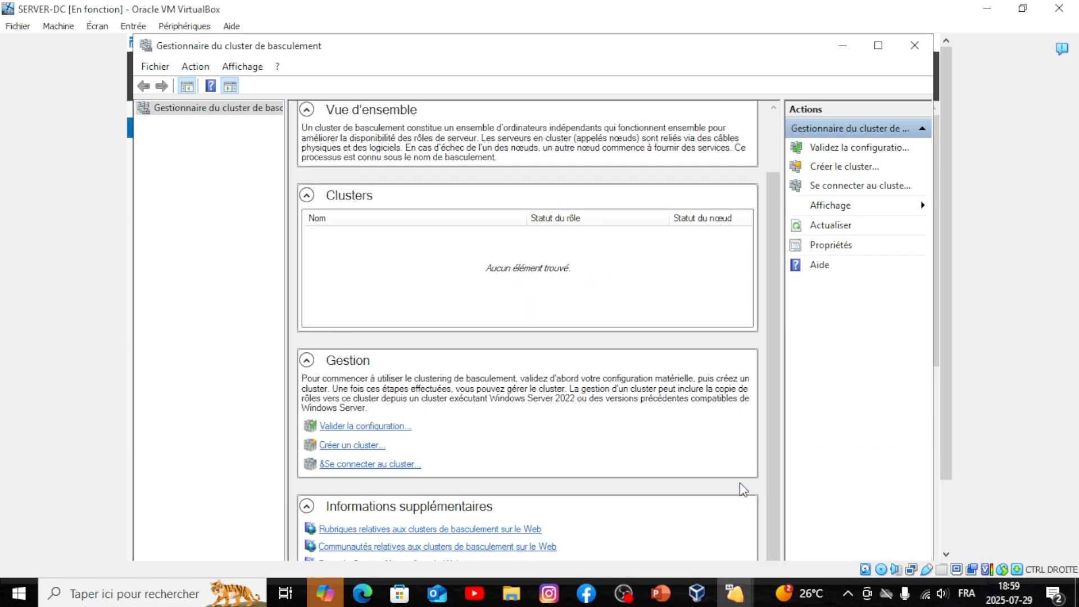
click(347, 447)
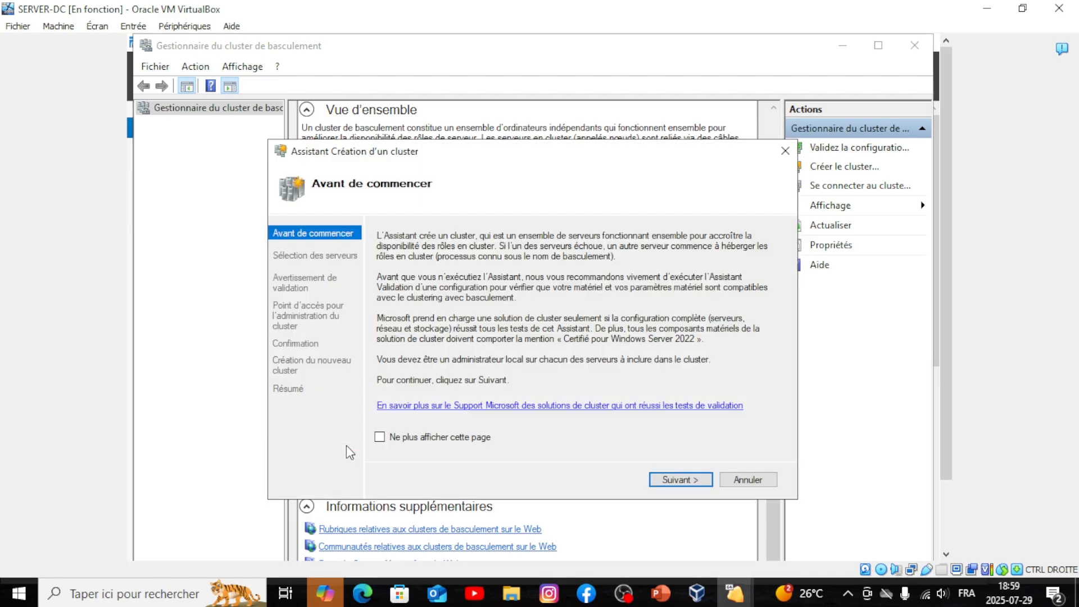
- Look up "server" and "hyperv-2" in the itsf.lan domain and add SERVER-ADDS and HYPERV-2 as servers of the new cluster
click(669, 480)
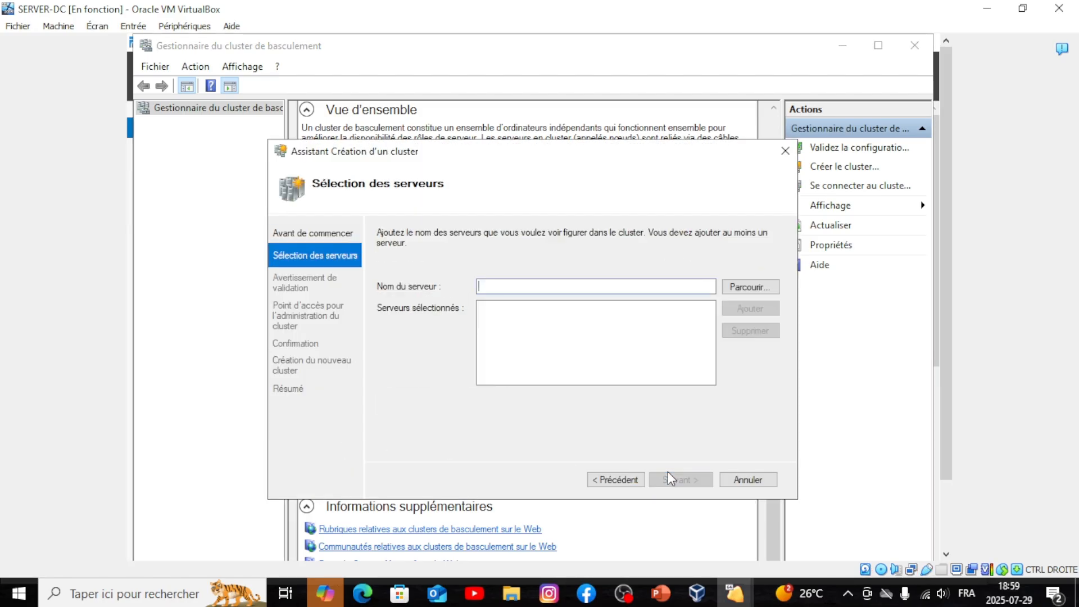
click(738, 290)
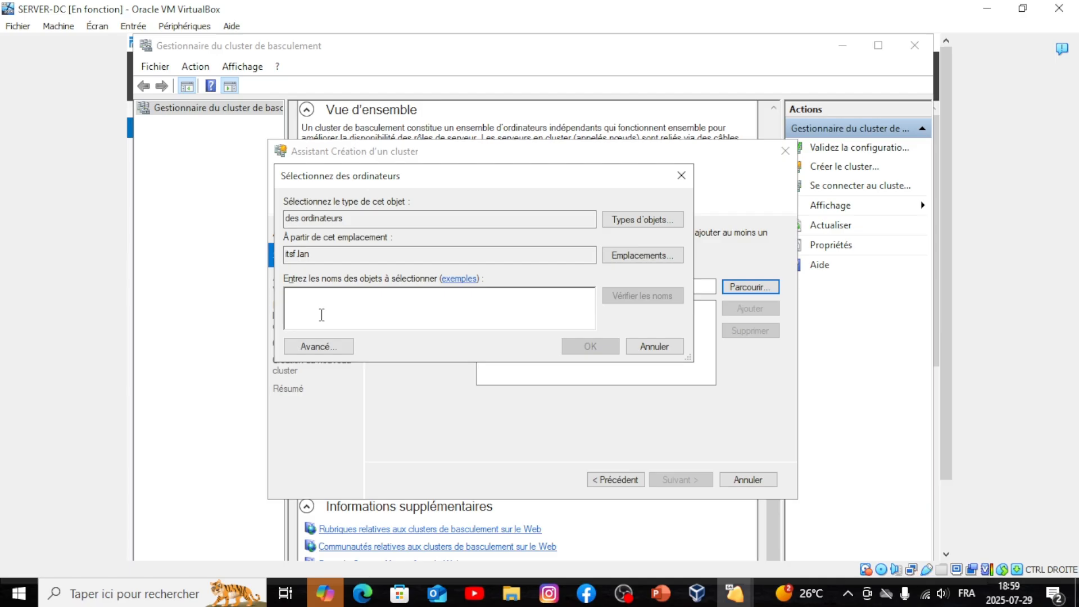
text(se)
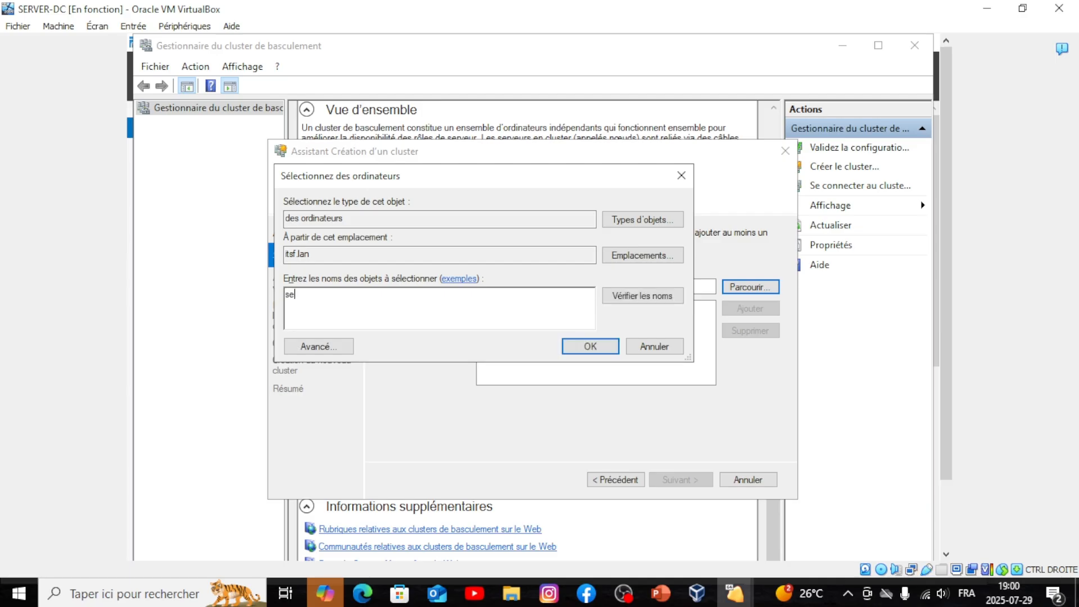
text(rver)
click(637, 301)
text(hyp)
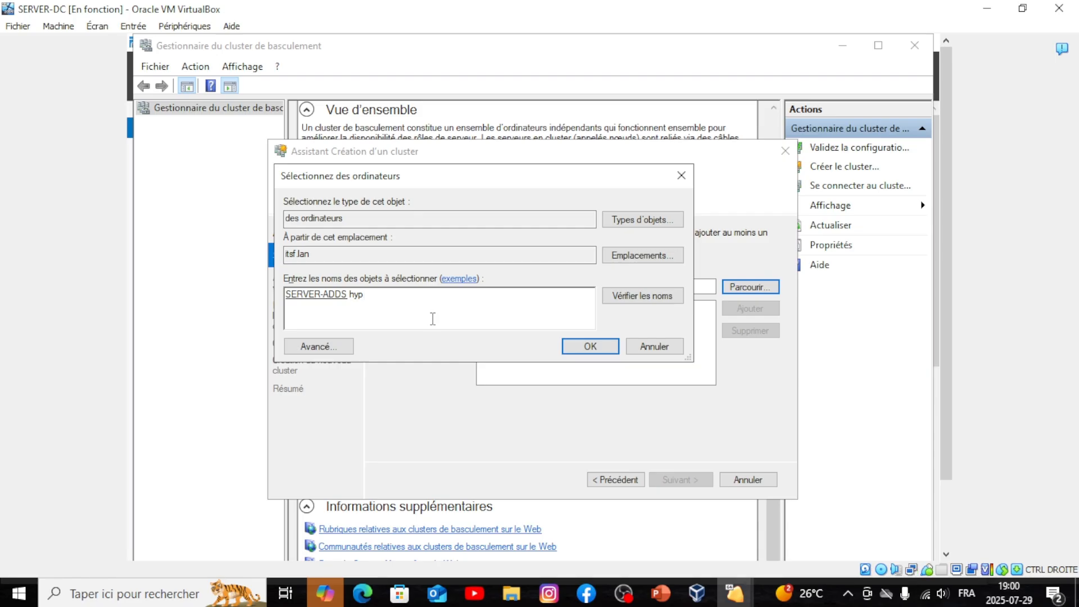
text(erv-2)
click(615, 298)
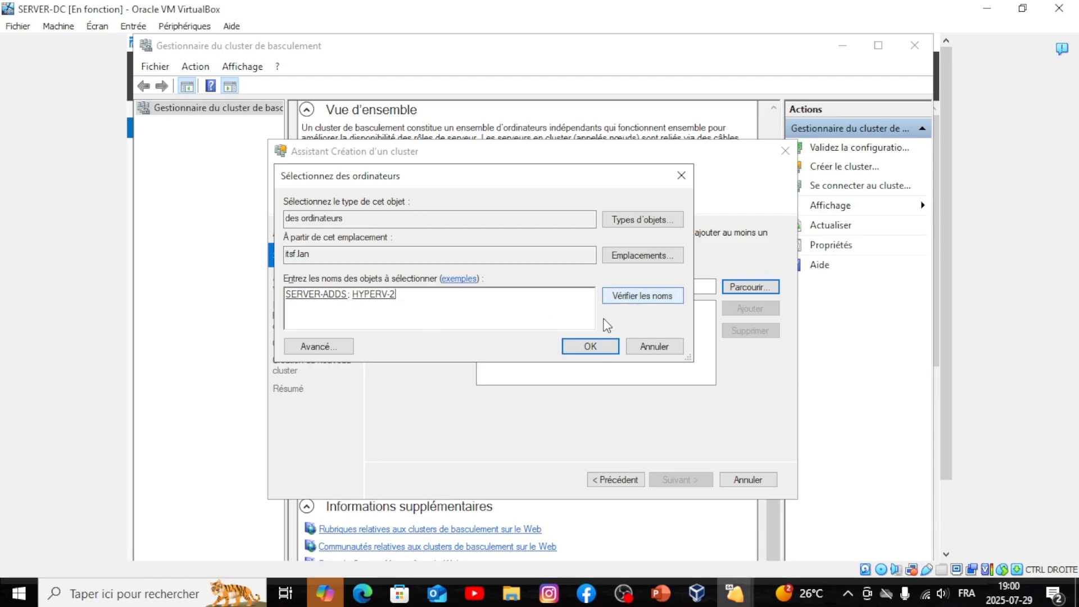
click(595, 346)
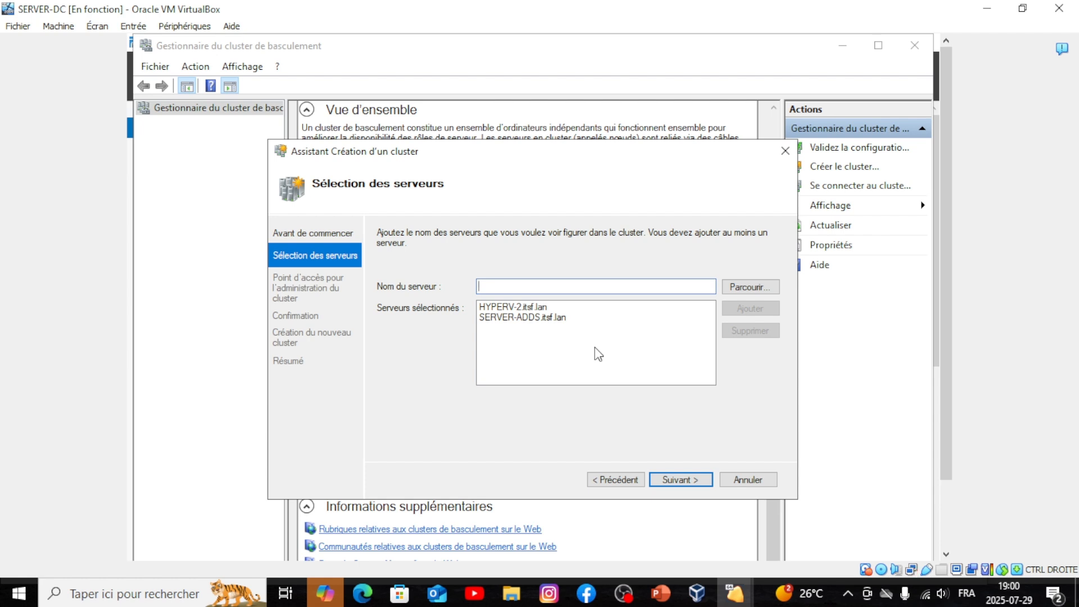
- Name the cluster Cluster-Hyperv, review the confirmation settings and start creating it with all available storage included
click(683, 477)
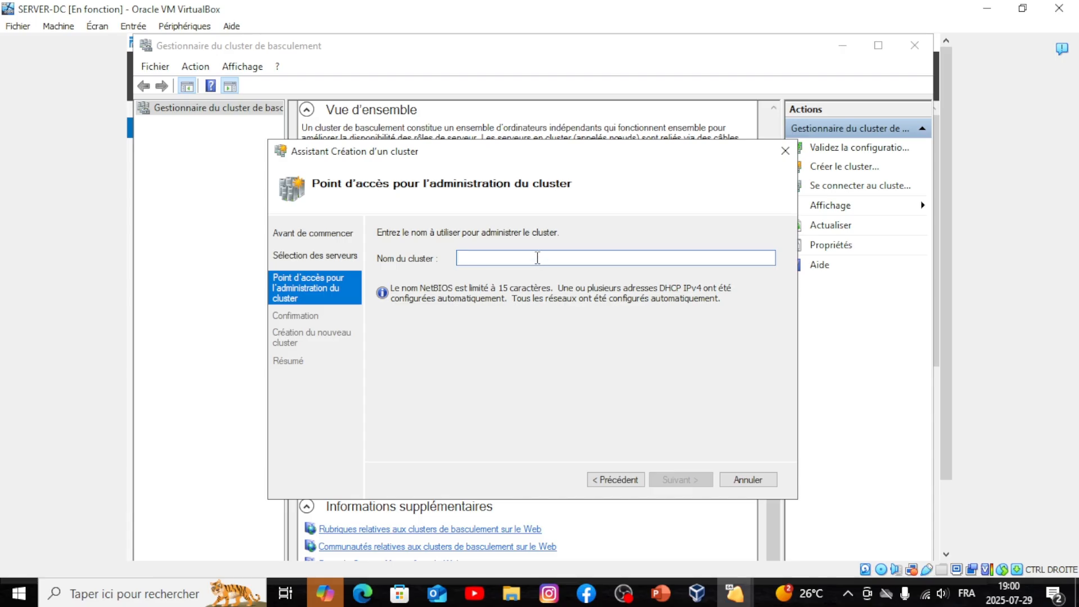
text(Clus)
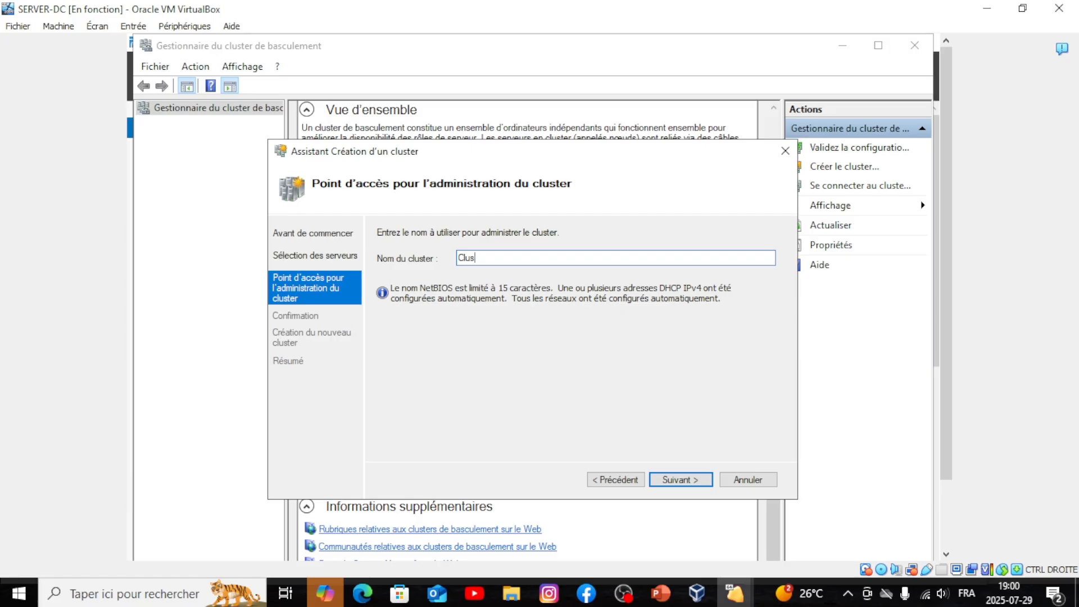
text(ter-Hyperv)
click(684, 480)
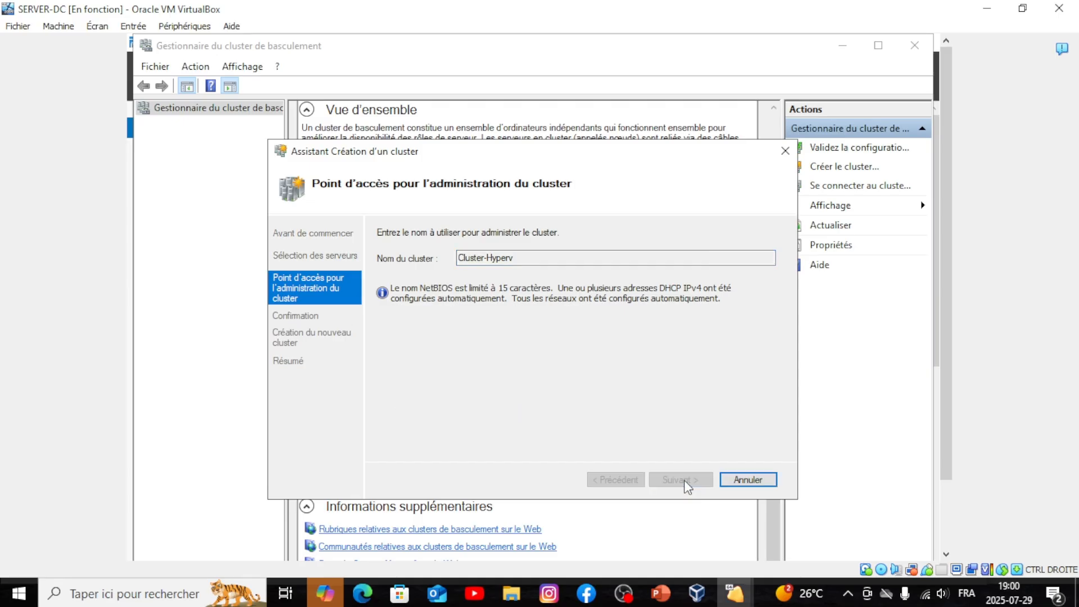
scroll(566, 370, down, 1)
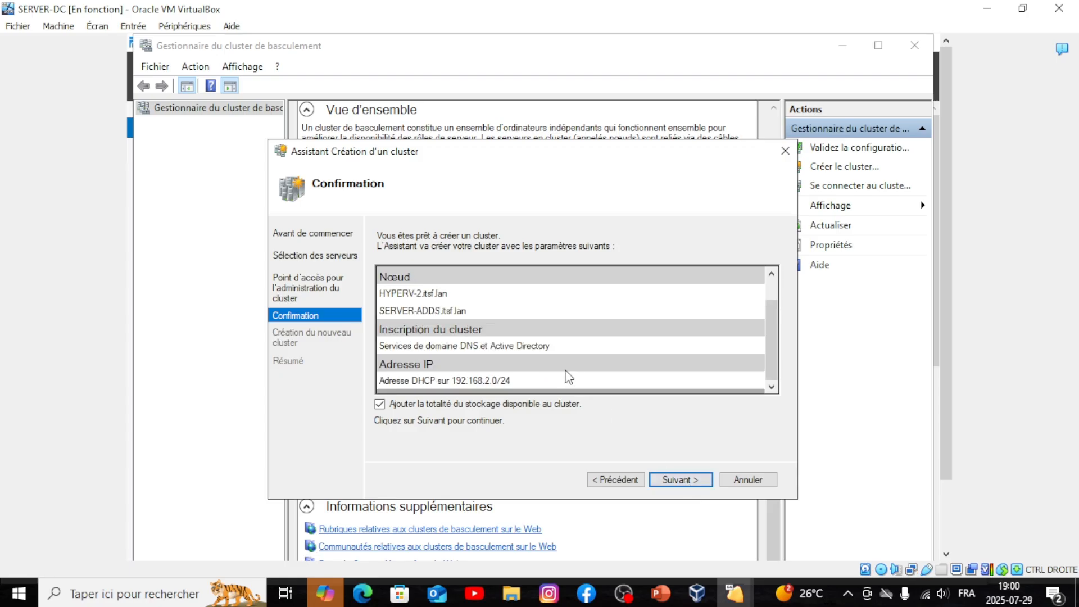
click(677, 479)
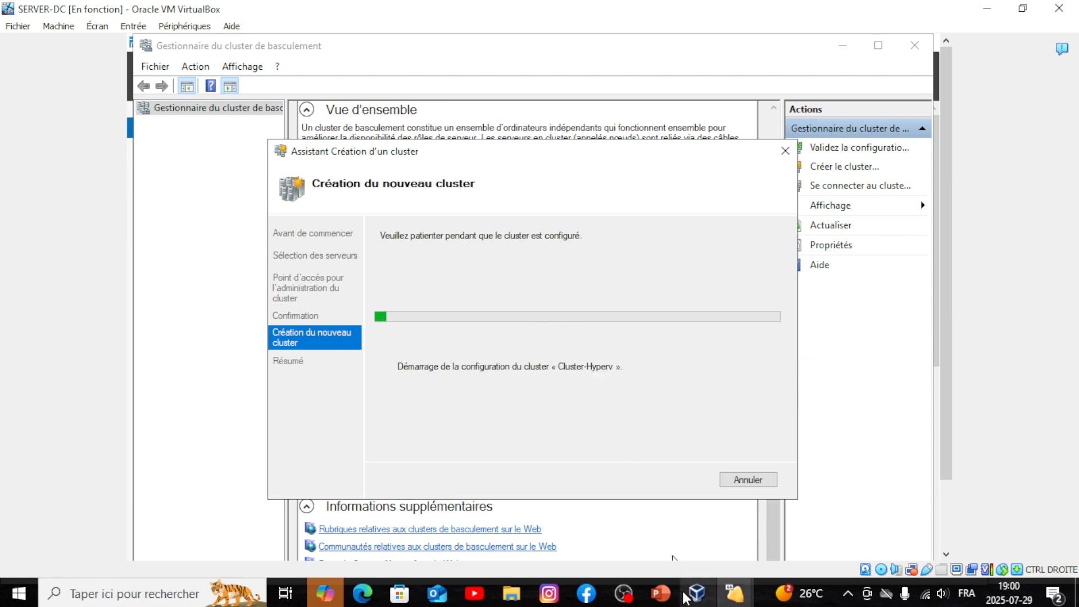
- Review the summary of the cluster creation and finish the wizard
mouse_move(629, 597)
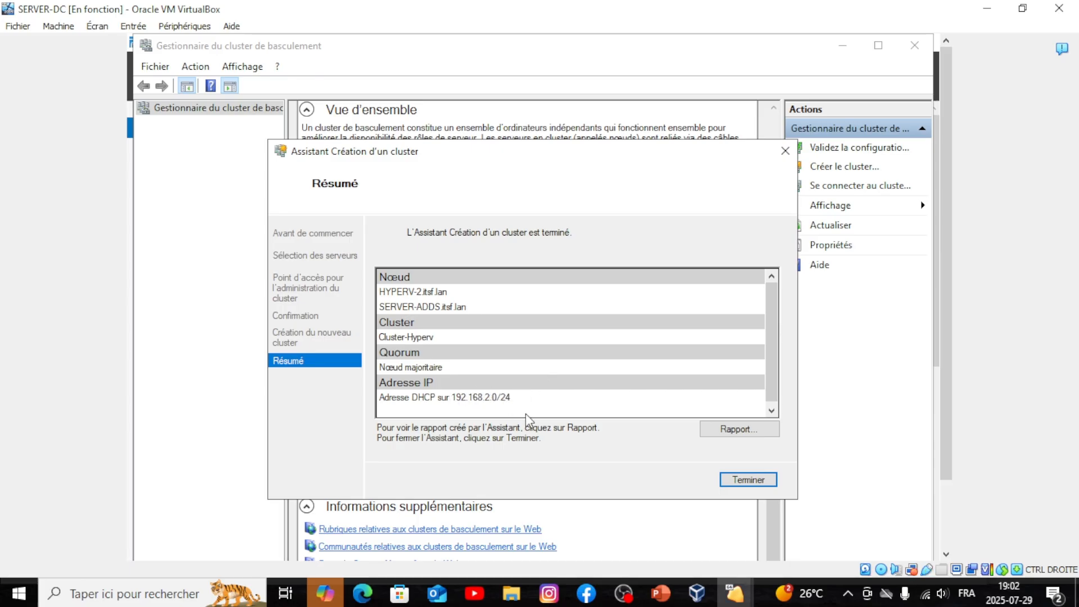
scroll(531, 383, down, 1)
scroll(532, 388, up, 1)
scroll(528, 393, down, 1)
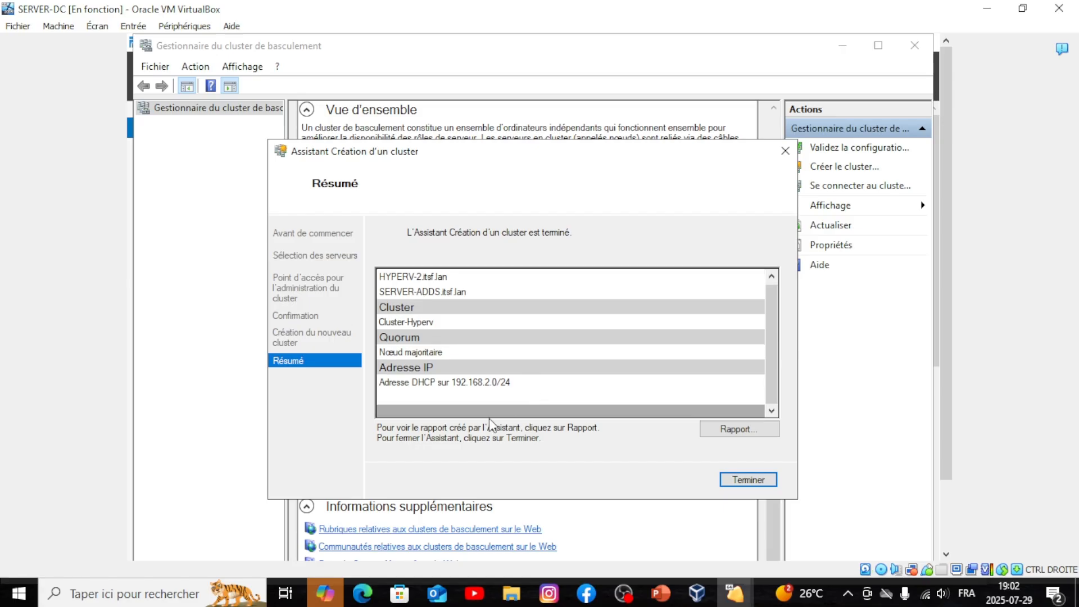
click(748, 479)
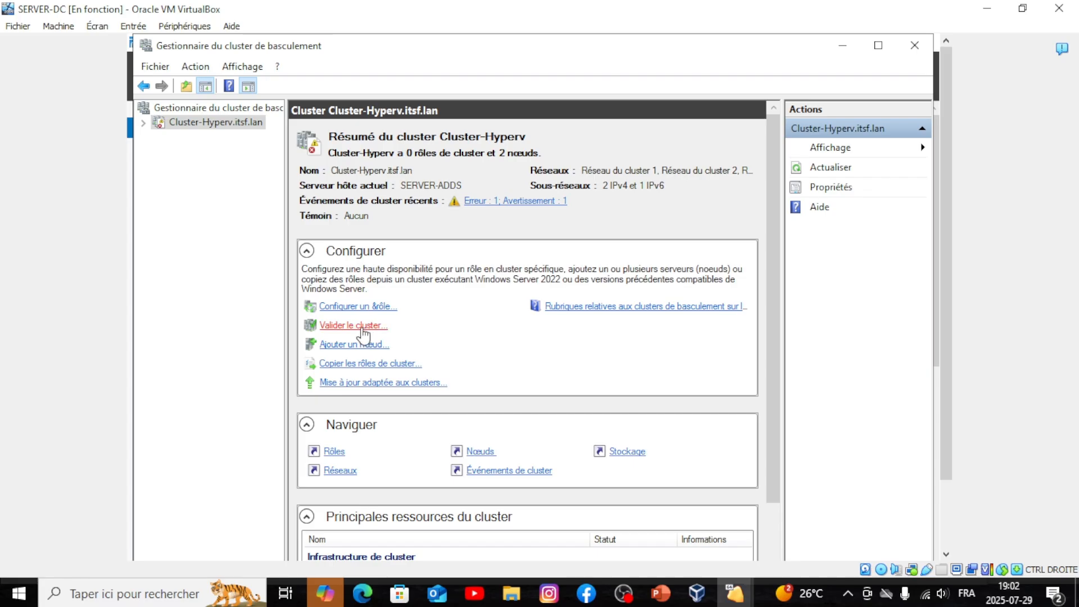
- Expand Cluster-Hyperv.itsf.lan, validate the cluster with all recommended tests and finish the validation wizard
click(144, 123)
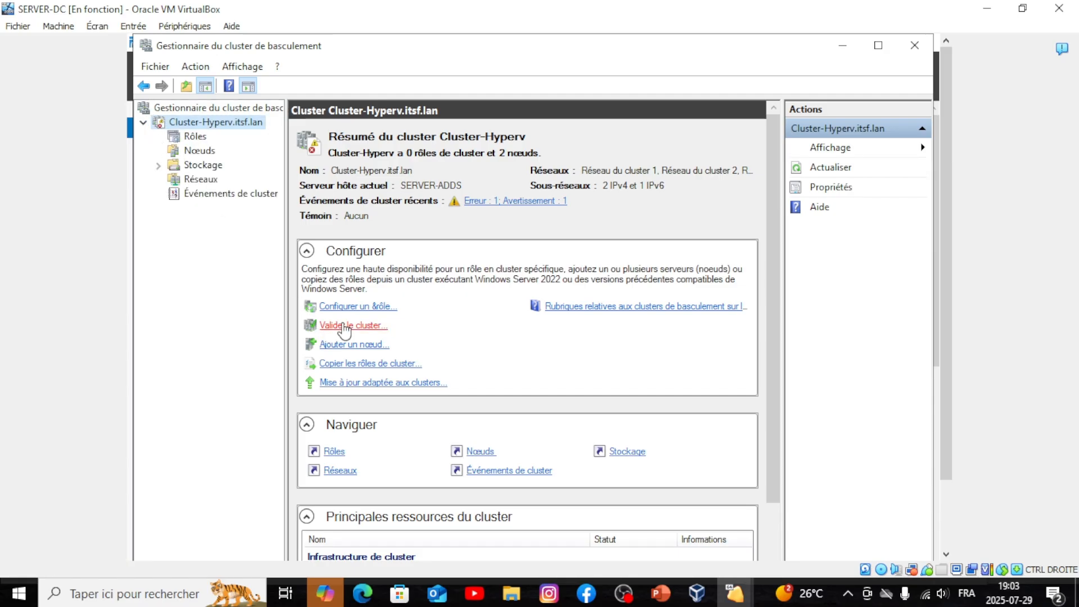
click(345, 330)
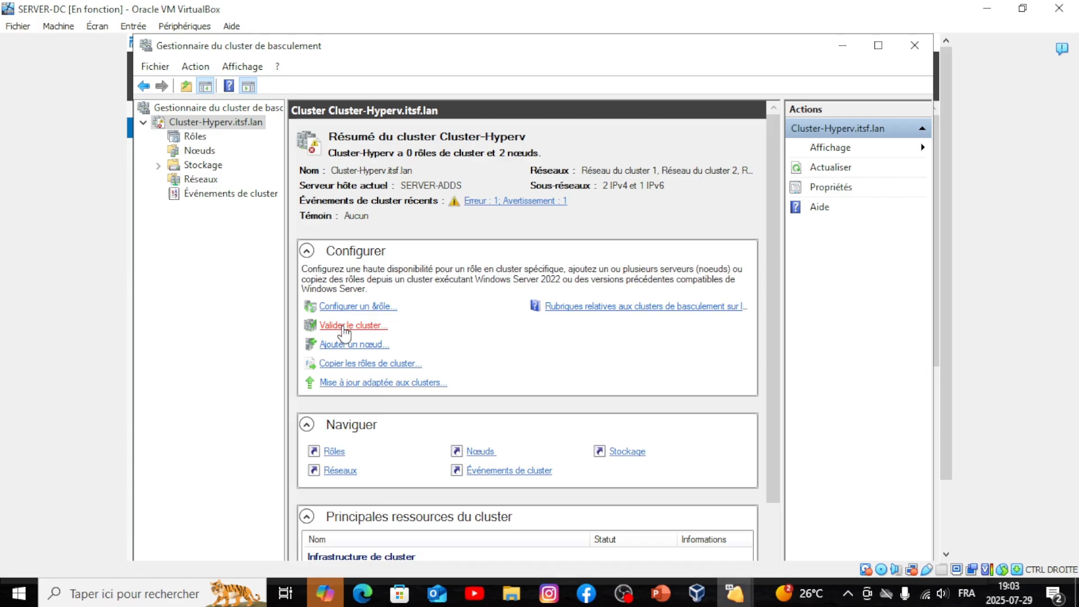
click(343, 326)
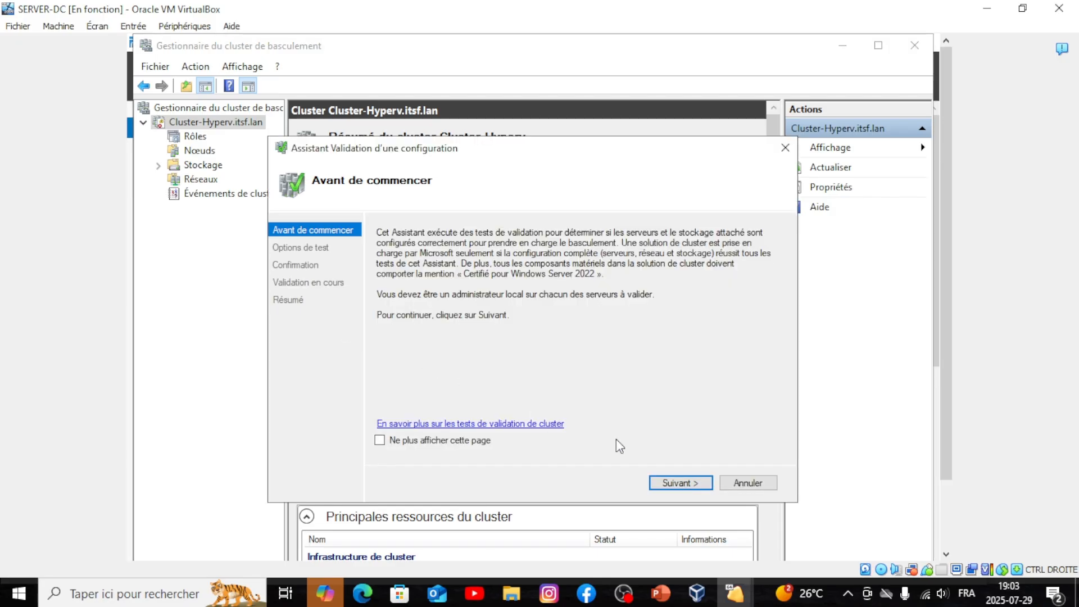
click(691, 482)
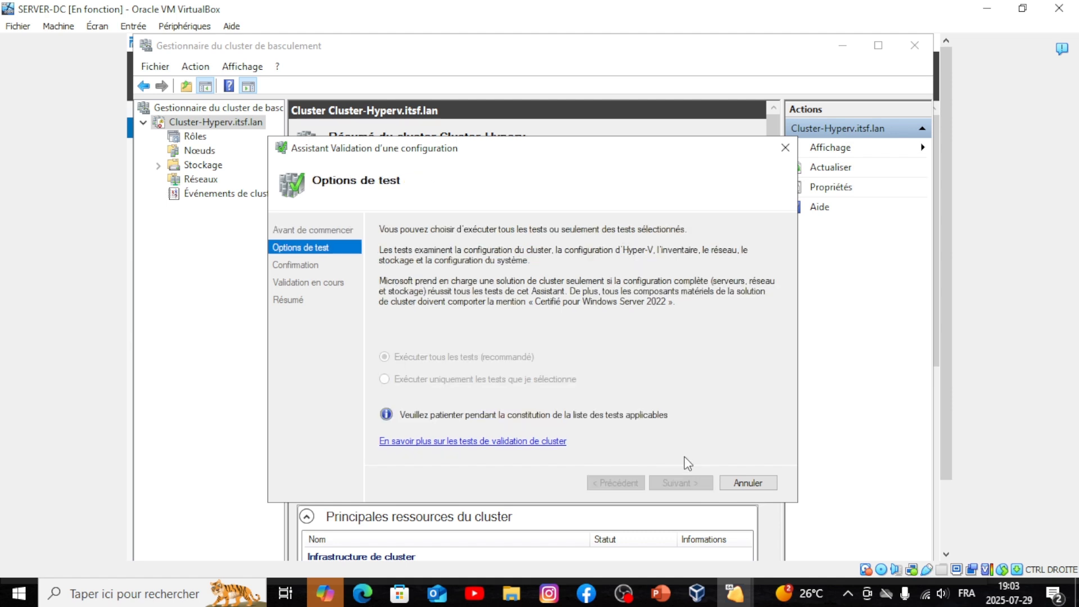
click(677, 483)
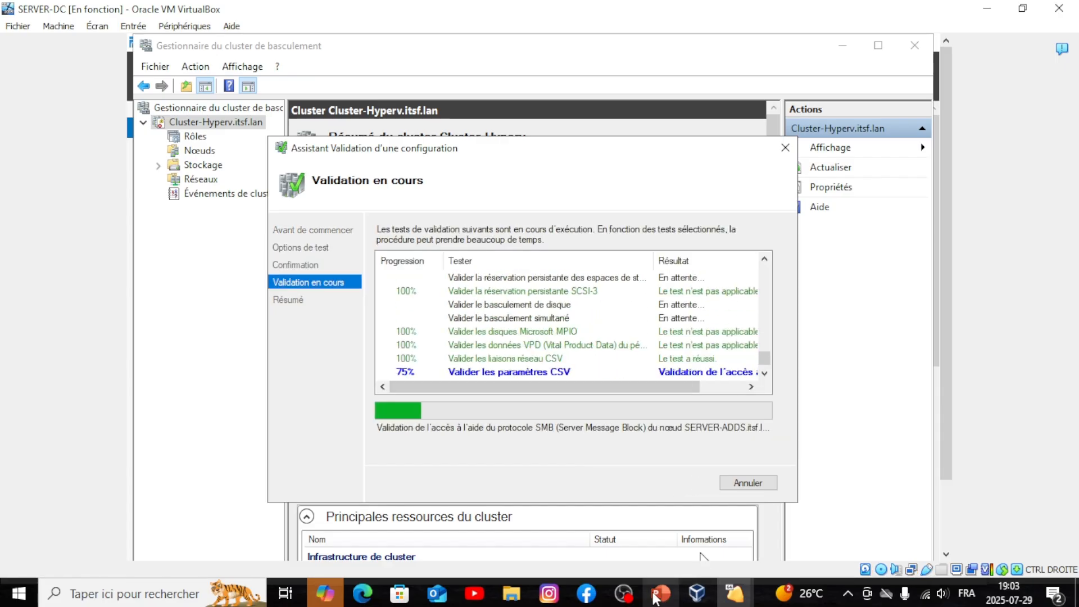
mouse_move(624, 598)
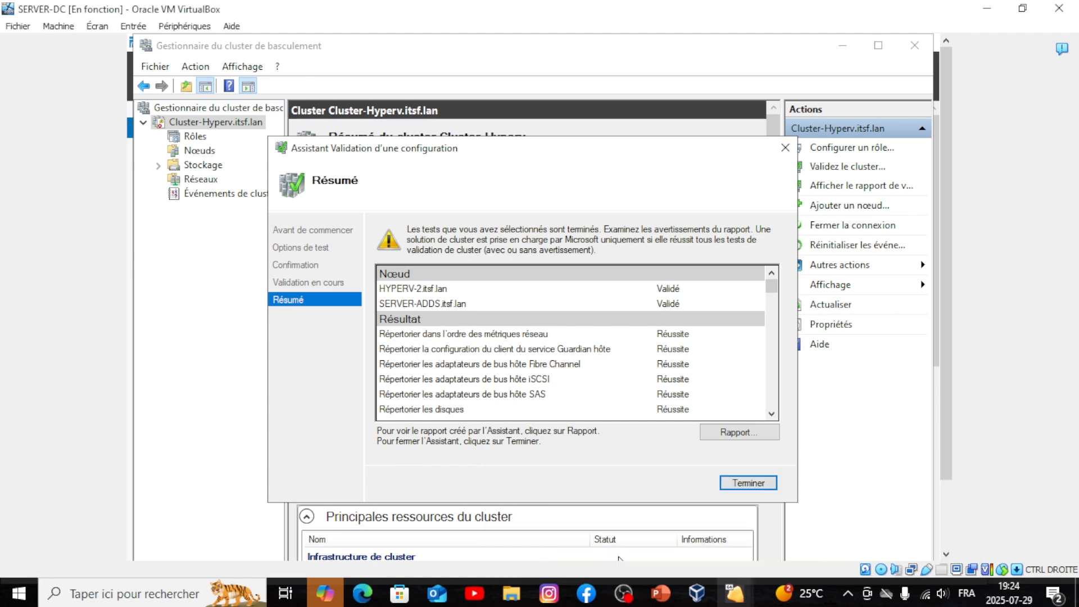
click(750, 482)
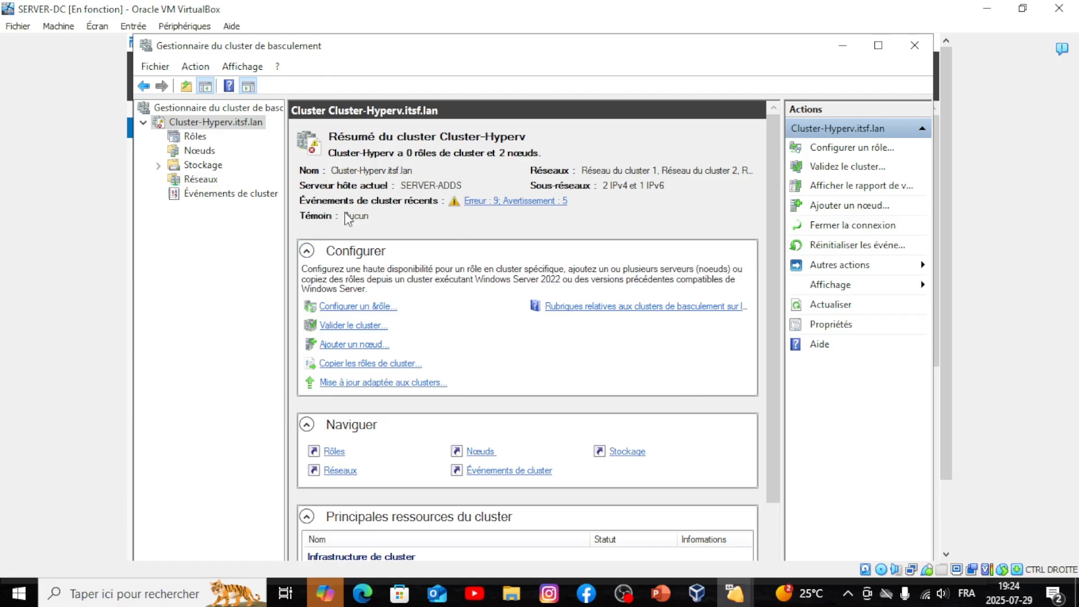
- Examine the cluster's roles, its nodes and their status, and the disks and enclosures under its storage
click(194, 137)
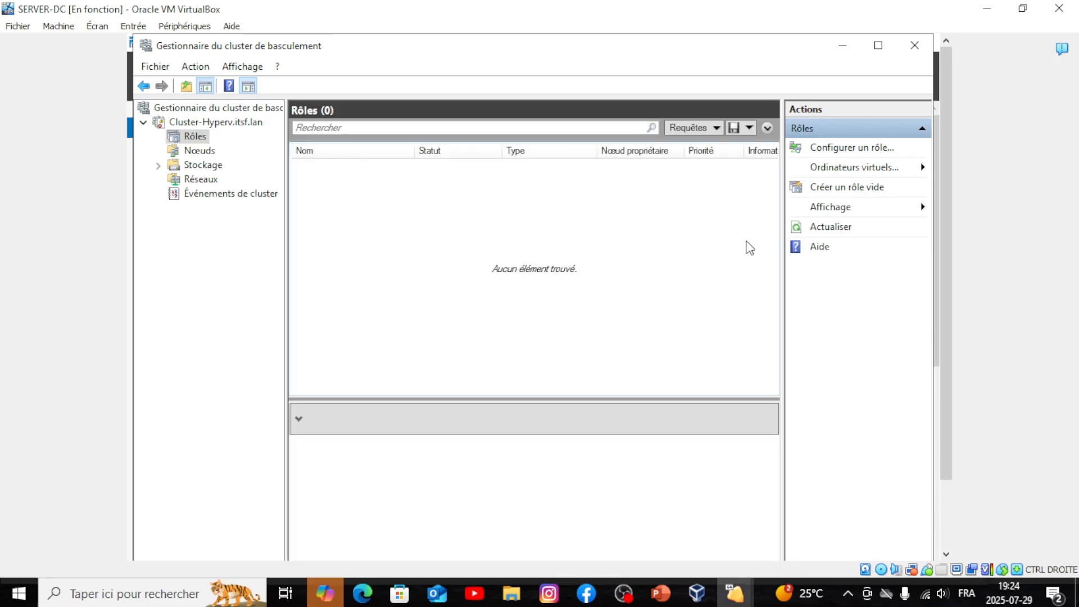
click(198, 151)
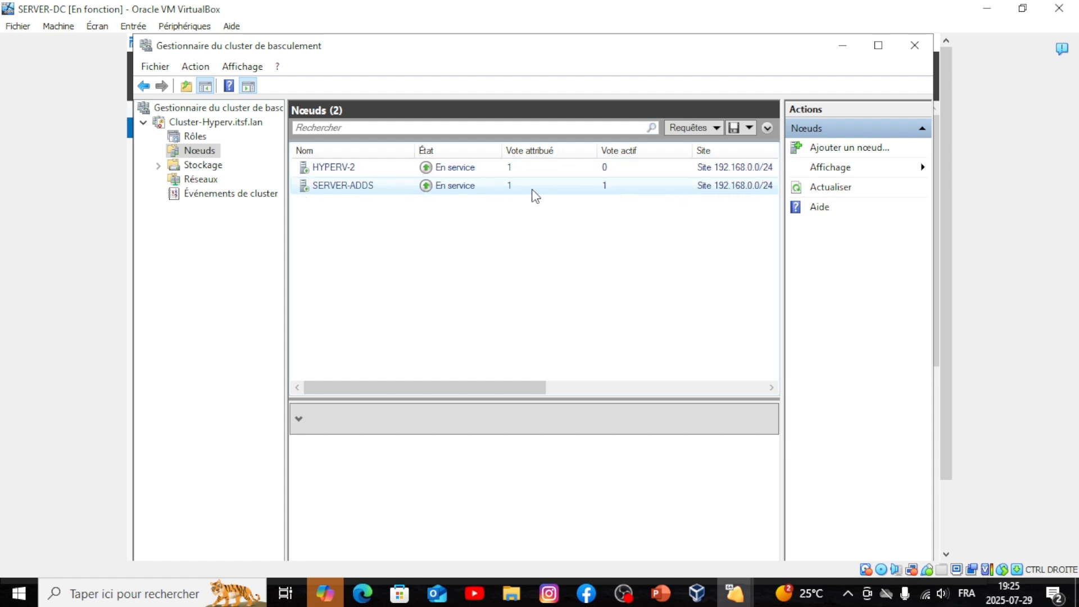
click(216, 168)
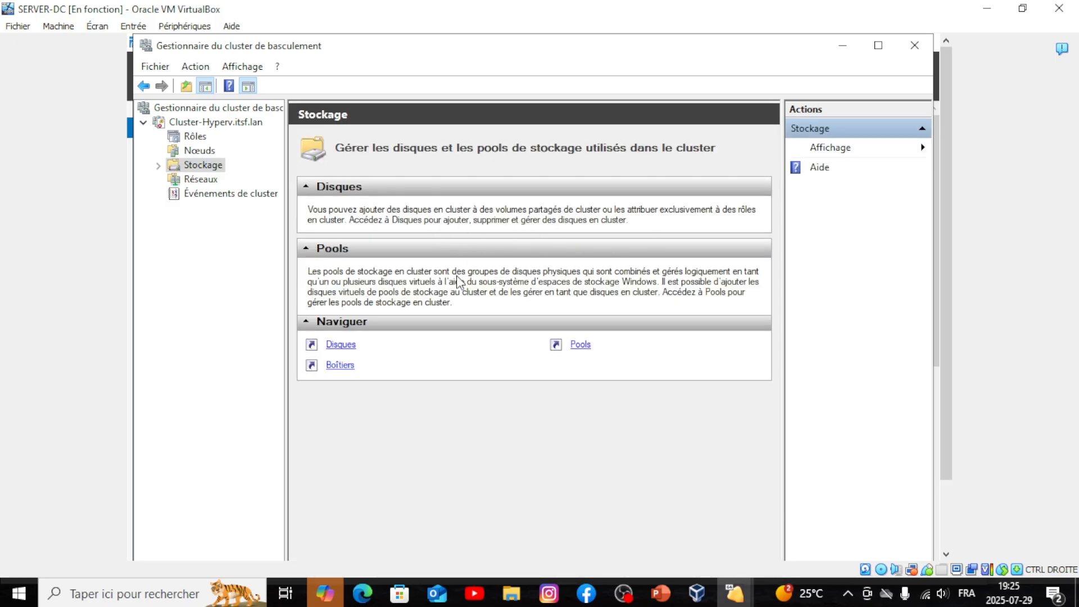
click(158, 166)
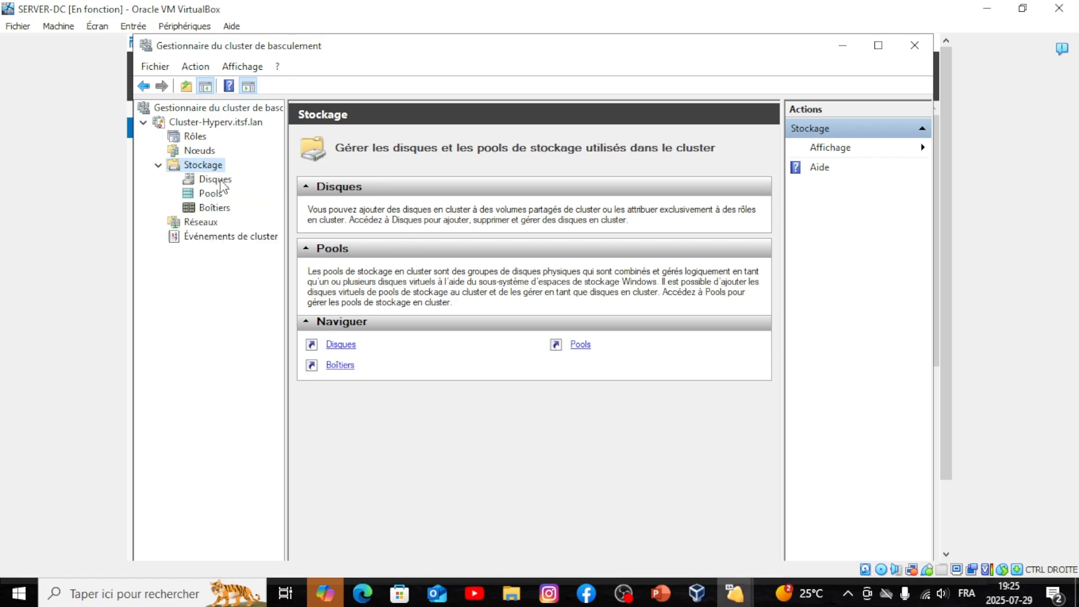
click(216, 180)
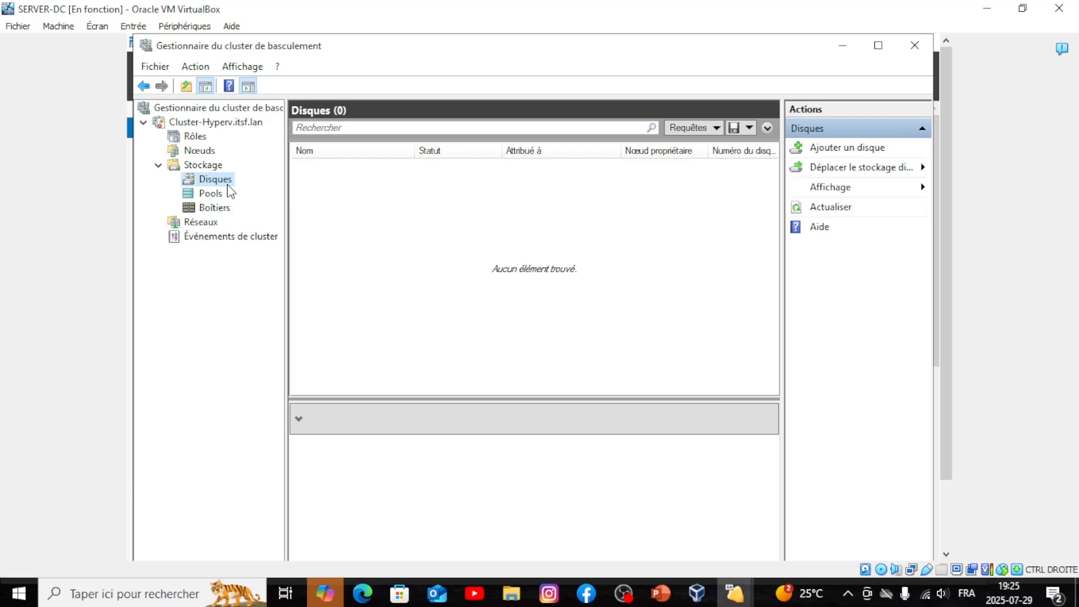
click(217, 209)
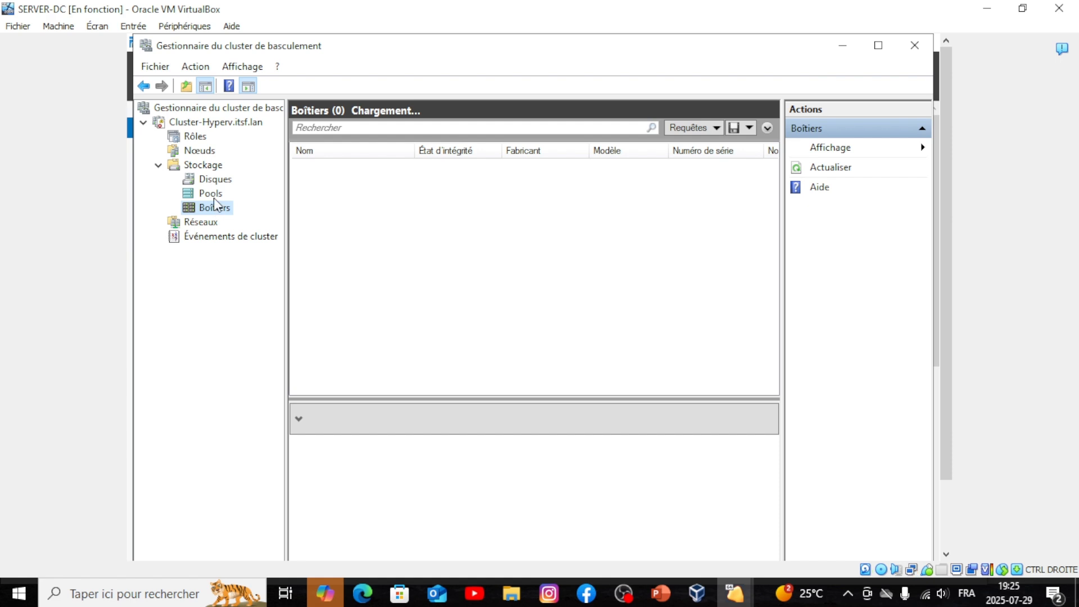
click(225, 179)
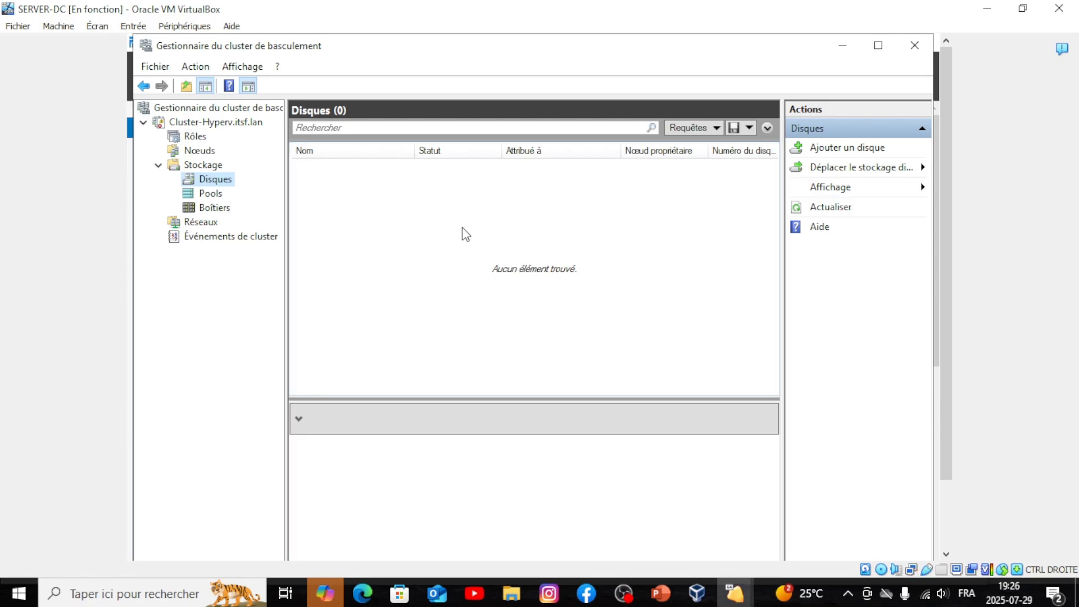
click(197, 150)
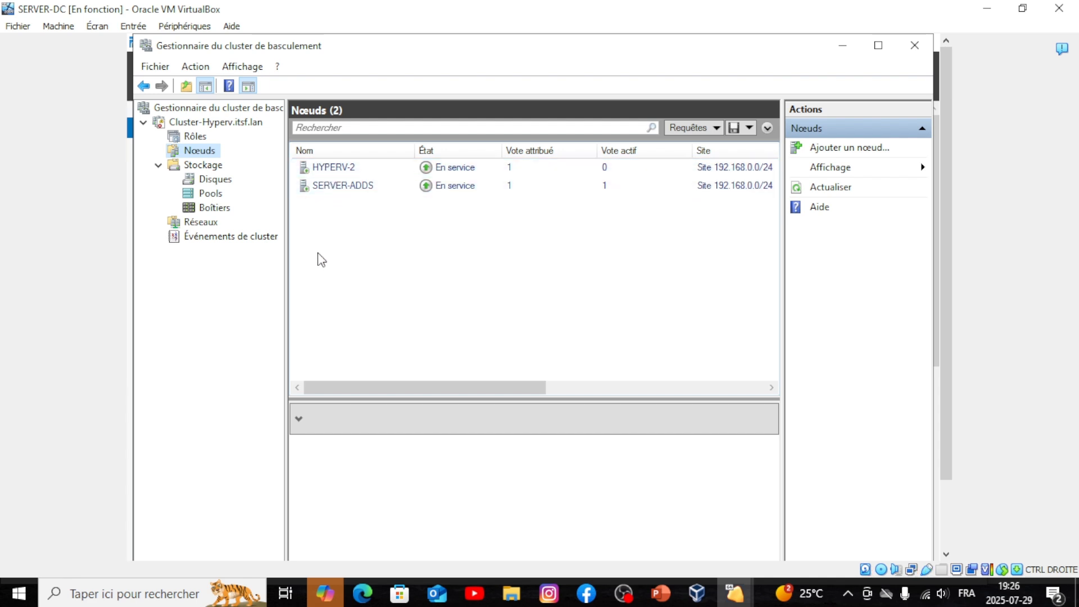
click(215, 180)
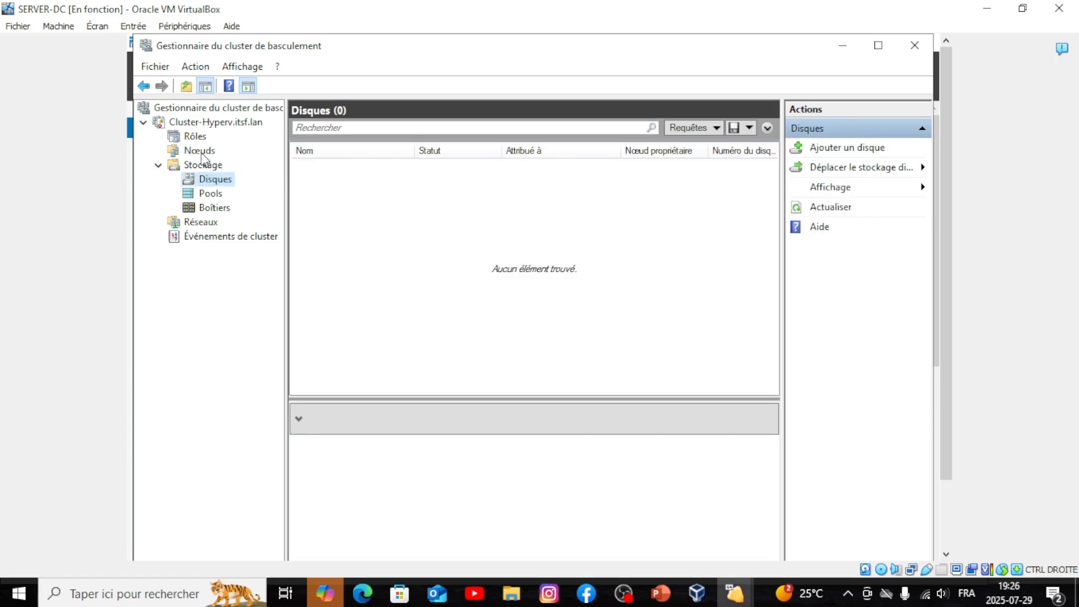
click(203, 150)
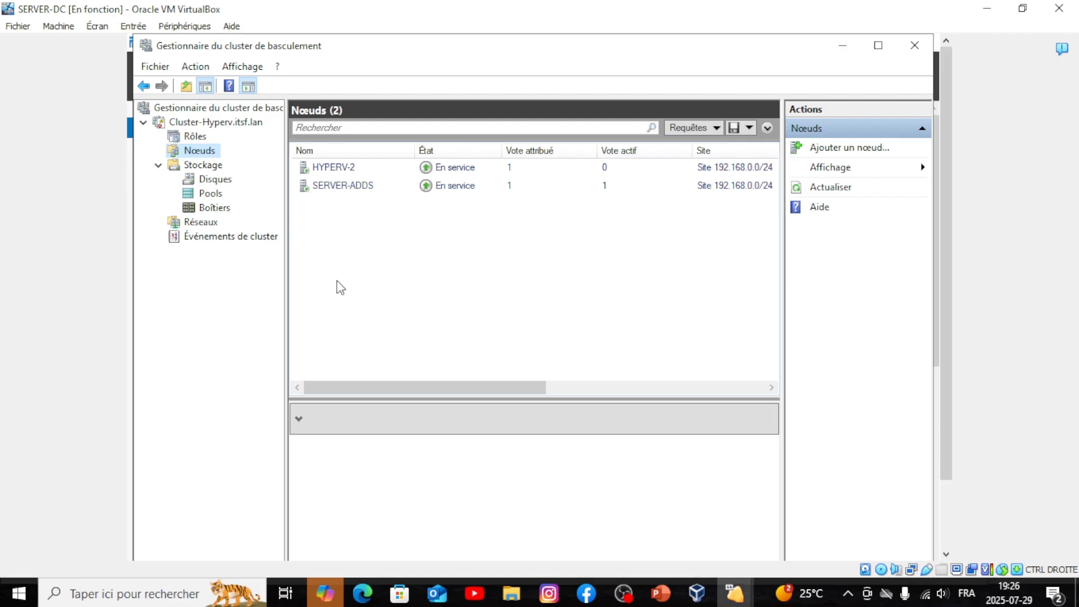
click(298, 419)
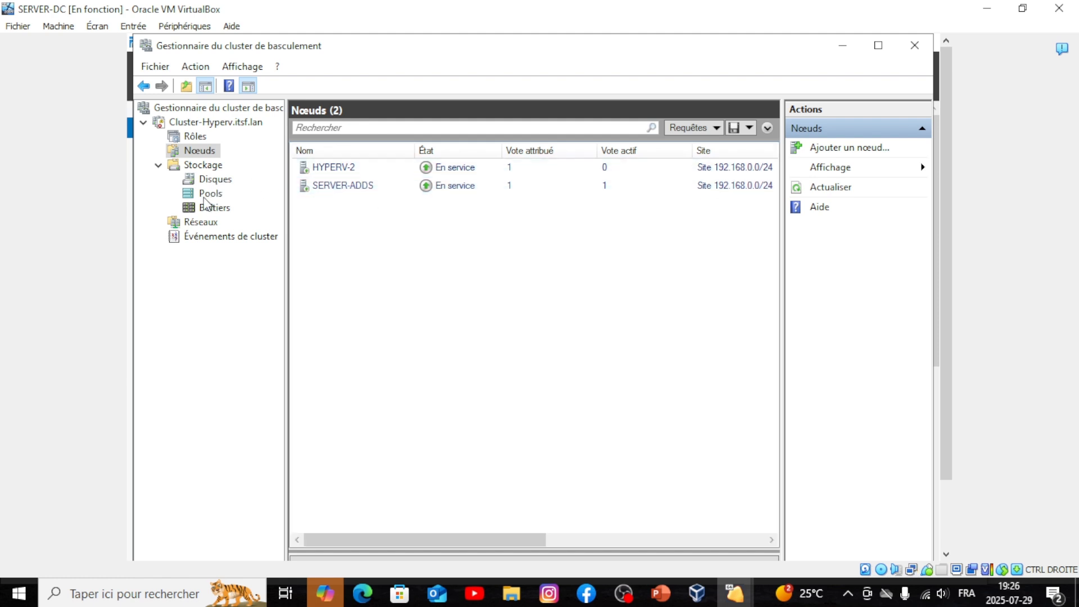
- Examine the cluster's networks with their state and cluster use, collapsing and restoring the details area
click(159, 165)
click(171, 184)
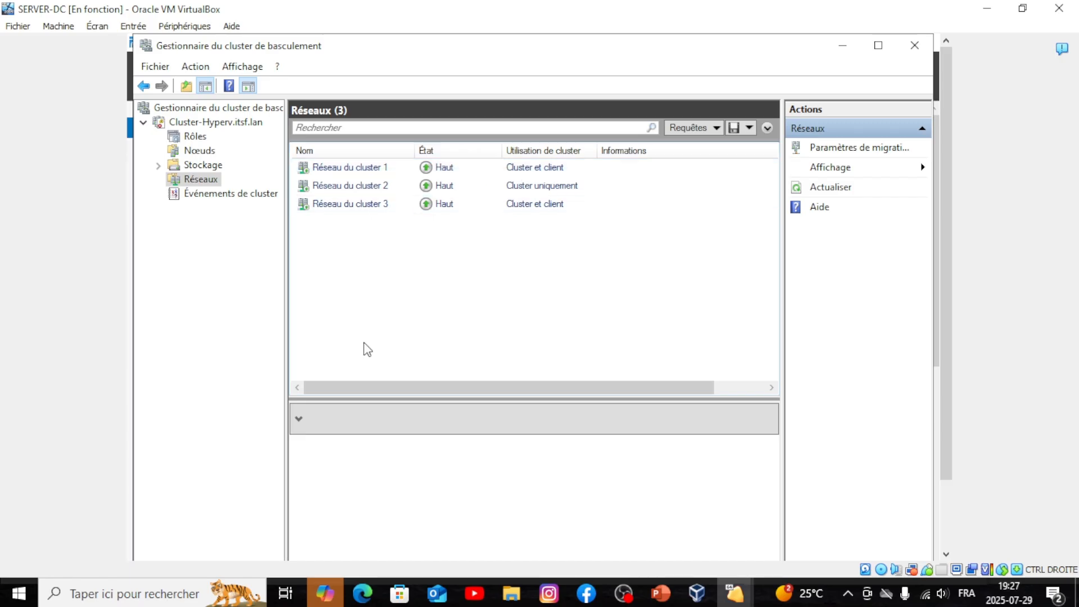
click(300, 419)
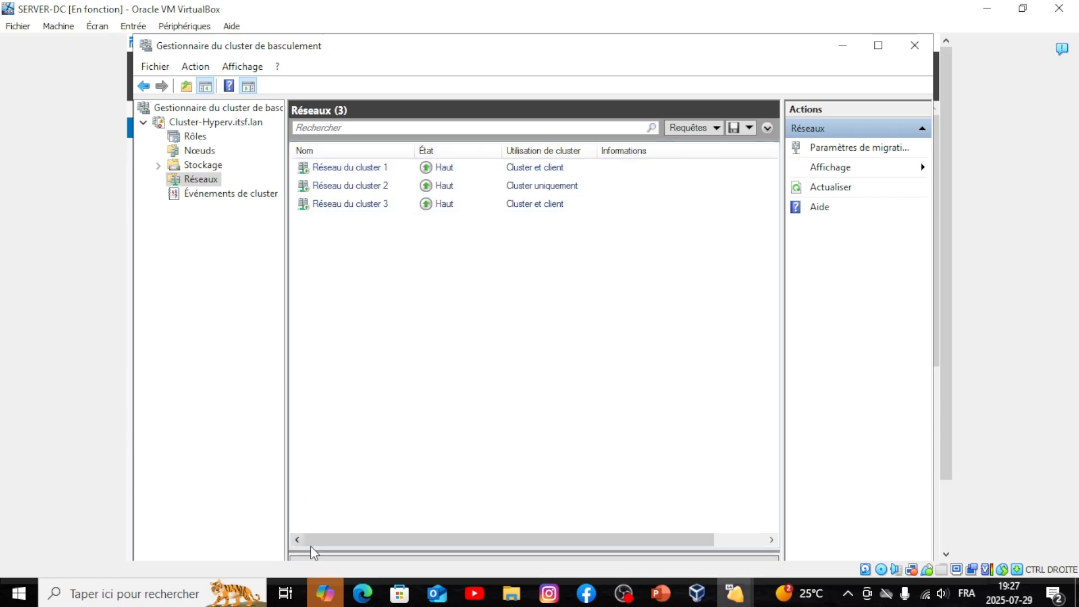
drag(947, 431, 955, 504)
click(299, 498)
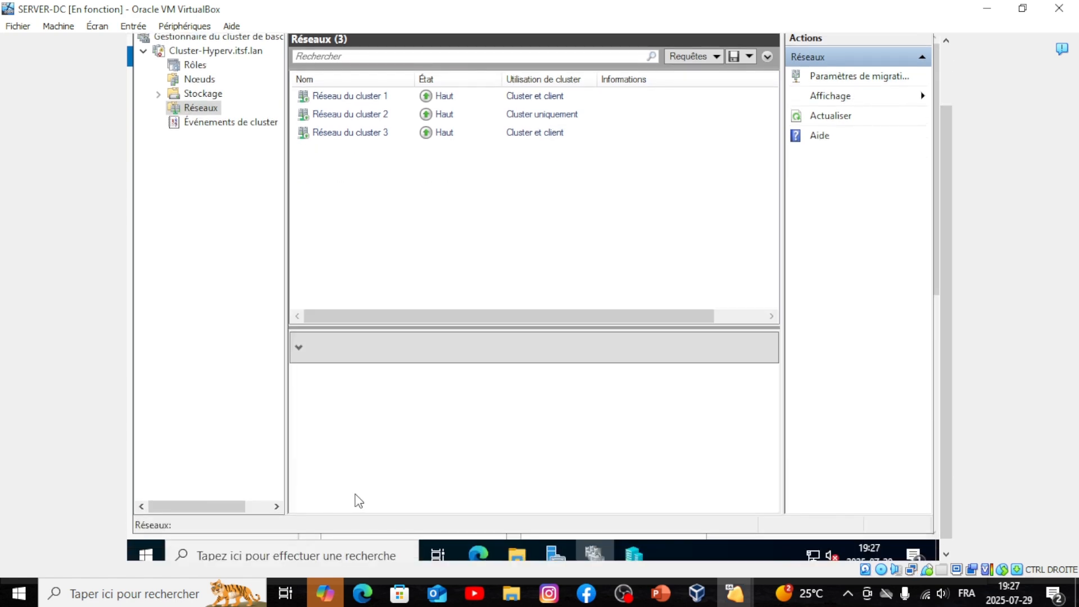
- Examine the subnets of the three cluster networks, Réseau du cluster 1, 2 and 3
drag(944, 424, 927, 295)
click(516, 169)
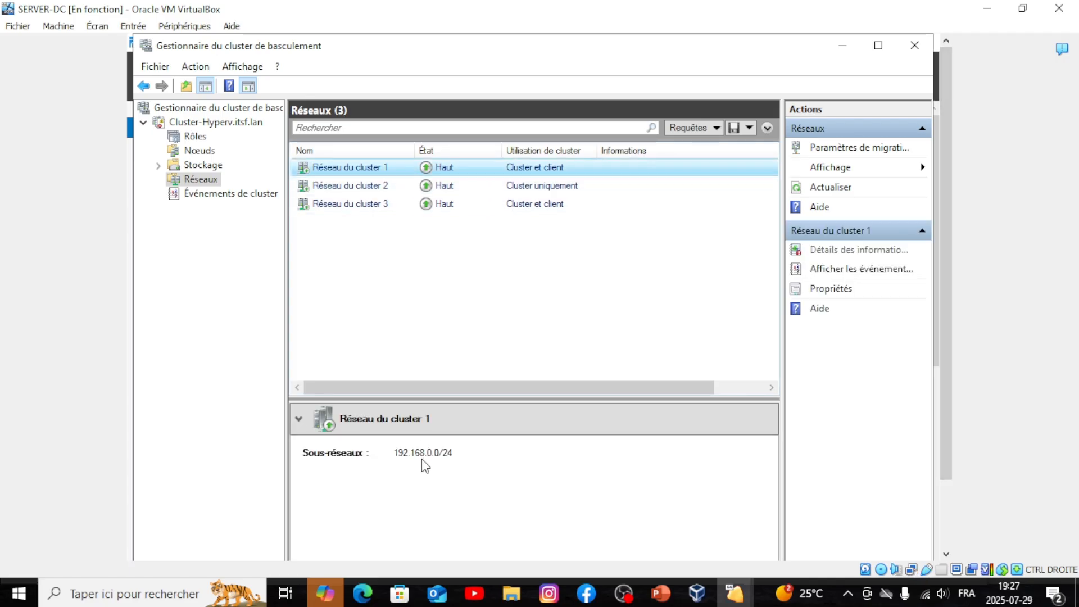
click(474, 186)
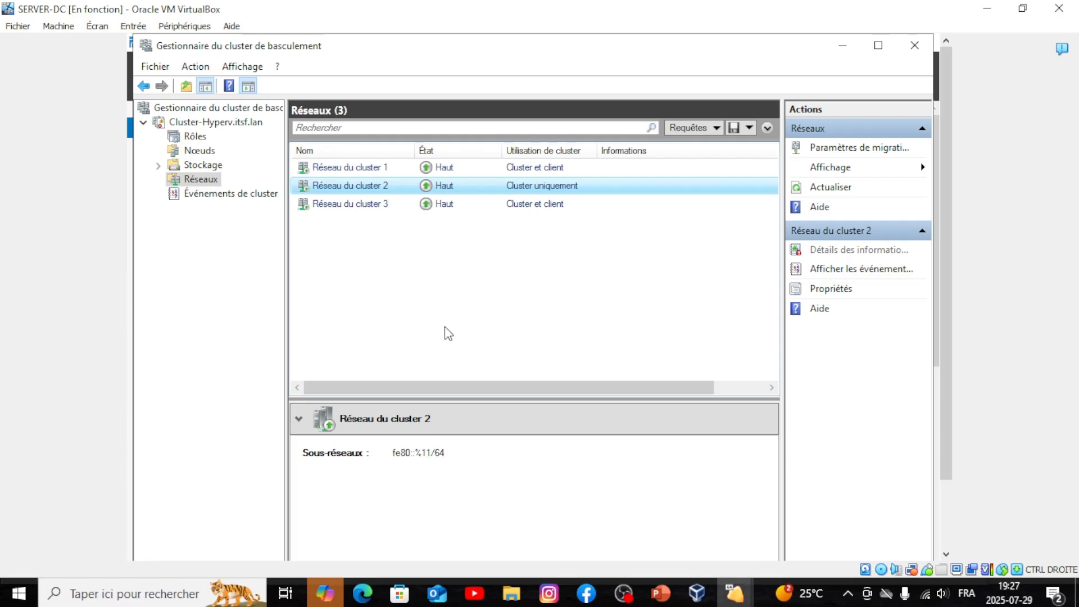
click(448, 207)
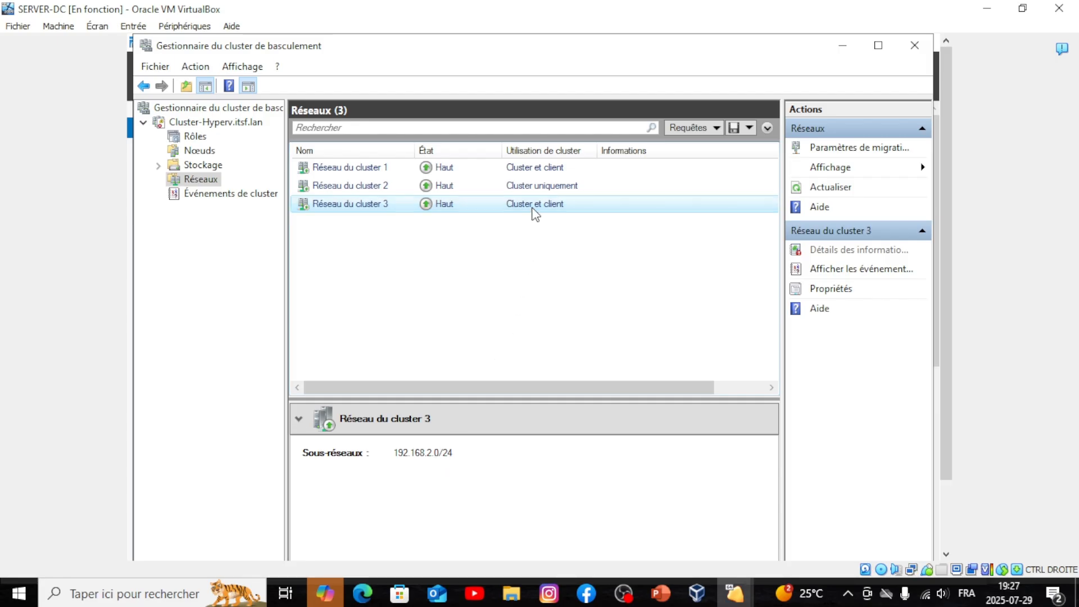
- Disallow client connections through Réseau du cluster 1 while keeping cluster communication allowed, apply the change and acknowledge the notice
click(533, 172)
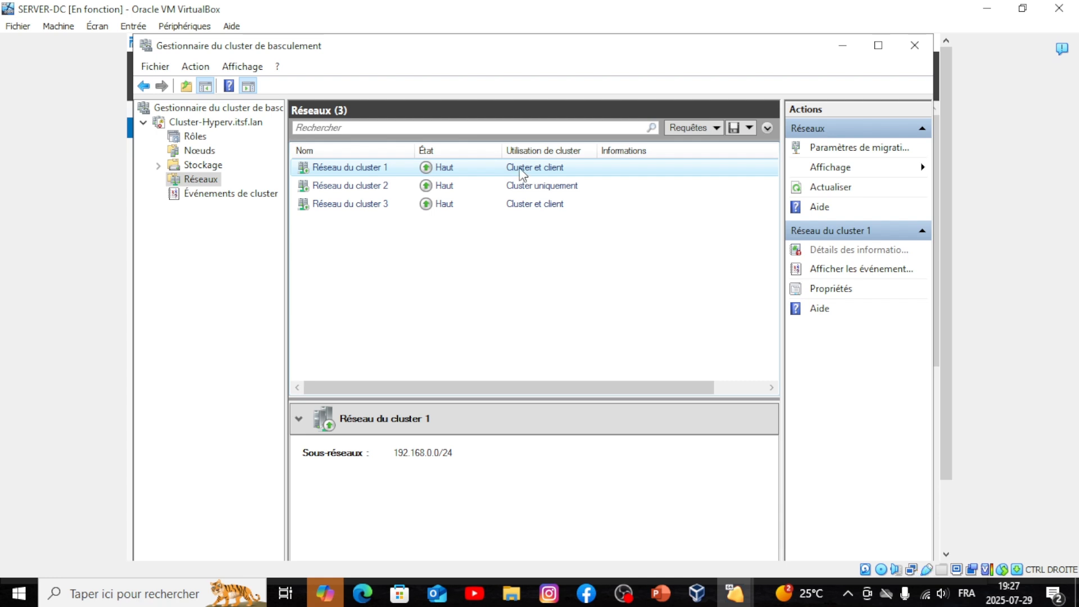
right_click(522, 173)
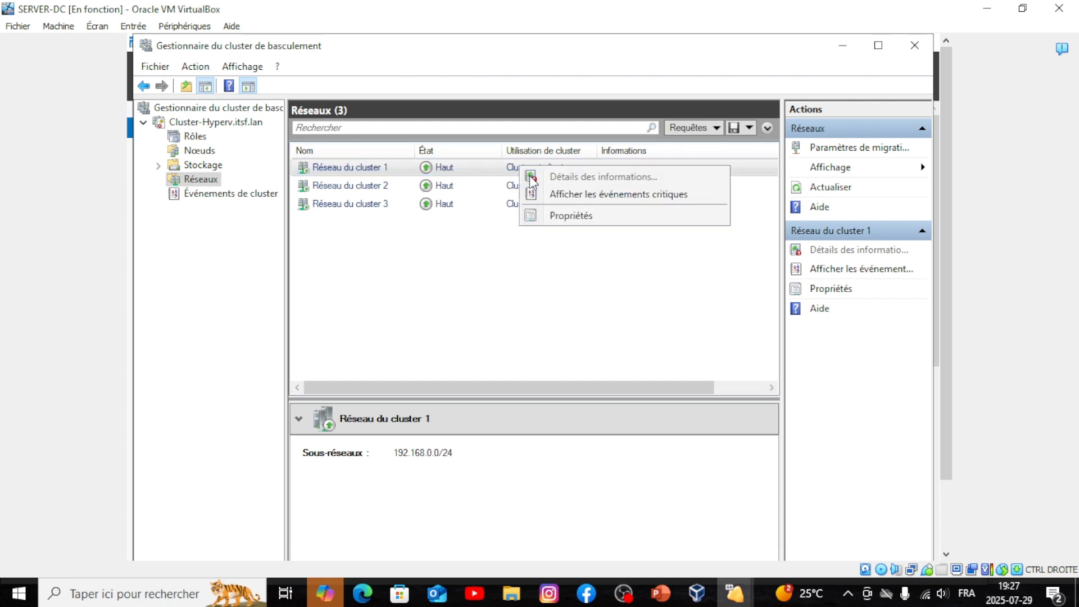
click(564, 215)
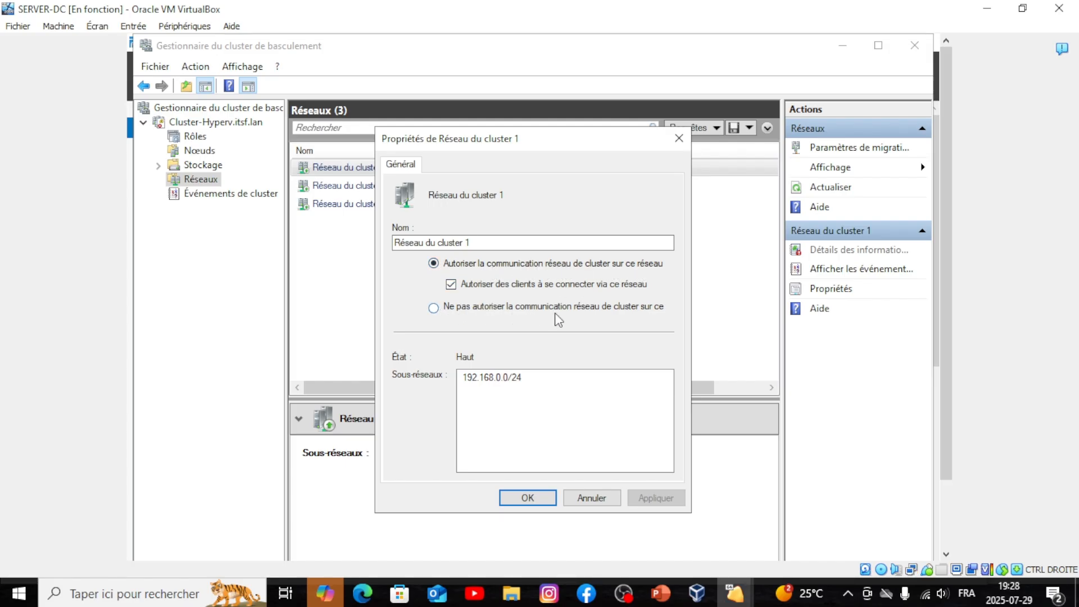
click(456, 285)
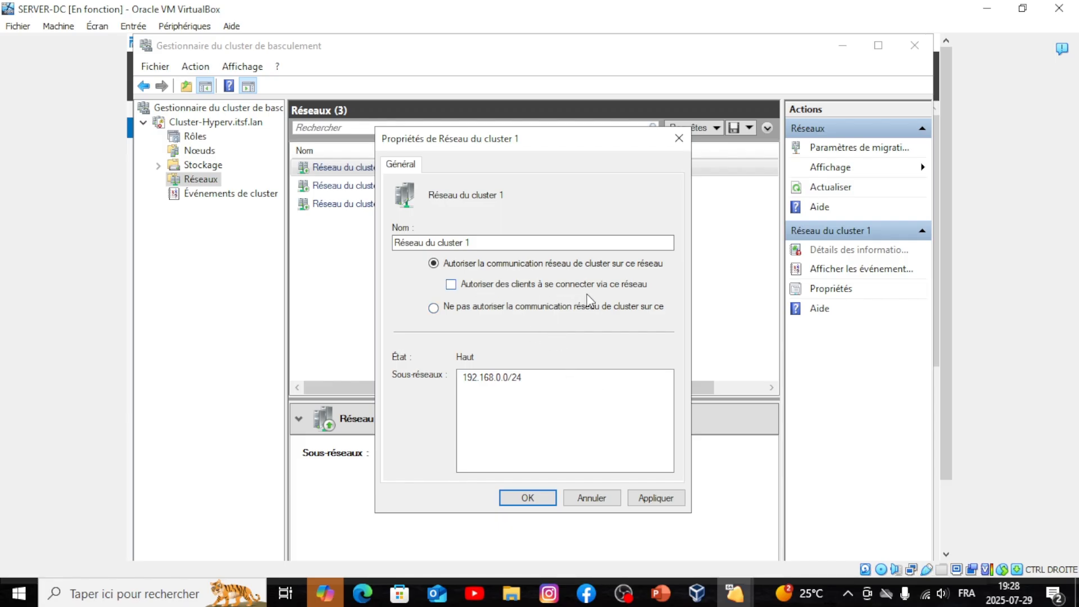
click(644, 500)
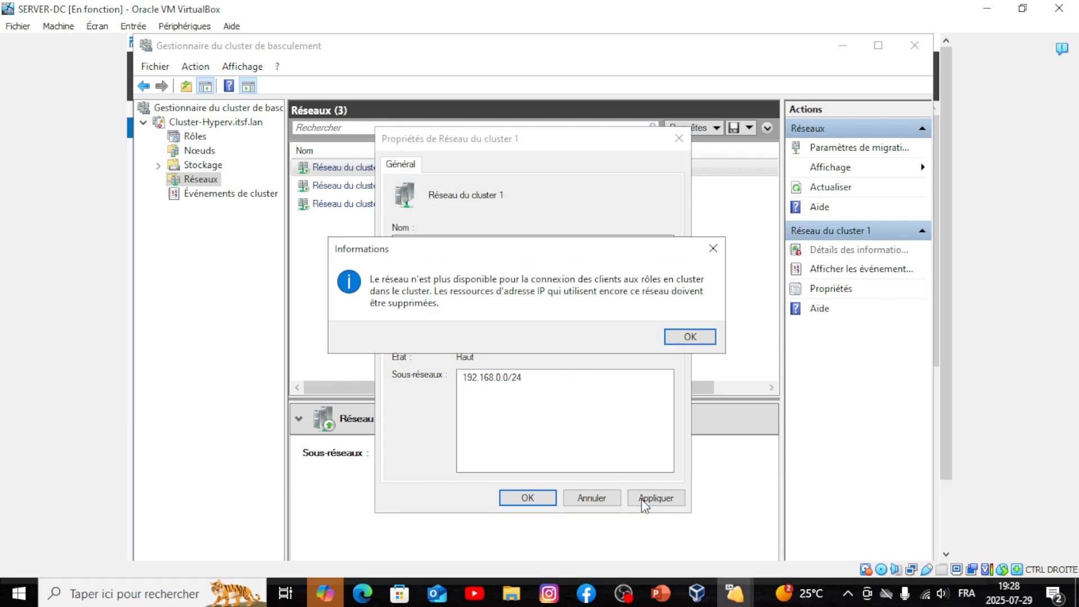
click(692, 336)
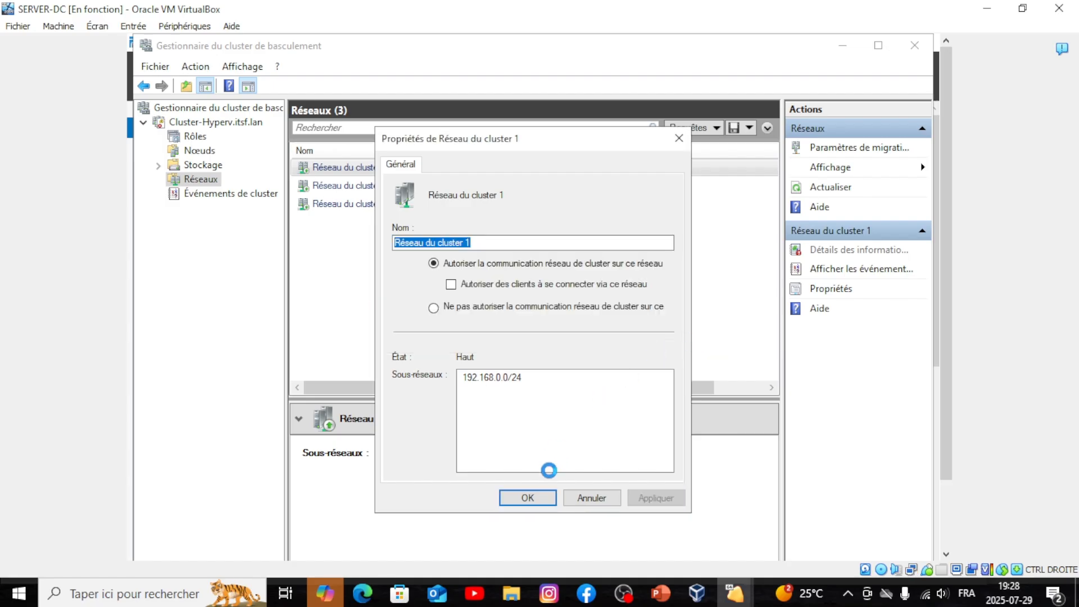
click(542, 500)
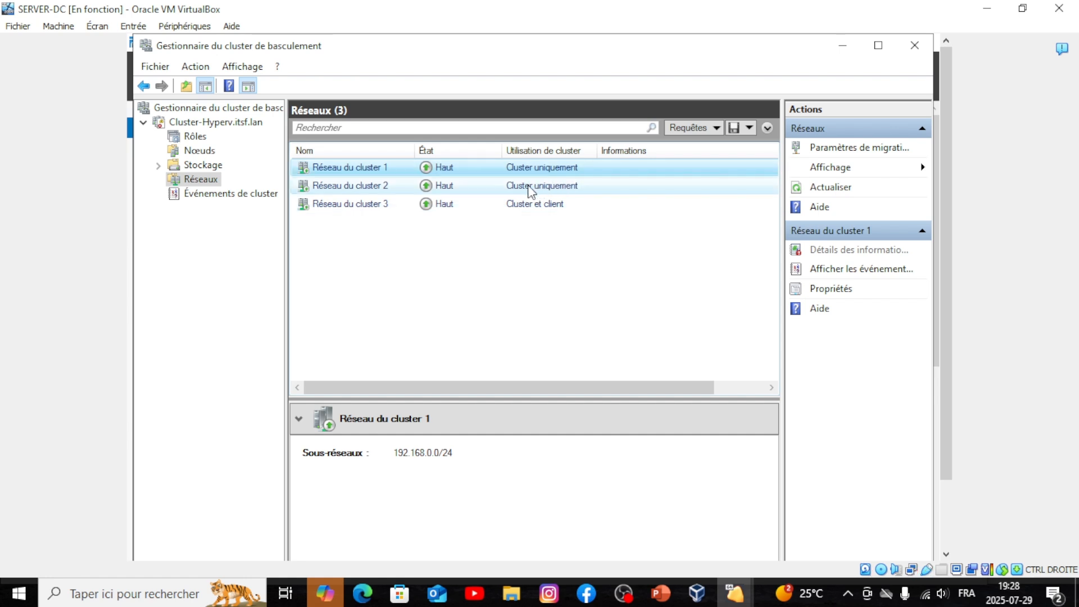
- Compare the cluster use and subnets of the three cluster networks again
click(533, 206)
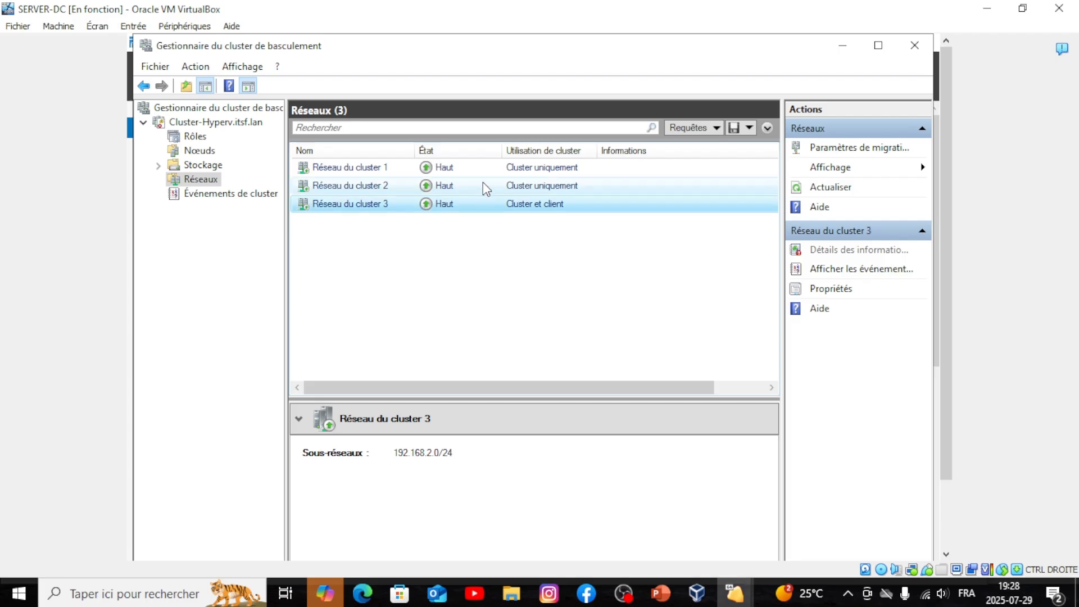
click(533, 171)
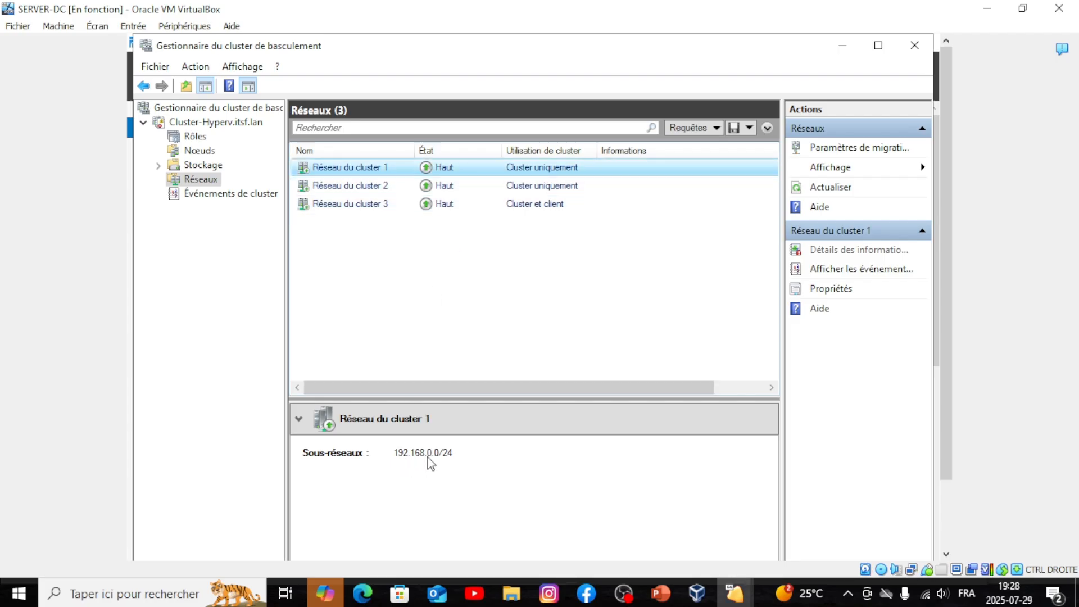
click(414, 189)
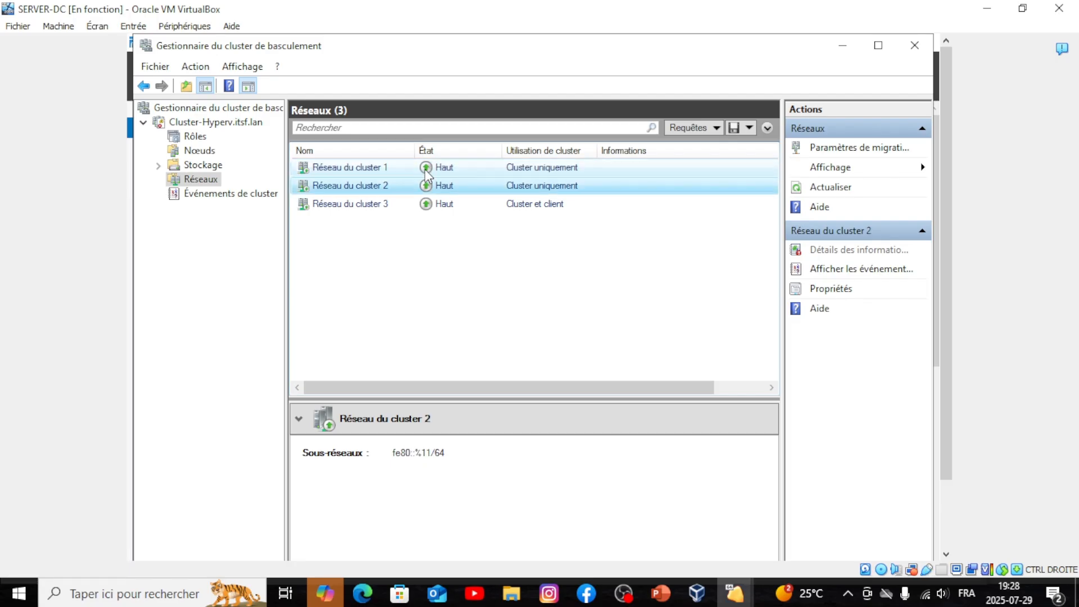
click(413, 170)
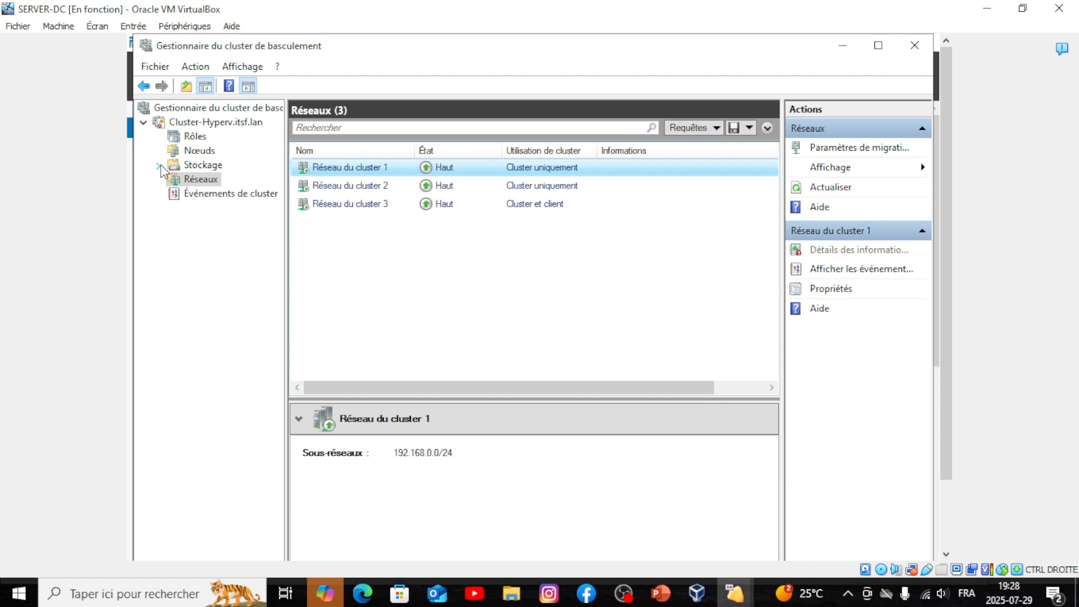
- Review the cluster's roles and storage disks, and the overall summary of Cluster-Hyperv.itsf.lan
click(191, 136)
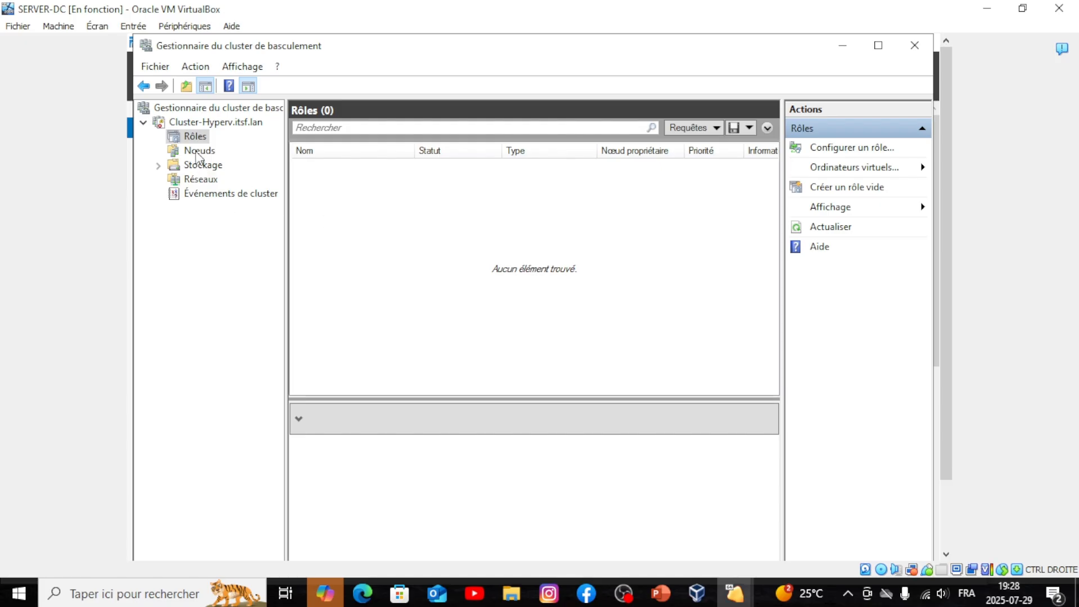
click(158, 165)
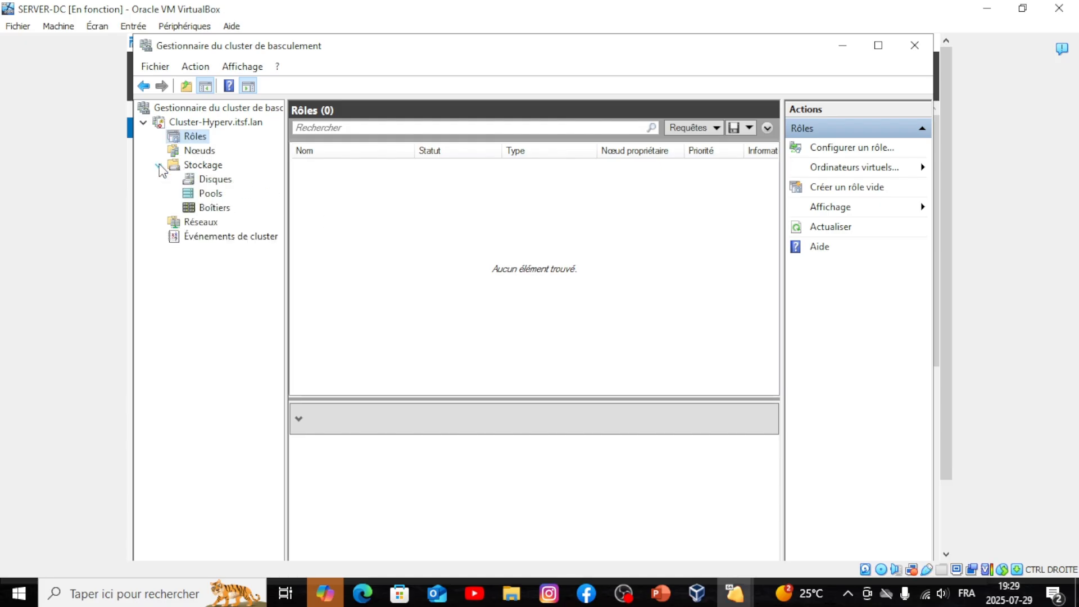
click(194, 180)
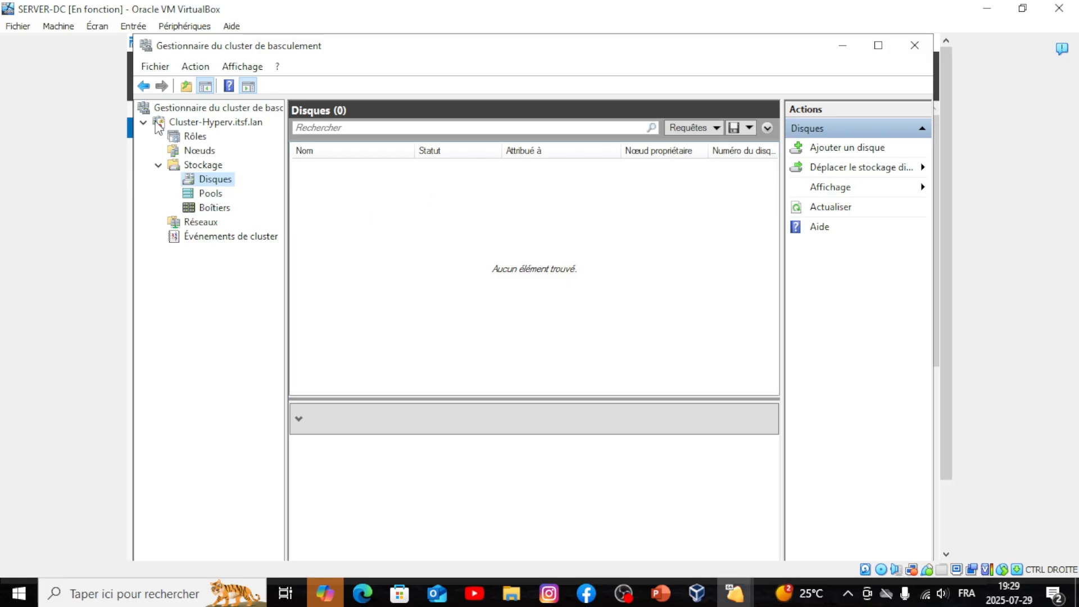
double_click(157, 128)
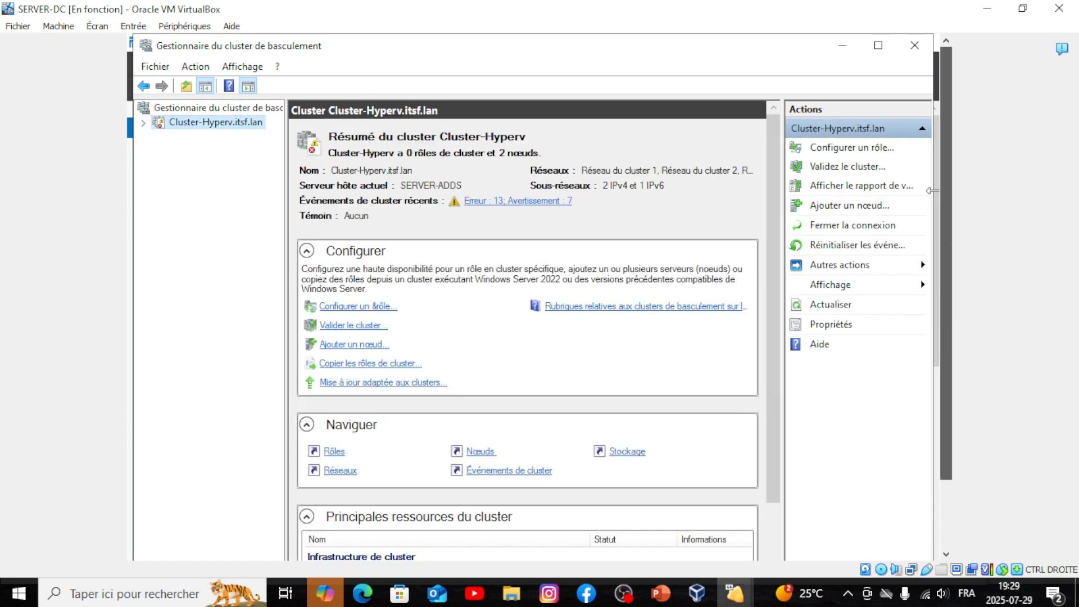
- Examine all servers listed in Server Manager and the TrueNas virtual machine's console in VirtualBox
click(839, 50)
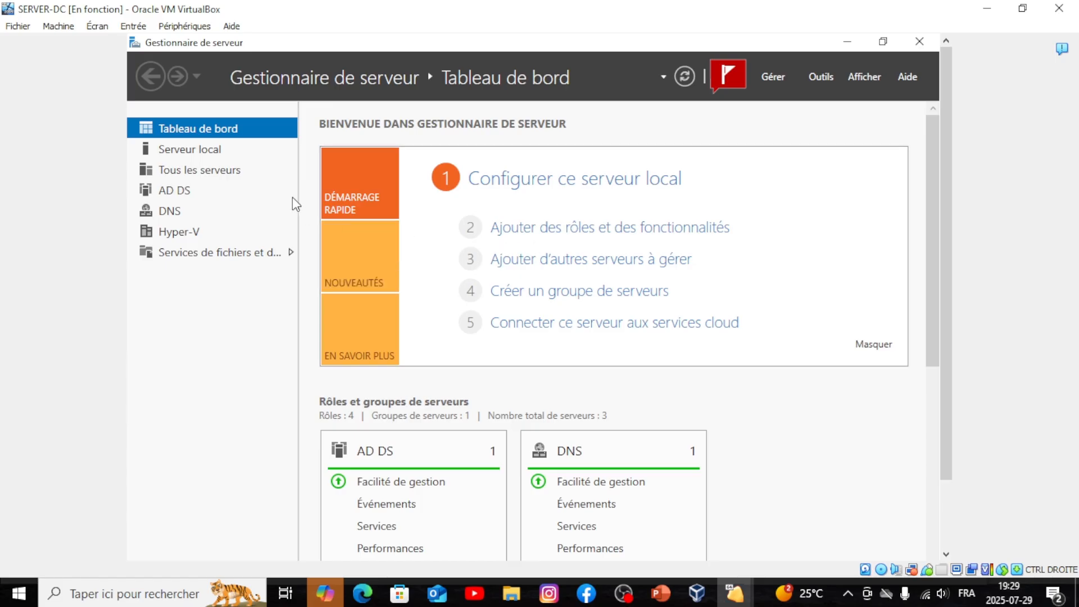
click(230, 174)
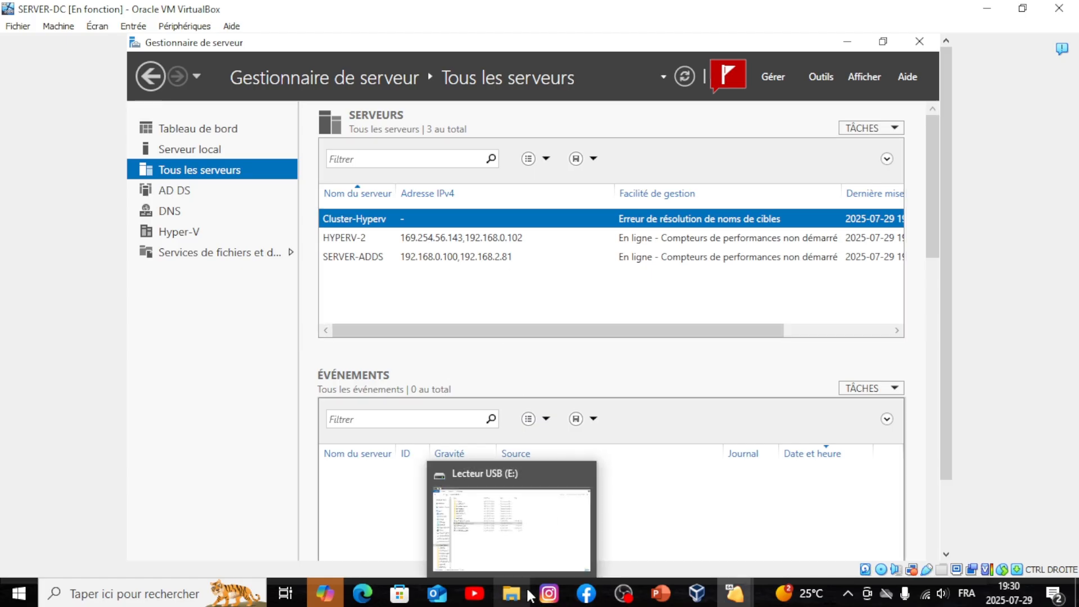
mouse_move(692, 599)
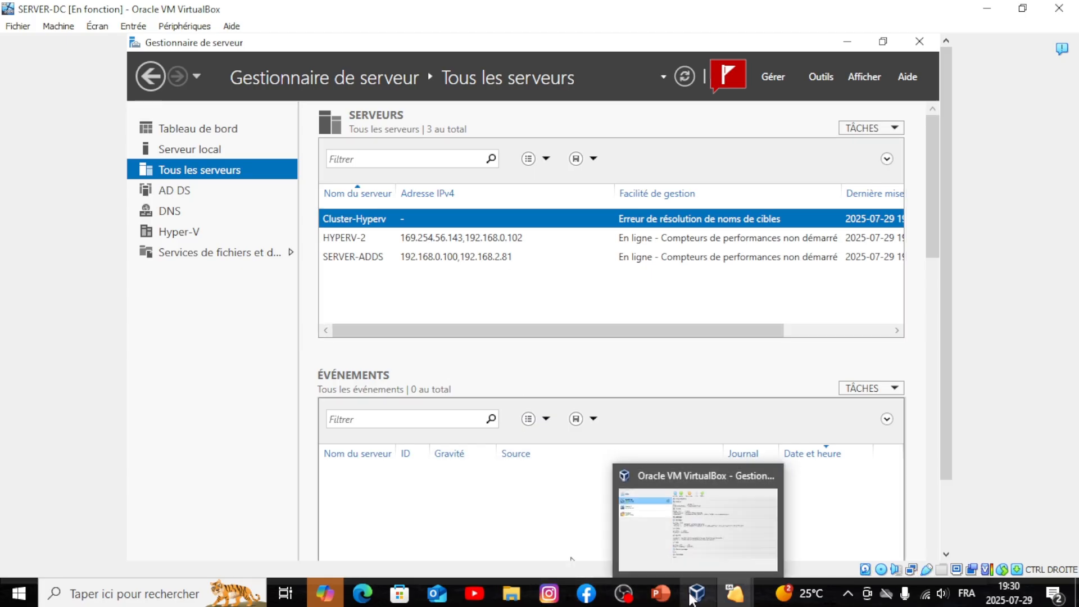
click(696, 551)
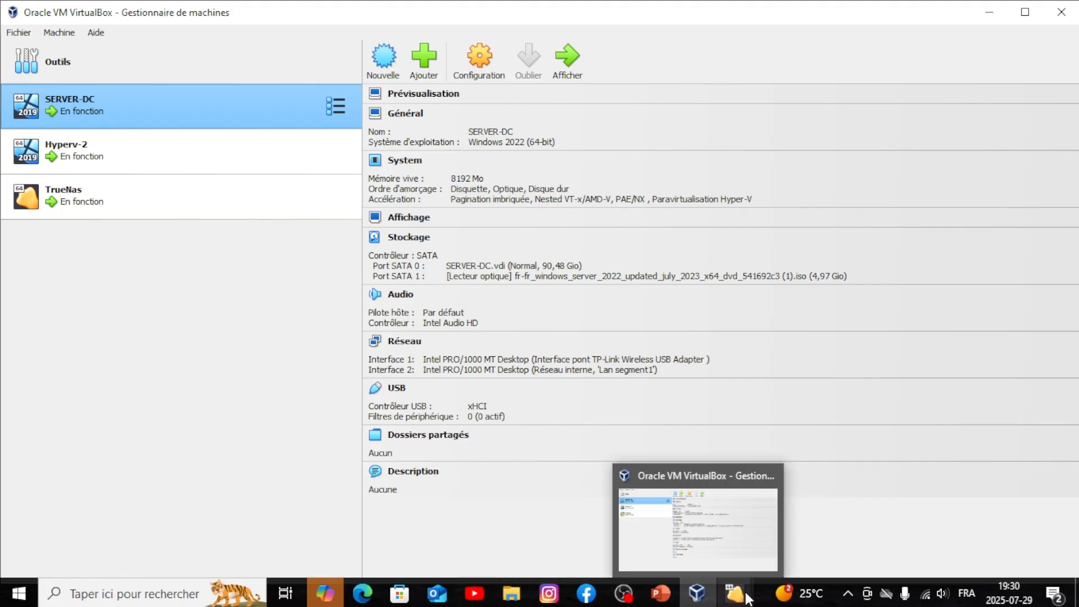
mouse_move(735, 593)
click(583, 543)
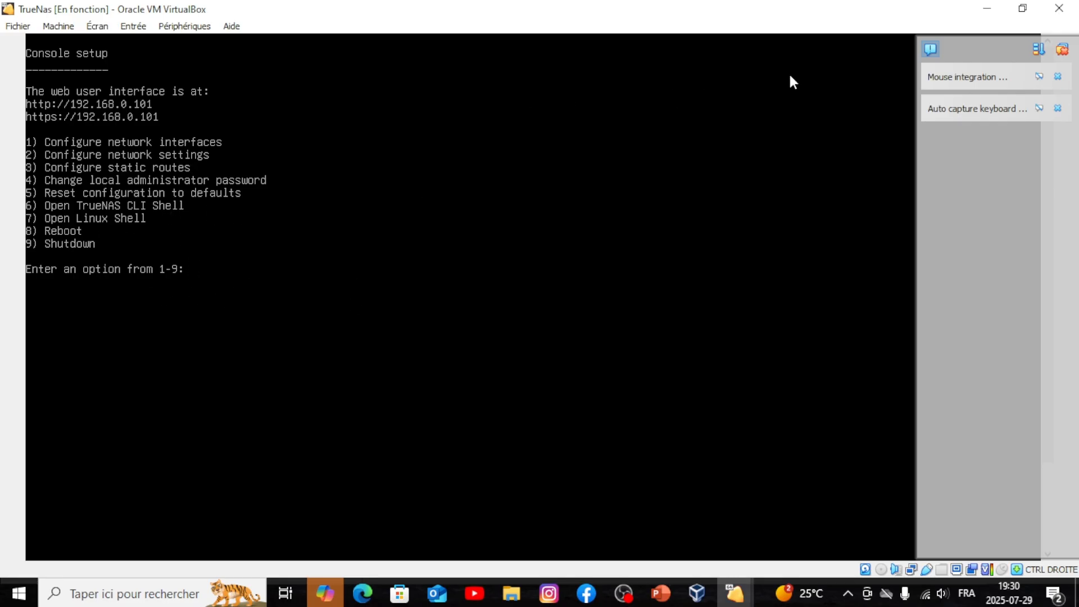
click(988, 9)
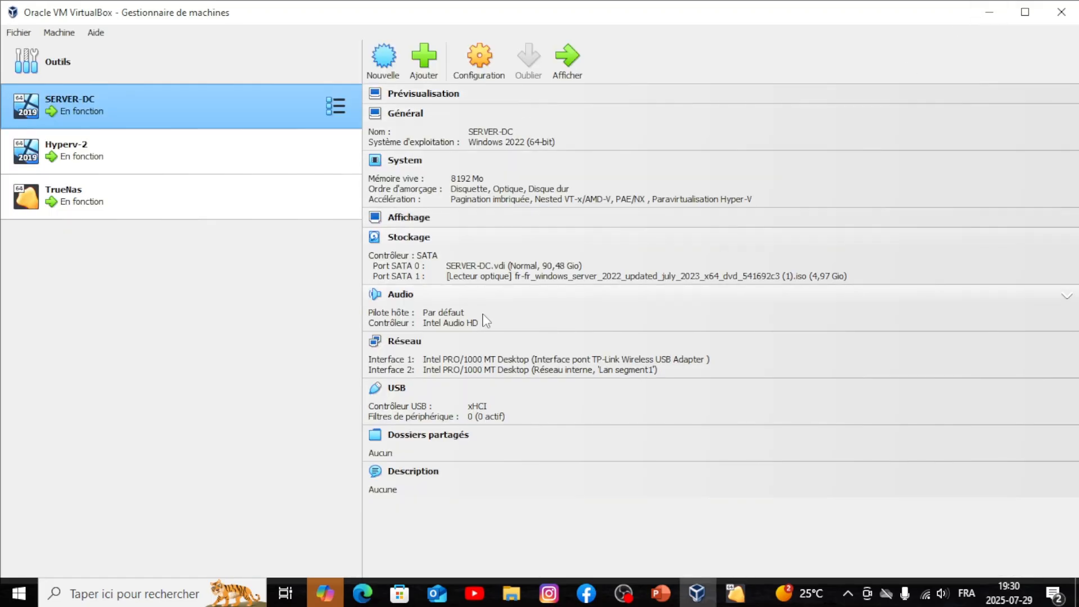
click(979, 19)
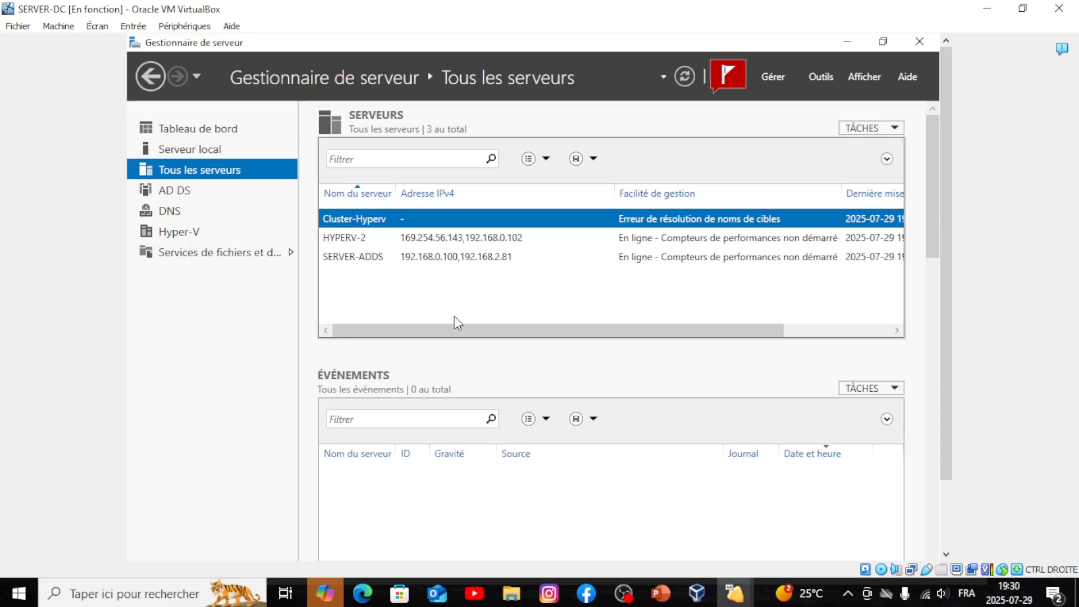
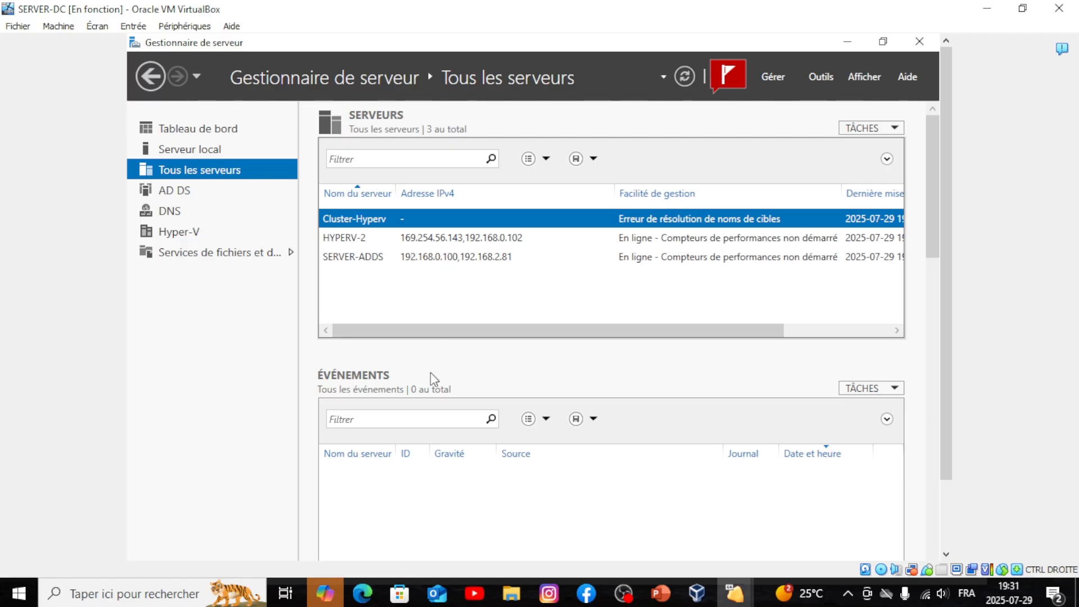
- View the drives and devices of SERVER-DC under Ce PC in File Explorer
scroll(950, 411, down, 3)
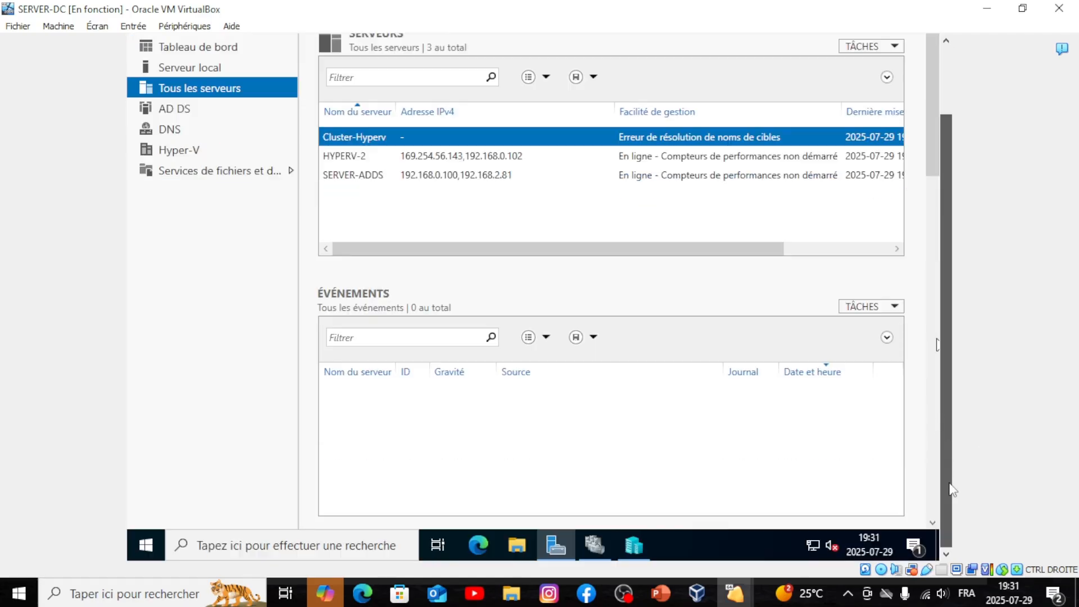
click(508, 534)
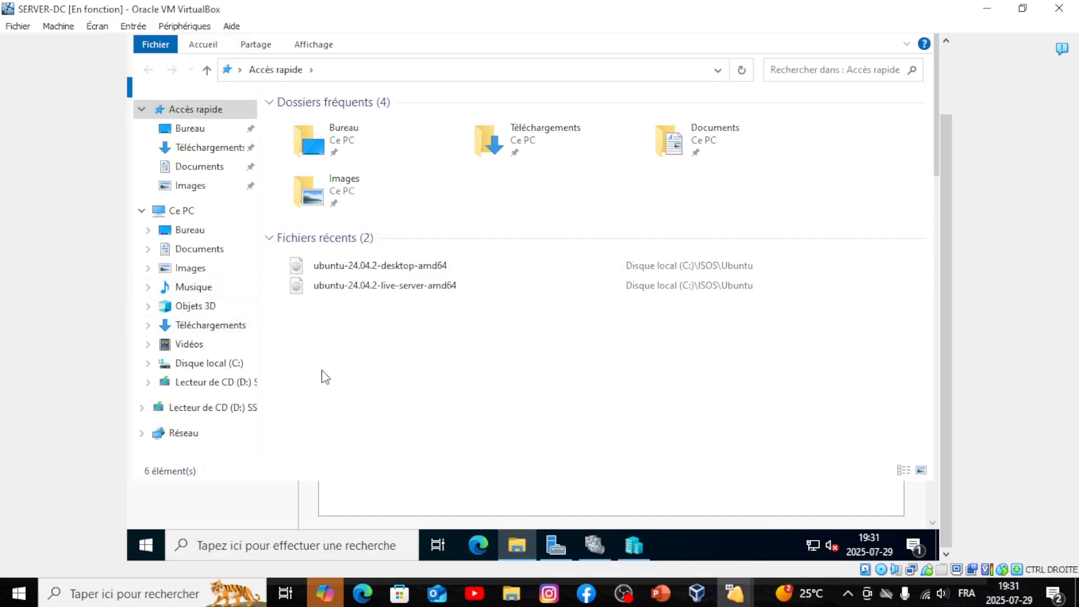
click(188, 211)
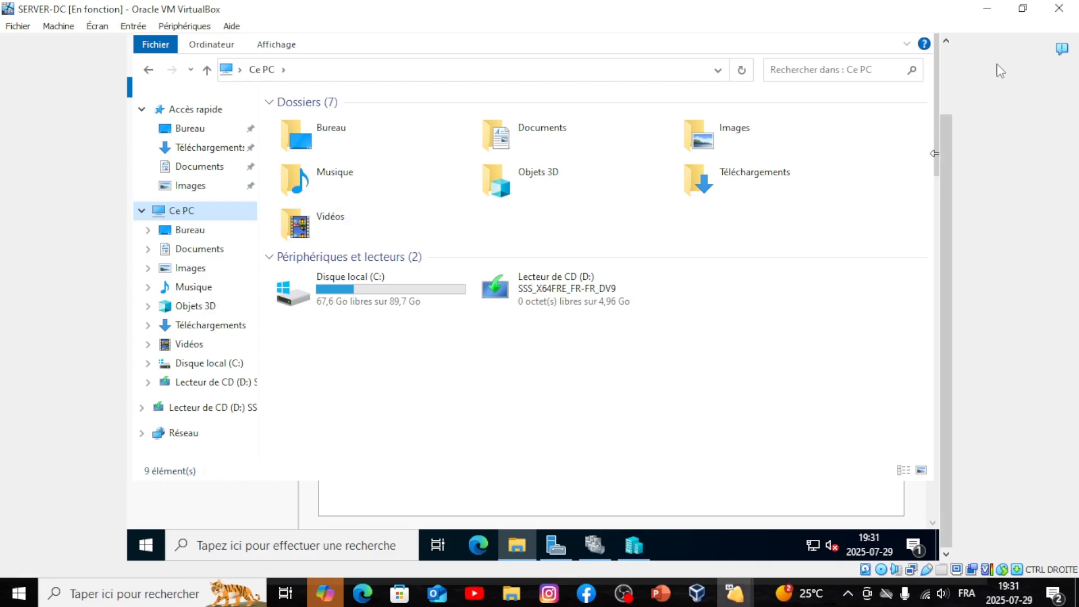
- Minimize the File Explorer window on SERVER-DC and bring the list of all servers in Server Manager back into view
scroll(948, 169, up, 2)
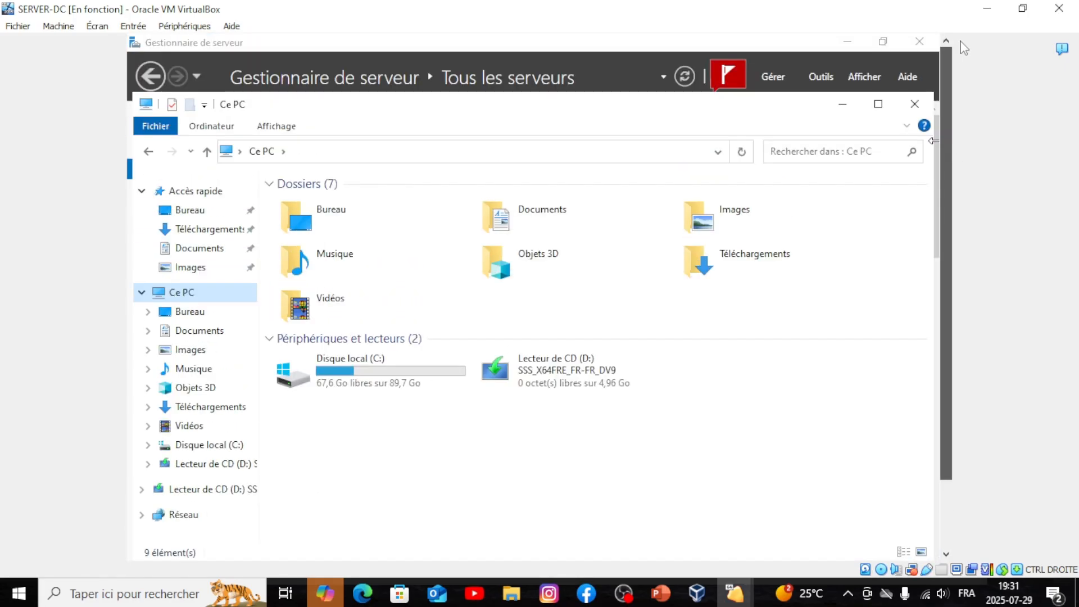
click(914, 43)
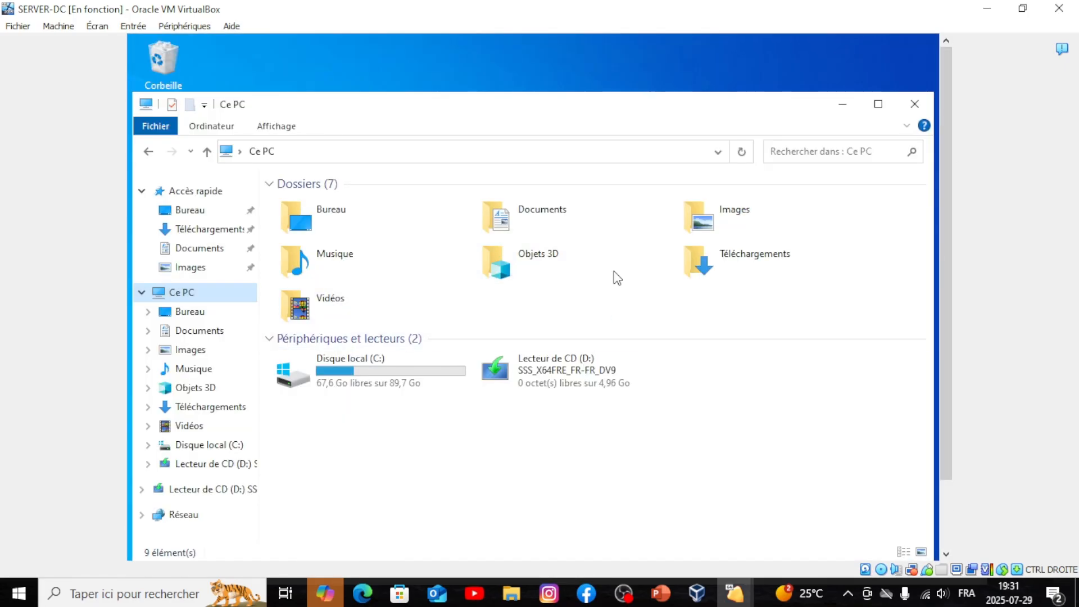
click(842, 104)
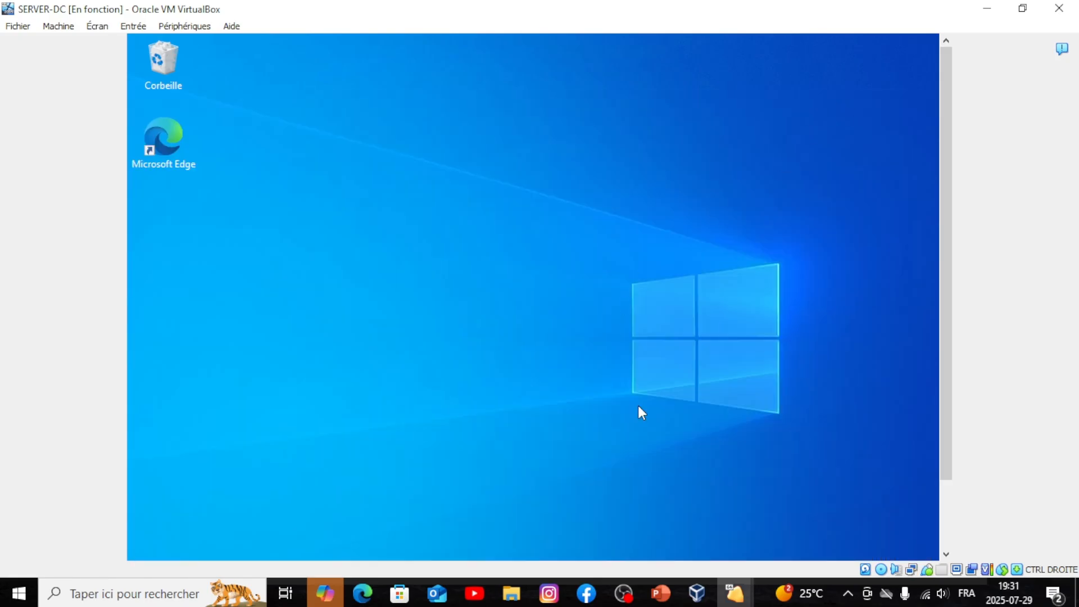
mouse_move(624, 593)
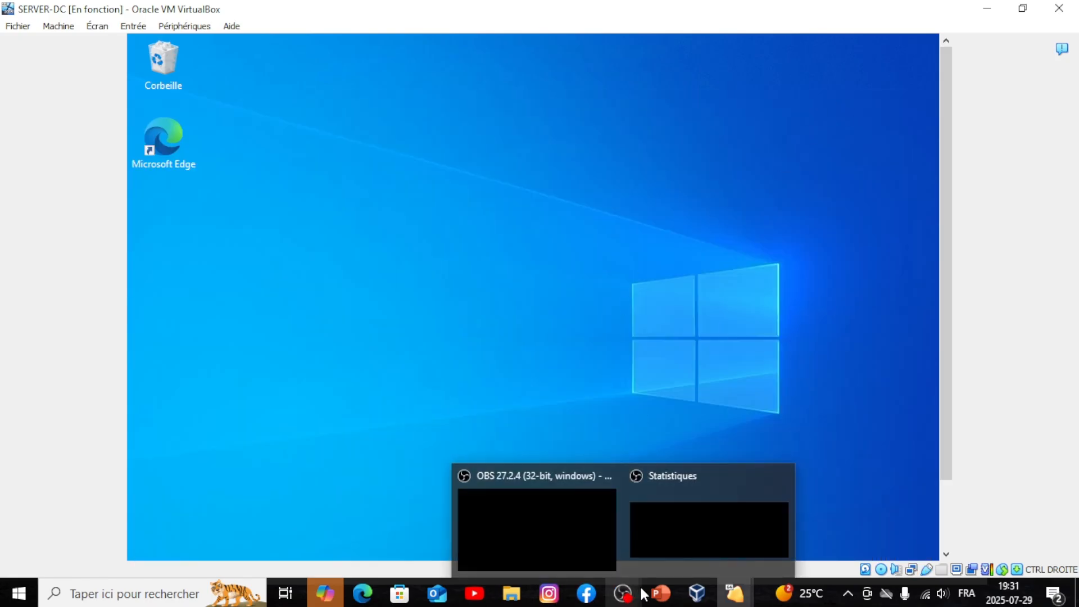
drag(942, 469, 954, 559)
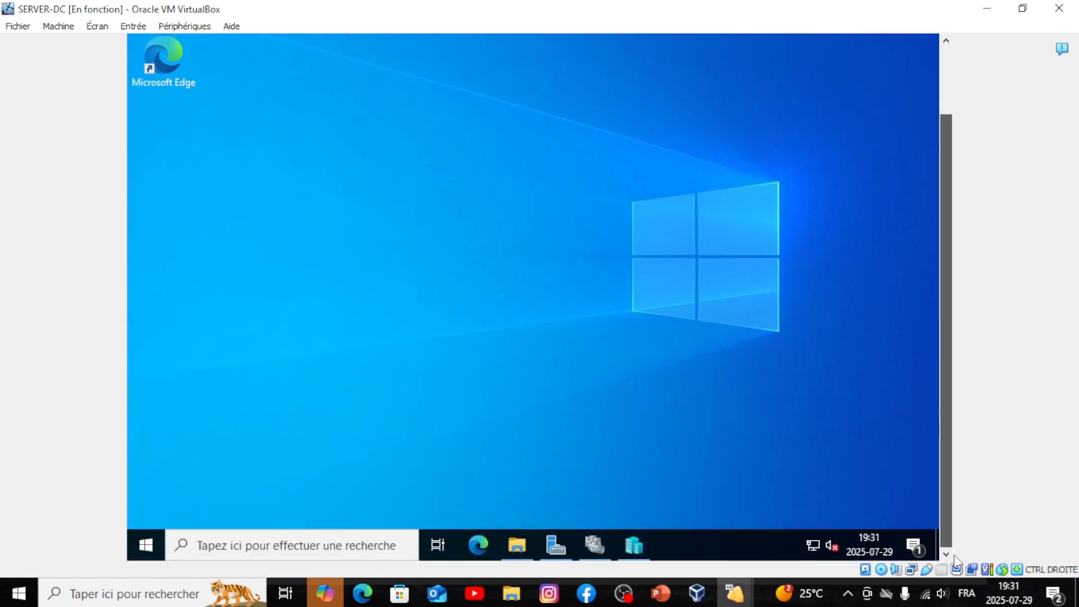
mouse_move(595, 554)
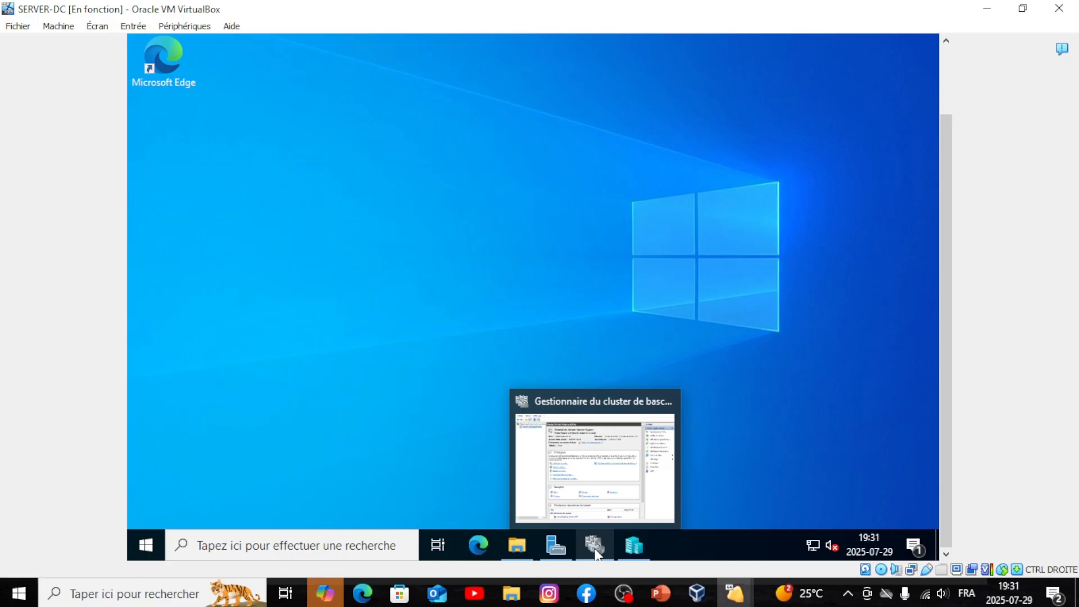
click(556, 544)
mouse_move(622, 592)
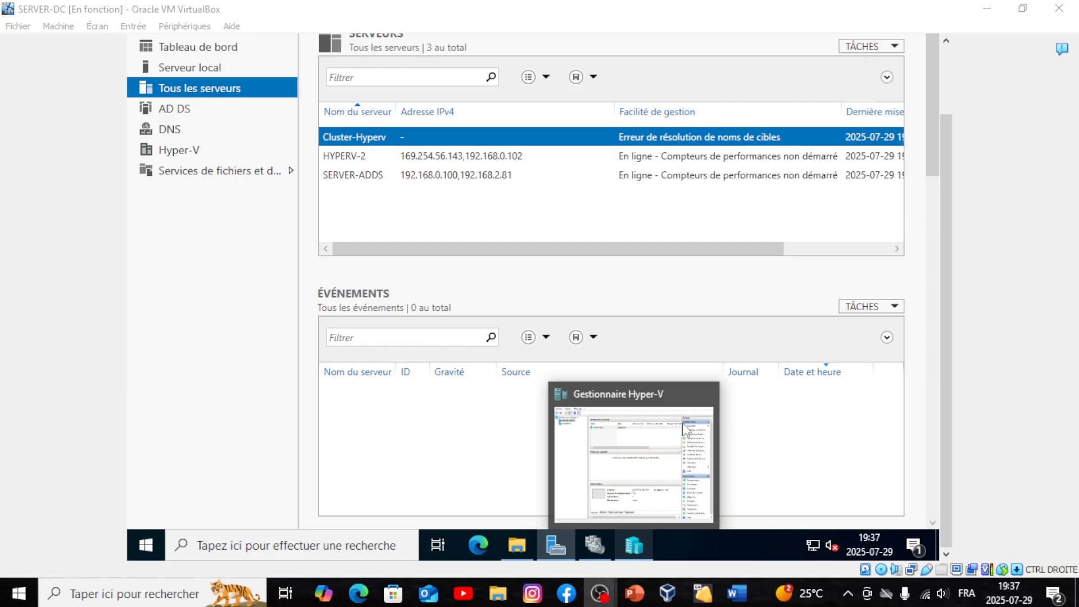
mouse_move(715, 601)
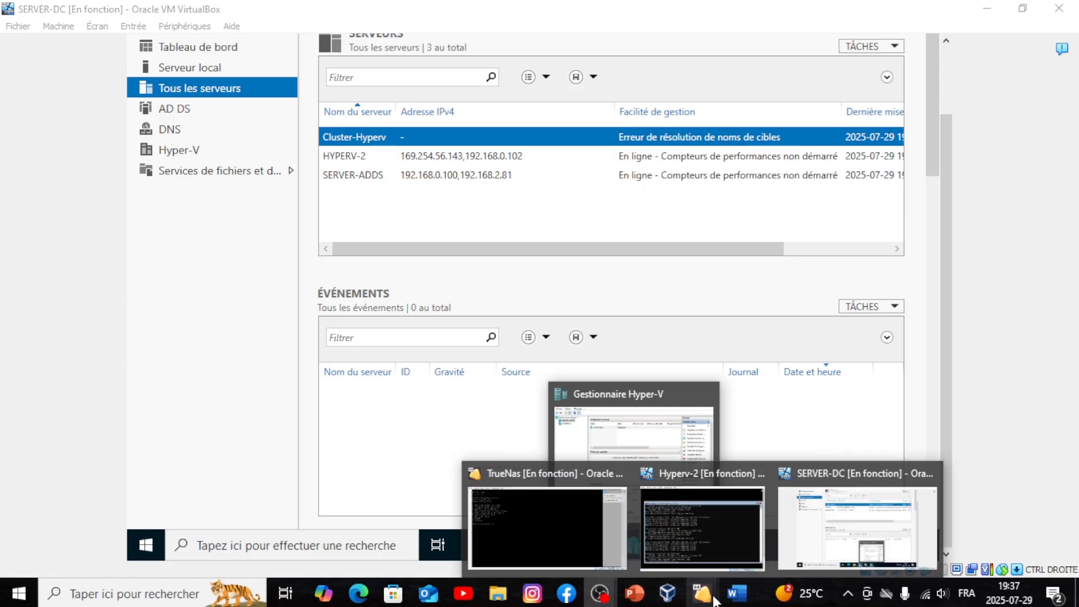
- Open Initiateur iSCSI on SERVER-DC and start the Microsoft iSCSI service, set to run automatically at every restart
click(365, 551)
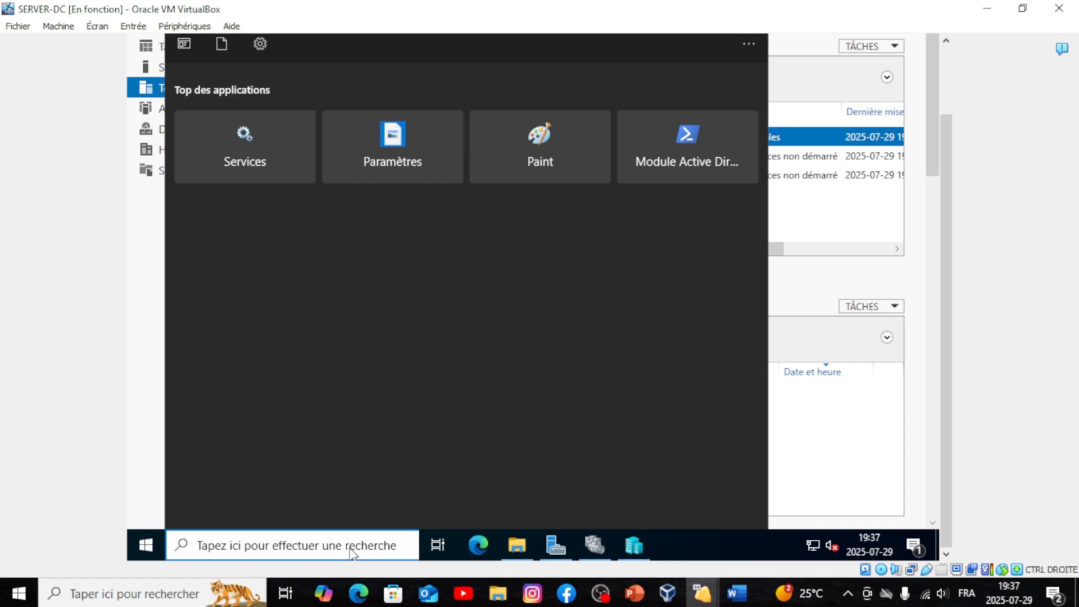
text(init)
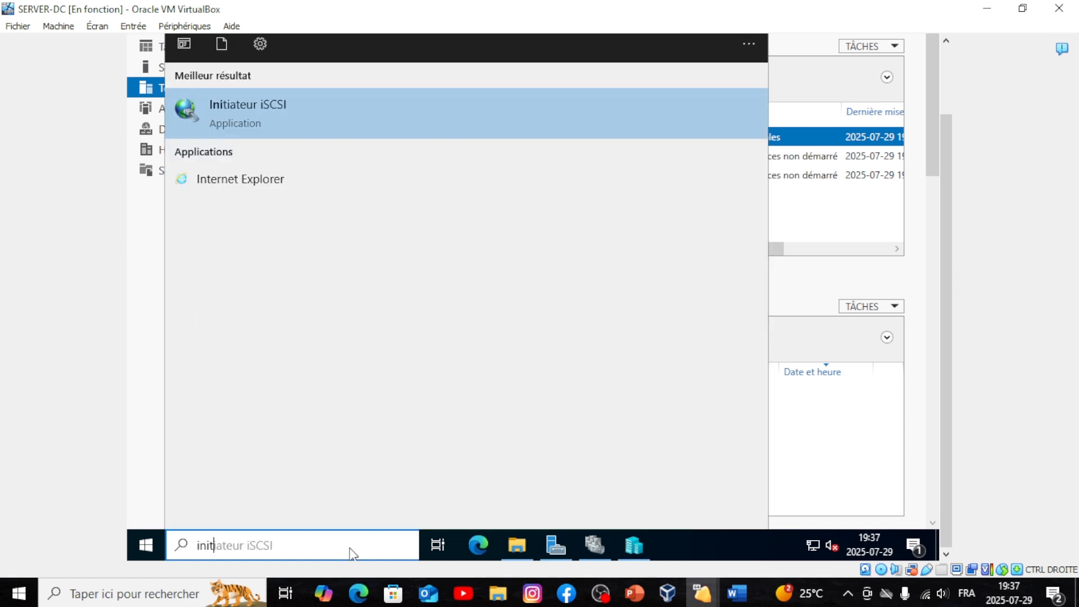
click(274, 119)
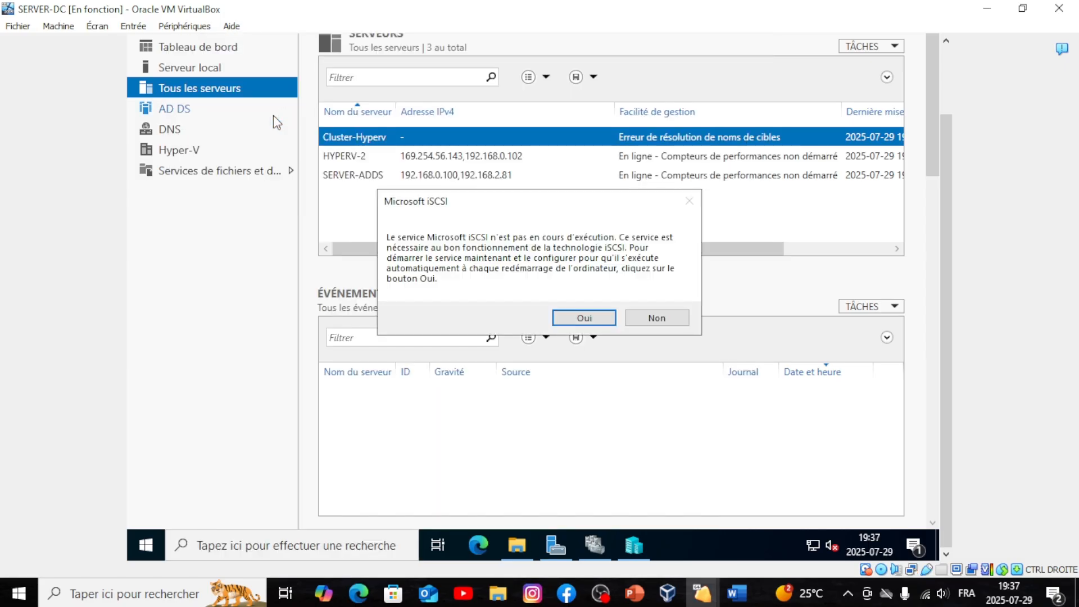
click(581, 318)
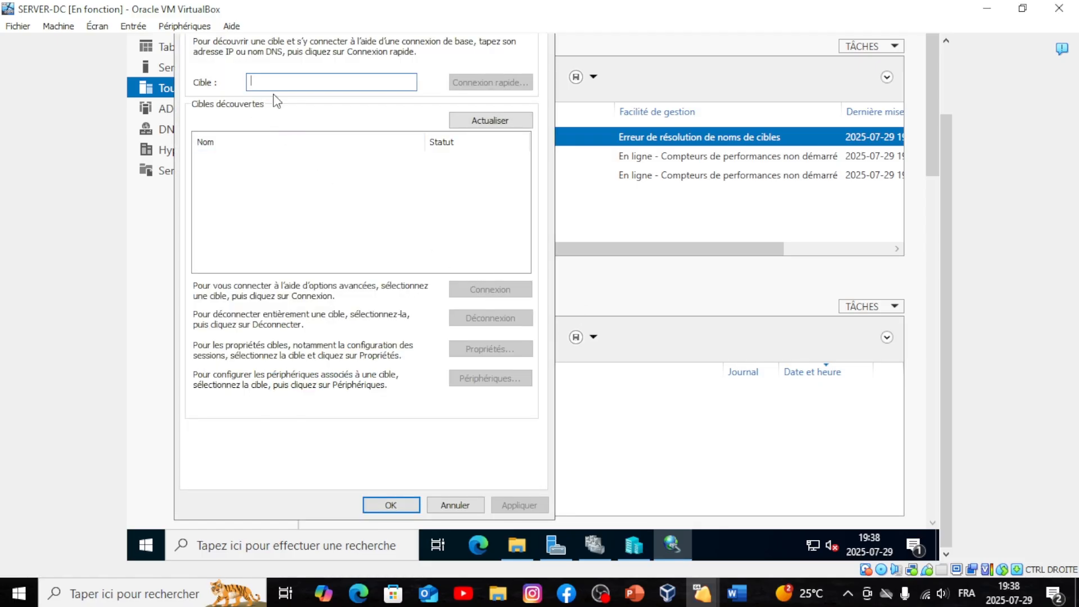
- Add the iSCSI target portal 192.168.0.101 on port 3260, consulting the Word guide Ajouter un cible iscsi.docx for the procedure
click(748, 596)
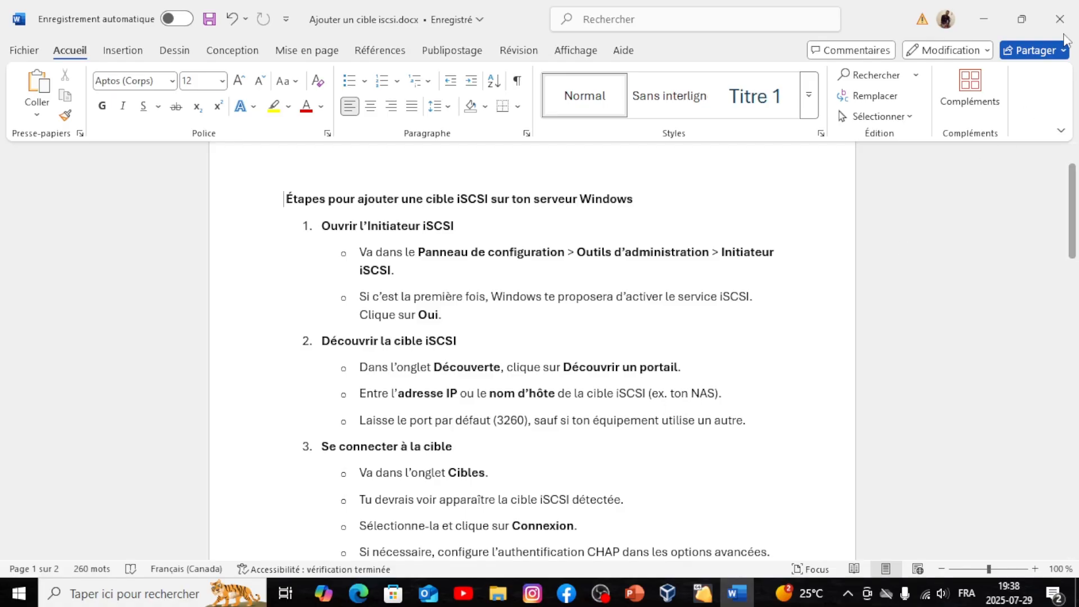
click(983, 19)
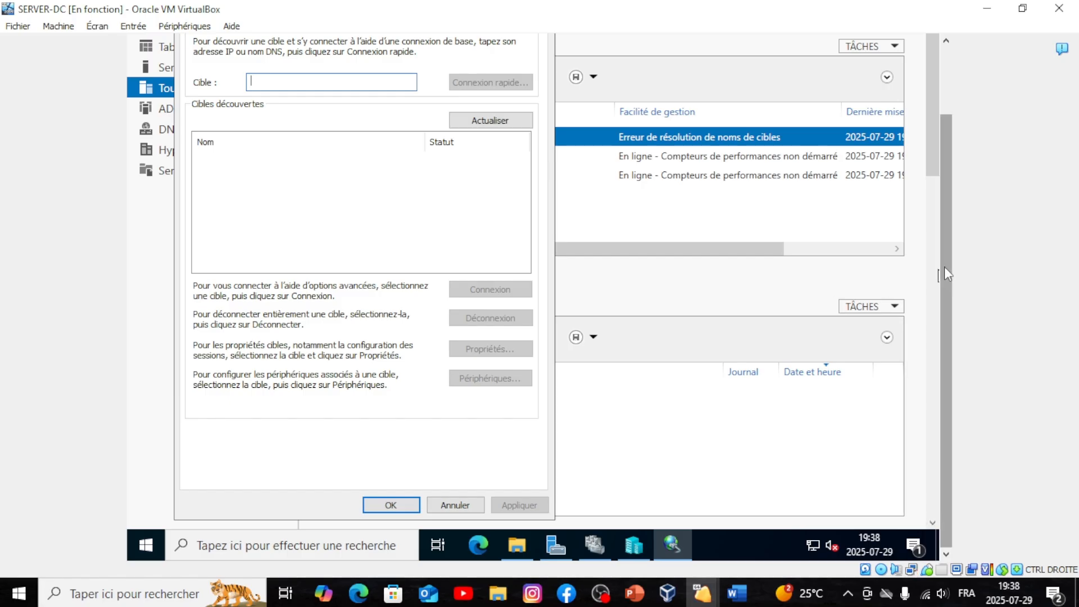
drag(946, 266, 952, 201)
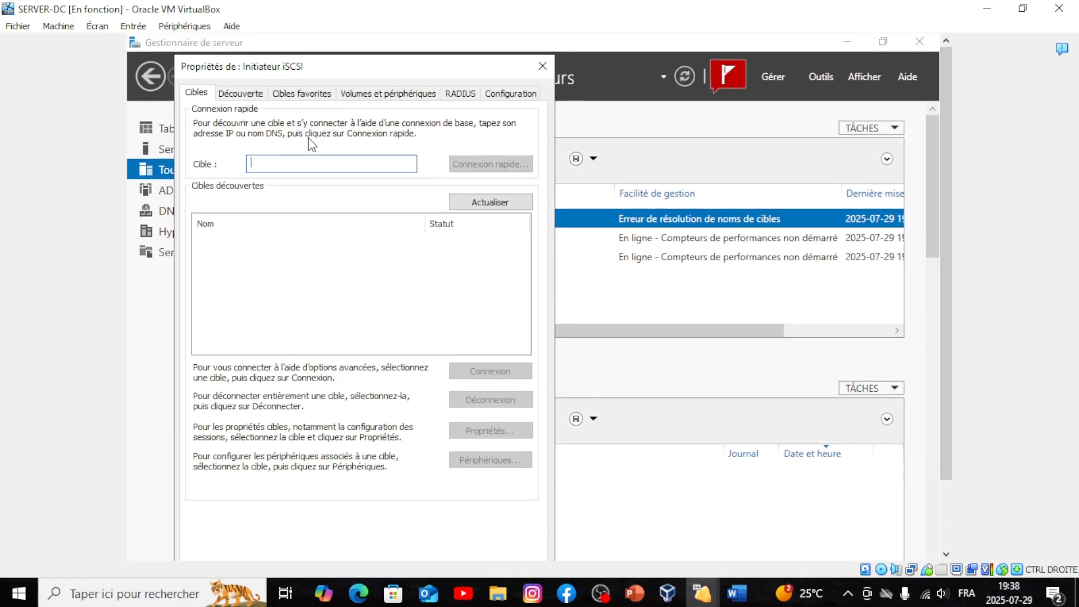
click(245, 93)
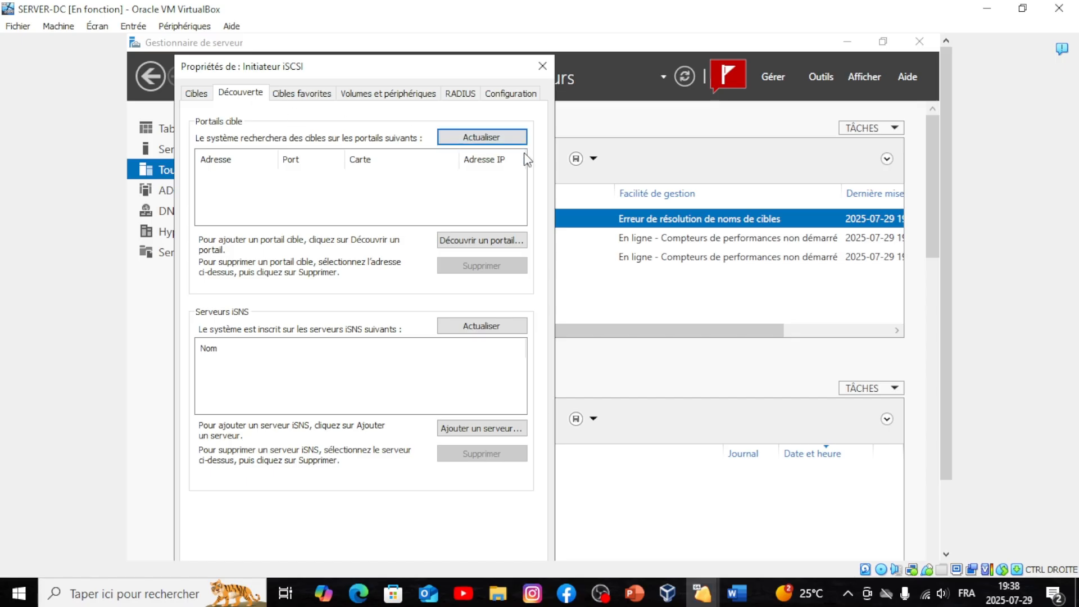
click(478, 242)
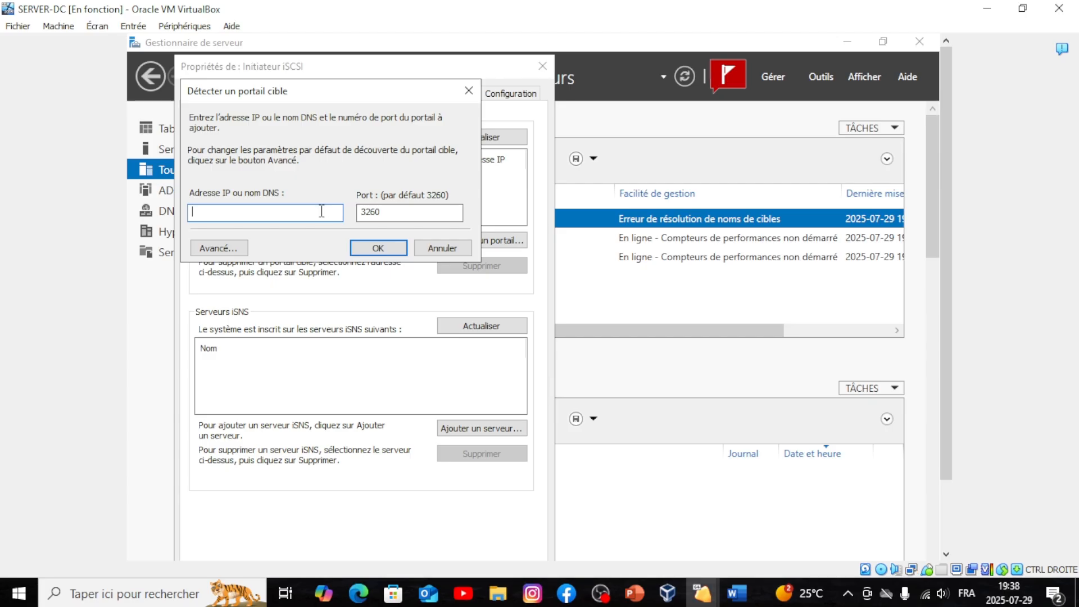
text(192.168.0.101)
click(376, 248)
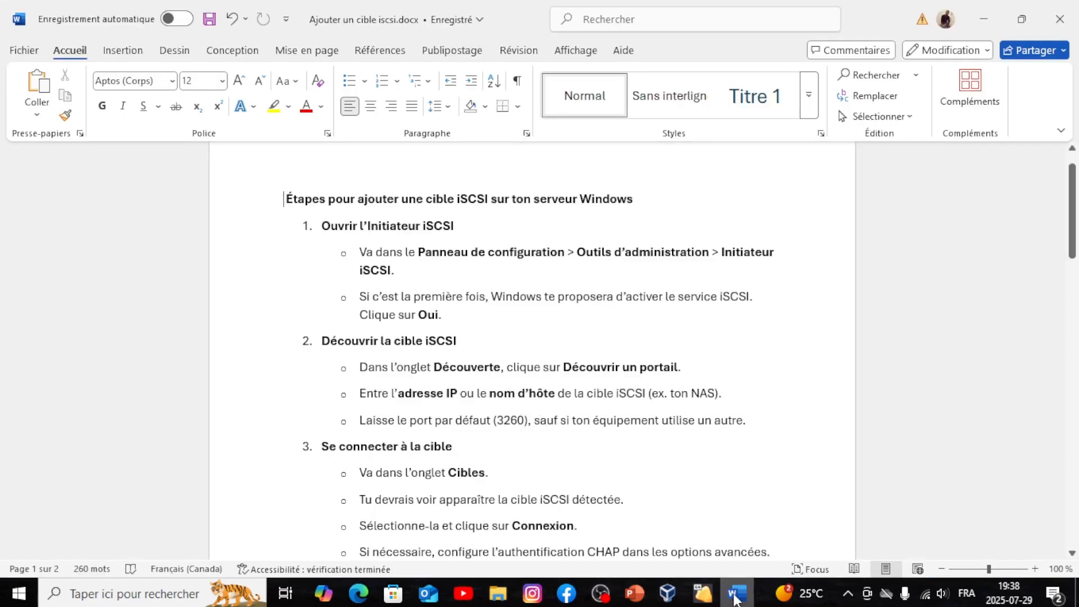
click(737, 593)
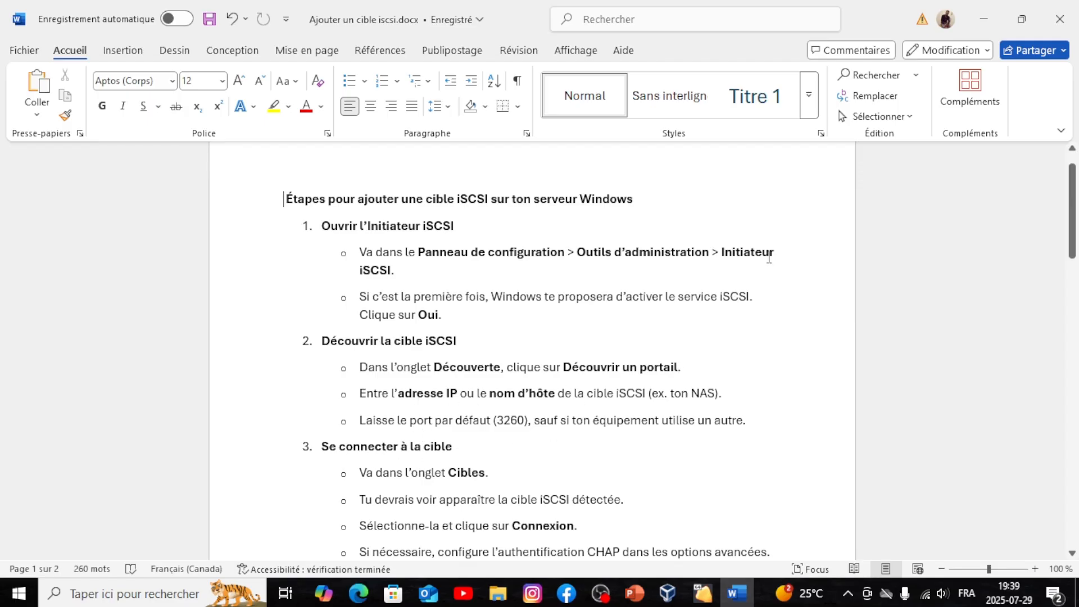
click(977, 26)
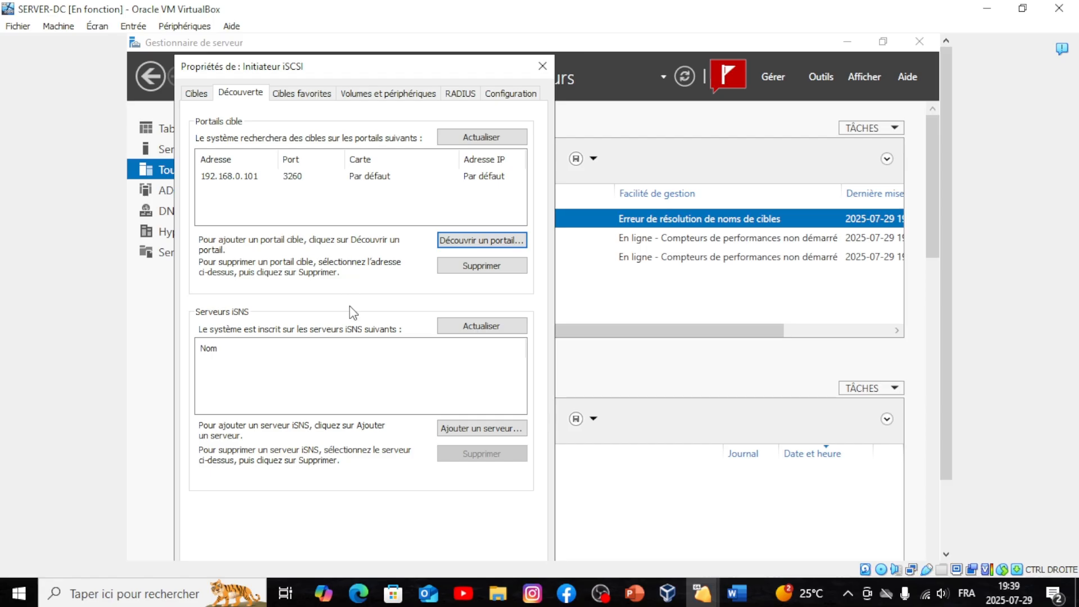
click(490, 328)
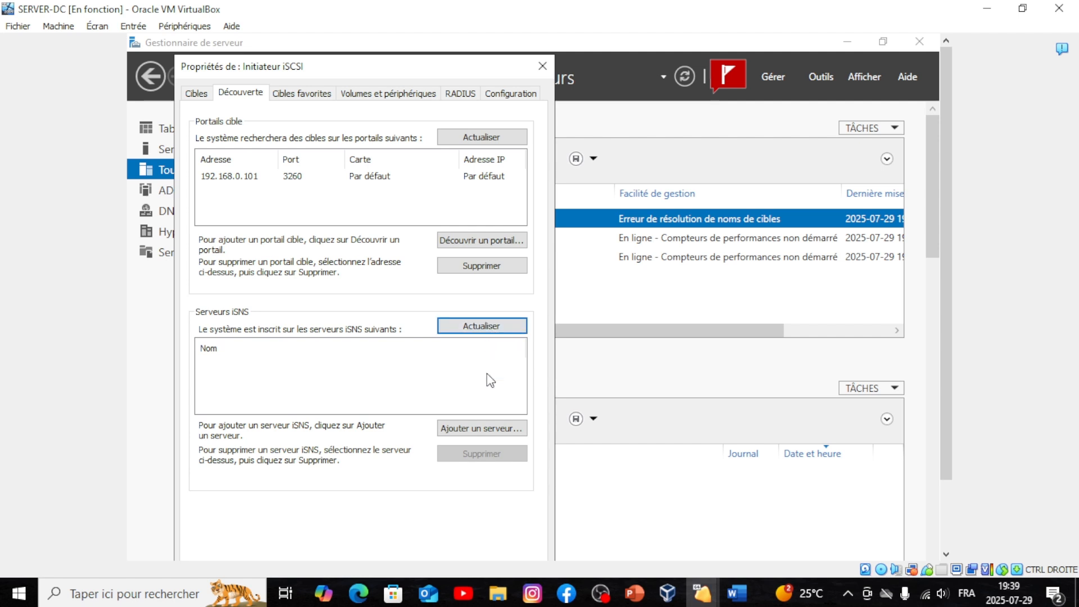
click(478, 432)
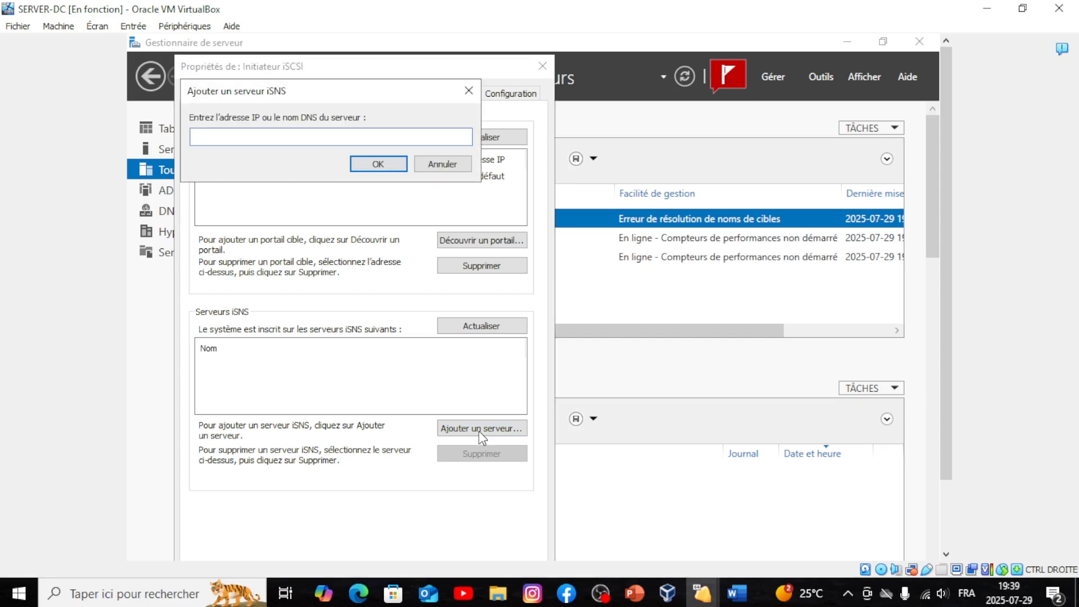
click(468, 91)
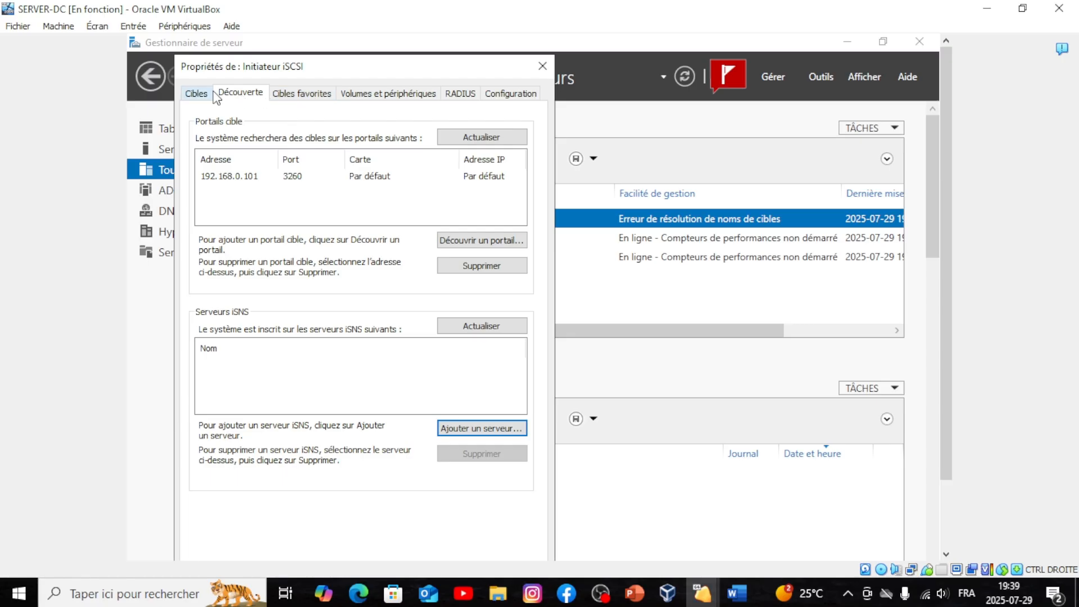
click(196, 95)
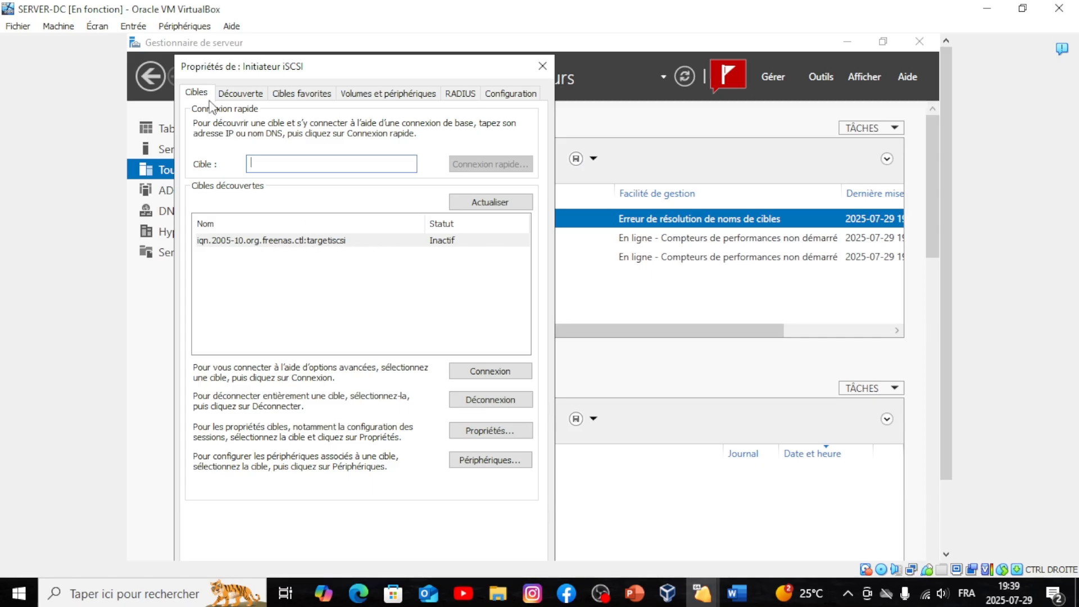
click(242, 94)
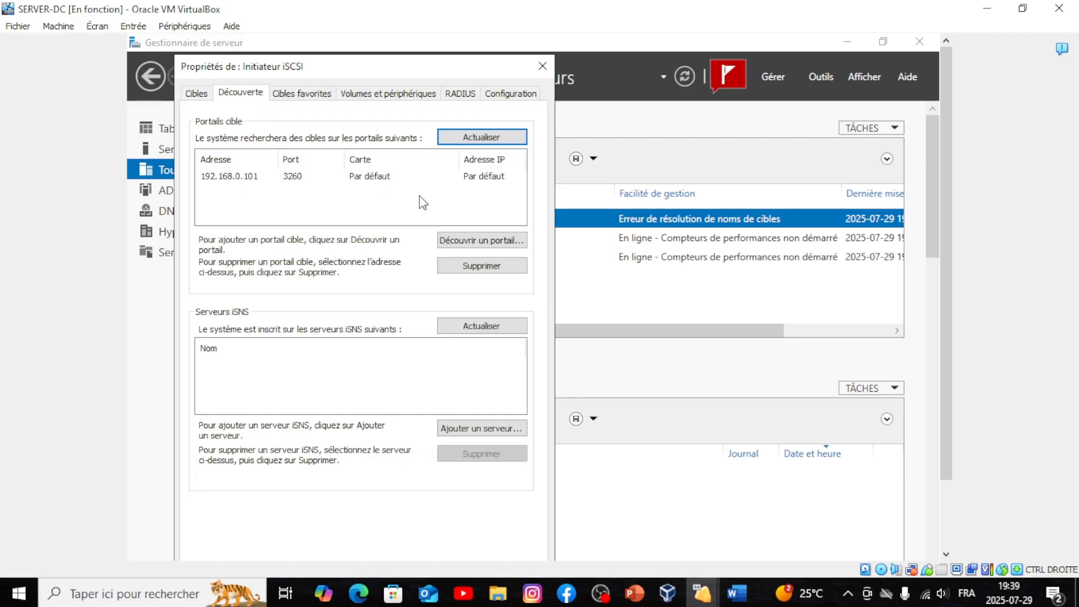
click(481, 242)
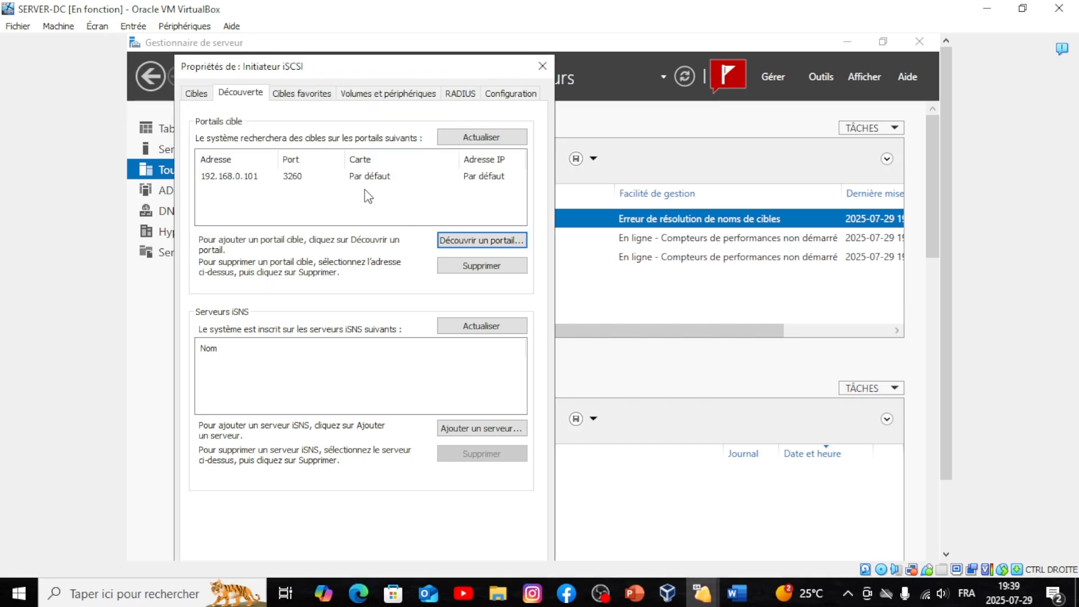
- Refresh the discovered targets and connect to iqn.2005-10.org.freenas.ctl:targetiscsi, keeping it in the favourite targets
click(196, 96)
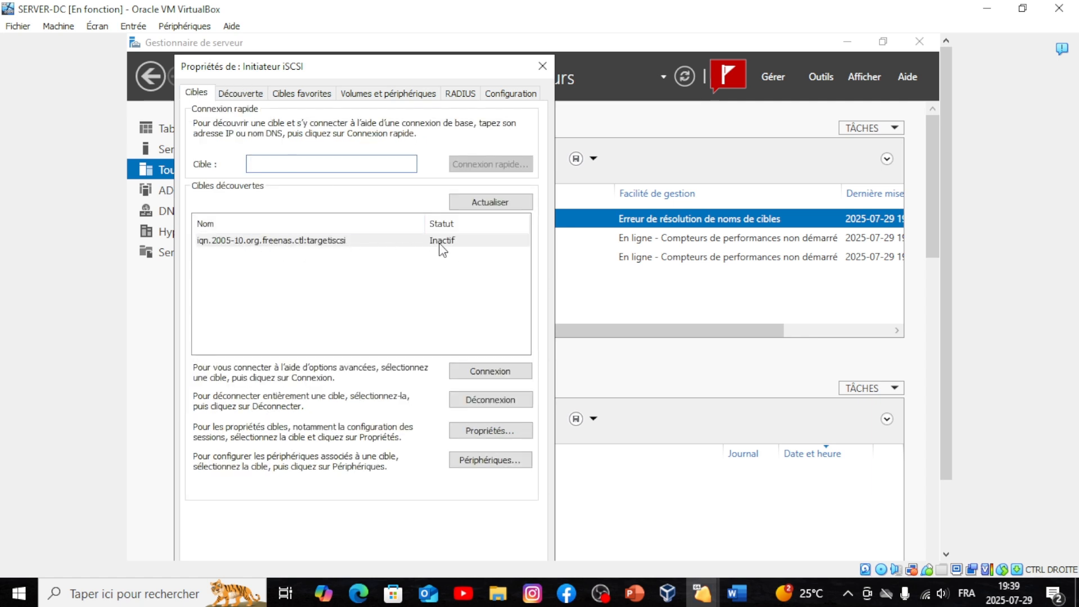
click(487, 203)
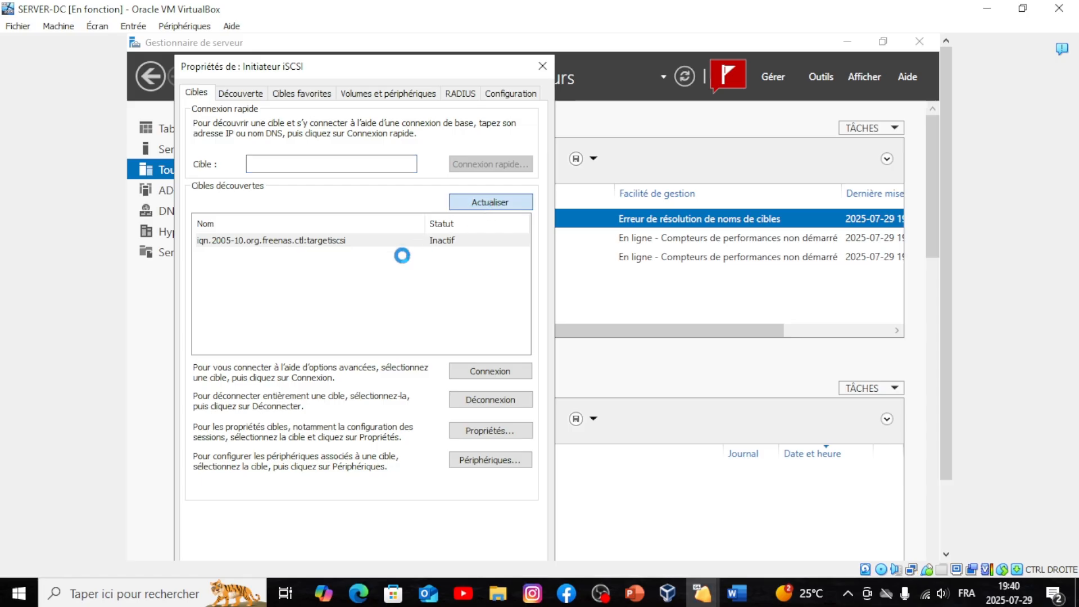
click(326, 244)
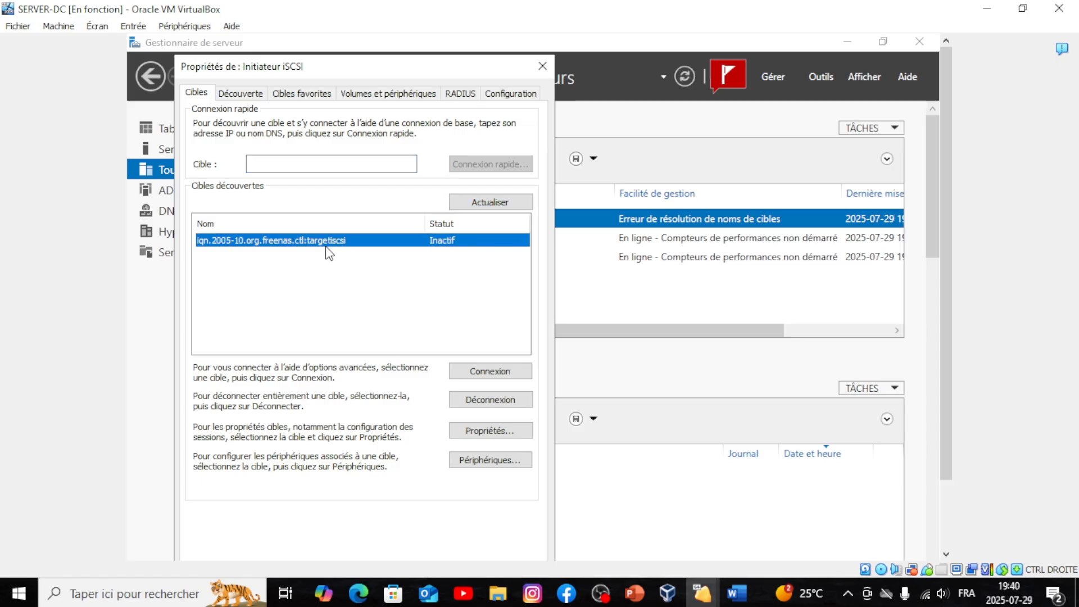
click(502, 374)
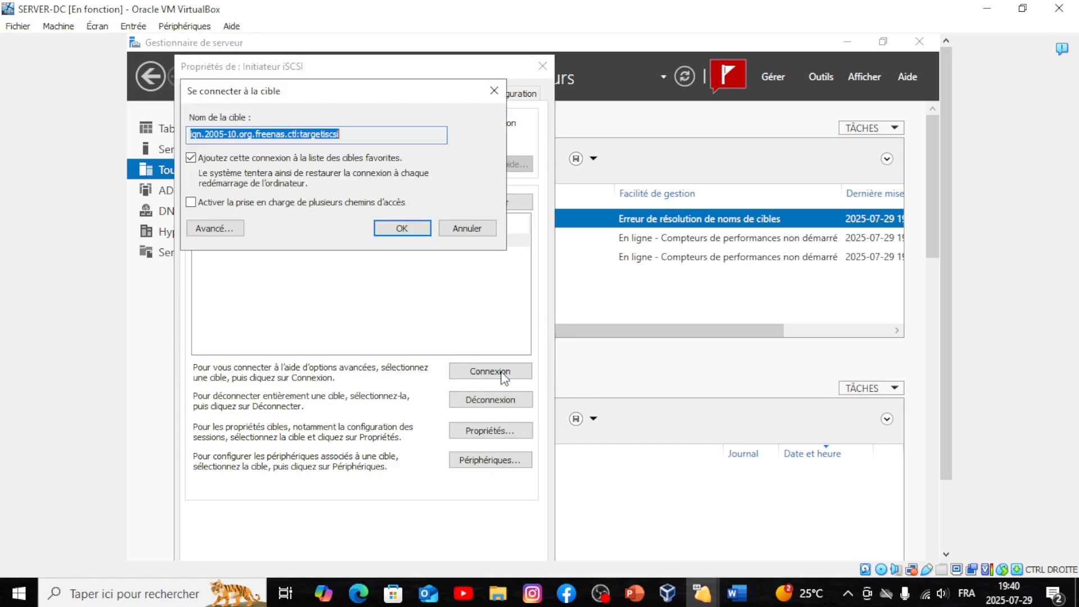
click(401, 231)
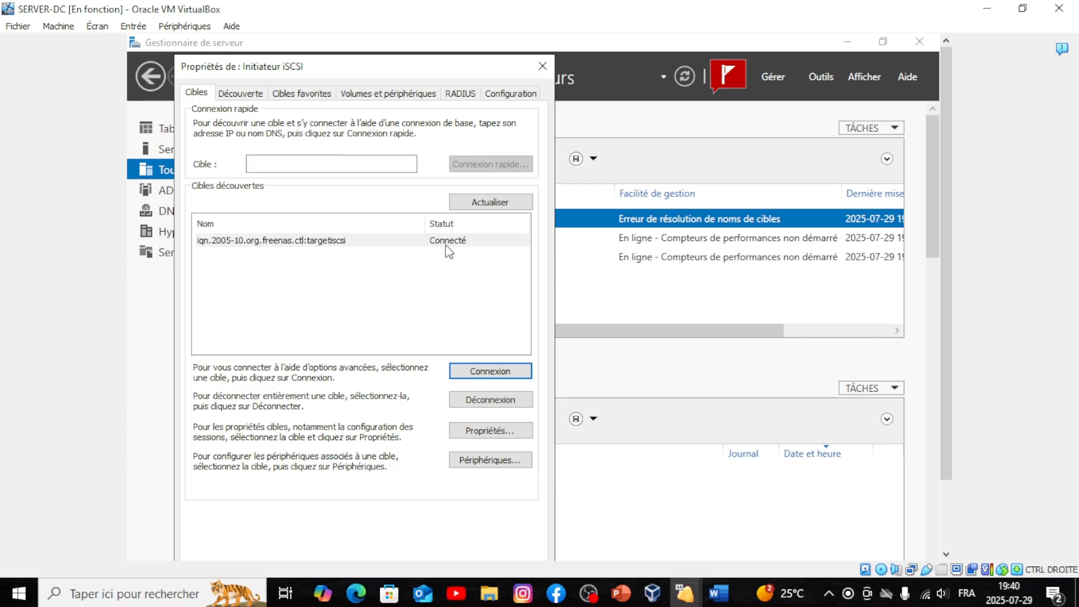
- Read the Word guide's instructions for connecting to the target and bringing the iSCSI disk online, and return to SERVER-DC
click(717, 599)
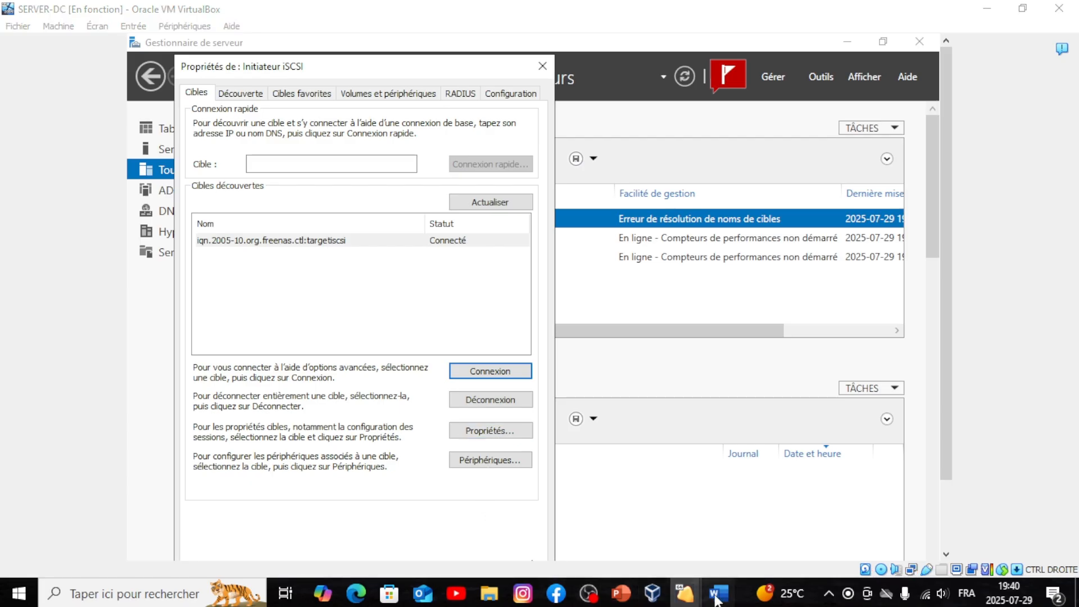
scroll(579, 464, down, 3)
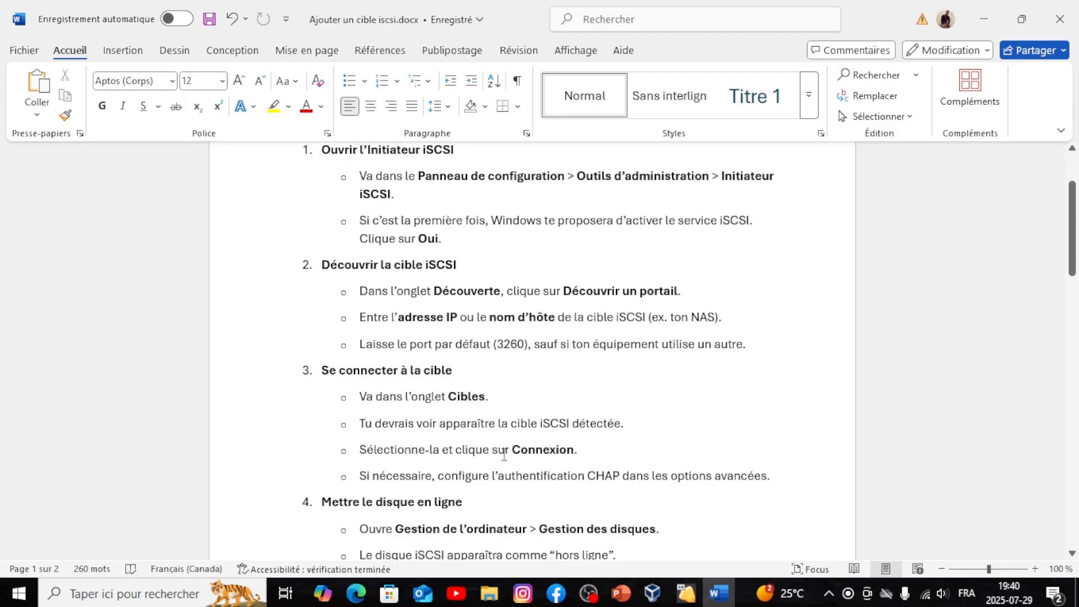
scroll(567, 453, down, 1)
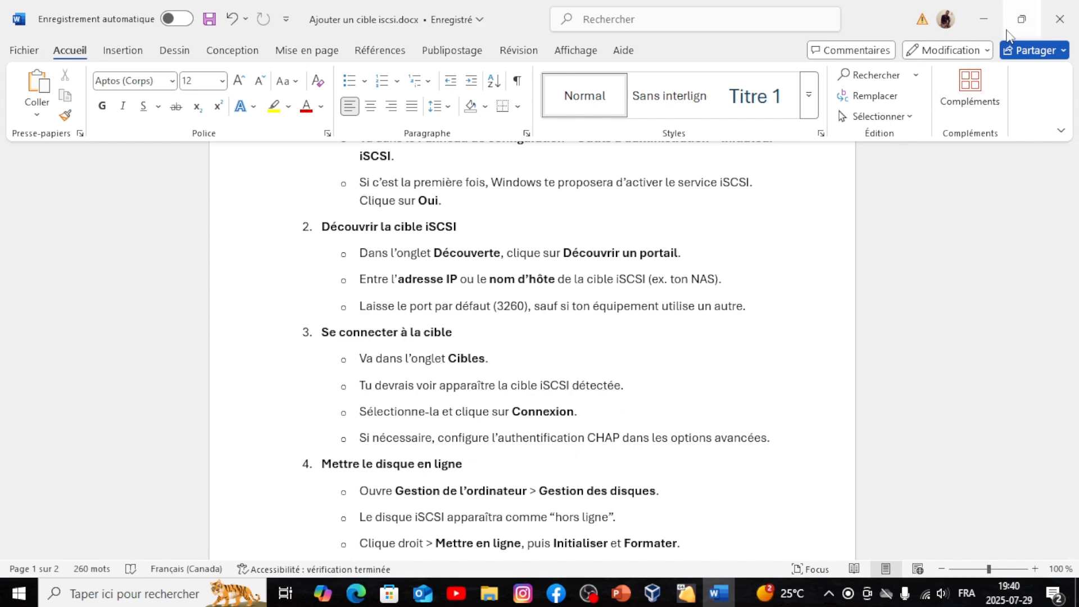
click(991, 22)
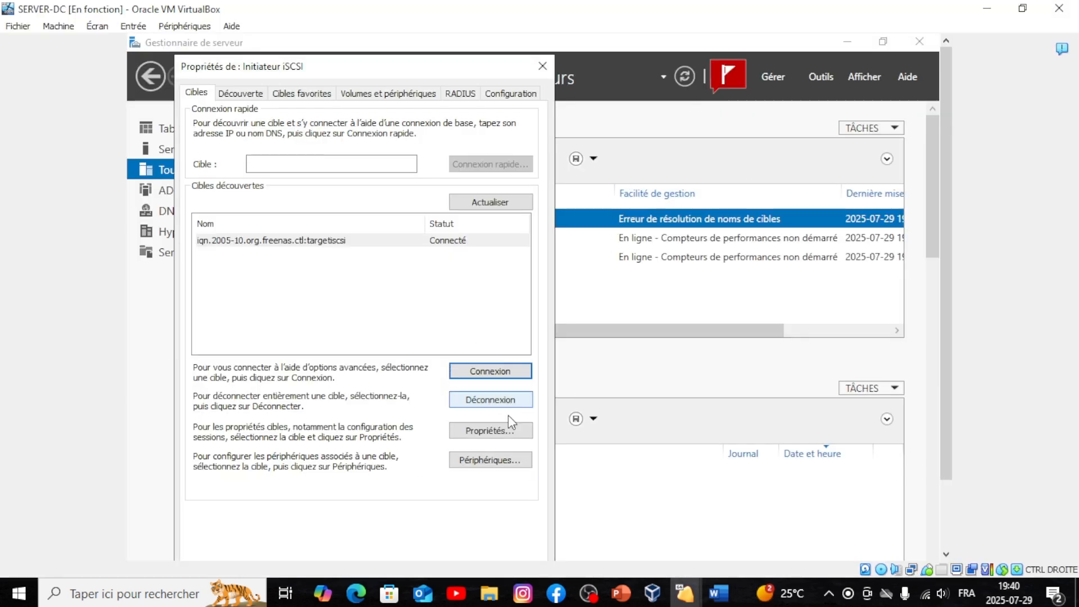
- Confirm and close the iSCSI initiator properties on SERVER-DC, and reread the Word guide's section on bringing the disk online
drag(942, 339, 941, 406)
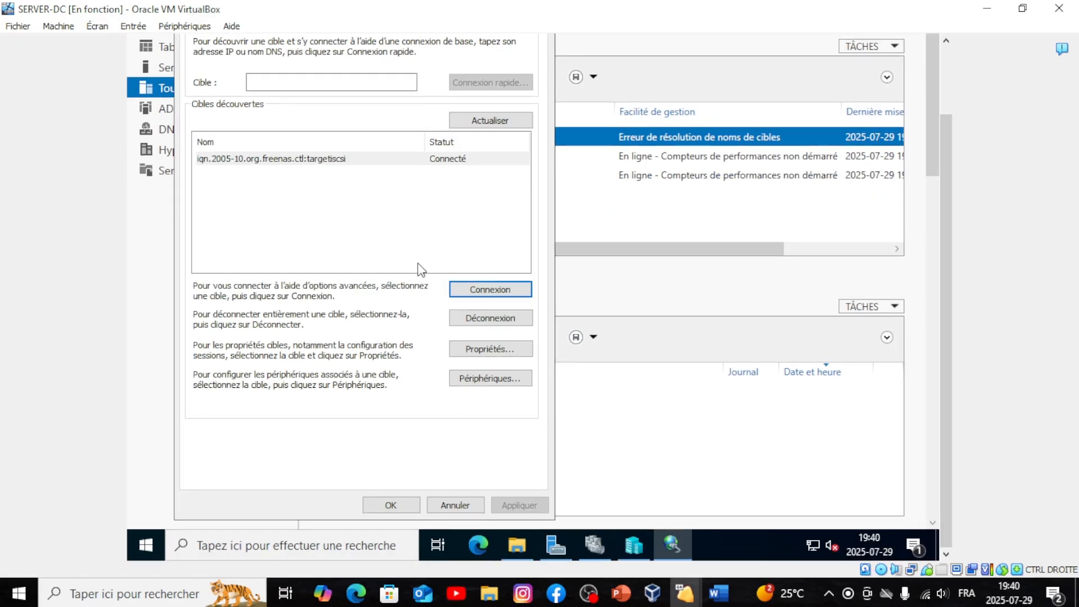
click(407, 515)
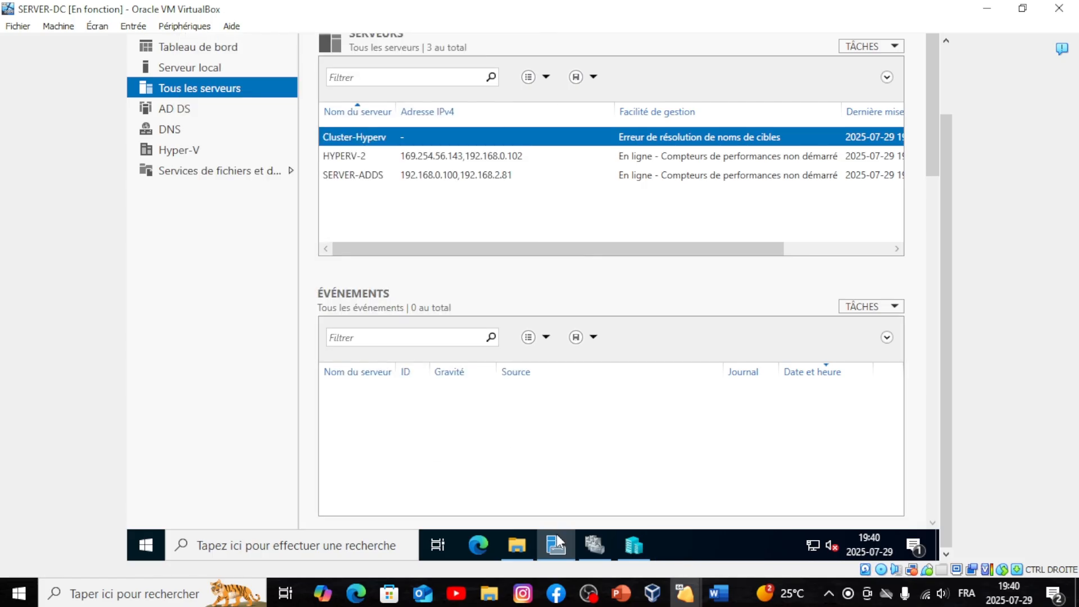
click(721, 593)
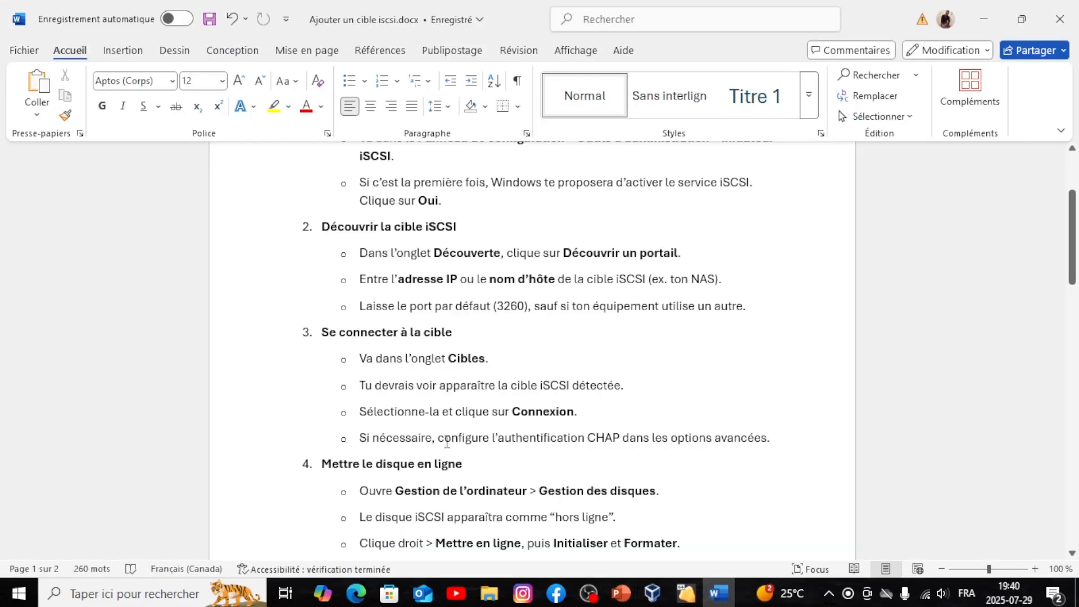
scroll(466, 463, down, 1)
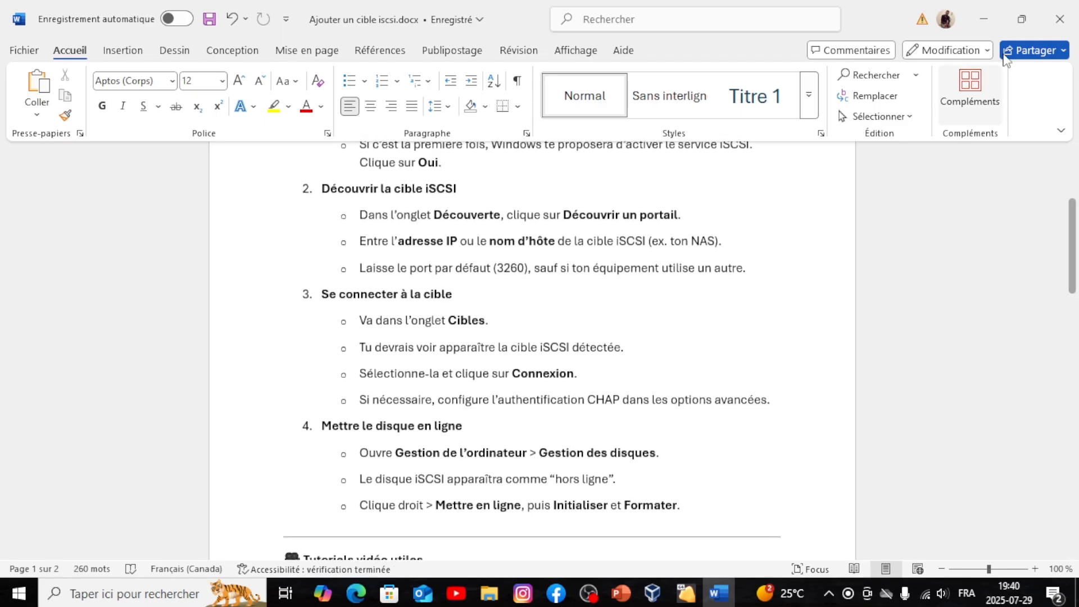
click(988, 26)
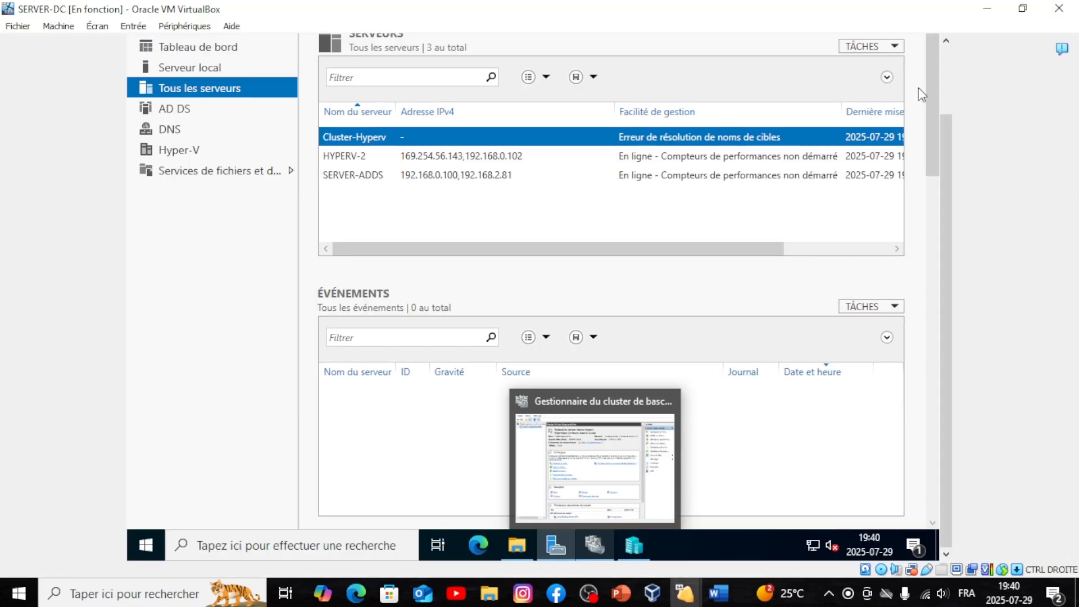
- Open Disk Management on SERVER-DC, check that the iSCSI disk is listed, and close it again
click(277, 549)
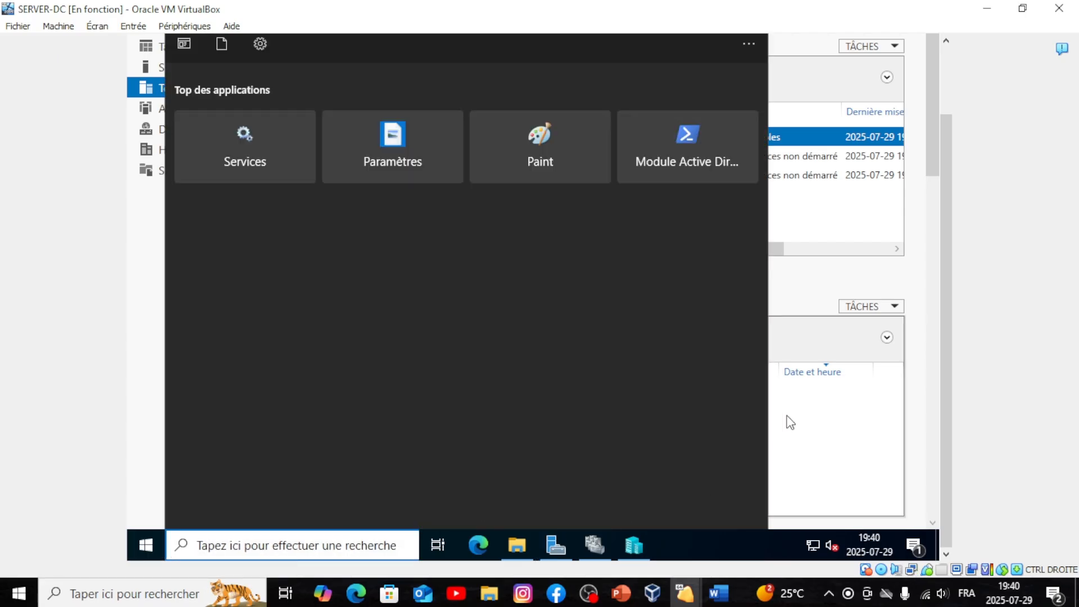
click(791, 423)
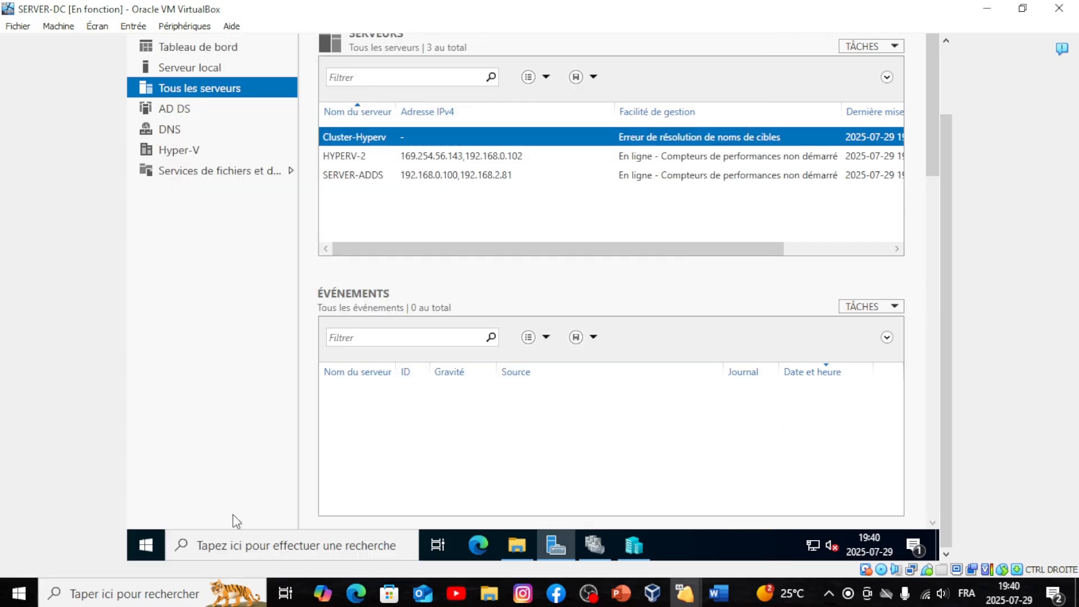
right_click(137, 546)
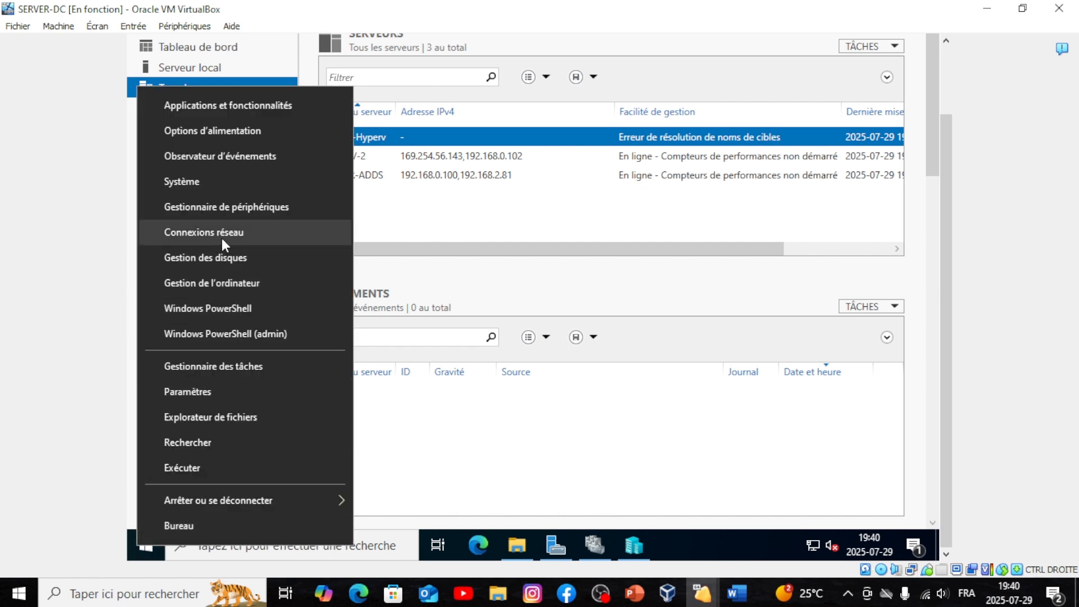
click(224, 258)
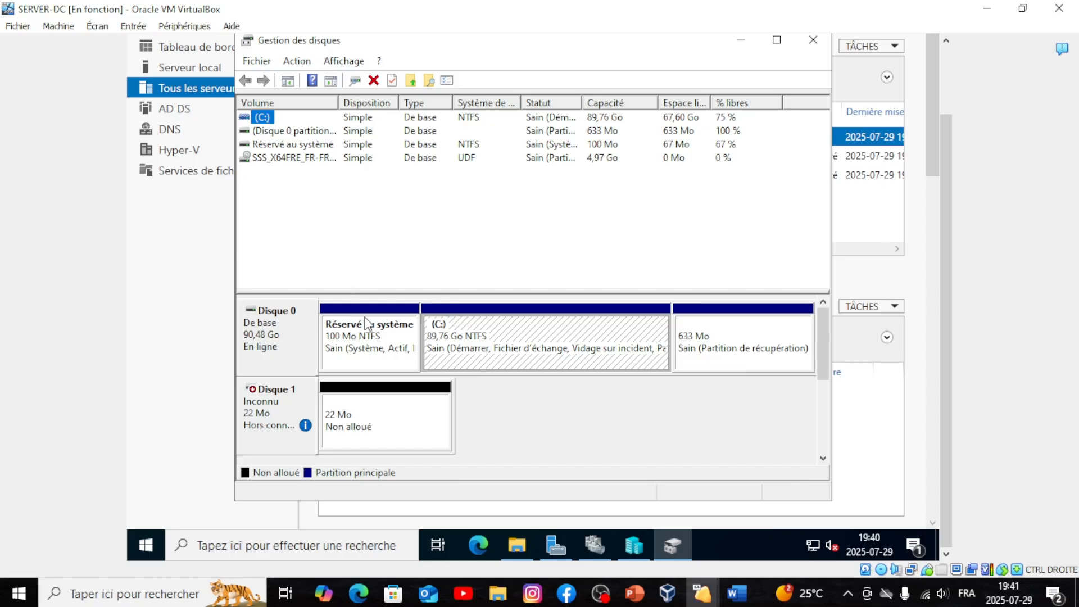
mouse_move(282, 426)
click(814, 42)
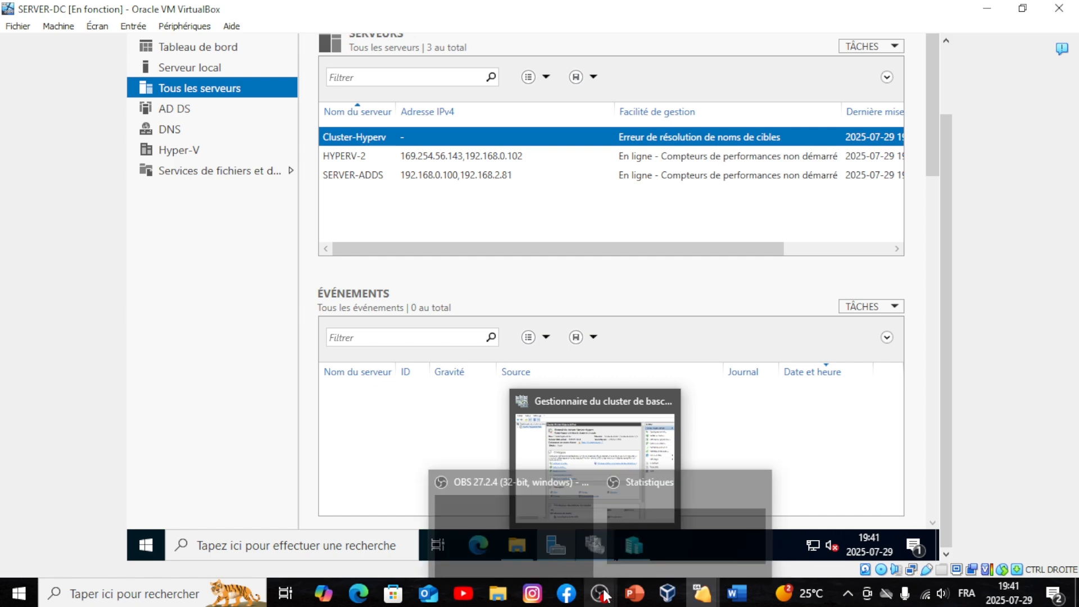
- Switch to the Hyperv-2 virtual machine and unlock its session with the administrator account password
mouse_move(699, 594)
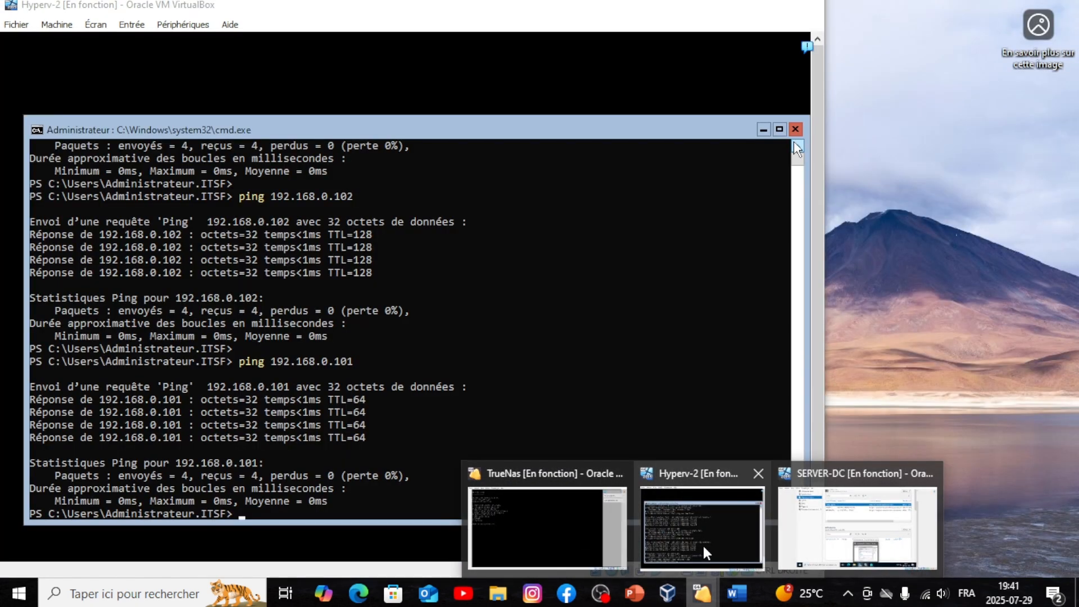
click(703, 544)
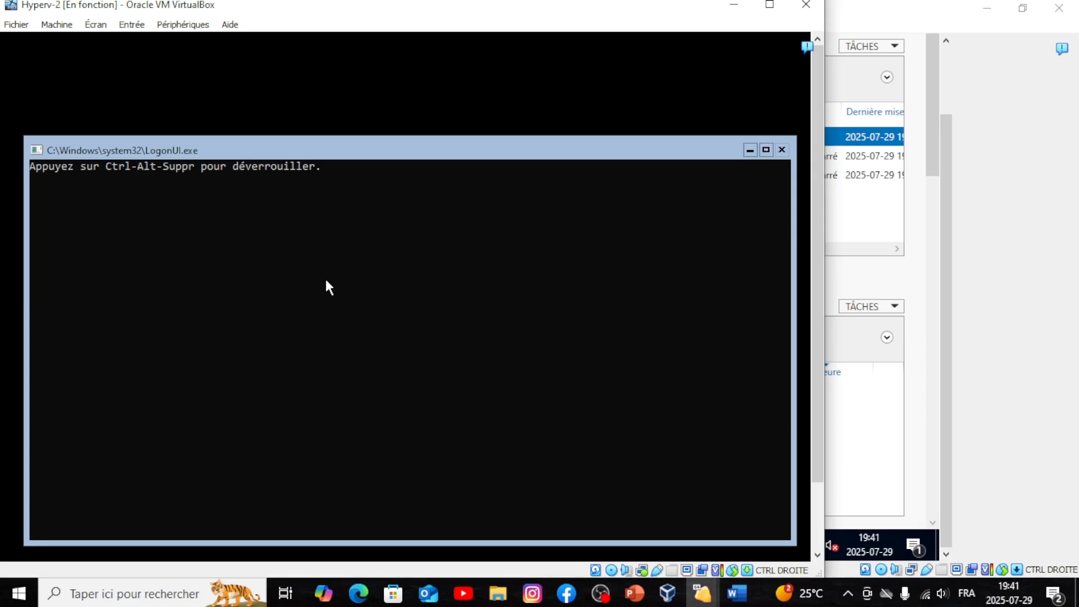
click(146, 24)
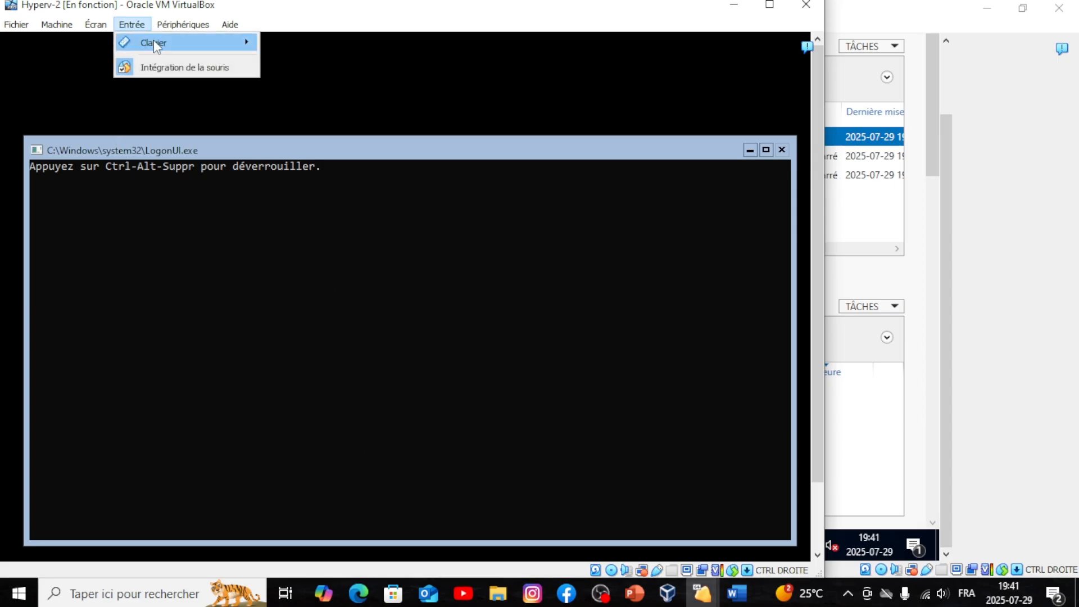
mouse_move(155, 45)
click(292, 82)
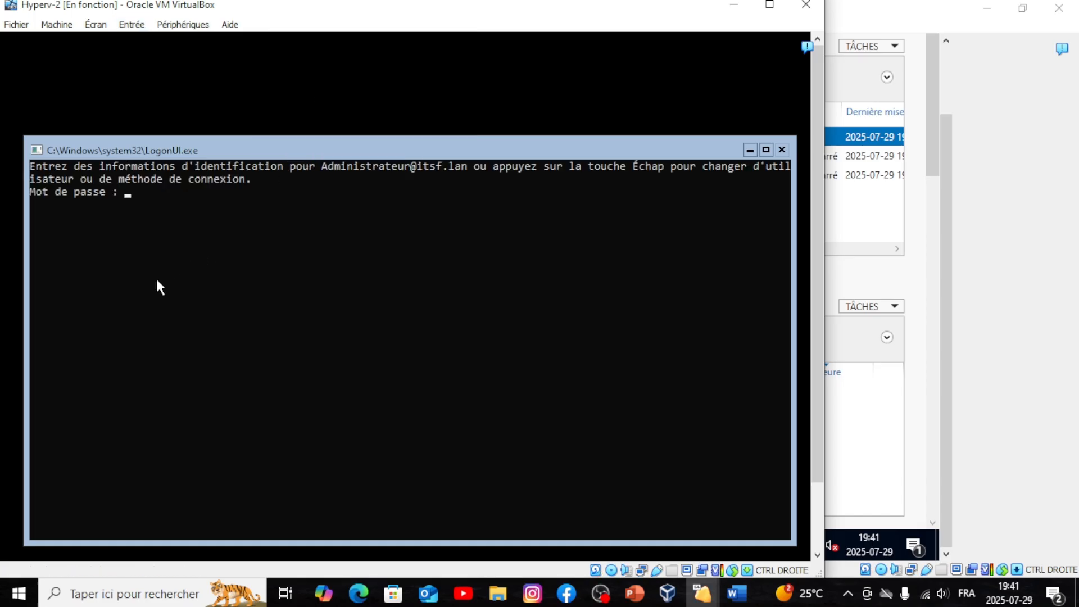
text(*********)
key(Return)
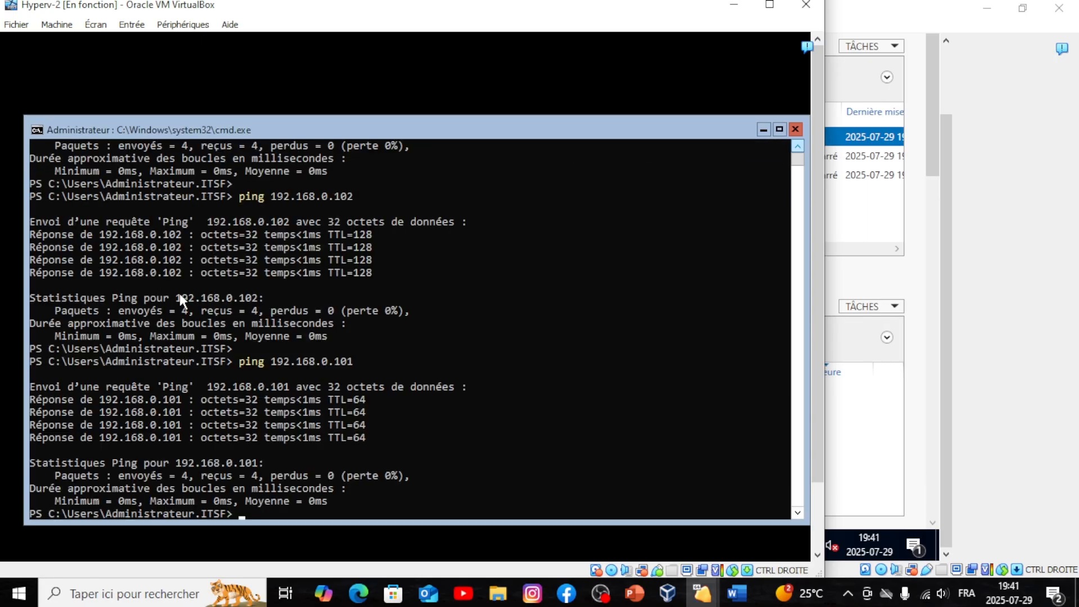
- Clear the PowerShell console on Hyperv-2 with cls
click(244, 508)
text(c)
text(ls)
key(Return)
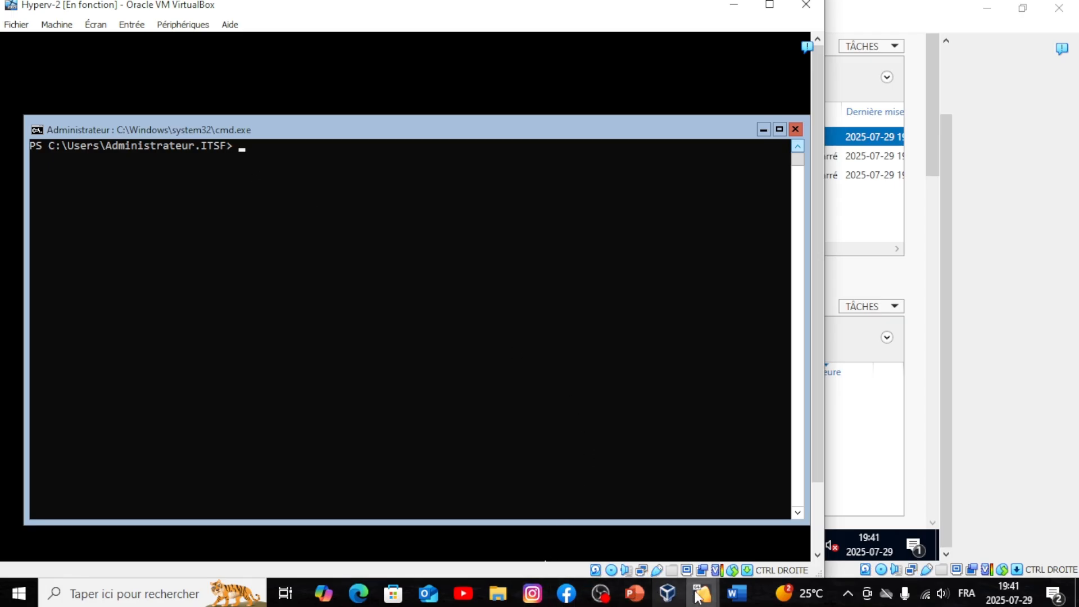
- Add item 5, "Powershell commande :" with iscsicpl beneath it, to the Word guide's procedure, save the document and return to Hyperv-2
click(748, 594)
scroll(573, 477, down, 6)
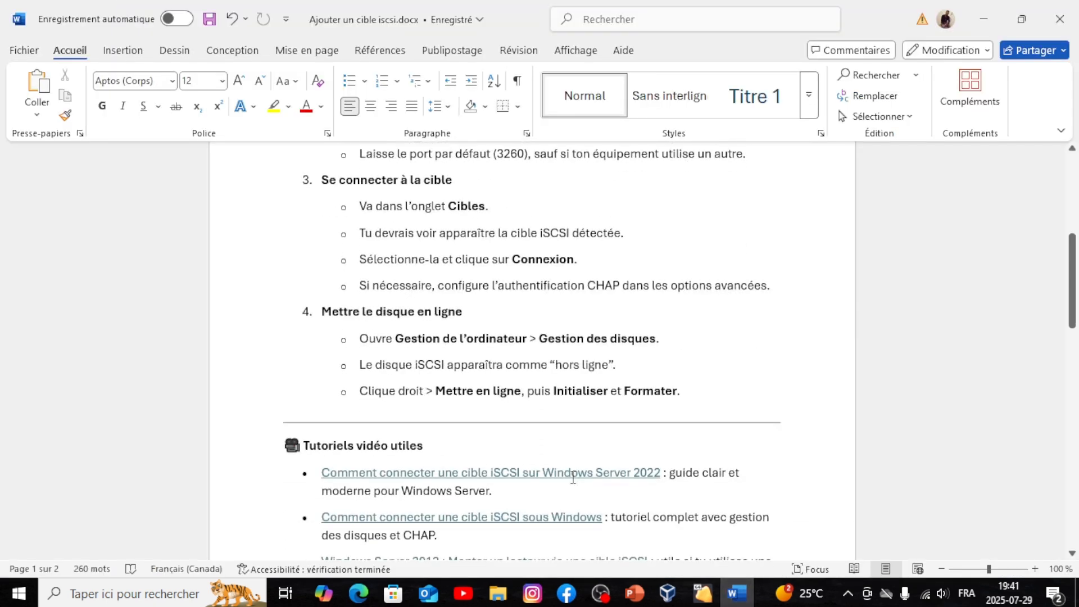
scroll(574, 476, up, 6)
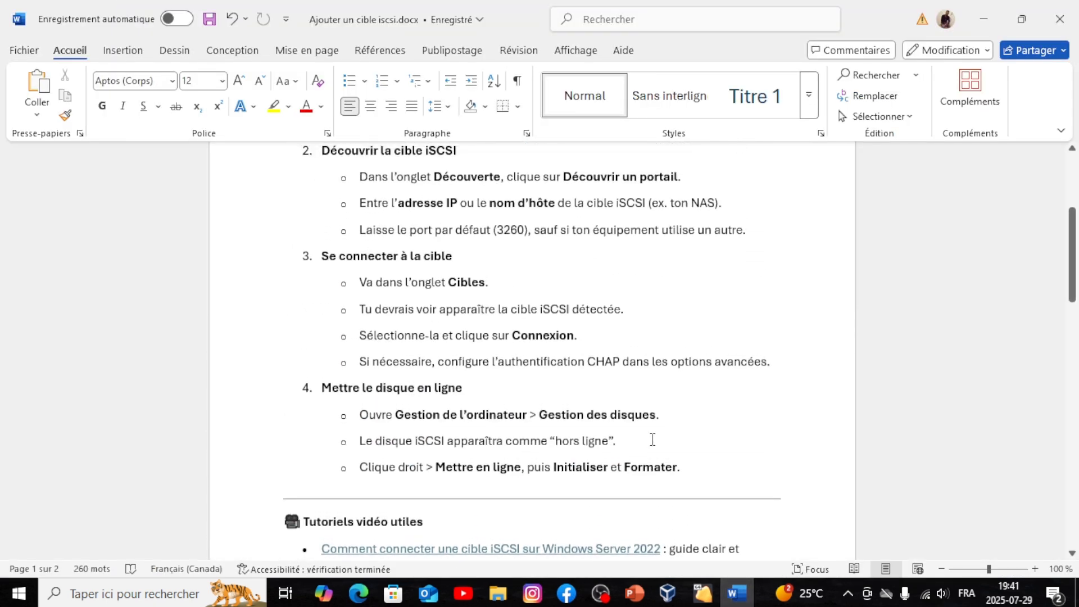
click(695, 471)
key(Return)
key(Return)
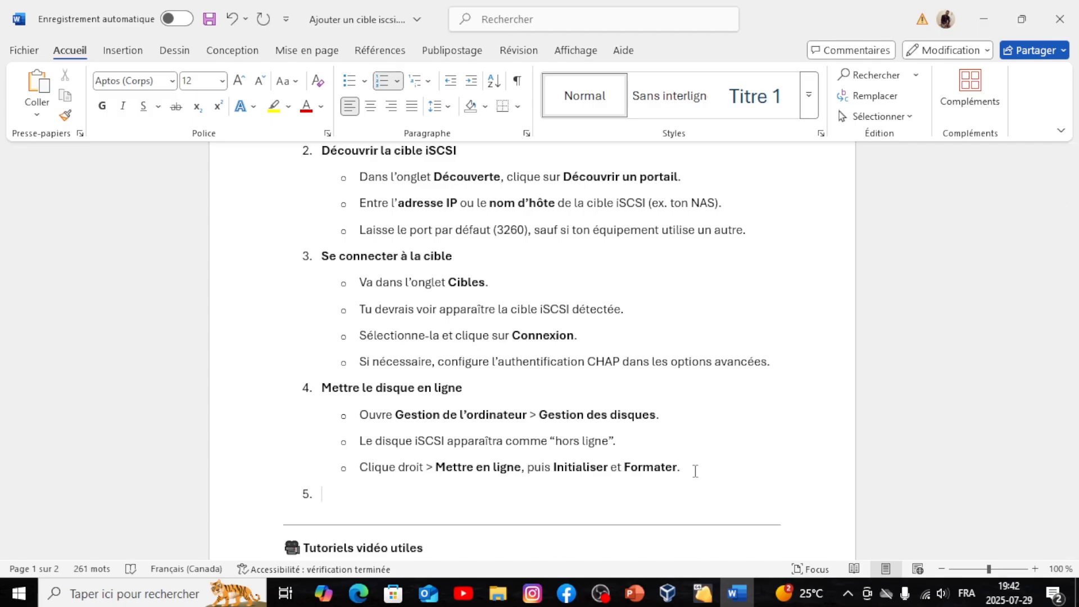
text(Powershell commande :)
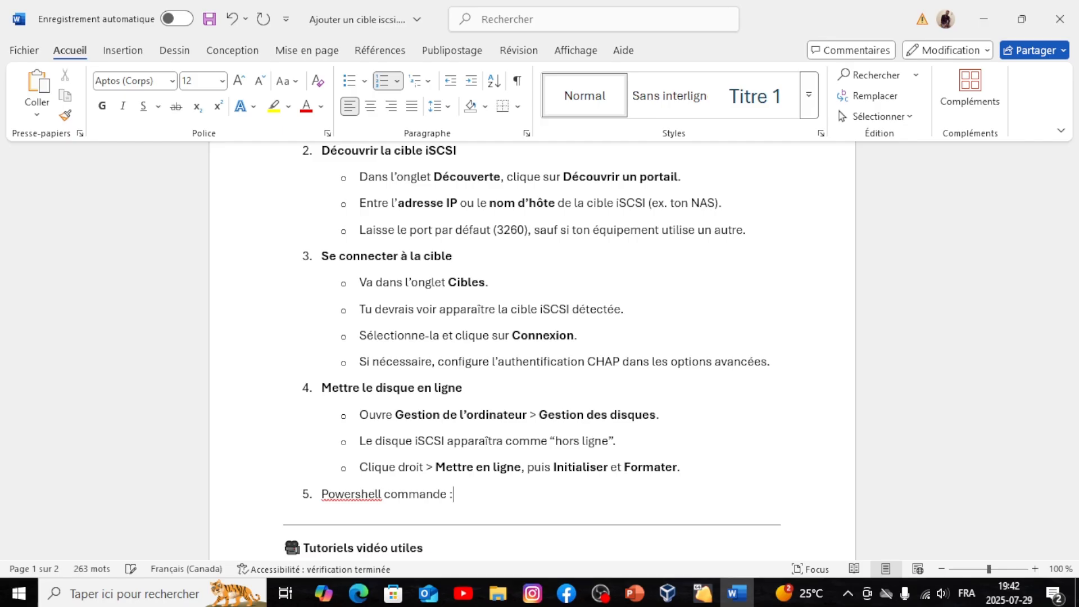
key(Return)
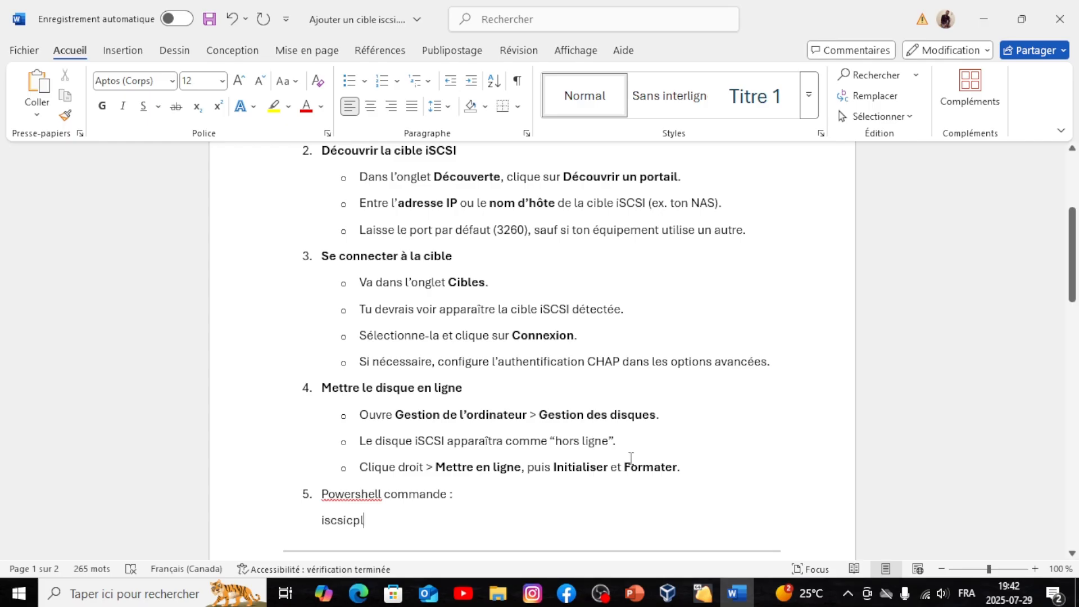
click(209, 20)
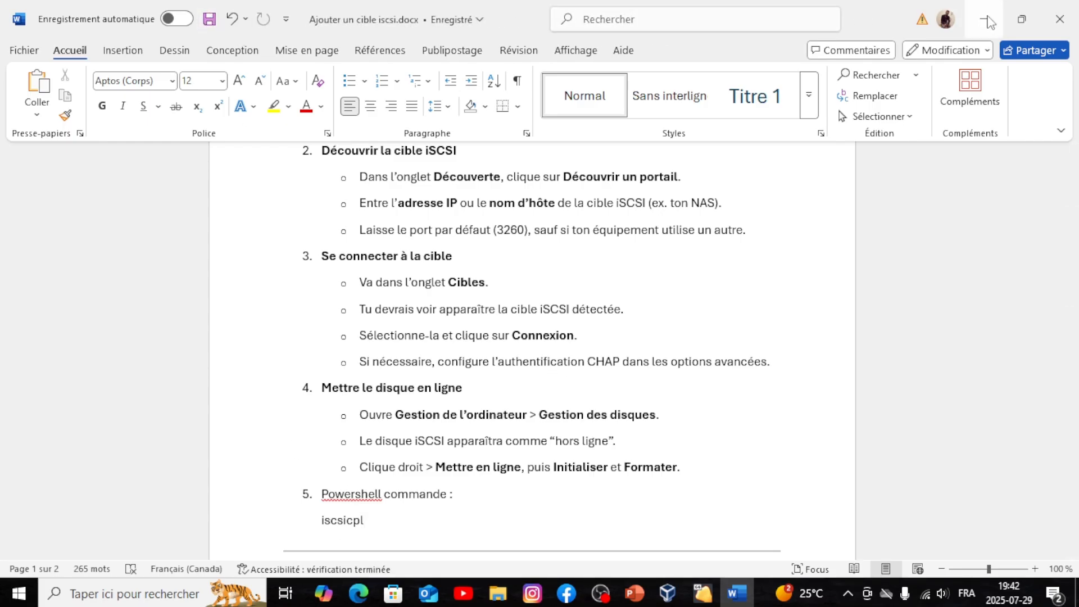
click(988, 19)
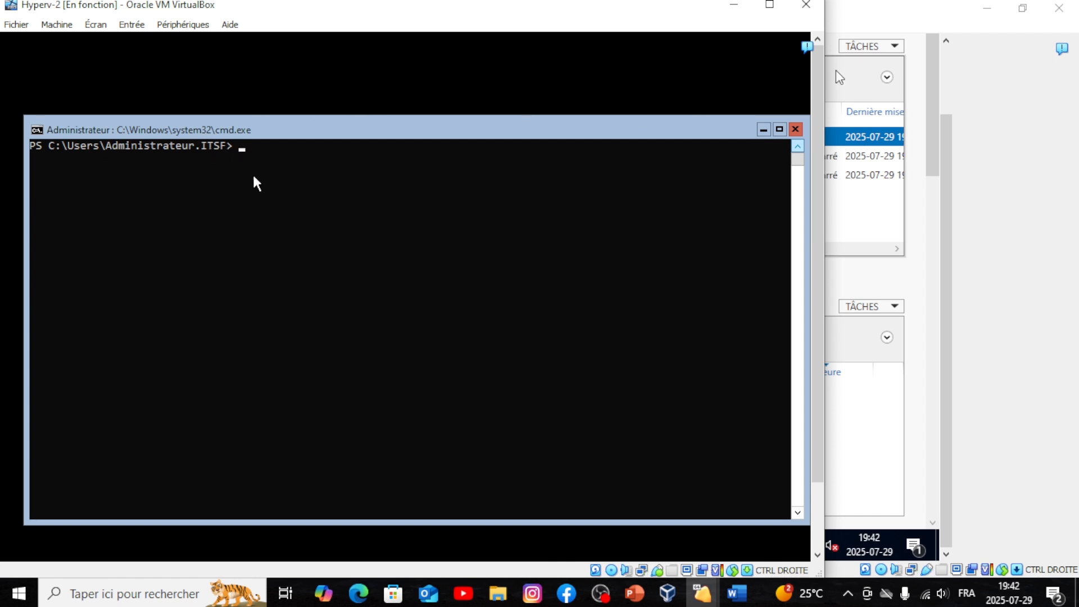
- Run iscsicpl on Hyperv-2 and start the Microsoft iSCSI service, set to run automatically at every restart
click(253, 153)
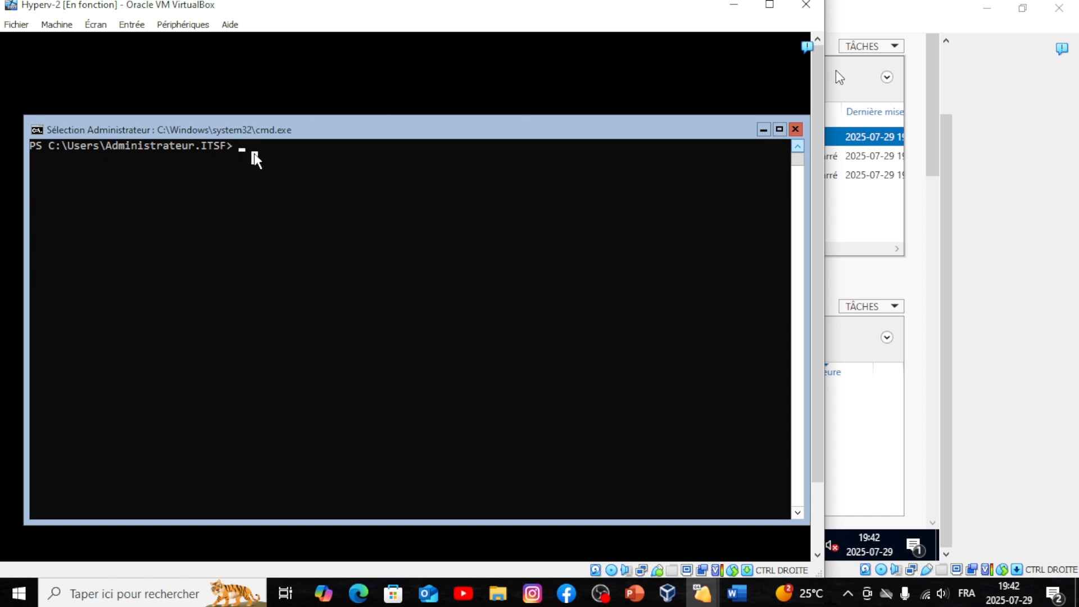
text(is)
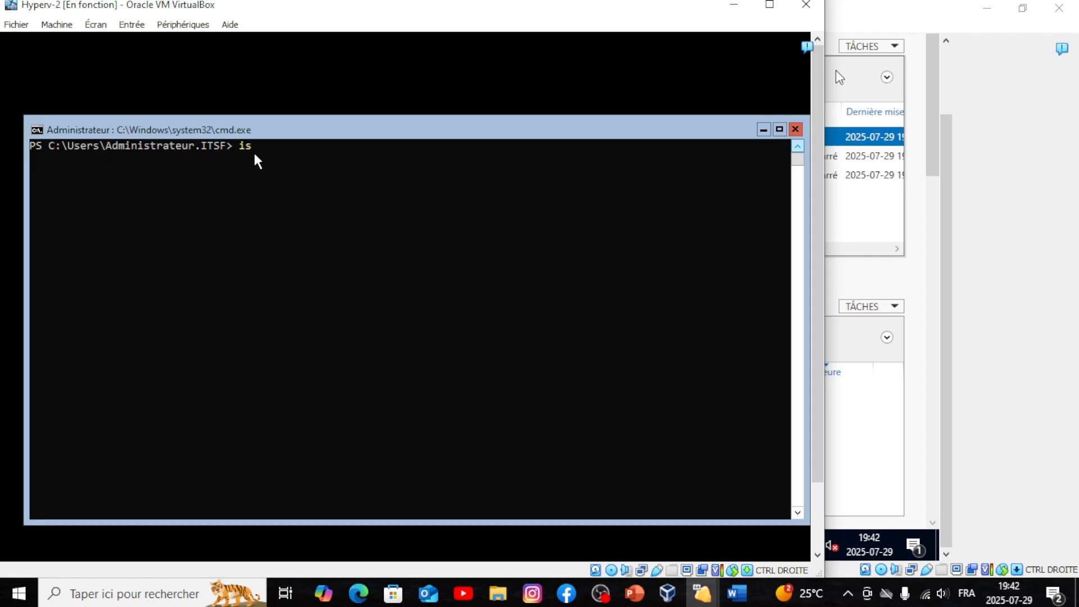
text(csi)
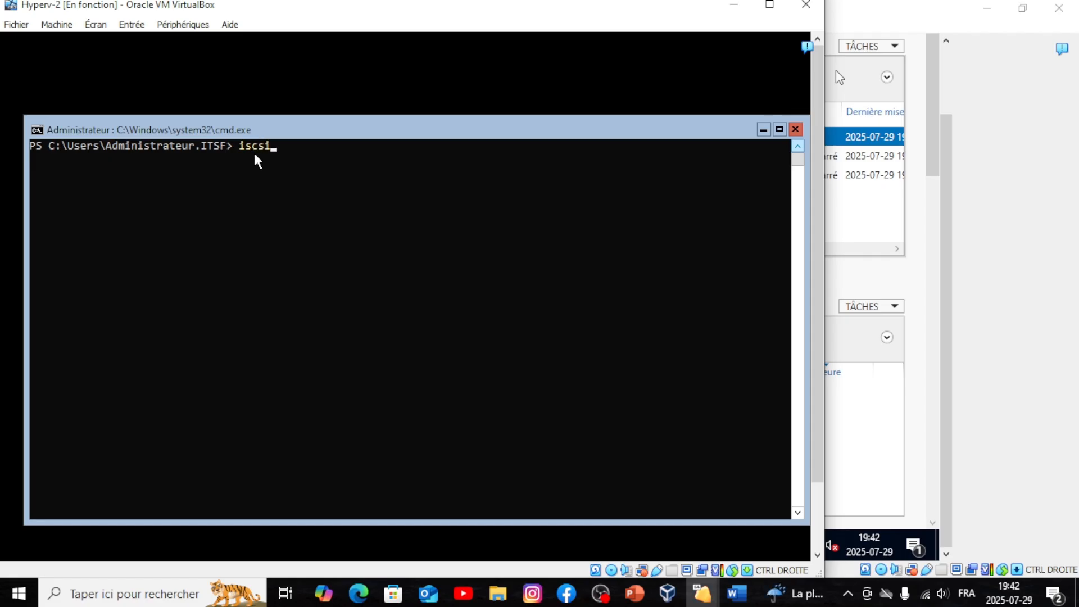
text(cpl)
key(Return)
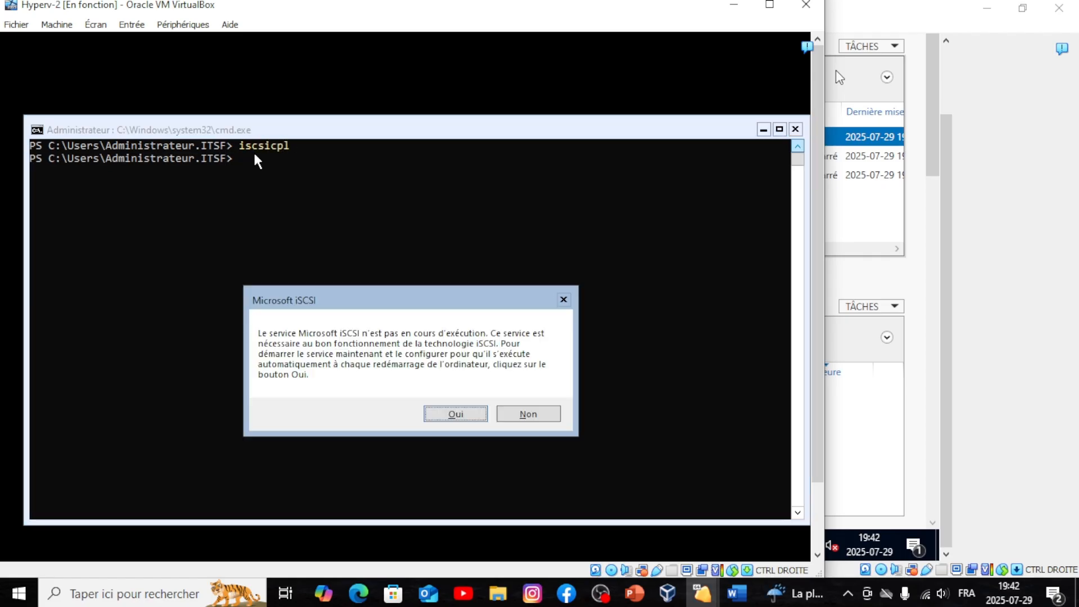
click(453, 413)
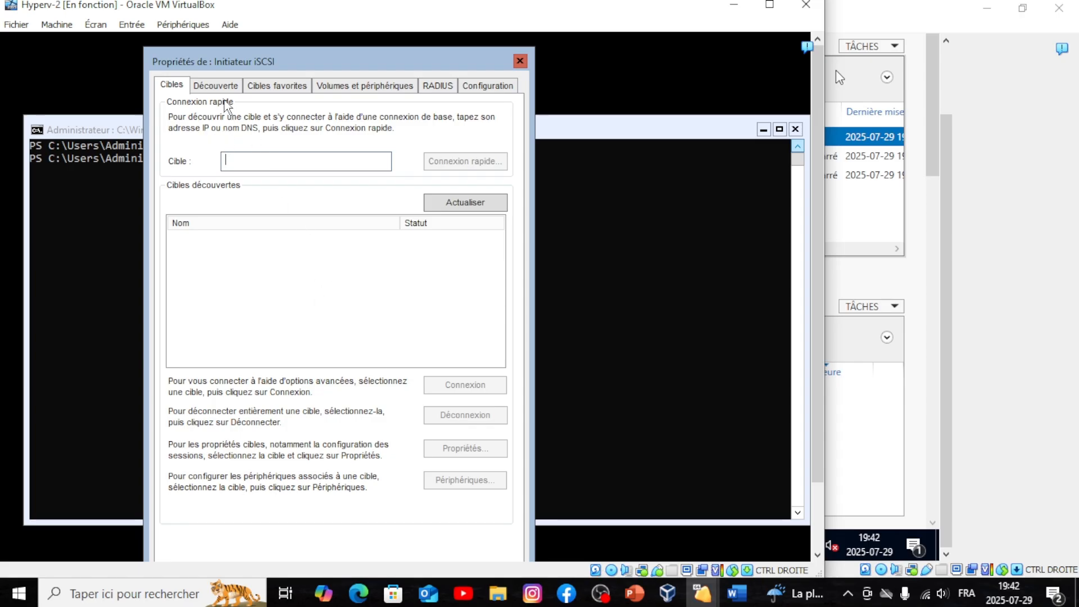
- Quick-connect Hyperv-2 to the iSCSI target at 192.168.0.101 and check the registered target portals
click(230, 90)
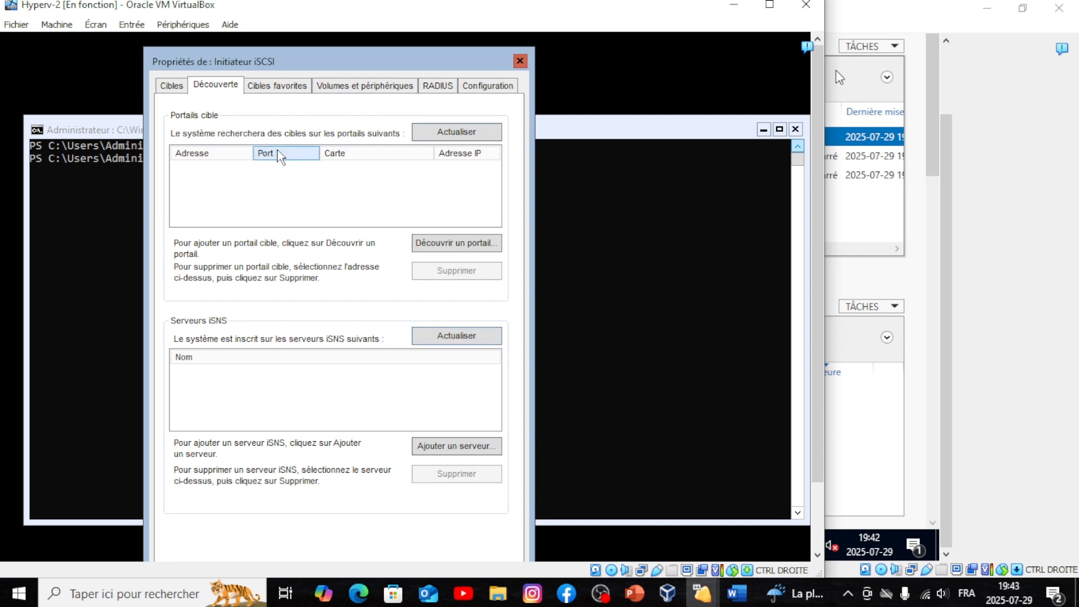
click(171, 85)
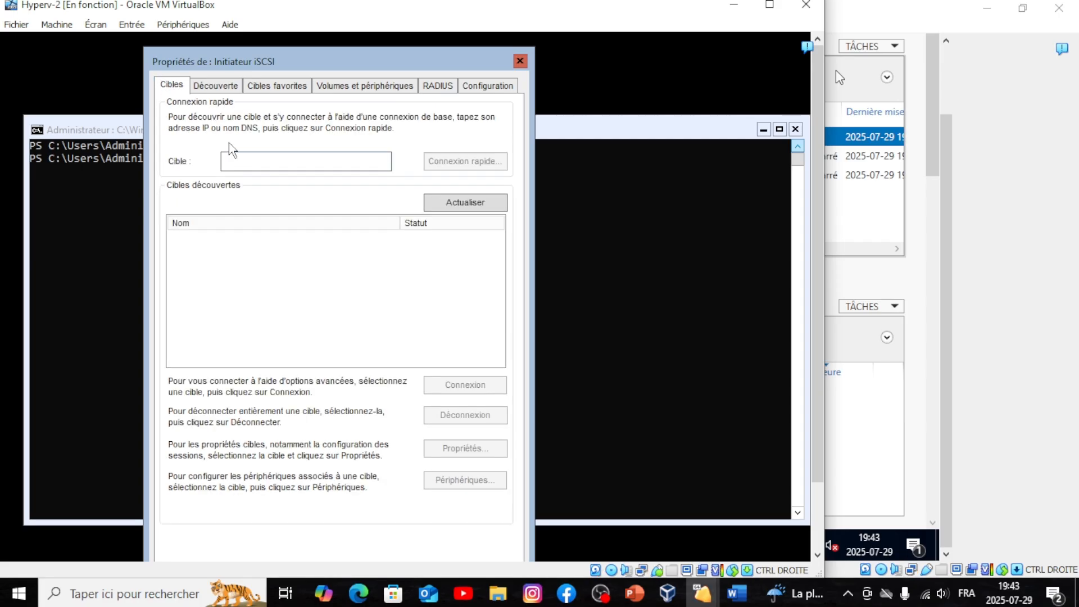
click(237, 159)
text(192.168.0.101)
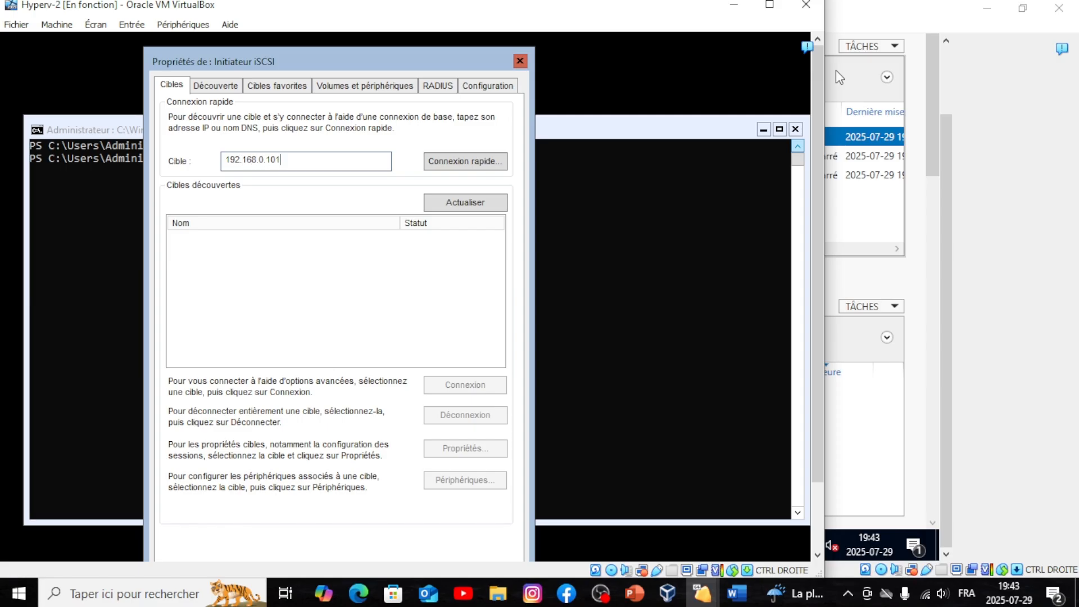
click(471, 165)
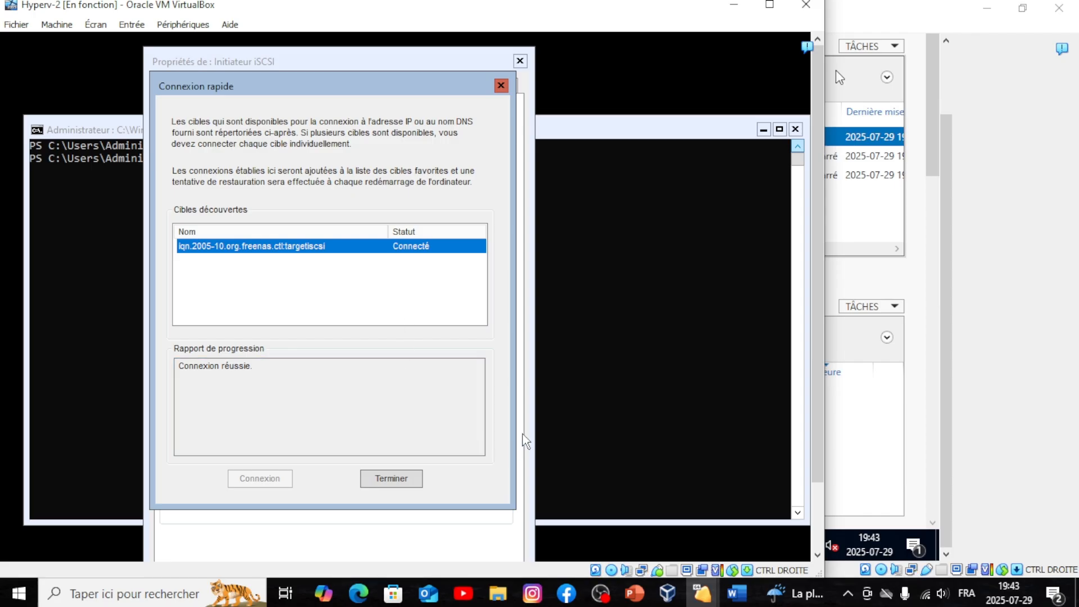
drag(818, 368, 819, 433)
click(394, 404)
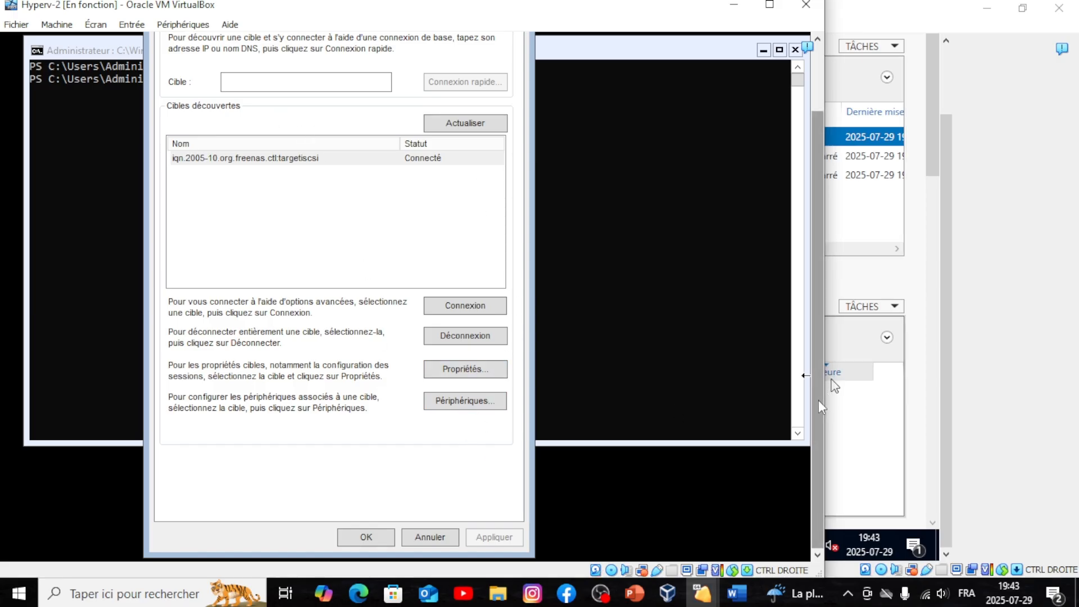
drag(819, 401, 817, 234)
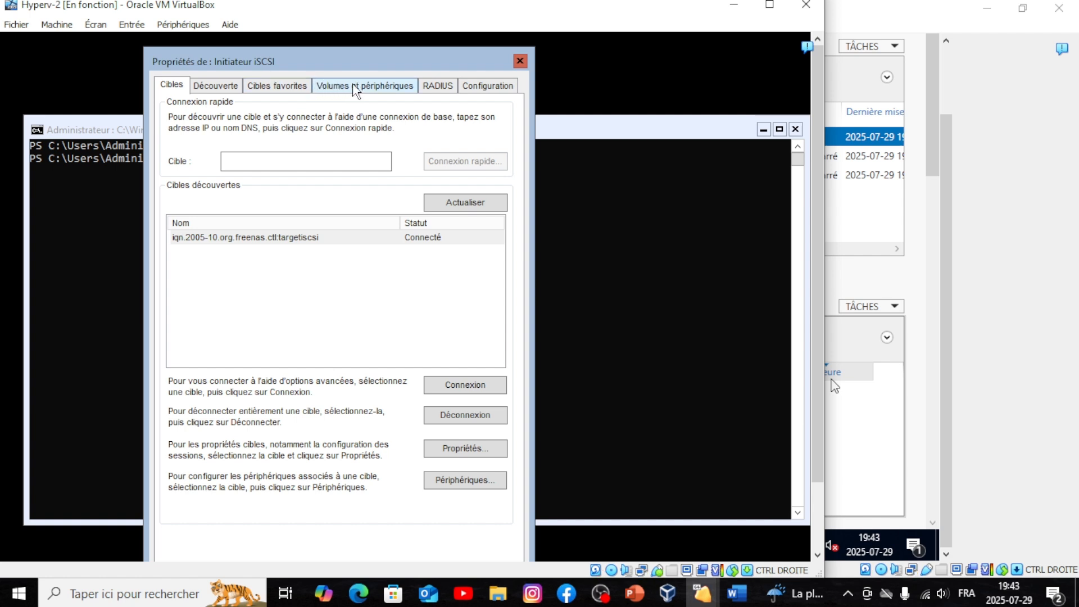
click(228, 87)
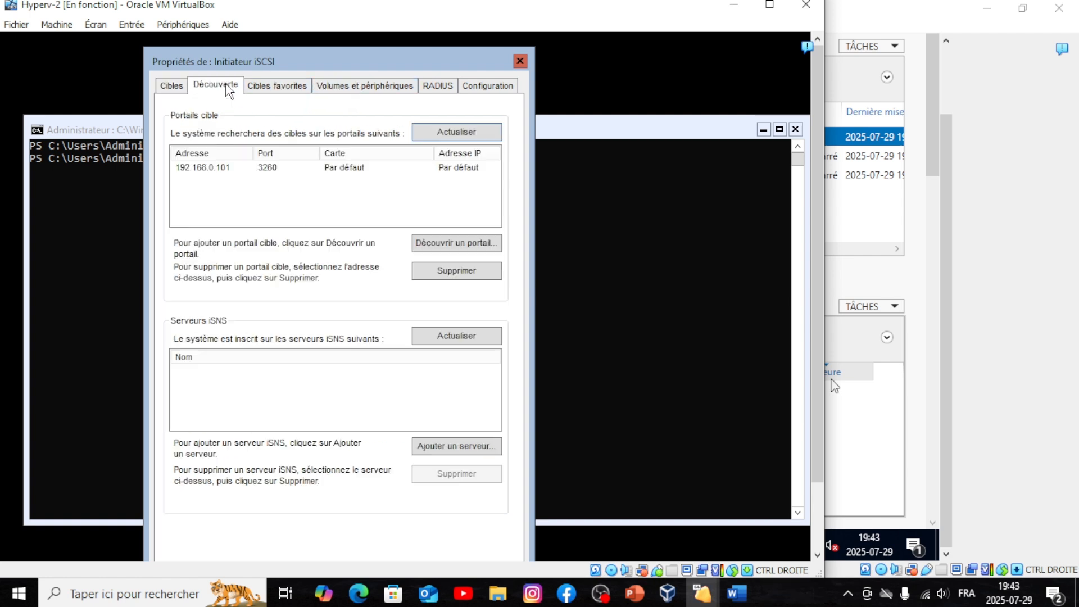
- Review the target portal discovery settings and the favourite targets in the iSCSI initiator properties on Hyperv-2
click(286, 168)
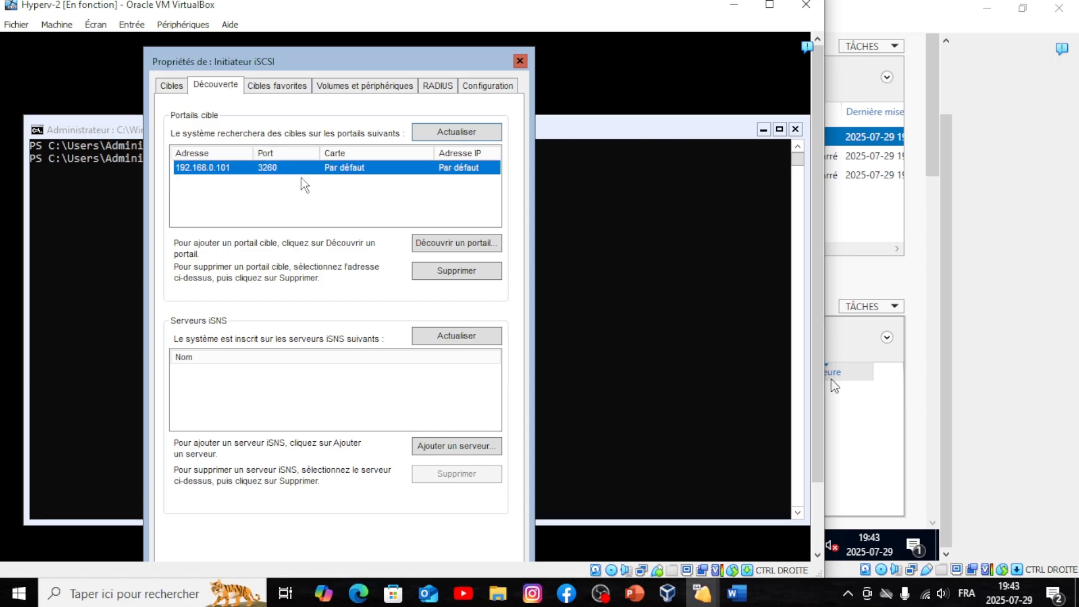
click(457, 251)
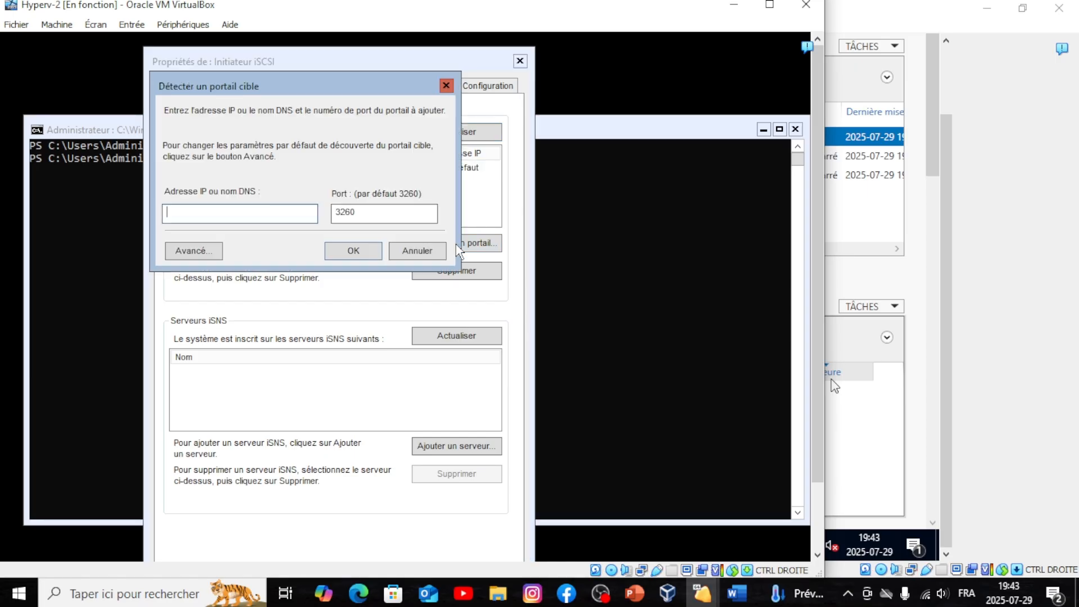
click(356, 251)
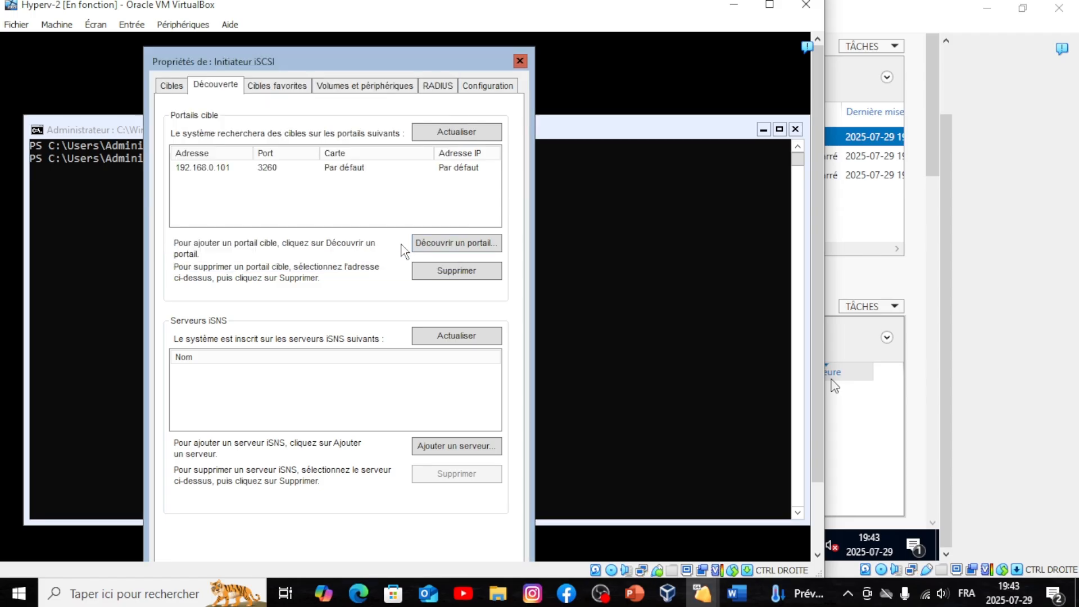
click(285, 86)
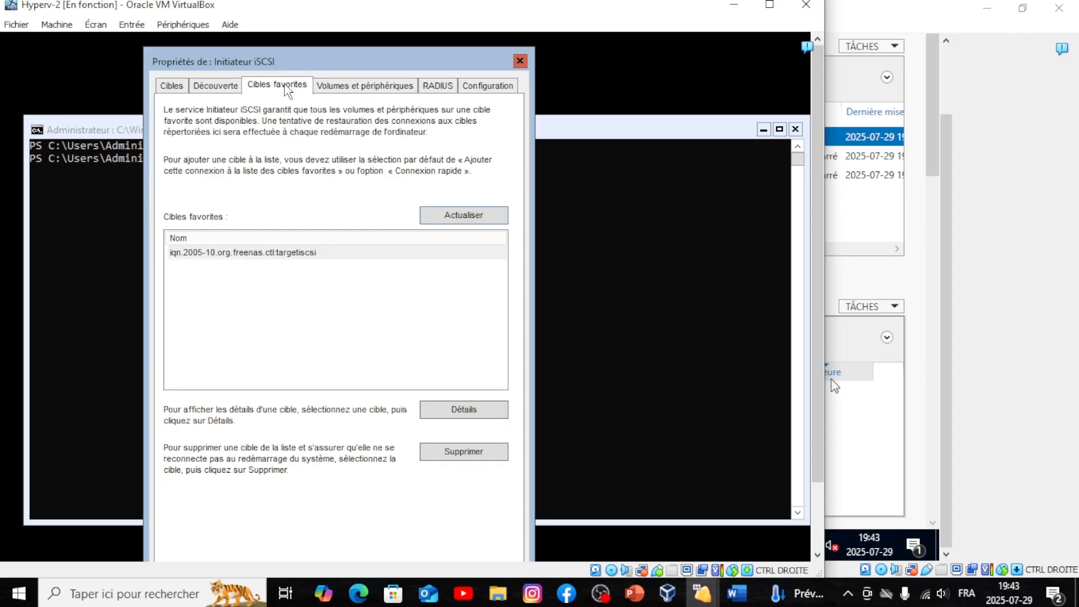
click(308, 254)
- Automatically configure the iSCSI volumes and devices on Hyperv-2, recheck the discovered targets and accept the initiator properties
click(352, 89)
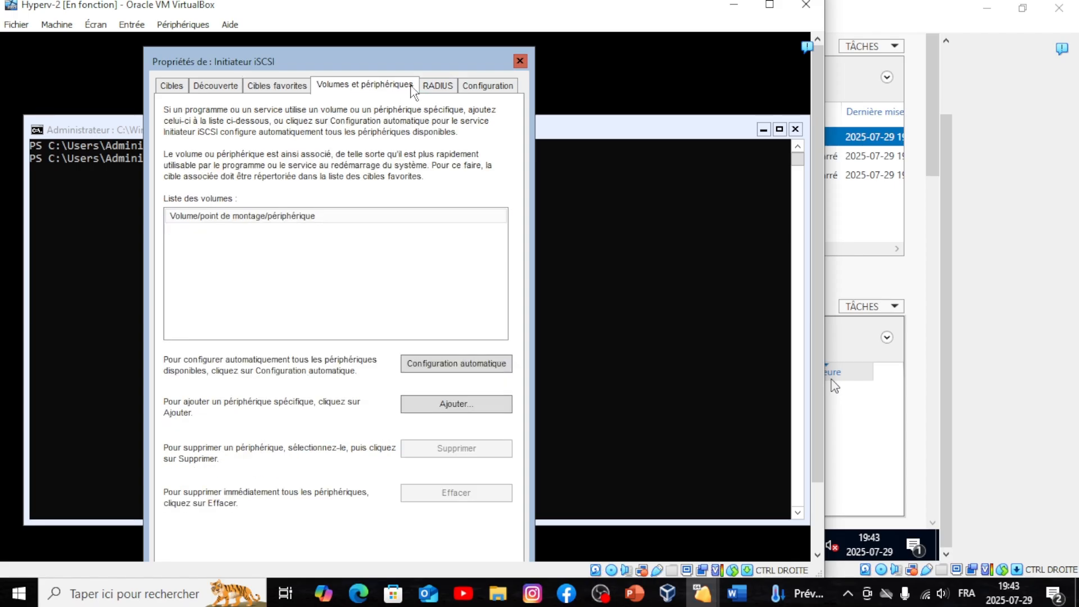
click(471, 376)
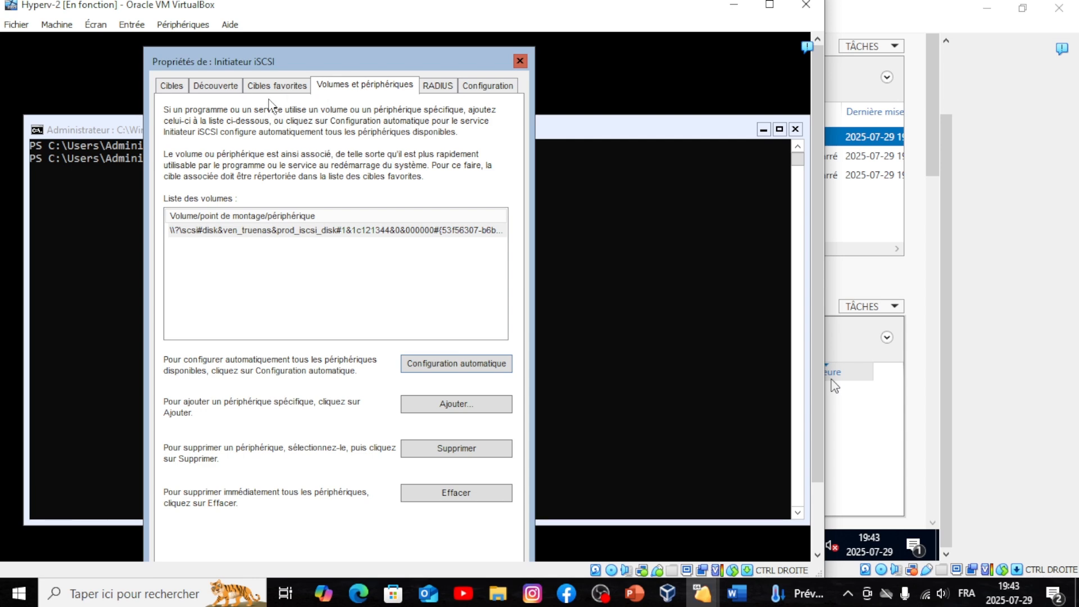
click(215, 87)
click(186, 87)
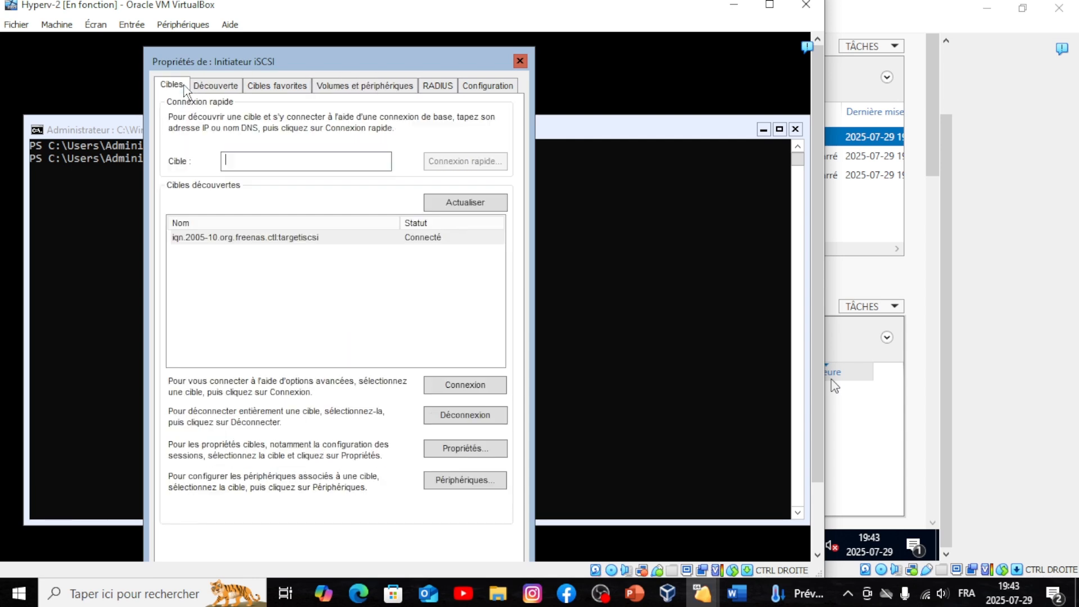
click(382, 88)
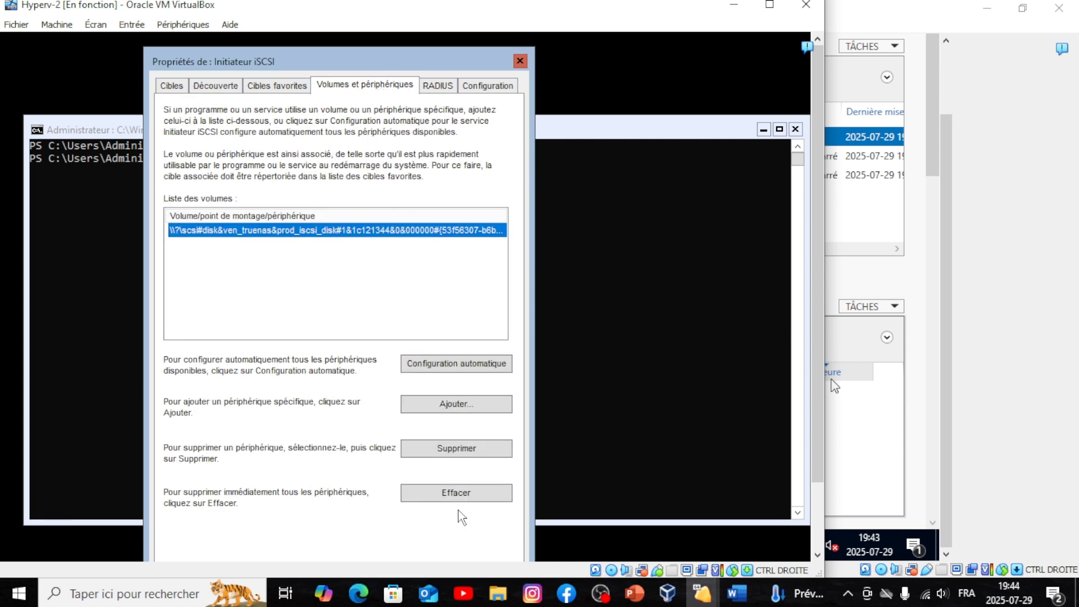
scroll(820, 387, down, 3)
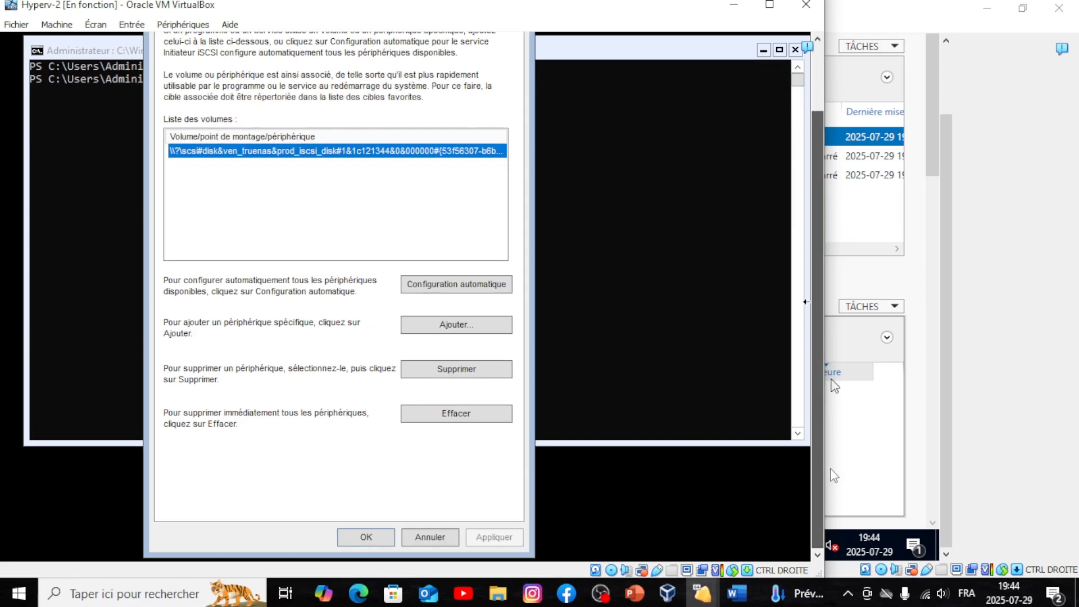
click(378, 539)
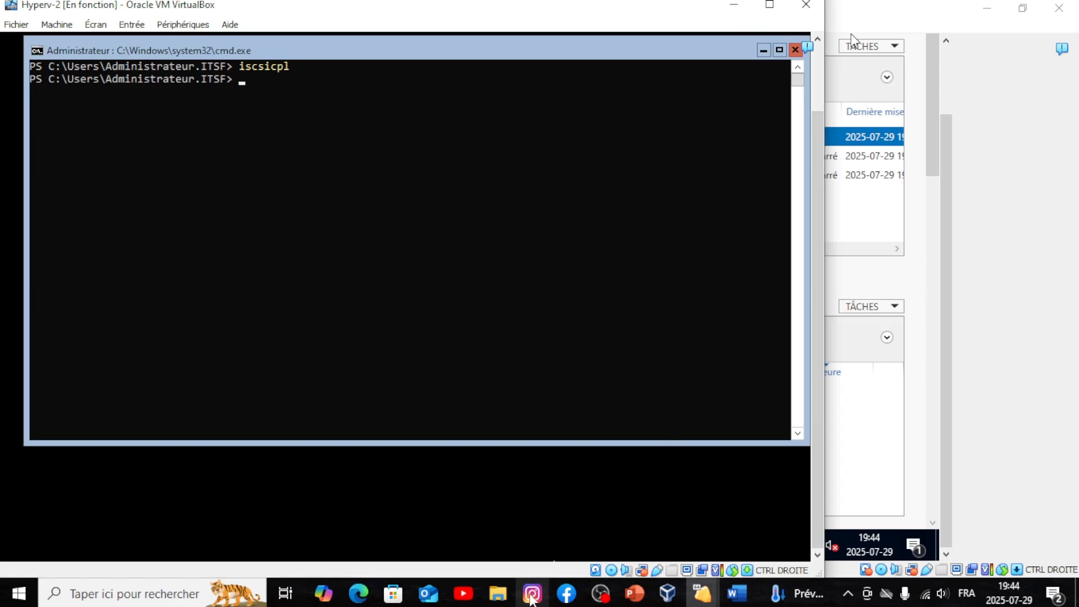
- Switch to SERVER-DC, open Computer Management for HYPERV-2 and try to load its Disk Management
mouse_move(702, 593)
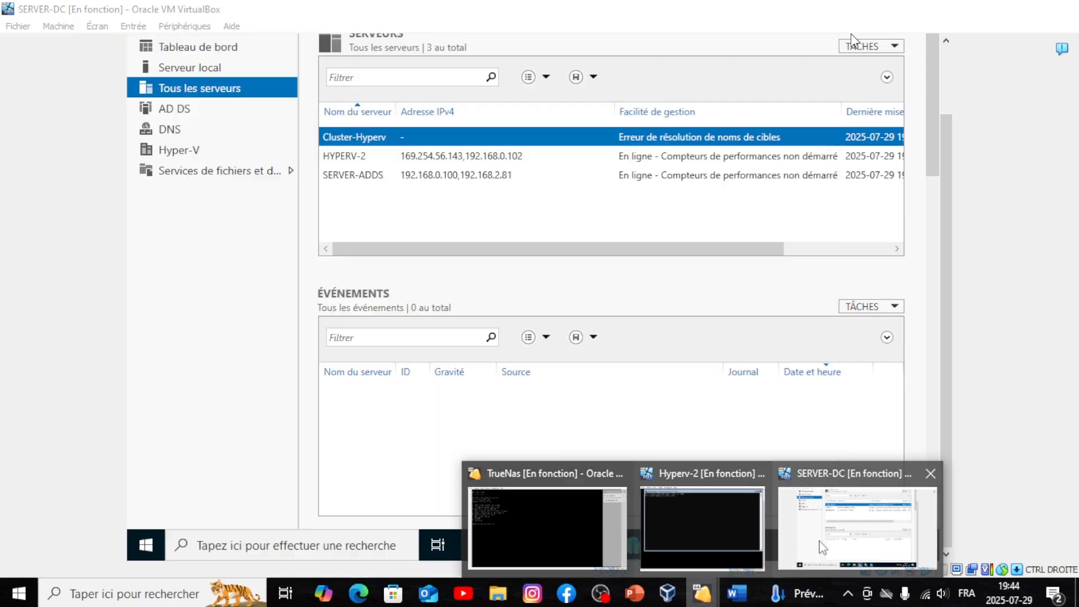
click(857, 525)
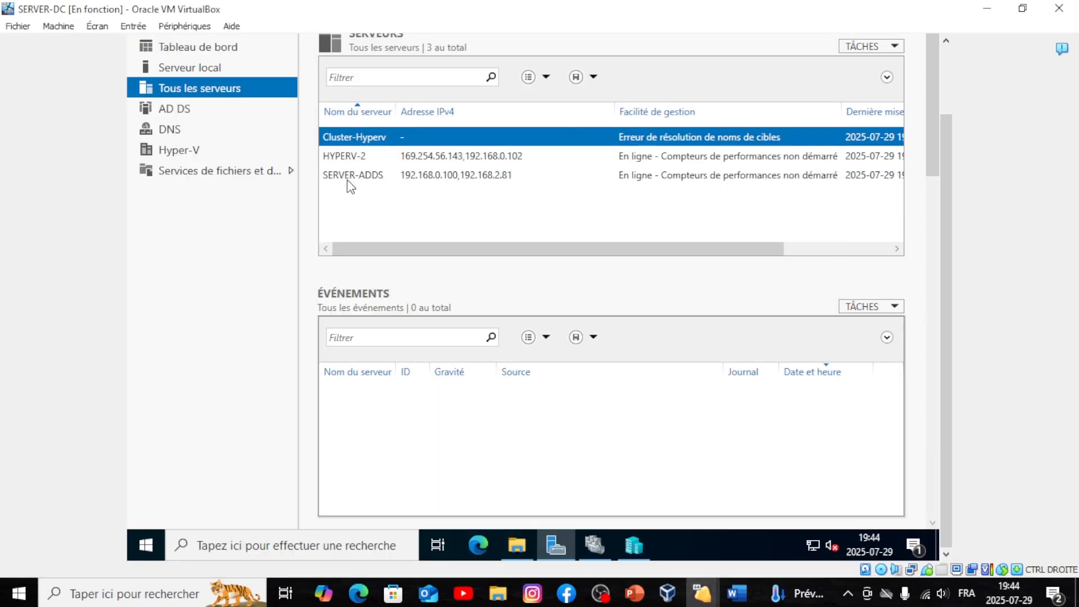
right_click(397, 157)
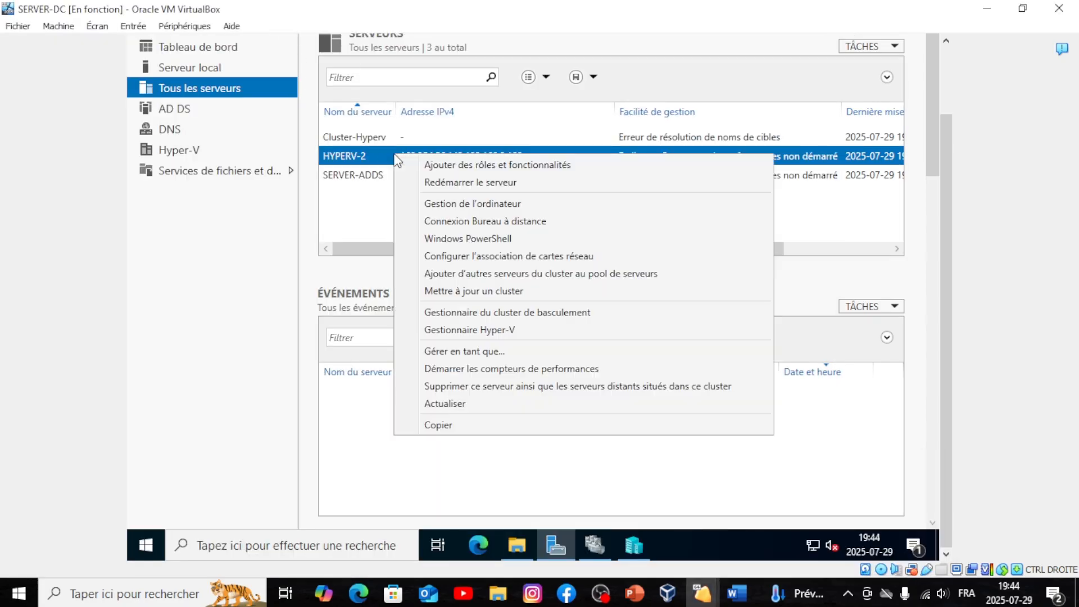
click(506, 204)
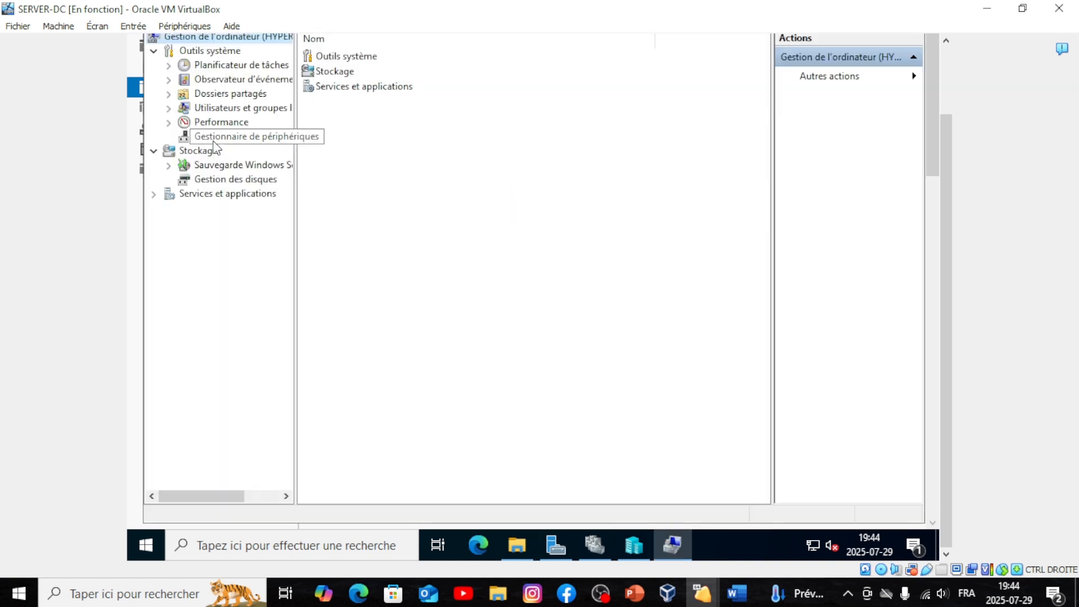
right_click(196, 179)
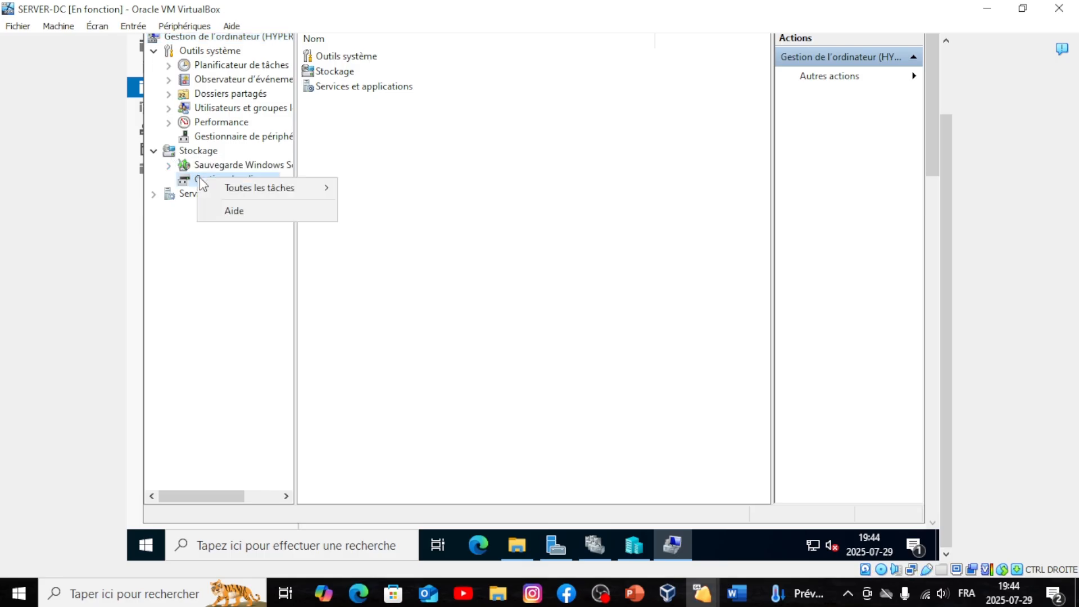
click(185, 180)
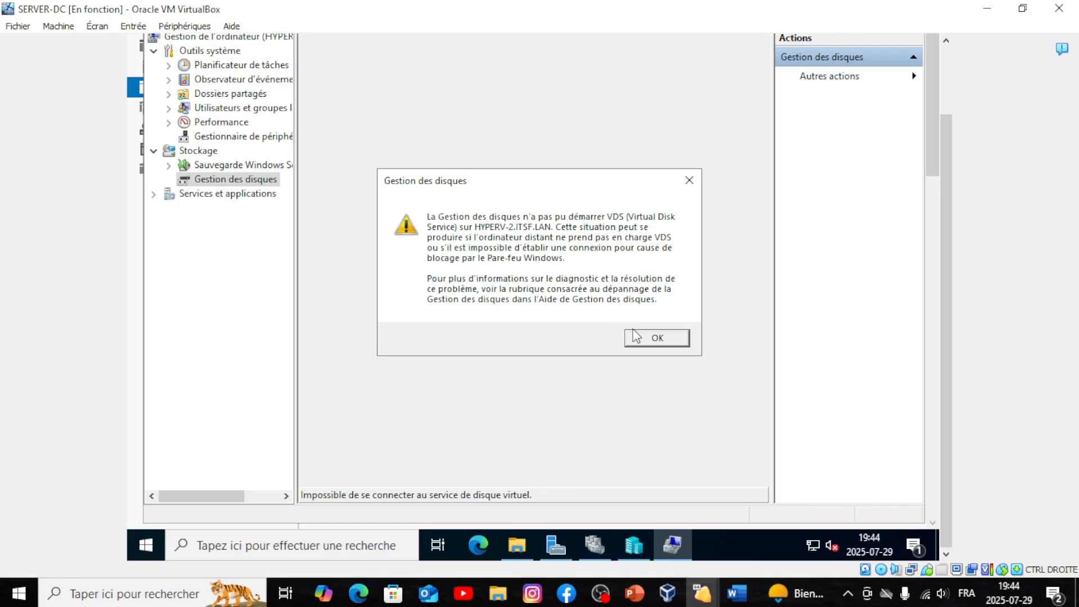
click(637, 337)
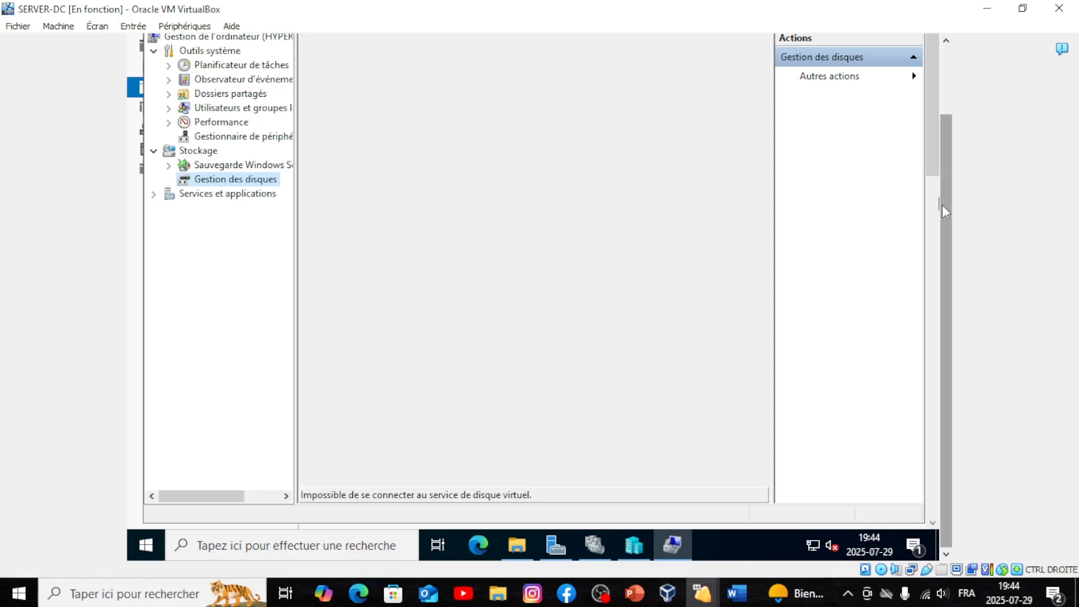
- Widen the Computer Management tree and examine the task and view customization options of Disk Management
drag(942, 205, 941, 145)
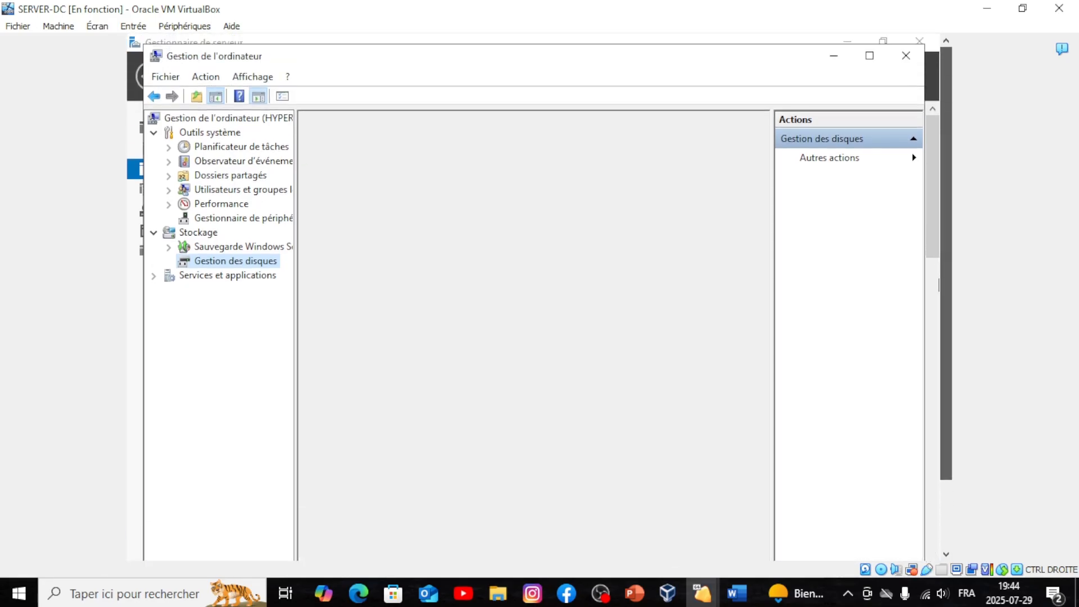
right_click(219, 261)
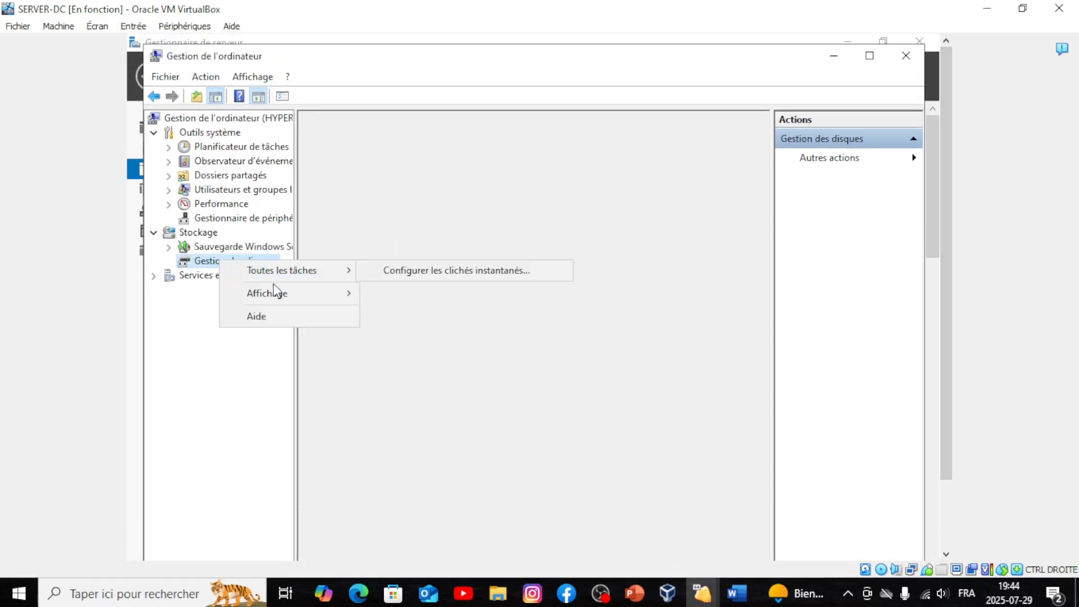
mouse_move(273, 295)
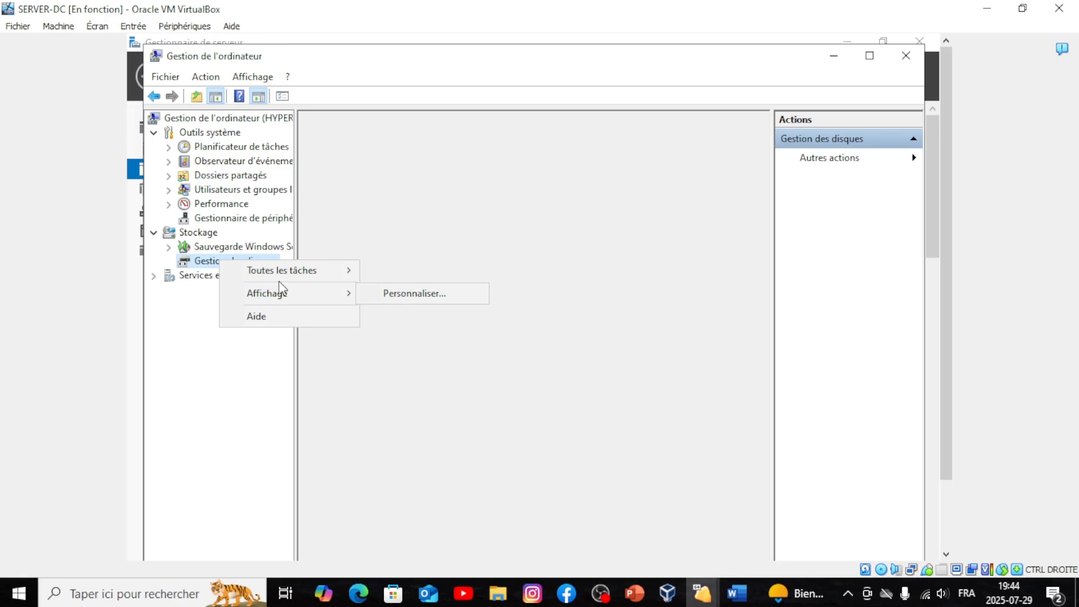
mouse_move(279, 274)
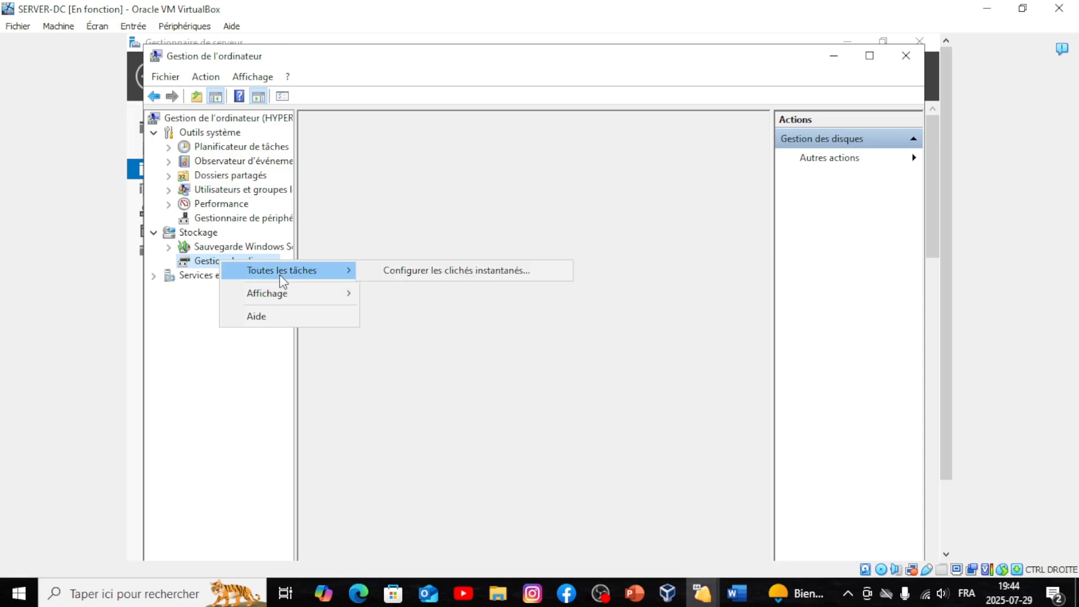
click(469, 309)
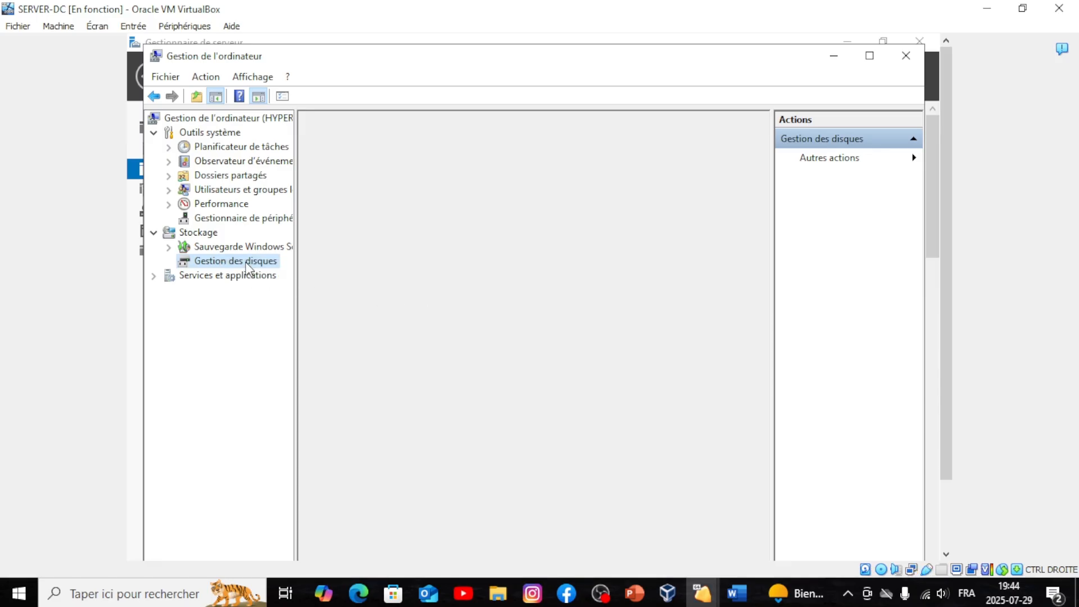
drag(295, 257, 342, 264)
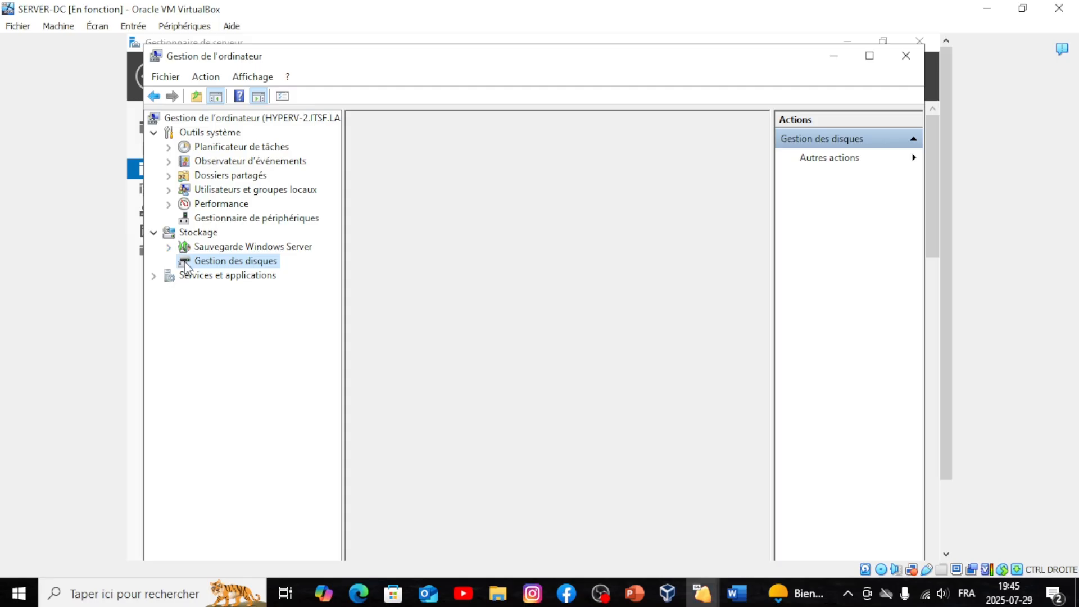
right_click(217, 264)
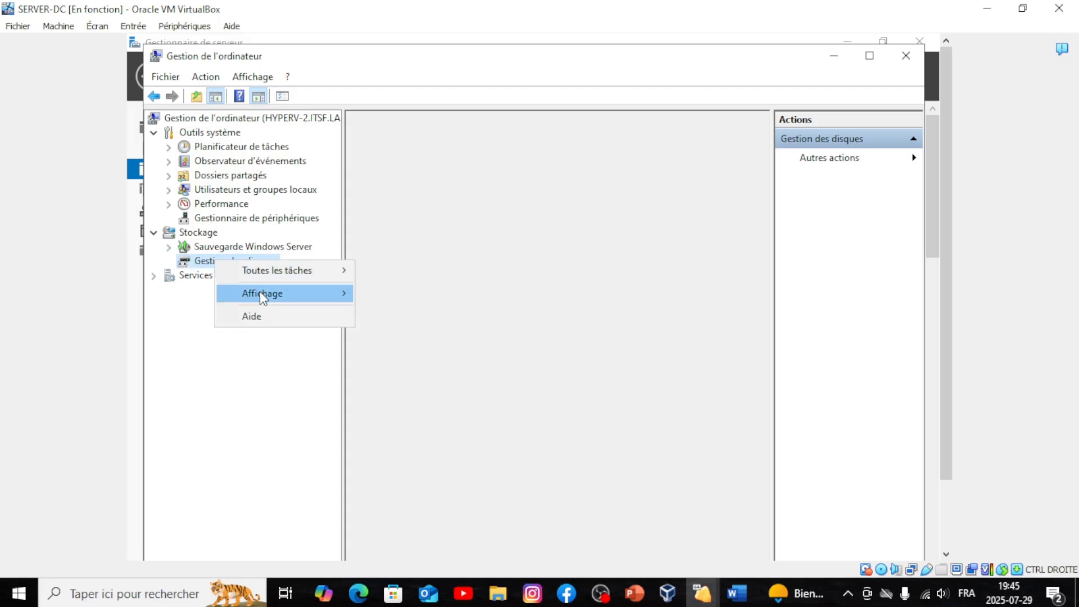
click(450, 302)
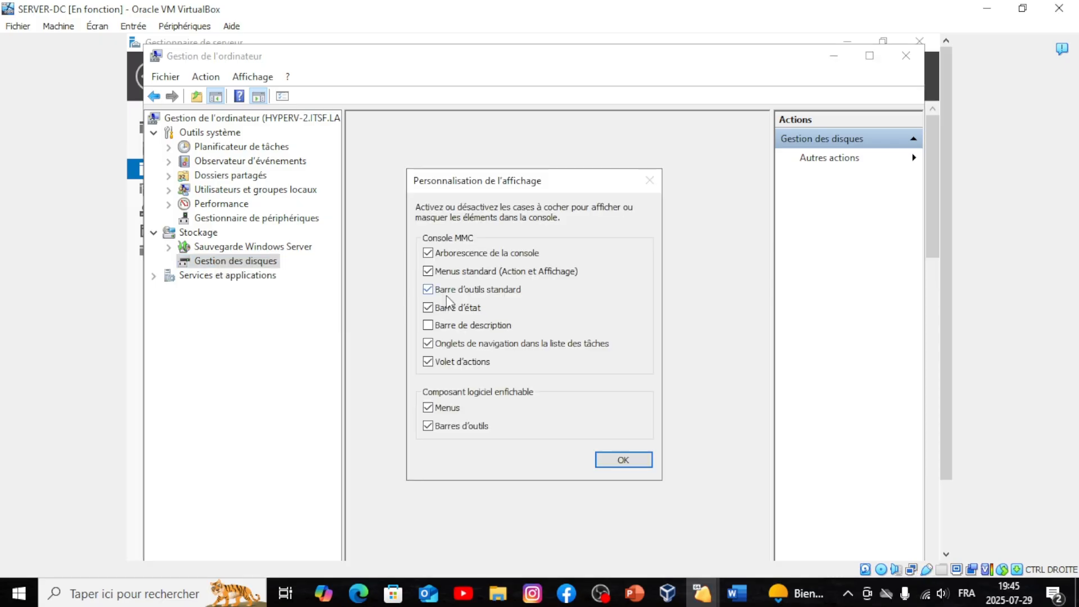
click(618, 461)
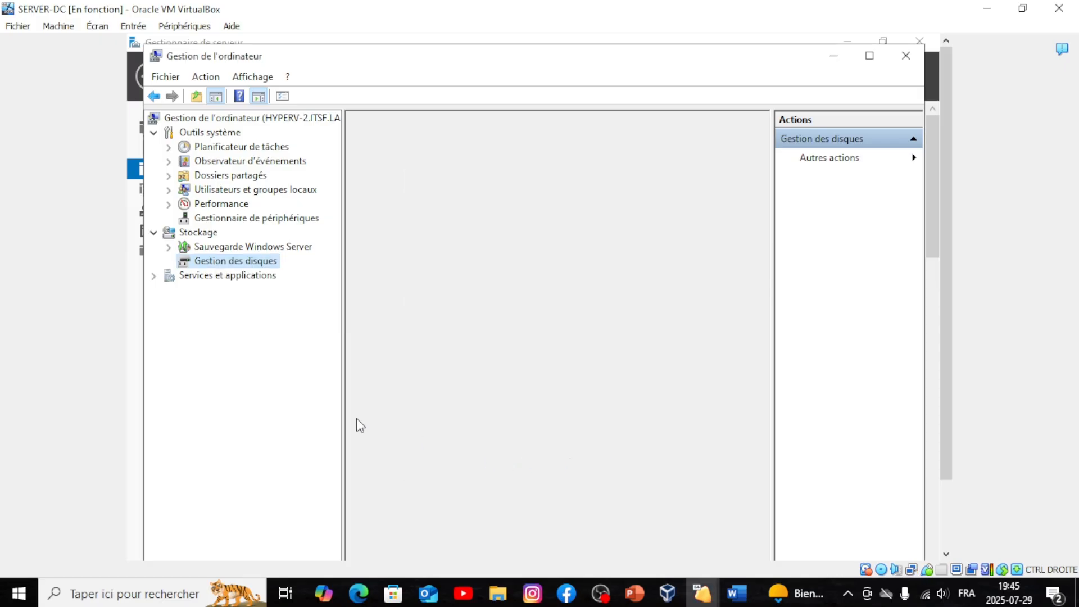
- Try again to load Disk Management for HYPERV-2, check the other Storage entries and minimize Computer Management
click(177, 235)
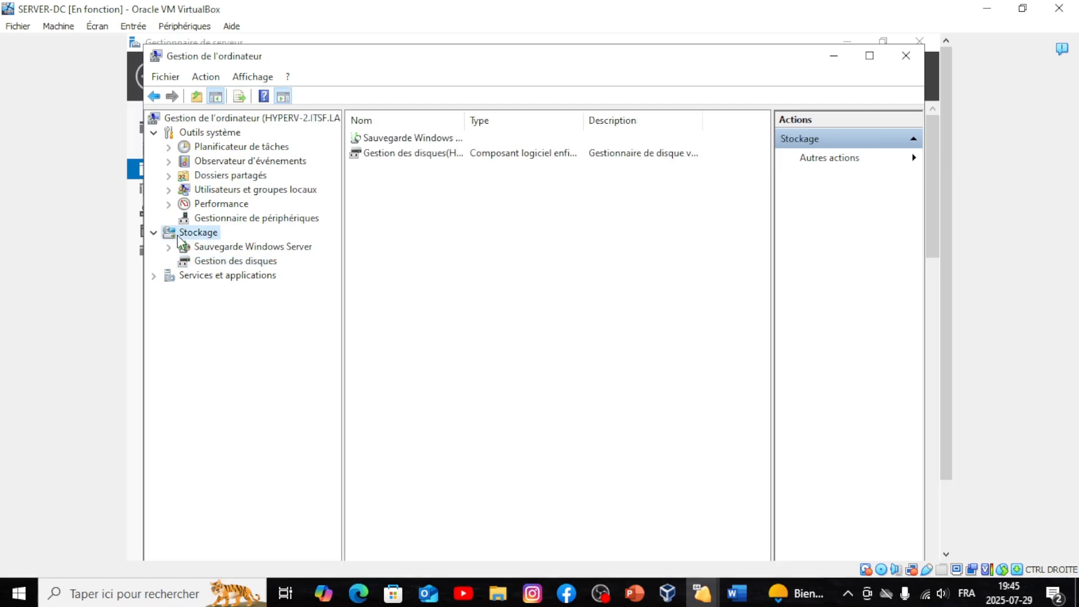
click(209, 263)
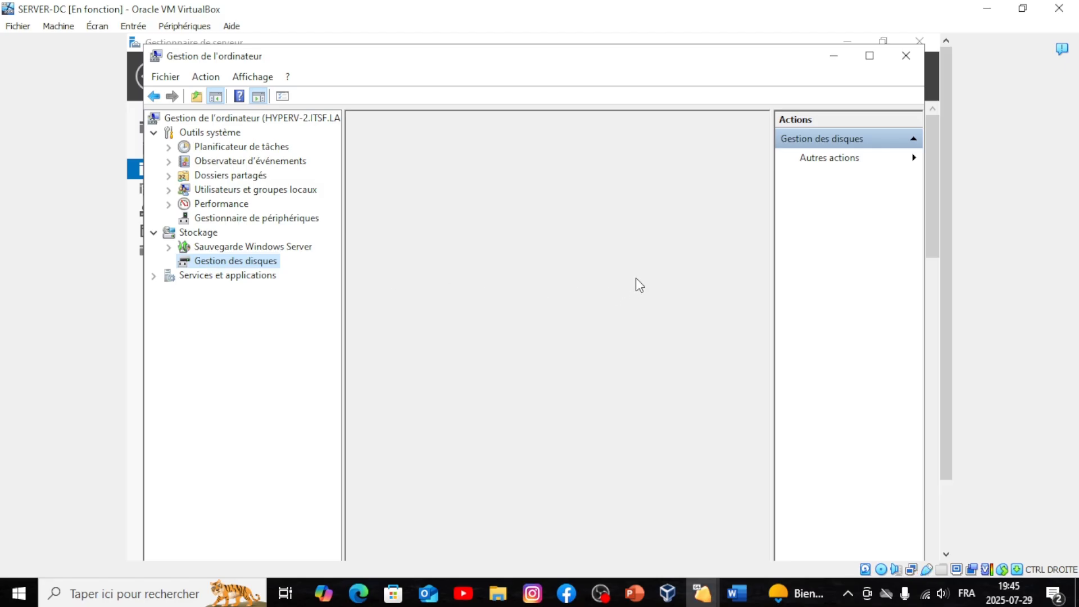
click(852, 142)
right_click(228, 262)
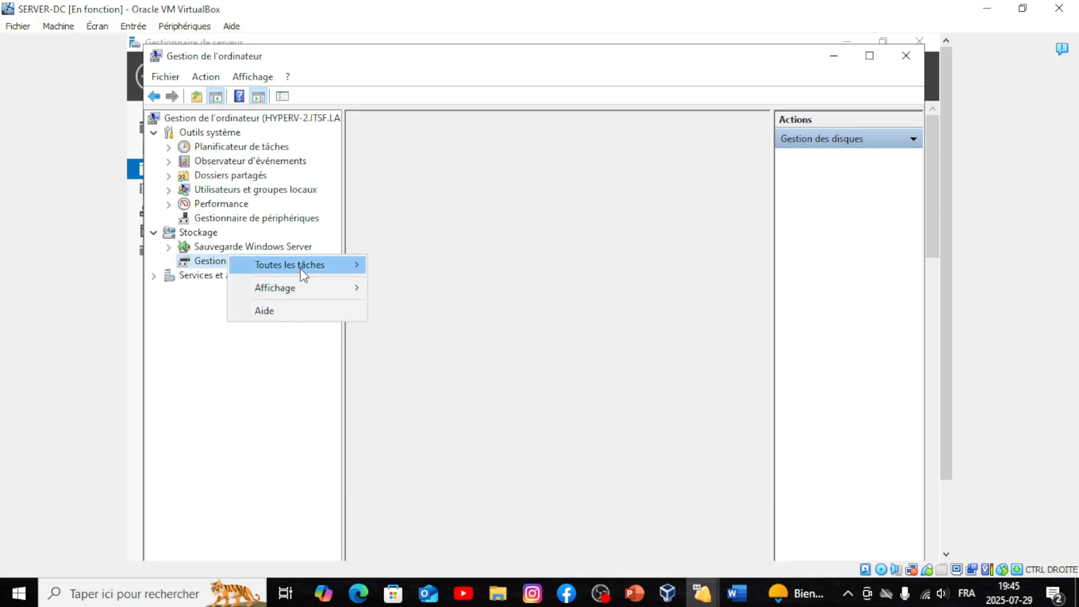
mouse_move(304, 274)
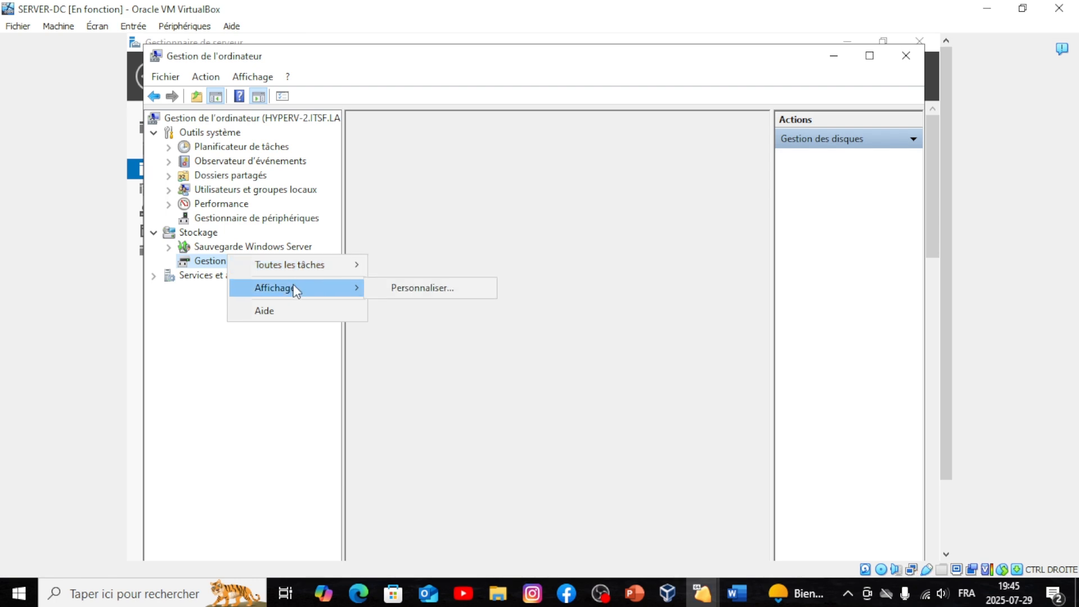
click(209, 263)
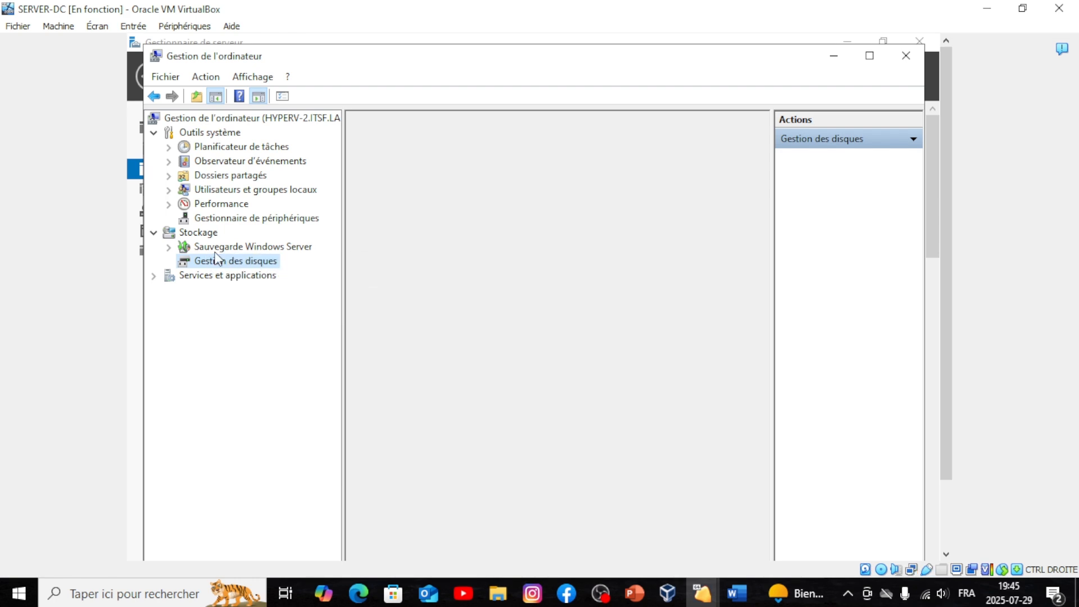
double_click(218, 247)
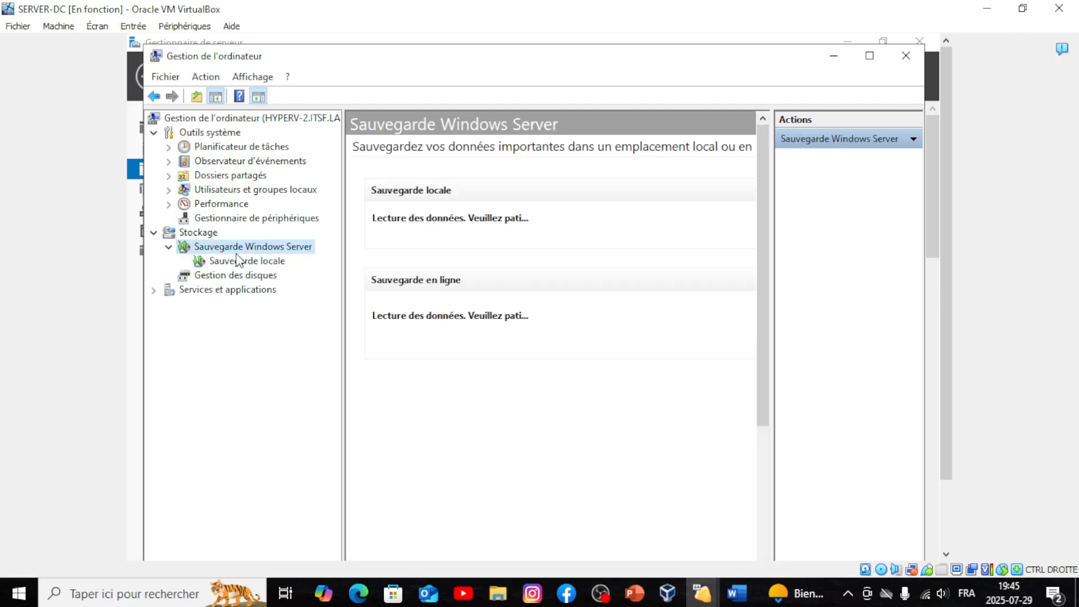
click(239, 277)
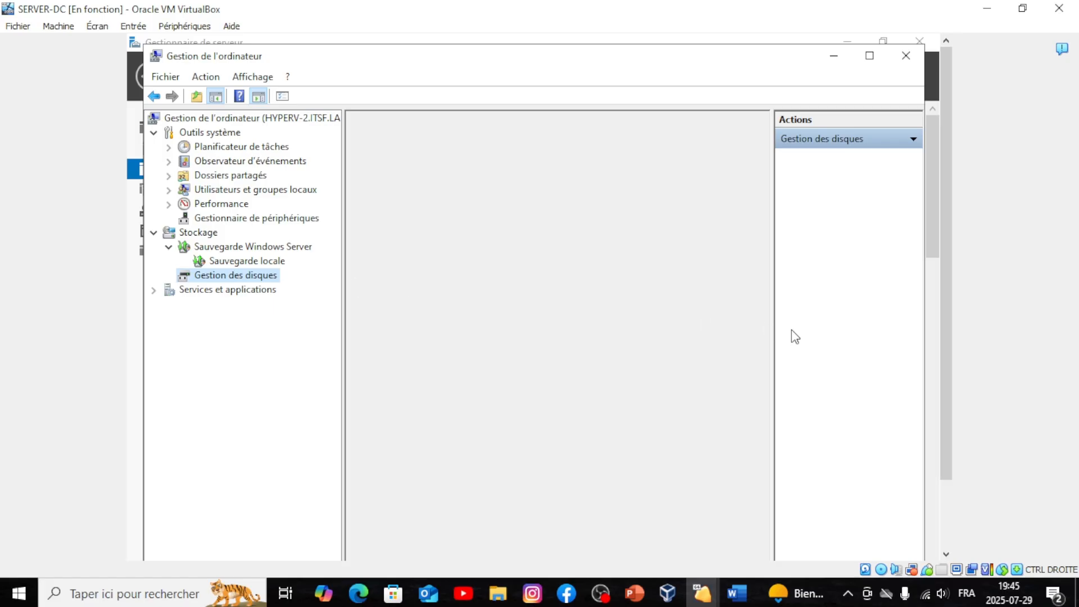
drag(943, 338, 943, 286)
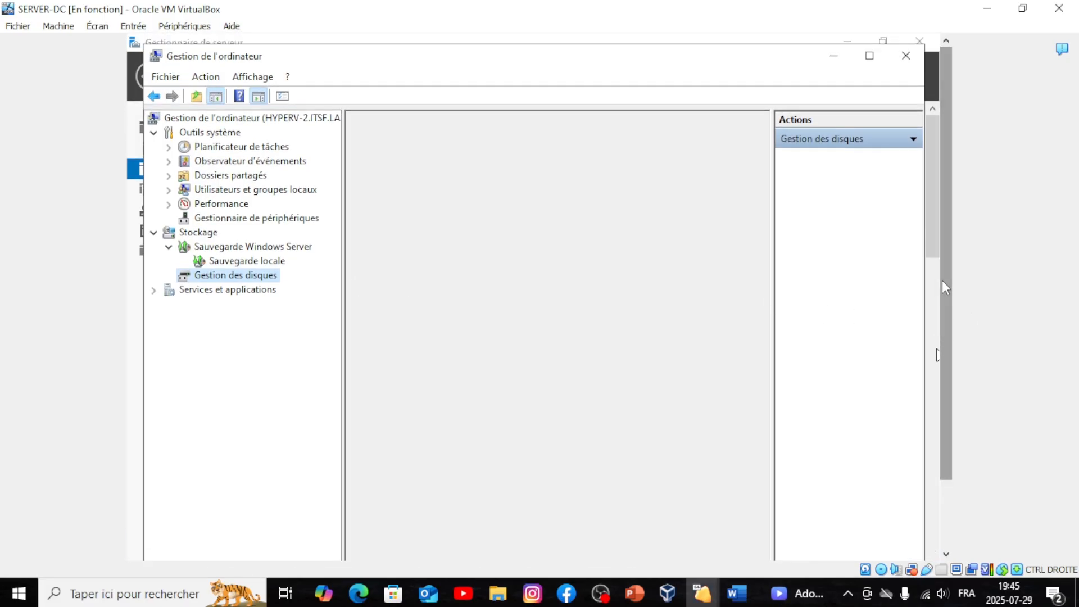
click(834, 59)
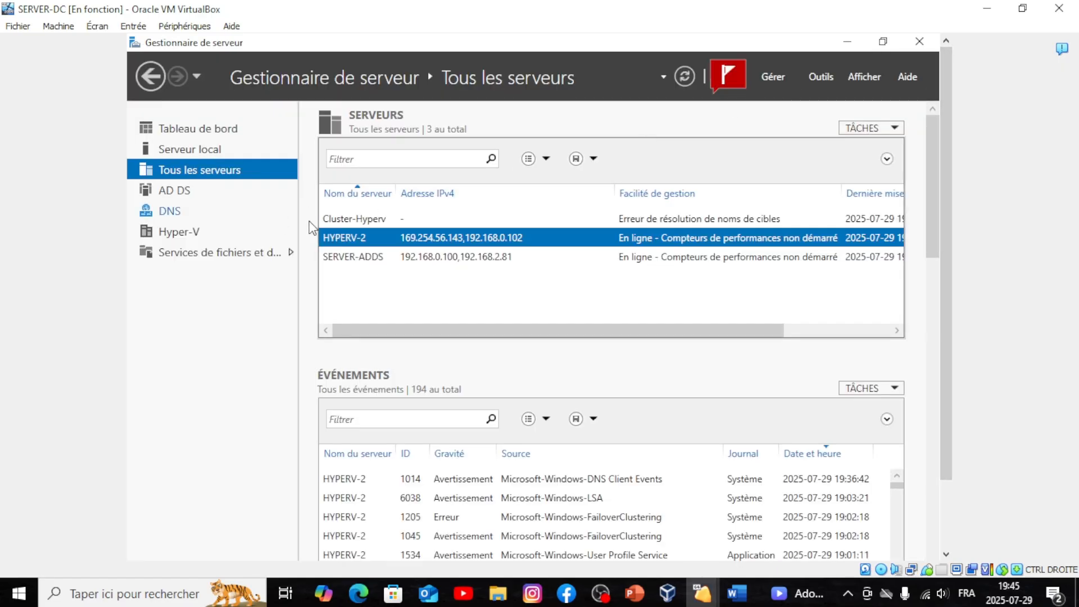
- Check the management options available for SERVER-ADDS and open its Computer Management
right_click(359, 257)
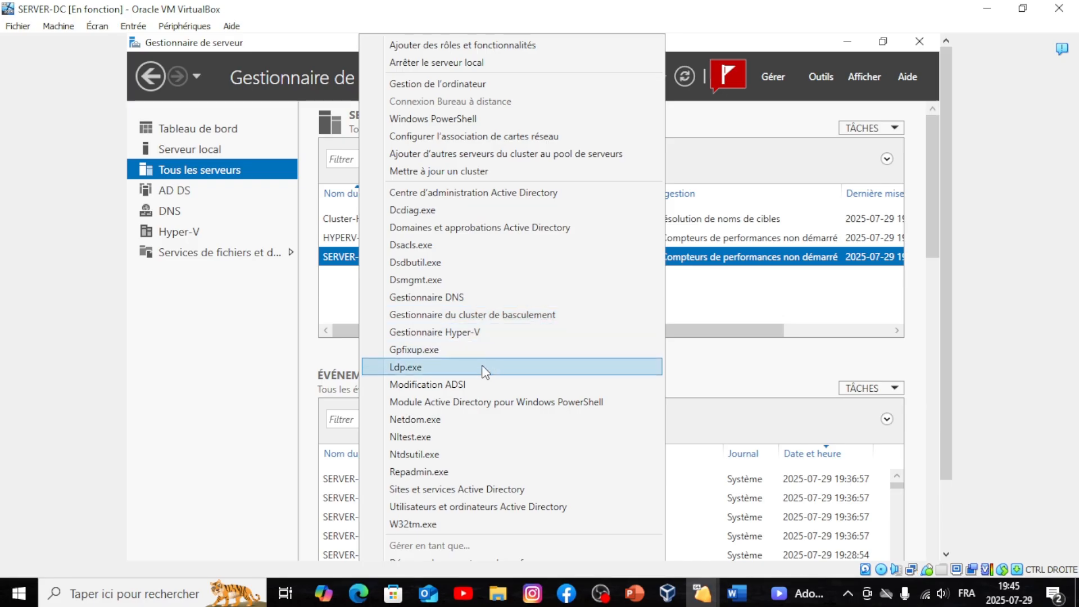
click(721, 334)
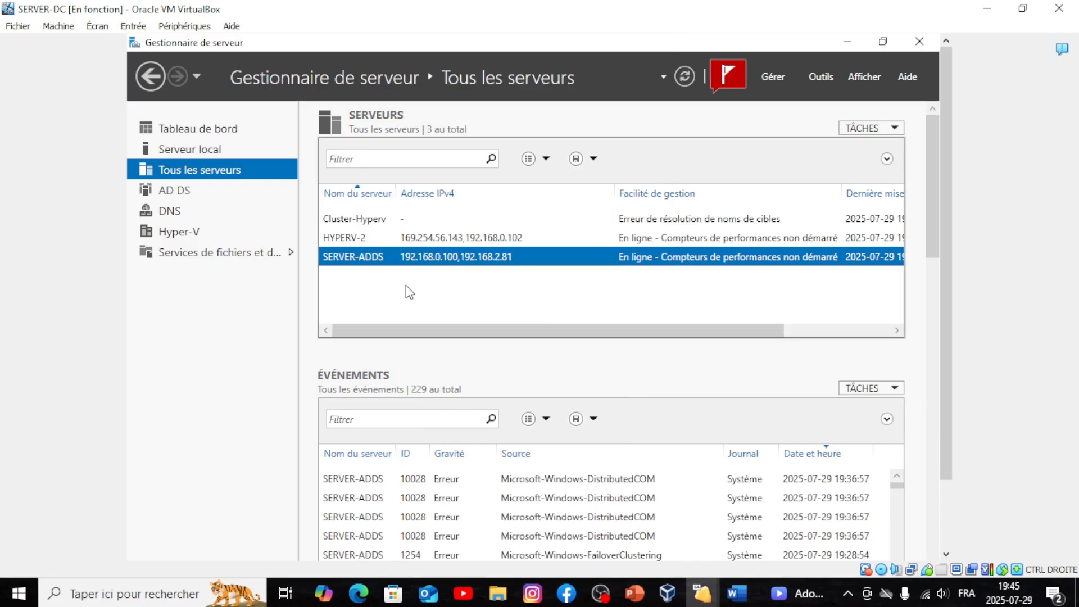
right_click(372, 257)
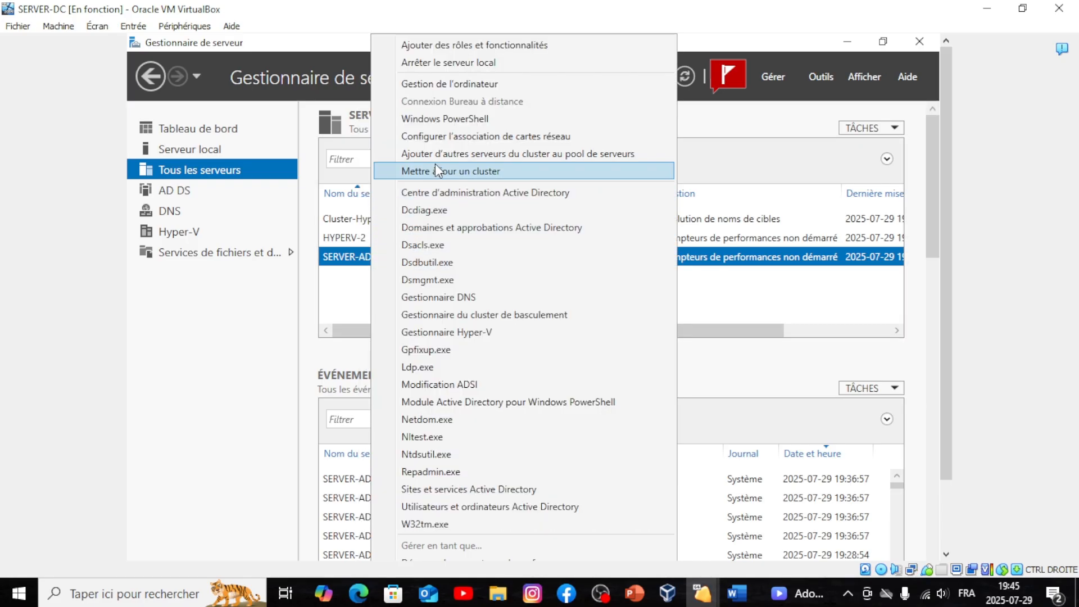
click(463, 89)
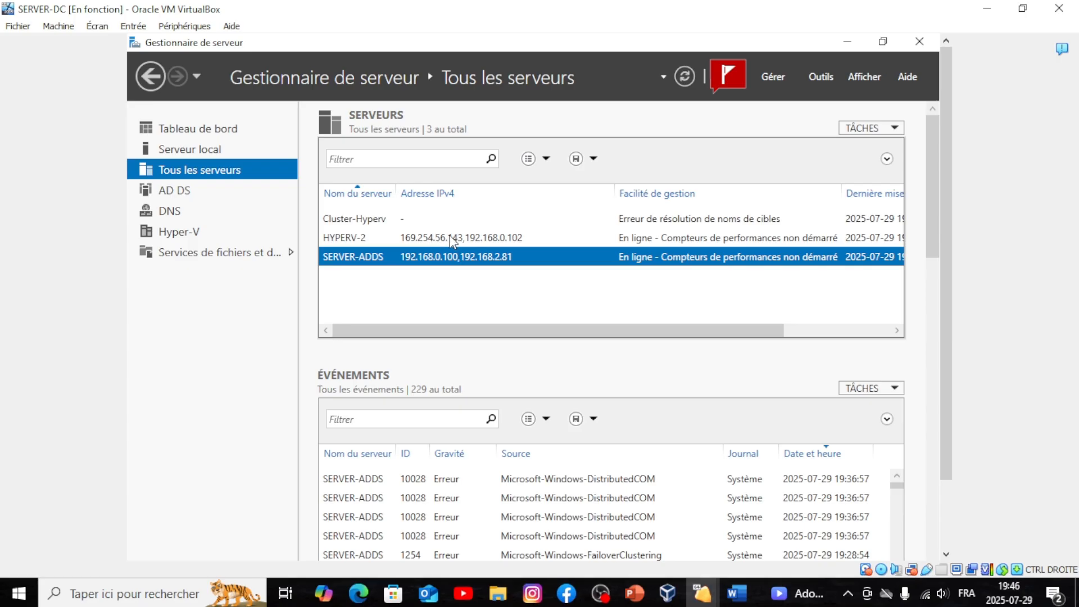
- Reopen Computer Management for HYPERV-2, try to load its Disk Management and dismiss the warning
click(389, 241)
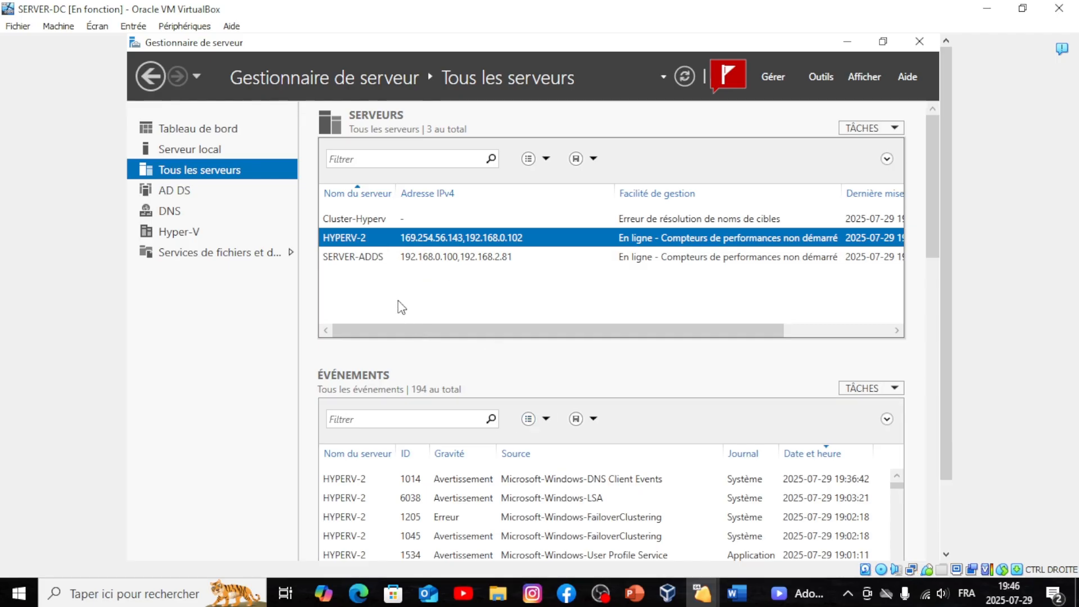
right_click(386, 241)
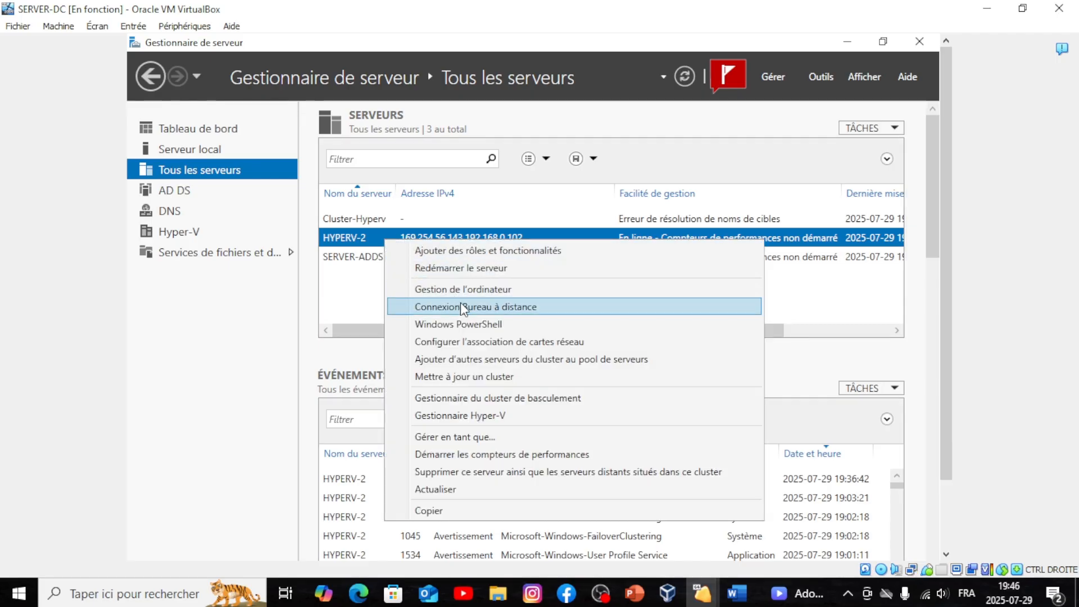
click(468, 289)
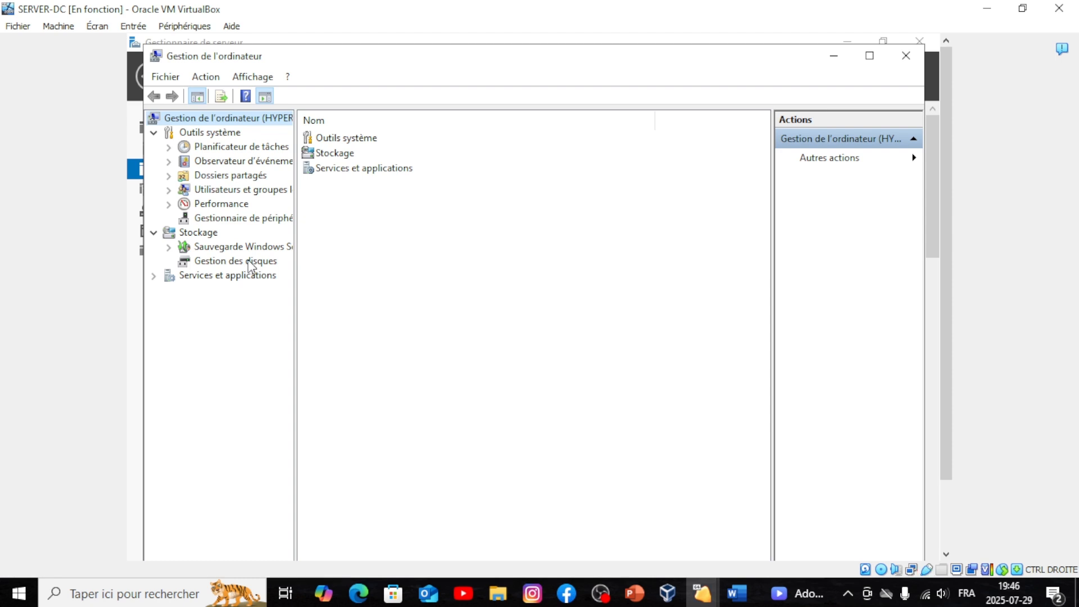
click(250, 263)
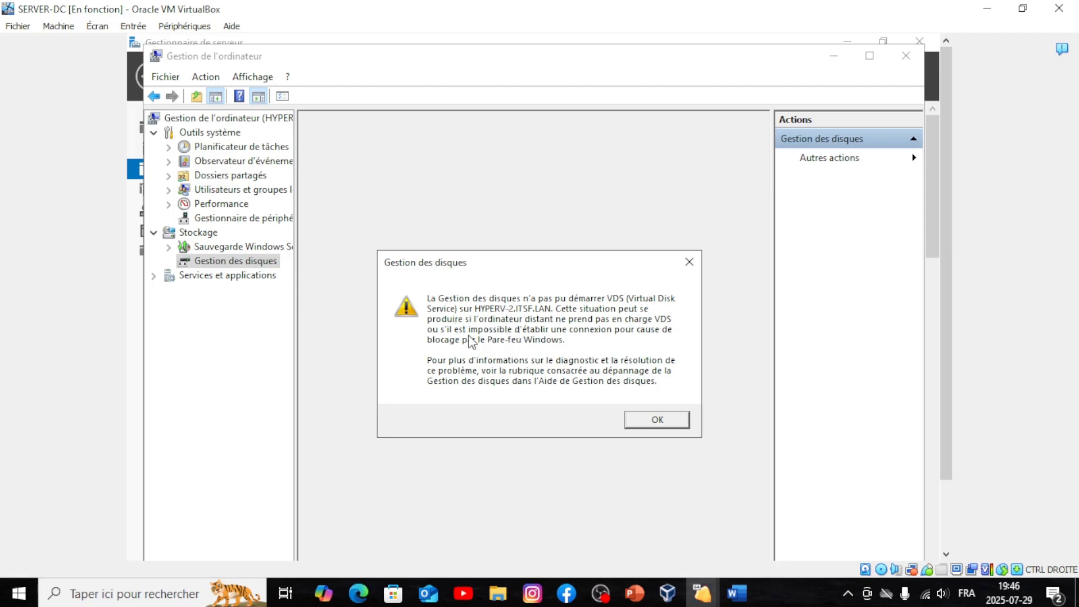
click(640, 417)
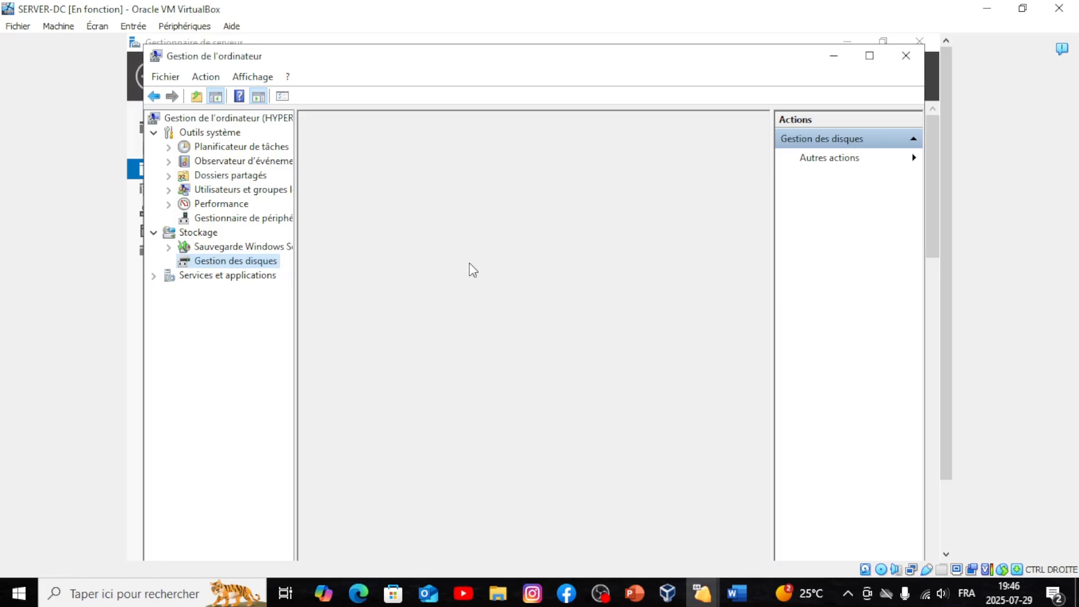
- Switch to PowerPoint, move the Conclusion slide after the two "Gestion de disques à distance" slides and display the first of those two
click(634, 593)
scroll(543, 448, up, 2)
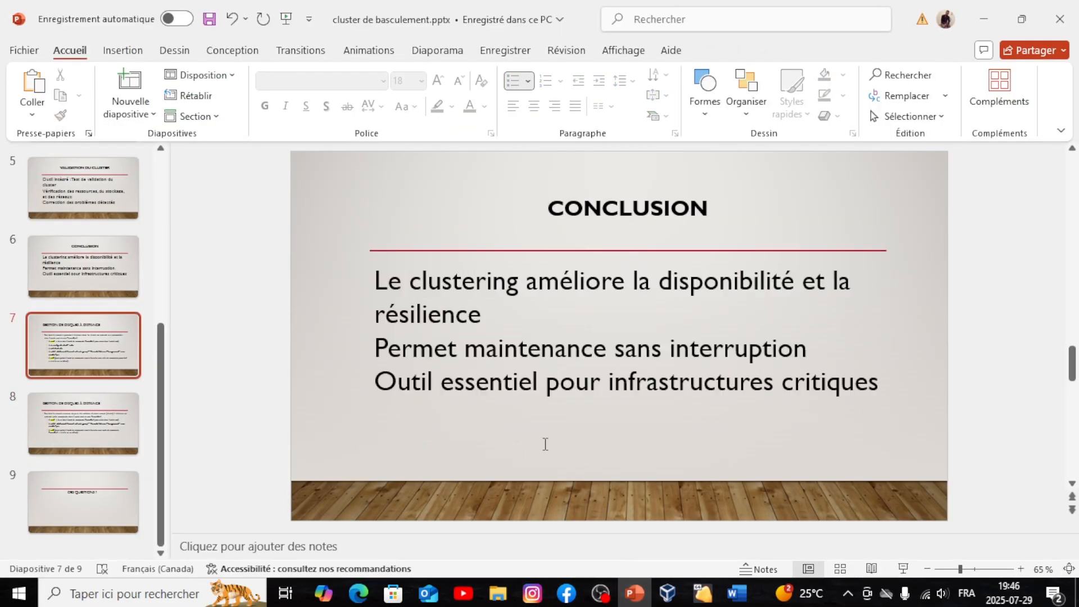
scroll(543, 448, down, 1)
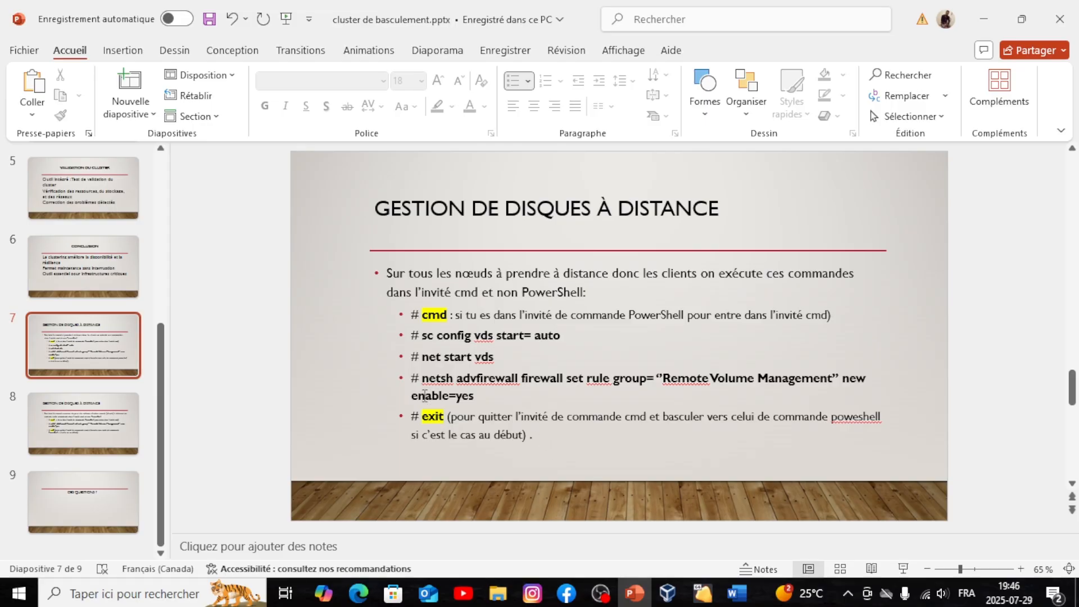
drag(107, 279, 108, 421)
click(132, 293)
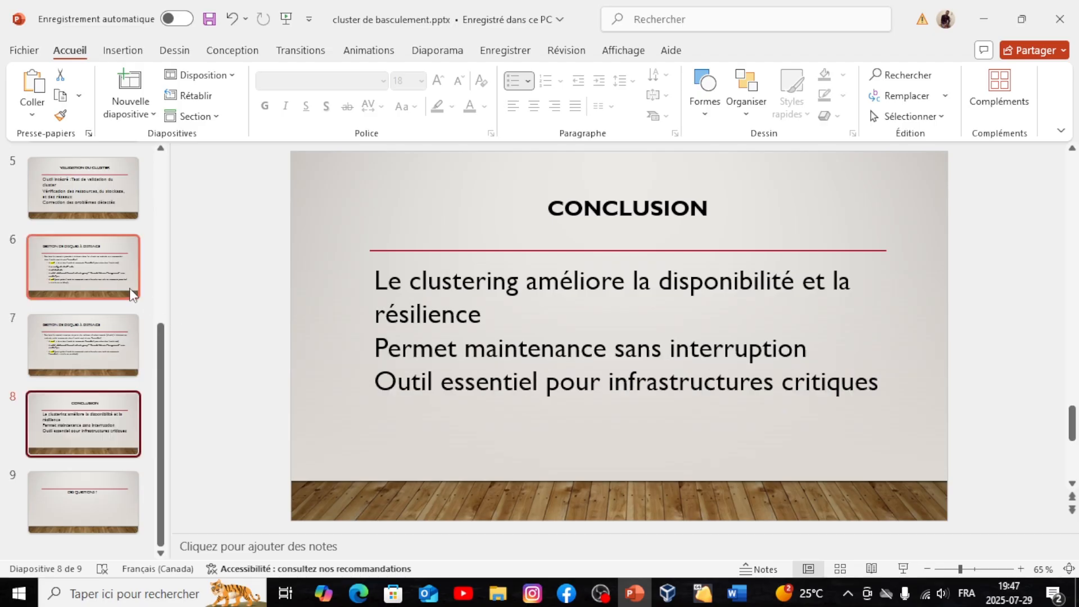
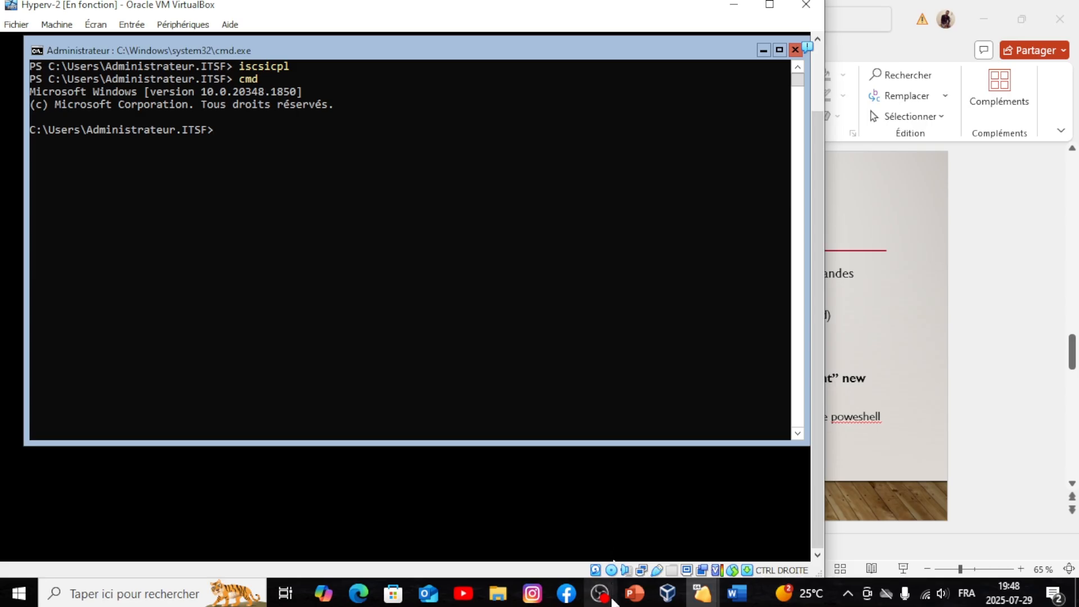
- Consult the remote disk management slide in PowerPoint, then enter sc config start= auto at the Hyperv-2 command prompt without running it
mouse_move(611, 597)
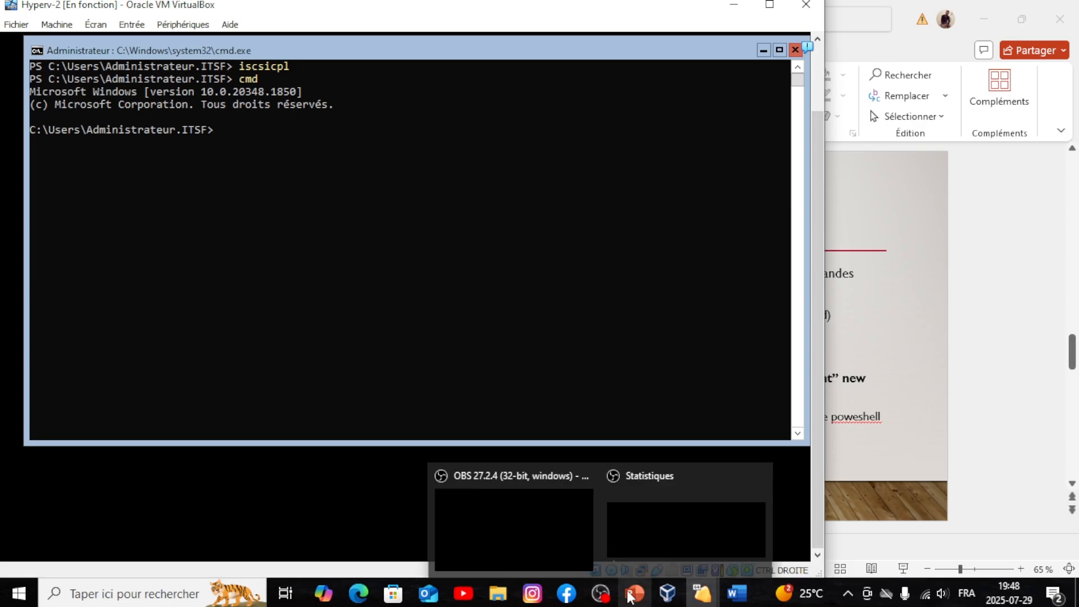
click(637, 595)
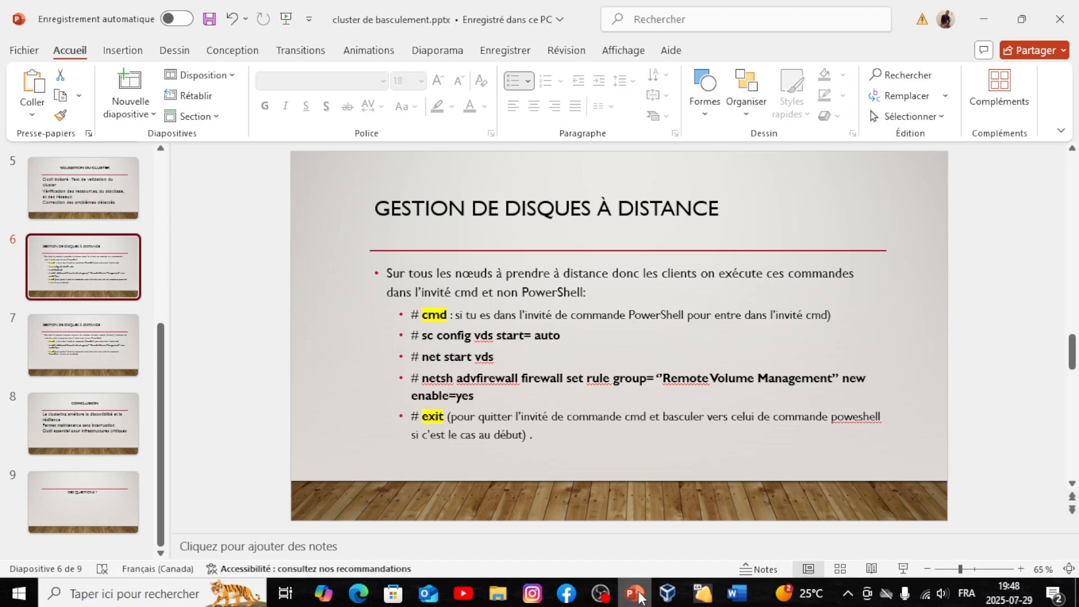
click(638, 596)
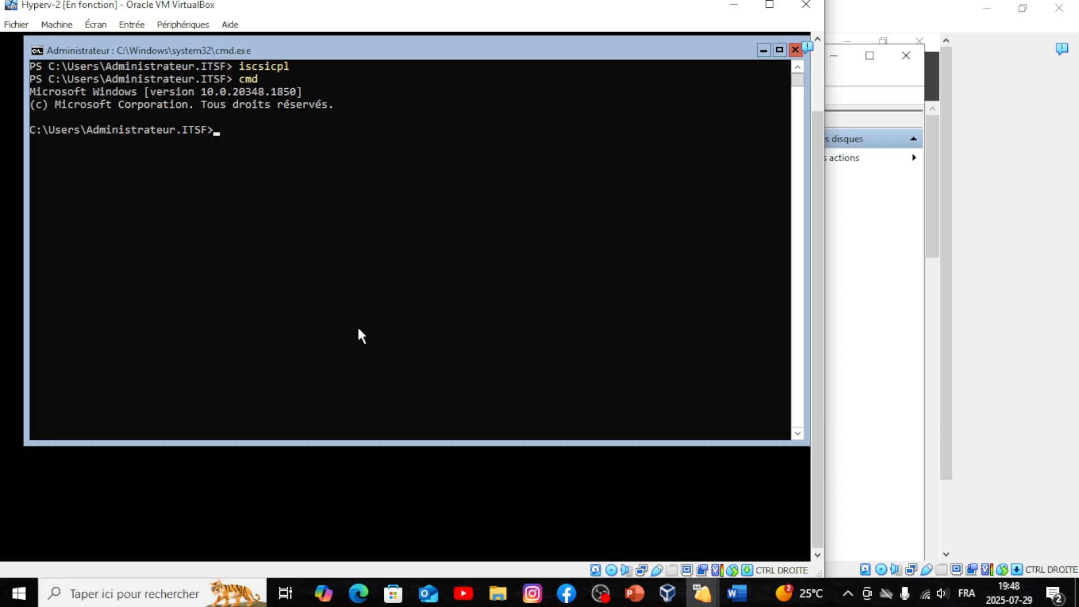
text(sc config start= aur)
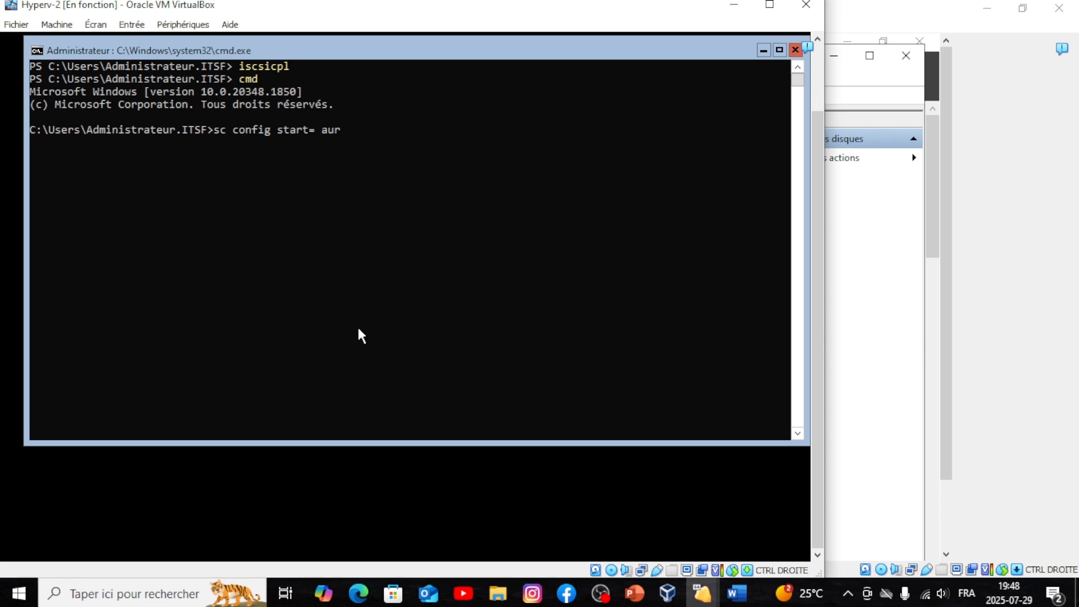
key(BackSpace)
text(to)
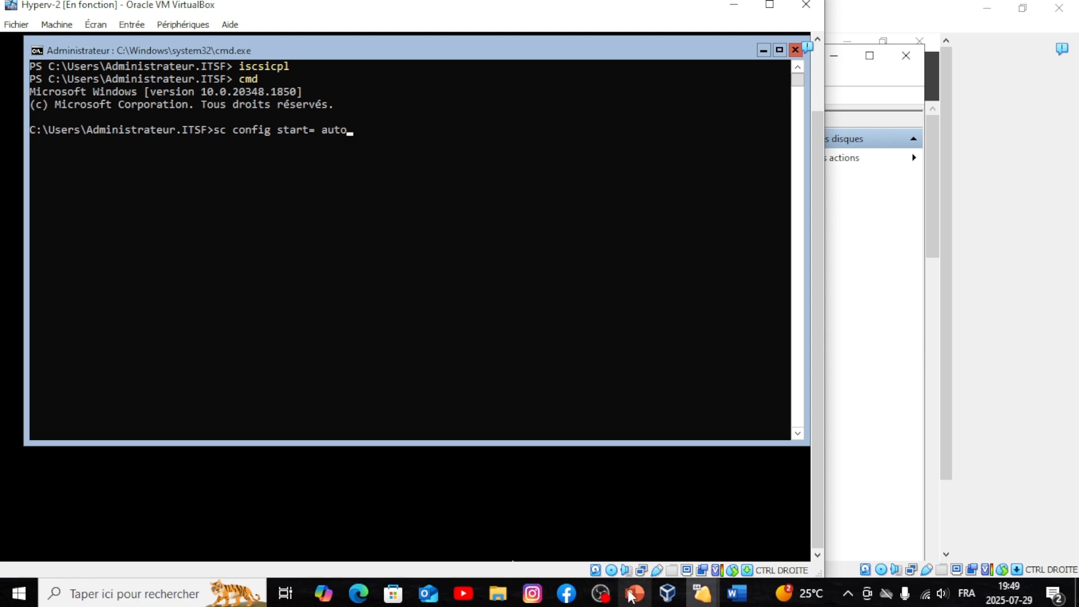
- Check the command against the slide, insert the service name vds before start=, and run sc config vds start= auto
click(618, 523)
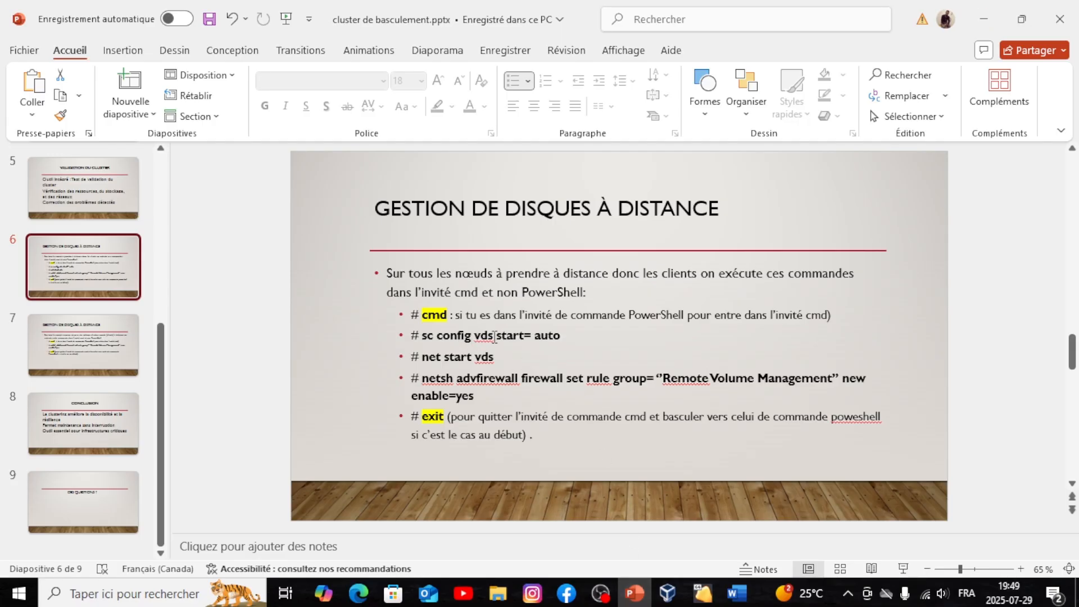
click(980, 21)
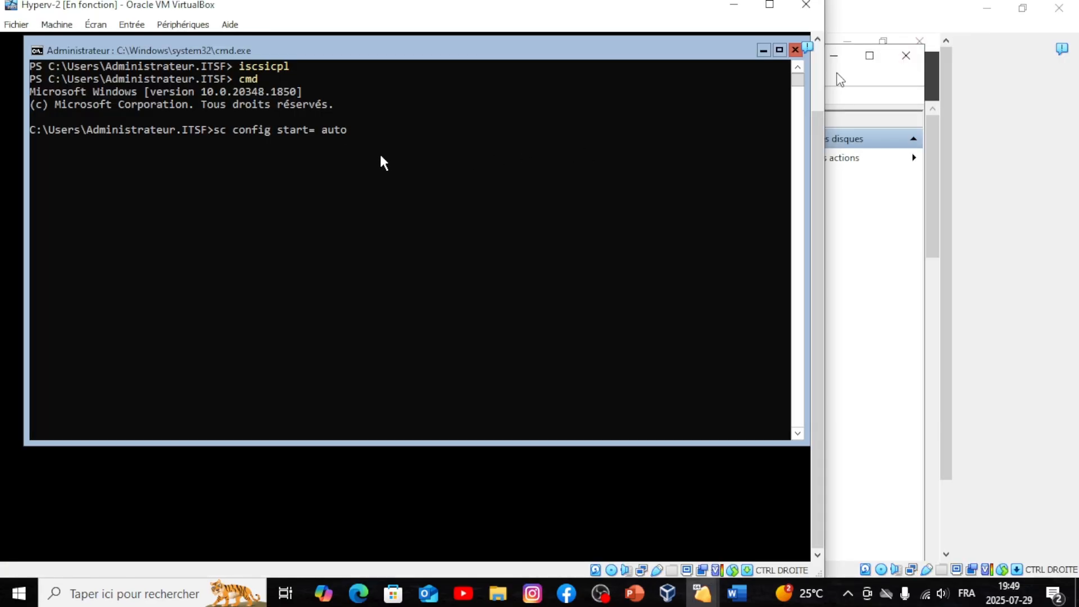
key(Left)
key(Left)
key(Left)
key(Left)
key(Left)
key(Left)
key(Left)
key(Left)
key(Left)
key(Left)
key(Left)
key(Left)
text(vds)
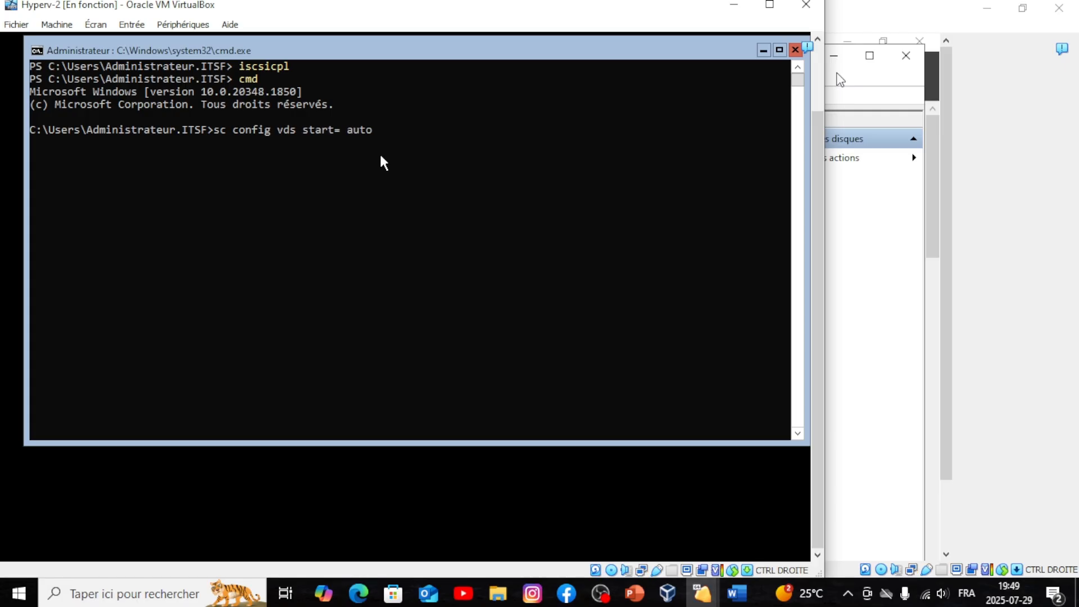
key(Right)
key(Right)
key(Right)
key(Right)
key(Right)
key(Right)
key(Right)
key(Right)
key(Return)
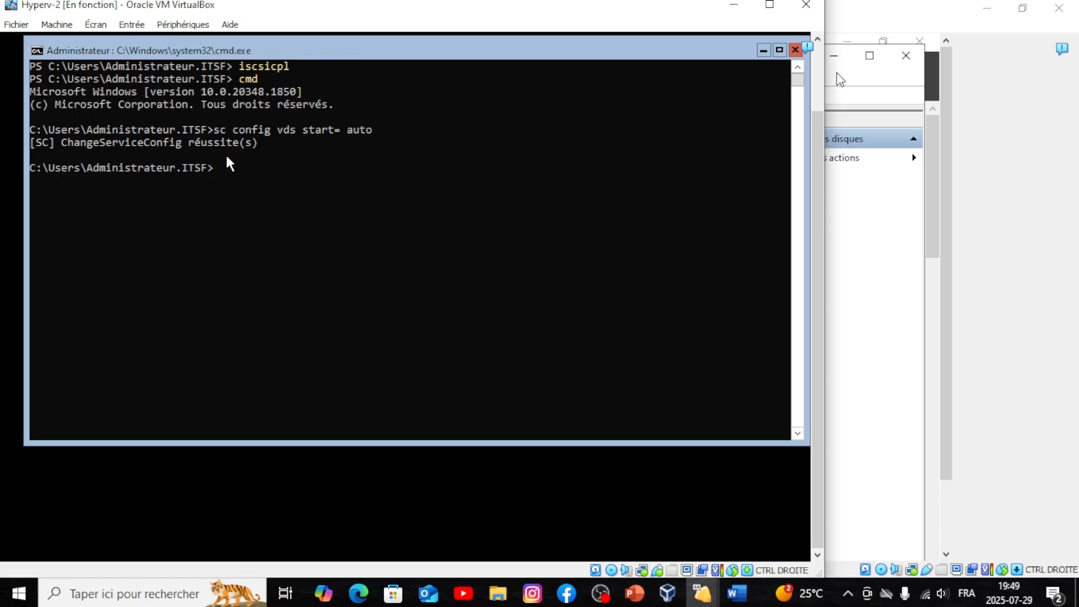
- Check the service start command on the slide and run net start vds at the Hyperv-2 command prompt
click(634, 594)
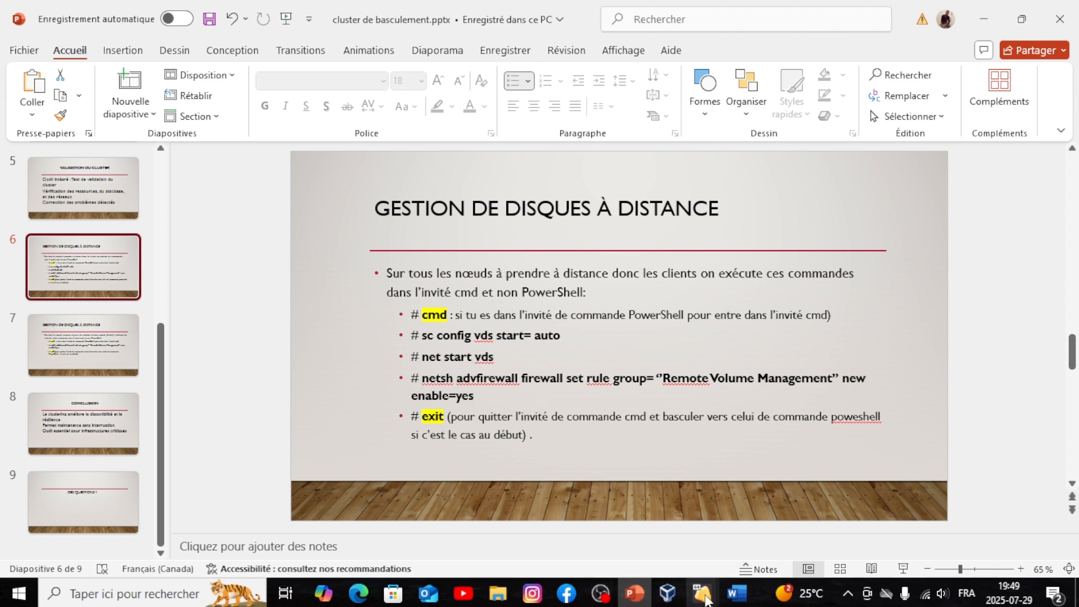
mouse_move(706, 598)
click(700, 508)
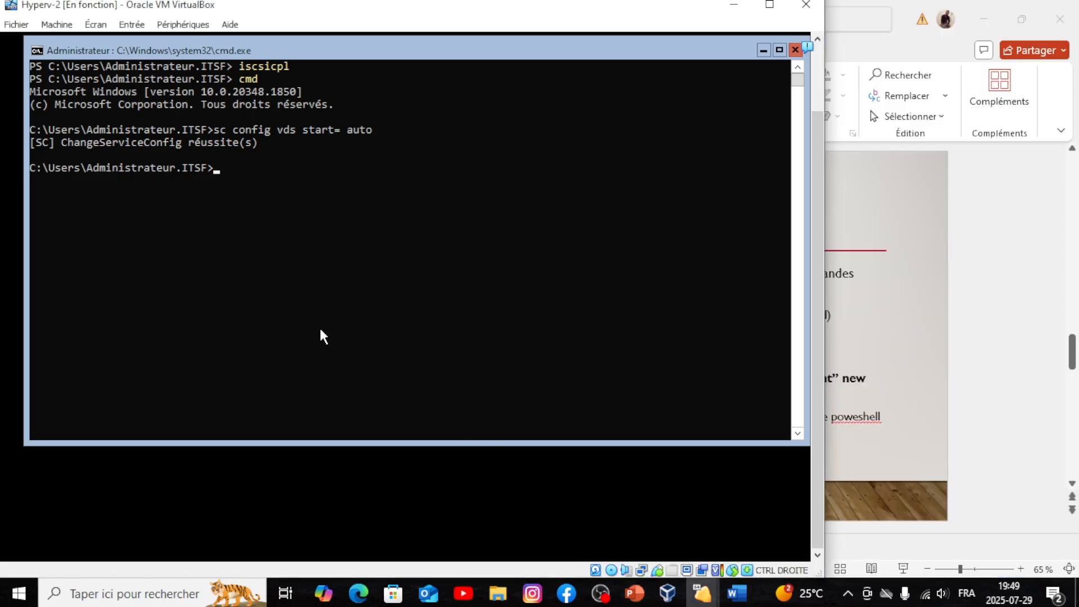
text(net start vds)
key(Left)
key(Left)
key(Left)
key(Left)
key(Left)
key(Left)
key(Left)
key(Left)
click(634, 593)
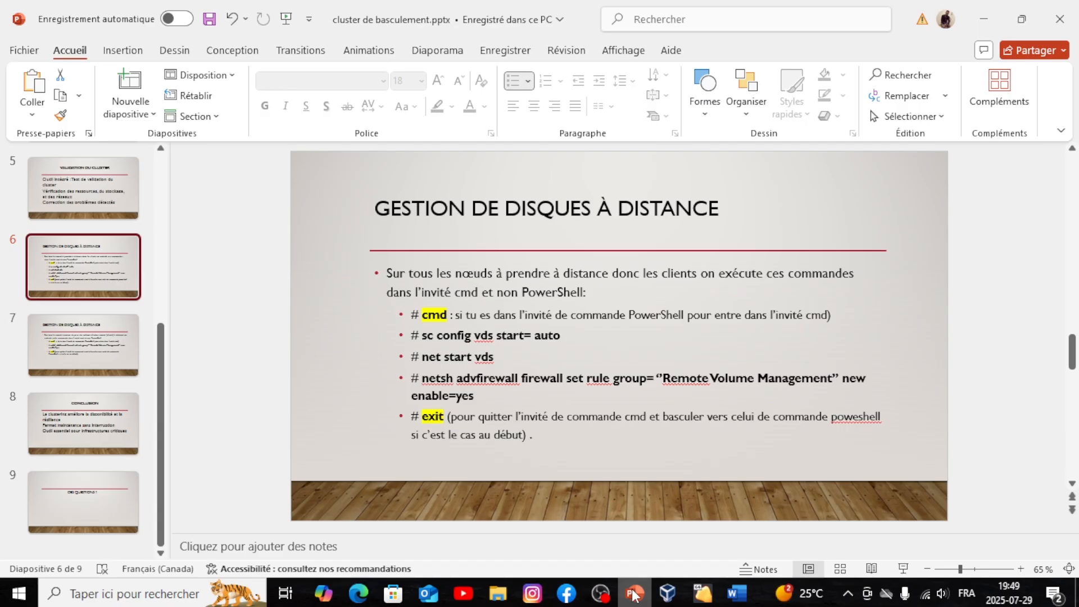
click(634, 594)
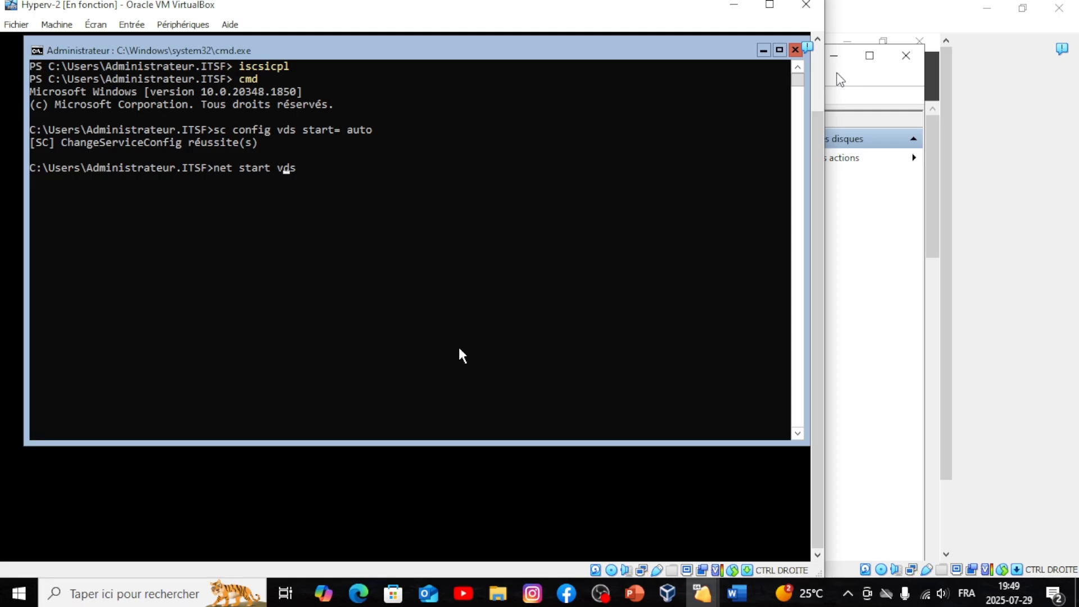
text(star)
key(BackSpace)
key(BackSpace)
key(BackSpace)
key(BackSpace)
key(BackSpace)
key(Return)
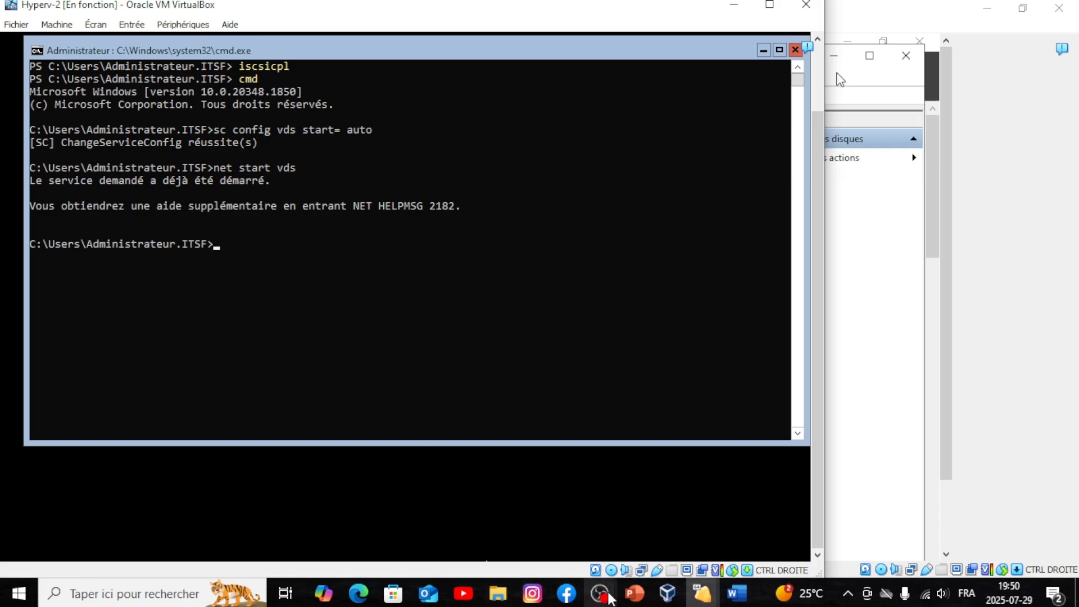
- Look up the firewall command on the slide and begin it at the Hyperv-2 command prompt with netsh advfirewall firewall
click(635, 594)
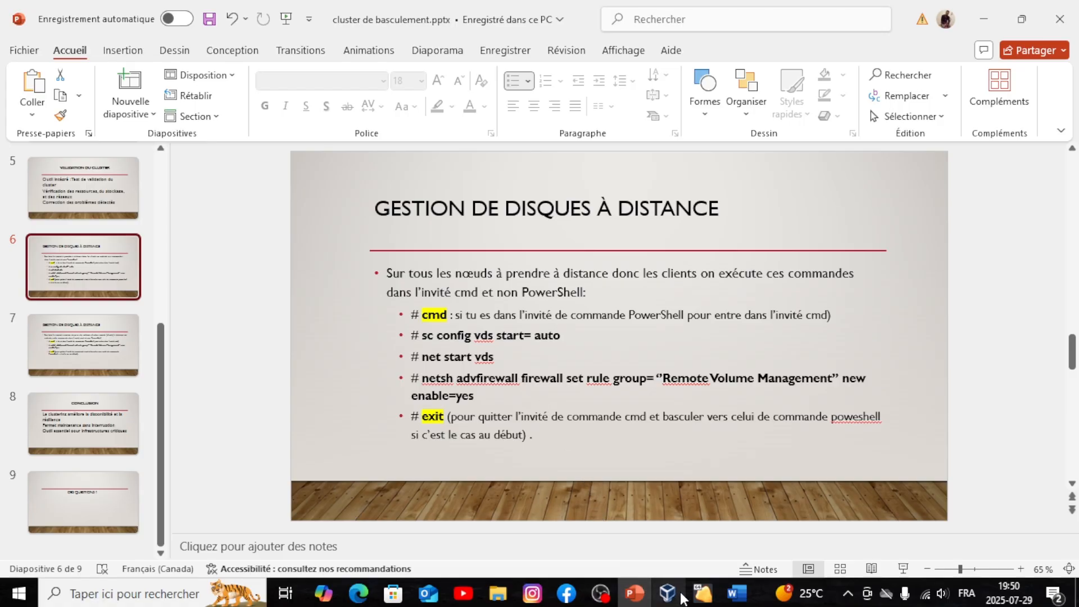
mouse_move(682, 596)
click(703, 540)
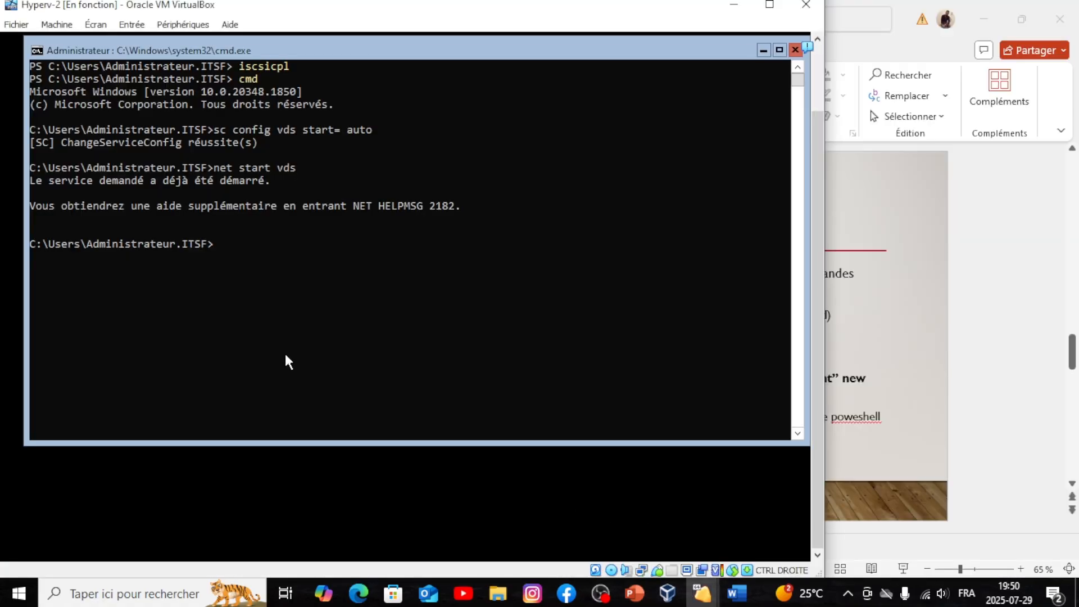
text(netsha)
key(BackSpace)
text(advfirew)
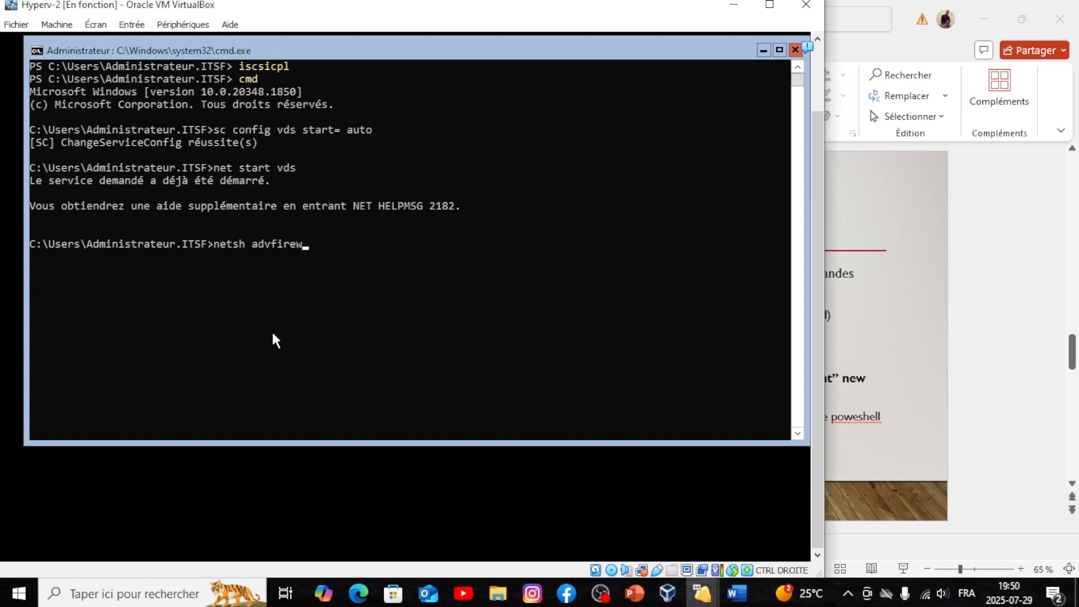
text(all)
text(firewall)
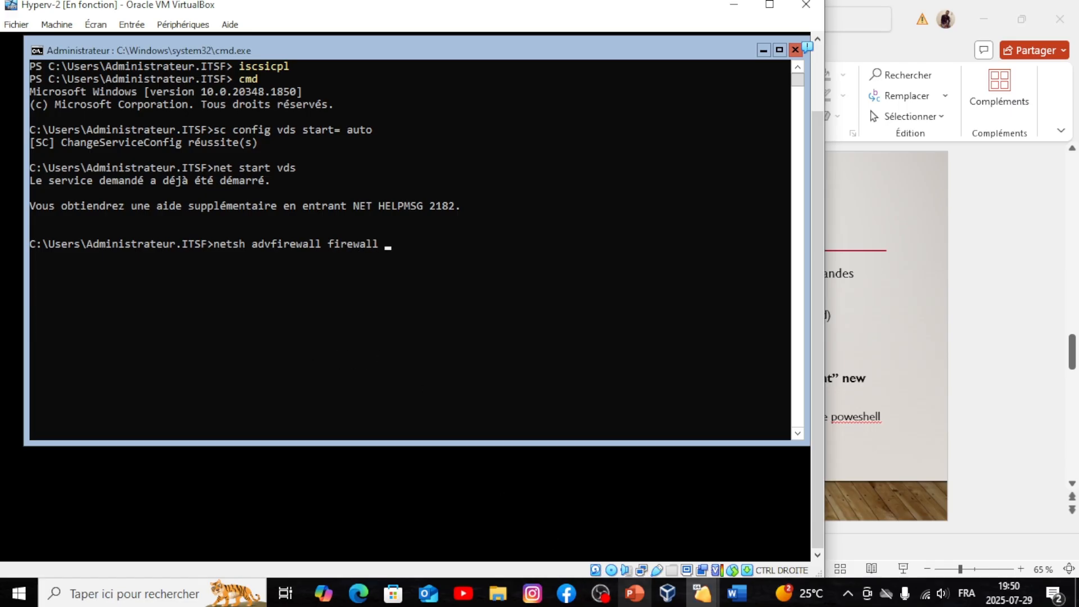
- Following the slide, complete the firewall command with set rule group="Remote Volume Management" new enable=yes
click(635, 593)
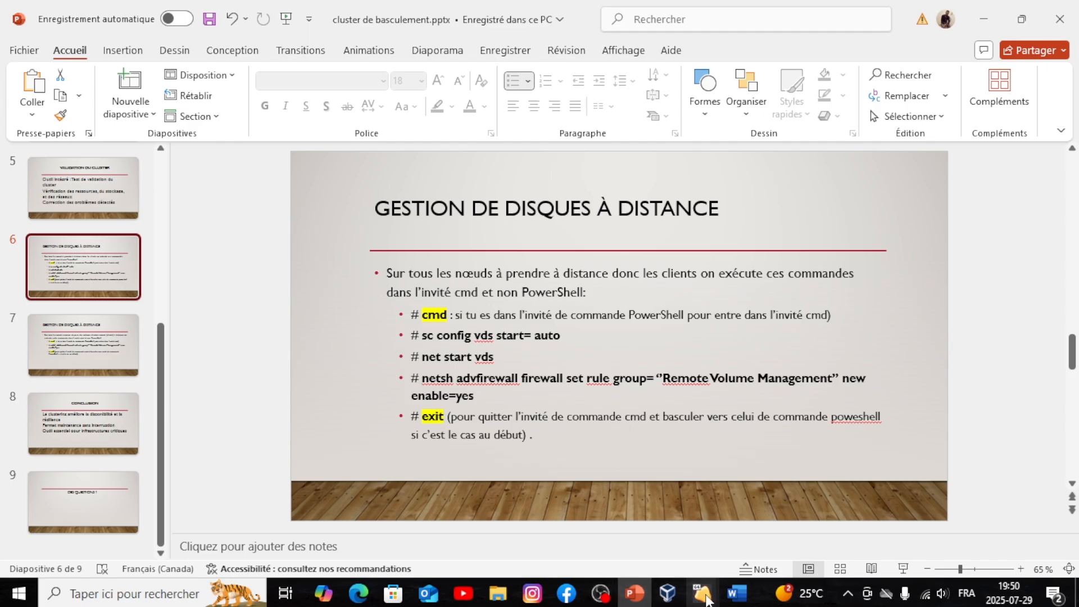
mouse_move(710, 601)
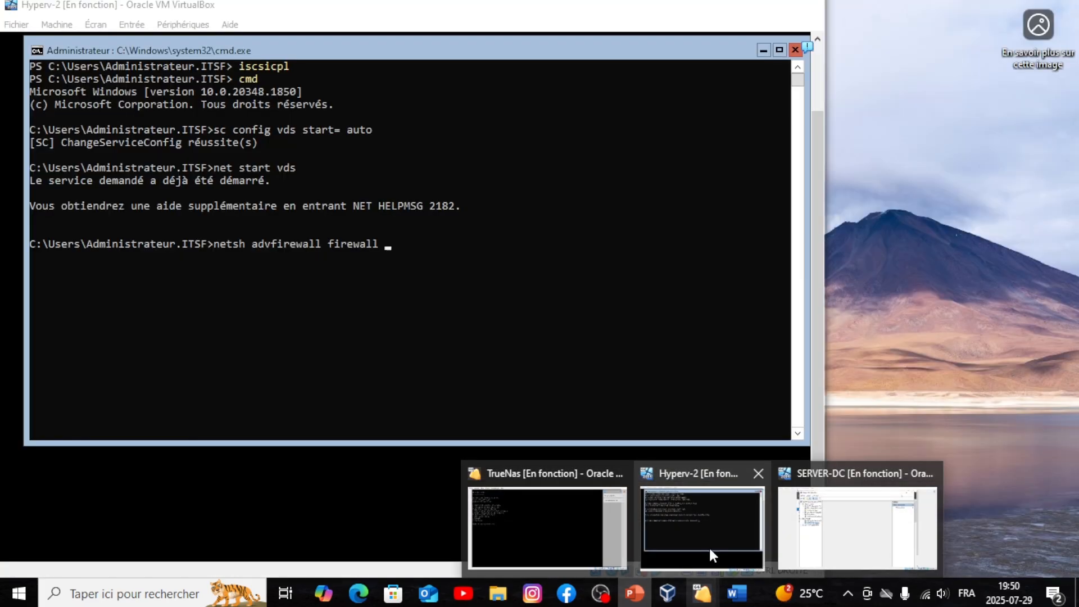
click(709, 546)
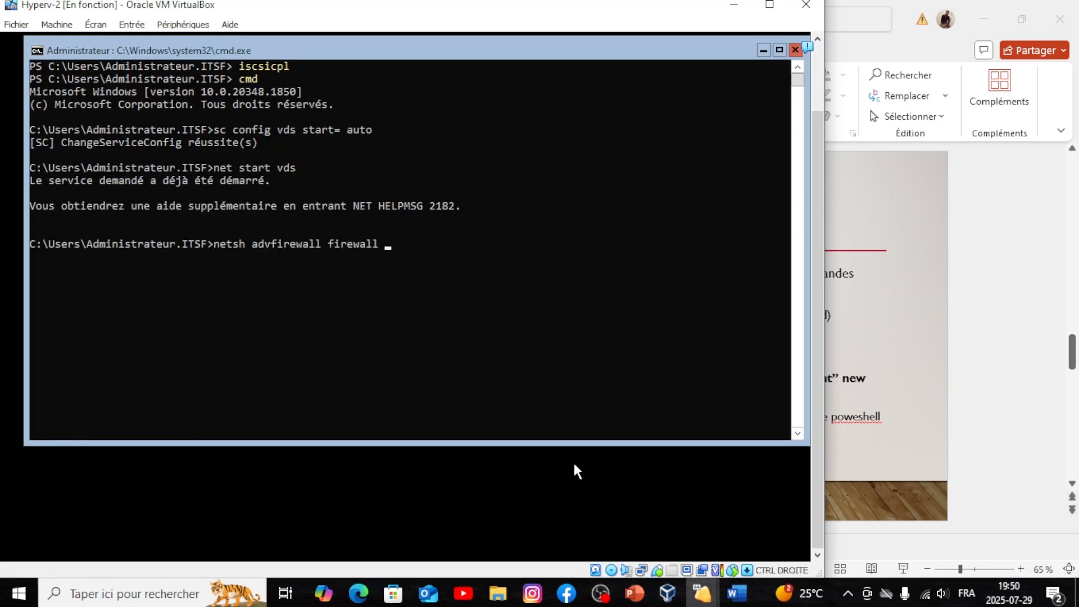
text(set rulr)
key(BackSpace)
text(e group)
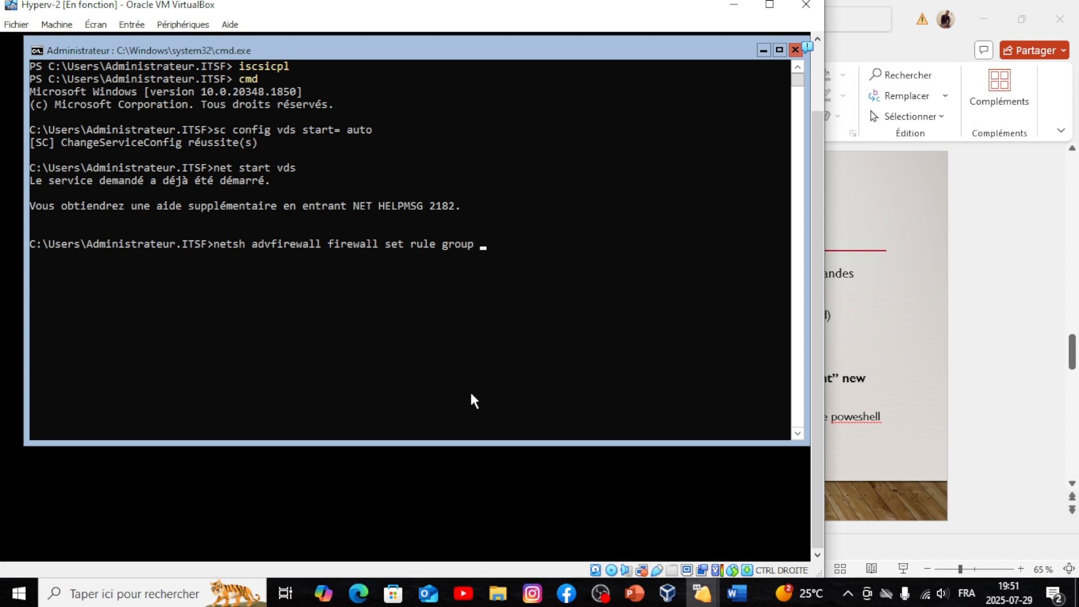
click(601, 593)
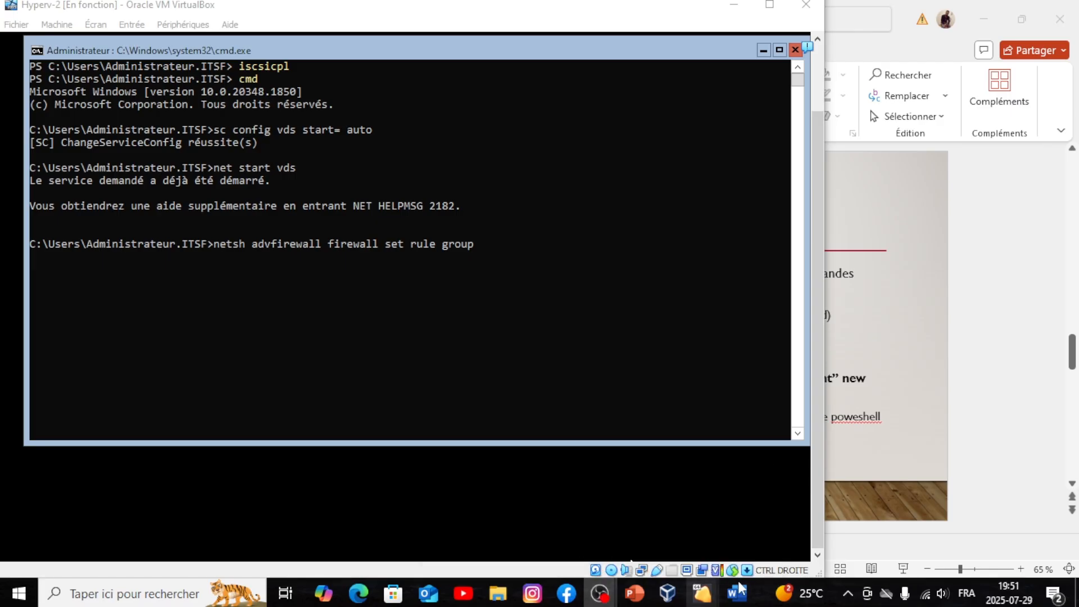
right_click(736, 423)
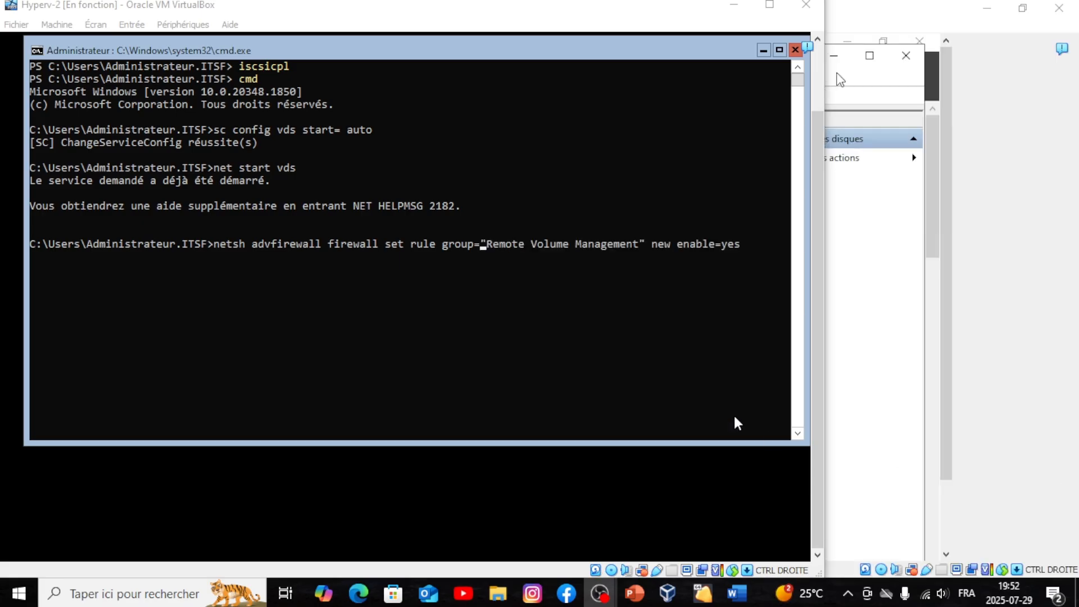
- Compare the entered netsh command with the one on the slide and return to the Hyperv-2 virtual machine
mouse_move(714, 598)
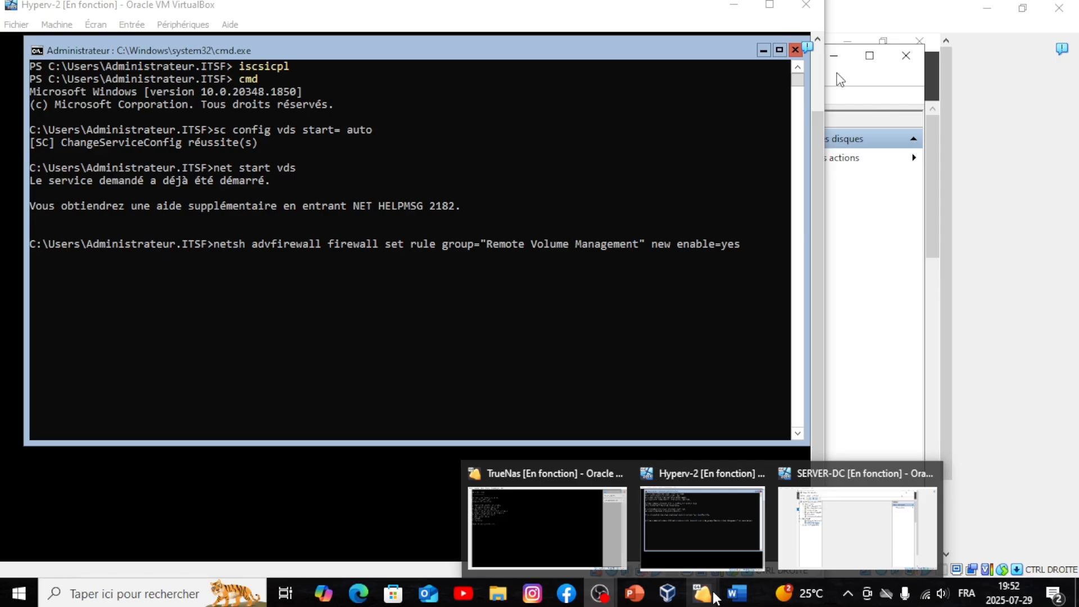
click(634, 593)
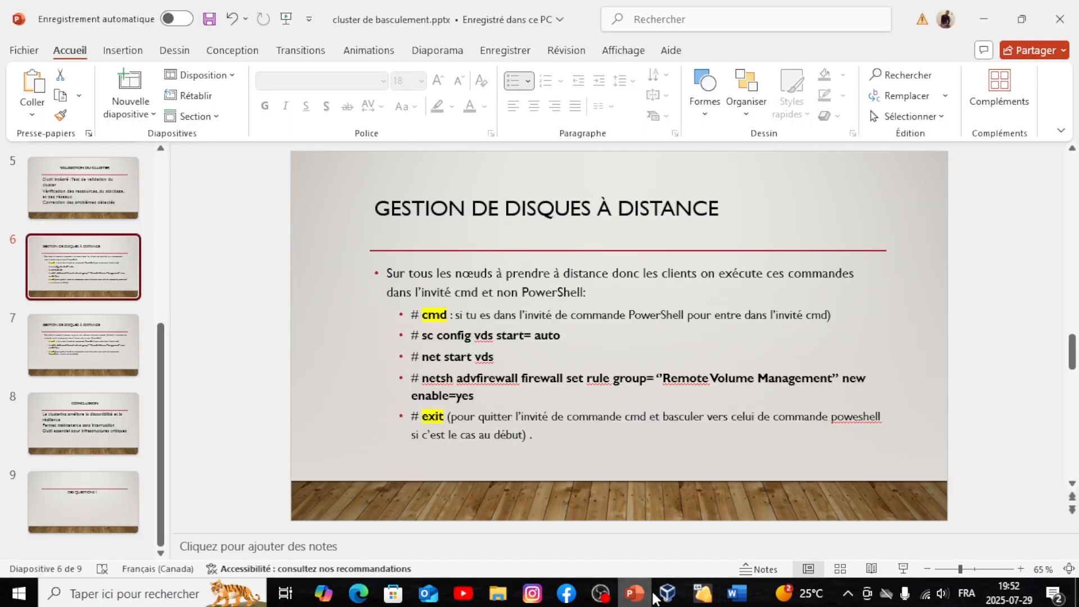
drag(422, 378, 488, 398)
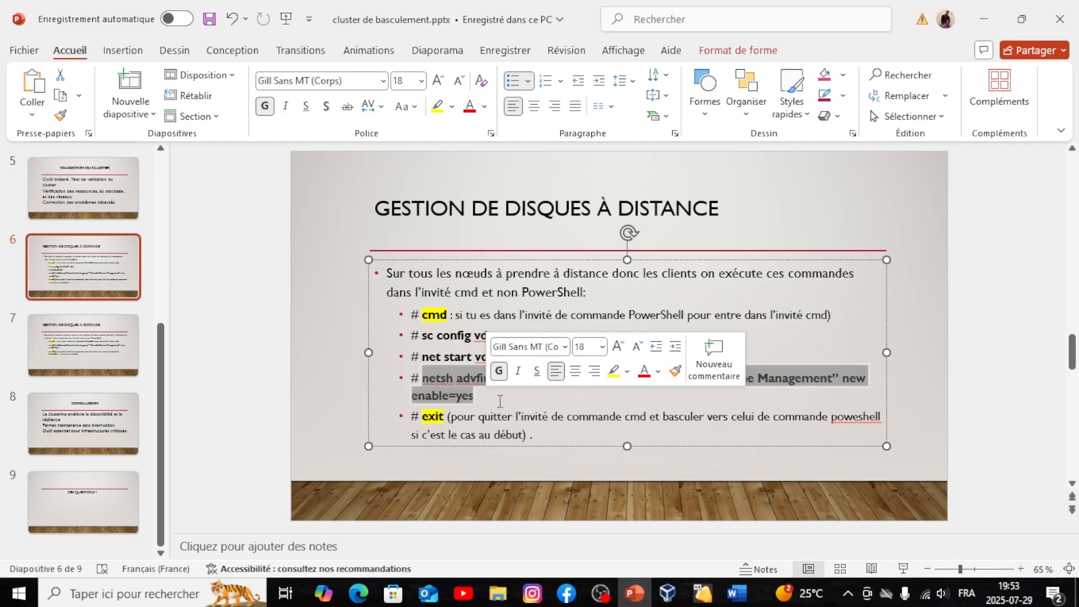
click(499, 401)
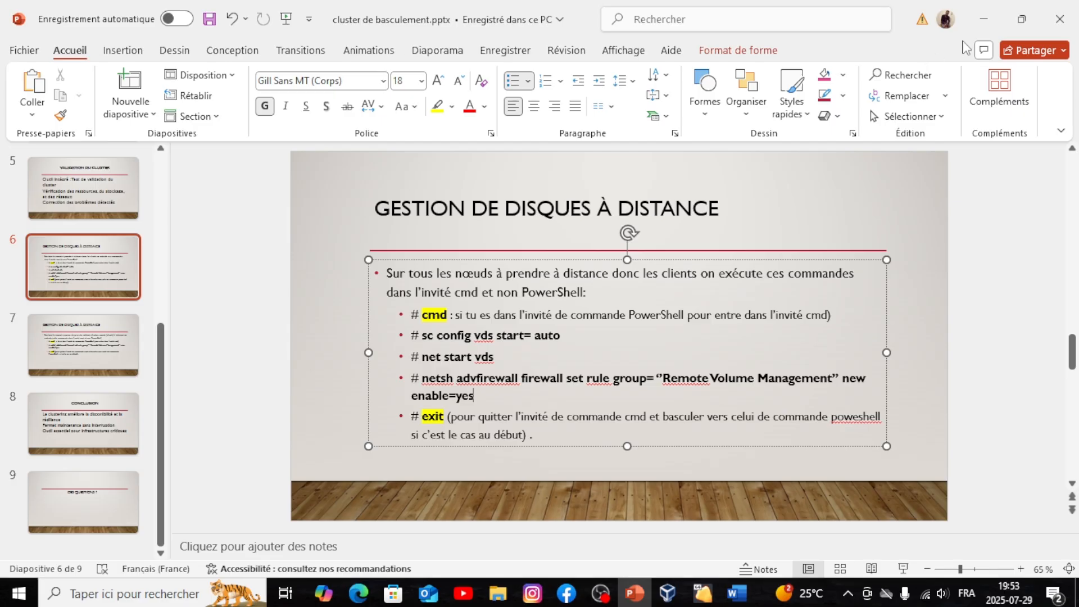
click(982, 22)
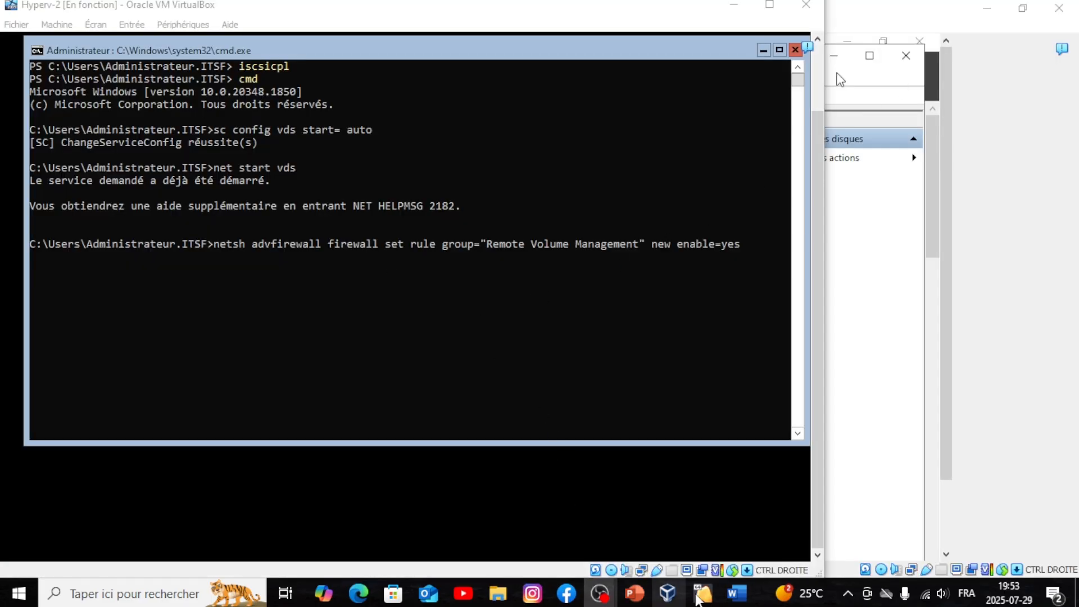
mouse_move(704, 595)
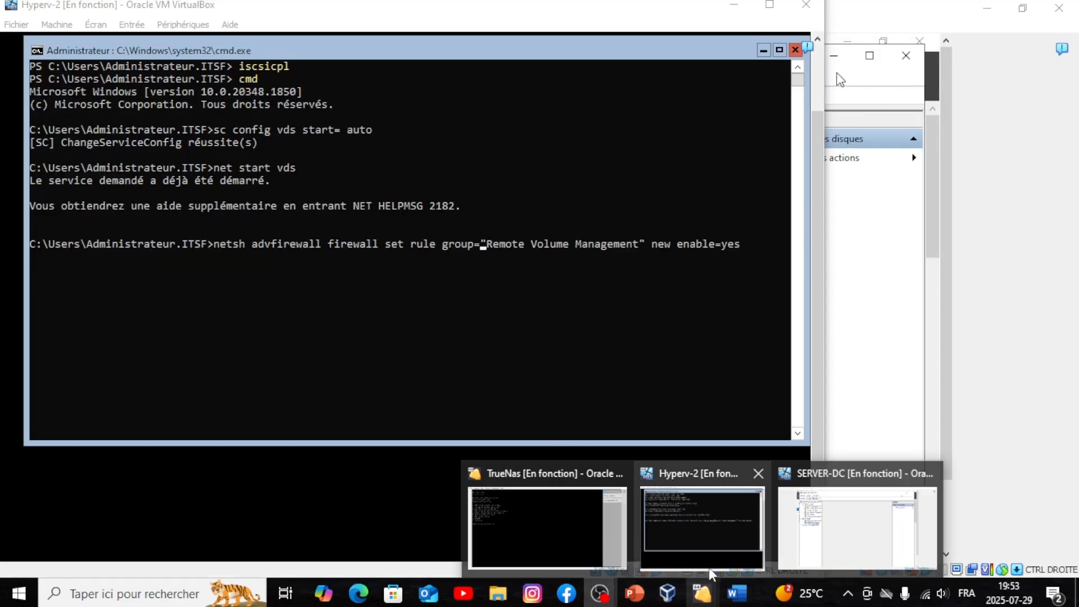
click(711, 565)
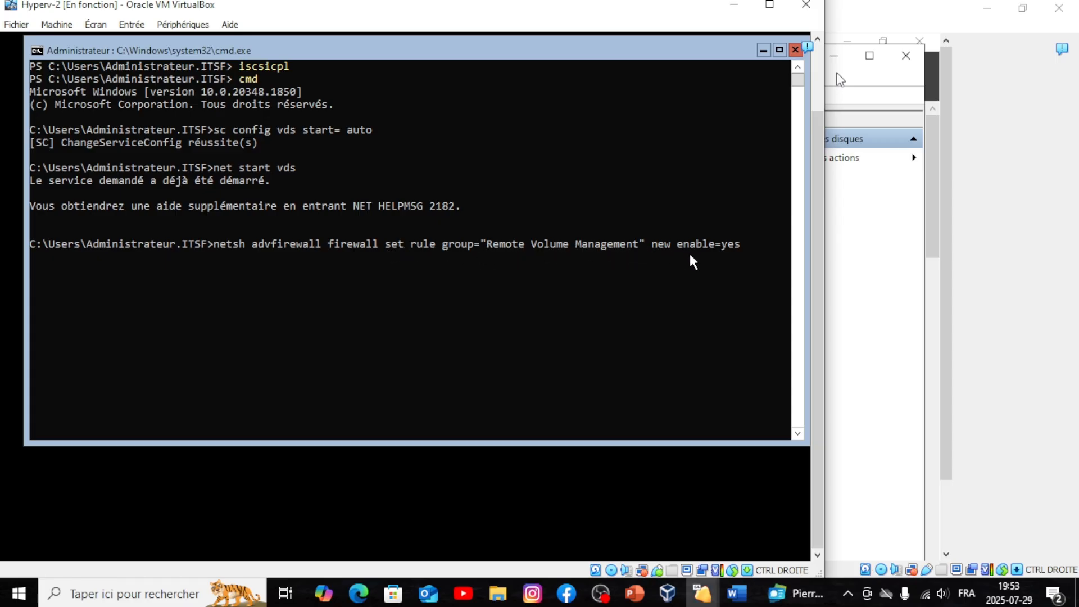
- Run the completed netsh command for the Remote Volume Management firewall rule group
key(Right)
key(Right)
key(Right)
key(Right)
key(Right)
key(Right)
key(Right)
key(Right)
key(Right)
key(Right)
key(Right)
key(Right)
key(Right)
key(Right)
key(Right)
key(Right)
key(Right)
key(Right)
key(Right)
key(Right)
key(End)
key(Return)
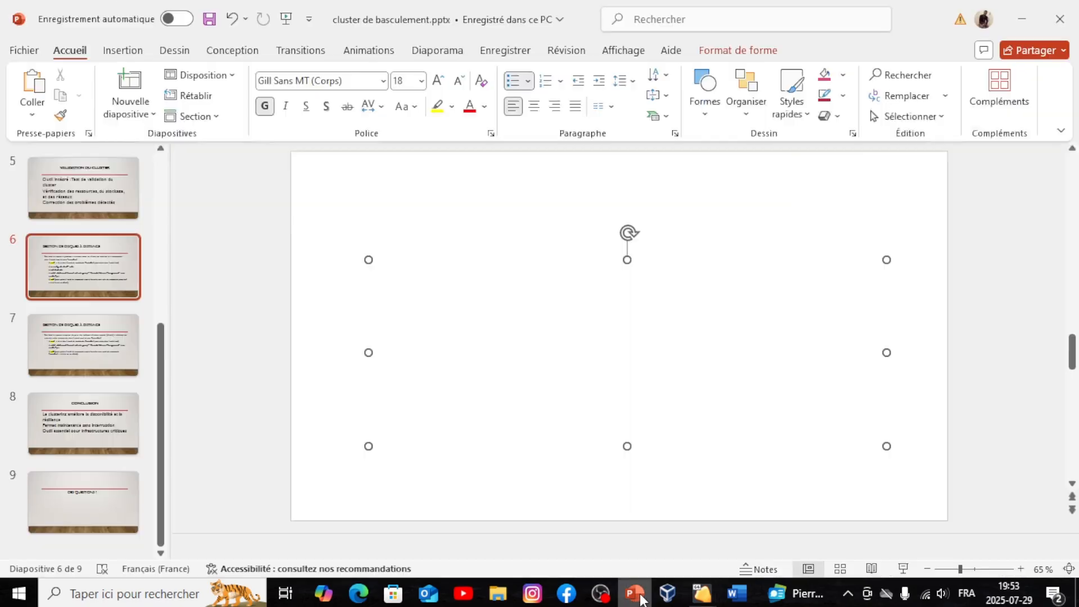
- Review the remote disk management commands on the slide again and return to the Hyperv-2 command prompt
click(635, 594)
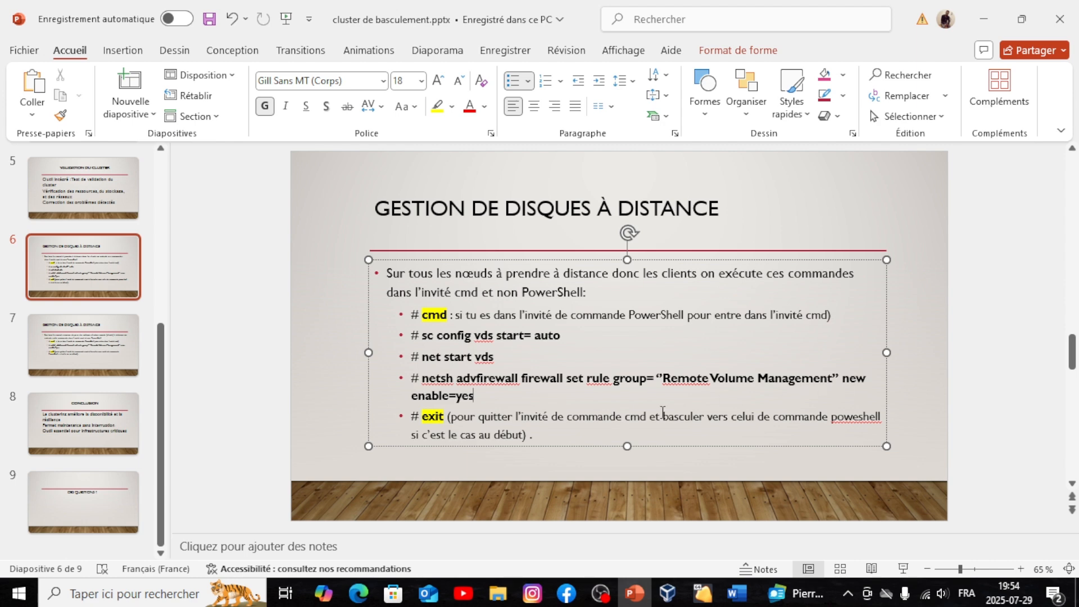
click(600, 594)
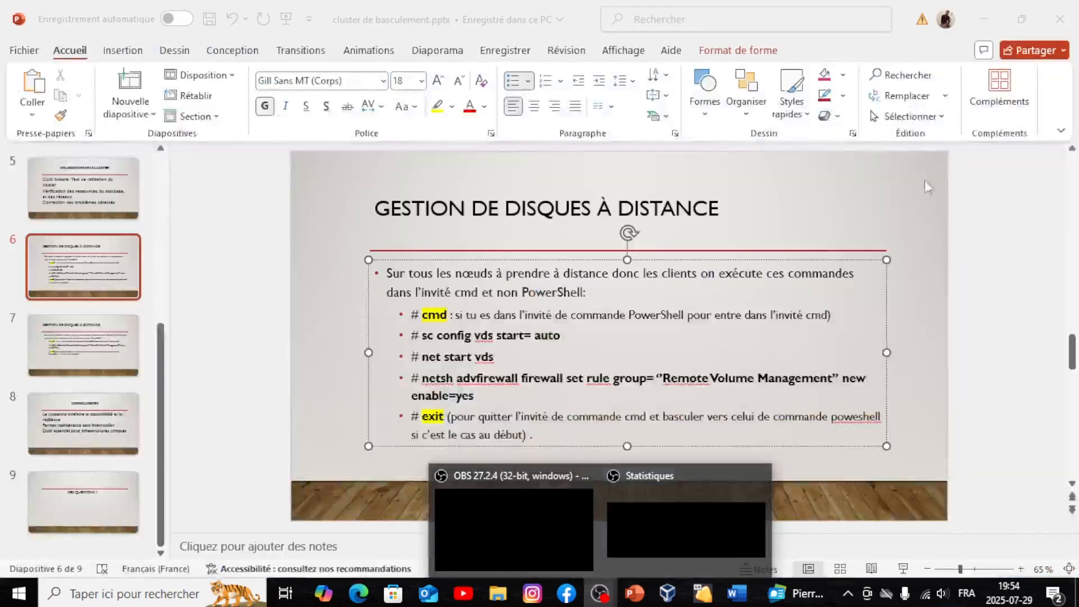
click(983, 19)
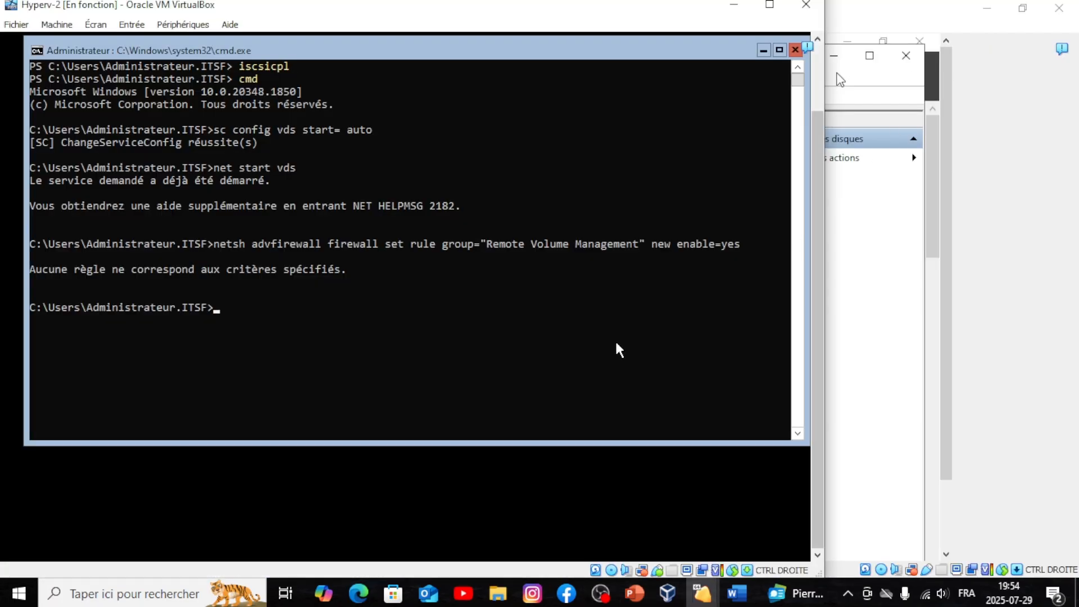
- Switch to the SERVER-DC virtual machine, search for cmd and open a command prompt
mouse_move(601, 599)
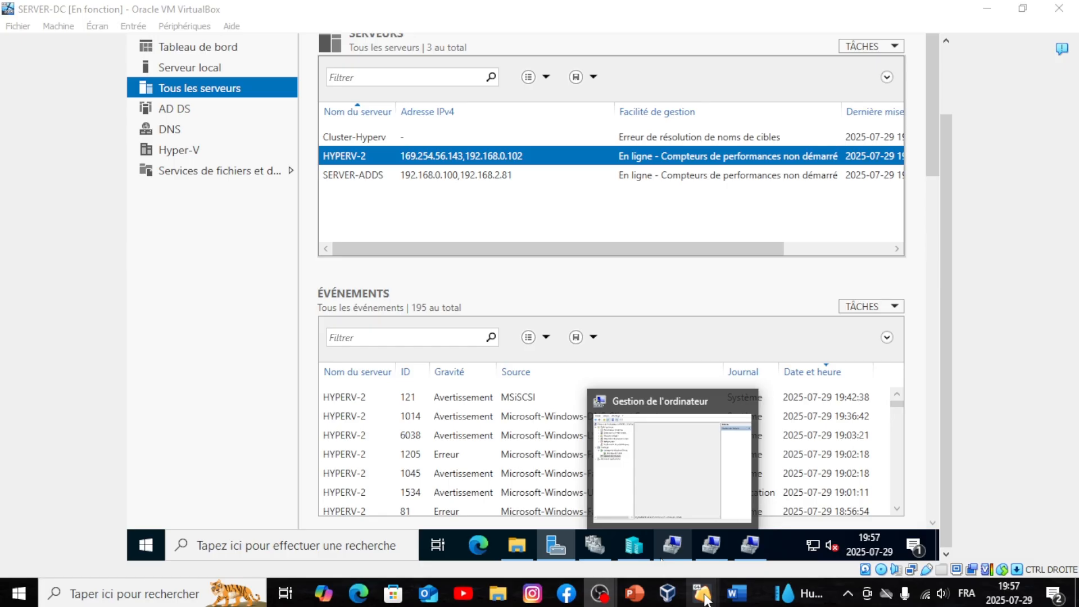
mouse_move(702, 595)
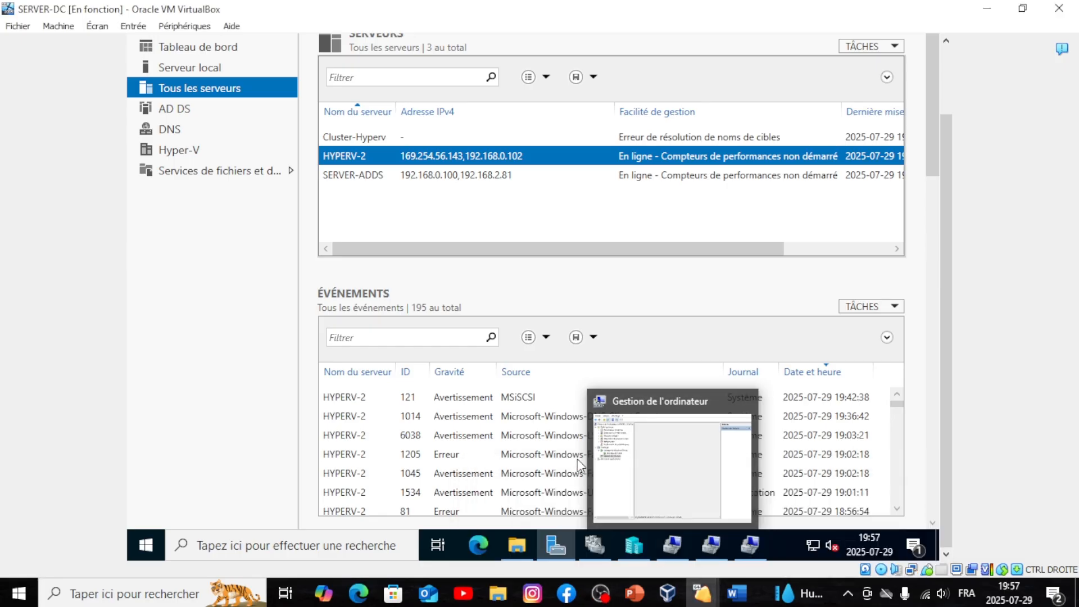
click(265, 546)
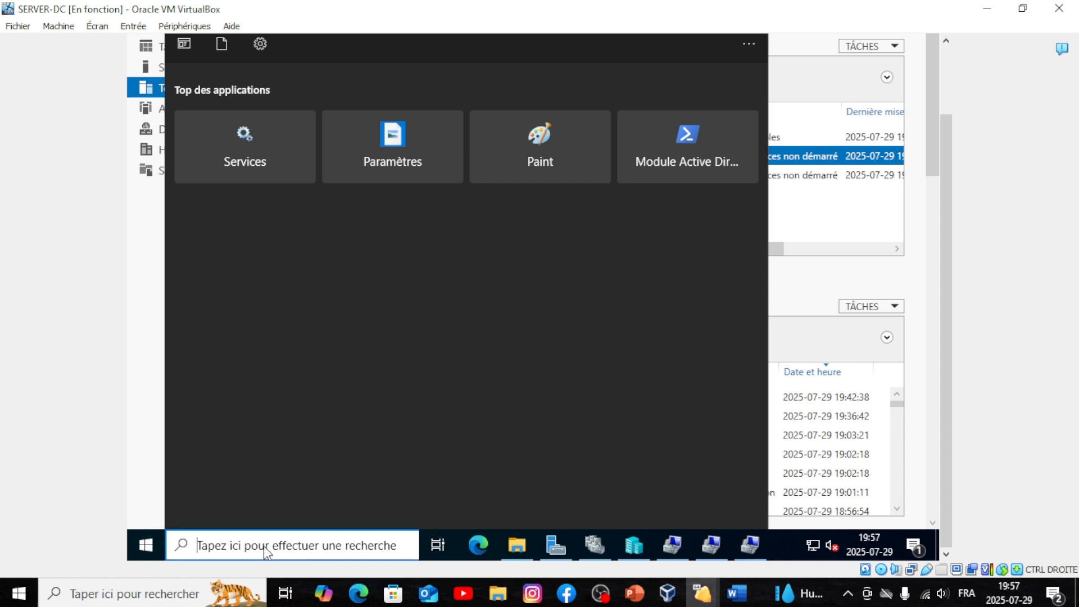
text(cmd)
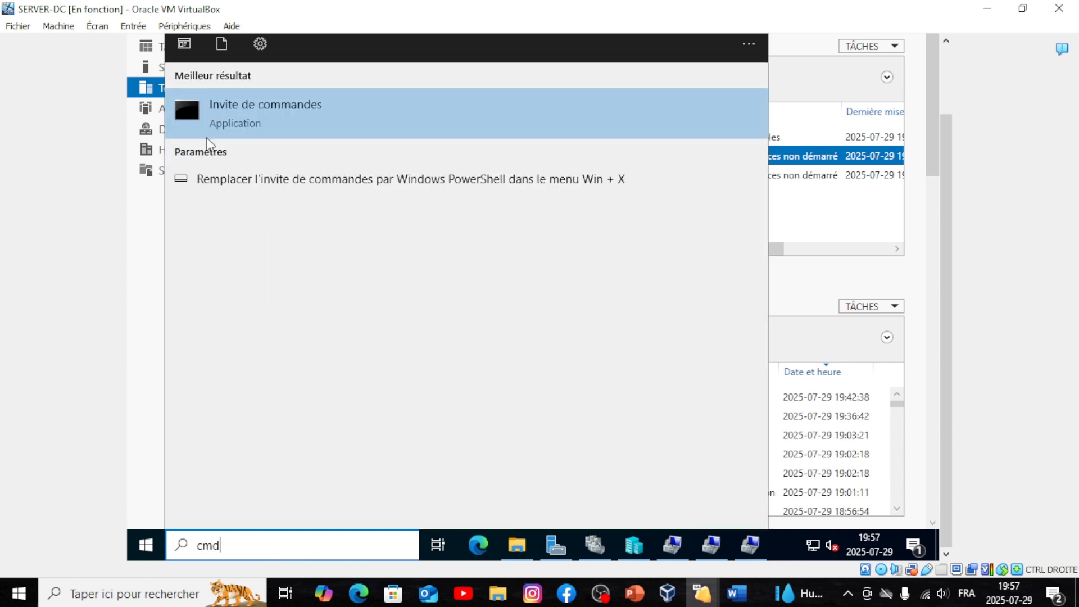
click(242, 118)
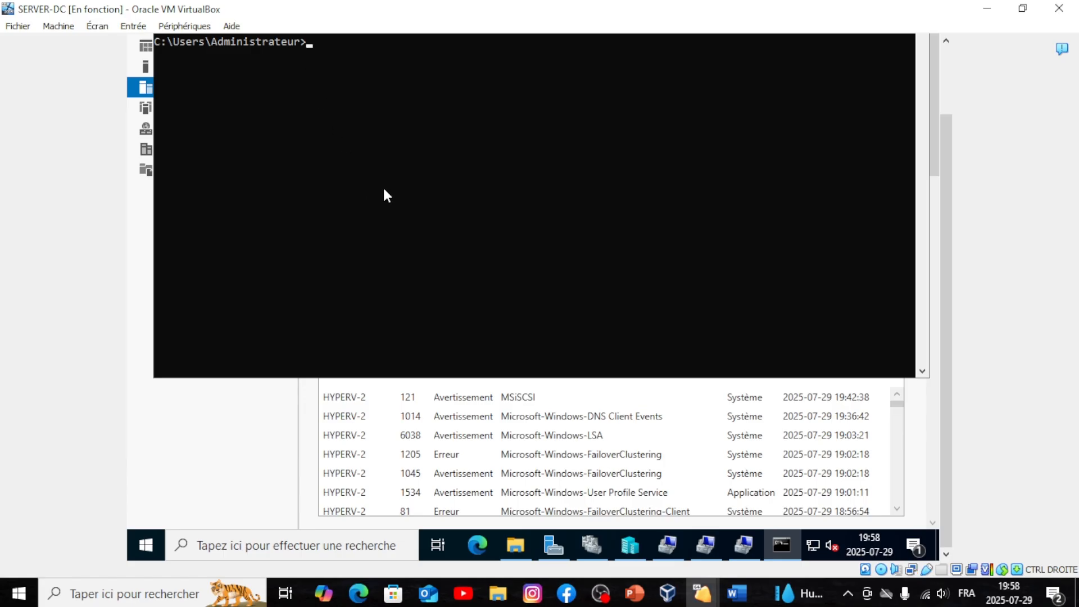
- On SERVER-DC, run netsh advfirewall firewall set rule group="Remote Volume Management" new enable=yes
text(netsh advfirewall)
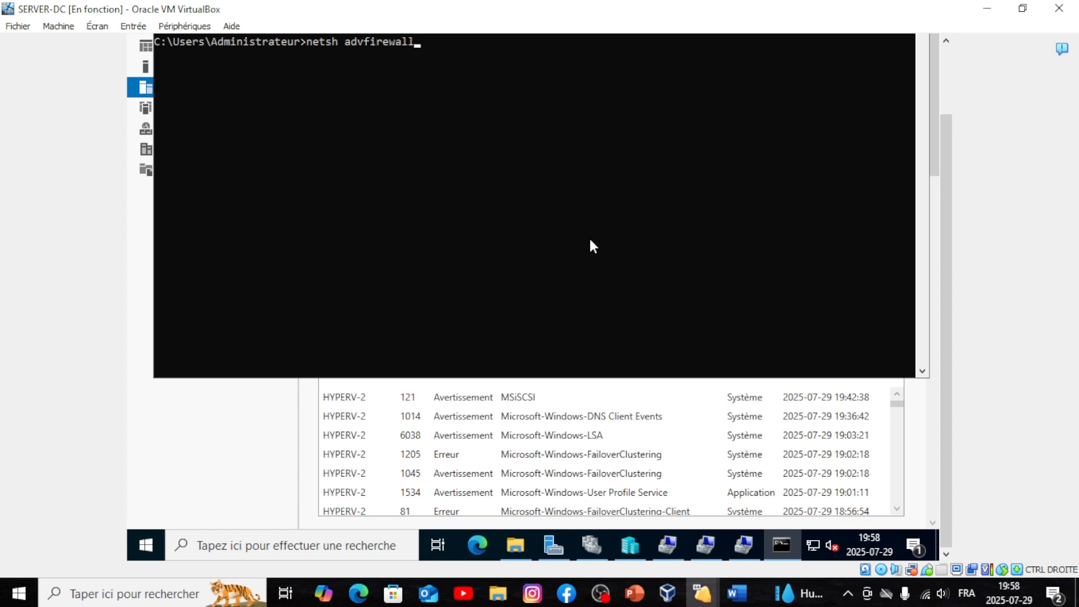
mouse_move(601, 594)
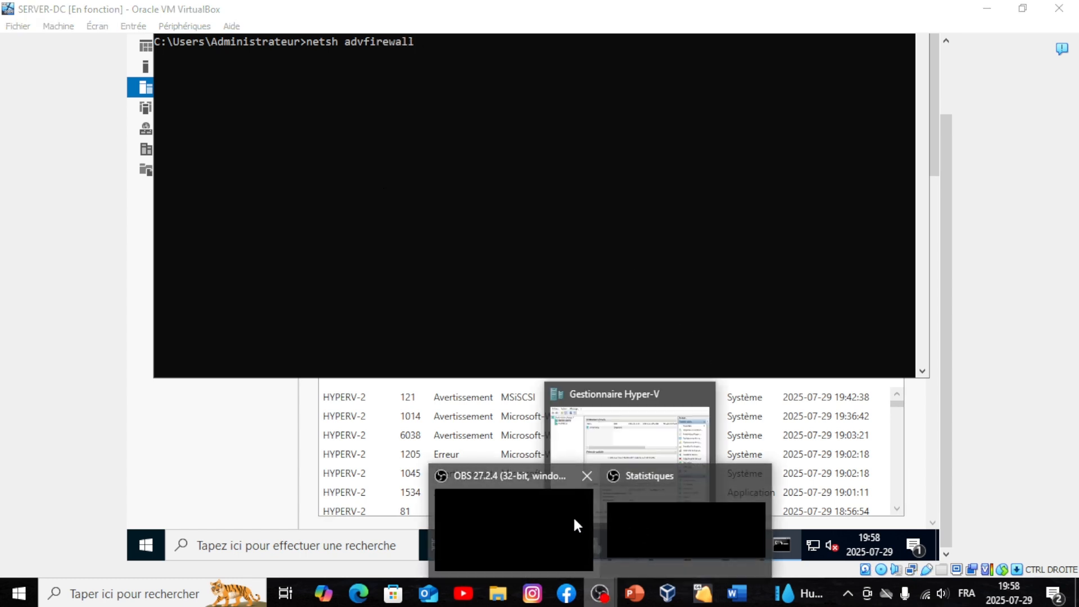
text(firewall set rule group="Remote Volume Management" new enable=yes)
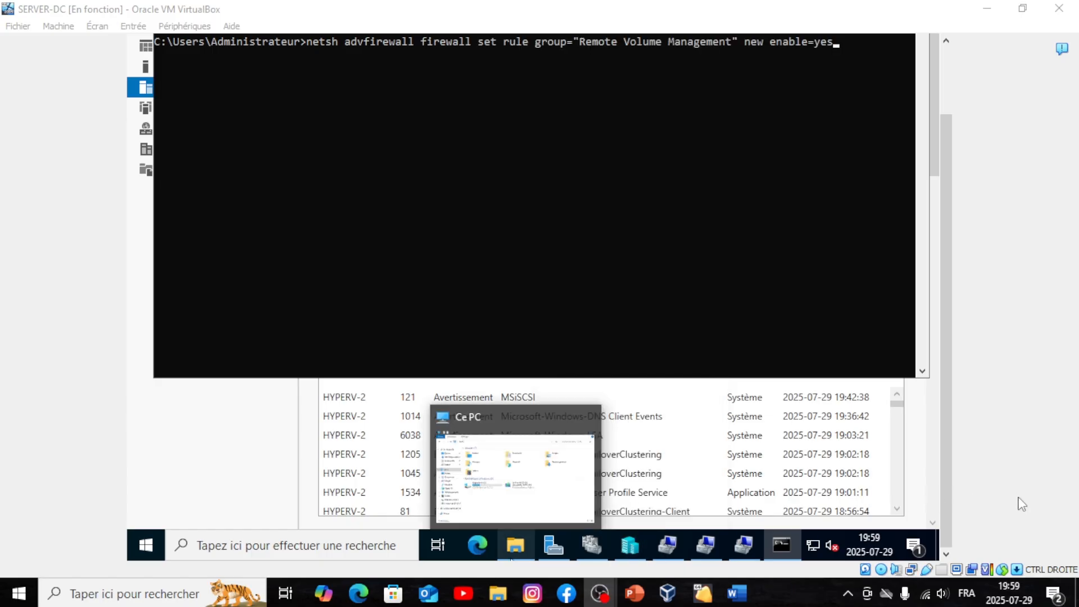
mouse_move(703, 594)
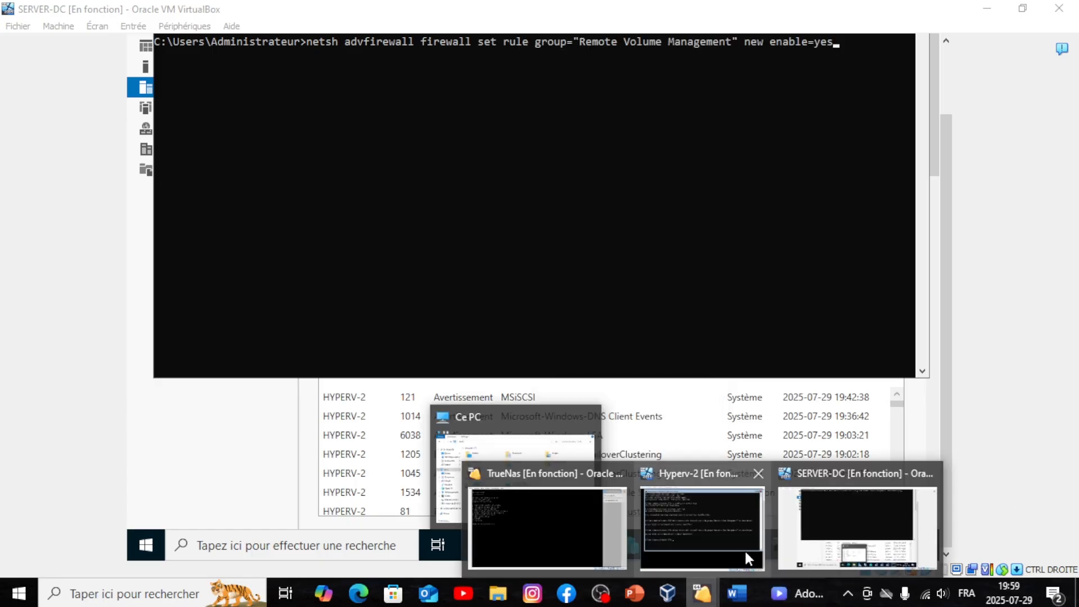
mouse_move(741, 542)
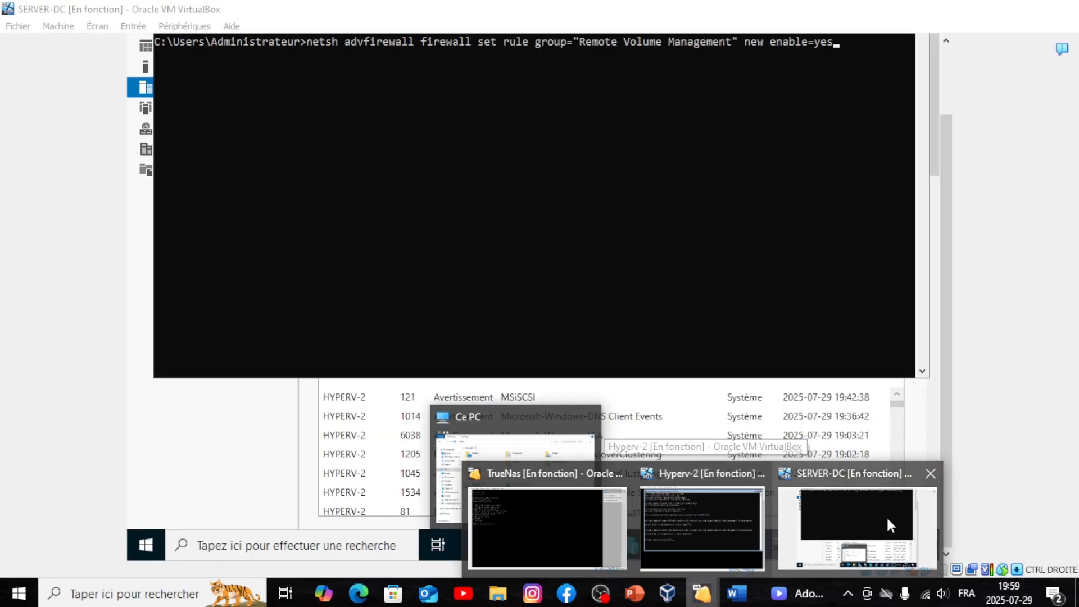
click(885, 520)
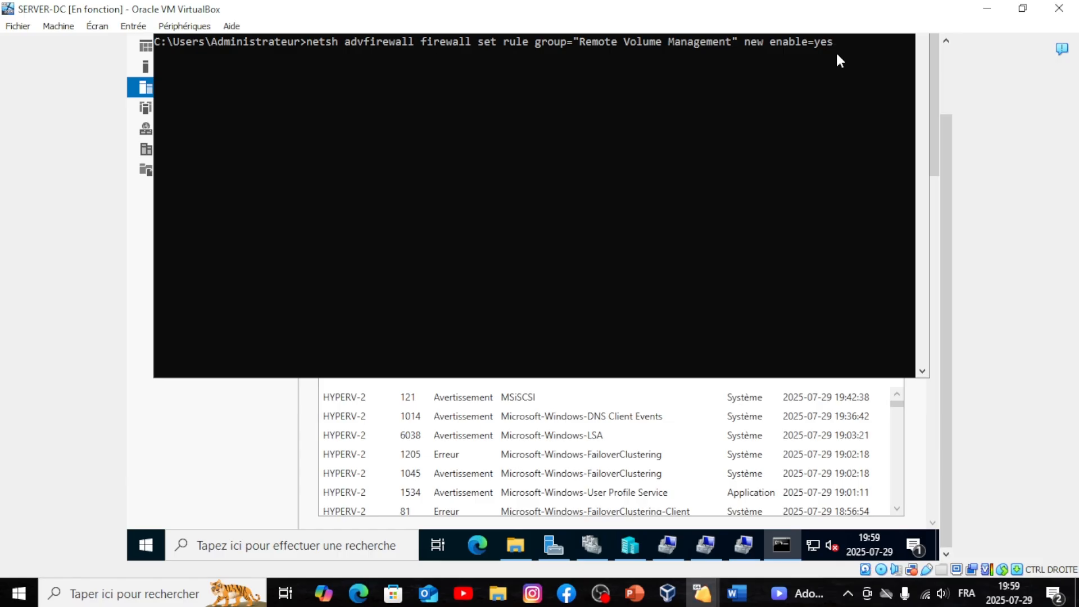
key(Return)
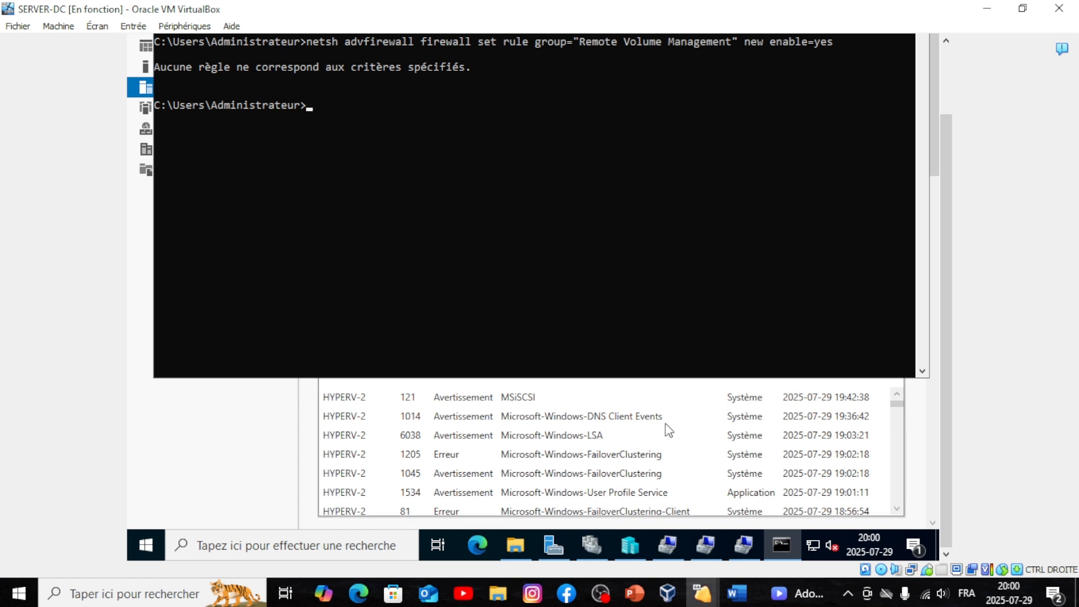
- From Server Manager's list of all servers, open Computer Management for HYPERV-2, try to load its Disk Management and dismiss the warning
click(593, 478)
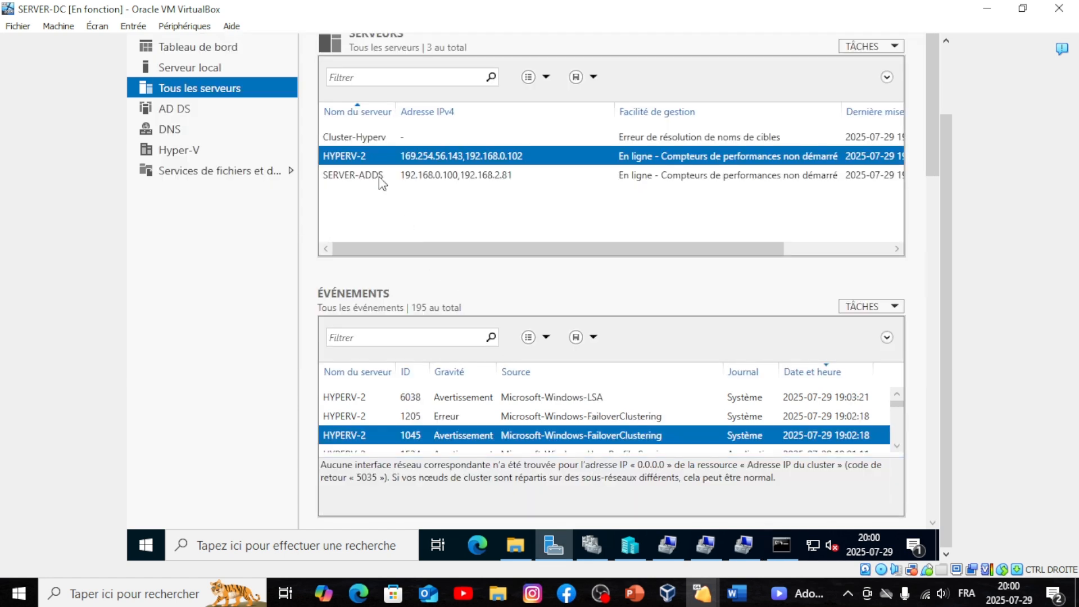
right_click(369, 143)
click(357, 158)
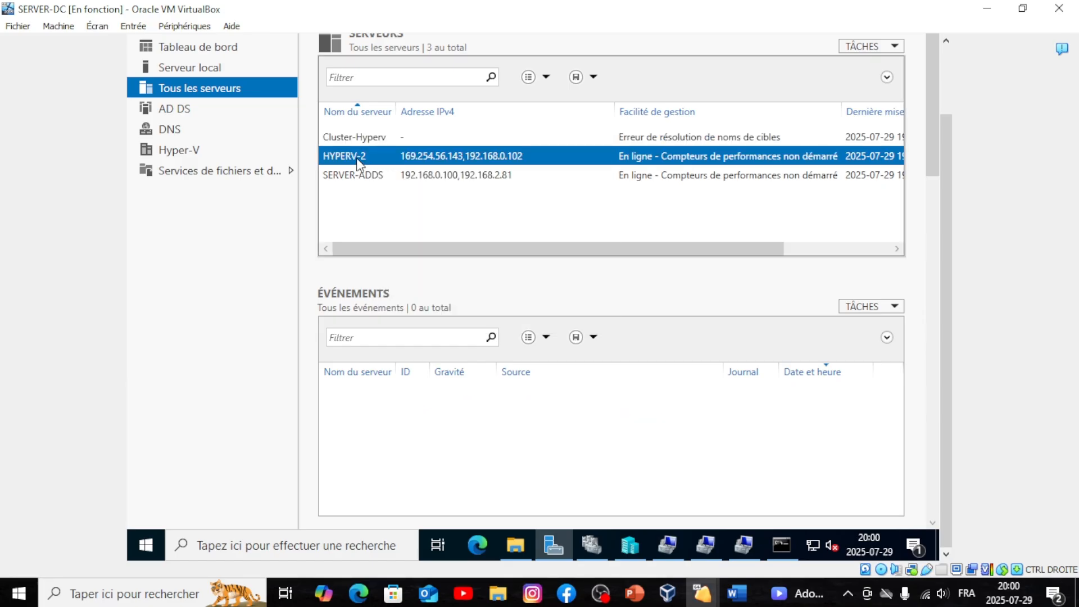
right_click(358, 161)
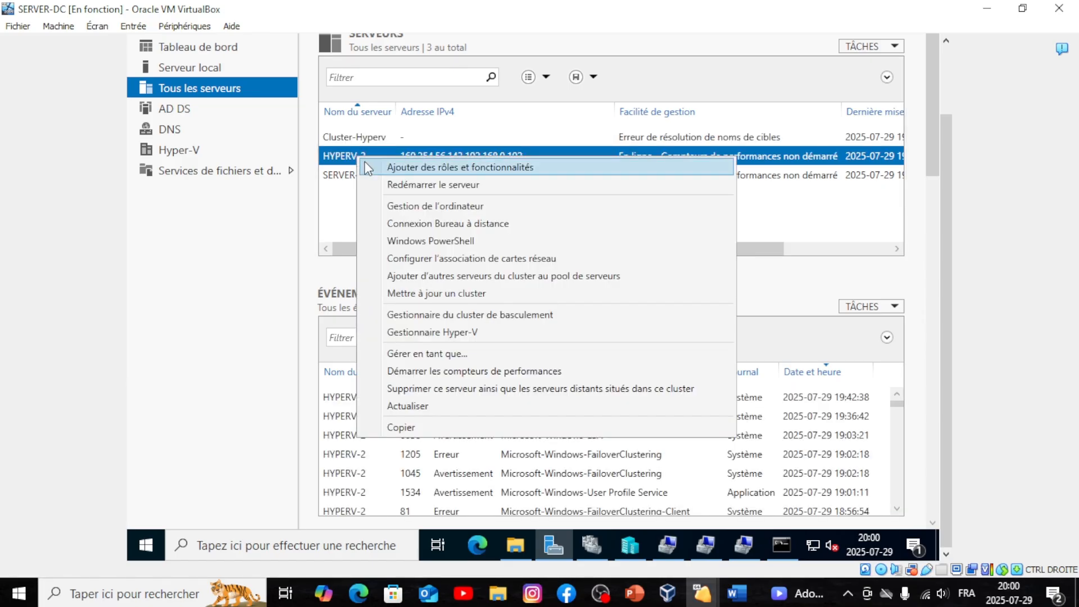
click(422, 208)
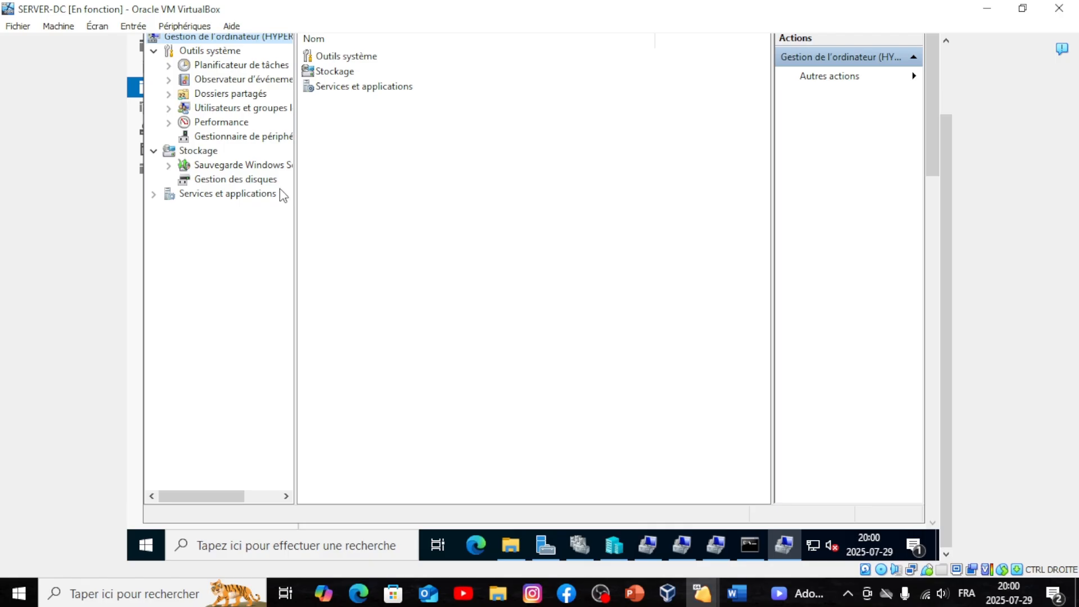
click(268, 180)
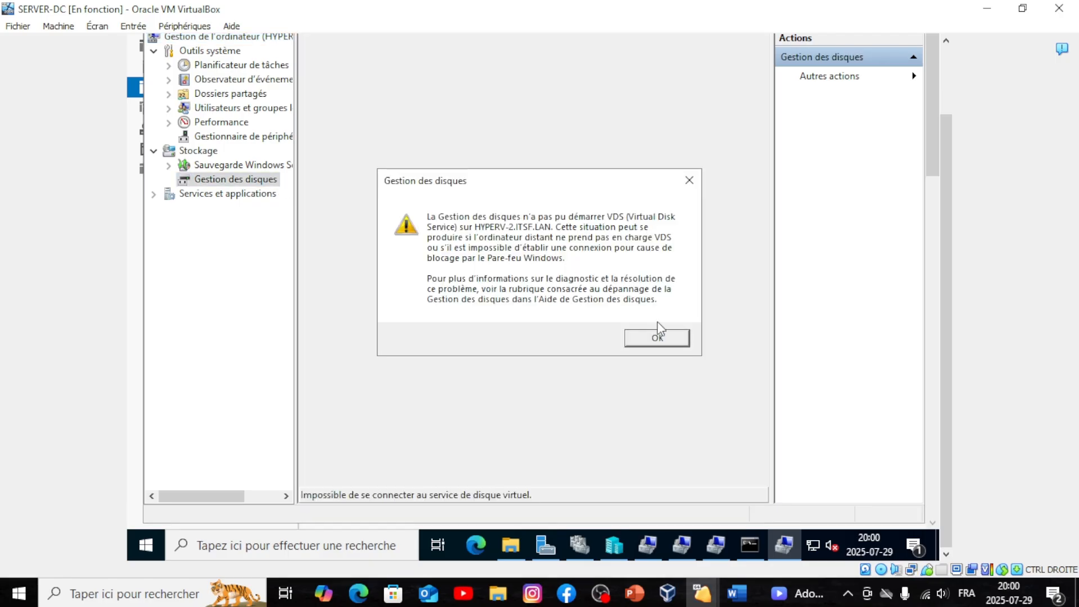
click(657, 337)
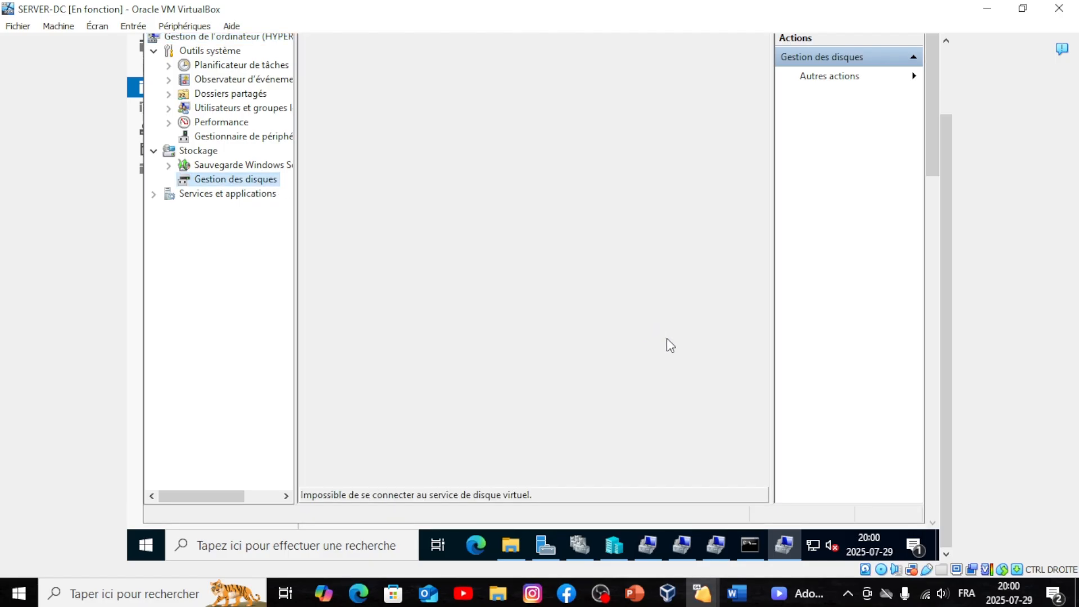
- Check which tasks and display options are offered for Disk Management on HYPERV-2
drag(950, 243, 942, 110)
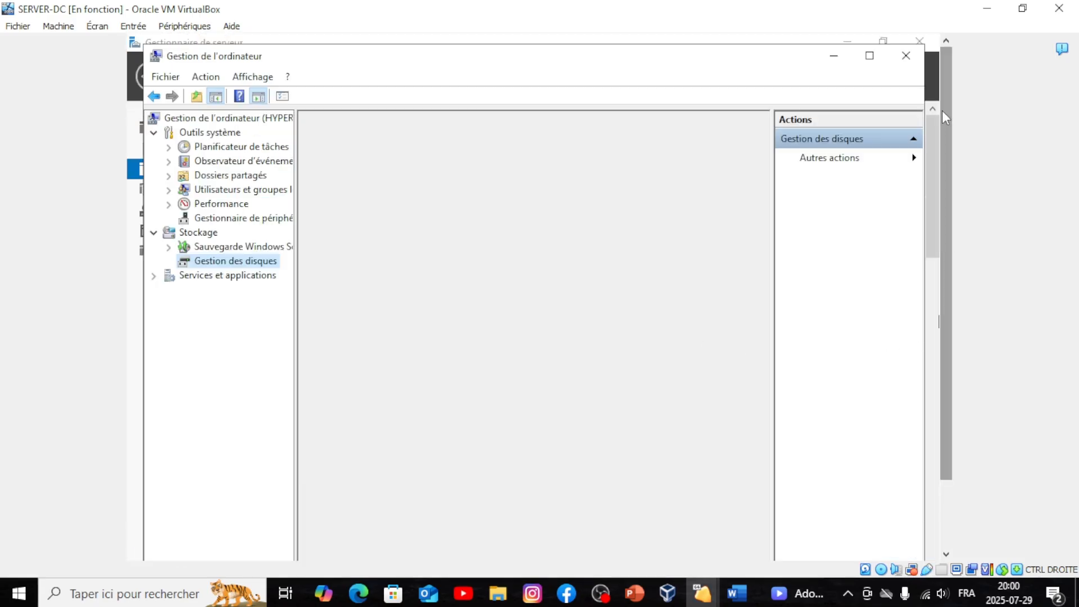
right_click(233, 261)
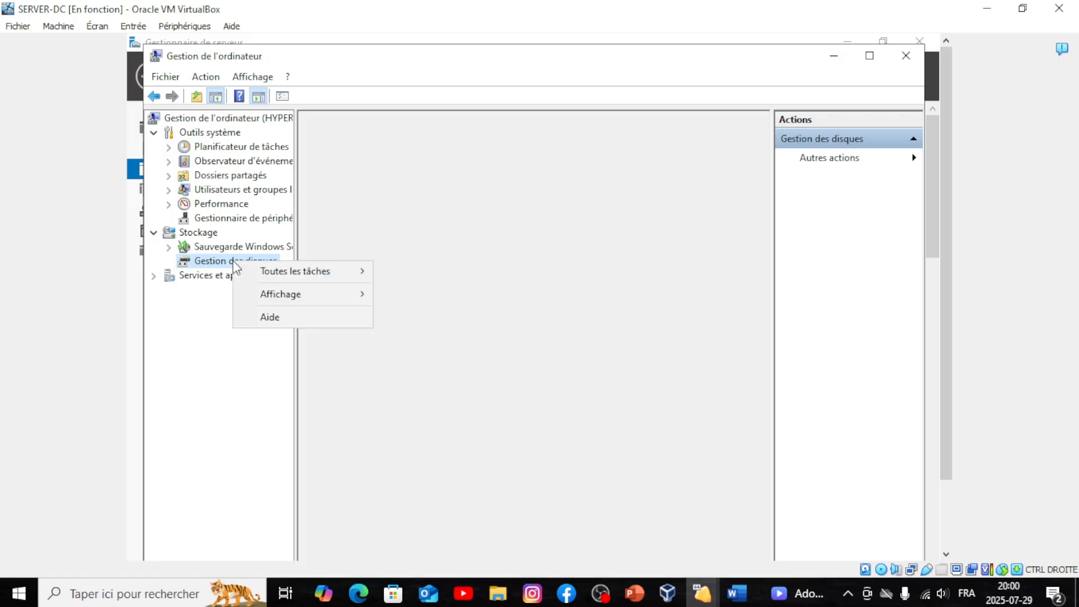
mouse_move(280, 275)
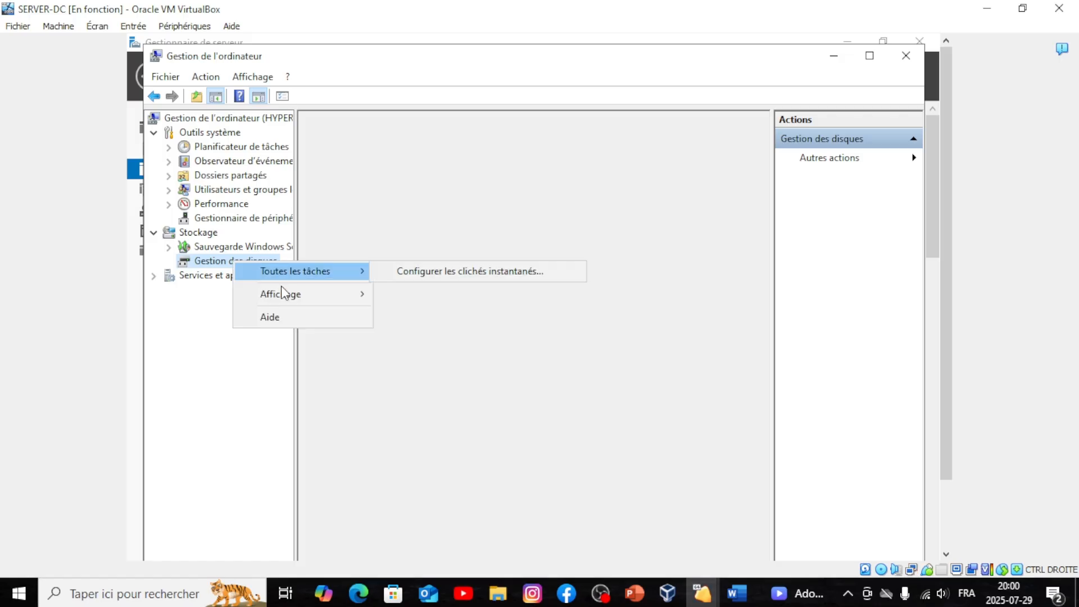
mouse_move(283, 296)
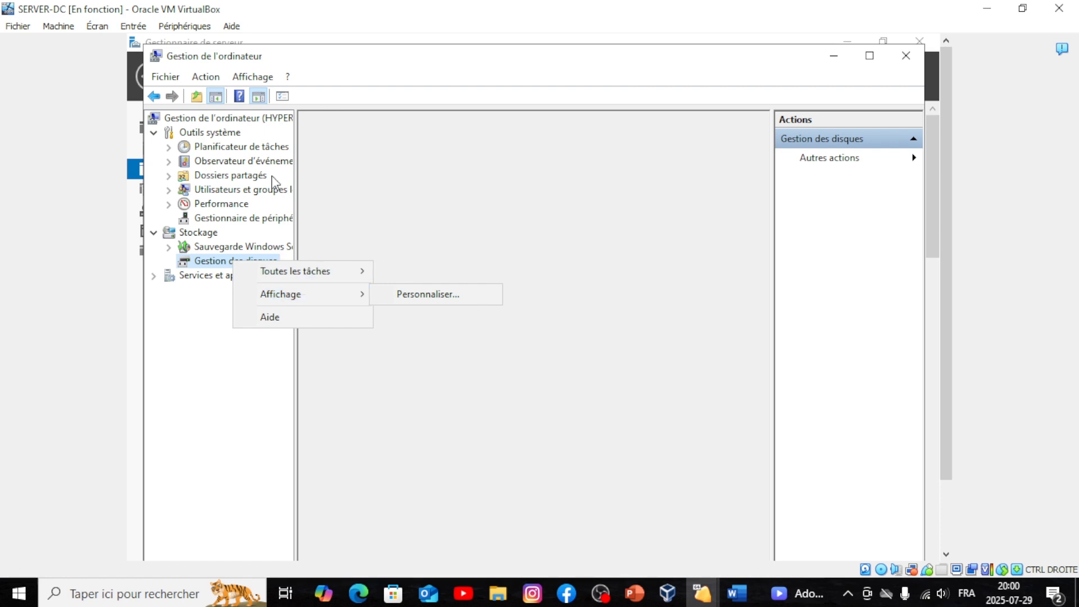
- Minimize HYPERV-2's Computer Management, glance at Failover Cluster Manager and open Microsoft Edge on SERVER-DC
click(834, 55)
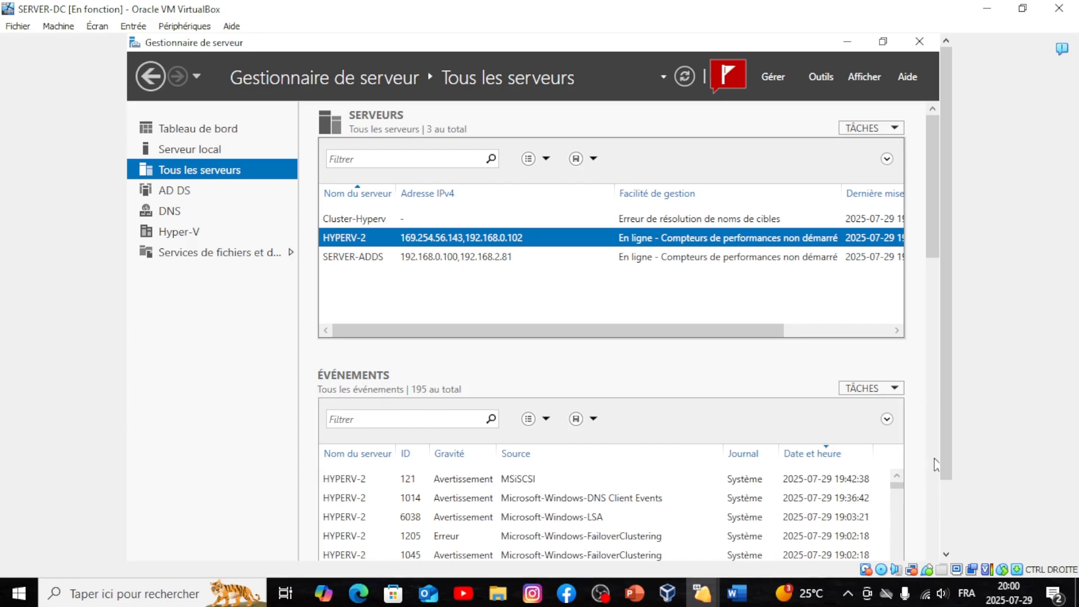
scroll(949, 553, down, 3)
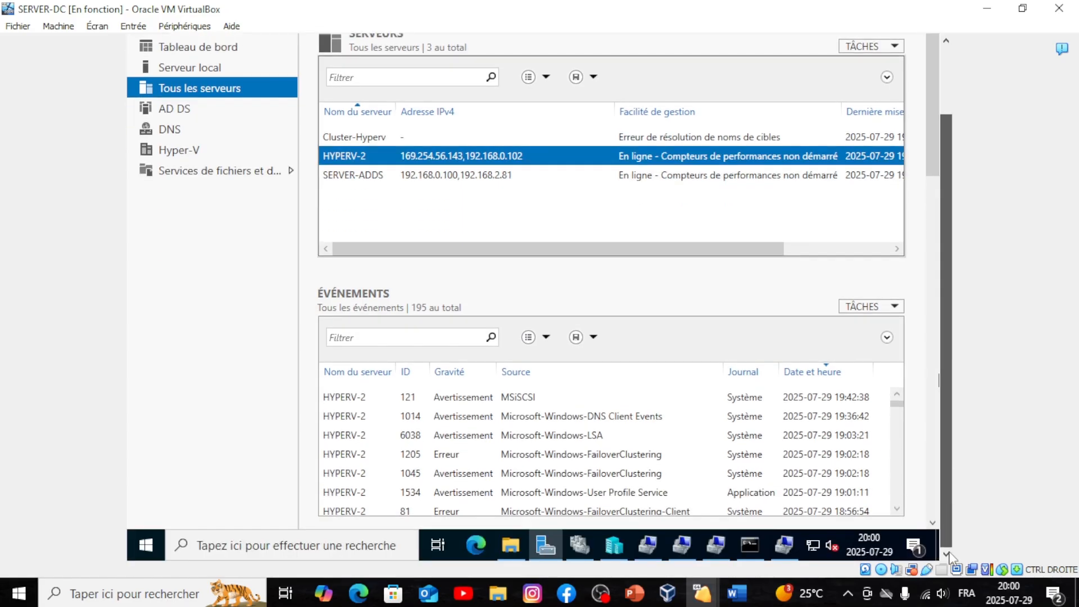
click(589, 542)
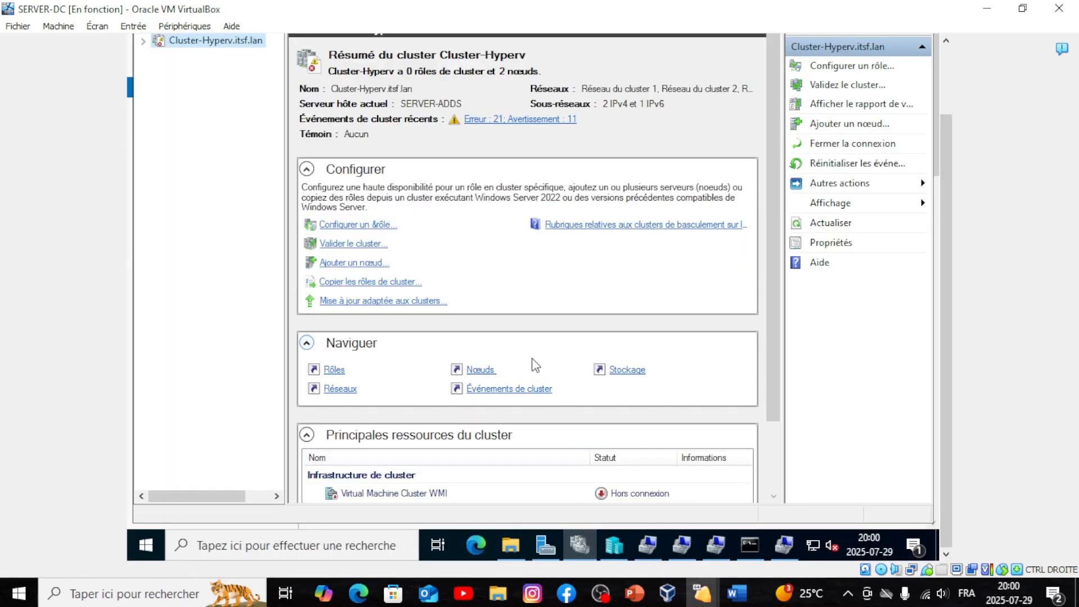
click(476, 542)
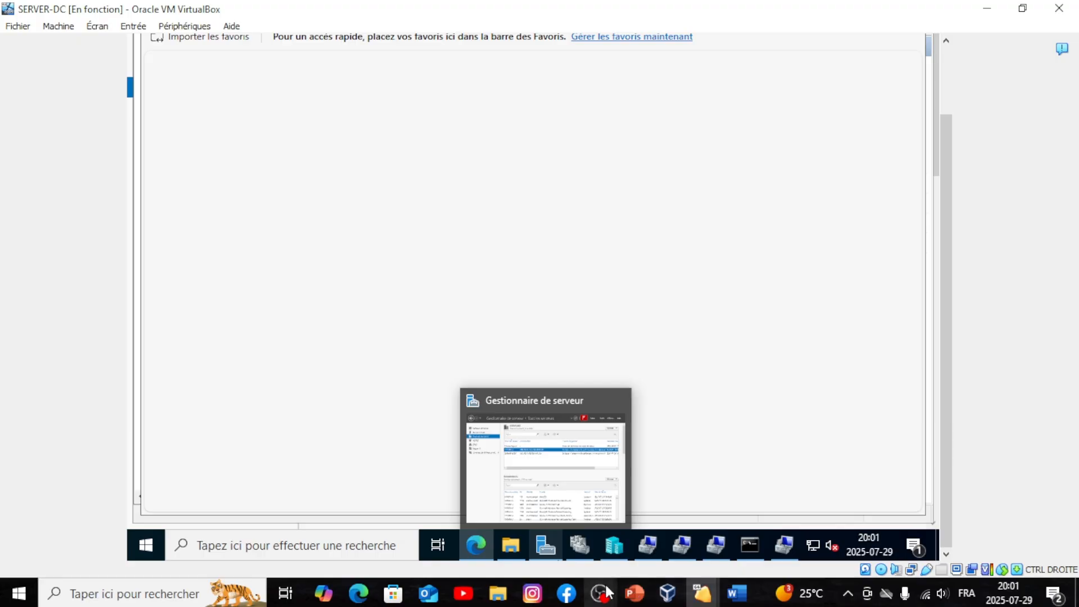
- Switch to the Hyperv-2 virtual machine and examine the TrueNAS disk's row in the Get-Disk output
mouse_move(601, 594)
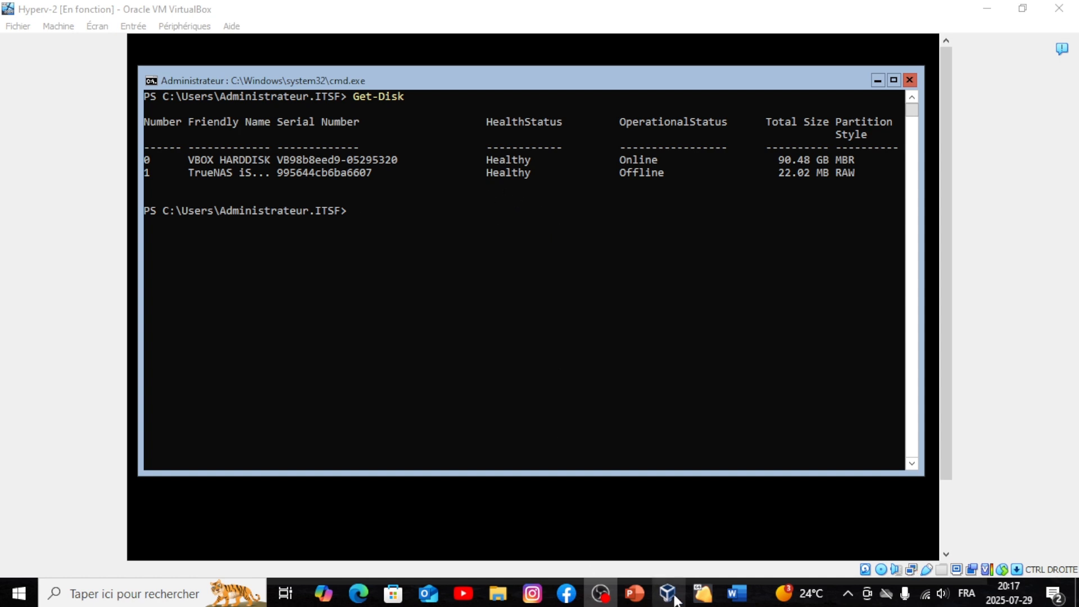
mouse_move(706, 597)
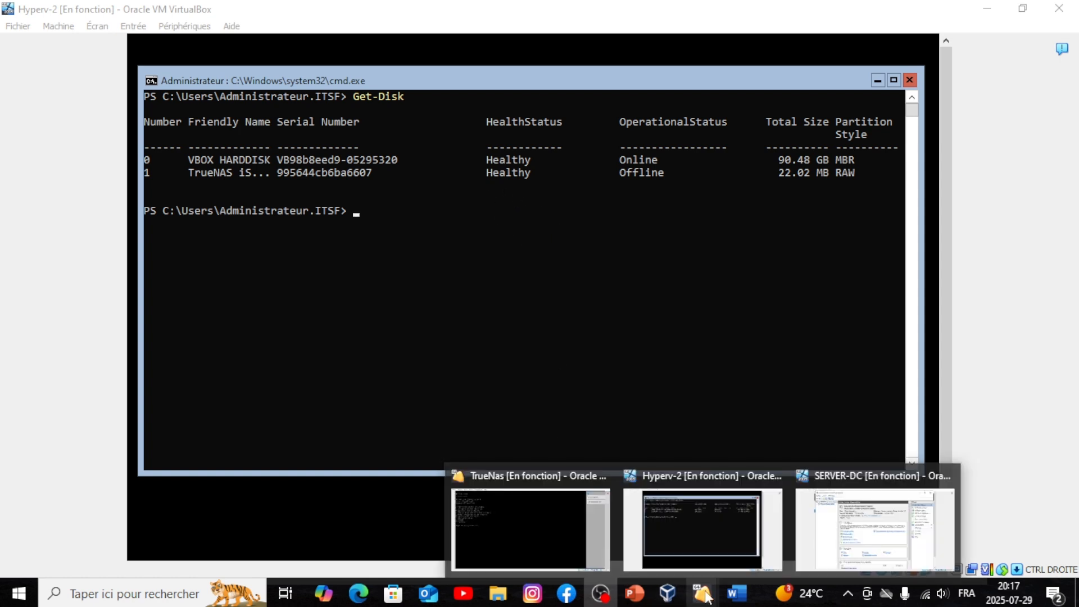
click(667, 521)
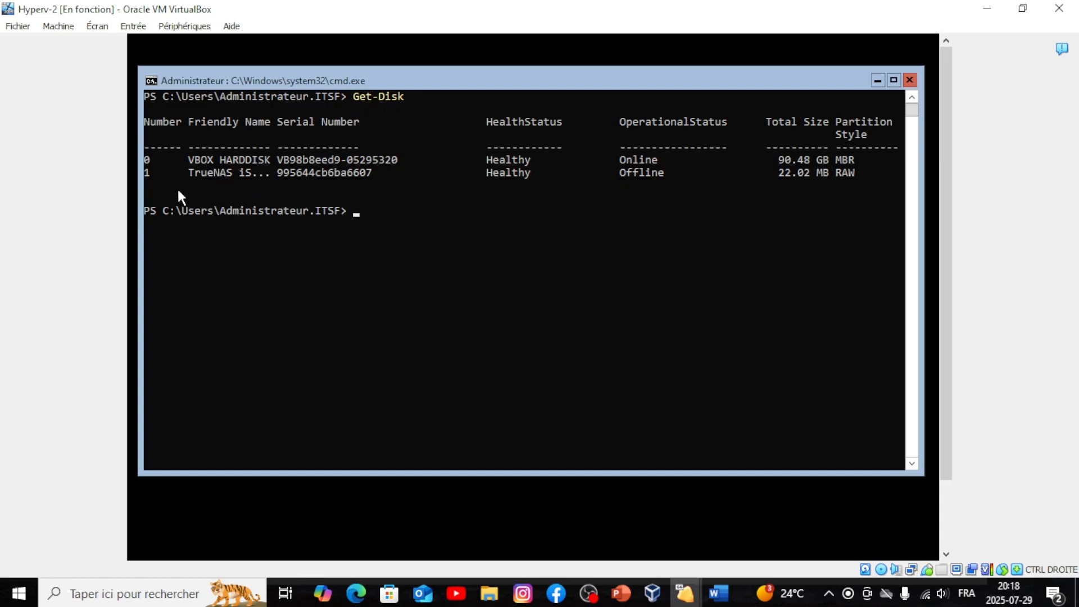
drag(188, 171, 824, 170)
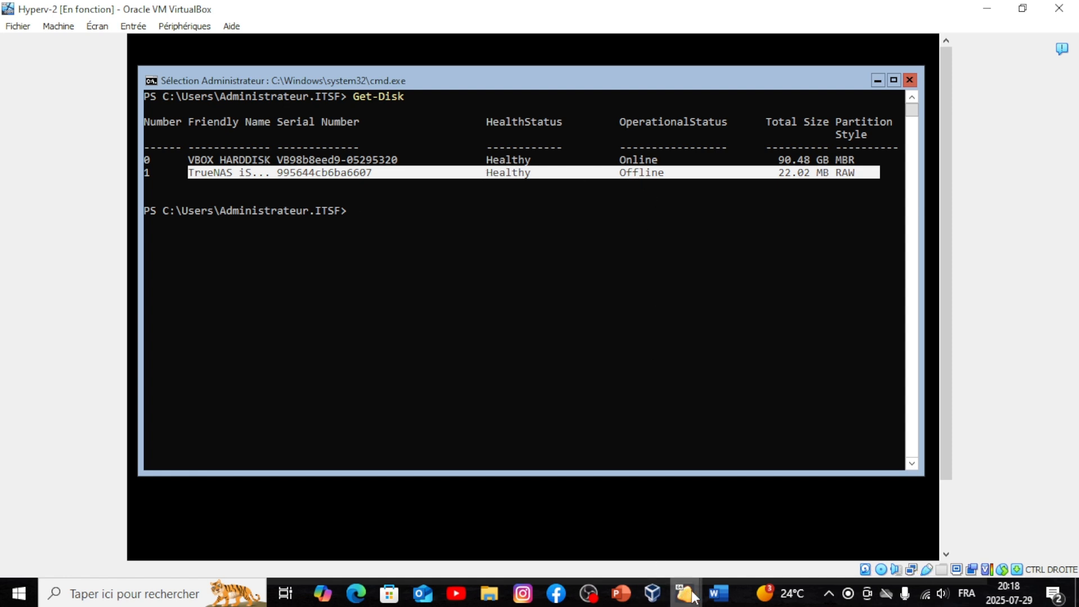
- Return to the SERVER-DC virtual machine and close two of the open Computer Management windows
mouse_move(689, 594)
click(786, 523)
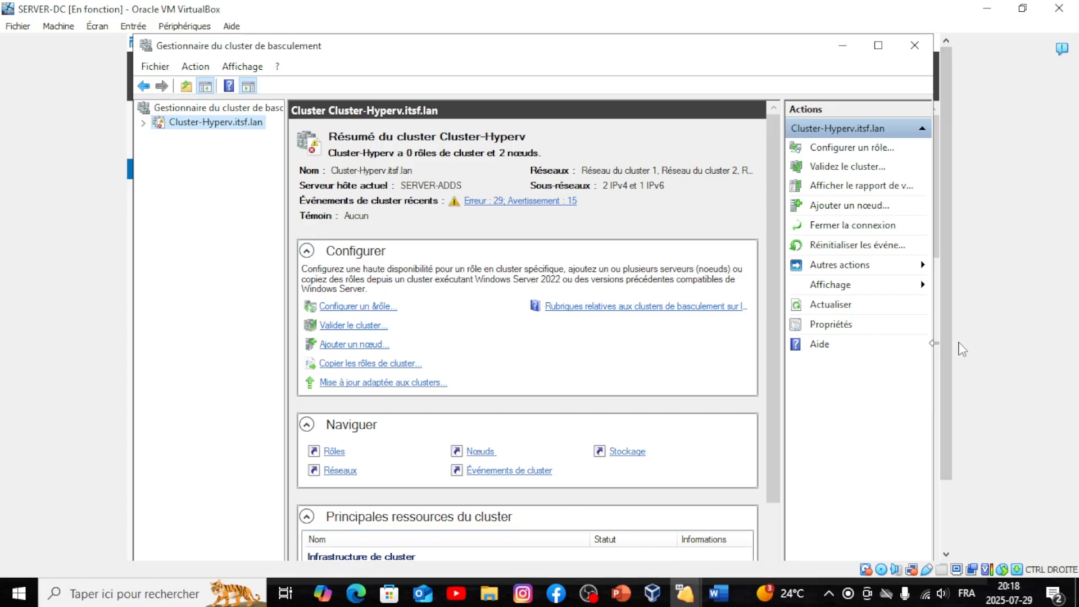
drag(946, 345, 946, 412)
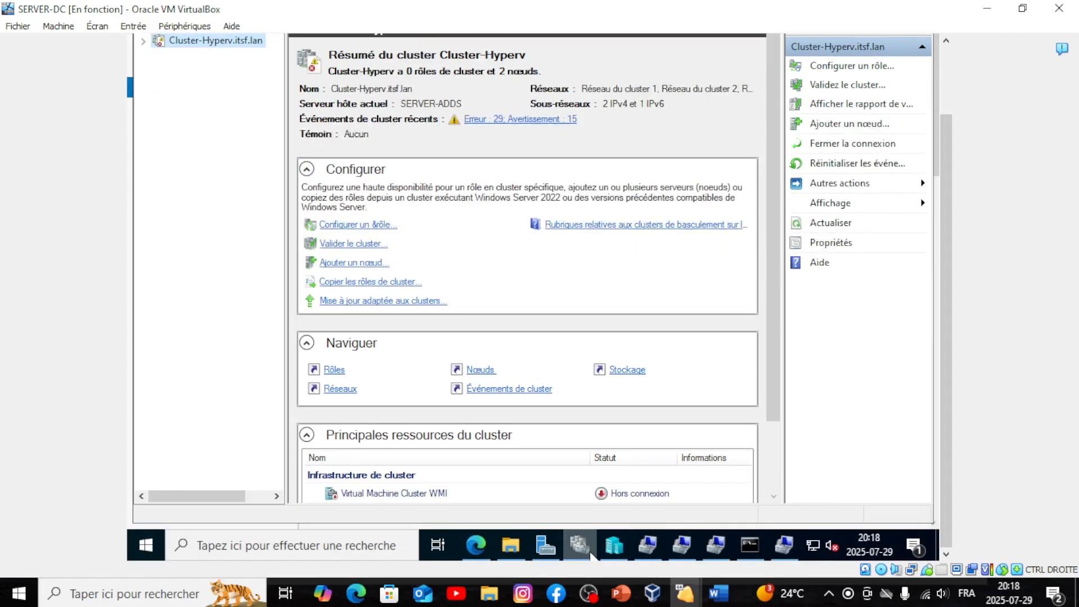
click(781, 544)
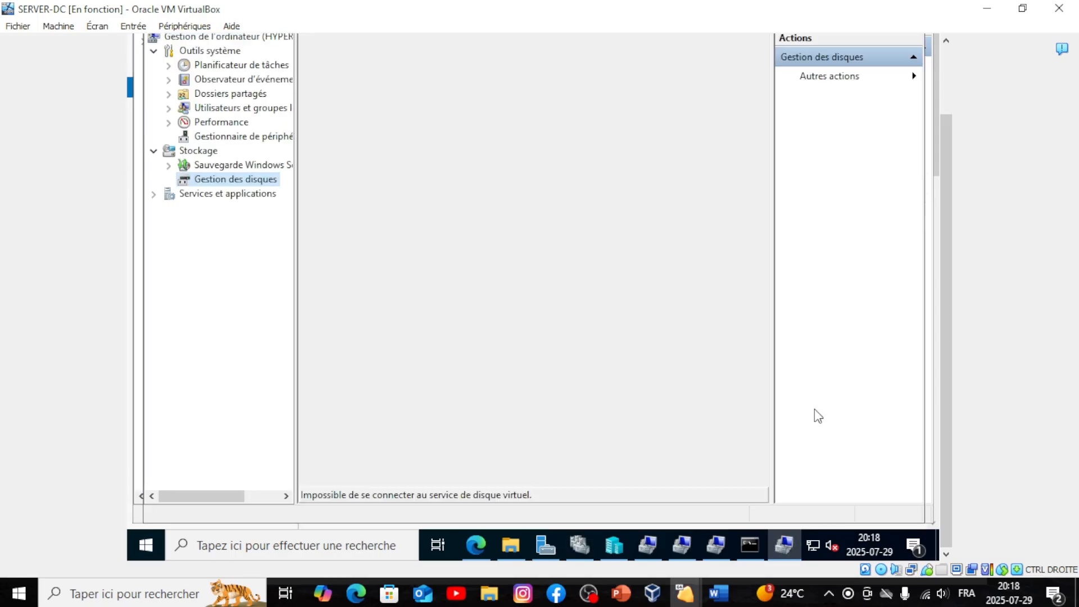
drag(951, 149, 943, 175)
click(902, 56)
click(737, 550)
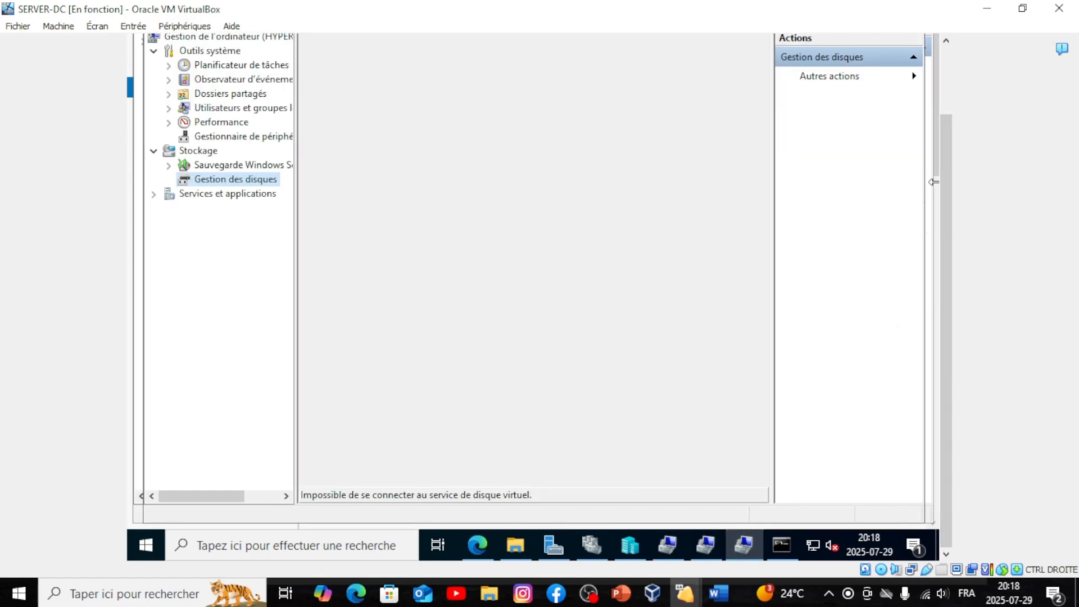
drag(952, 219, 934, 183)
click(905, 52)
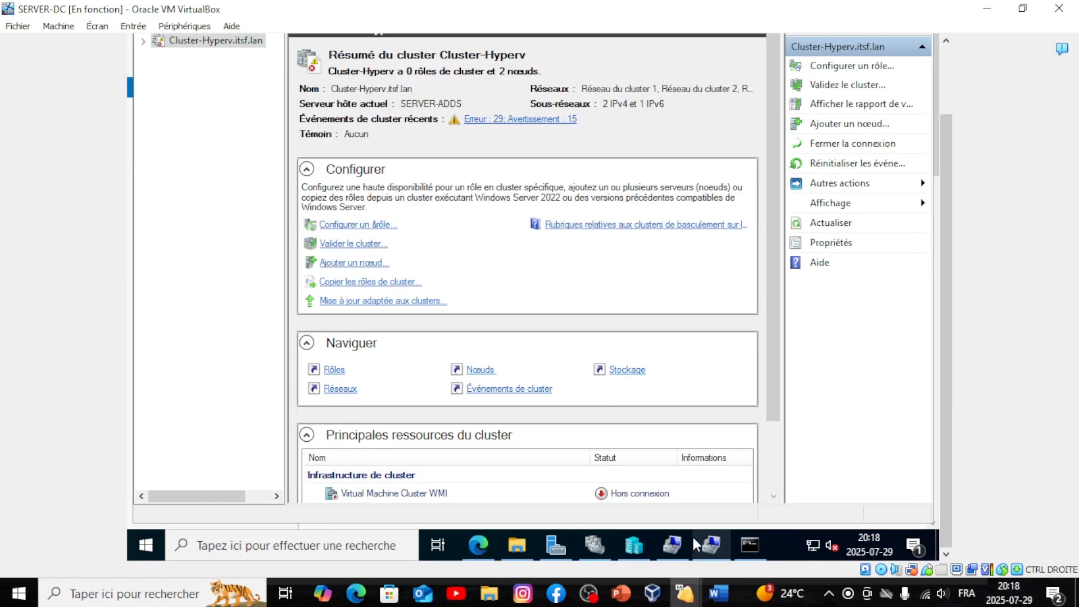
- Close the local Computer Management window and the one connected to HYPERV-2 on SERVER-DC
click(705, 539)
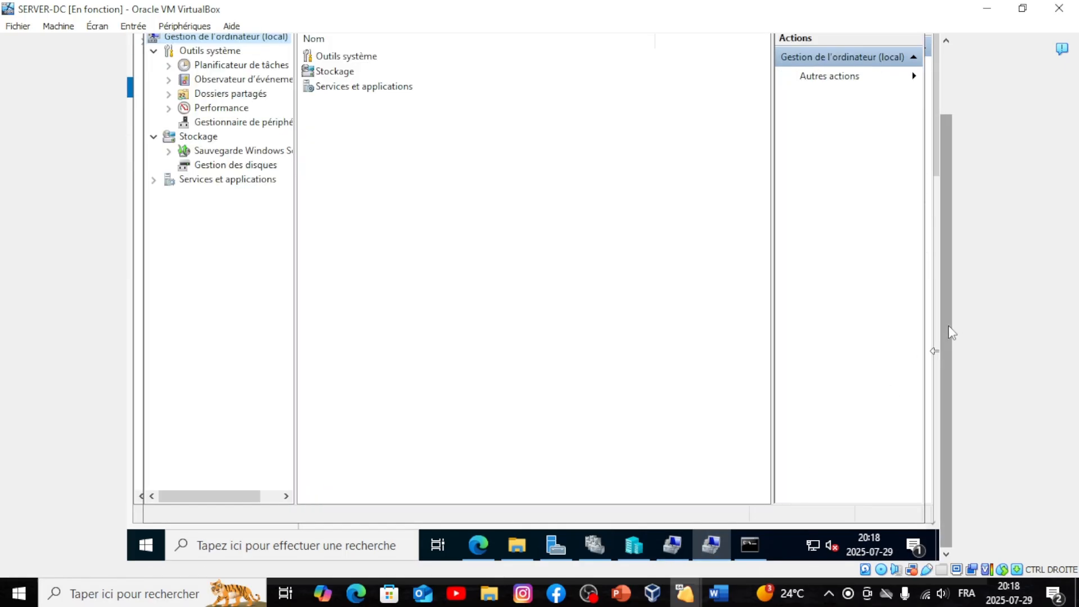
drag(947, 330, 928, 163)
click(906, 53)
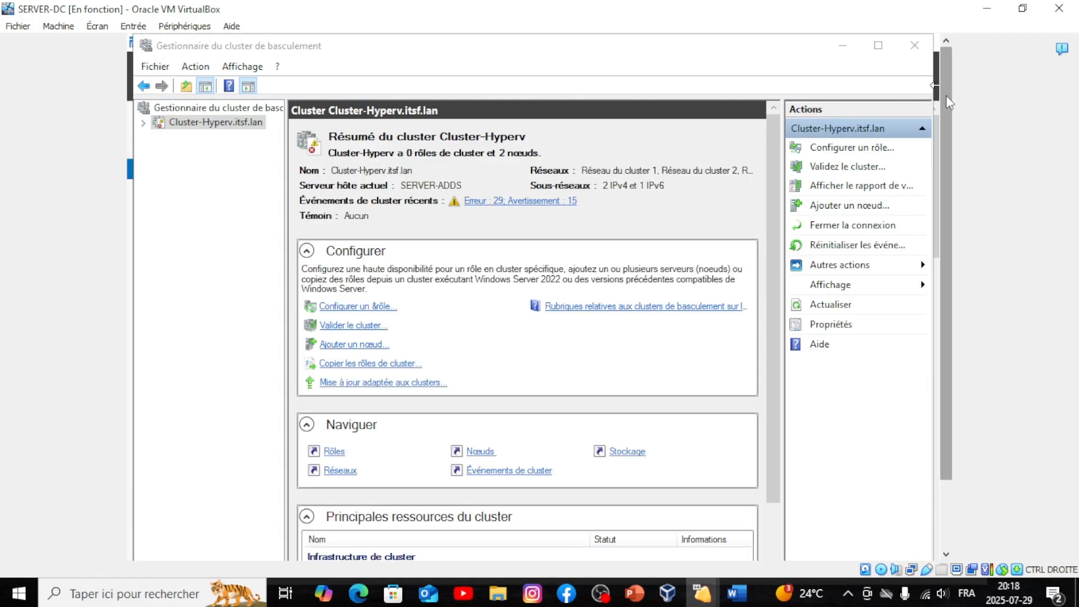
drag(946, 96, 911, 350)
click(674, 544)
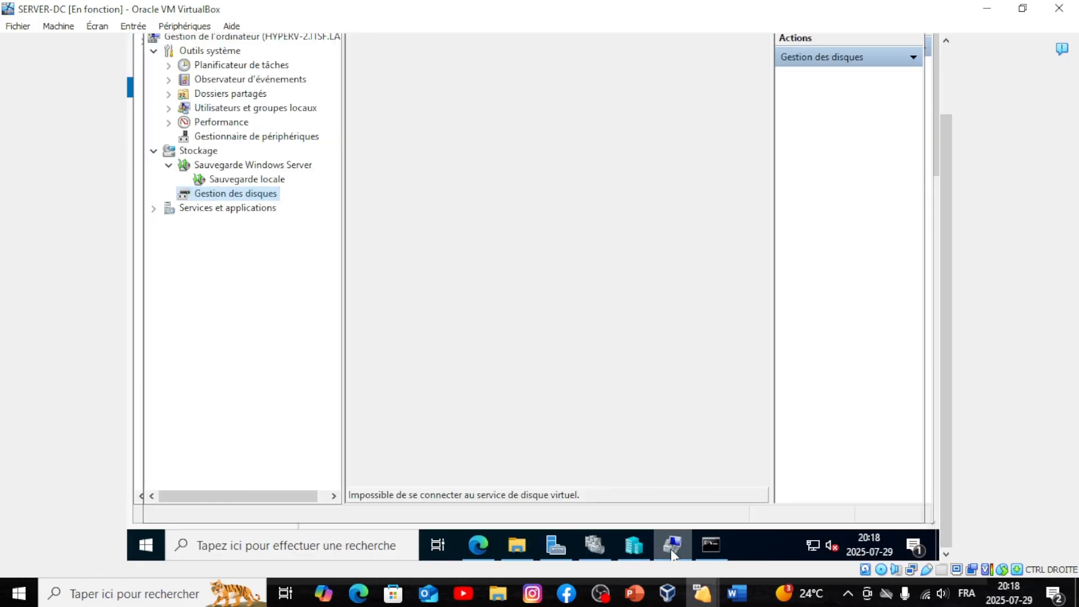
drag(950, 251, 944, 85)
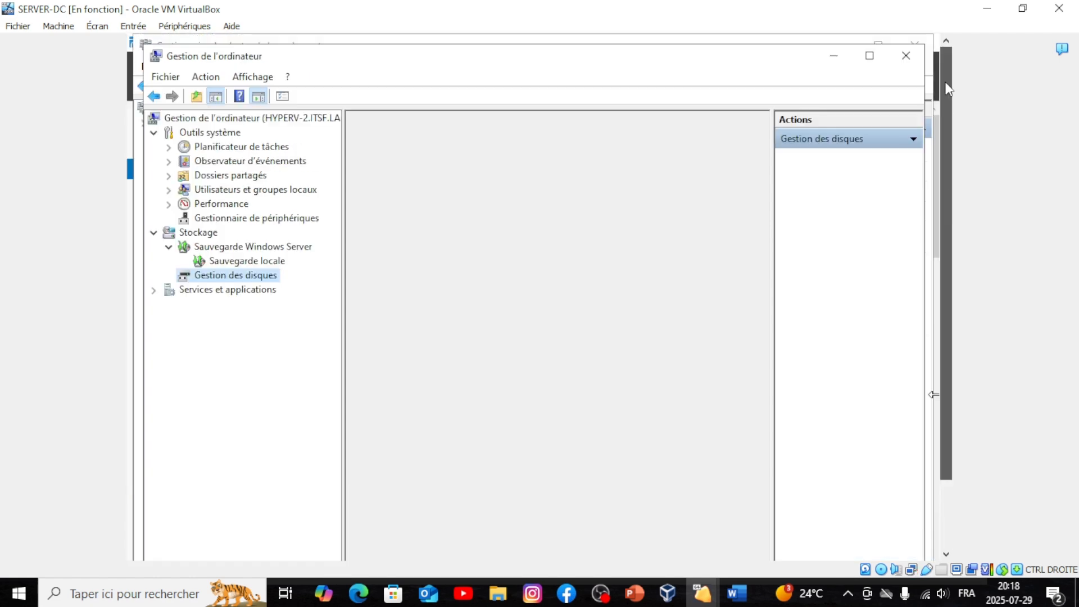
click(905, 56)
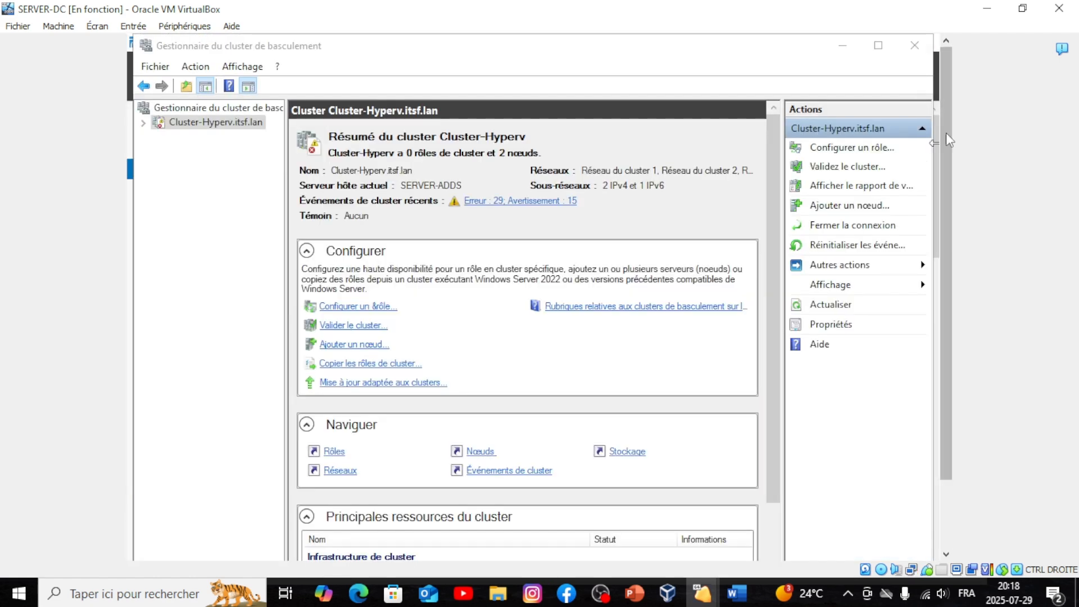
- Bring up the Command Prompt holding the Remote Volume Management firewall command and close it
drag(946, 132, 946, 200)
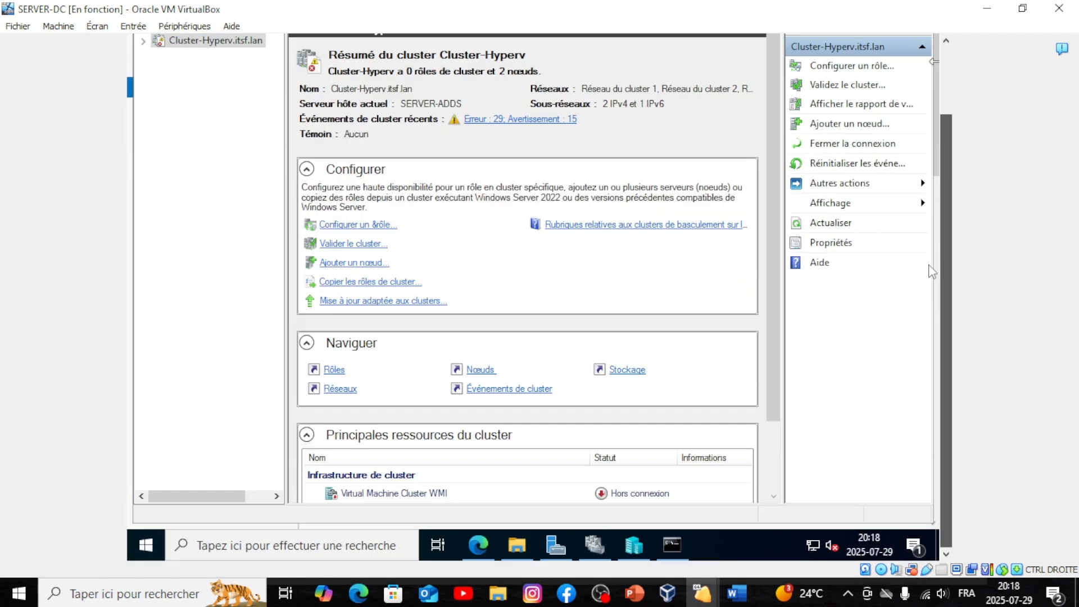
click(677, 550)
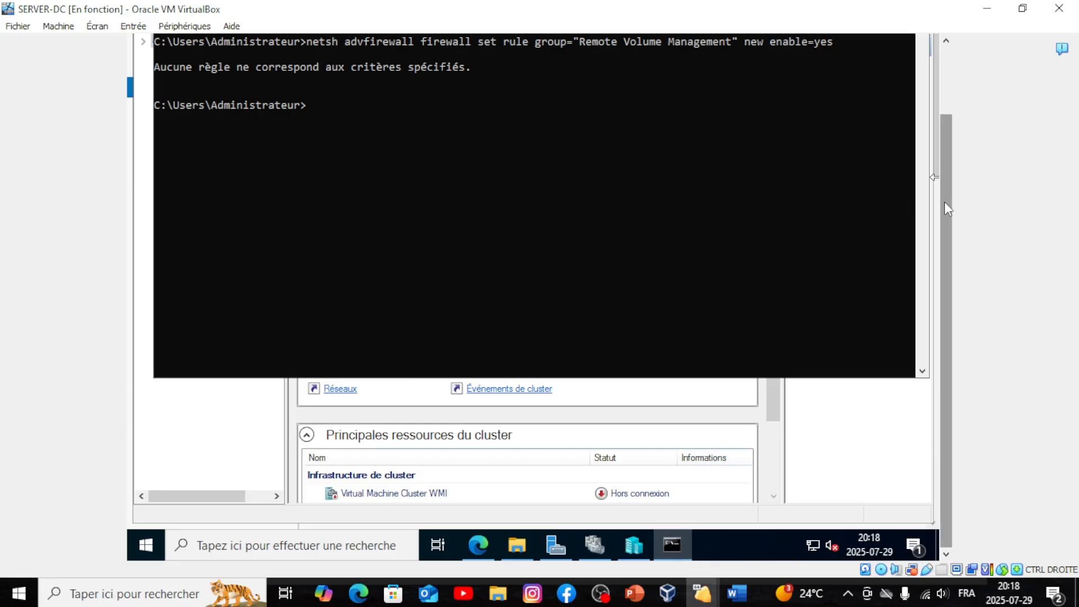
drag(944, 202, 966, 98)
click(924, 77)
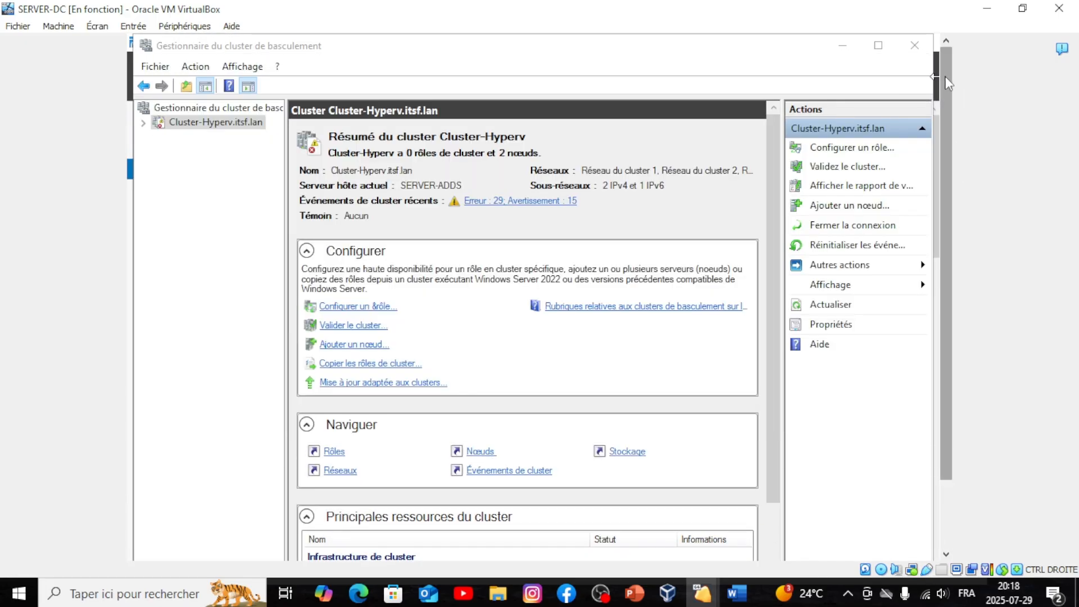
- Open Disk Management for the local disks of SERVER-DC
scroll(911, 243, down, 3)
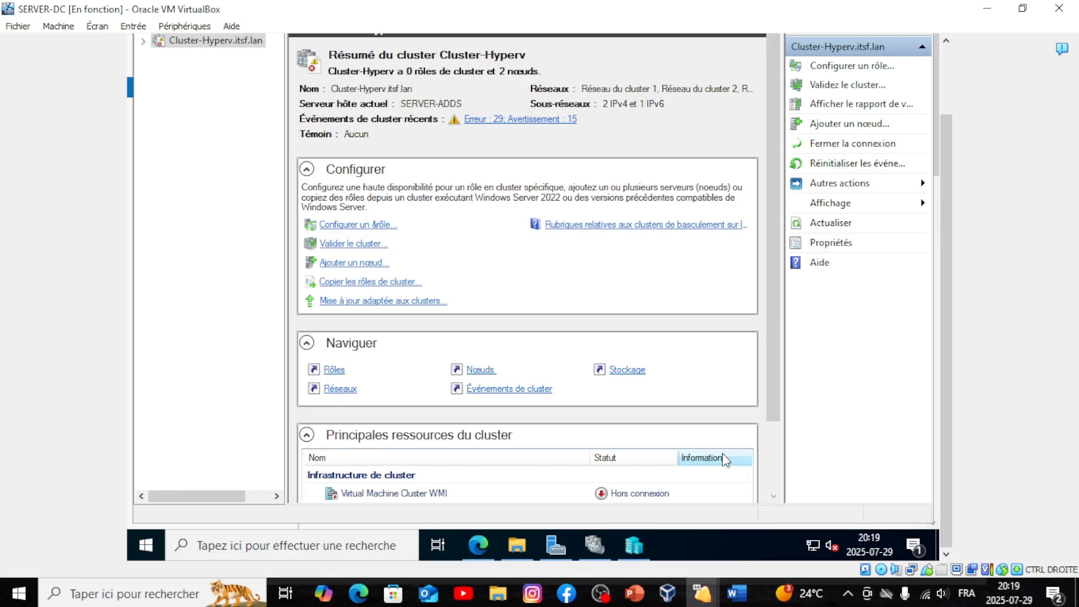
right_click(145, 544)
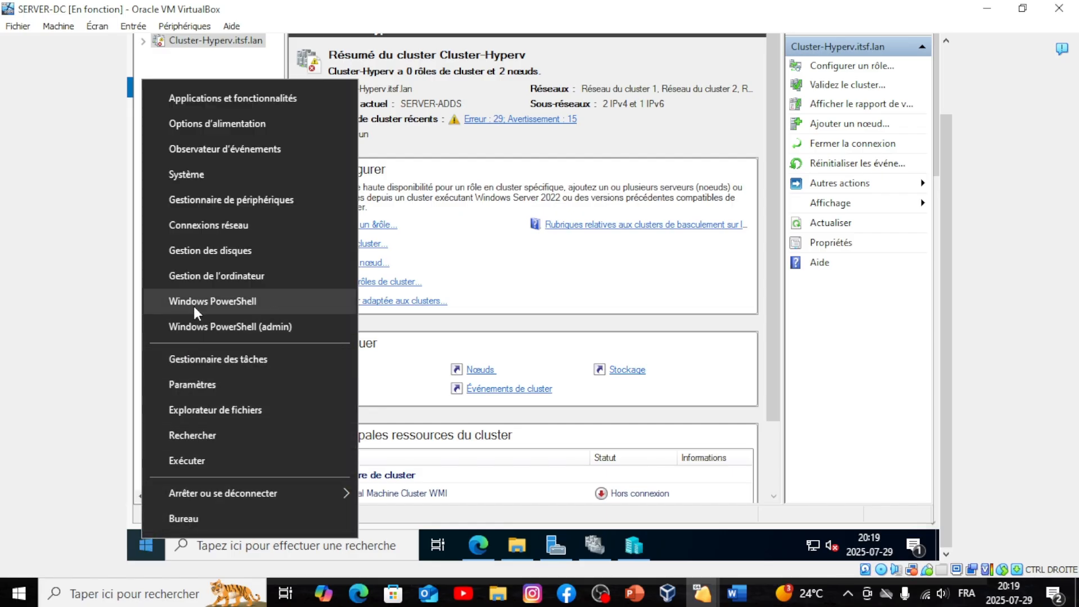
click(208, 251)
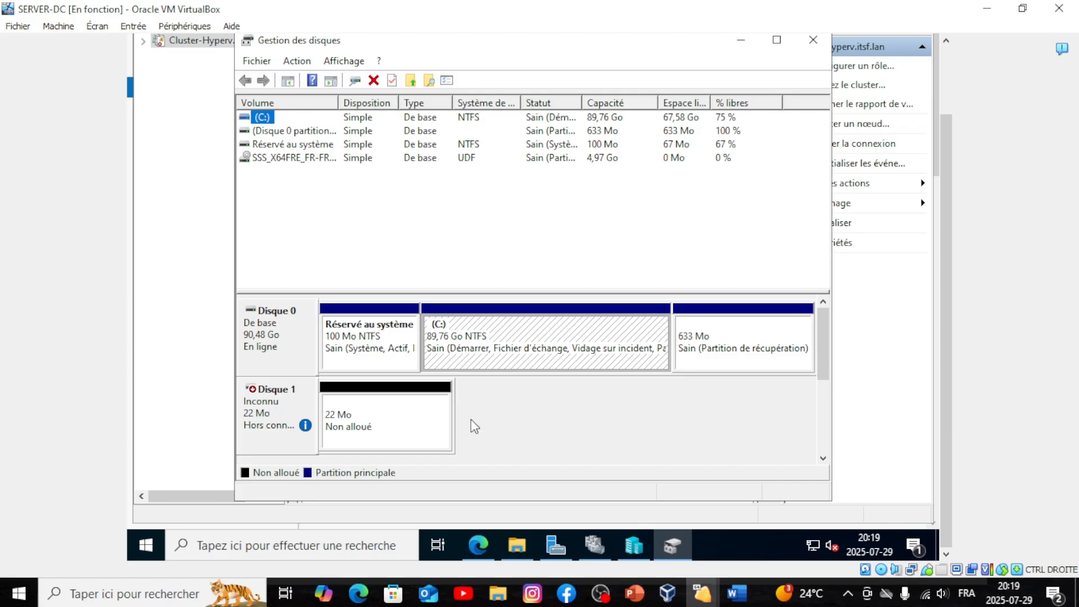
- Switch to the Hyperv-2 virtual machine to compare its Get-Disk output with SERVER-DC's disks, and return to SERVER-DC
mouse_move(707, 592)
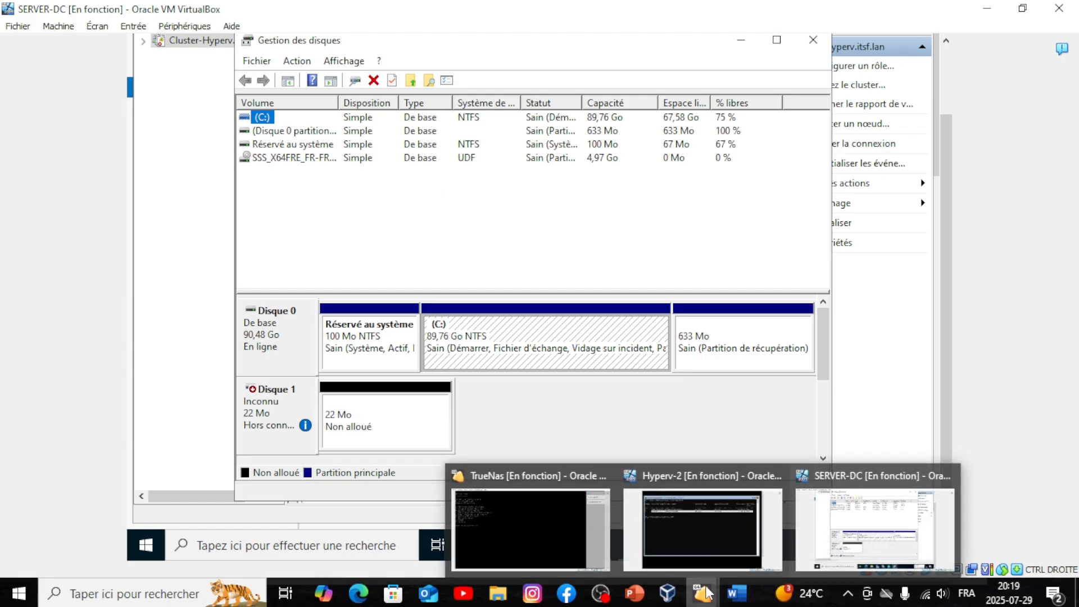
click(714, 543)
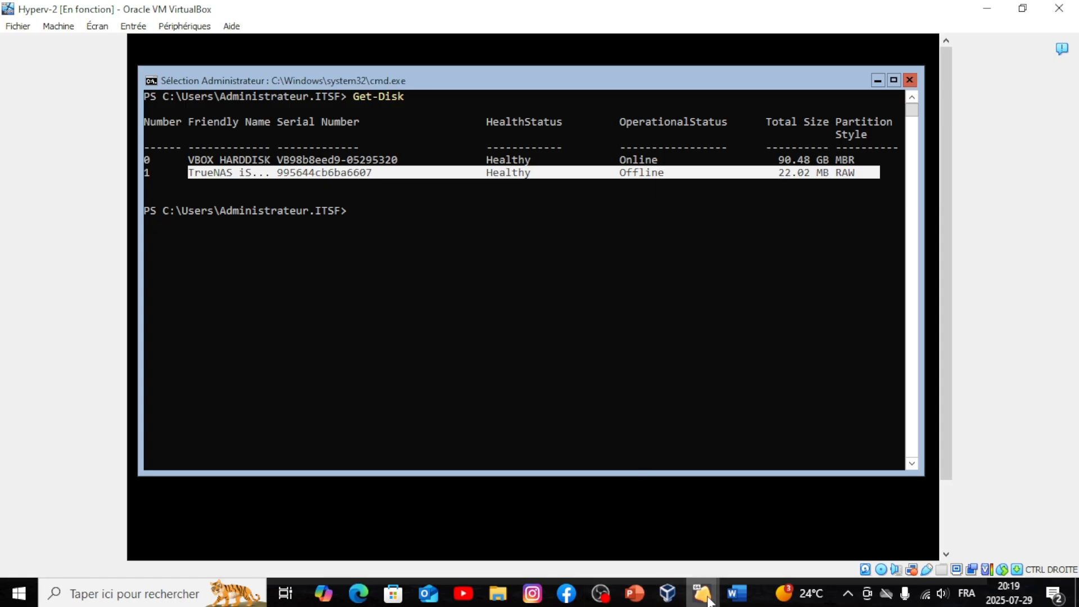
mouse_move(709, 602)
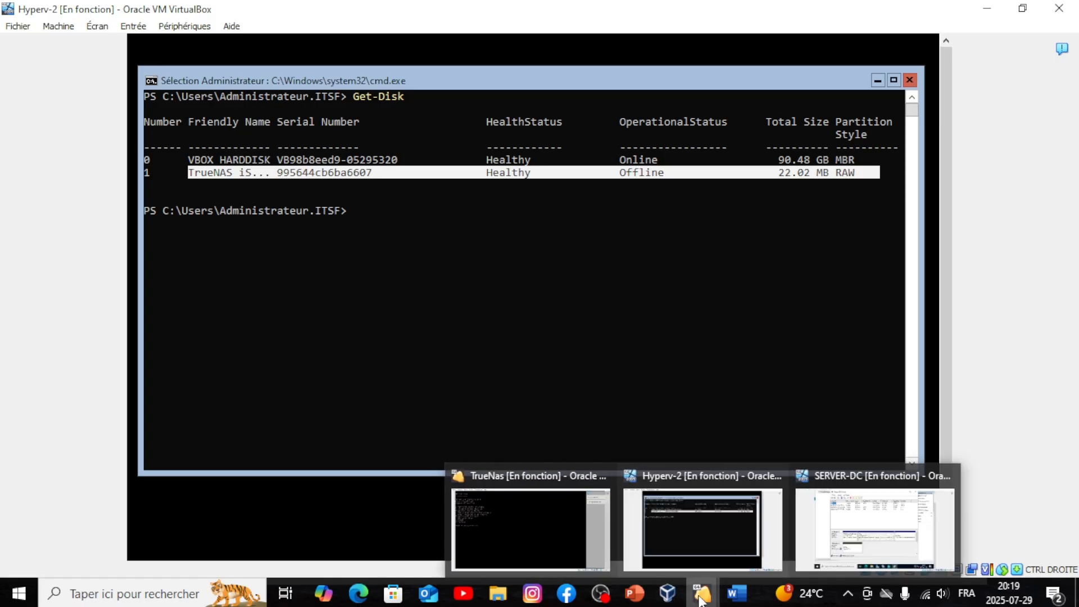
click(848, 534)
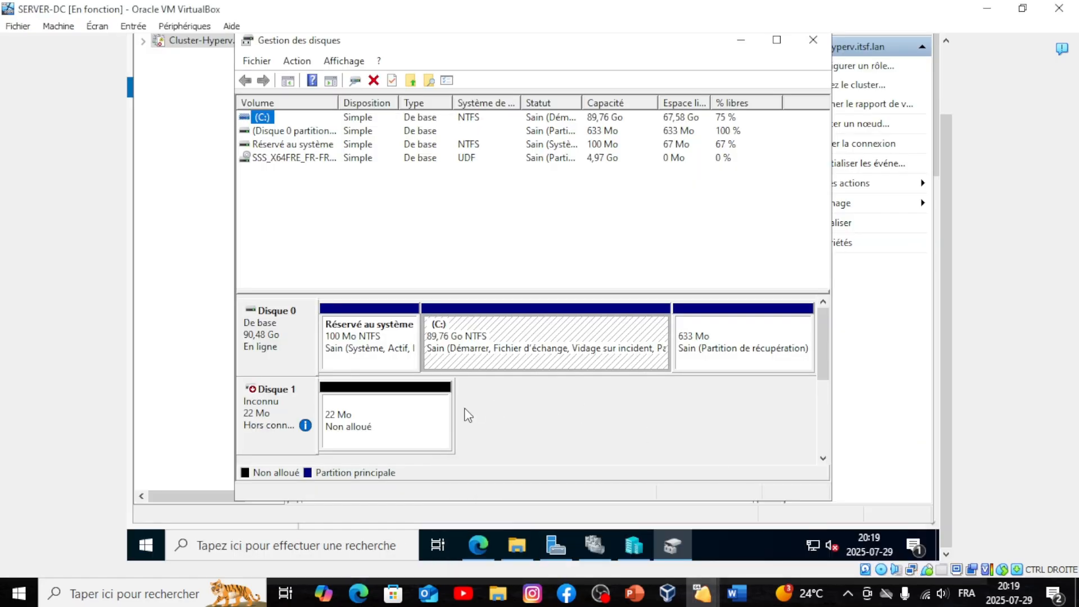
- Check the volume options for Disk 1's unallocated space and bring Disk 1 online
right_click(346, 387)
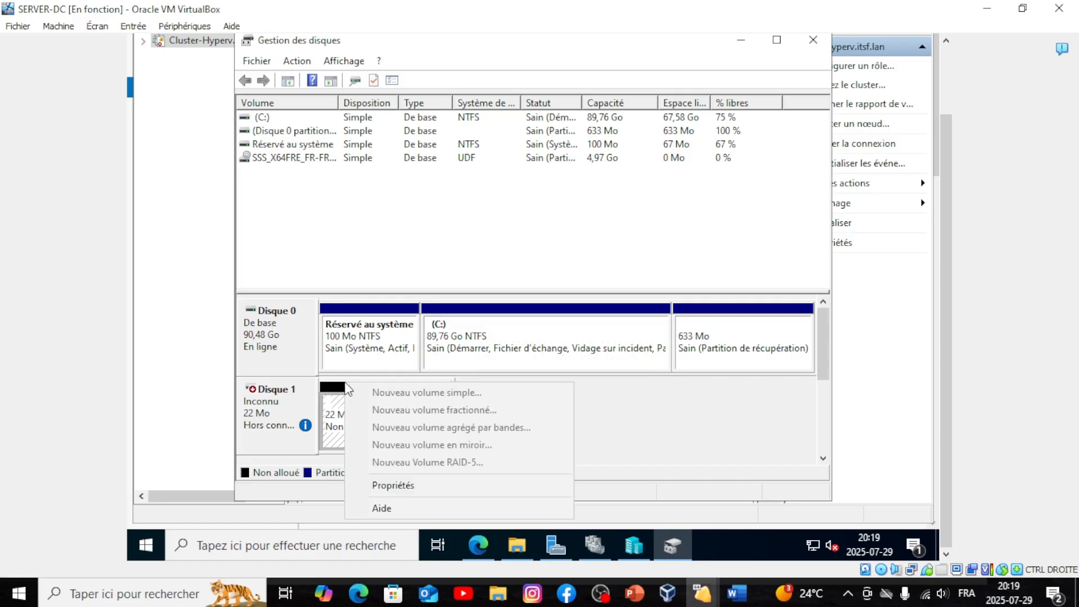
click(724, 453)
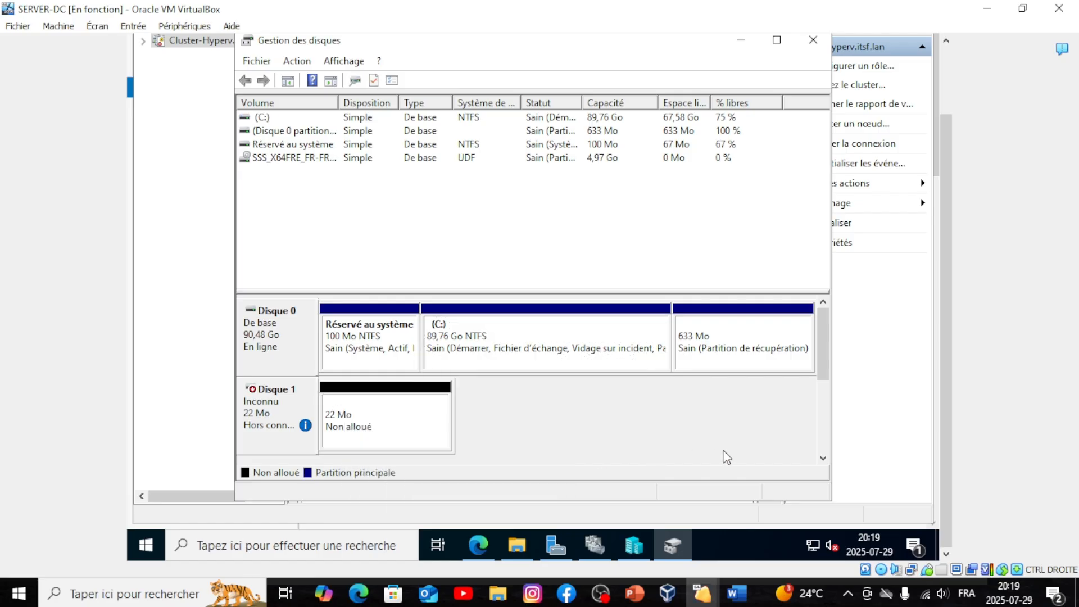
right_click(272, 406)
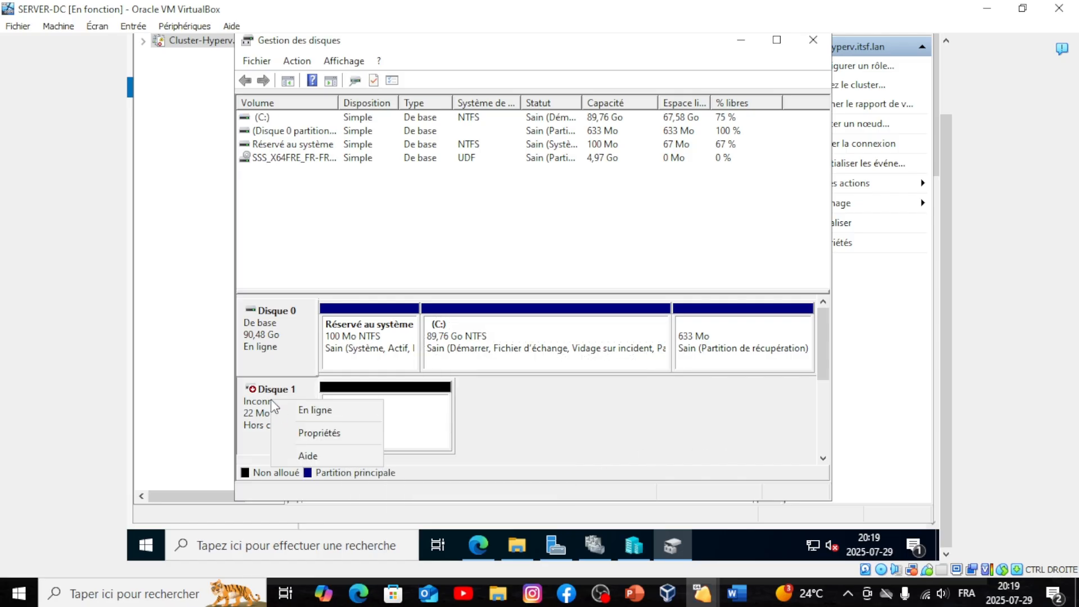
click(302, 407)
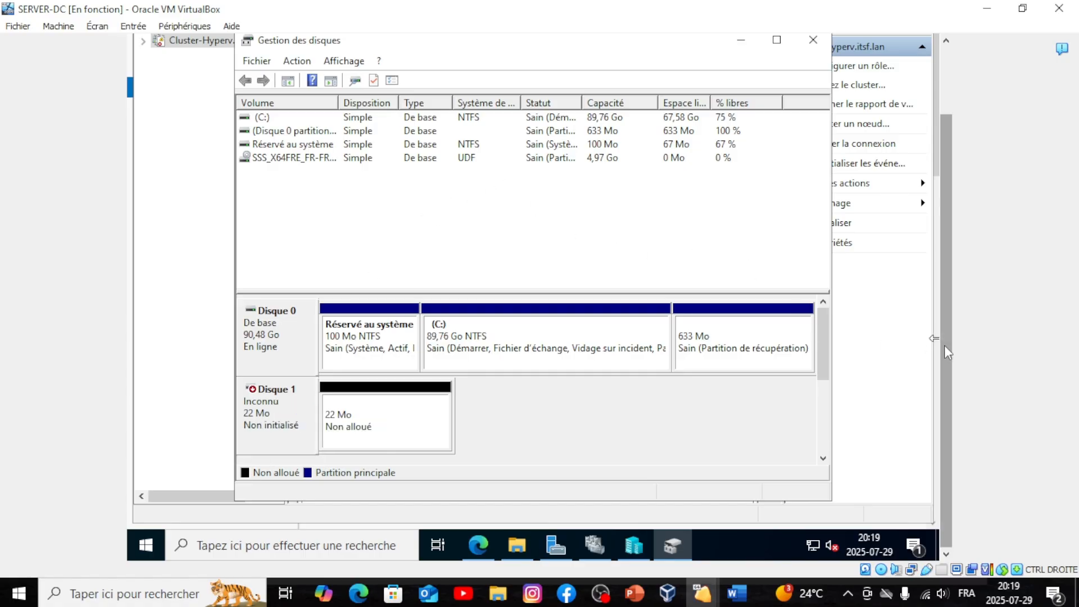
- Close and reopen Disk Management, and initialize Disk 1 with the MBR partition style (Secteur de démarrage principal)
drag(947, 352, 960, 216)
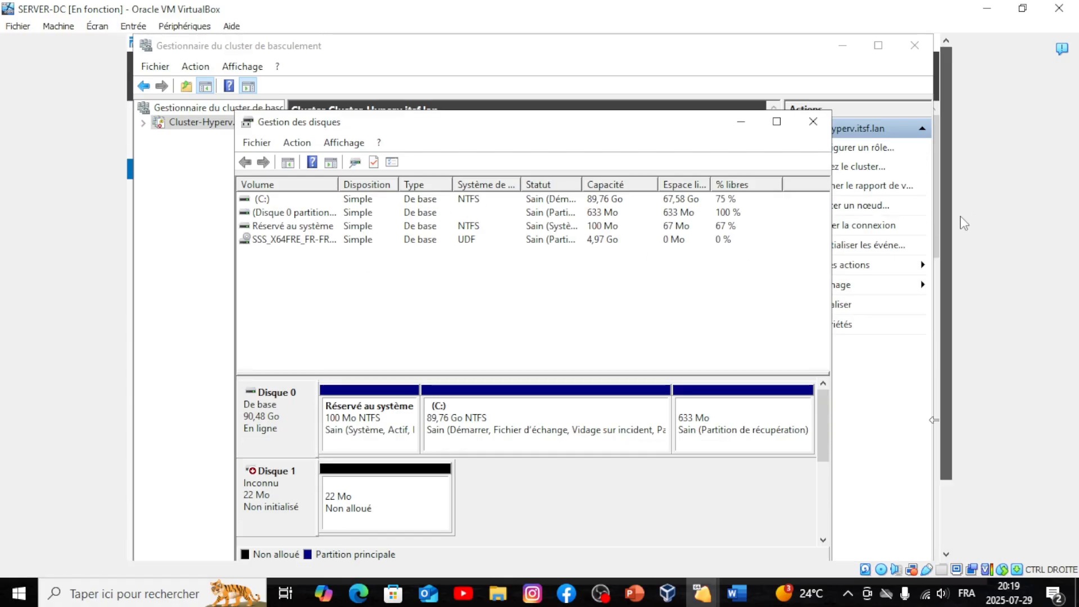
click(812, 127)
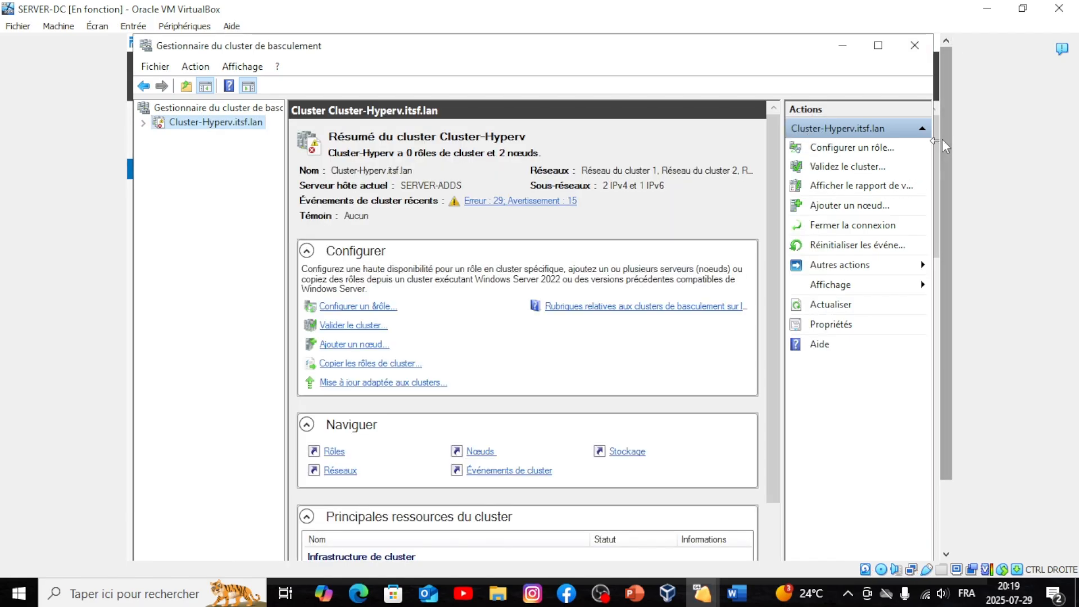
scroll(942, 140, down, 3)
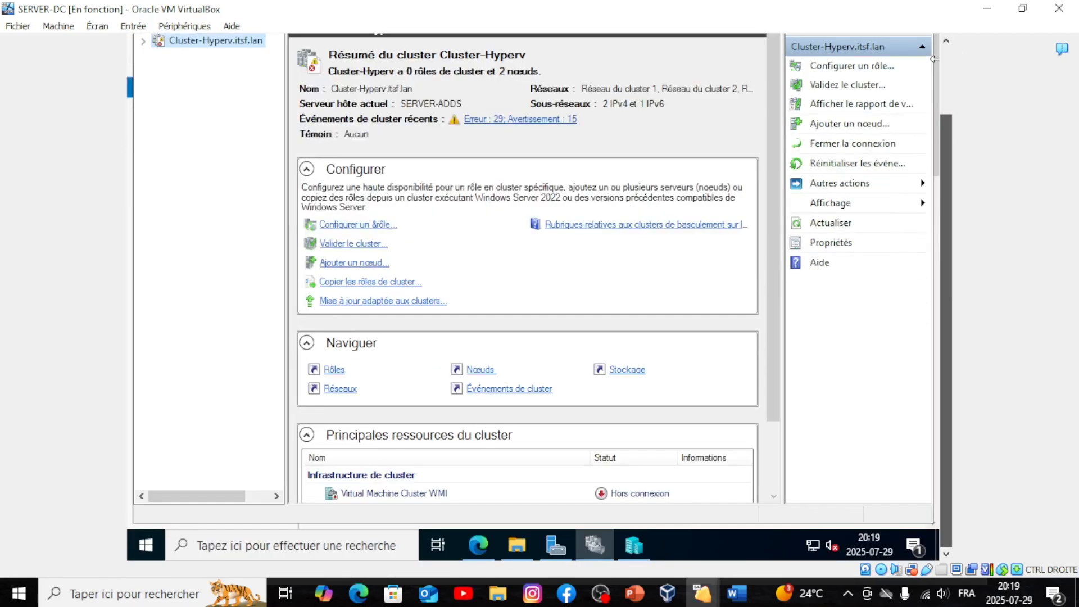
right_click(149, 539)
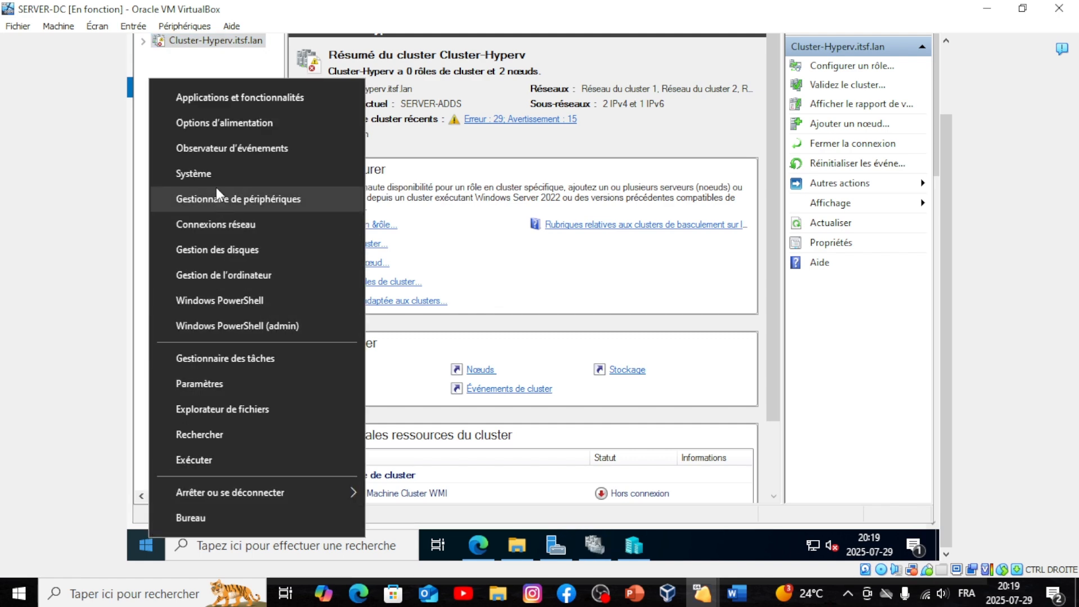
click(219, 253)
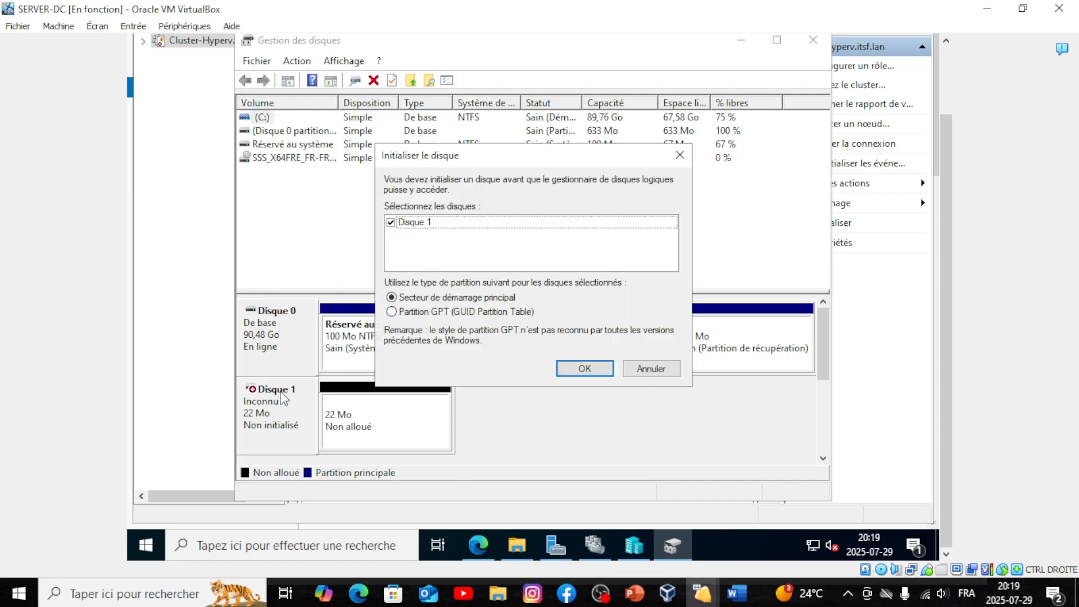
click(585, 369)
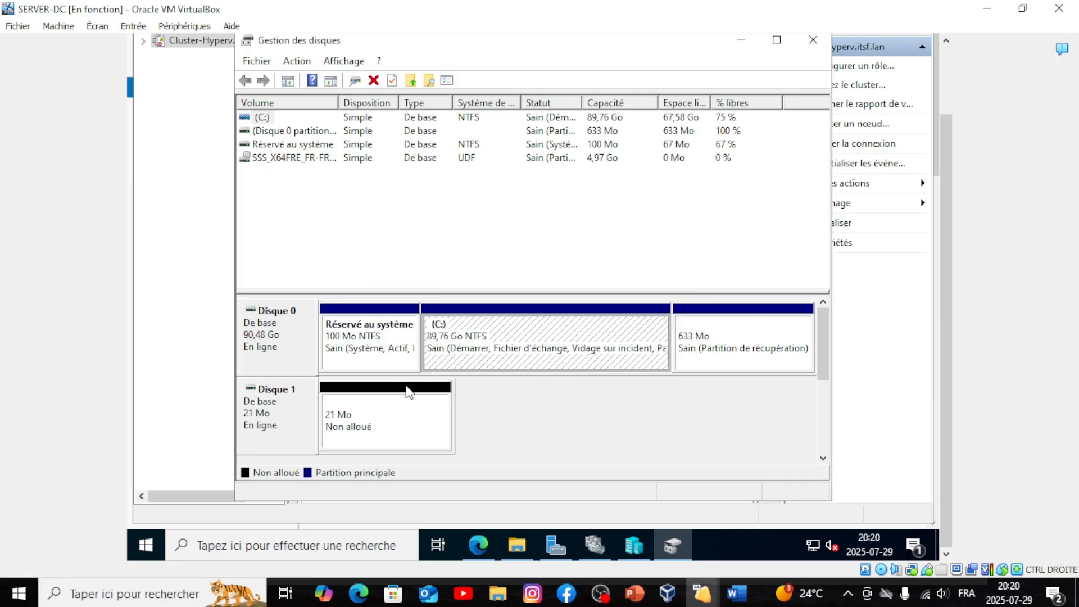
- Restart Disk Management on SERVER-DC to reload the initialized Disk 1
scroll(947, 386, up, 2)
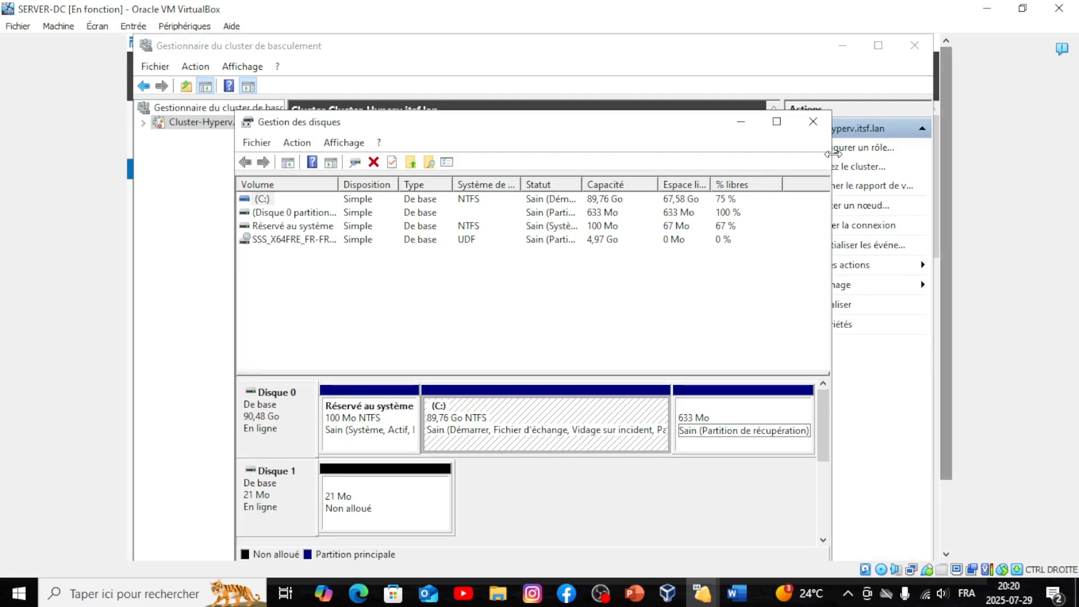
click(814, 121)
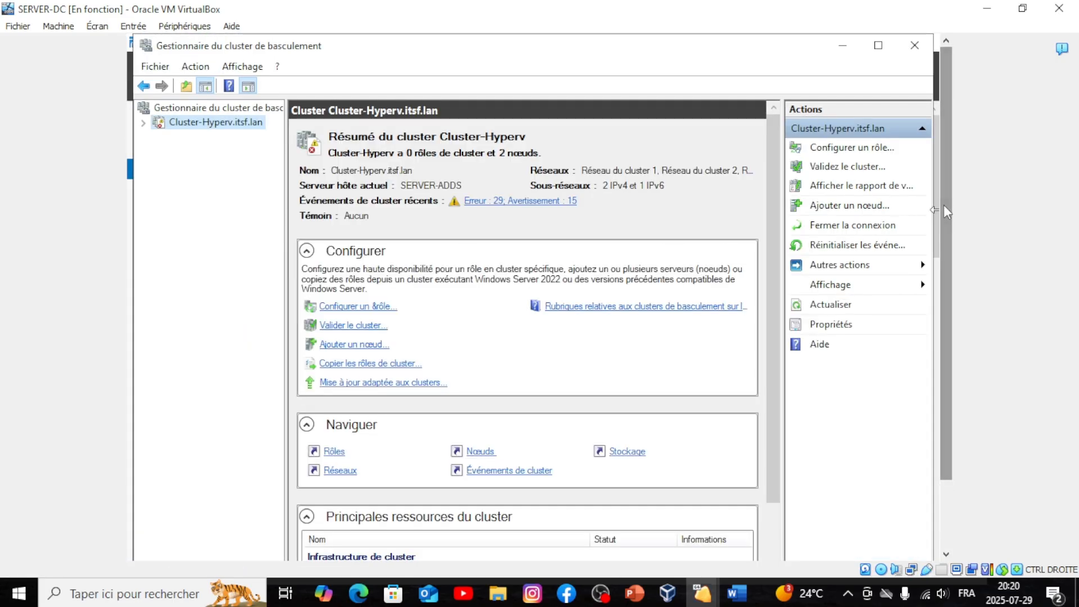
scroll(943, 205, down, 2)
right_click(150, 541)
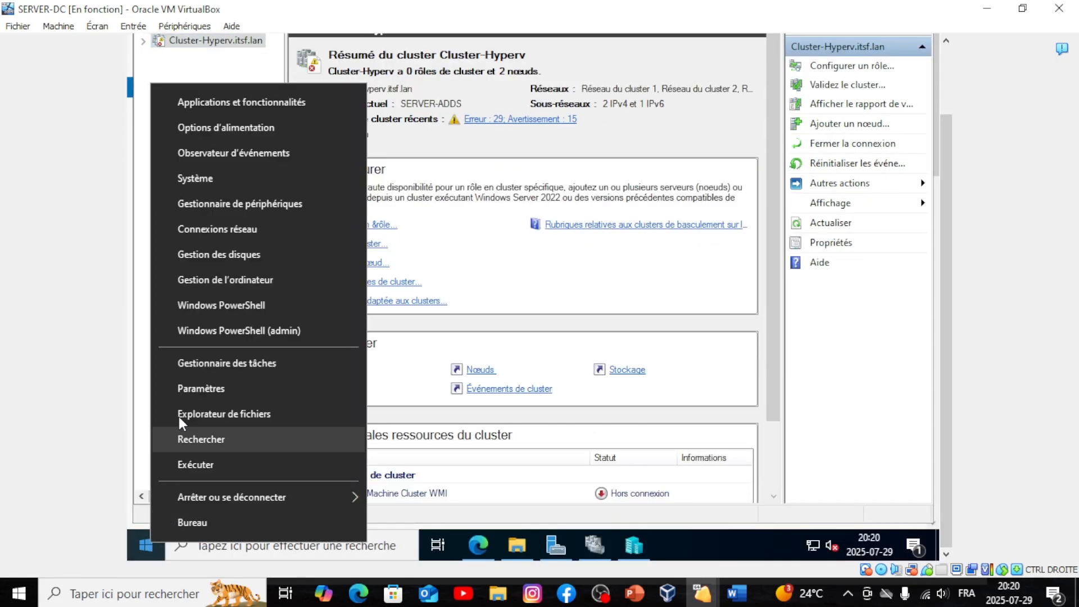
click(209, 254)
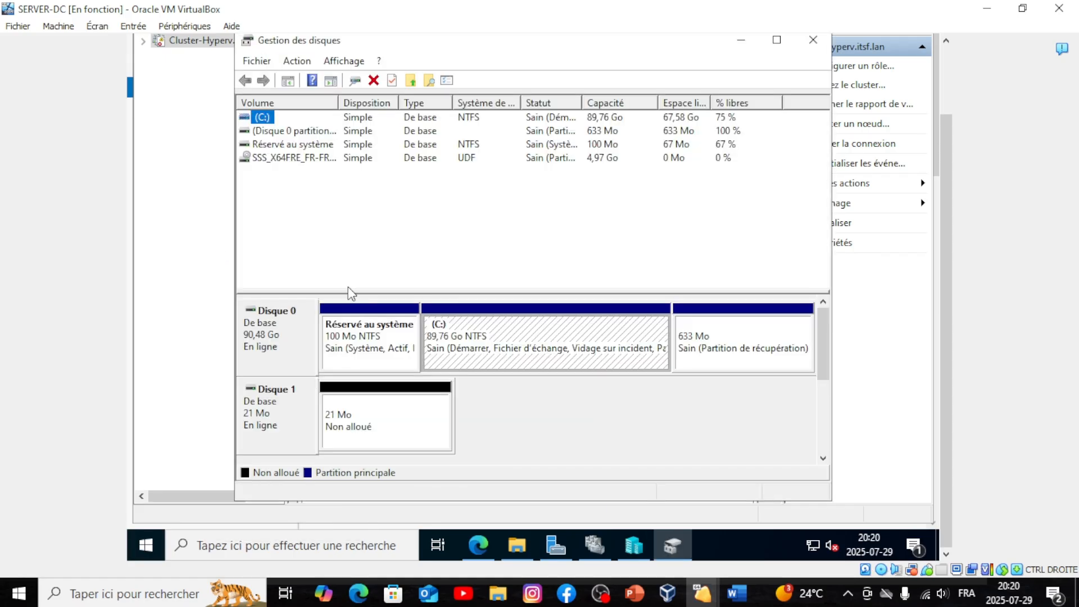
- Create a 19 MB NTFS simple volume on Disk 1 with quick format, label Nouveau nom and letter E:, and minimize Disk Management
right_click(376, 390)
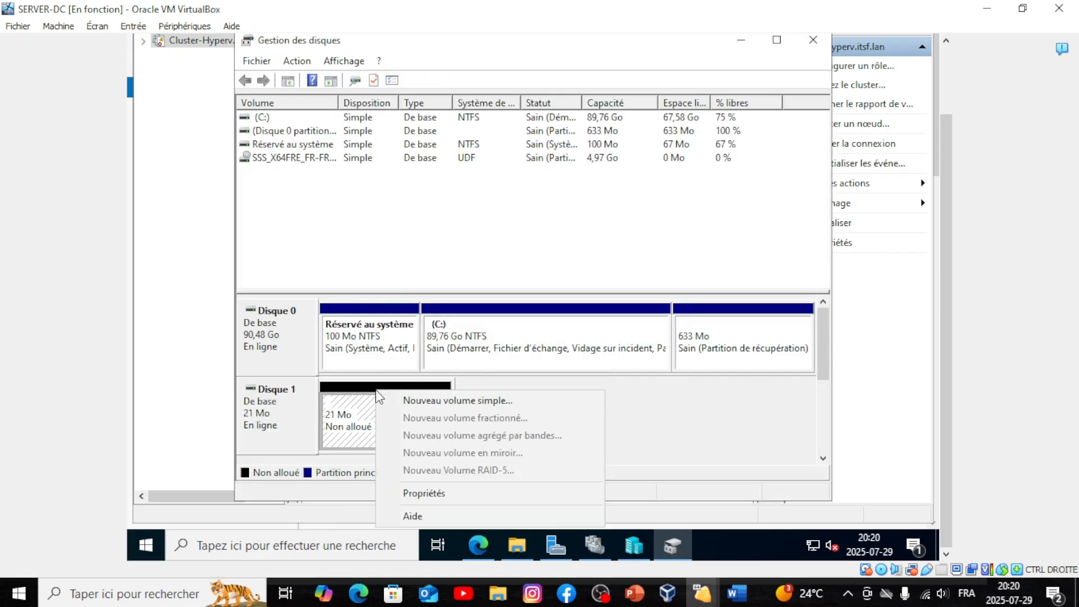
click(484, 400)
click(543, 402)
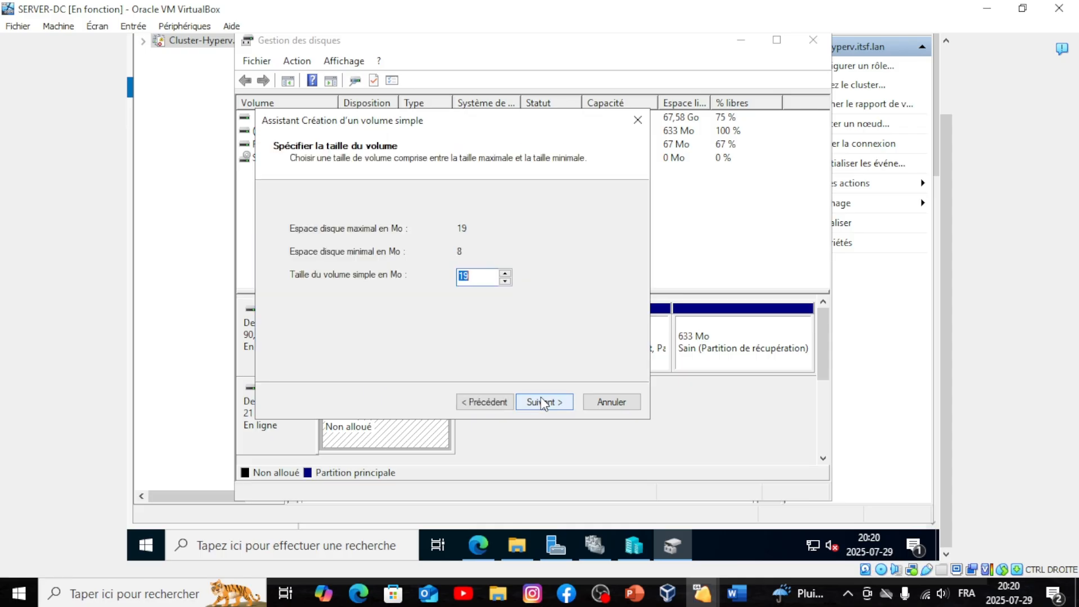
click(544, 406)
click(543, 402)
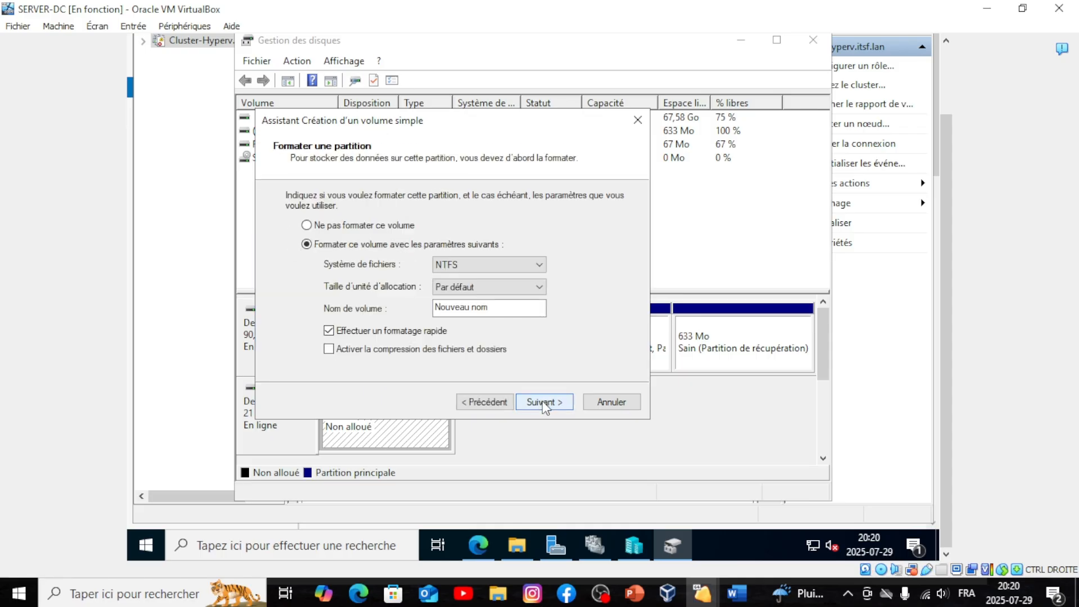
click(543, 403)
click(545, 403)
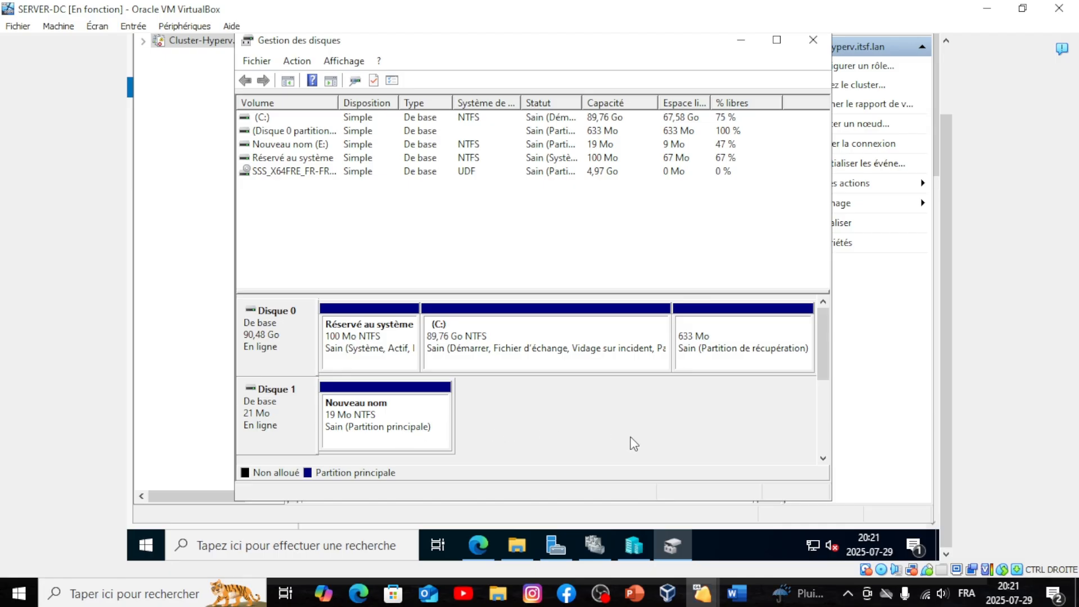
click(673, 367)
scroll(945, 434, up, 2)
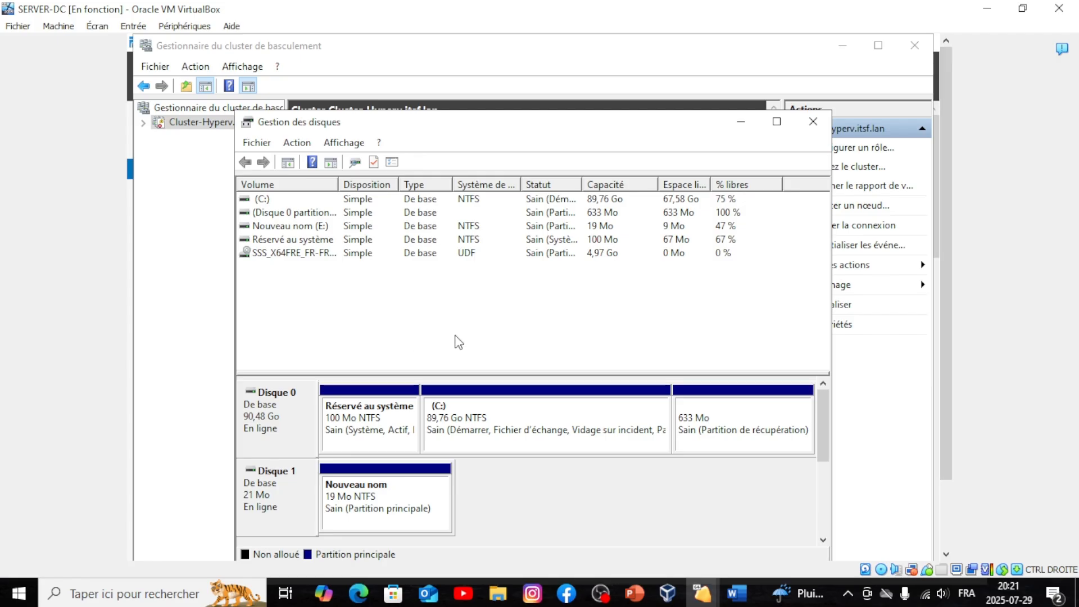
click(742, 122)
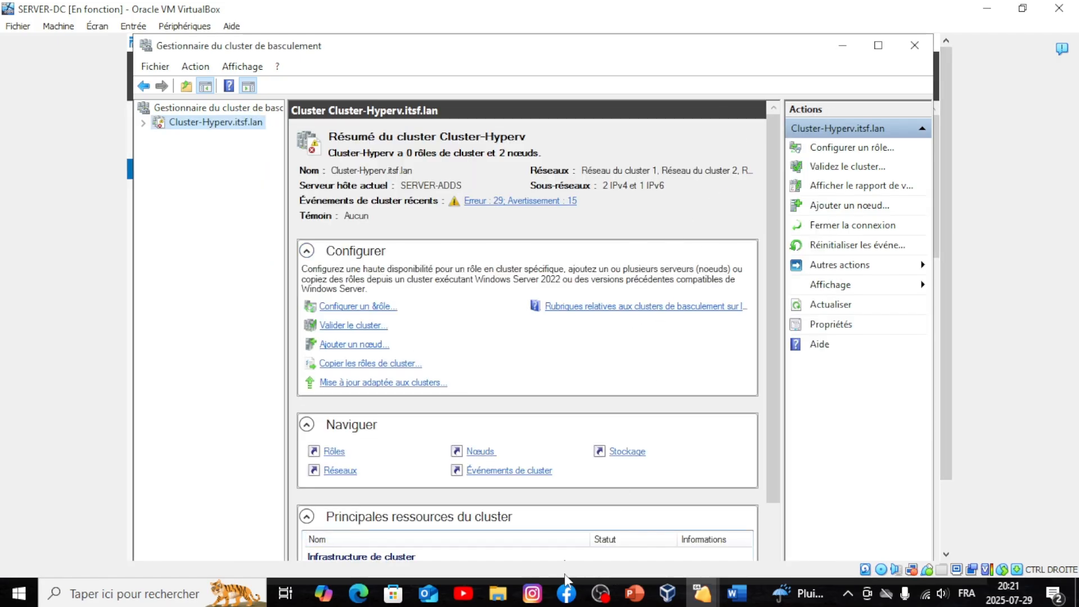
click(602, 595)
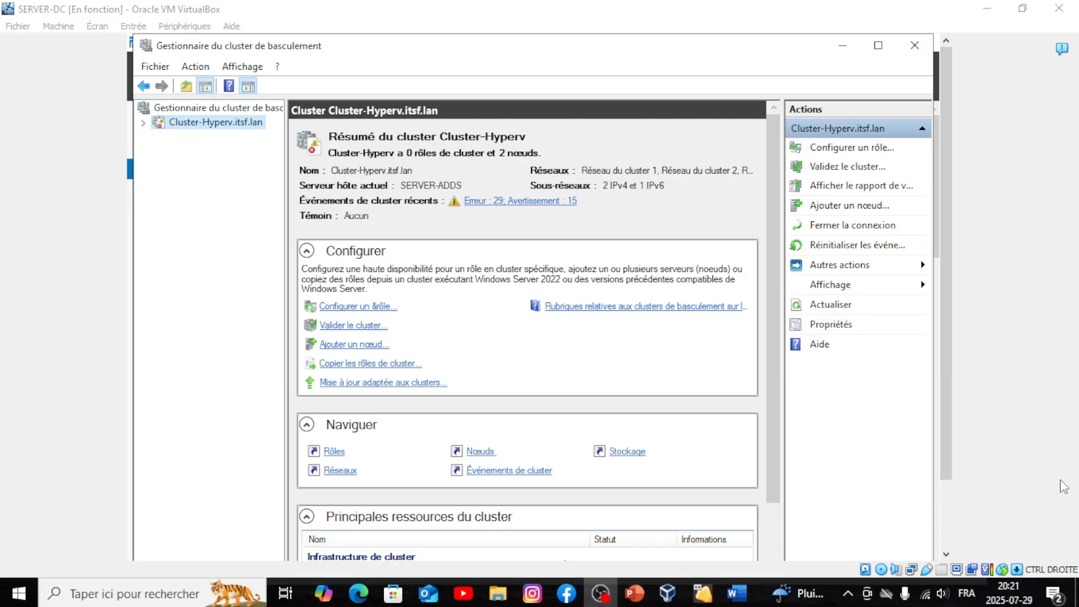
mouse_move(705, 594)
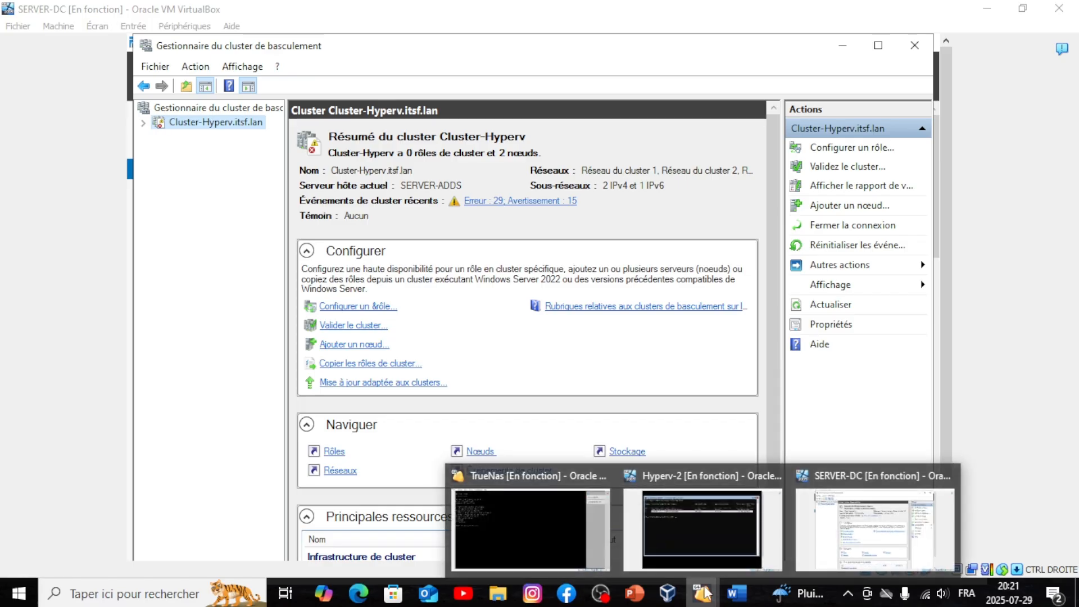
click(742, 531)
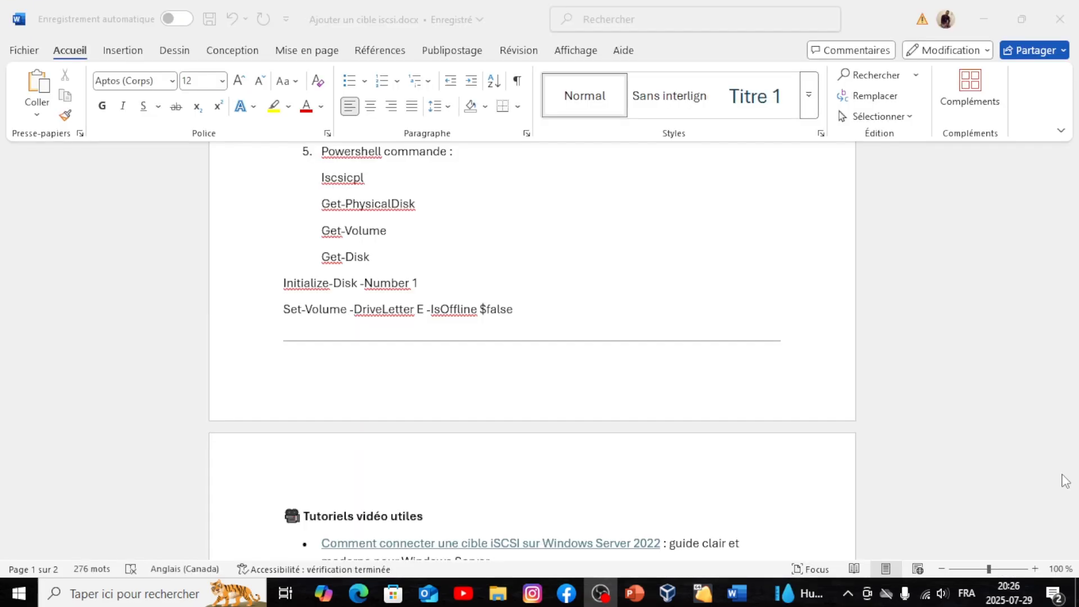
- Switch to the Word notes and review the Set-Volume -DriveLetter E -IsOffline $false command in the PowerShell list
click(738, 594)
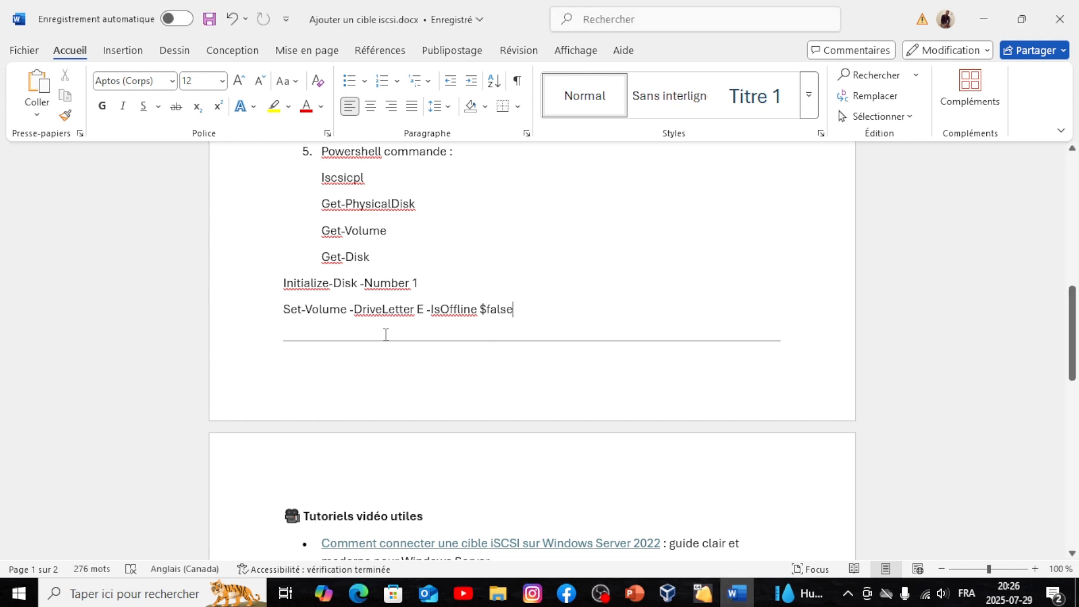
click(284, 309)
drag(297, 309, 512, 310)
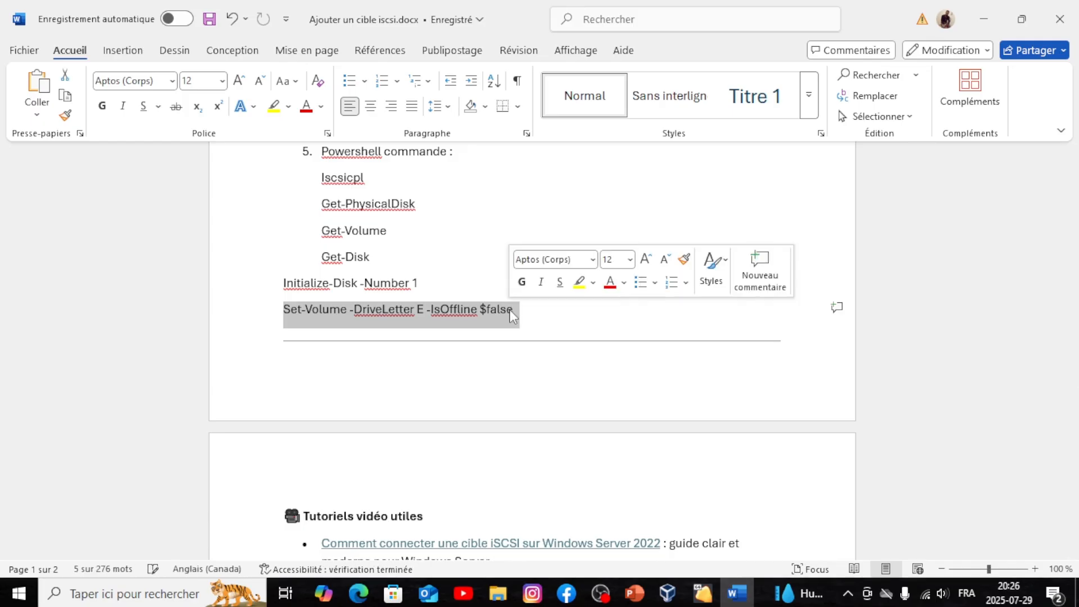
scroll(428, 294, up, 1)
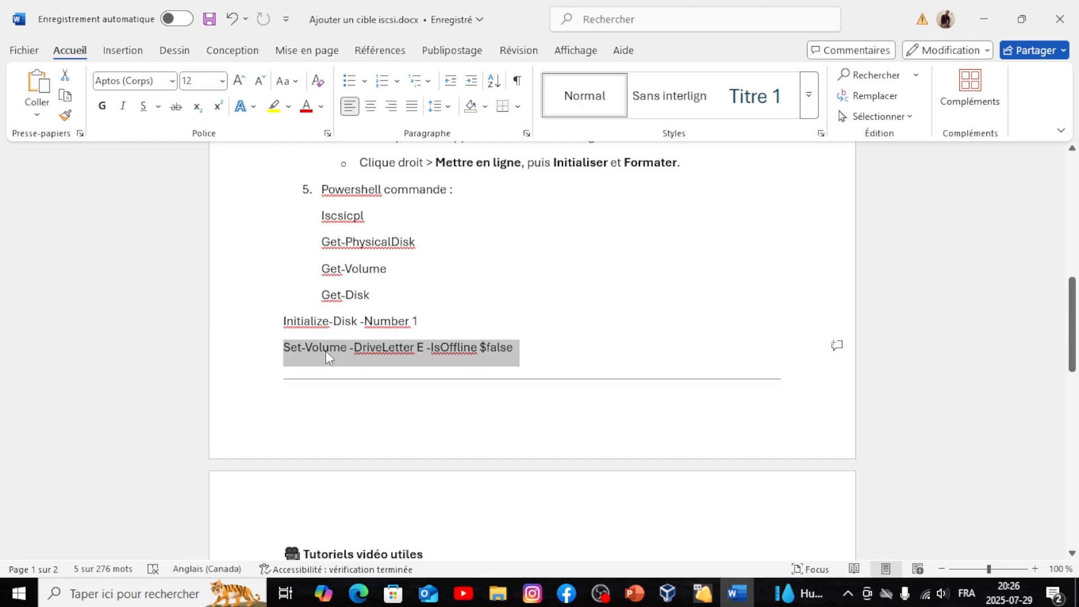
scroll(434, 368, down, 2)
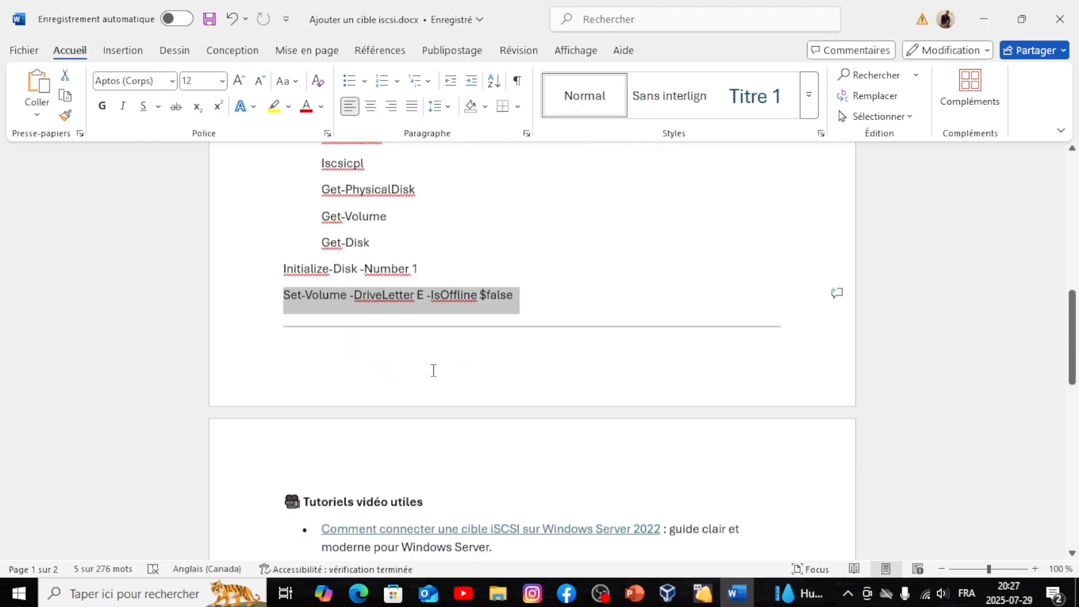
- Copy Set-Disk -Number 1 -IsOffline $false from Copilot into a new line below the Set-Volume command in the Word notes
click(528, 287)
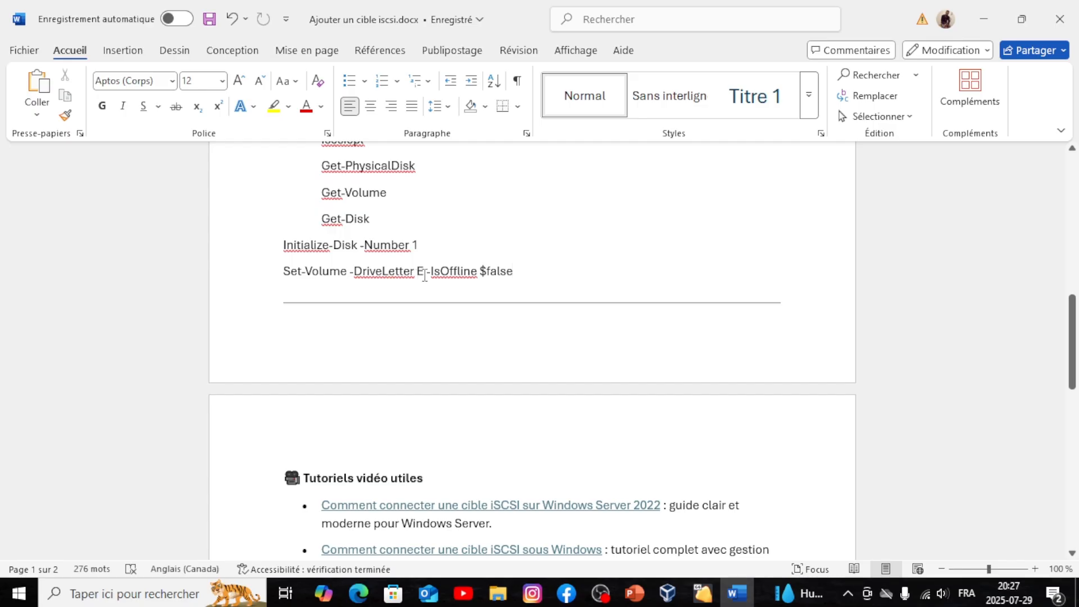
click(324, 593)
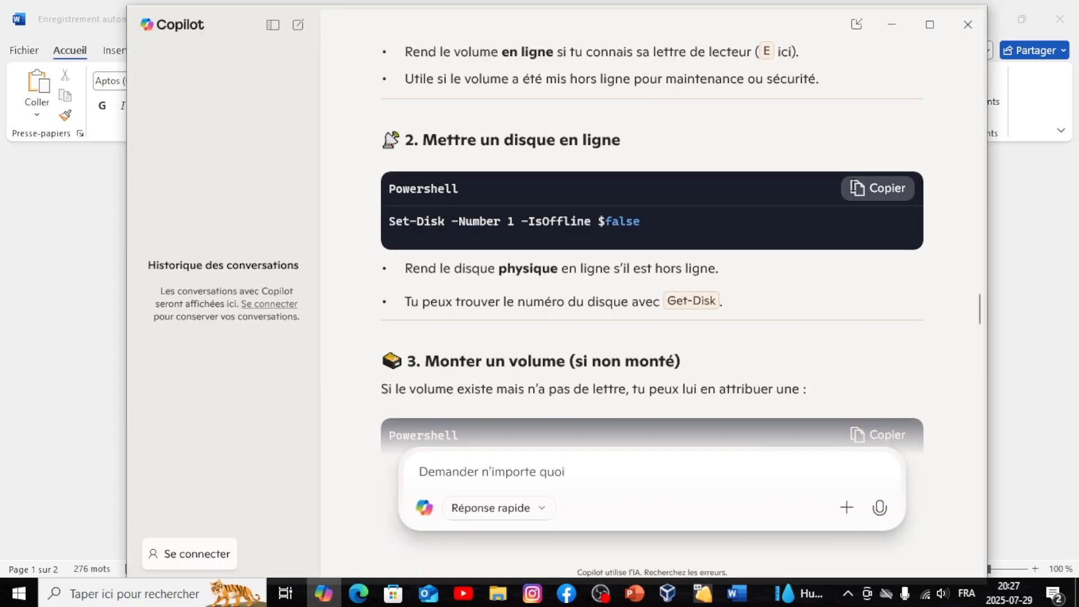
click(877, 188)
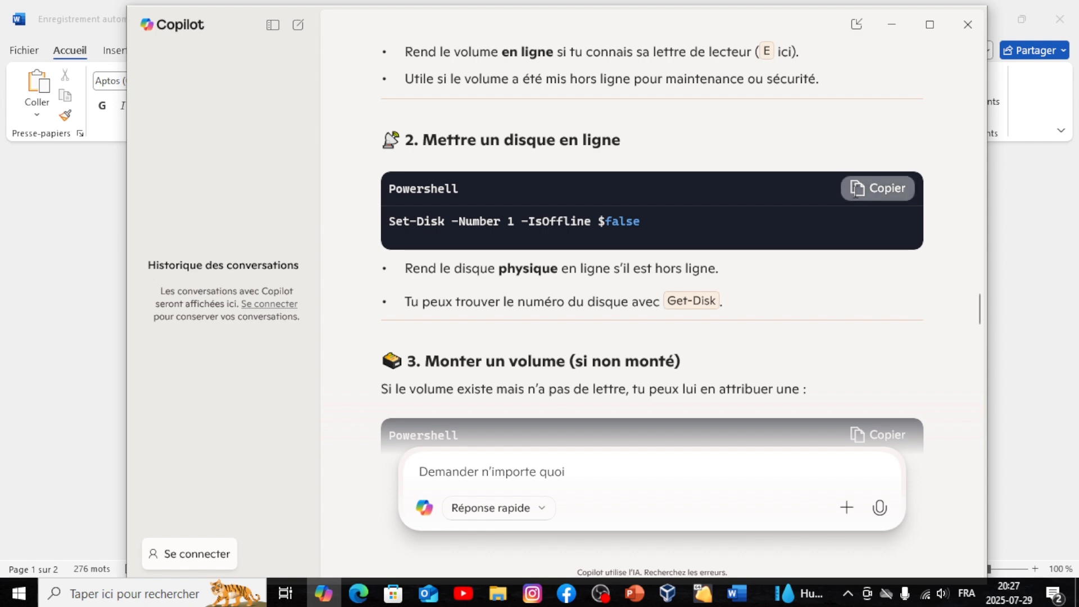
click(891, 24)
key(Return)
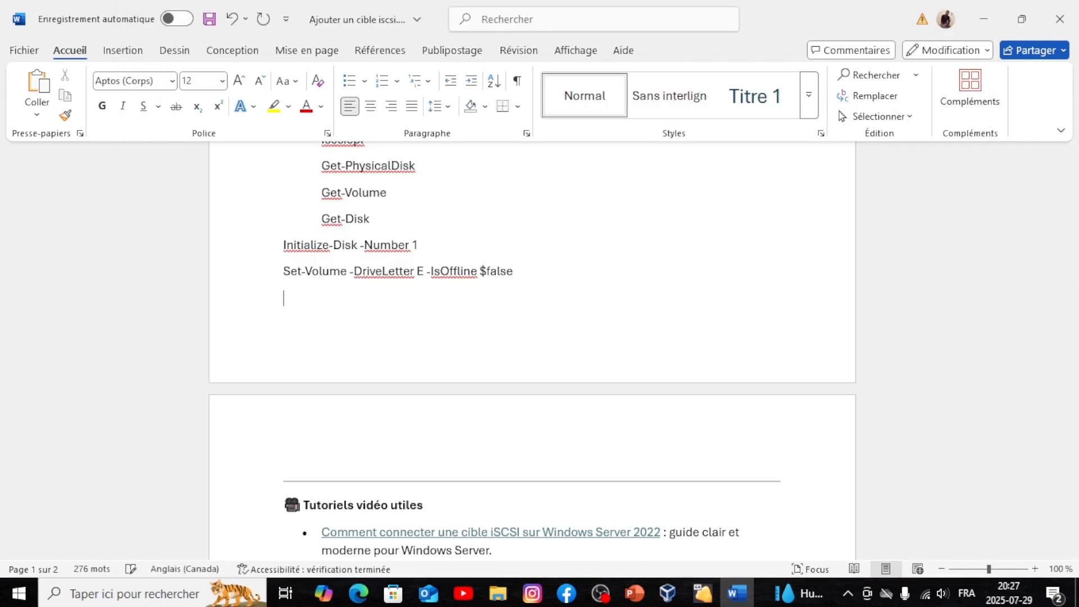
text(Set-Disk -Number 1 -IsOffline $false)
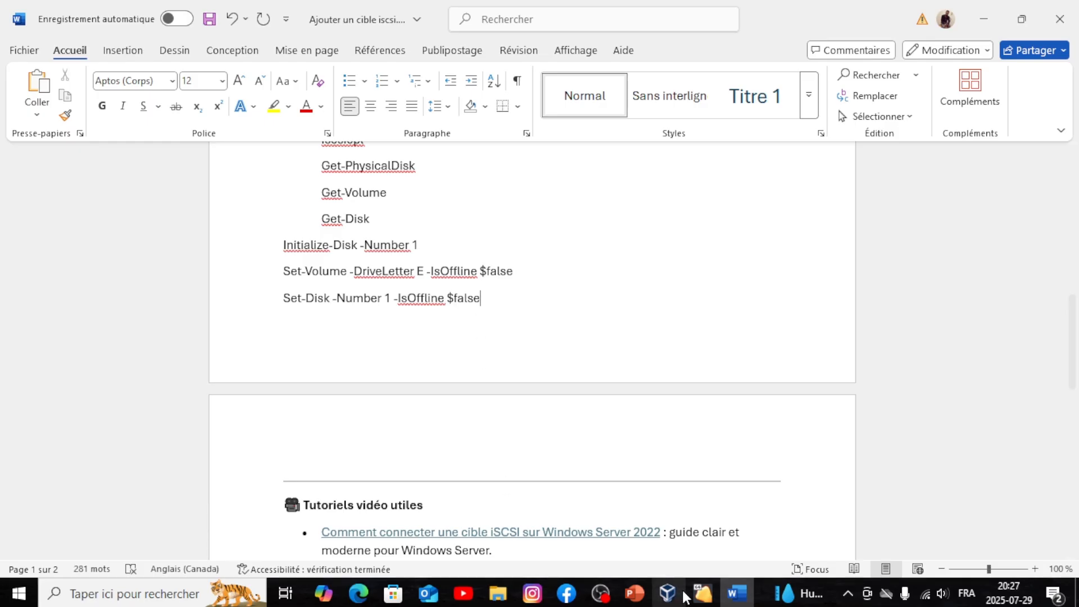
- Switch to the Hyperv-2 VM, run Set-Disk -Number 1 -IsOffline $false in PowerShell, and list the disks with Get-Disk
mouse_move(697, 597)
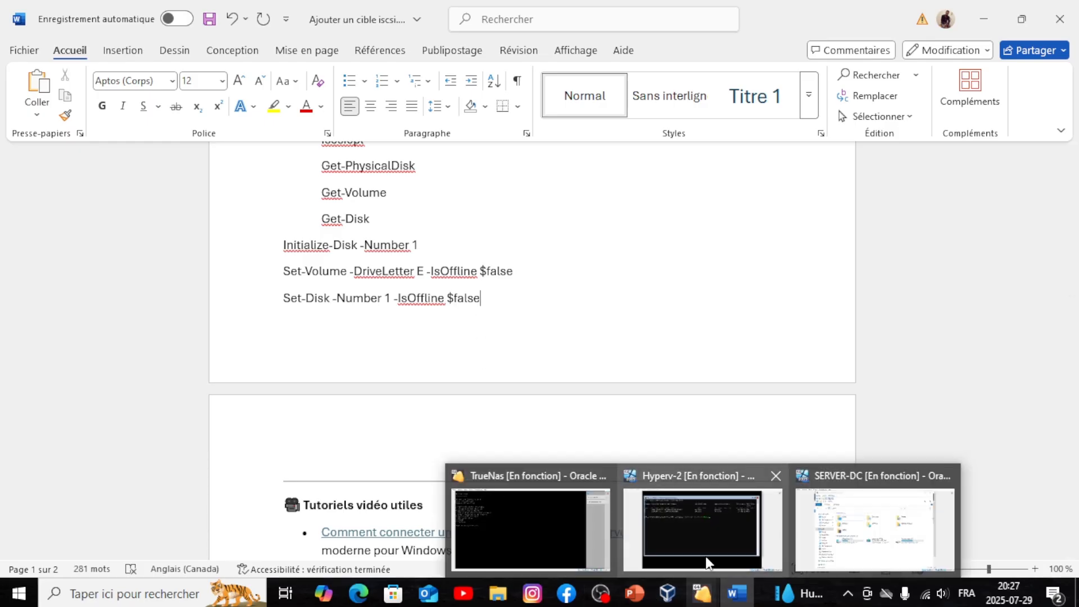
click(710, 534)
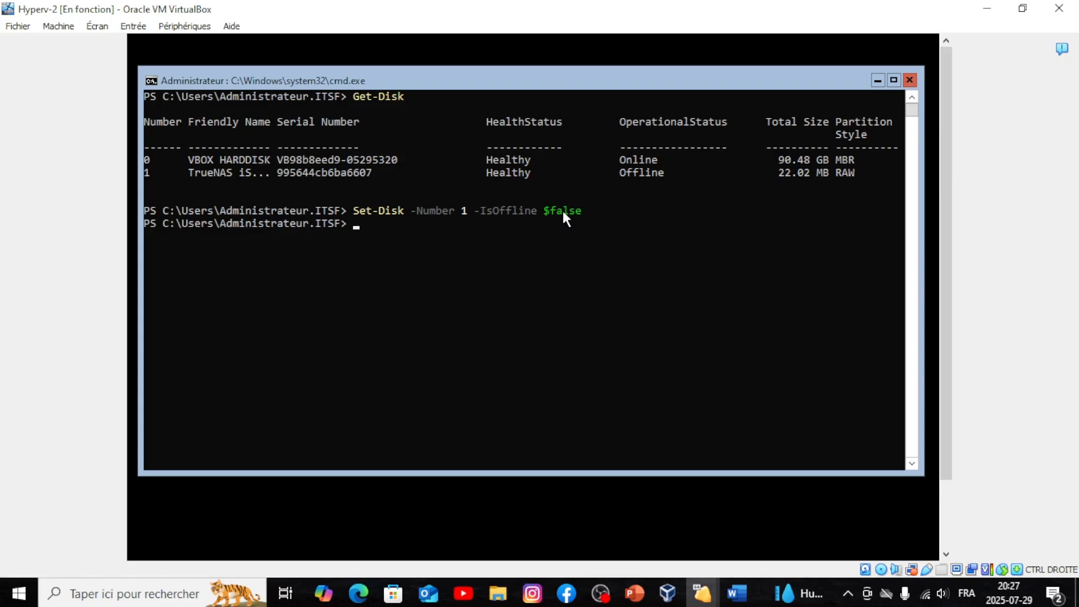
key(Up)
key(Up)
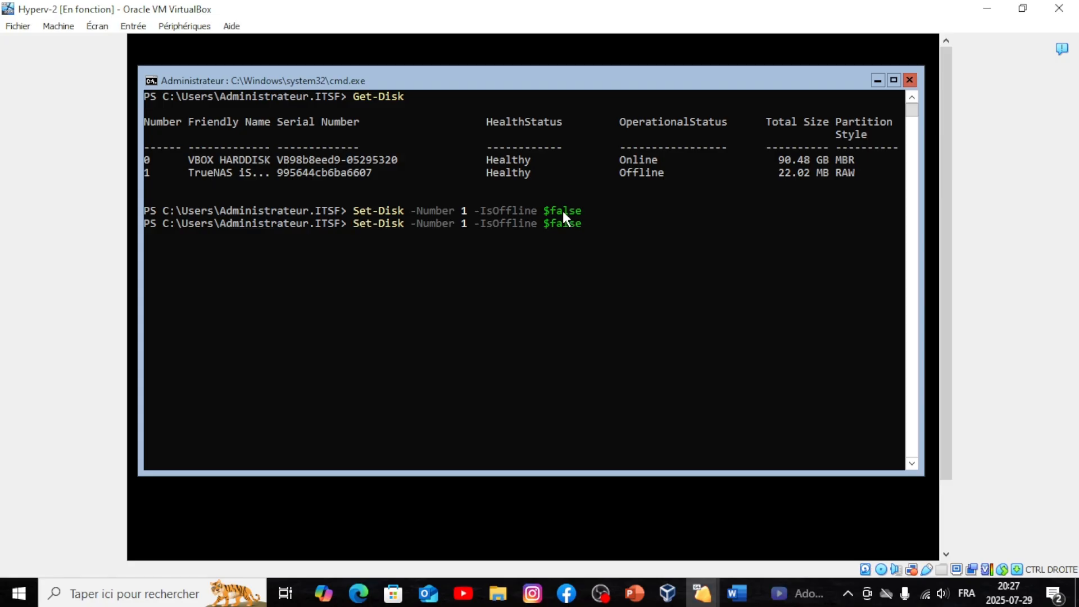
key(Return)
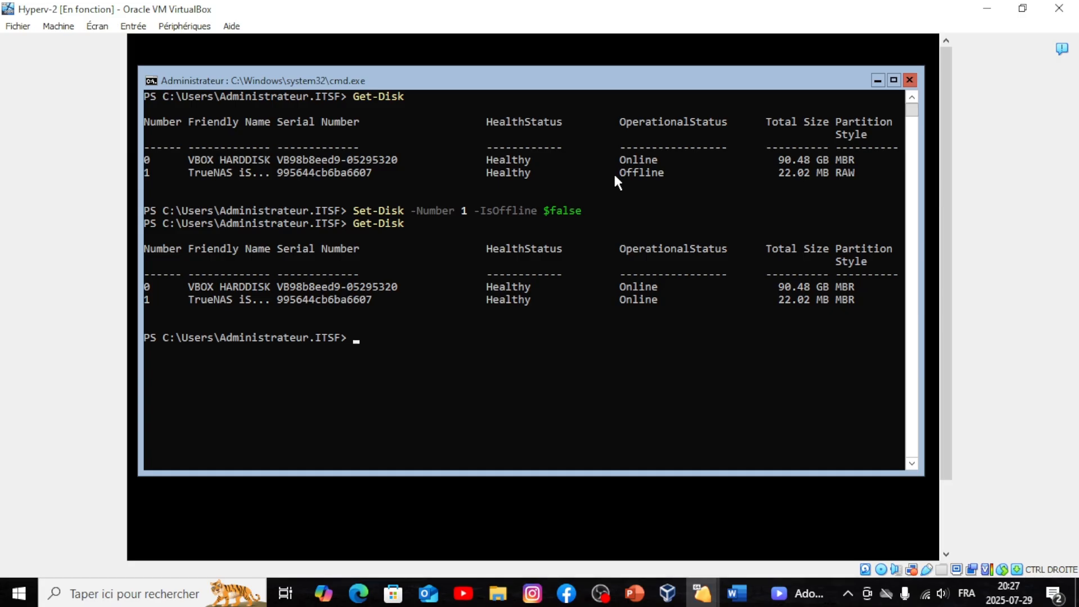
- Compare the TrueNAS disk's operational status and partition style between the two Get-Disk outputs
drag(621, 172, 629, 174)
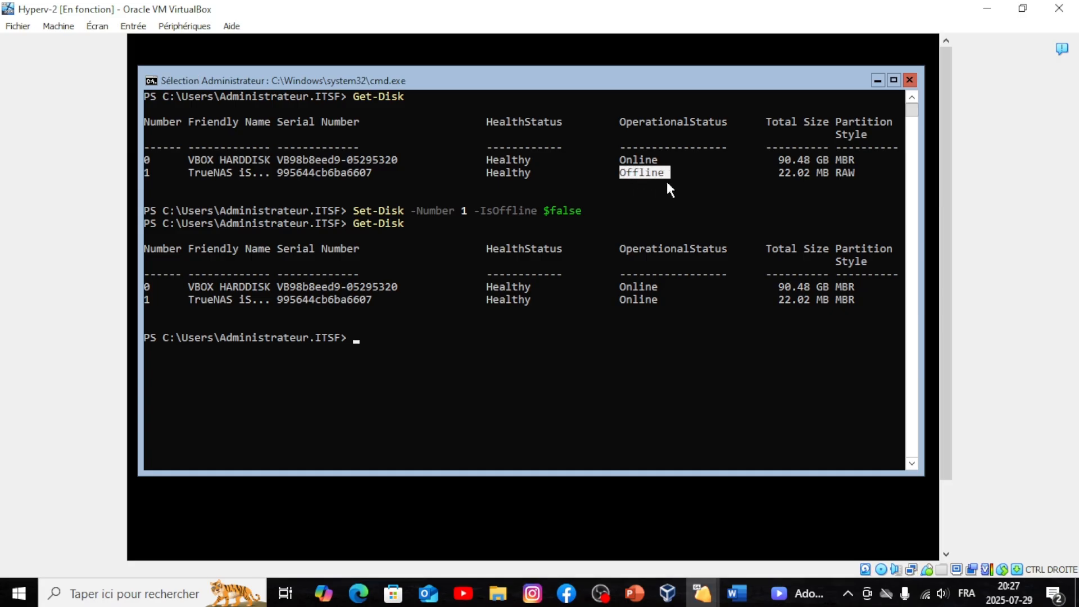
drag(623, 300, 631, 301)
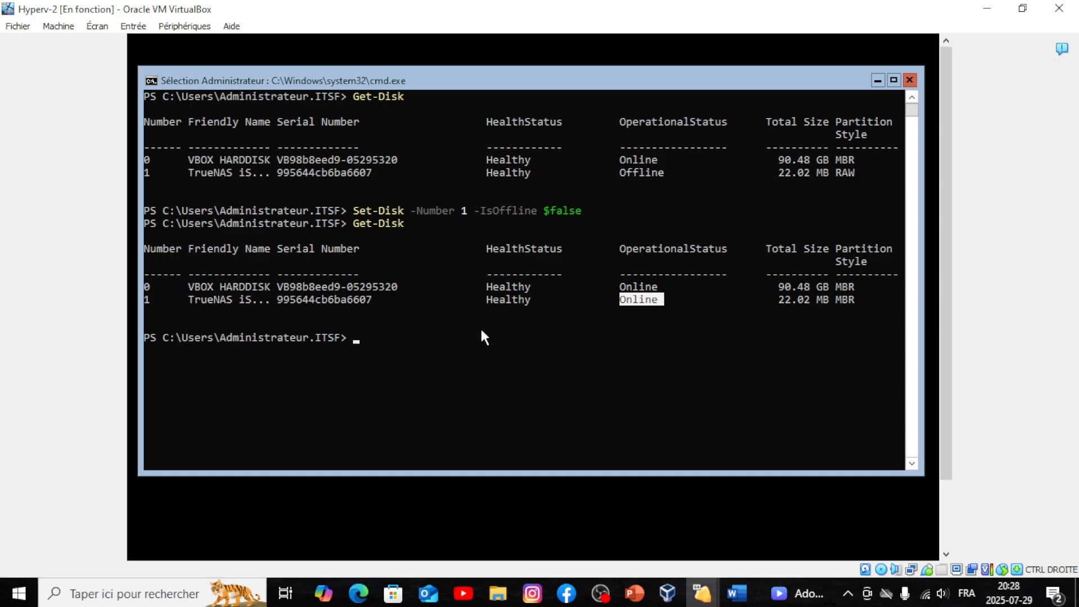
click(394, 337)
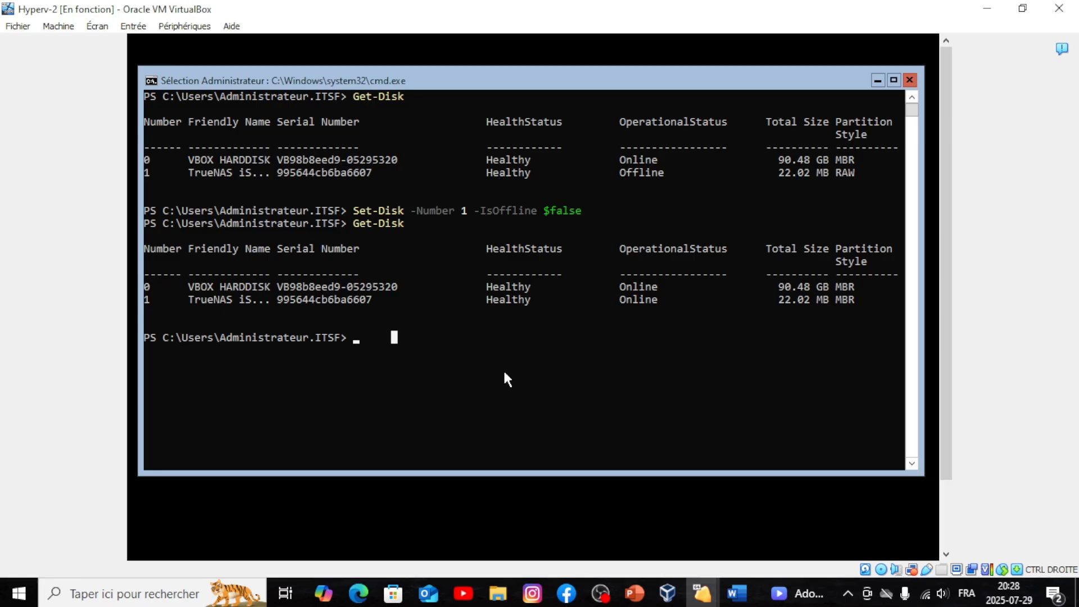
drag(836, 299, 860, 304)
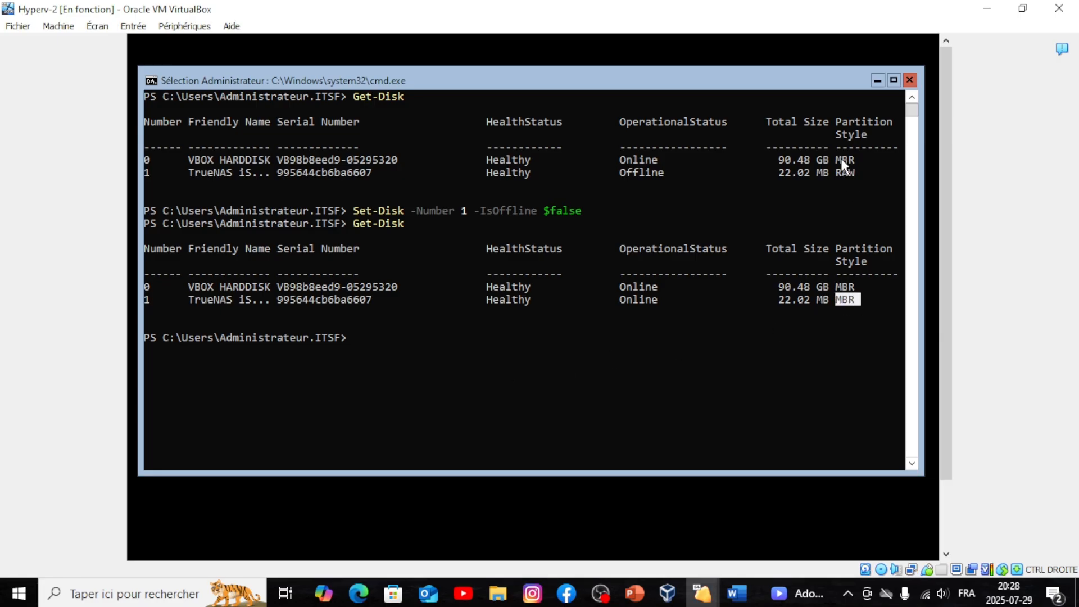
mouse_move(838, 159)
mouse_down()
mouse_move(855, 161)
mouse_move(850, 174)
mouse_up()
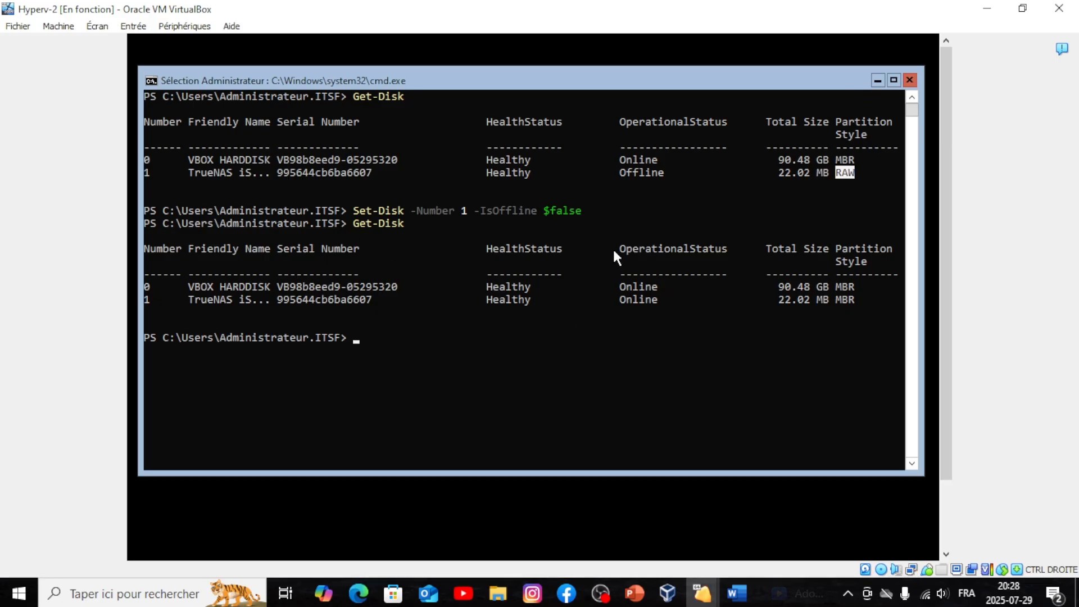
- Switch to the SERVER-DC VM and minimize Failover Cluster Manager, Server Manager and Ce PC to check Disk 1 in Disk Management
mouse_move(703, 594)
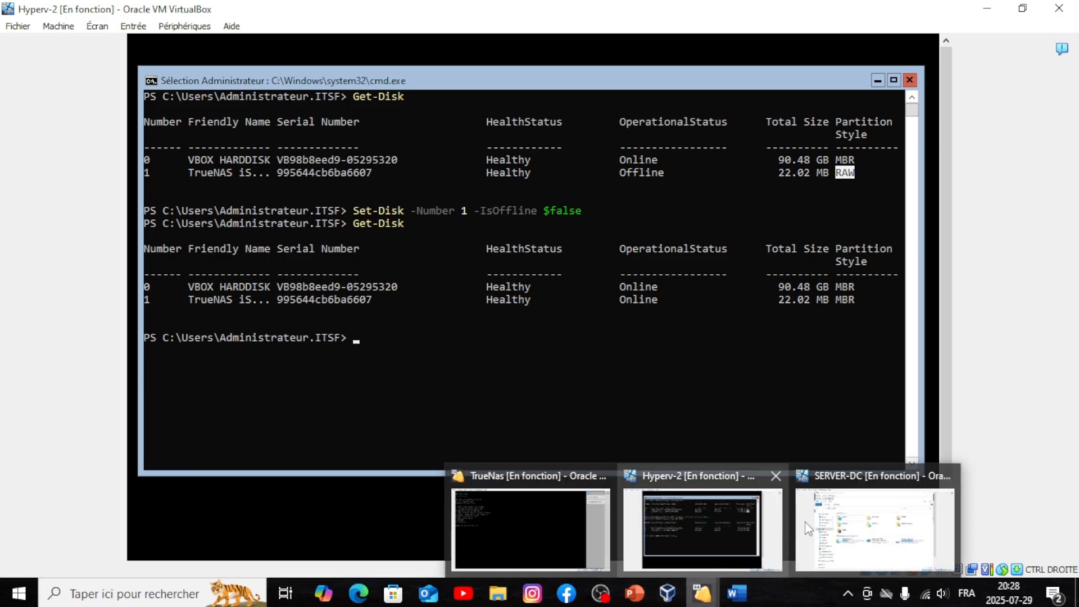
click(812, 523)
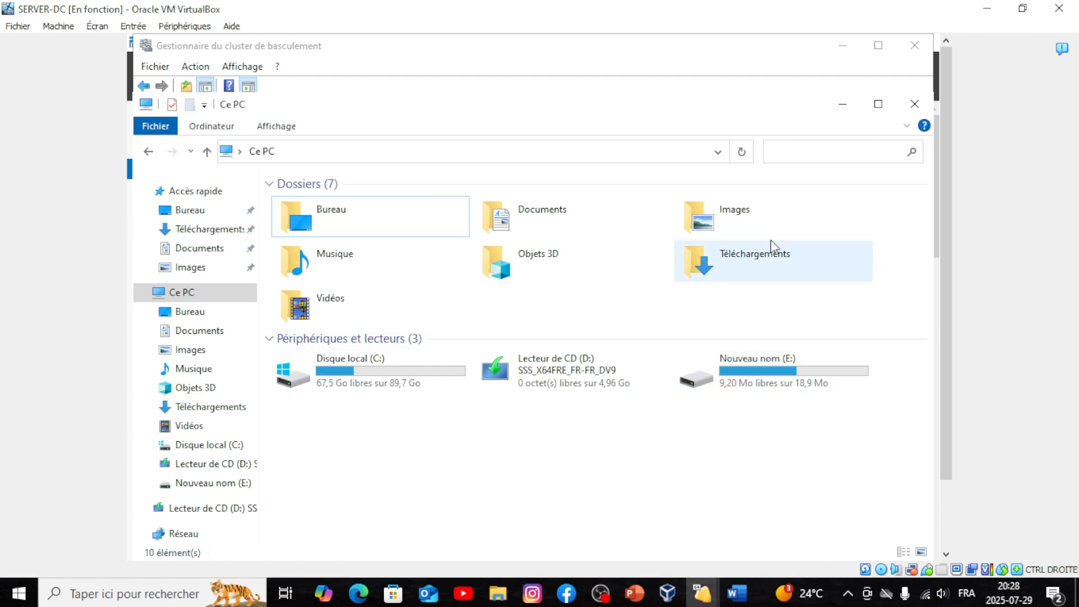
click(838, 51)
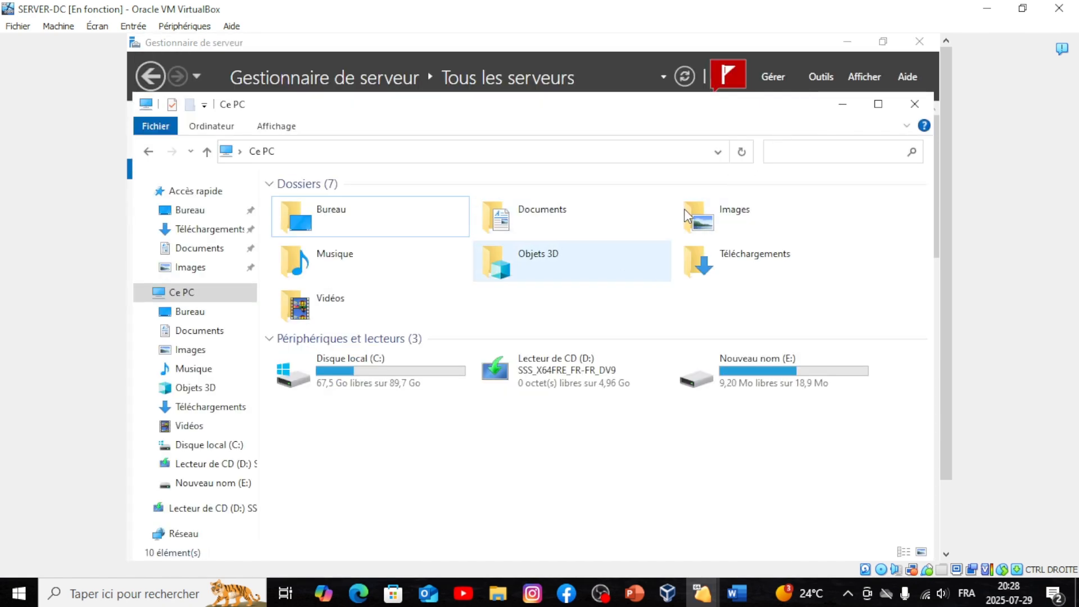
click(842, 41)
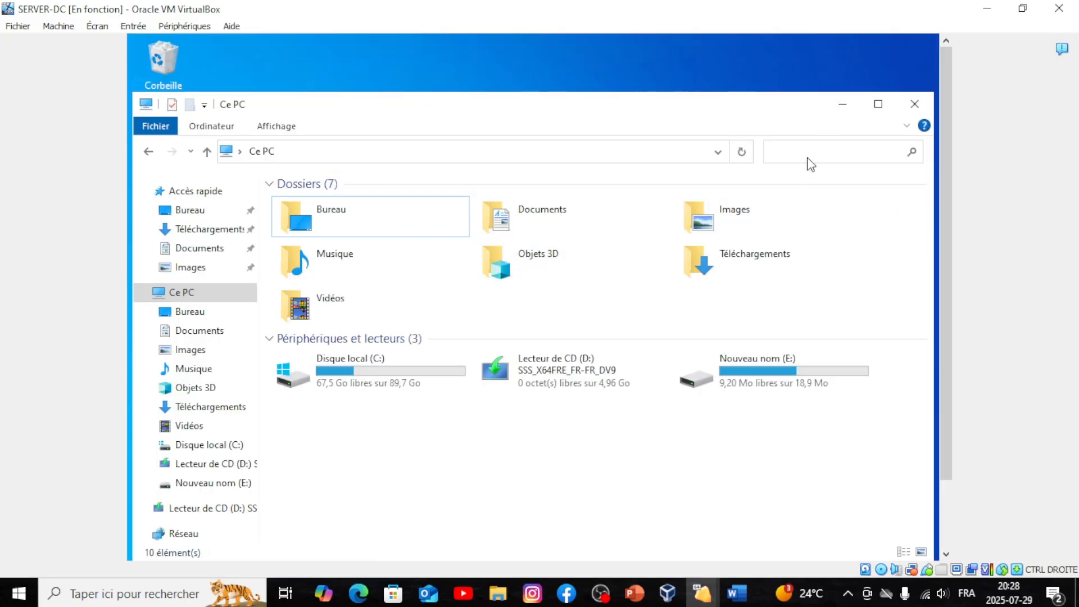
click(843, 105)
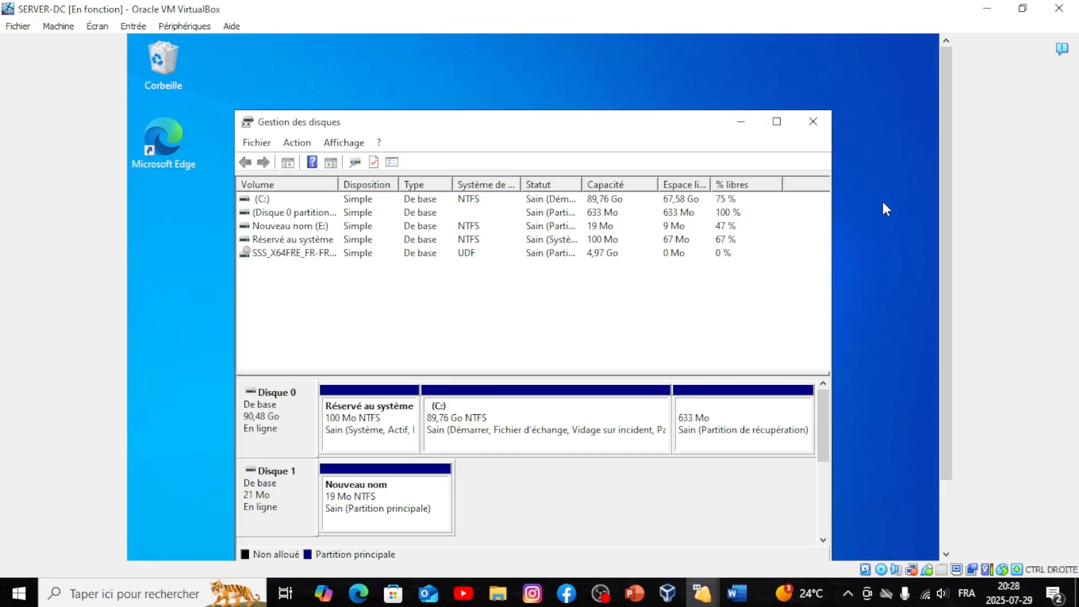
- In Failover Cluster Manager, add Disque du cluster 1 to the storage disks of Cluster-Hyperv.itsf.lan
drag(943, 170, 936, 275)
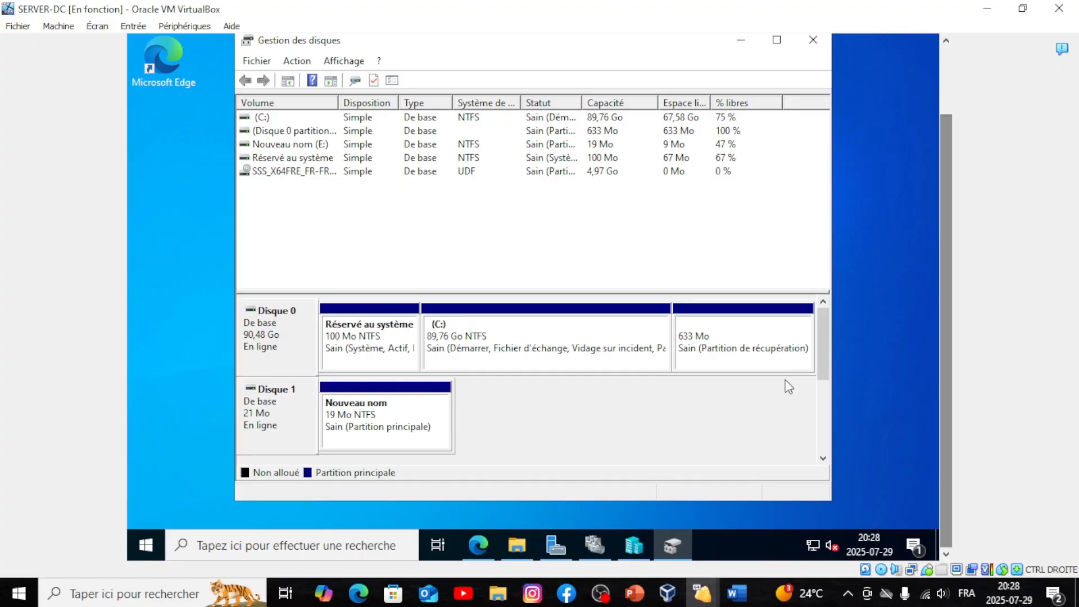
click(595, 545)
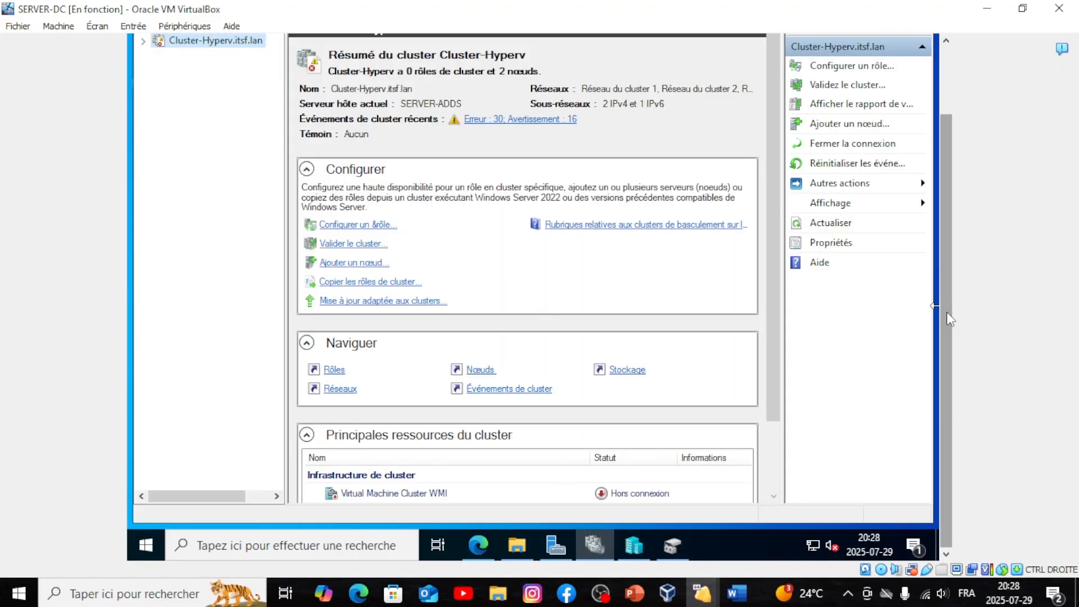
drag(950, 320, 942, 201)
click(145, 126)
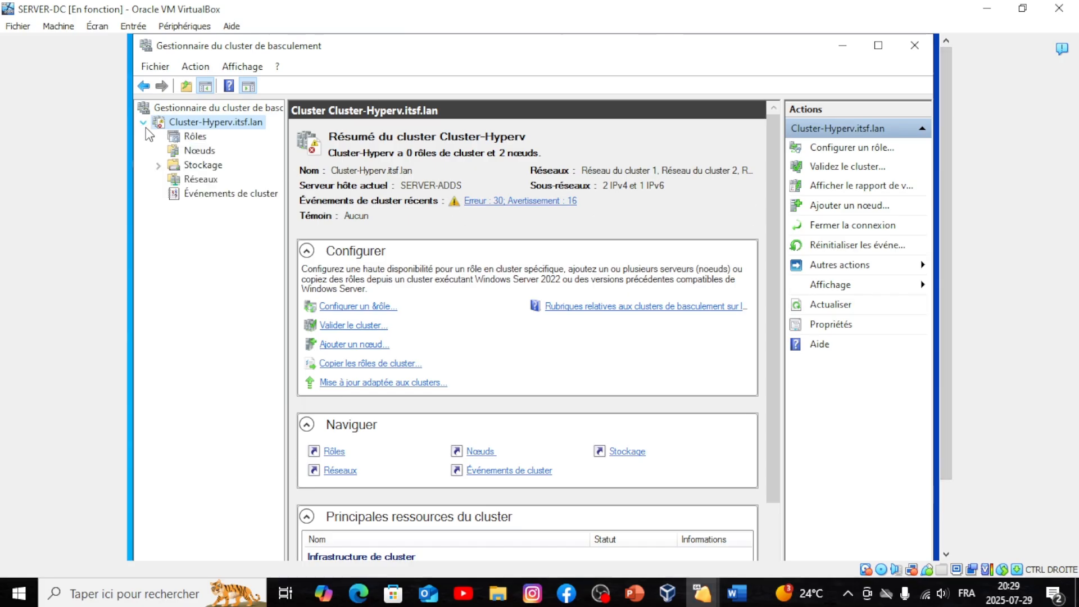
click(160, 166)
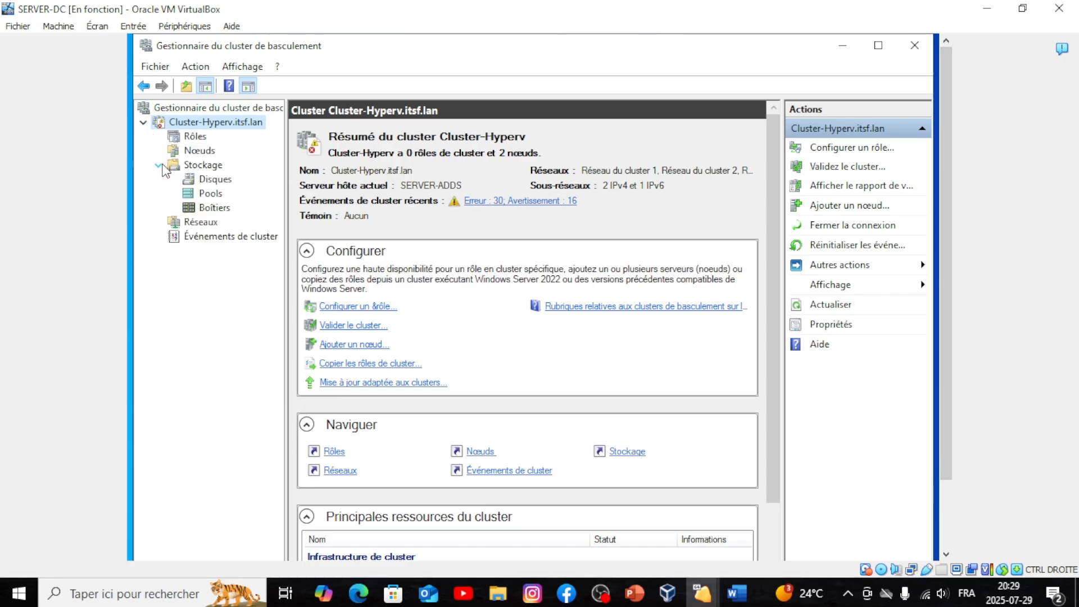
click(203, 181)
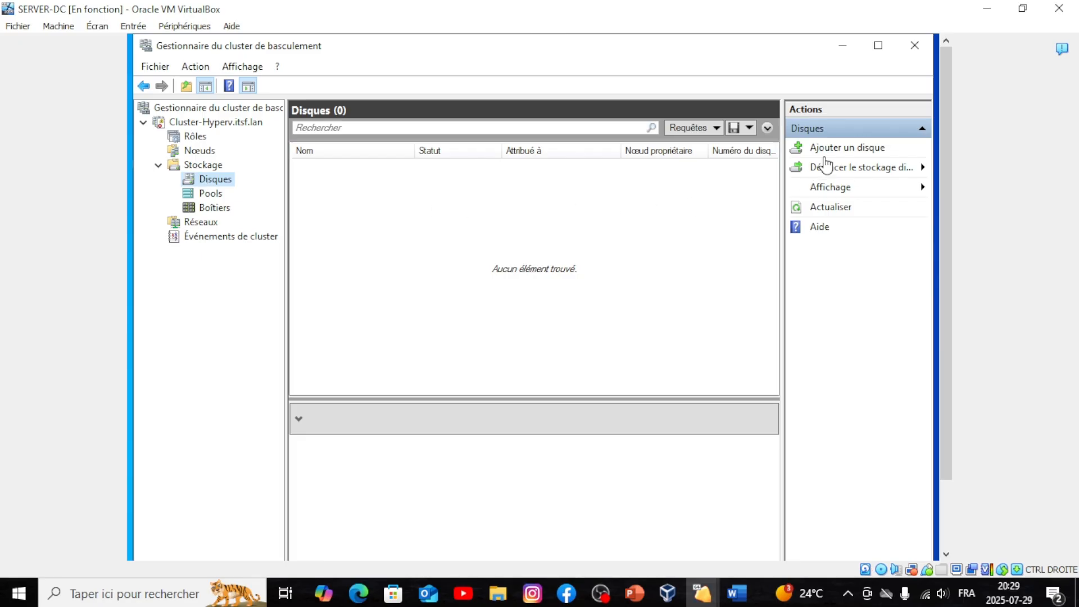
click(828, 151)
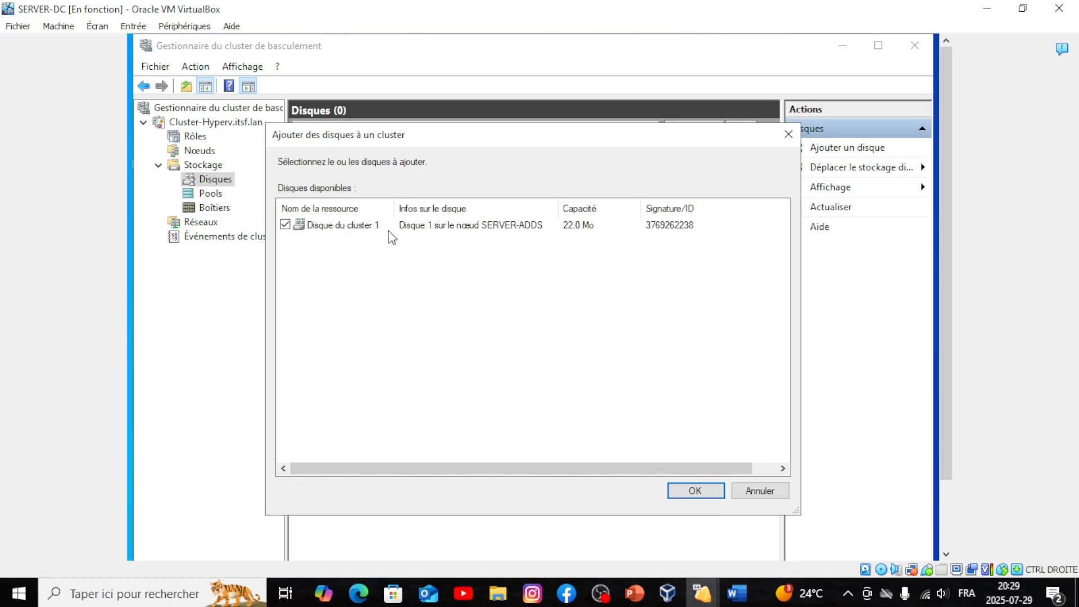
click(505, 227)
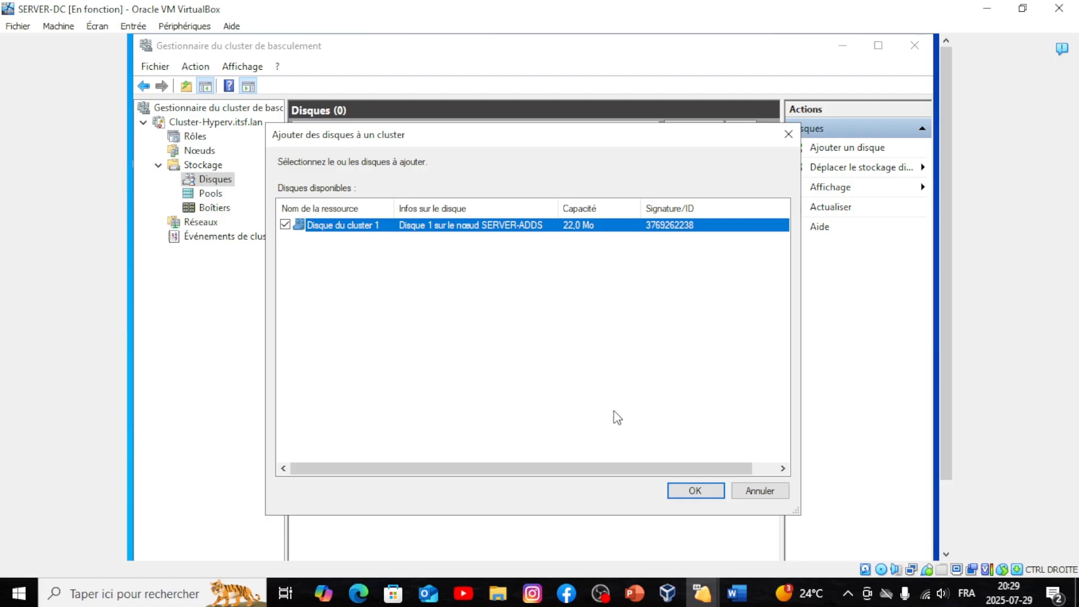
click(691, 492)
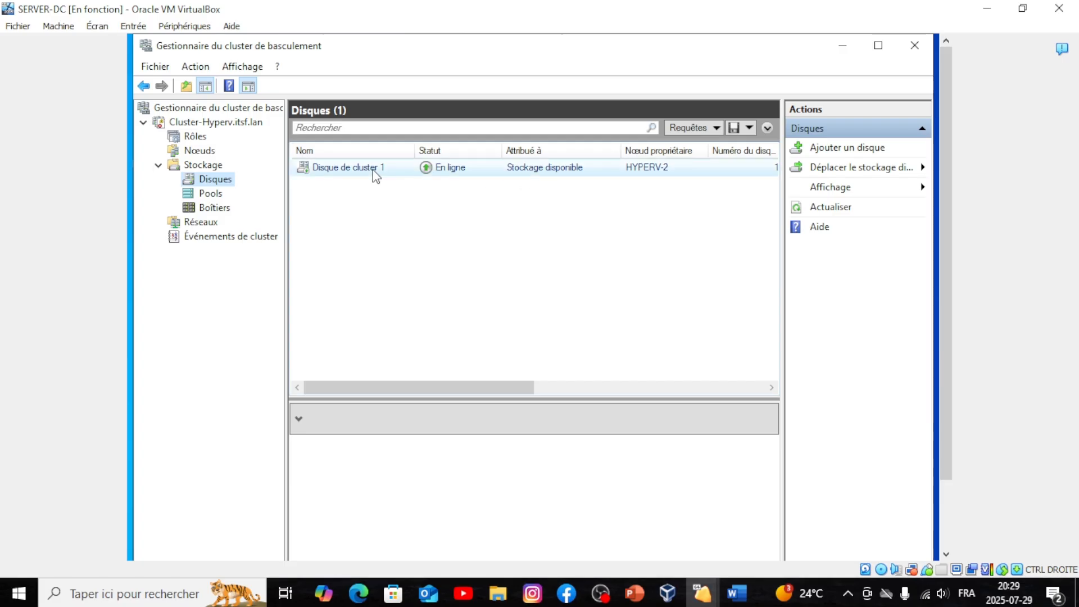
- Add Disque de cluster 1 to the cluster shared volumes, and reopen the storage disks to check its assignment and volume
right_click(369, 165)
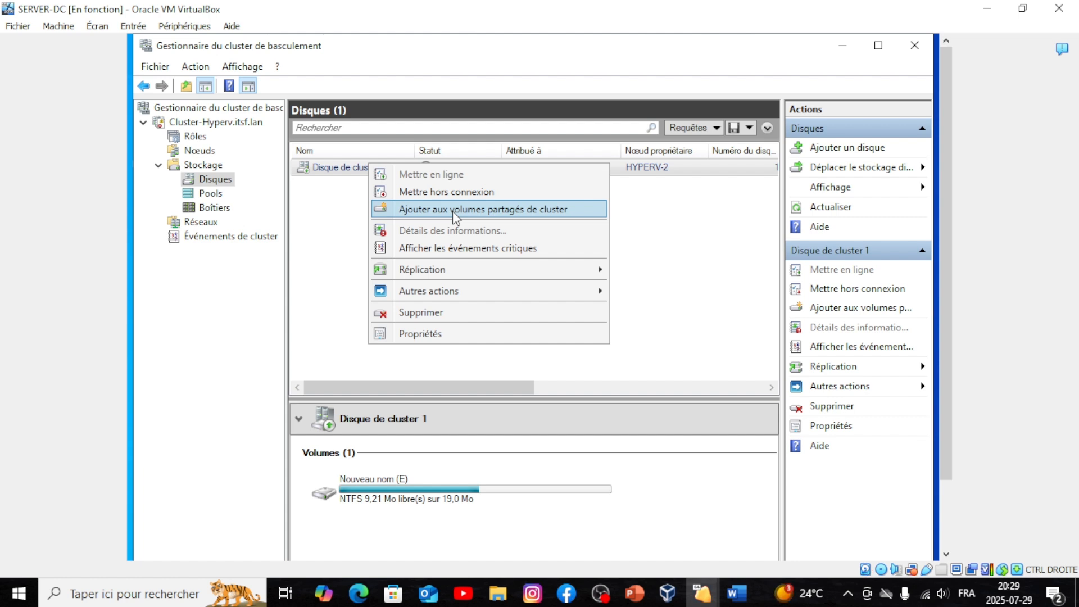
click(456, 218)
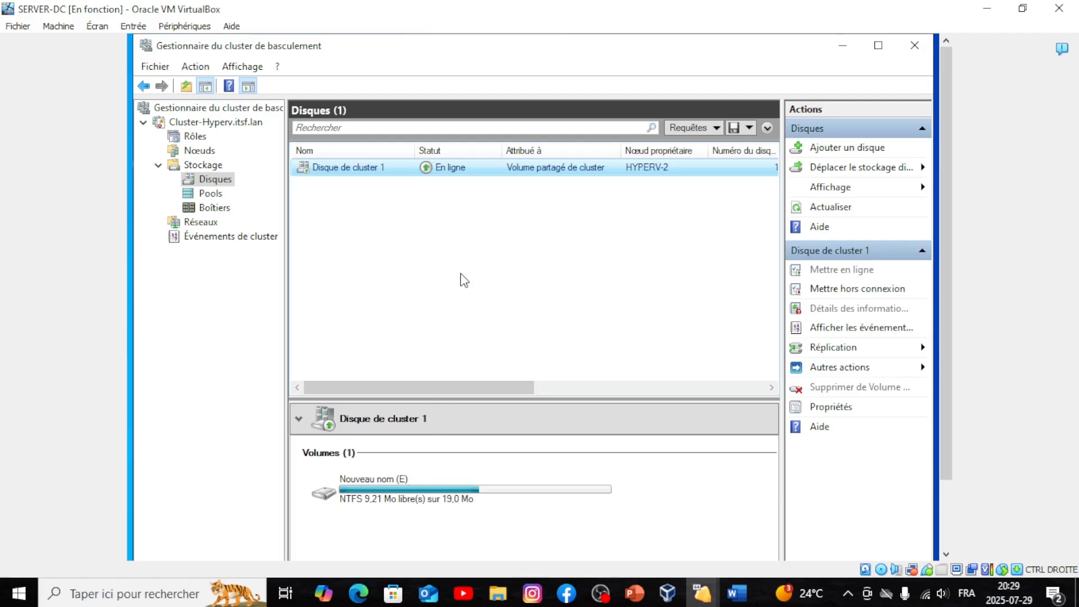
click(157, 165)
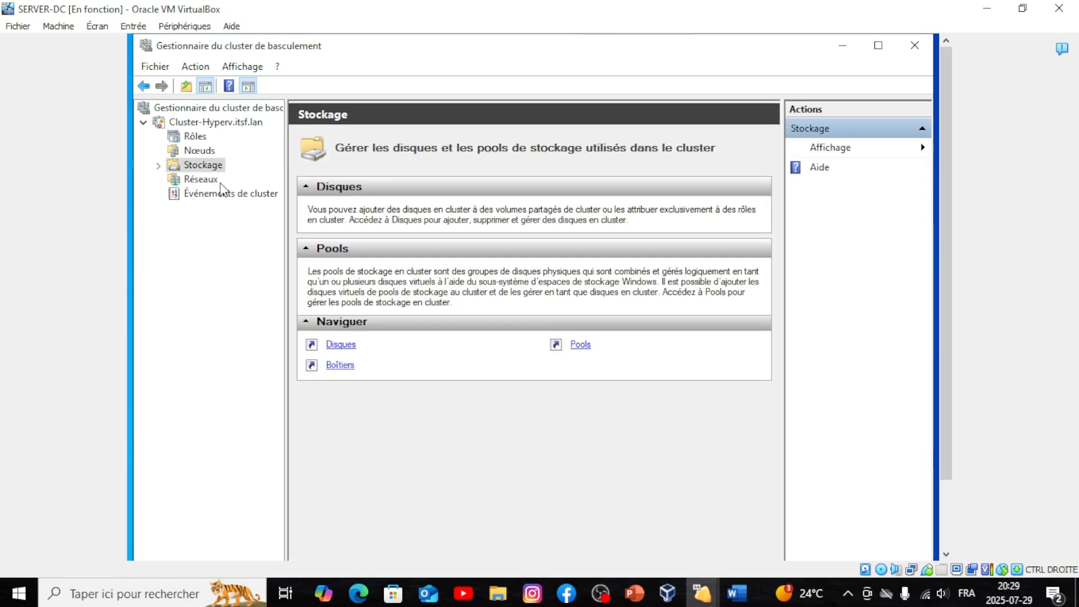
click(158, 166)
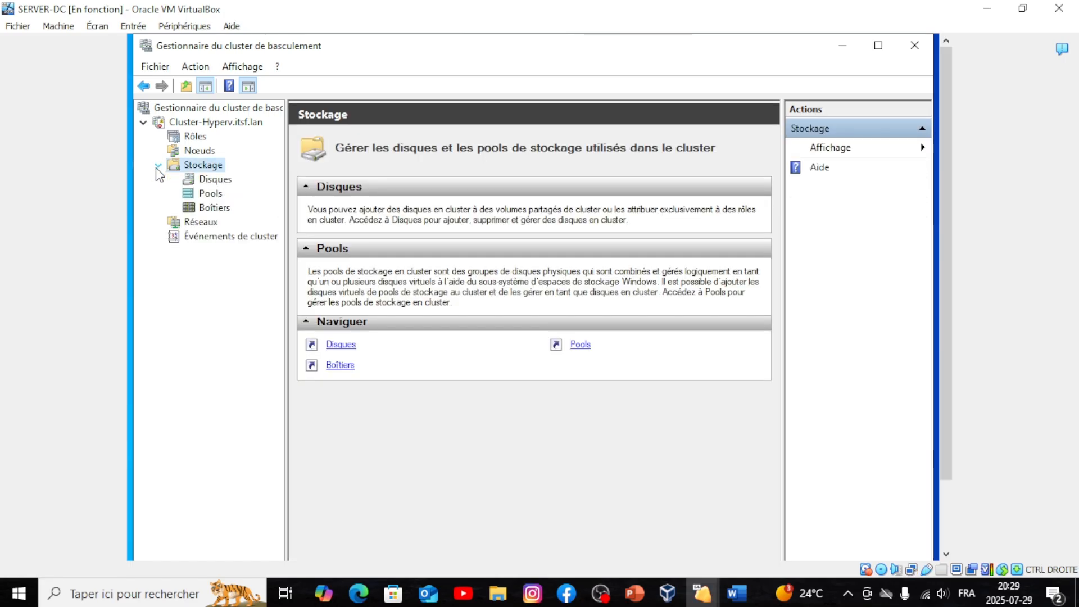
click(208, 179)
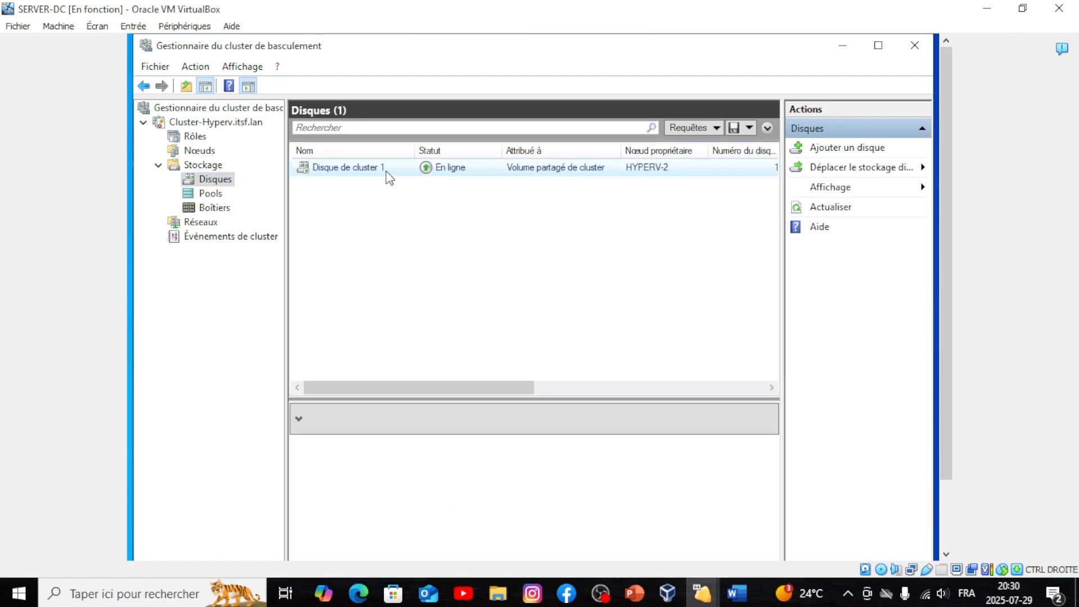
click(388, 176)
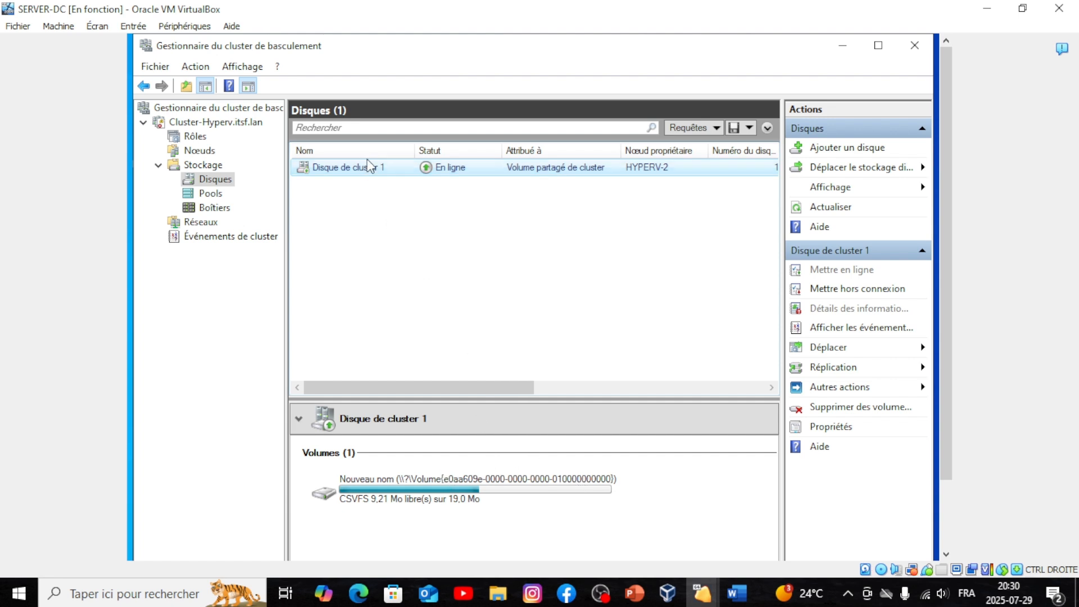
right_click(368, 166)
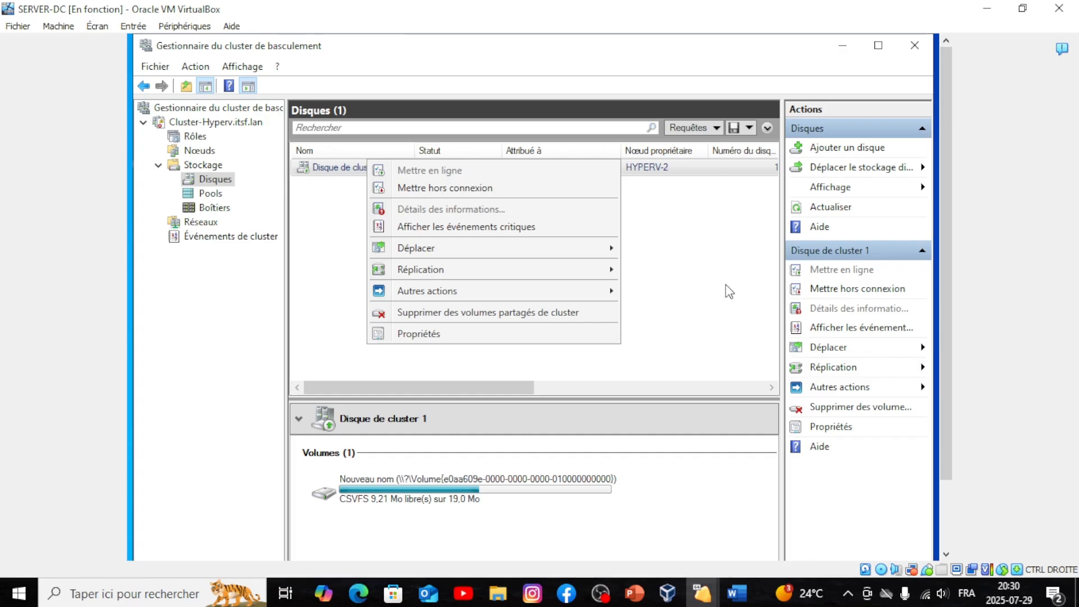
key(Escape)
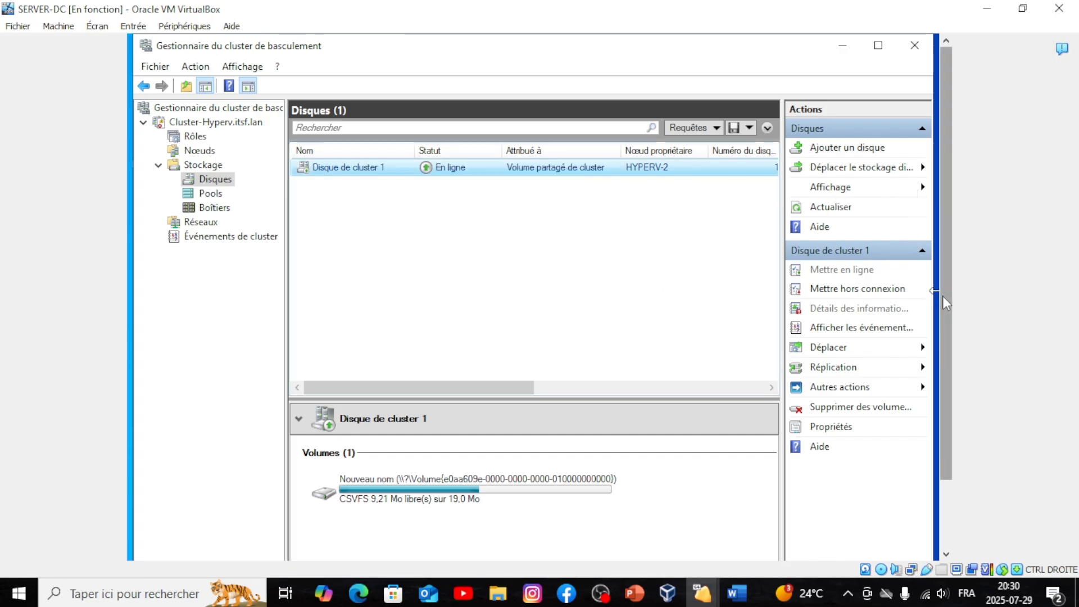
- Minimize Failover Cluster Manager to check Disk 1 in Disk Management, and bring up Hyper-V Manager to view the virtual machines on SERVER-ADDS
click(845, 48)
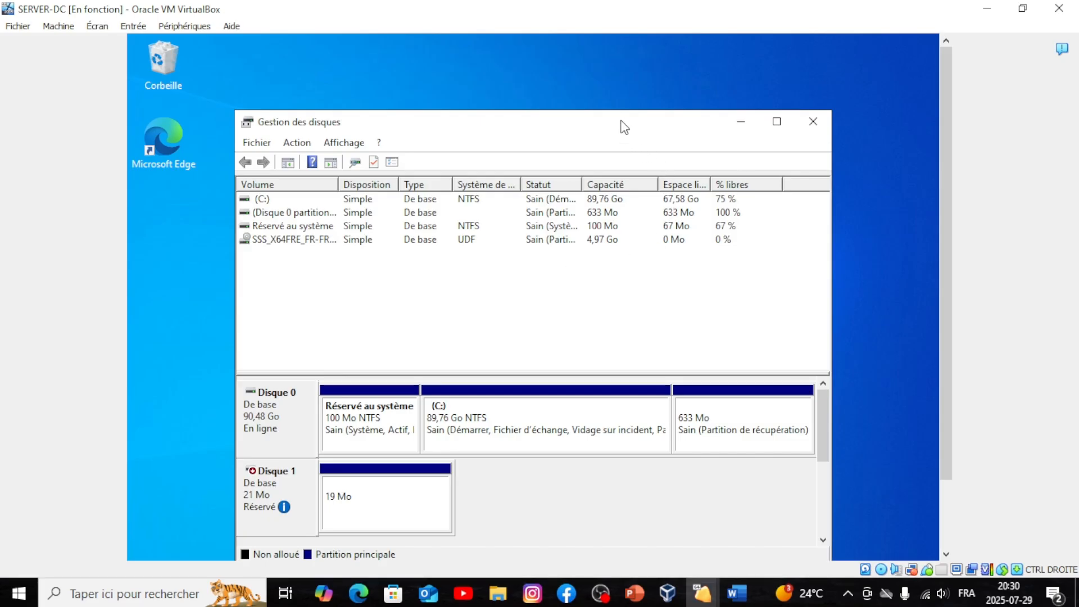
drag(624, 126, 621, 88)
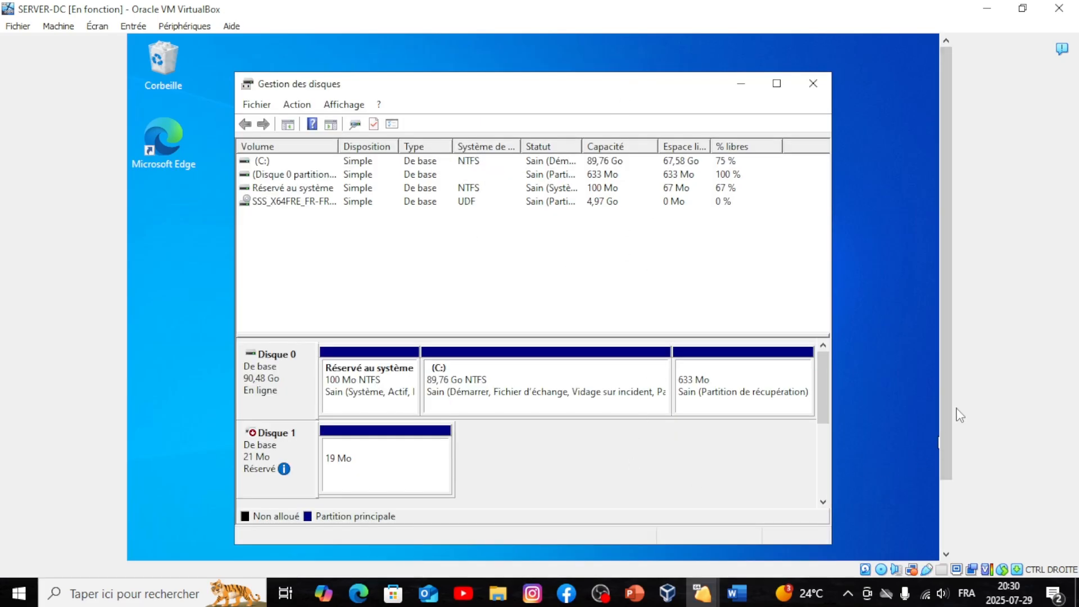
click(946, 504)
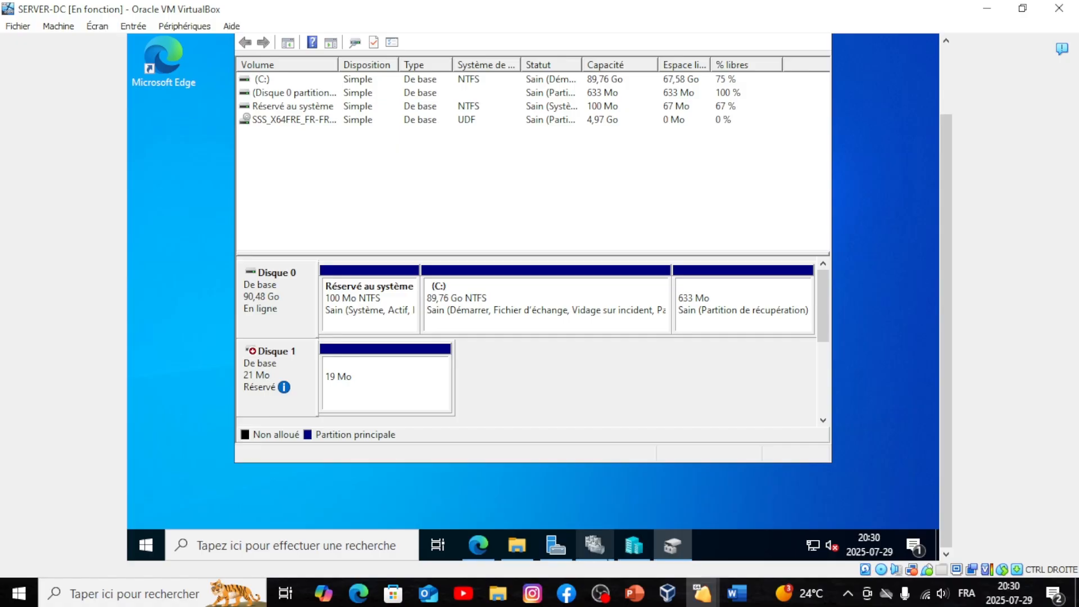
mouse_move(594, 553)
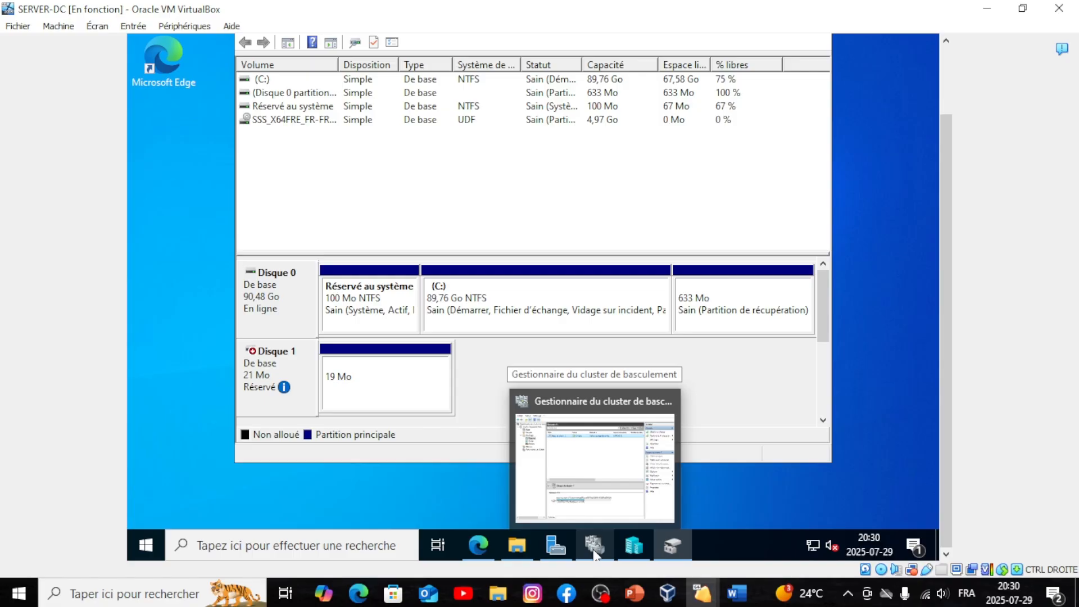
click(633, 544)
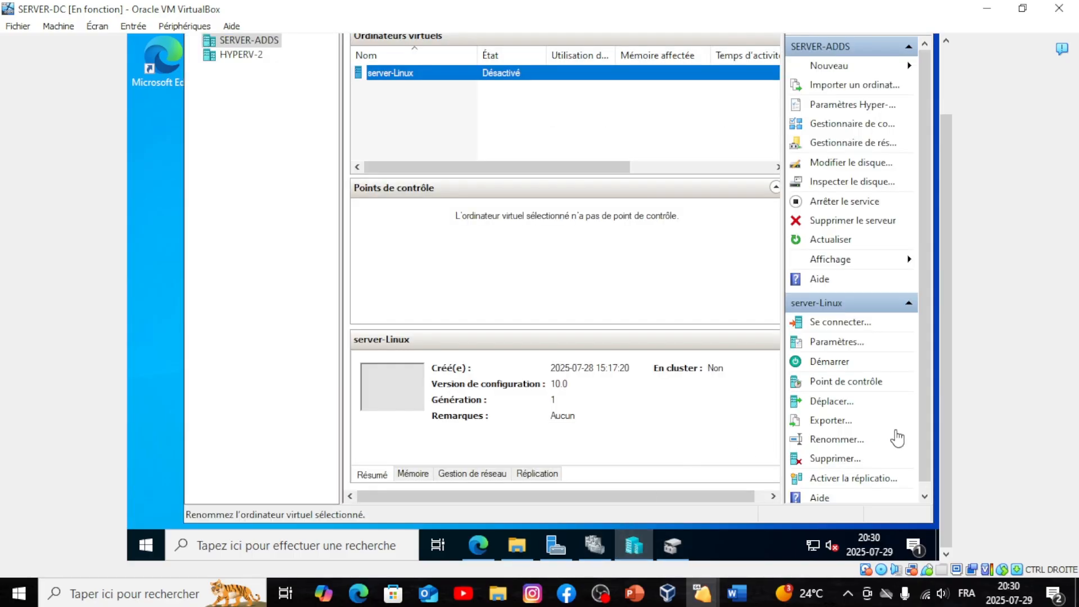
scroll(949, 429, up, 3)
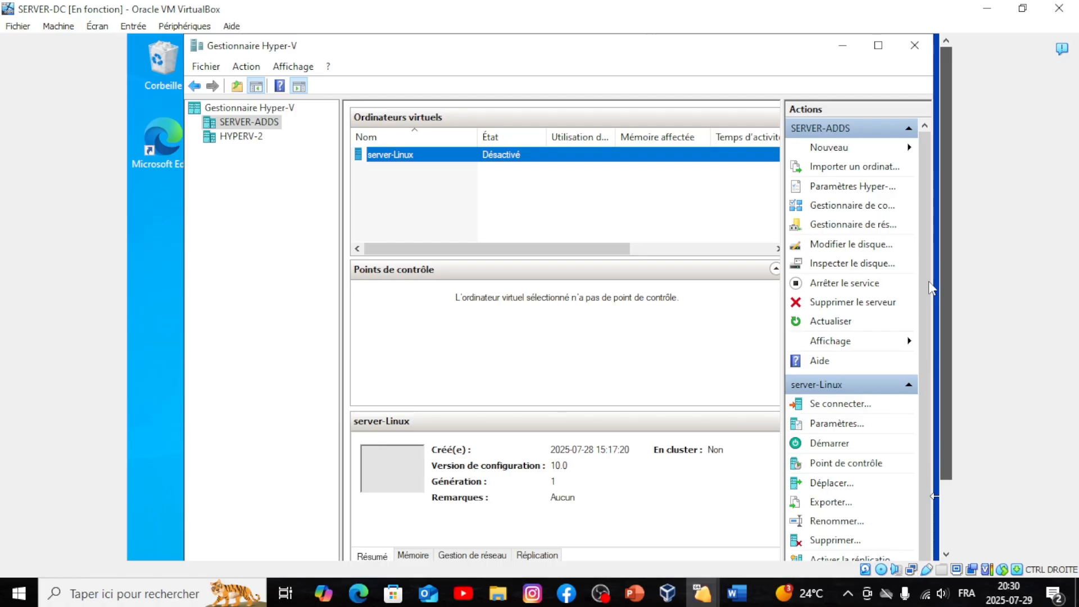
scroll(930, 288, down, 3)
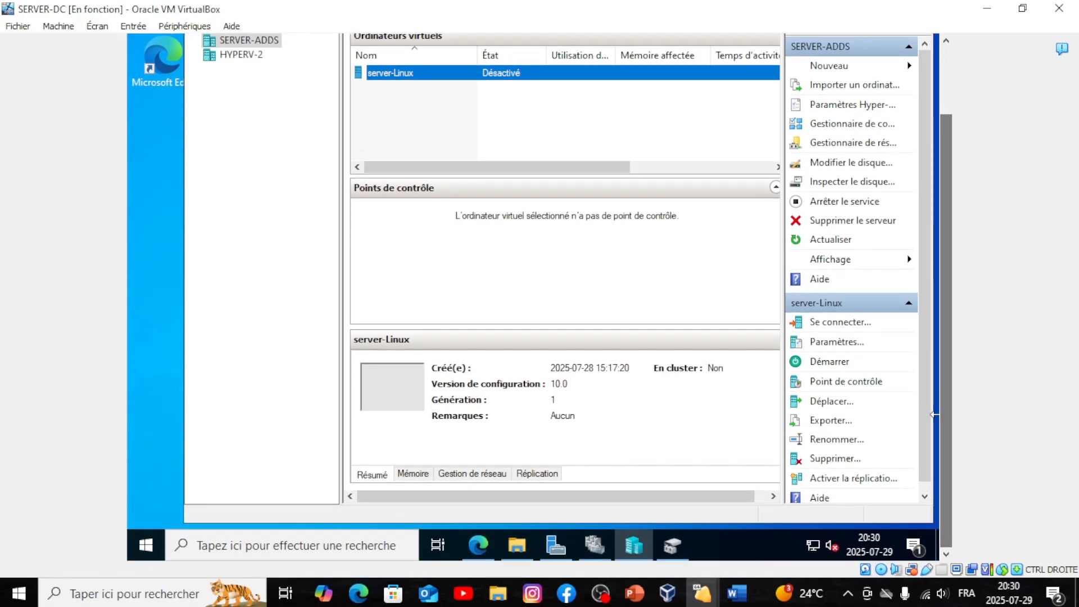
- Return to Failover Cluster Manager and review the nodes, networks and roles of Cluster-Hyperv.itsf.lan
click(595, 544)
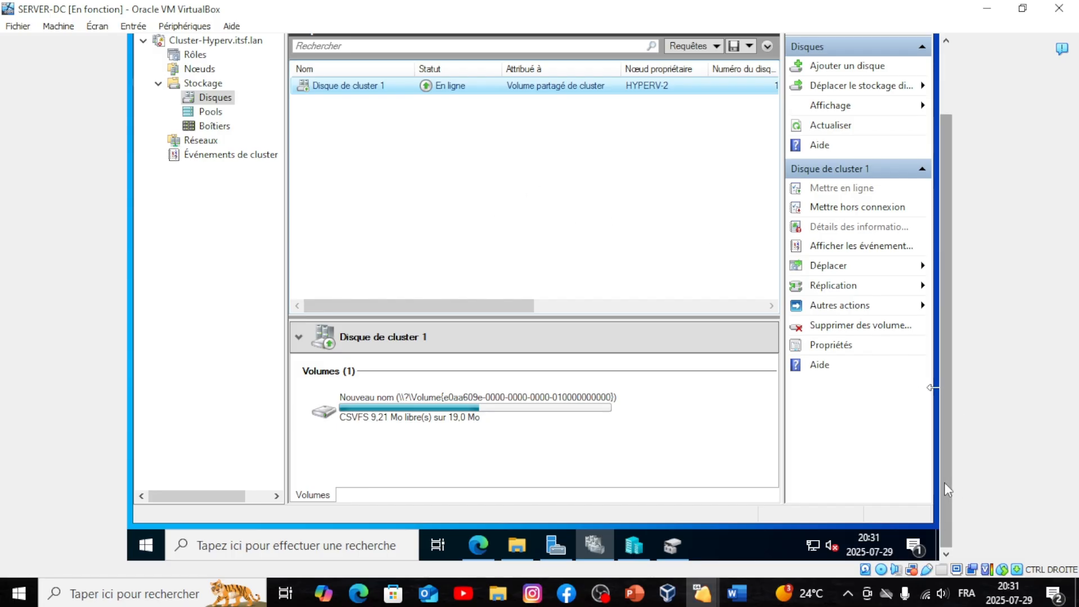
drag(944, 482, 940, 353)
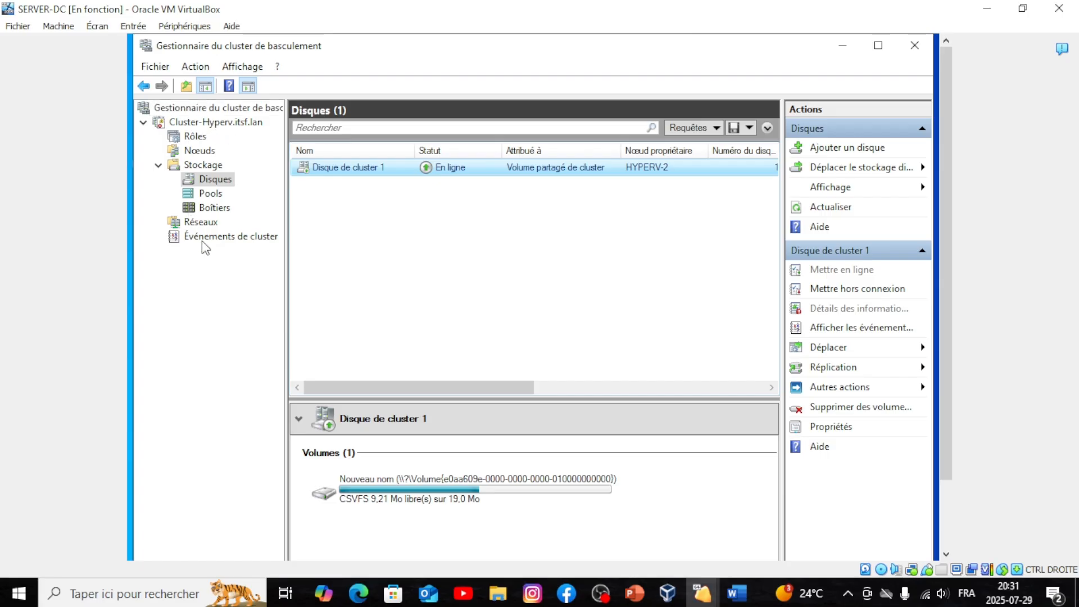
click(190, 152)
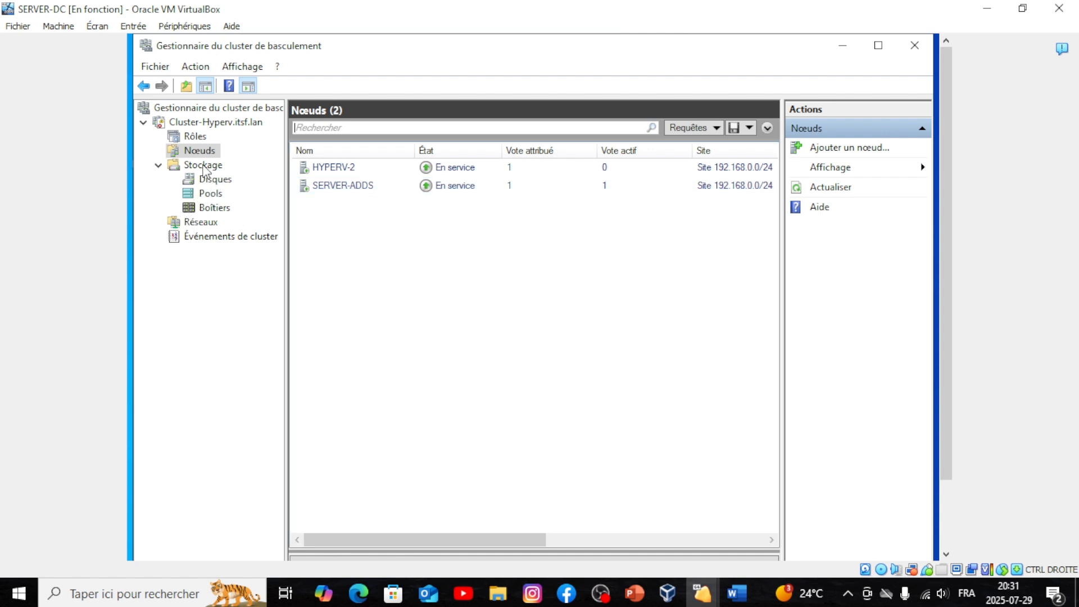
click(206, 222)
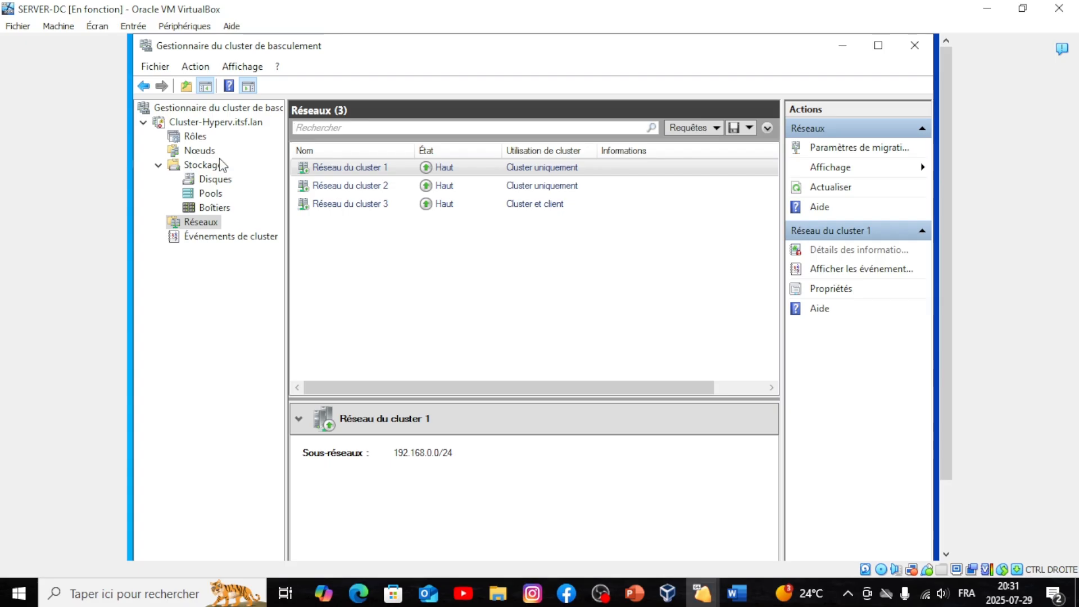
click(191, 137)
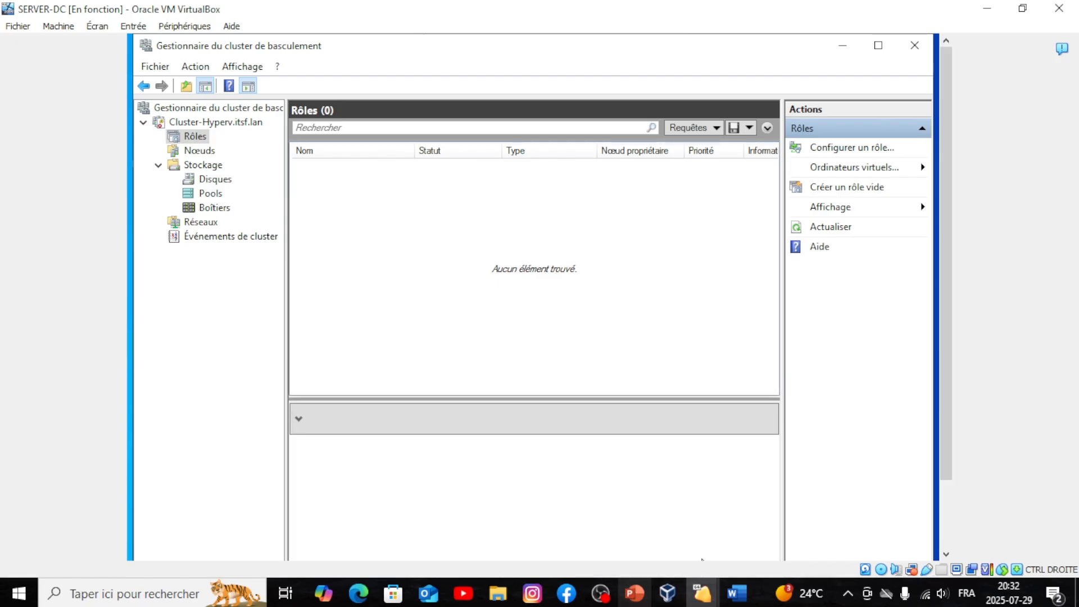
- Switch to Hyper-V Manager and compare the virtual machines hosted on SERVER-ADDS and HYPERV-2, including their clustered status
drag(946, 458, 946, 526)
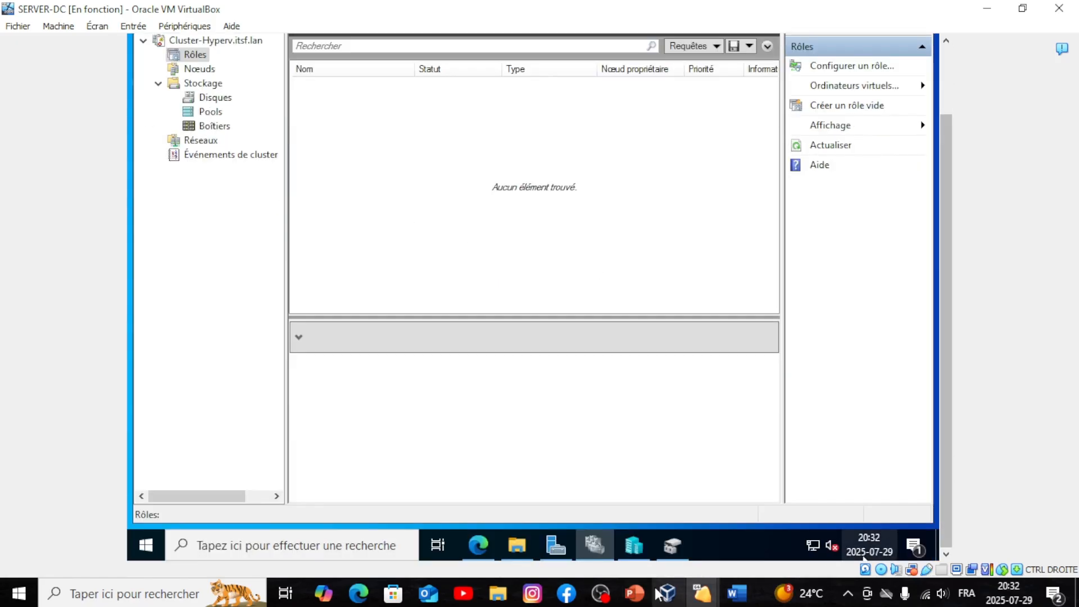
click(634, 549)
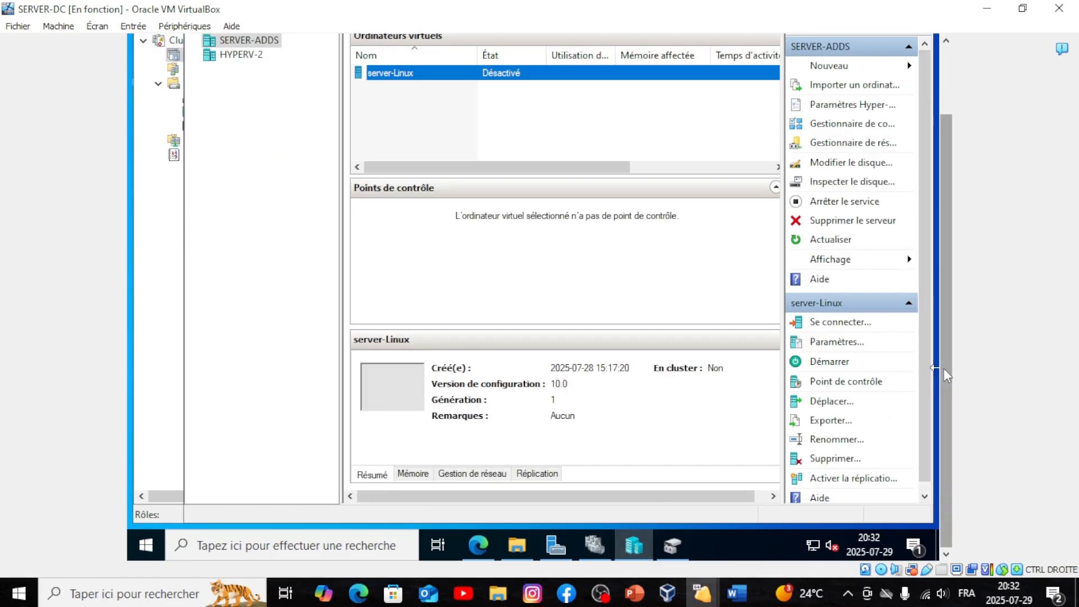
drag(948, 321, 950, 254)
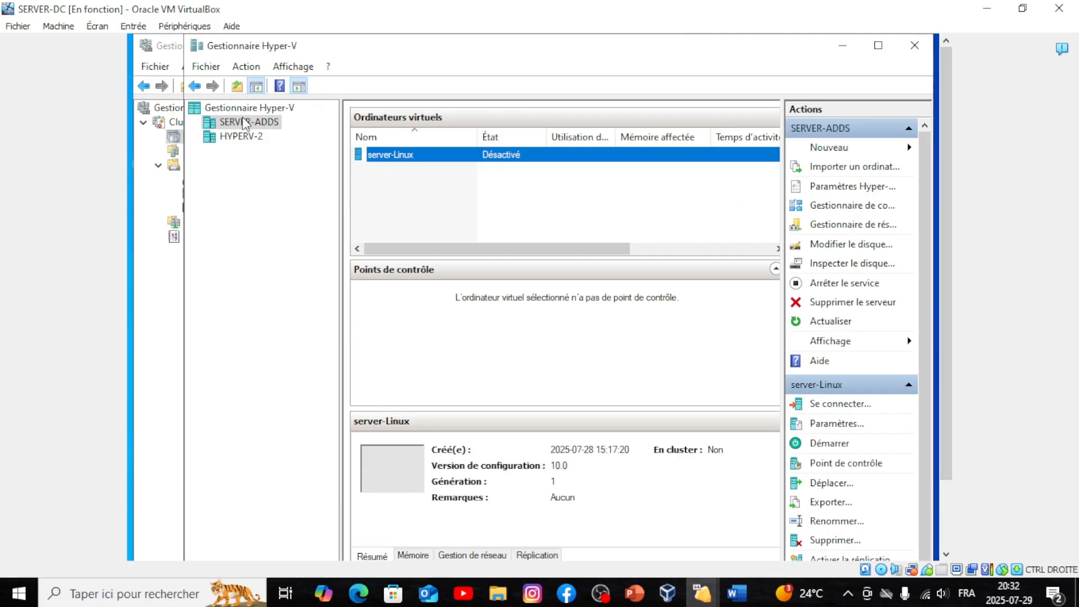
click(249, 136)
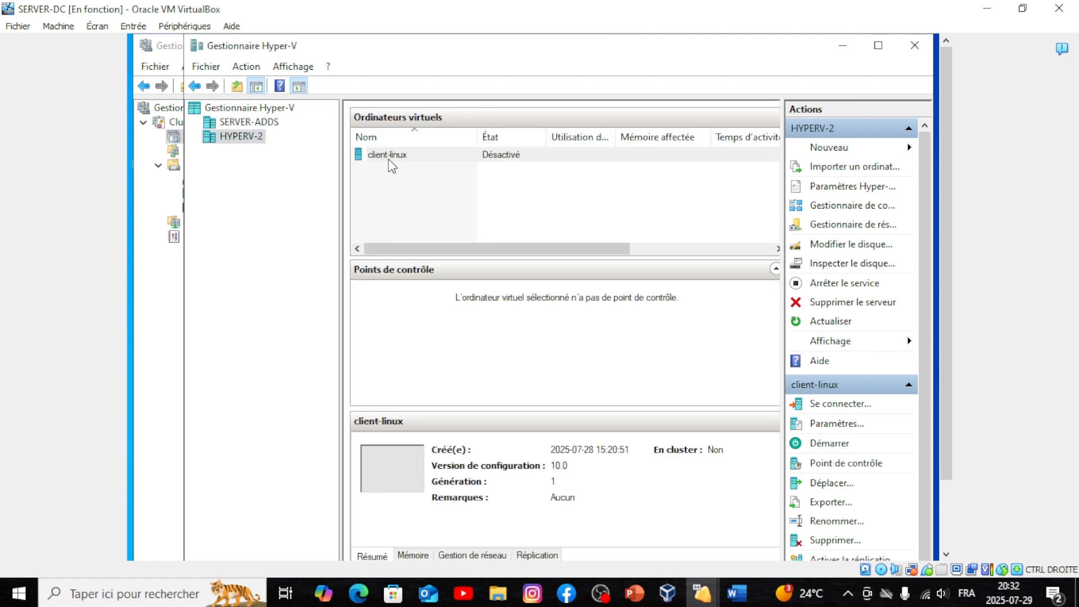
click(388, 159)
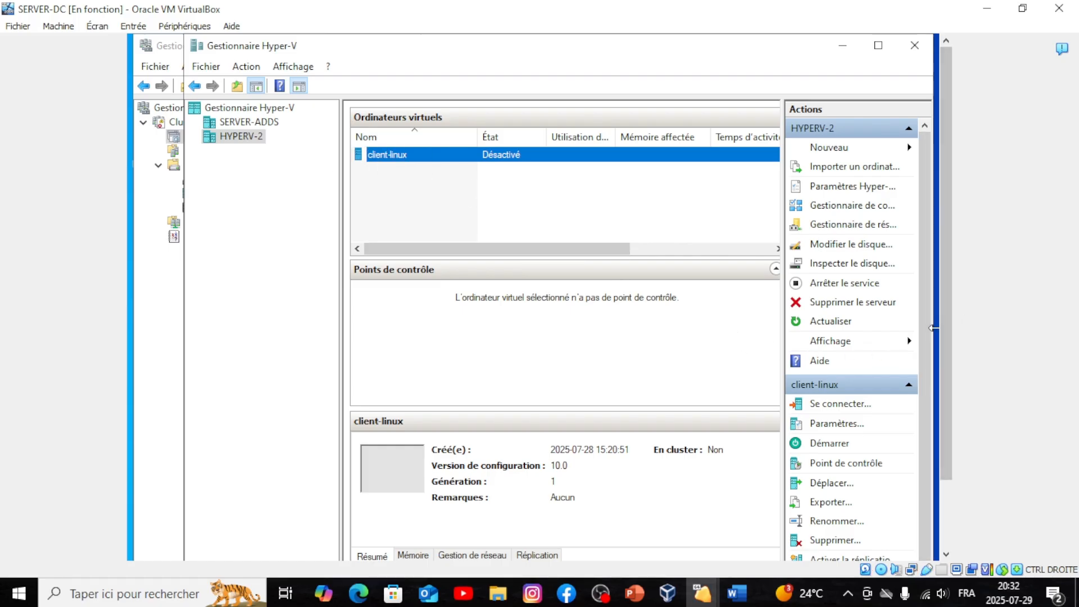
mouse_move(945, 318)
mouse_down()
mouse_move(943, 405)
mouse_move(944, 320)
mouse_up()
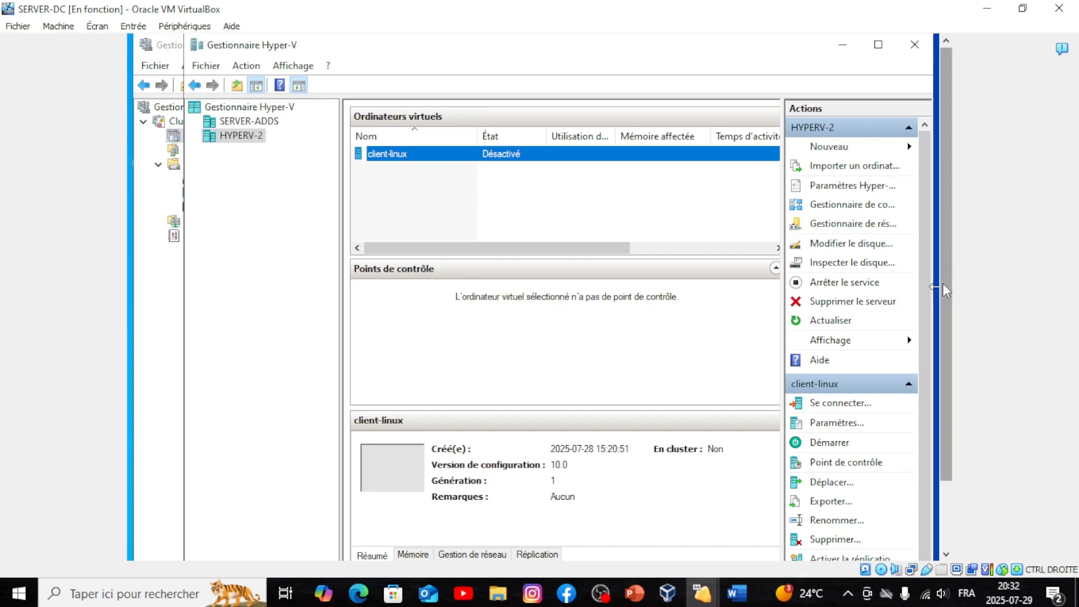
drag(945, 291, 946, 362)
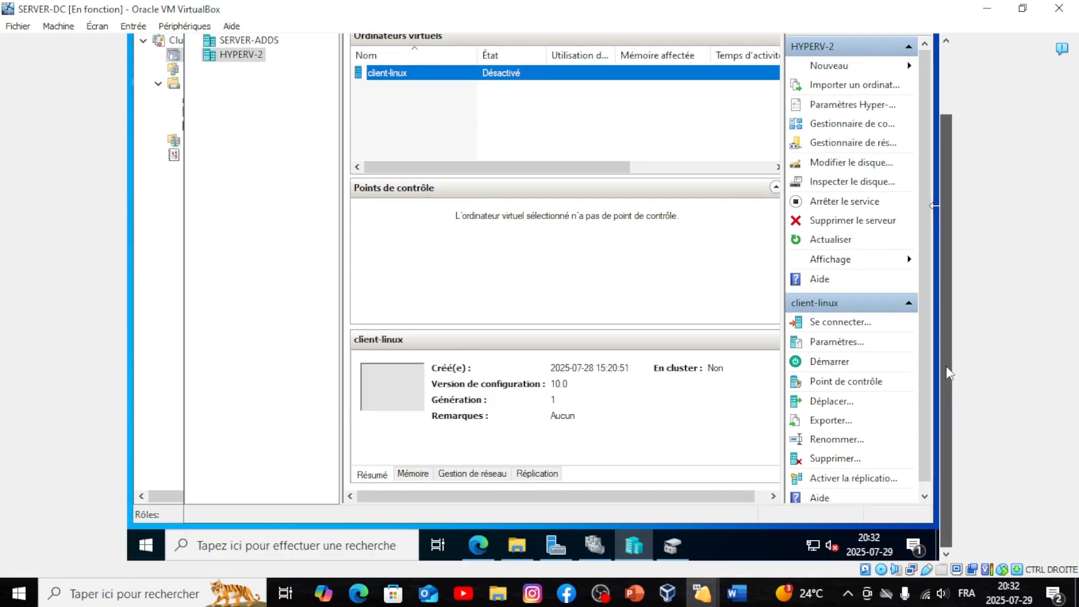
scroll(949, 374, up, 3)
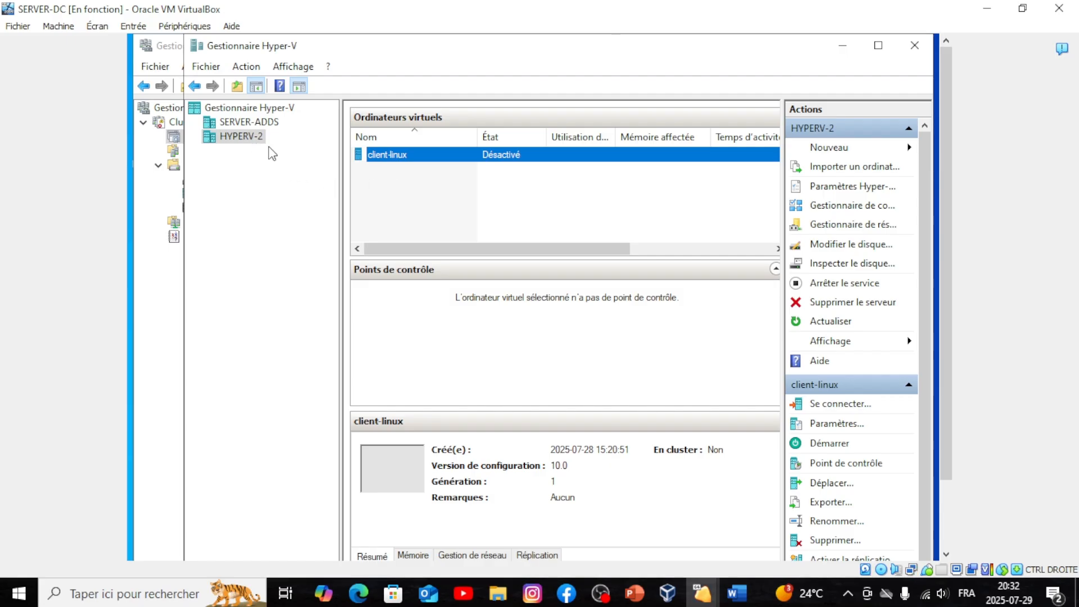
click(259, 124)
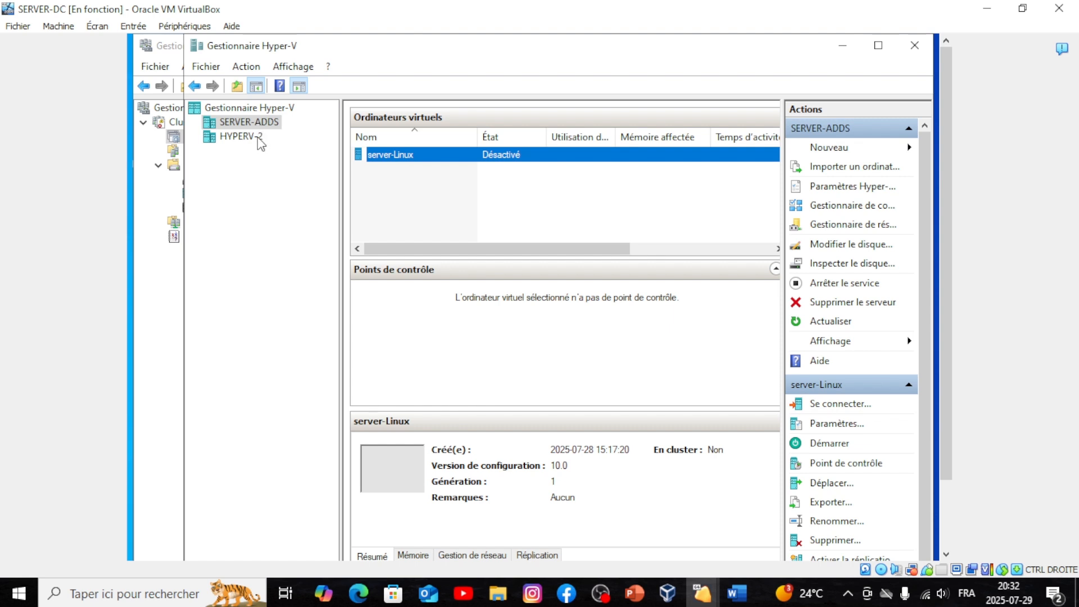
click(259, 139)
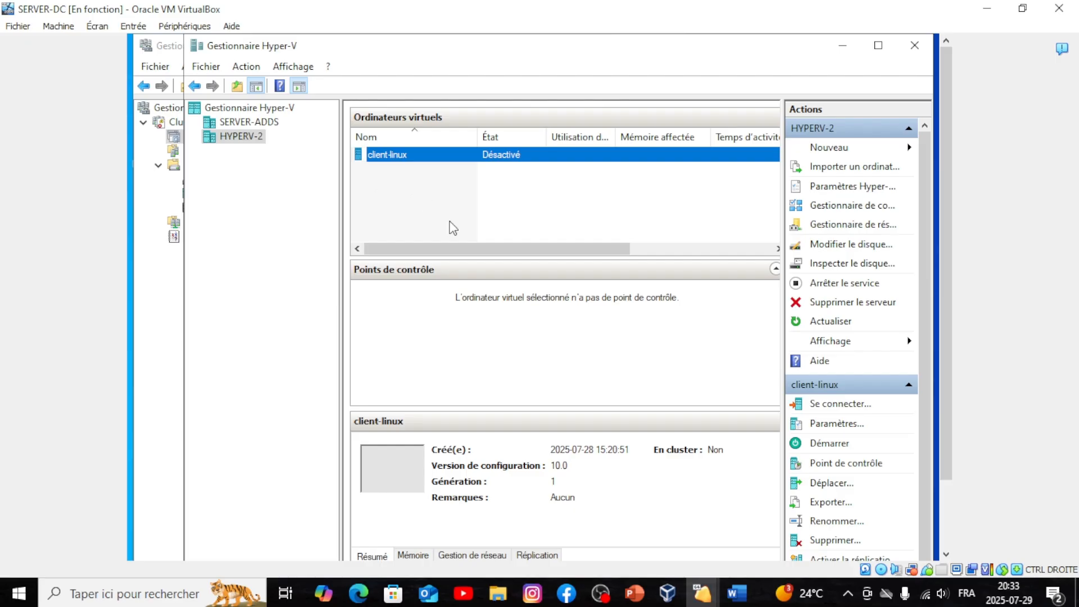
- Open the settings of the client-linux virtual machine on HYPERV-2 and examine the ISO image path of its DVD drive
click(842, 424)
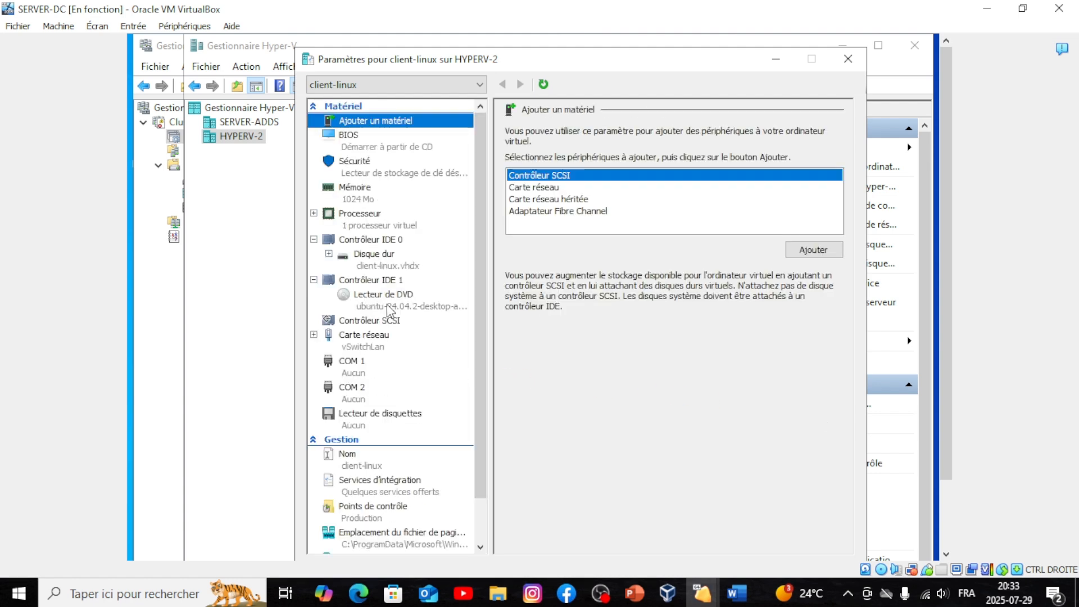
click(401, 296)
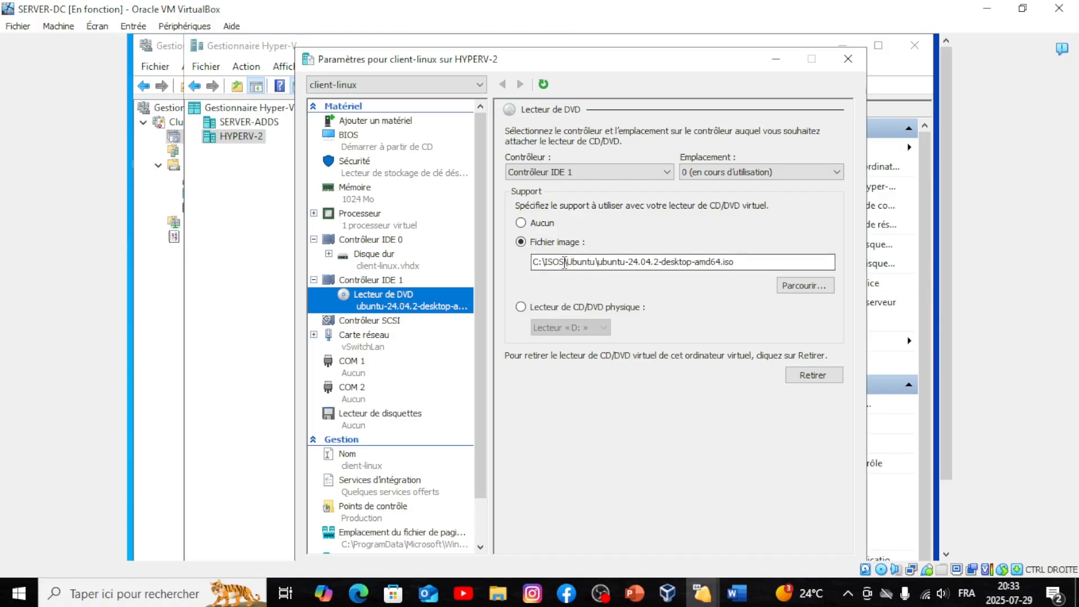
drag(534, 261, 747, 264)
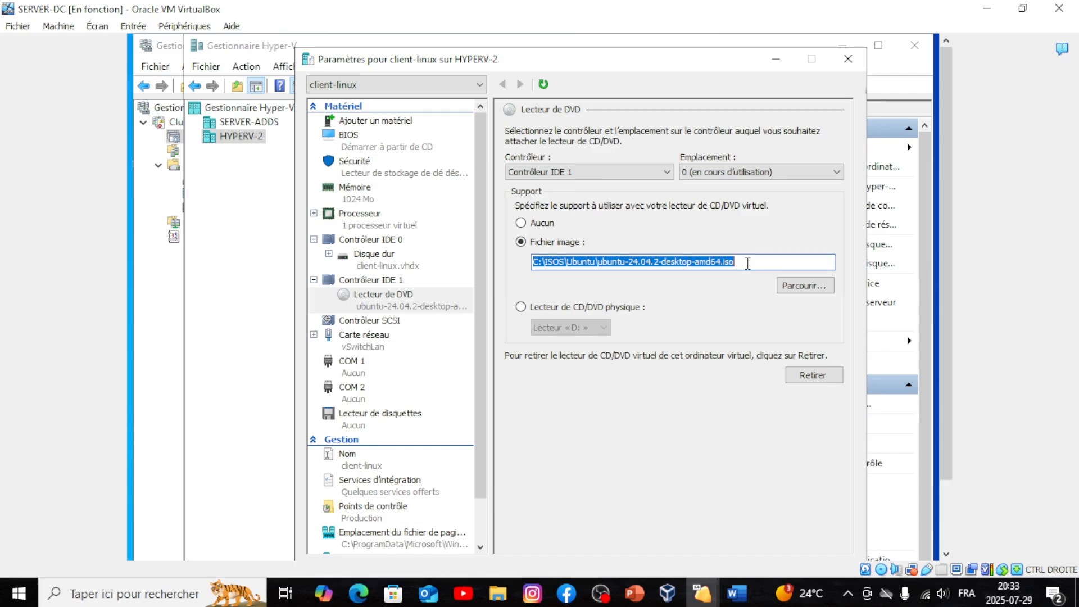
click(748, 263)
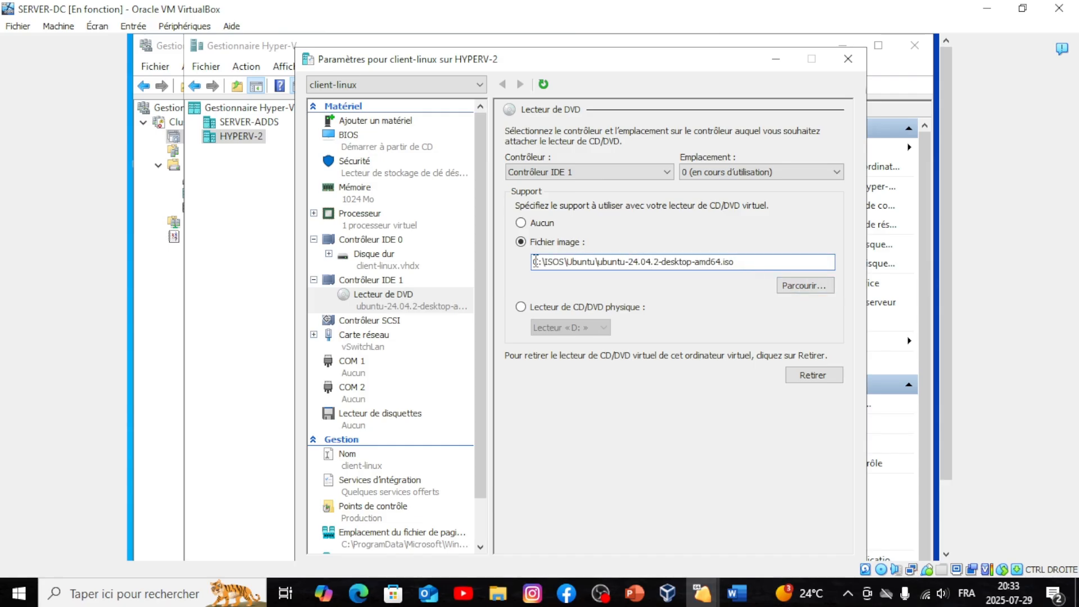
drag(533, 262, 745, 261)
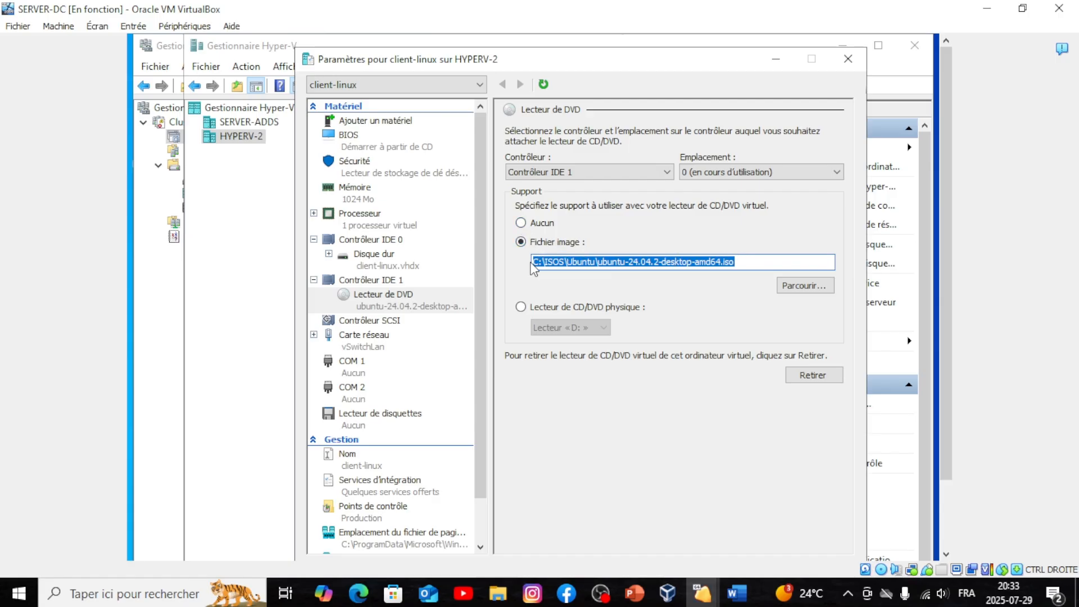
- Check the full ISO image path assigned to client-linux's DVD drive, and close the virtual machine's settings
drag(534, 262, 759, 262)
click(748, 261)
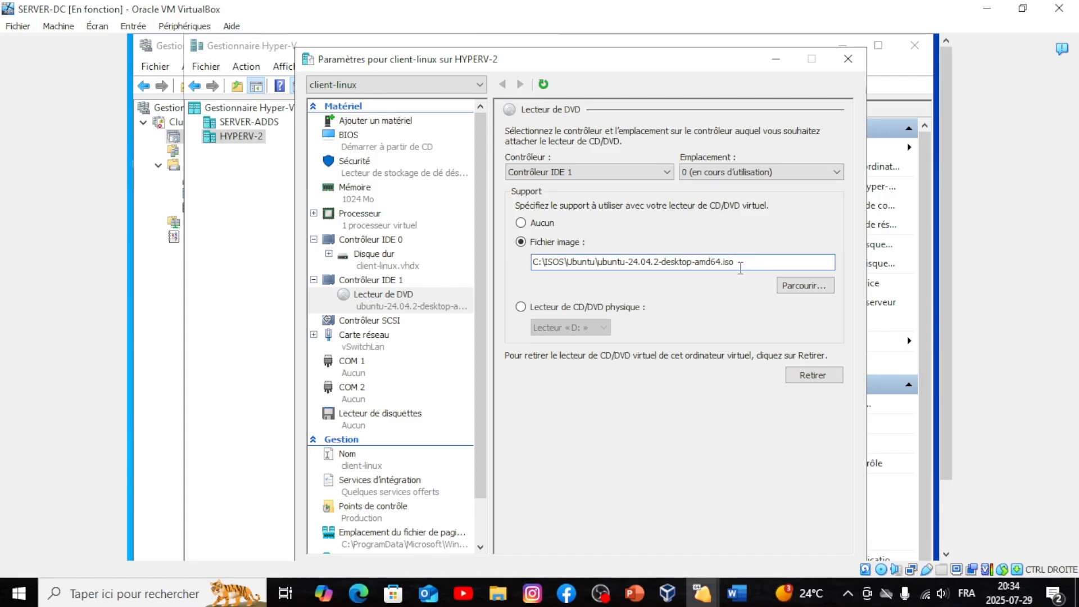
drag(738, 261, 521, 258)
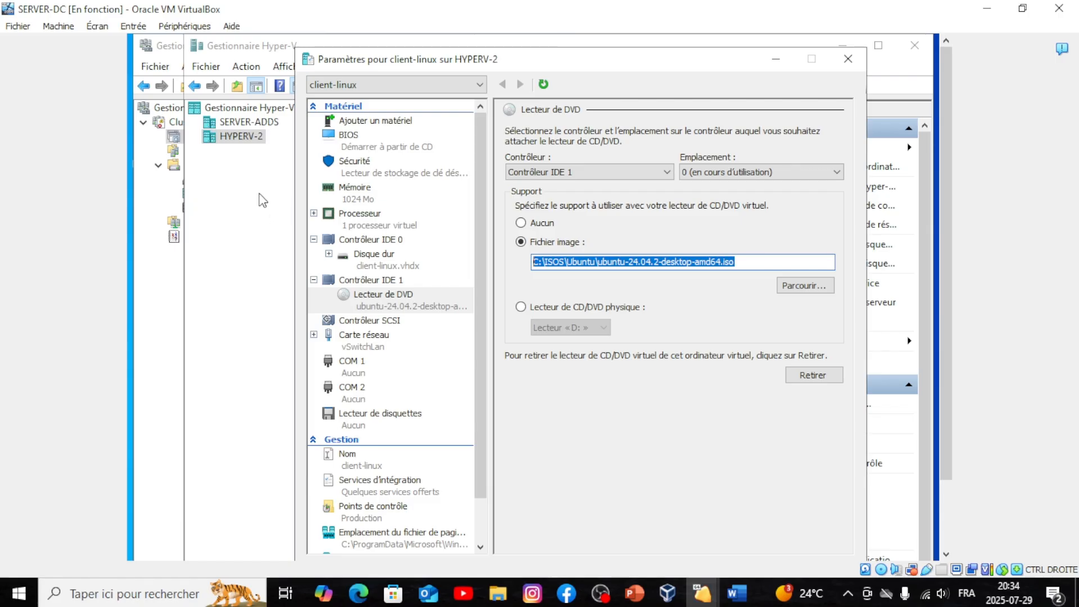
click(559, 260)
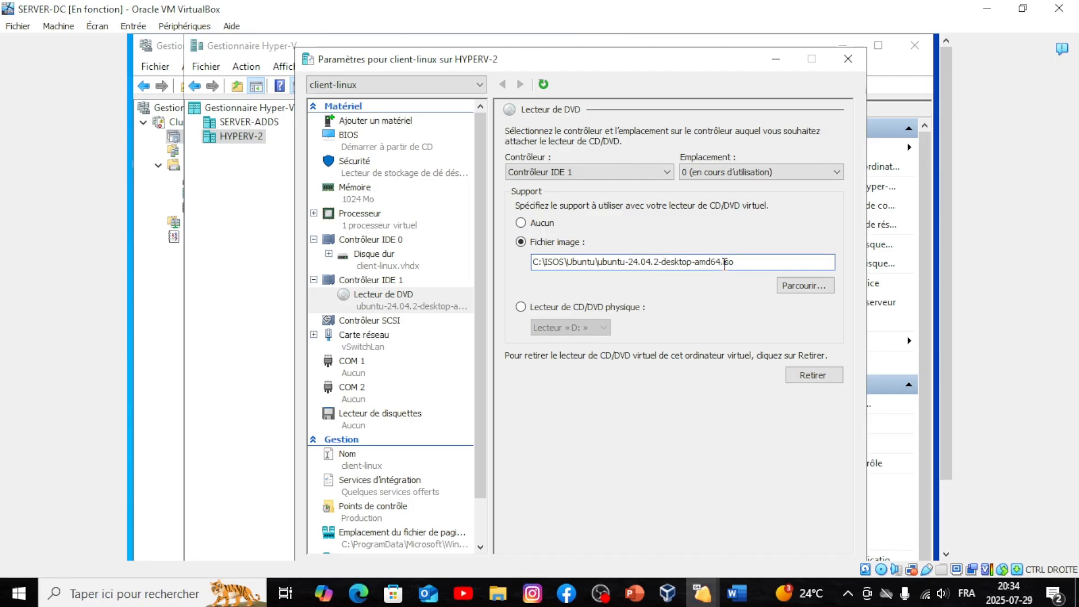
drag(728, 263, 499, 268)
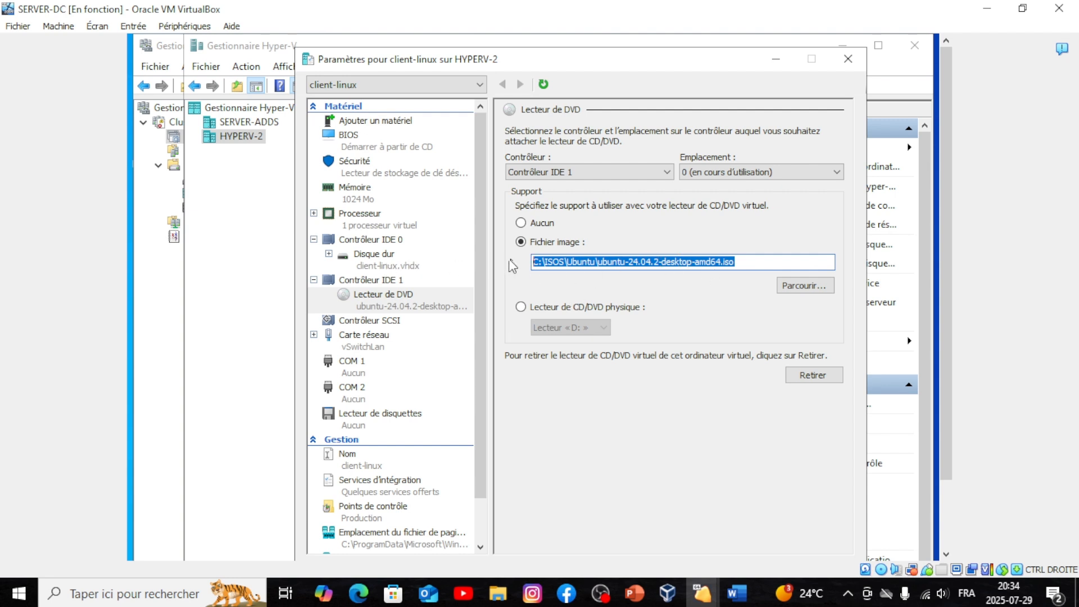
click(535, 262)
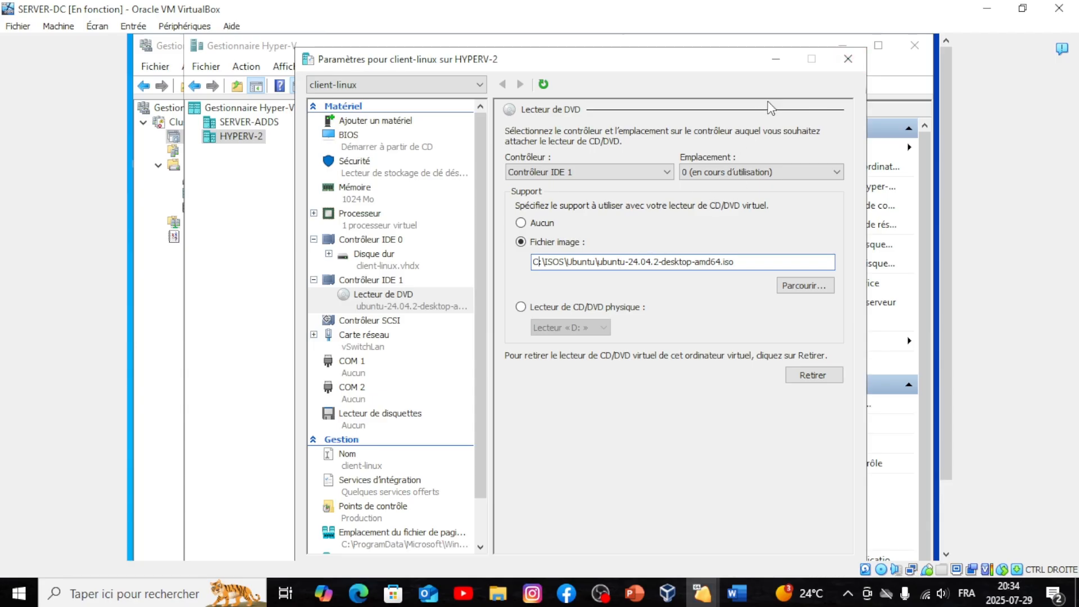
click(847, 65)
- Open the settings of the server-Linux virtual machine on SERVER-ADDS, examine its DVD drive's ISO image path, and close them
click(256, 122)
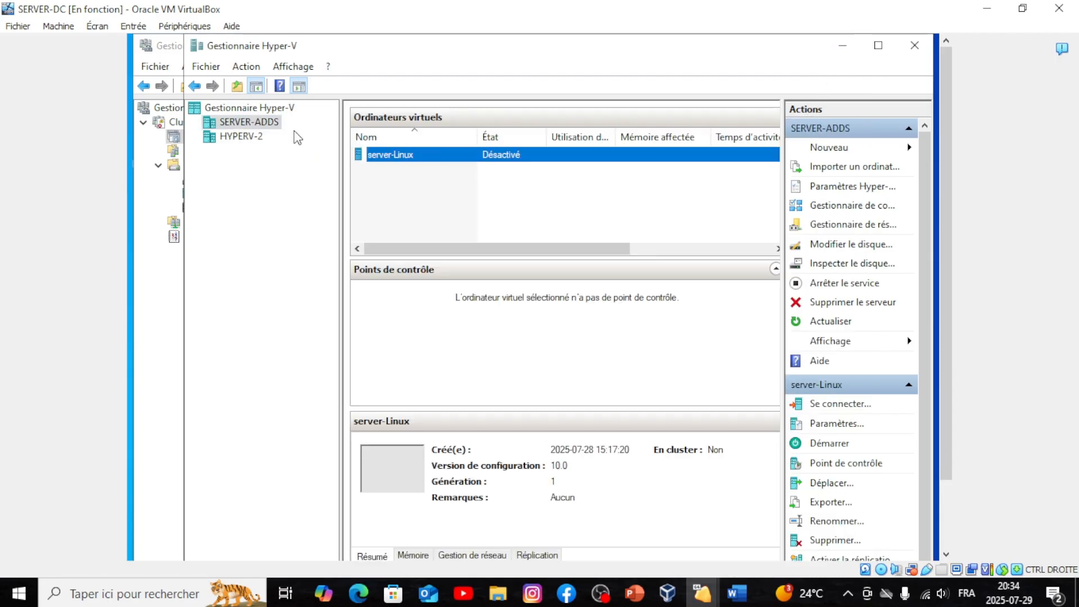
click(824, 424)
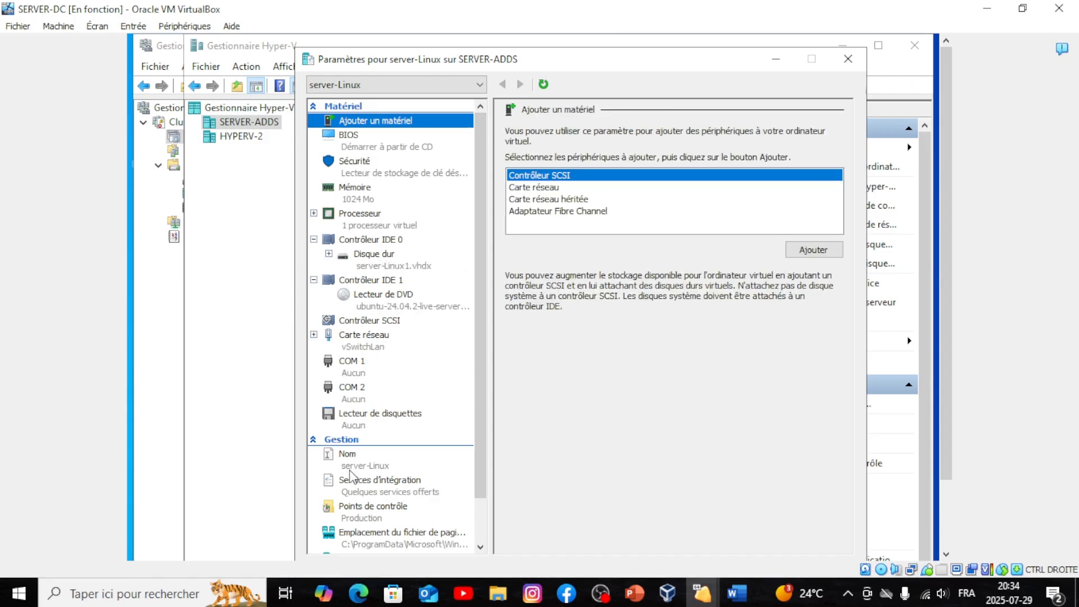
scroll(349, 475, down, 1)
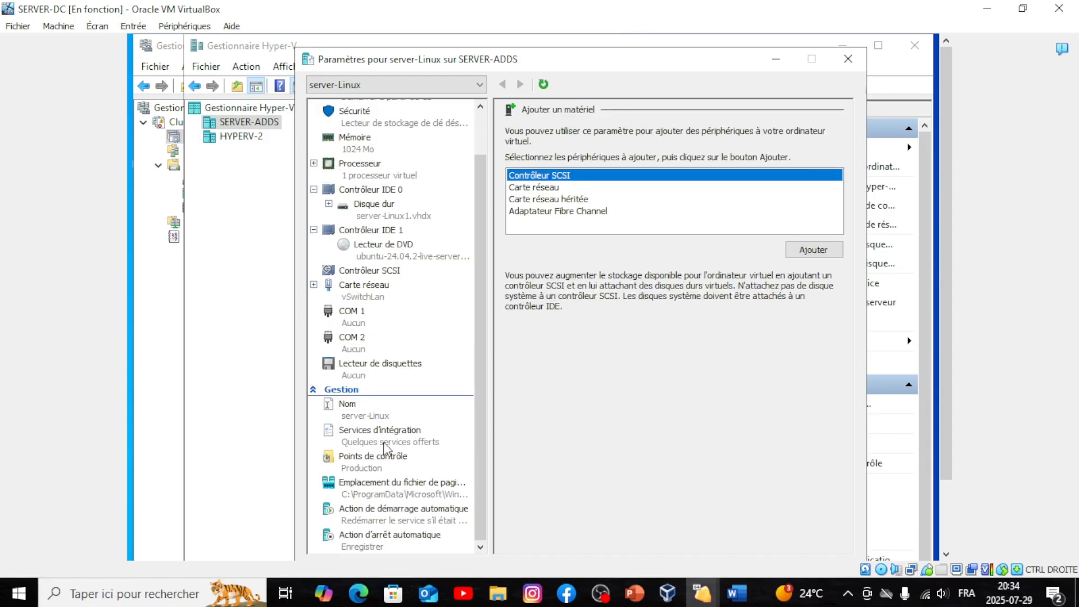
click(377, 247)
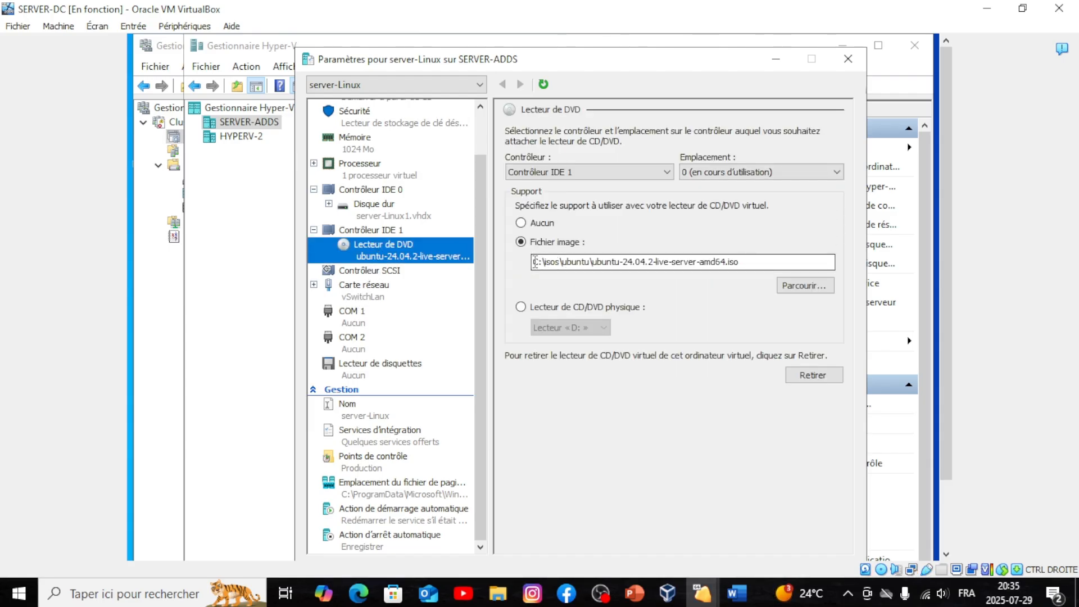
drag(544, 263, 792, 270)
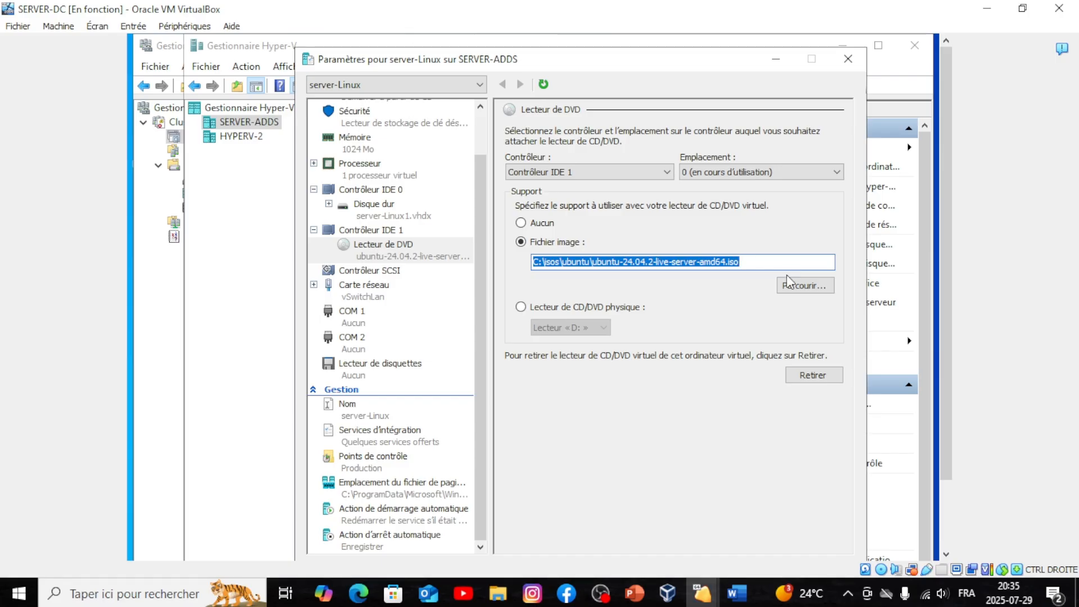
click(842, 68)
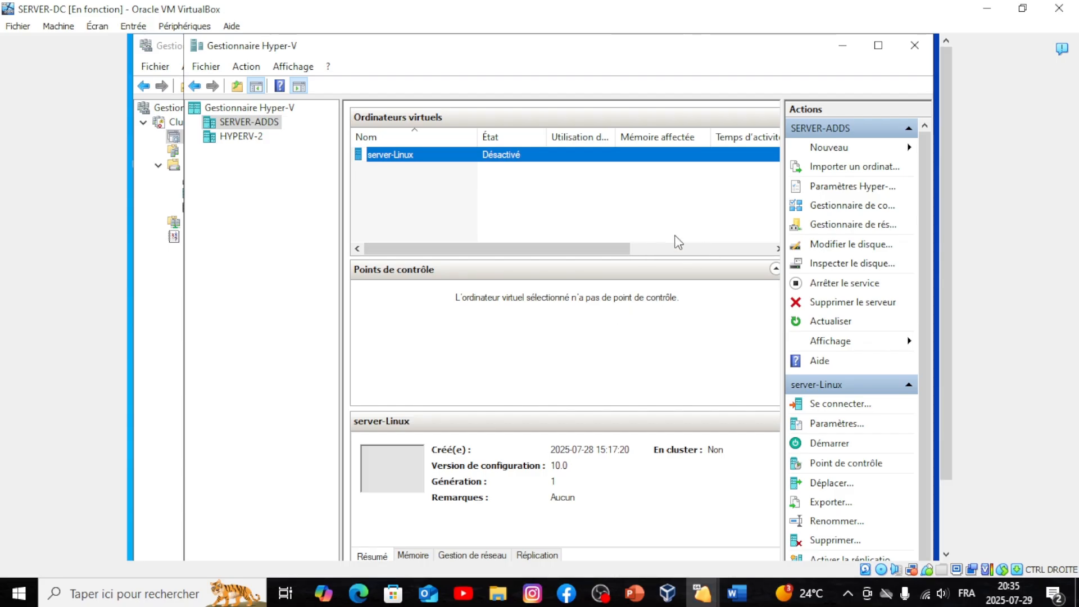
- Check the names of the virtual switches on SERVER-ADDS and HYPERV-2 in the virtual switch manager
click(837, 207)
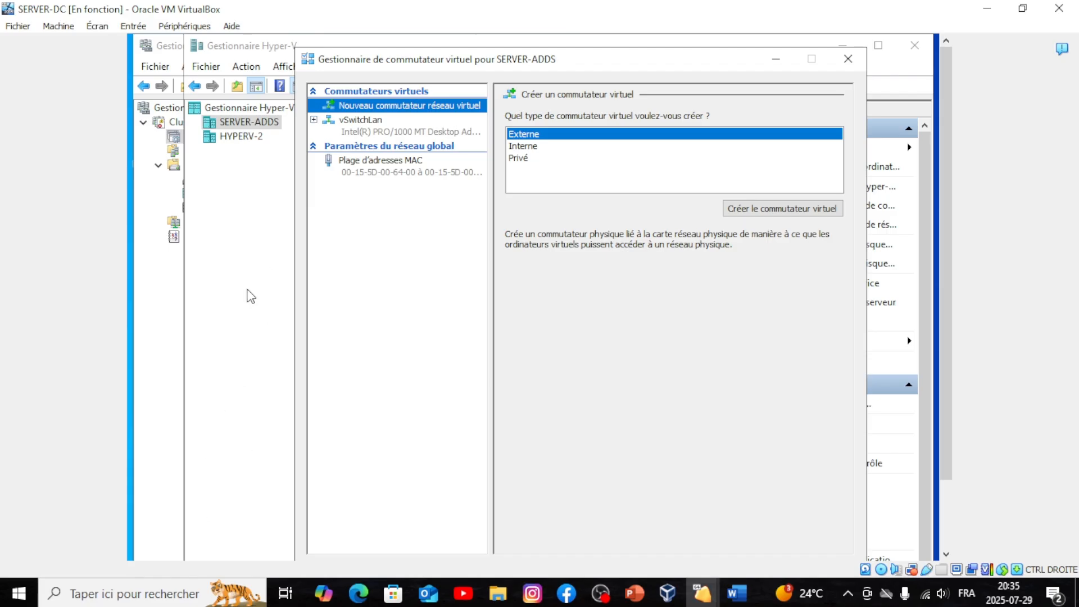
click(236, 141)
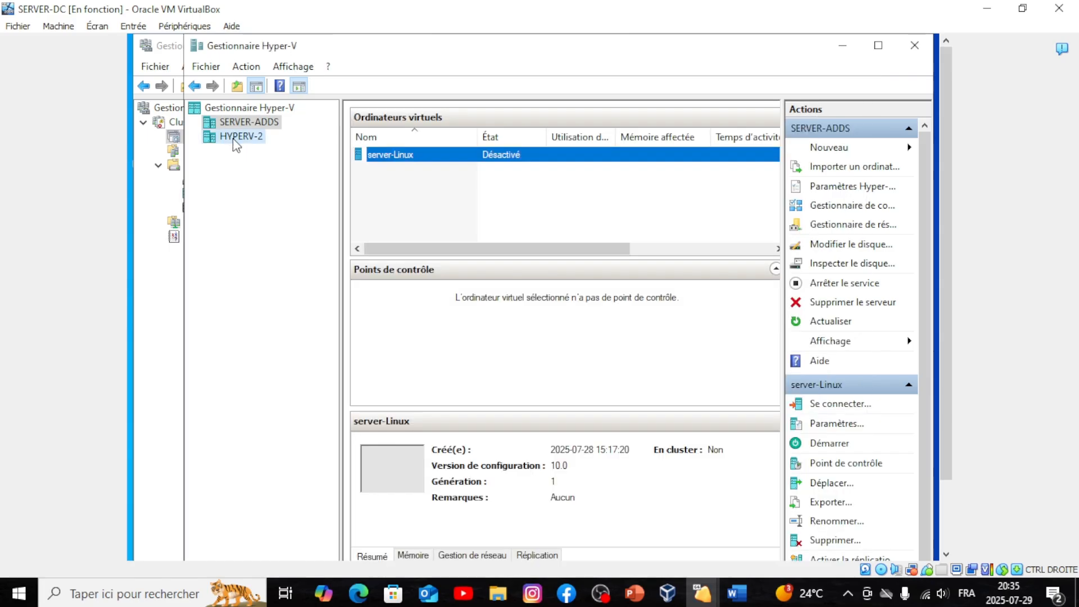
click(236, 141)
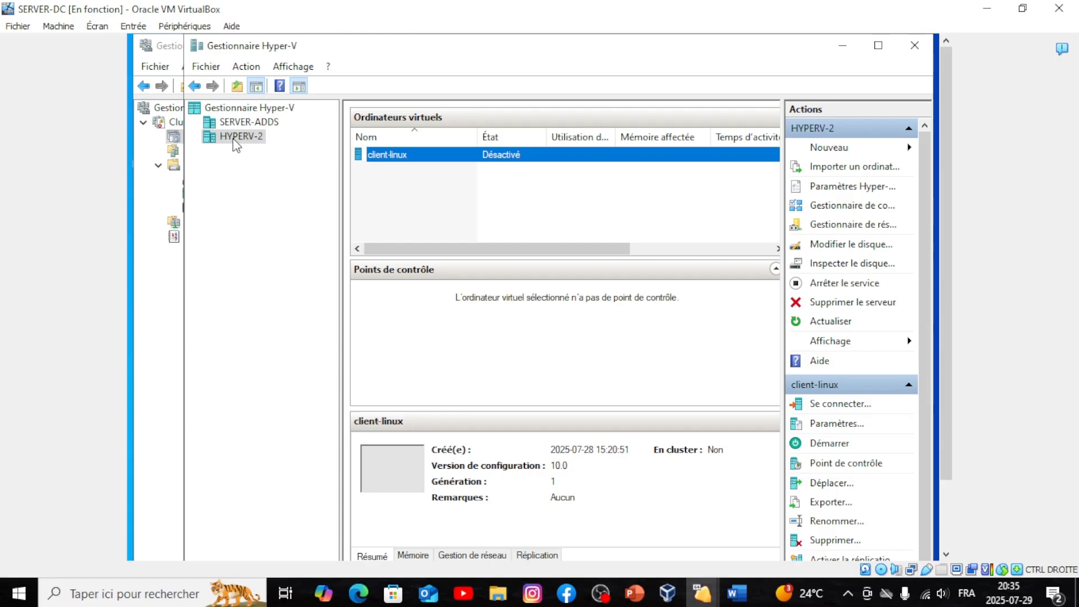
click(839, 212)
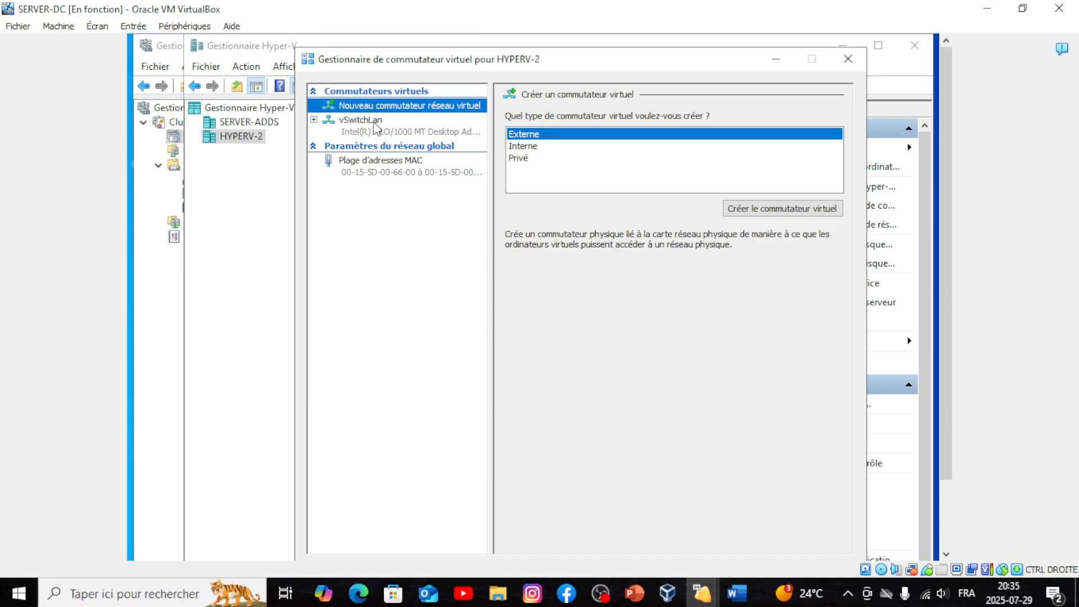
click(848, 61)
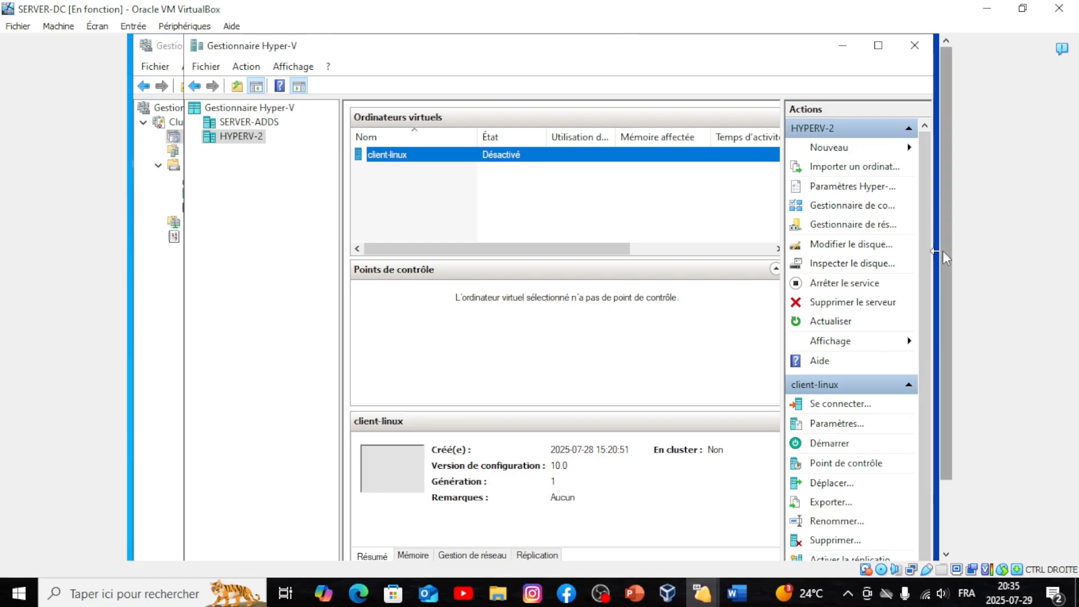
- Switch to Failover Cluster Manager and start creating a new virtual machine role with HYPERV-2 as the target node
scroll(943, 251, down, 3)
click(596, 545)
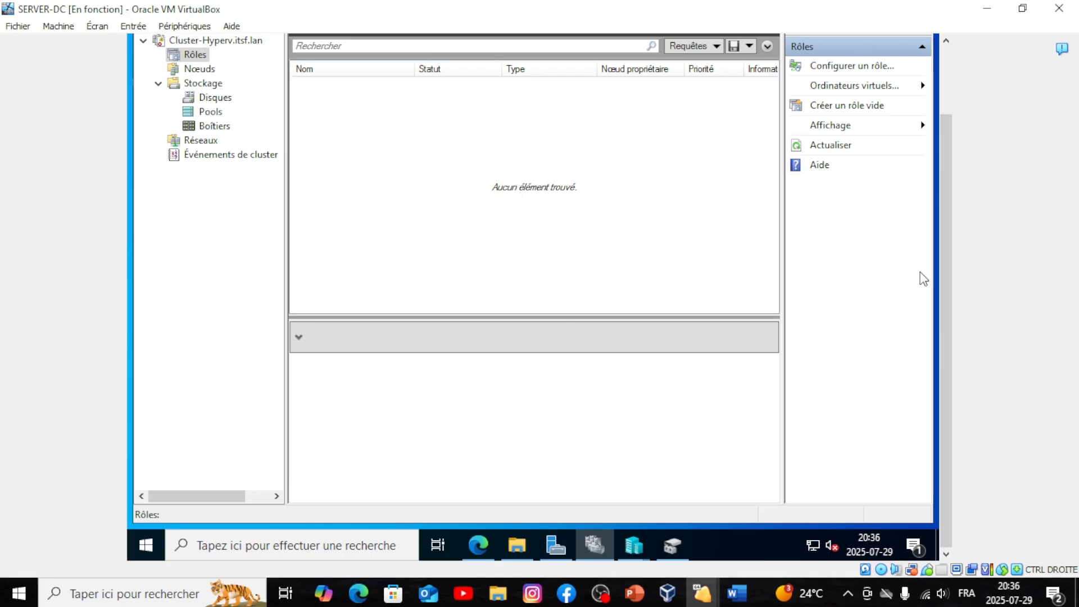
drag(946, 289, 946, 193)
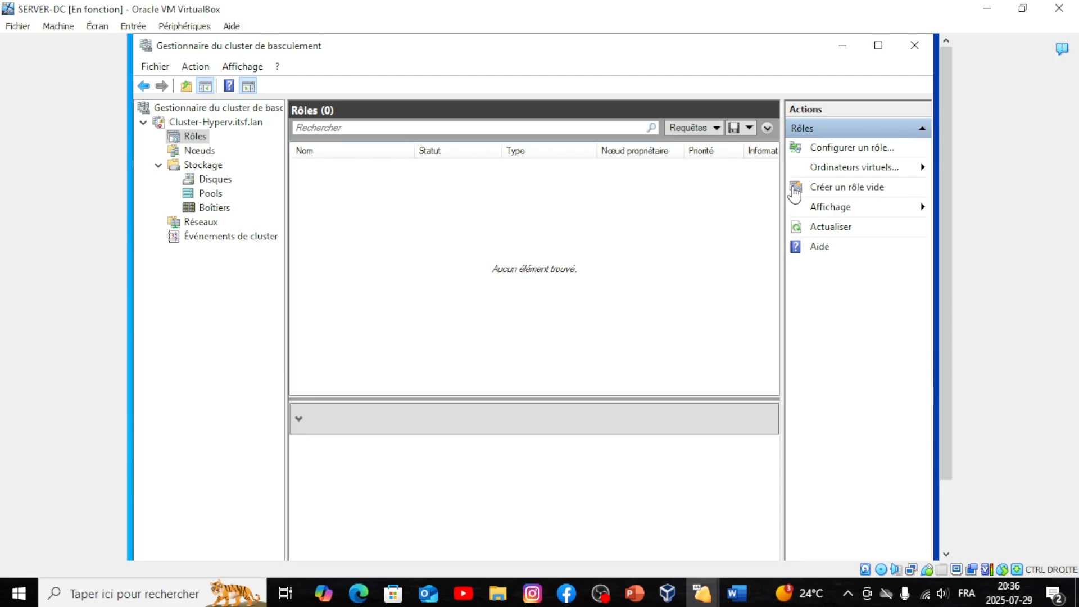
click(855, 169)
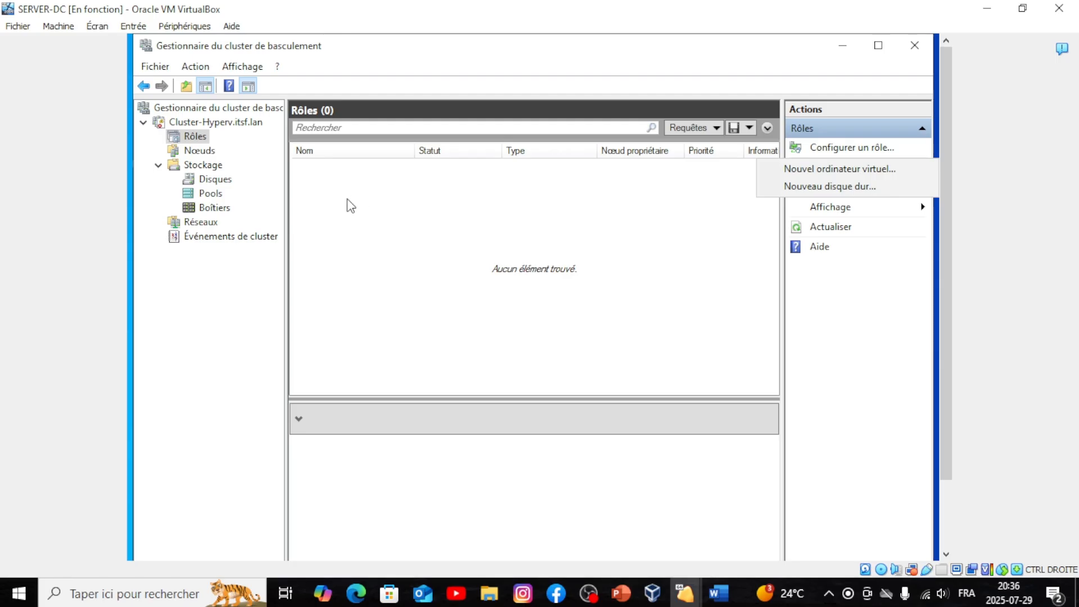
click(821, 169)
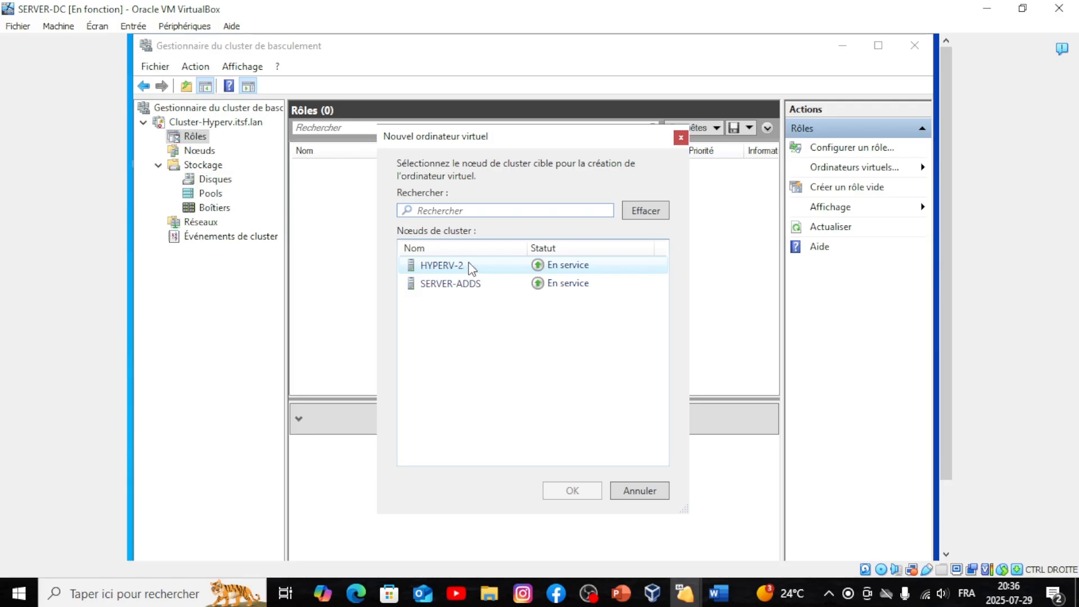
click(471, 266)
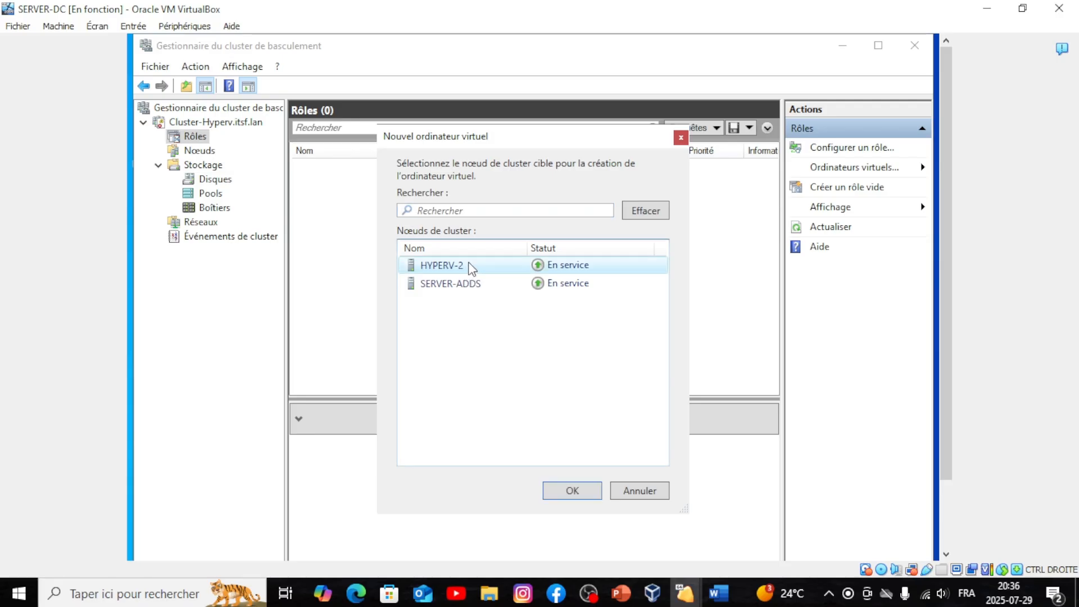
click(585, 487)
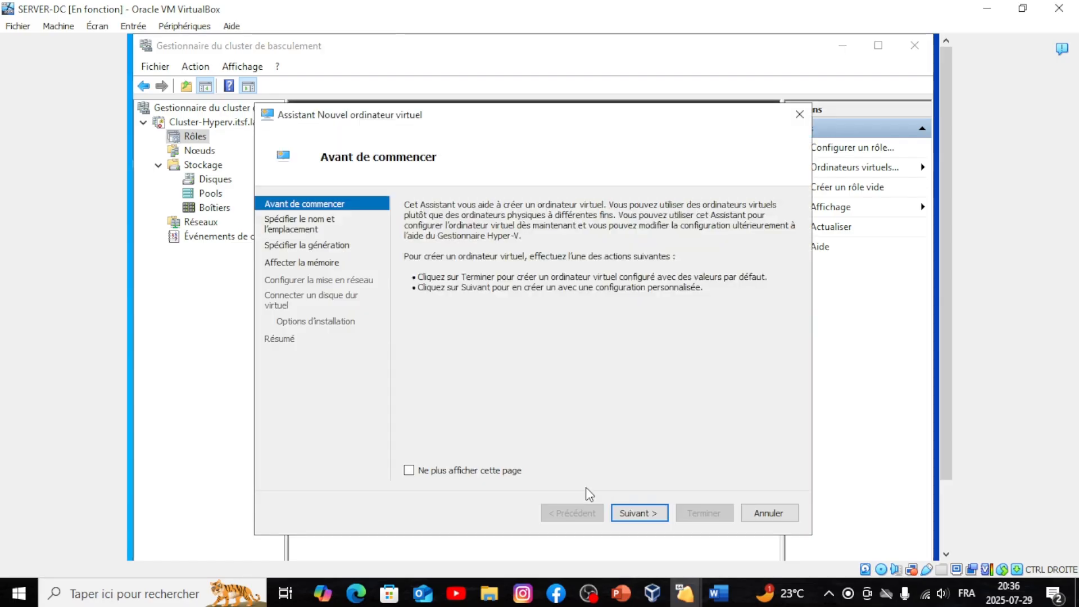
- Name the new virtual machine vm1, keeping the default location, Generation 1 and the default memory
click(634, 514)
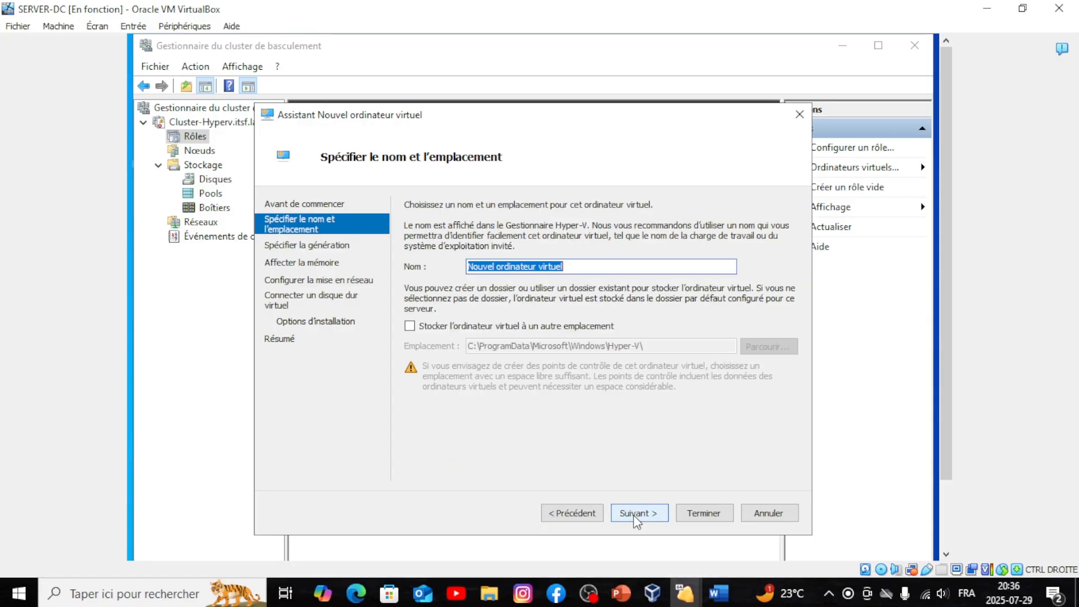
key(BackSpace)
text(vm1)
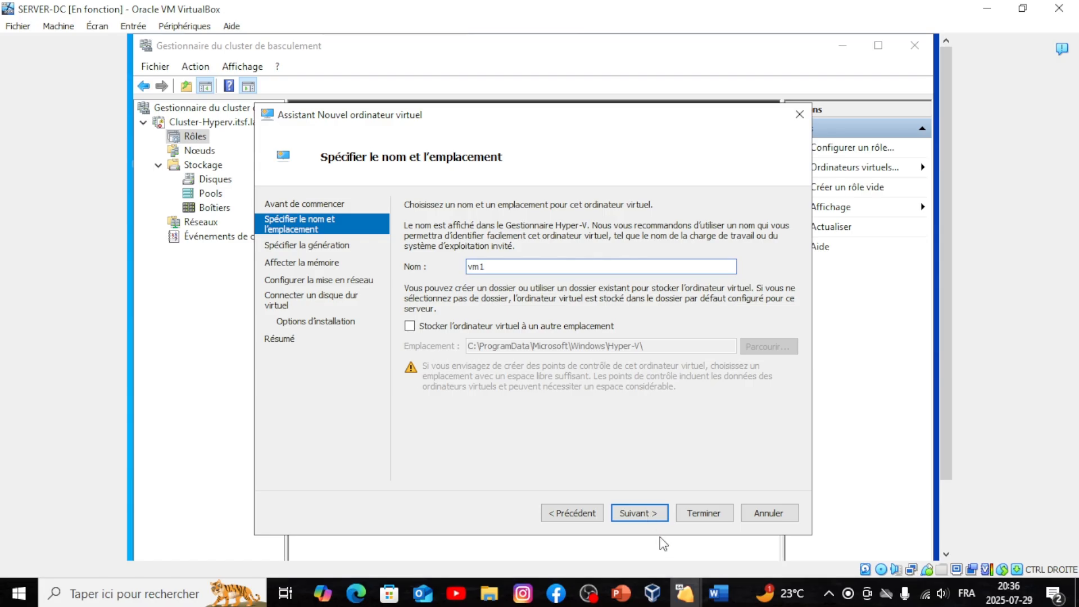
click(639, 512)
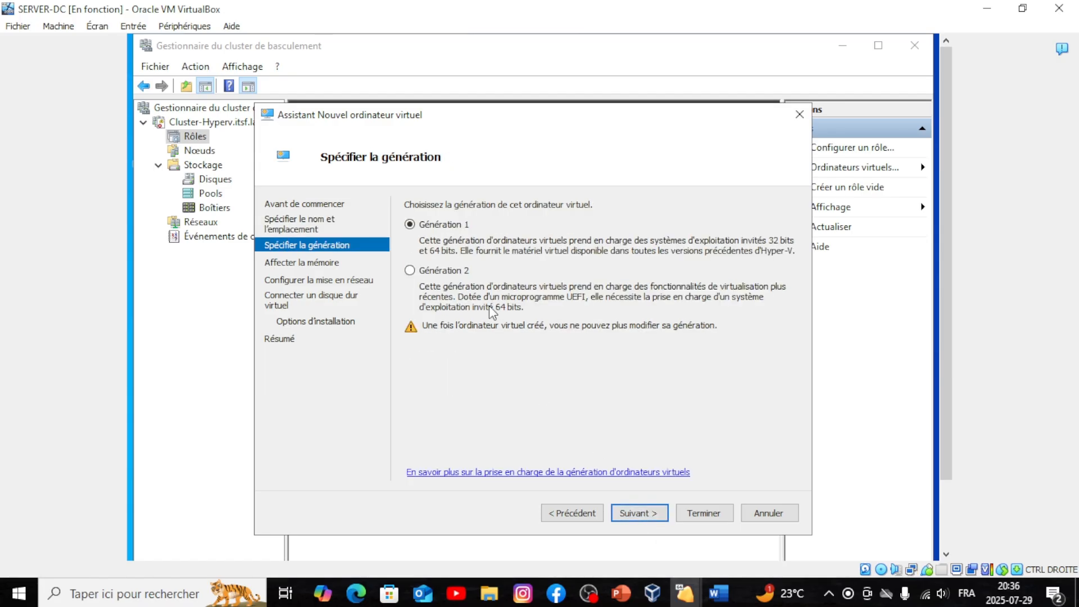
click(637, 513)
click(638, 514)
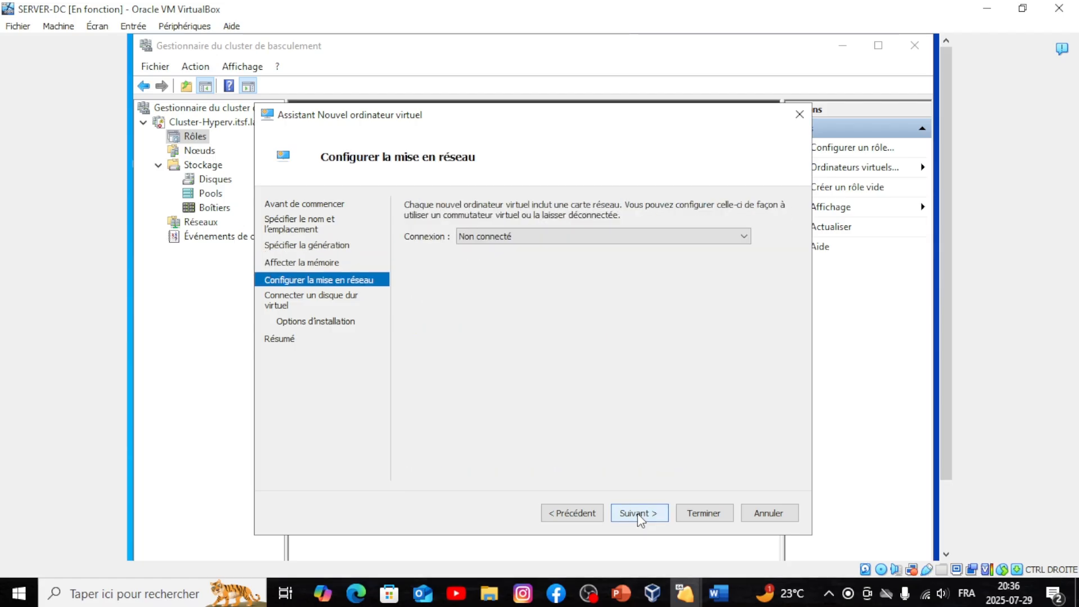
- Connect the new virtual machine's network adapter to vSwitchLan
click(697, 236)
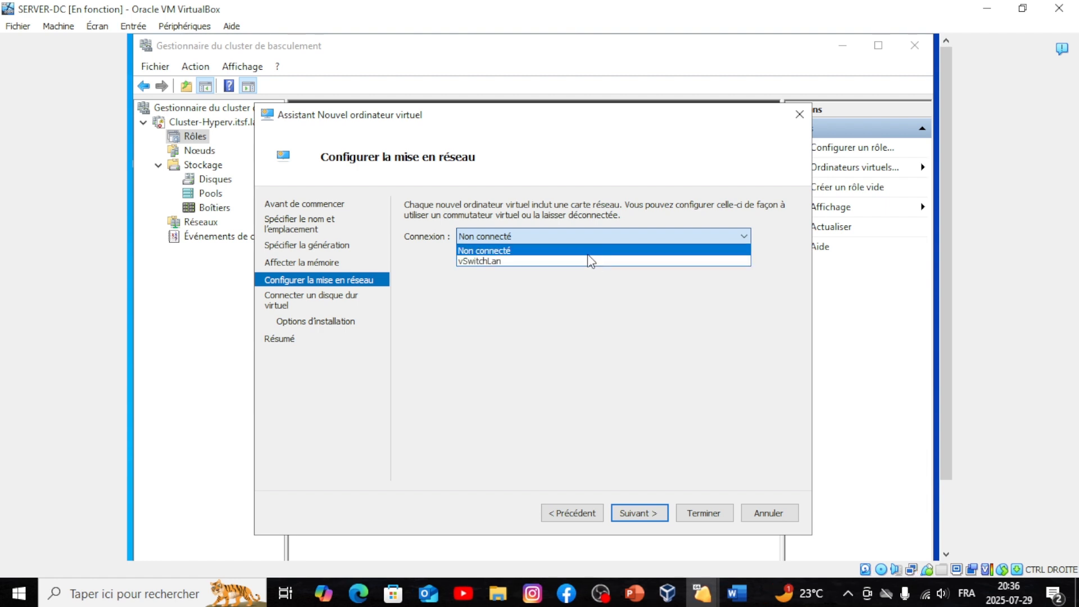
click(579, 265)
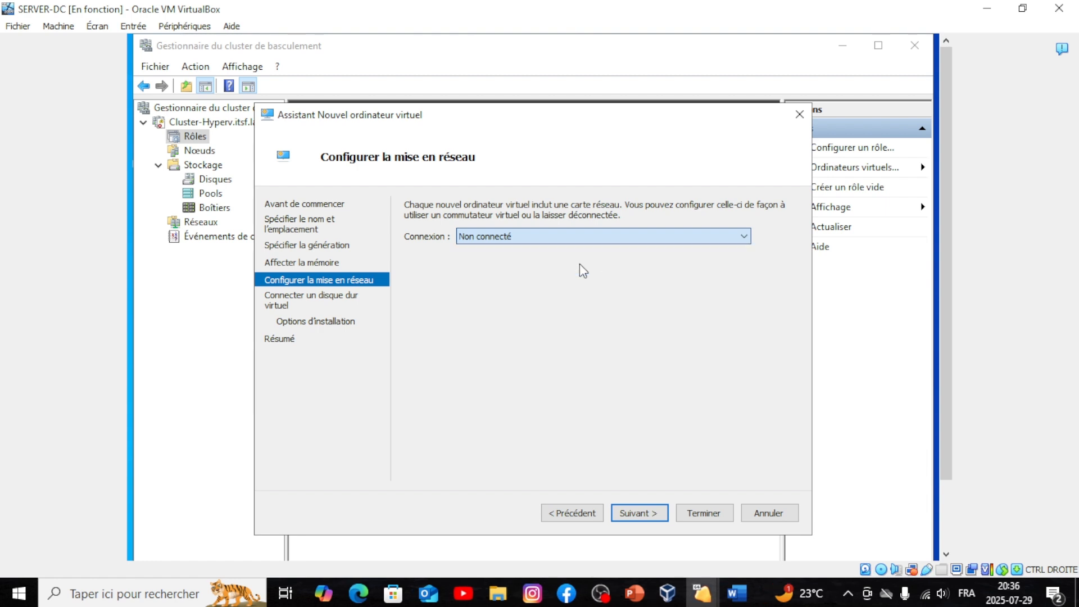
click(636, 513)
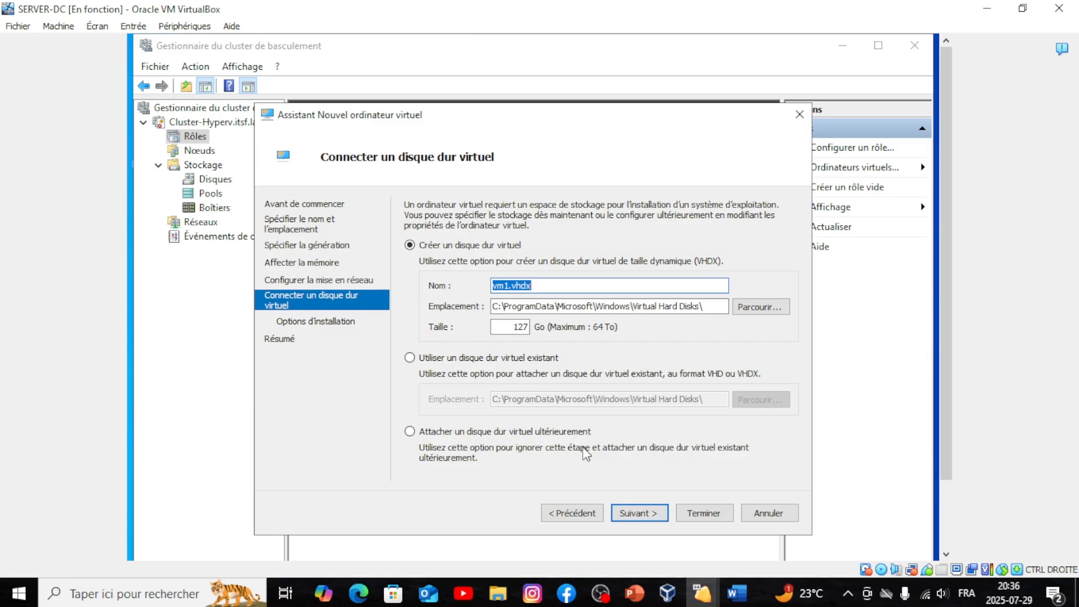
- Reduce the size of the new virtual hard disk vm1.vhdx, keeping its default name and location
click(527, 326)
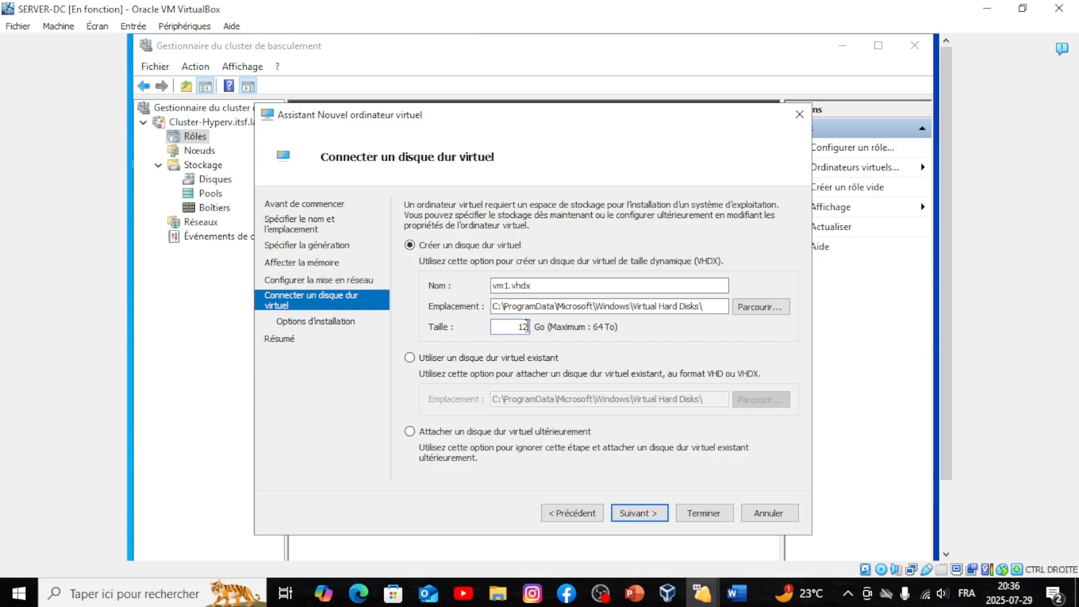
key(BackSpace)
key(BackSpace)
text(2)
click(636, 508)
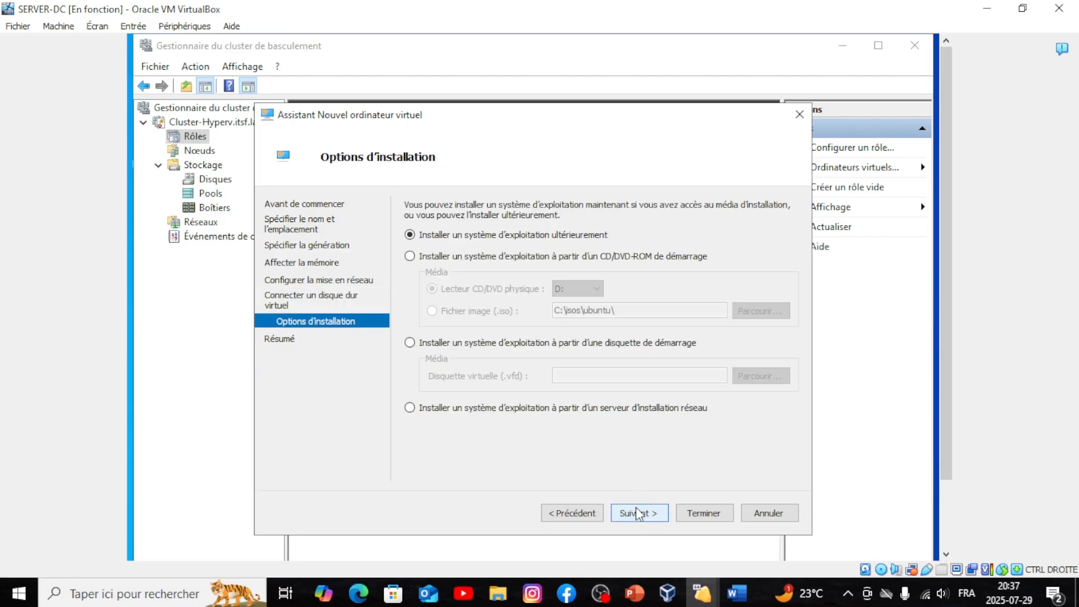
- Set the operating system to install from the image file ubuntu-24.04.2-live-server-amd64.iso, and finish creating vm1, closing the high availability summary
click(416, 258)
click(432, 311)
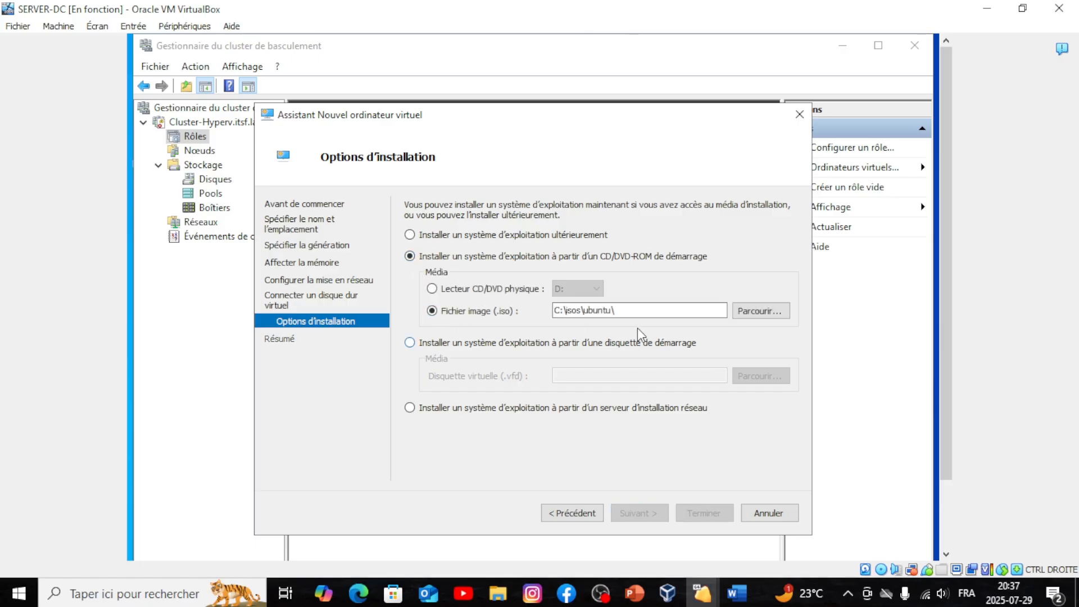
click(752, 316)
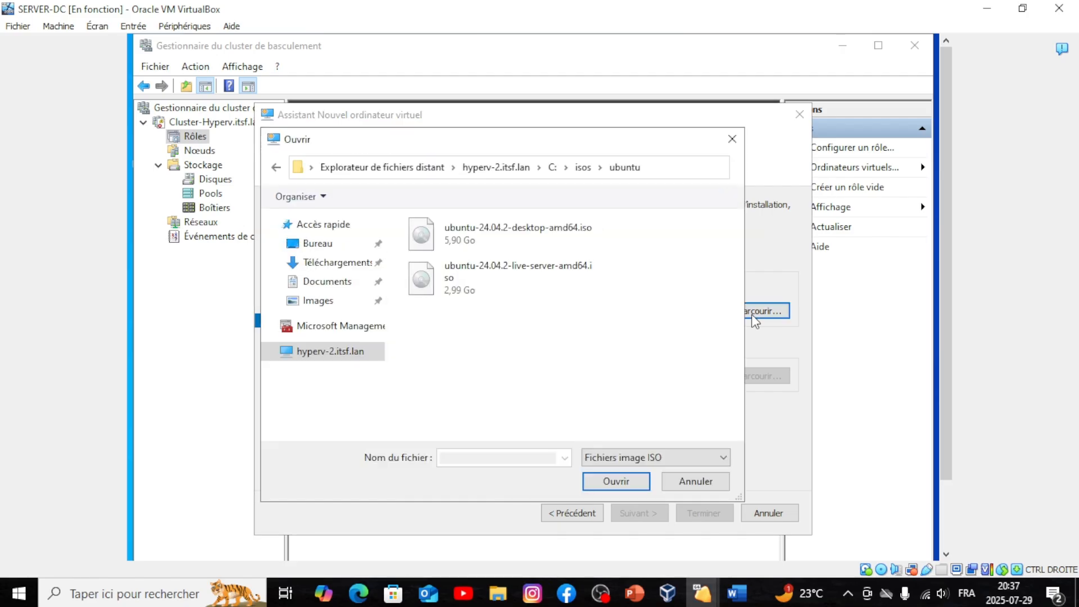
click(515, 247)
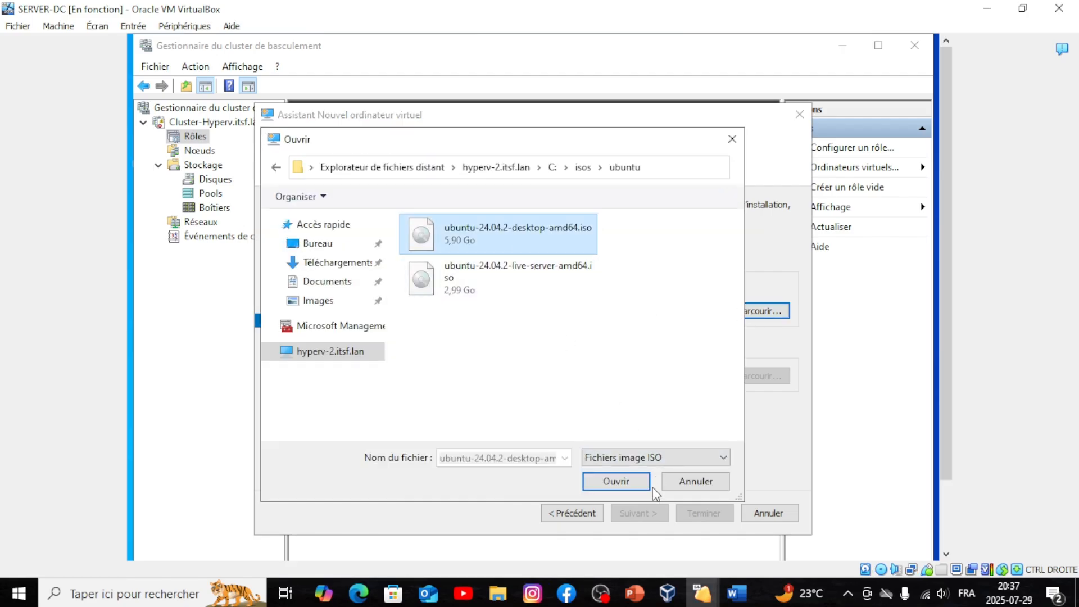
click(520, 271)
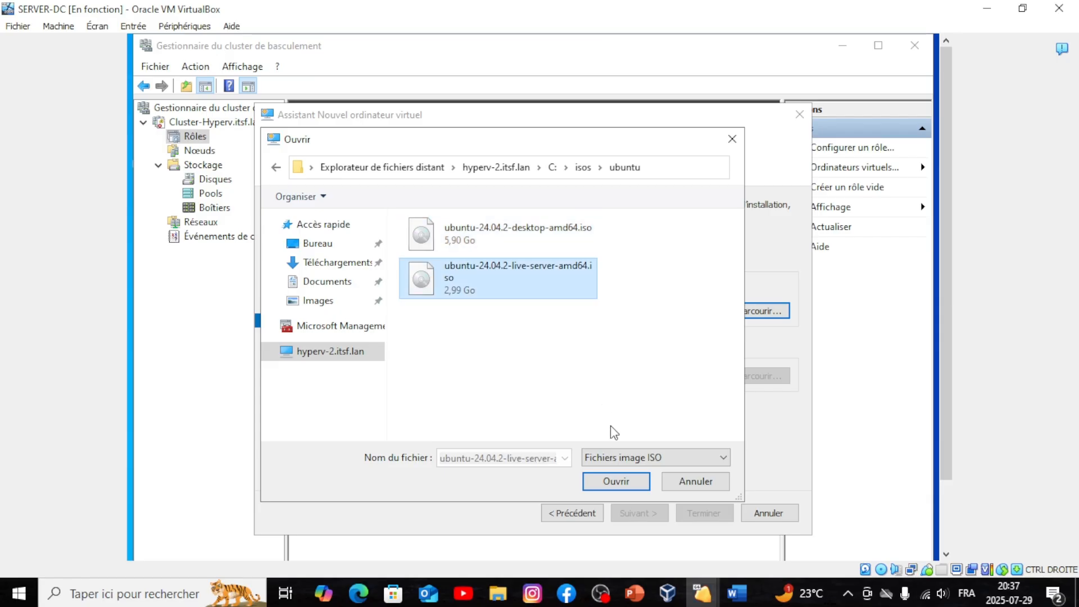
click(616, 481)
click(638, 511)
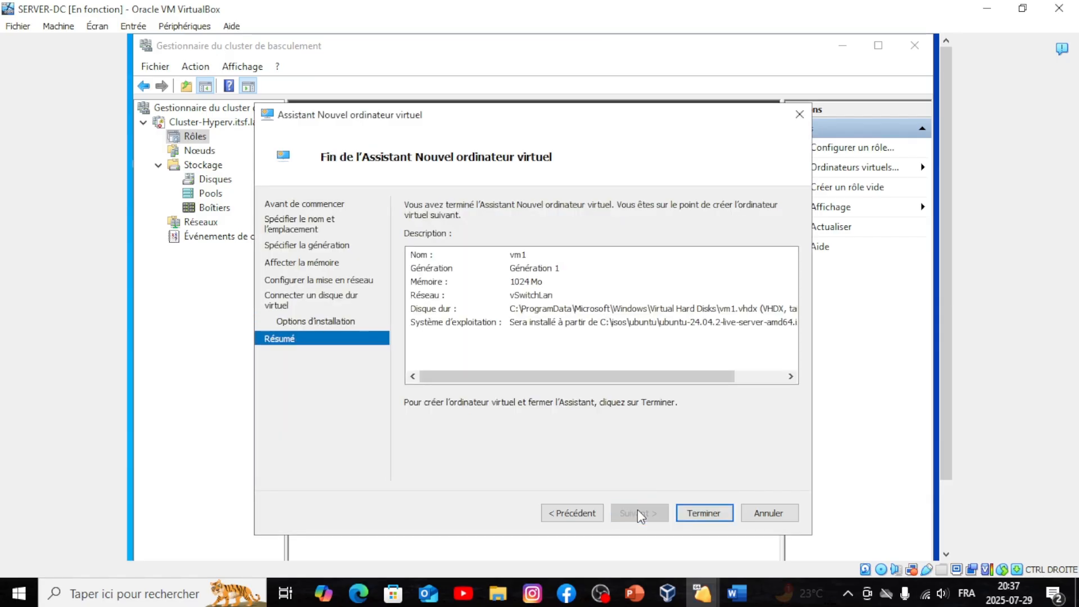
click(699, 514)
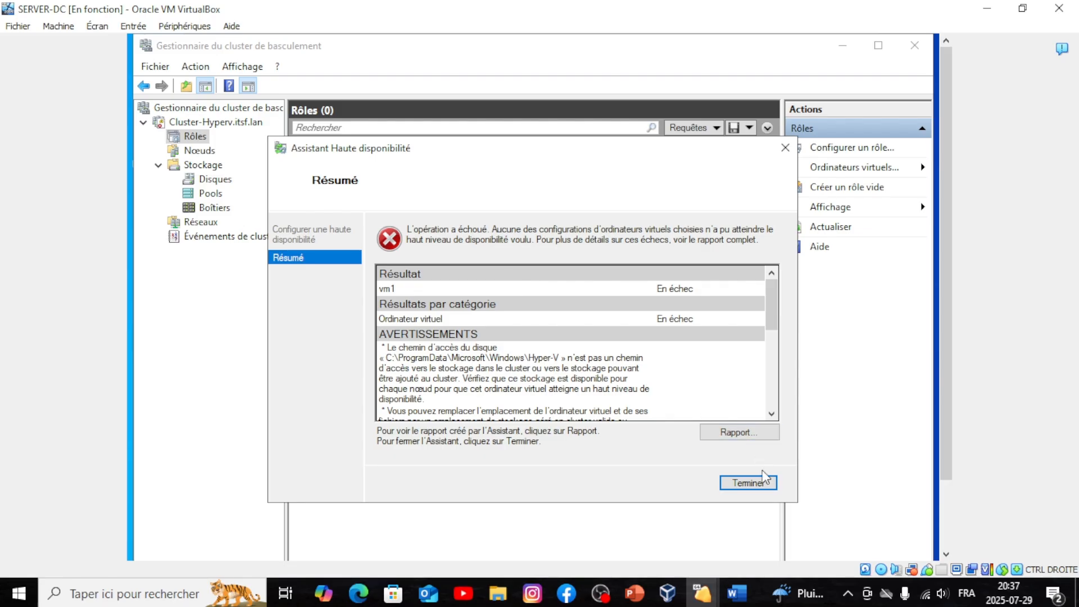
click(749, 484)
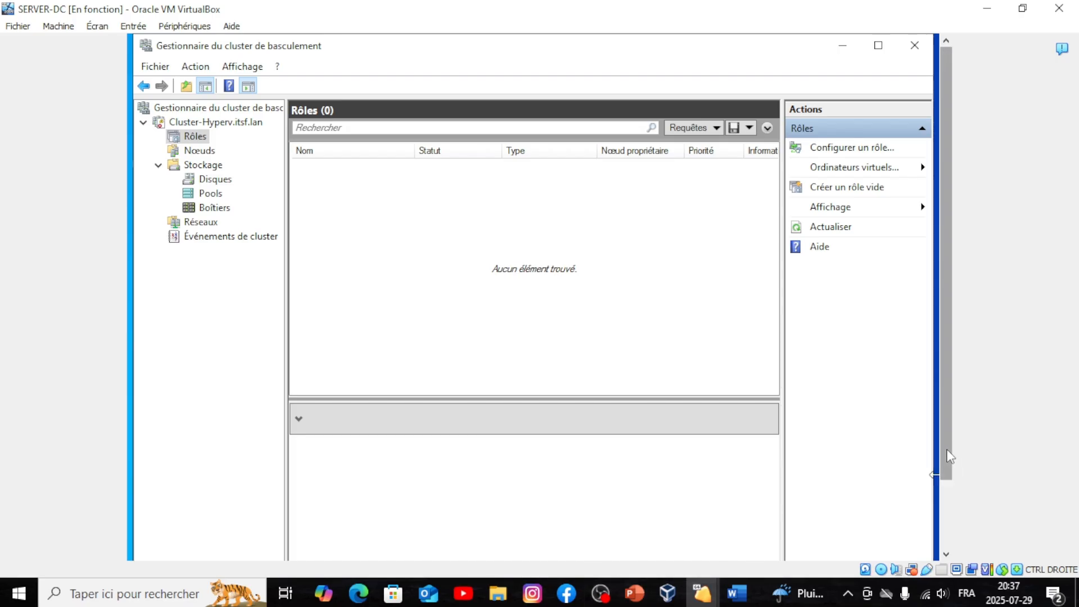
- Bring up the open virtual switch manager window for SERVER-ADDS in Hyper-V Manager and close it without making changes
scroll(962, 462, down, 3)
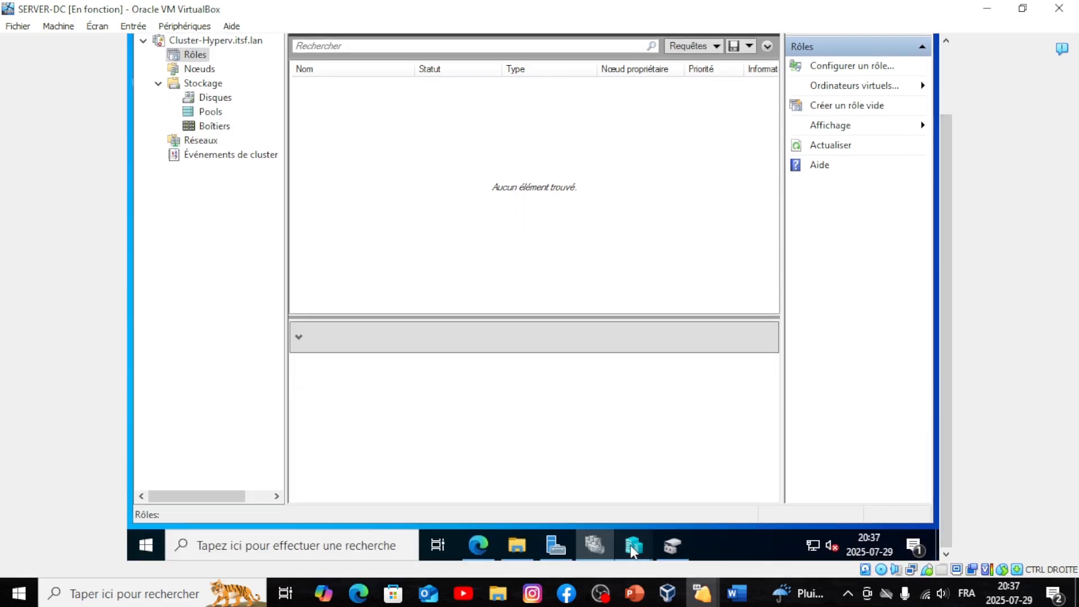
mouse_move(634, 544)
click(662, 444)
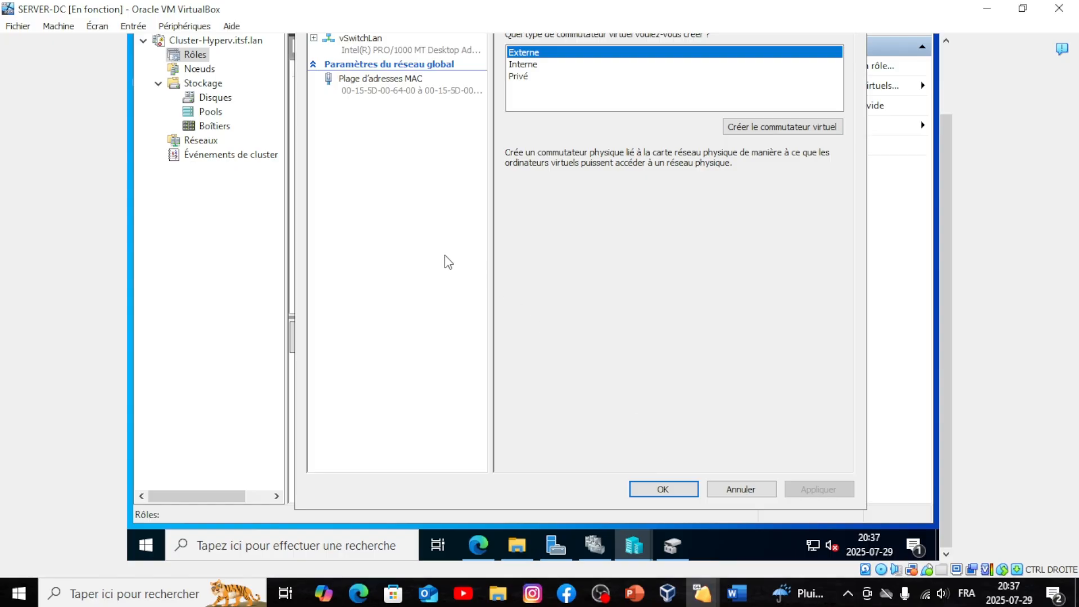
drag(948, 290, 975, 143)
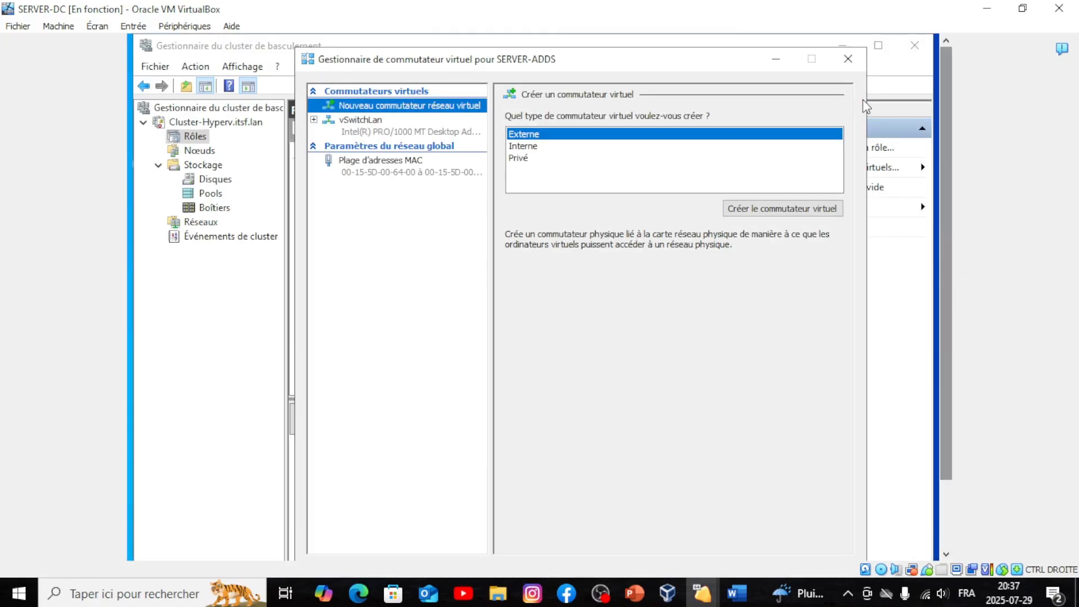
click(848, 59)
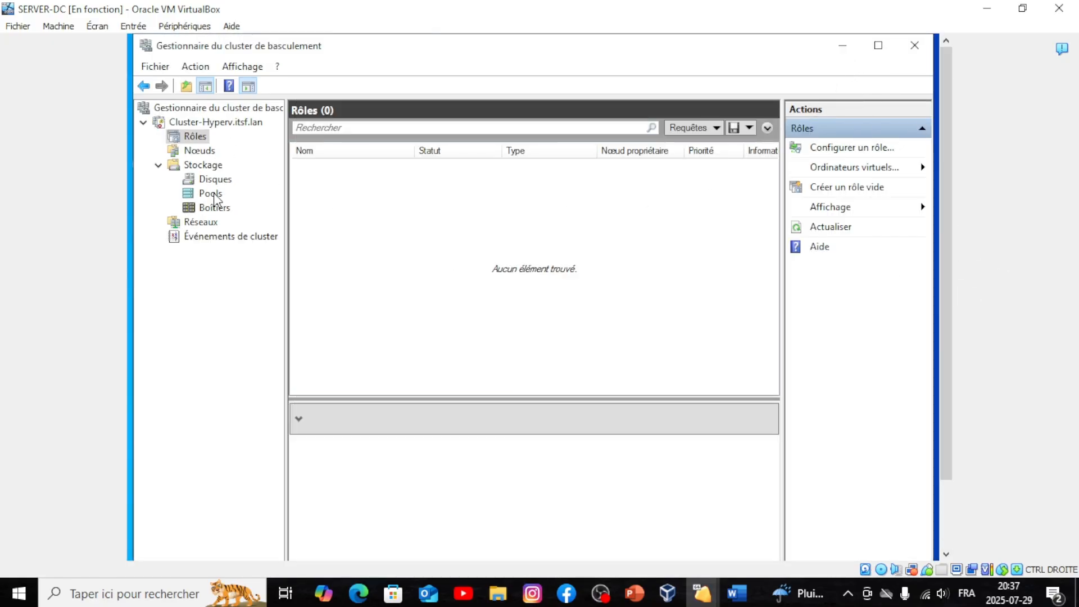
- Switch to Hyper-V Manager and inspect the summary of vm1 on HYPERV-2
drag(949, 298, 948, 422)
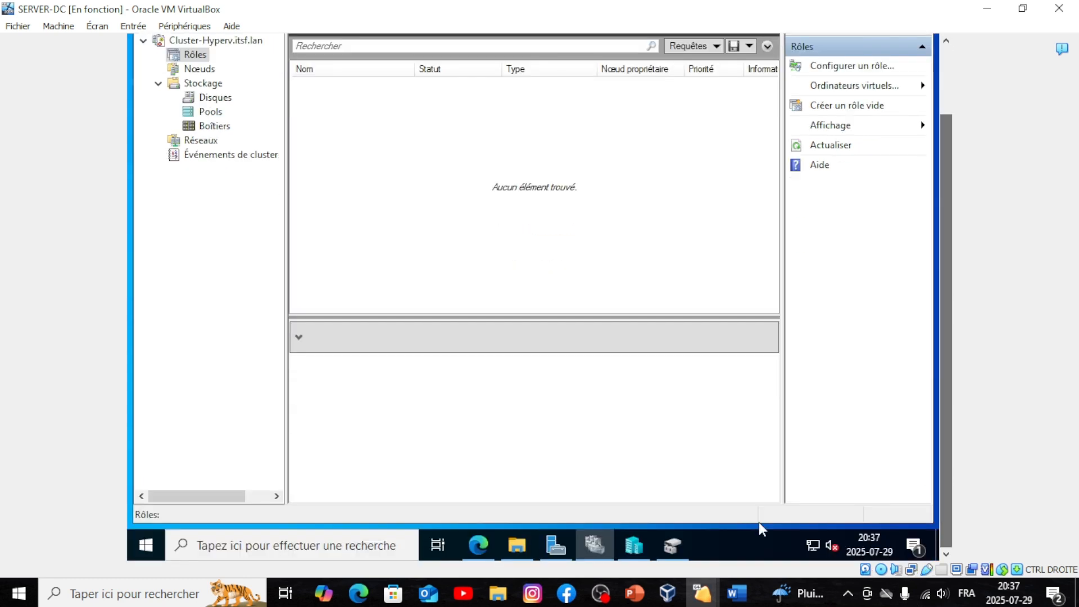
click(634, 545)
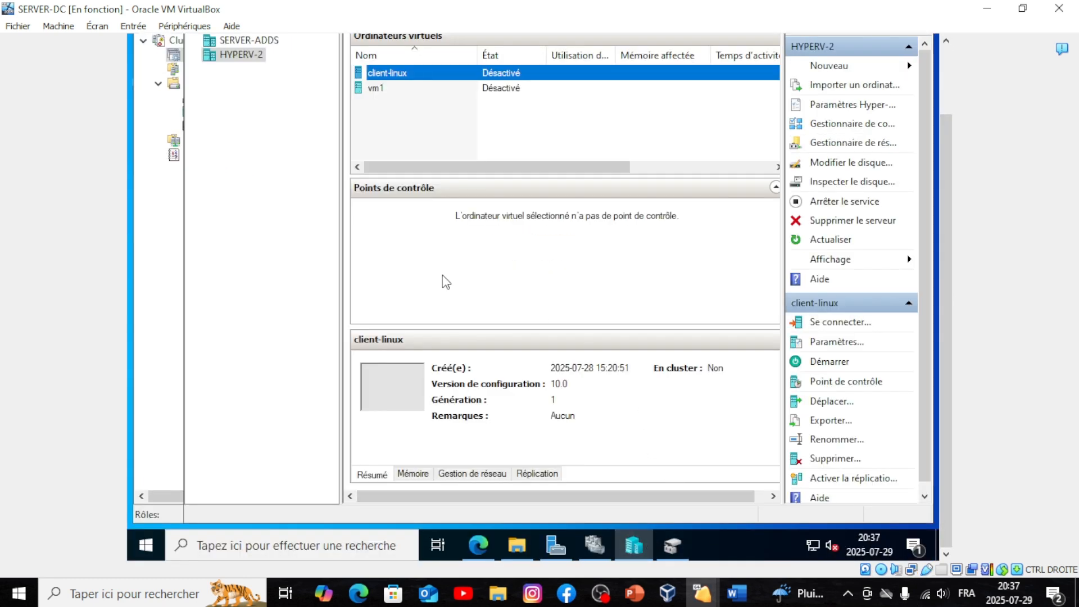
click(439, 90)
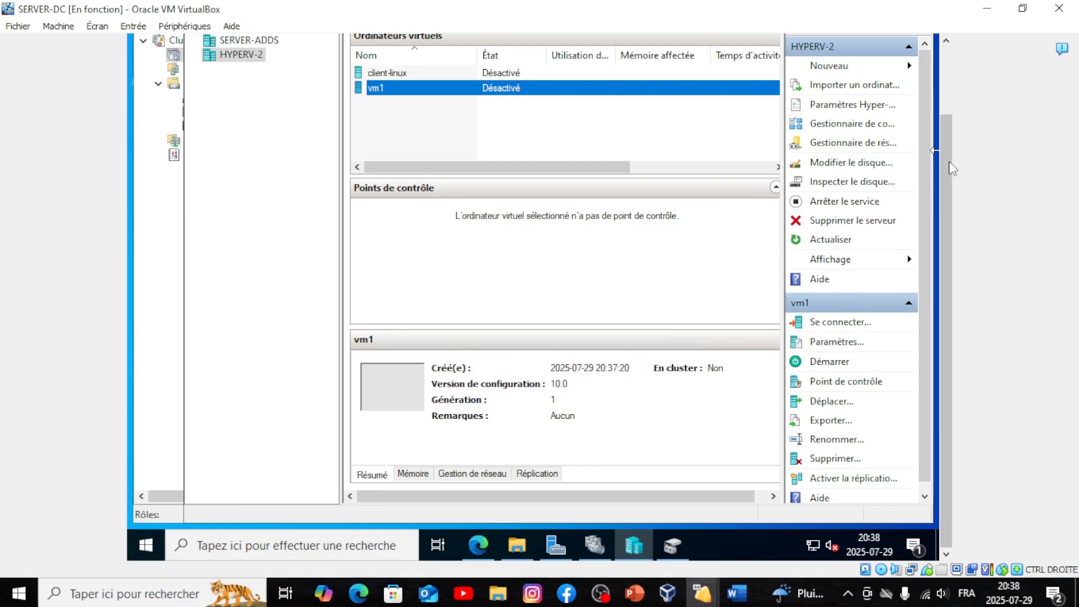
scroll(953, 169, up, 3)
scroll(952, 169, down, 3)
- Switch to Failover Cluster Manager and start configuring a highly available role of the type Ordinateur virtuel
click(594, 550)
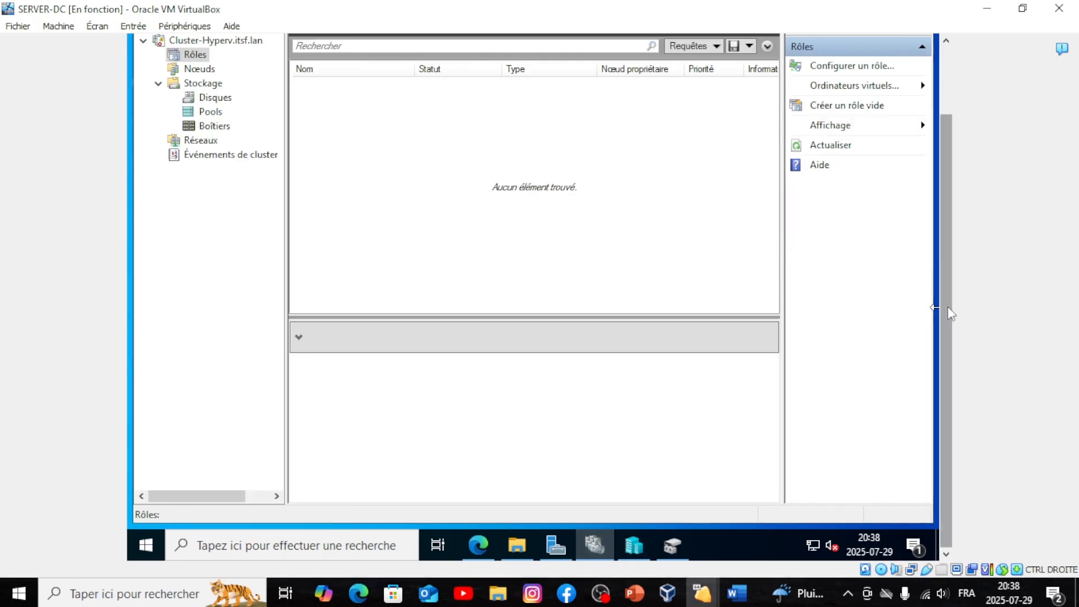
drag(946, 309, 952, 189)
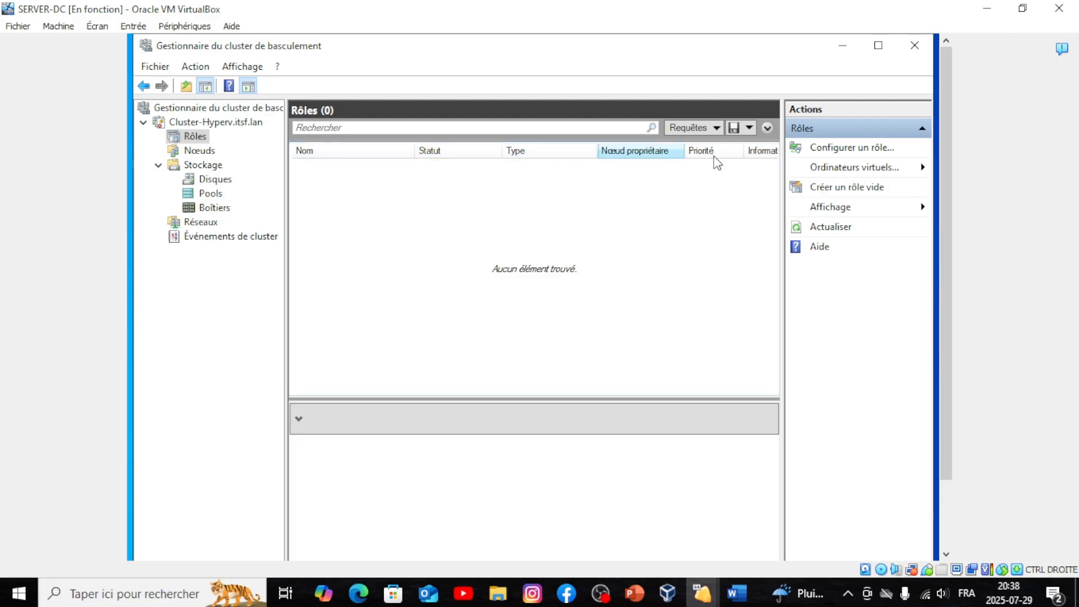
click(826, 148)
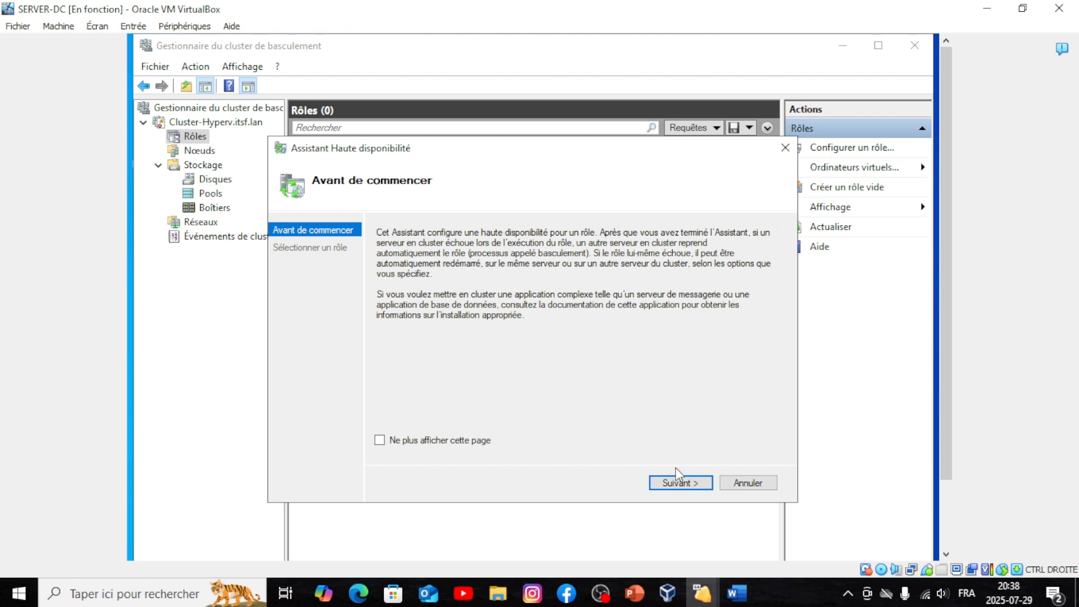
click(678, 482)
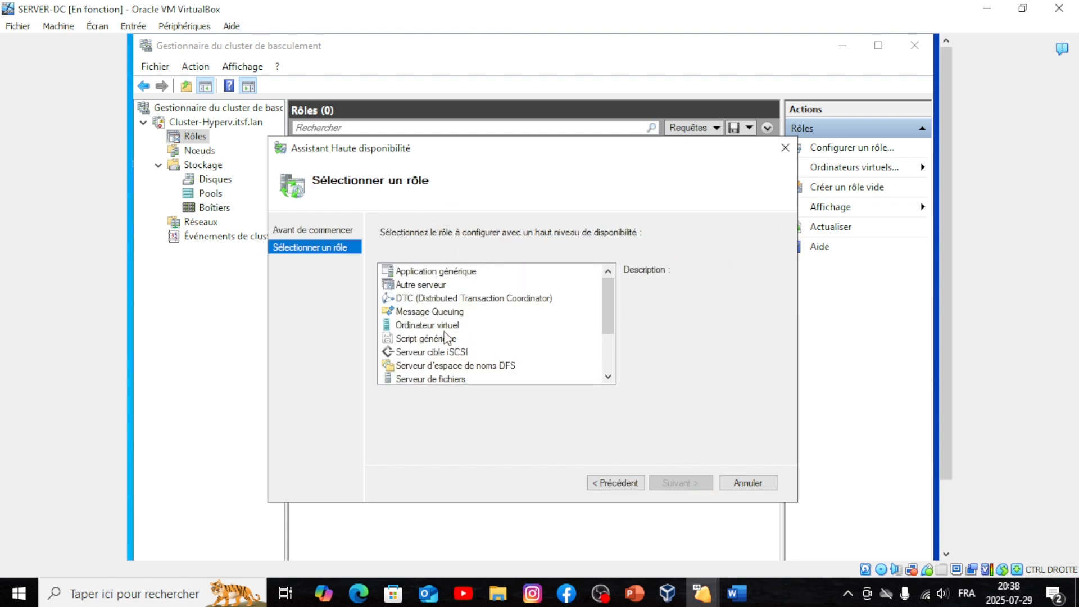
scroll(450, 337, down, 2)
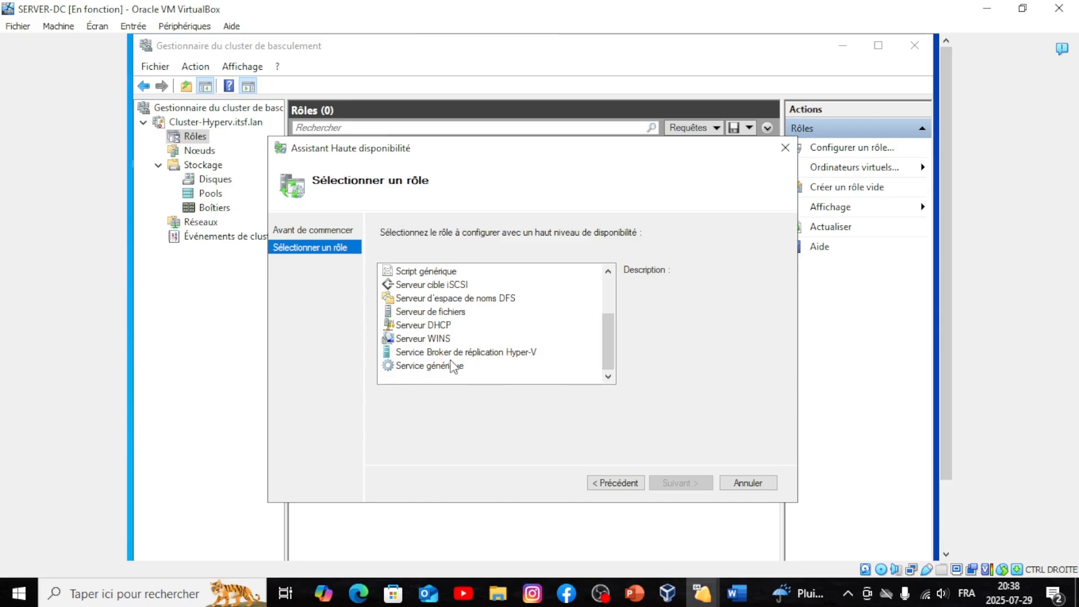
scroll(458, 368, up, 1)
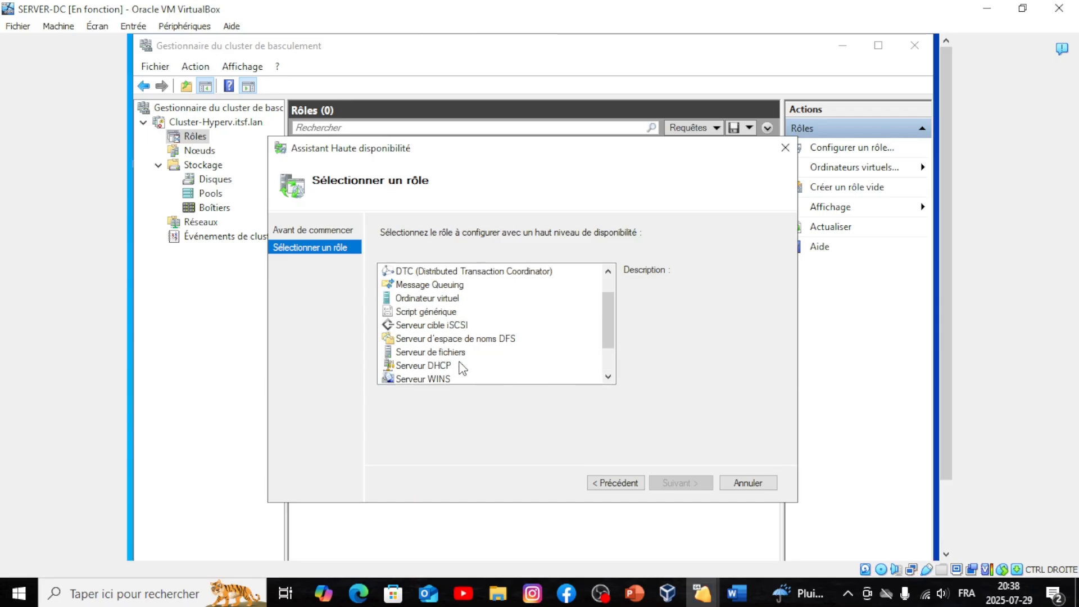
click(439, 298)
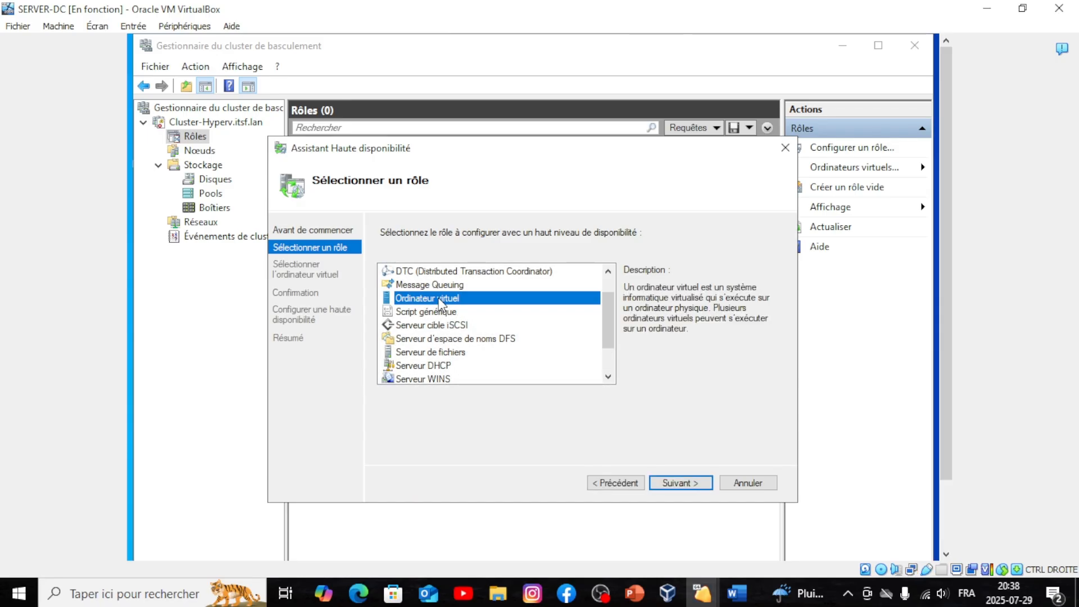
click(681, 483)
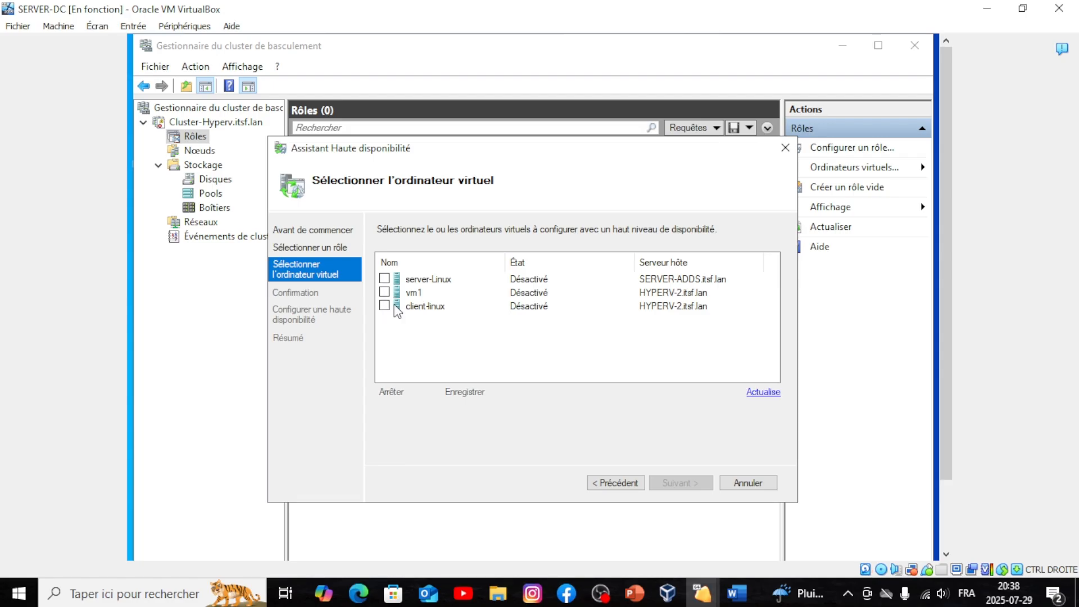
- Try to configure high availability for server-Linux, vm1 and client-linux, then review the summary's warnings and errors and close the wizard
click(385, 279)
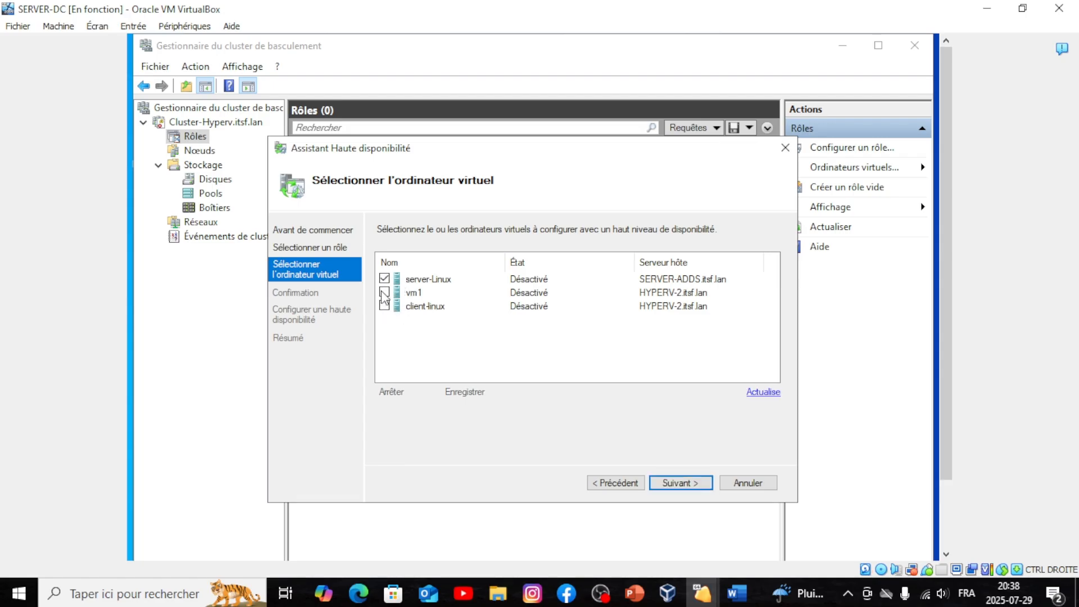
click(385, 306)
click(674, 484)
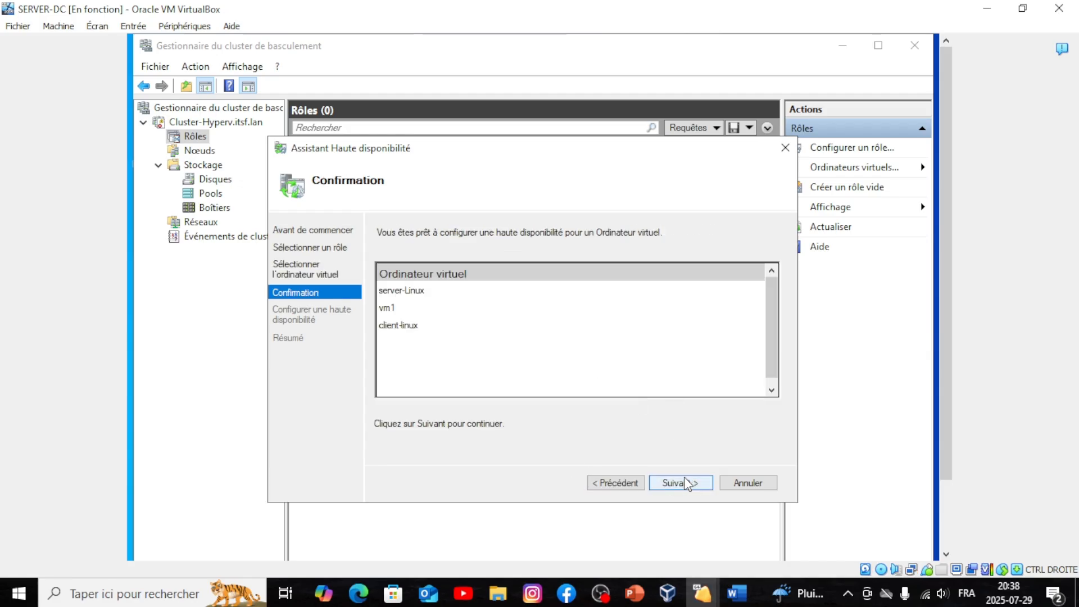
click(684, 481)
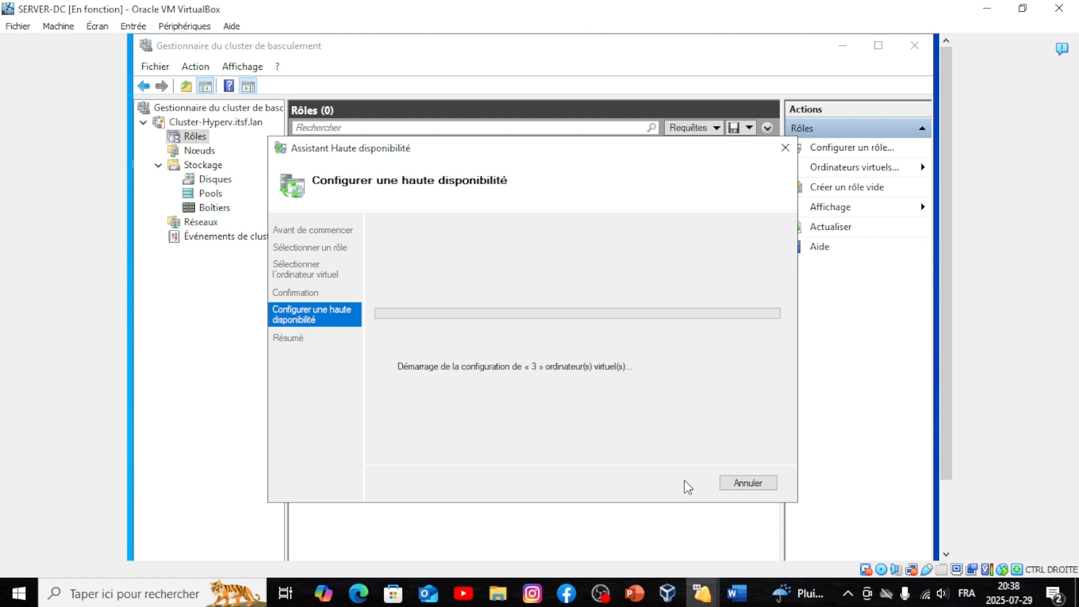
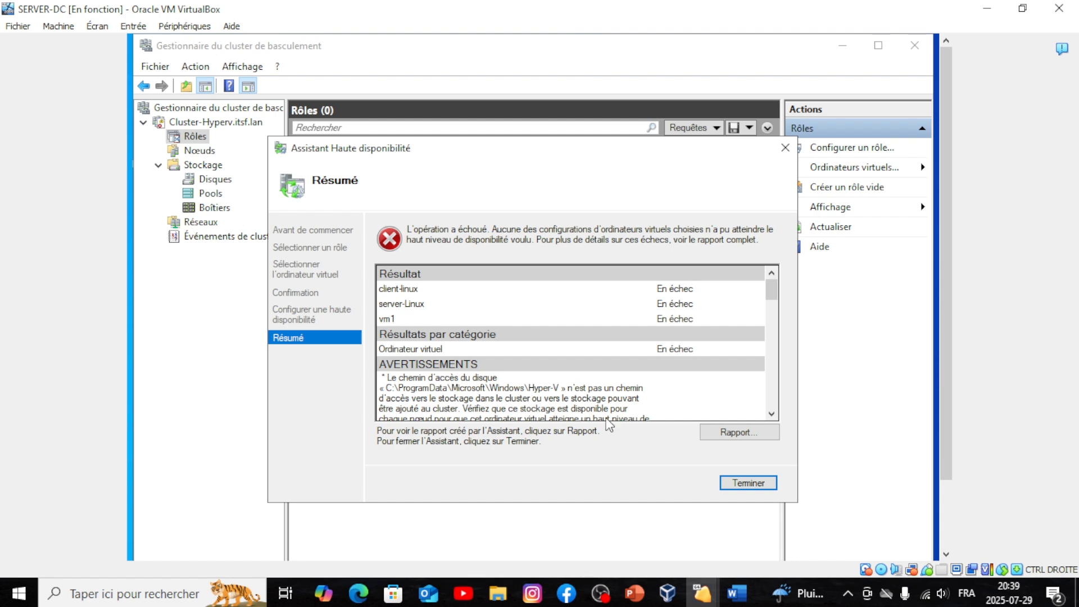
scroll(634, 382, down, 10)
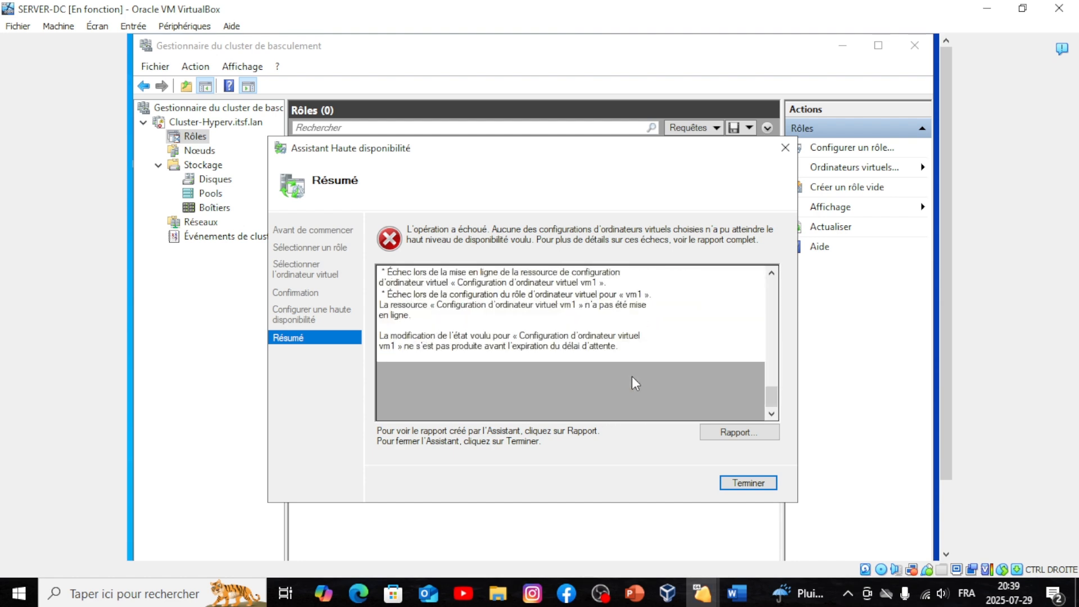
click(786, 147)
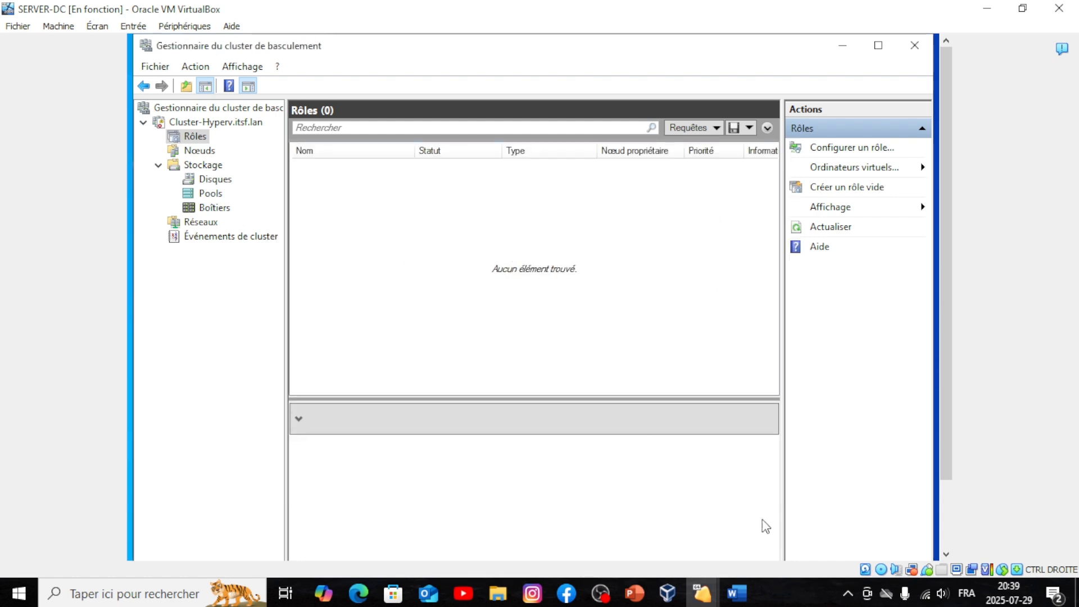
- Switch to Hyper-V Manager and check client-linux on HYPERV-2 and the virtual machine hosted on SERVER-ADDS
drag(944, 445, 940, 520)
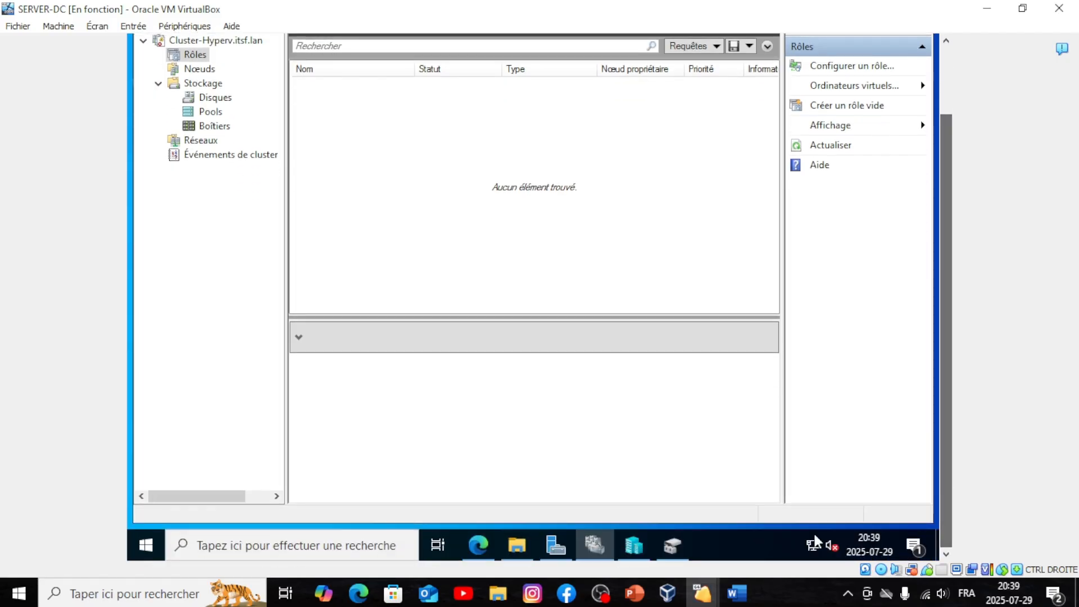
click(633, 546)
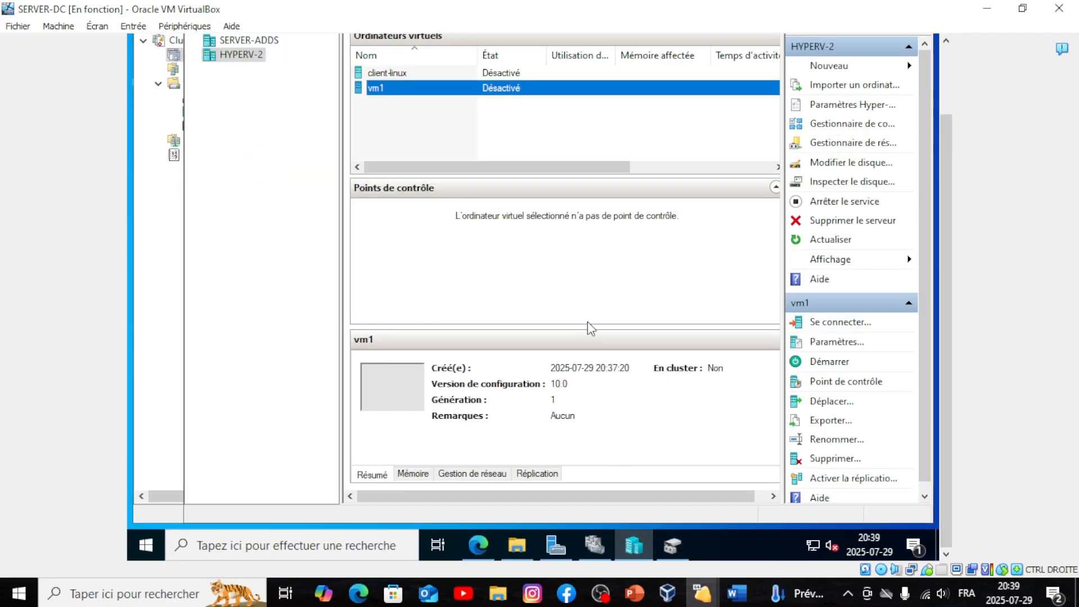
drag(951, 342, 947, 228)
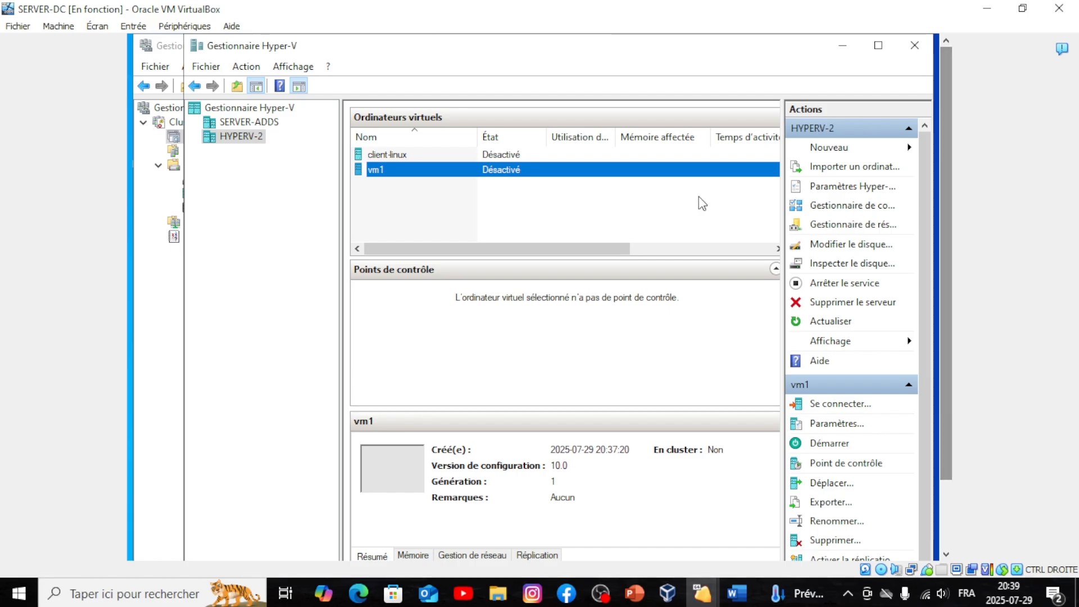
click(395, 155)
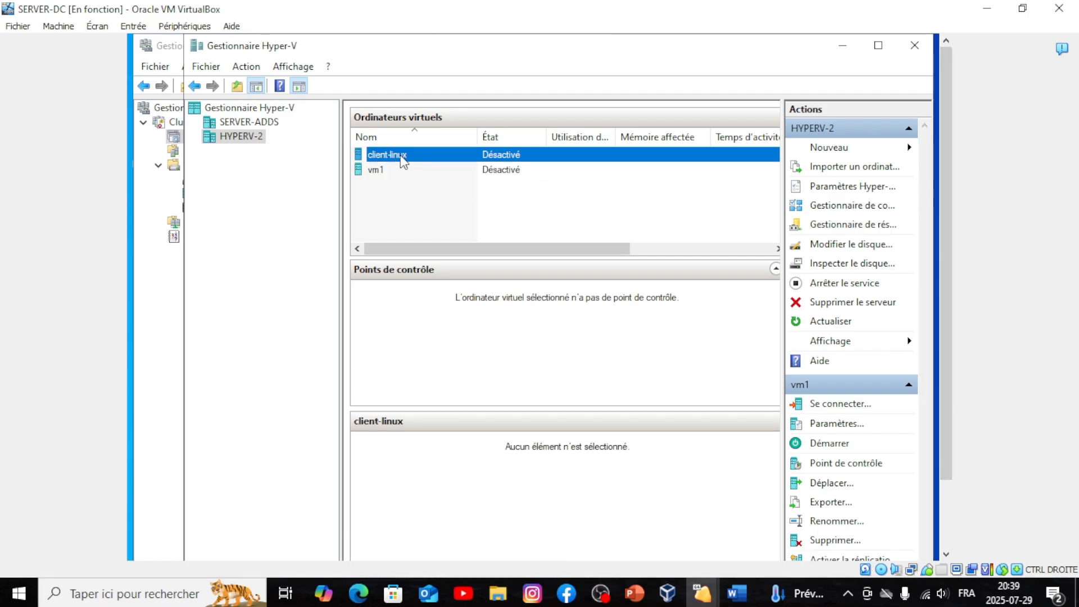
click(239, 122)
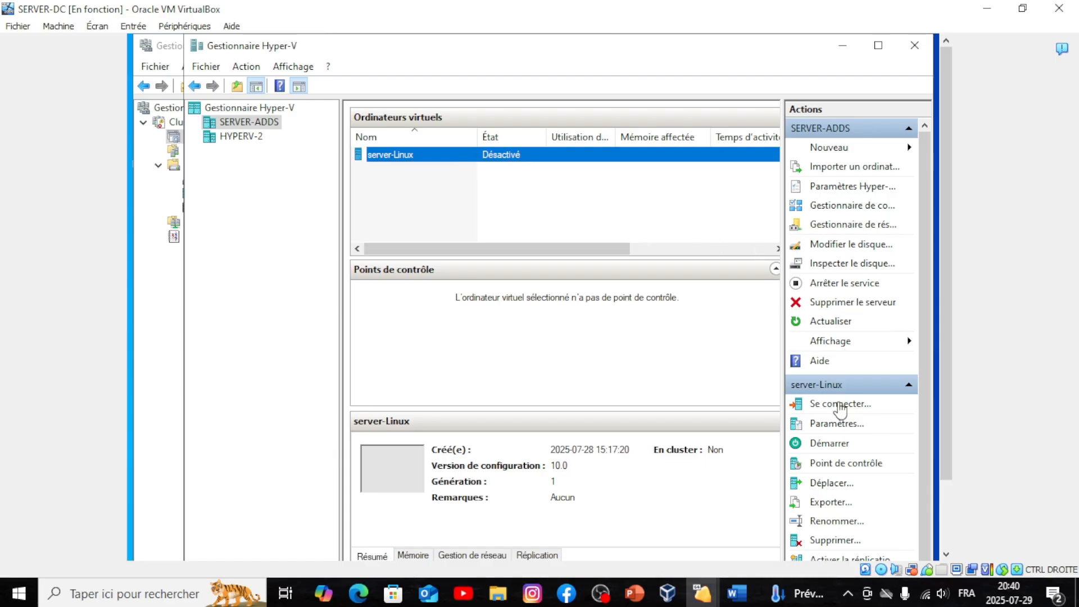
- Open the settings of server-Linux and expand its hard disk on IDE controller 0 to check the virtual disk's path
click(835, 423)
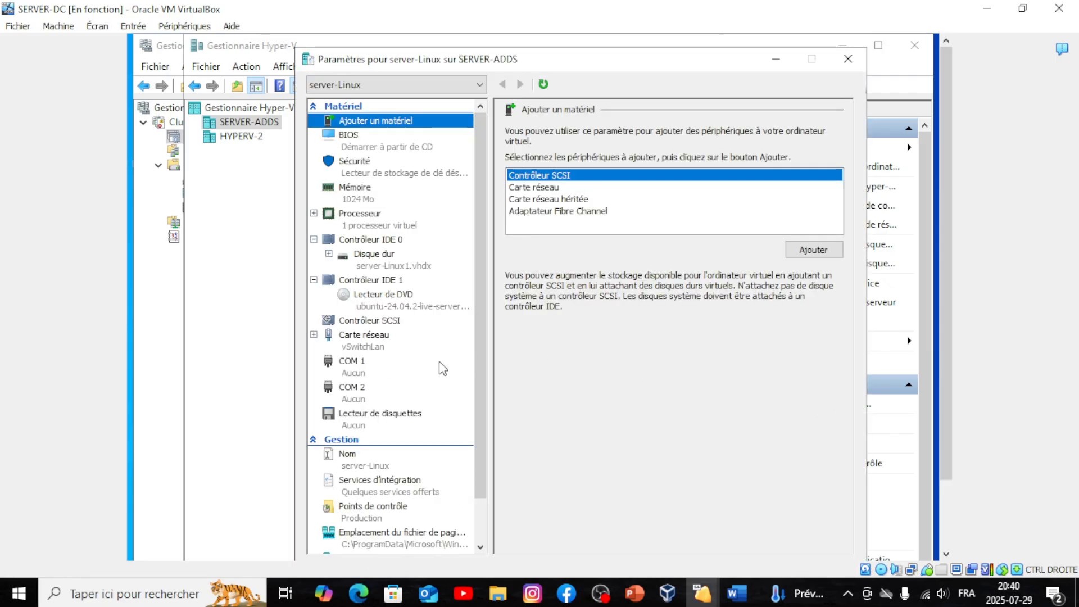
scroll(409, 419, down, 2)
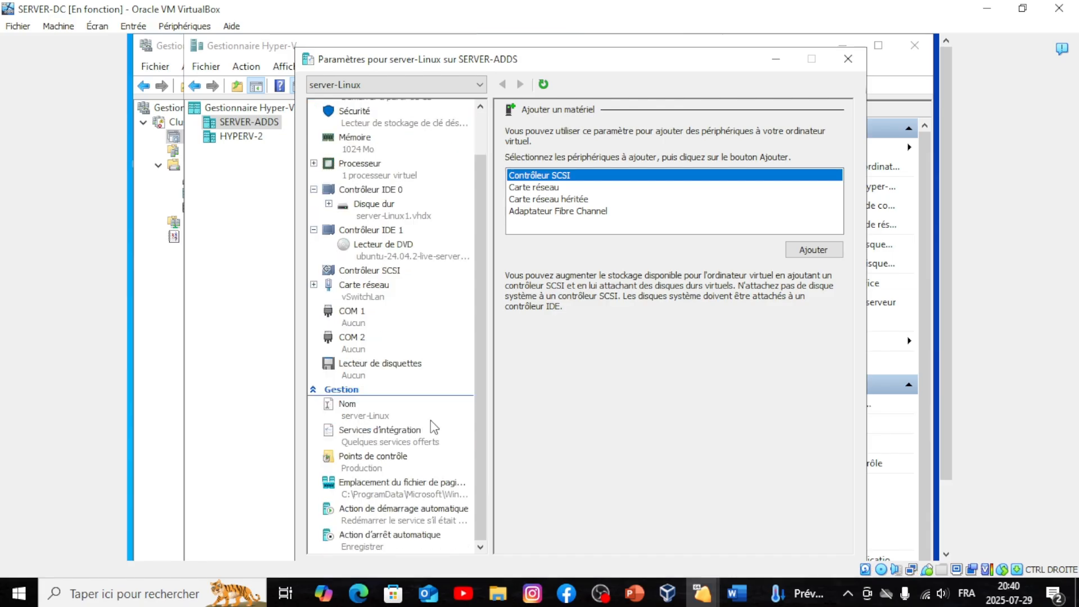
scroll(441, 418, up, 2)
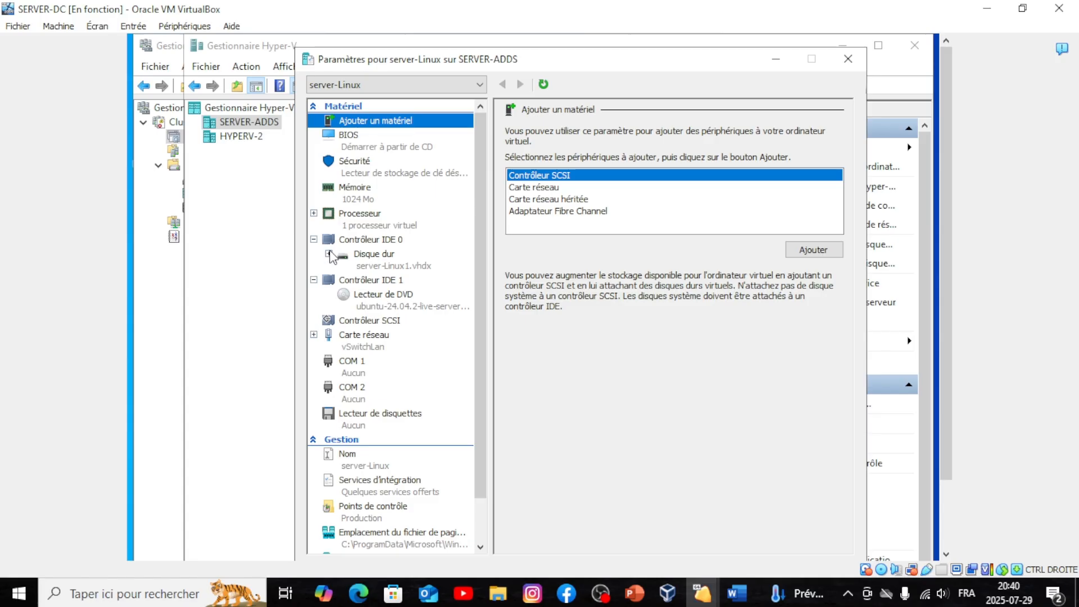
click(330, 255)
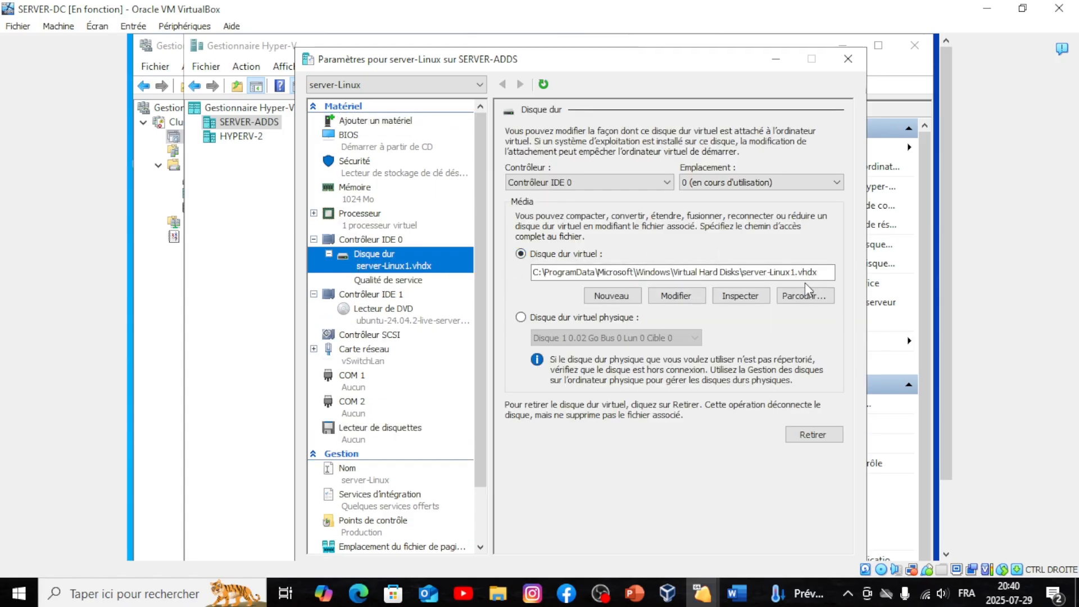
- Browse for a virtual disk file for server-Linux and look through drives C: and D: for a cluster storage volume
click(800, 298)
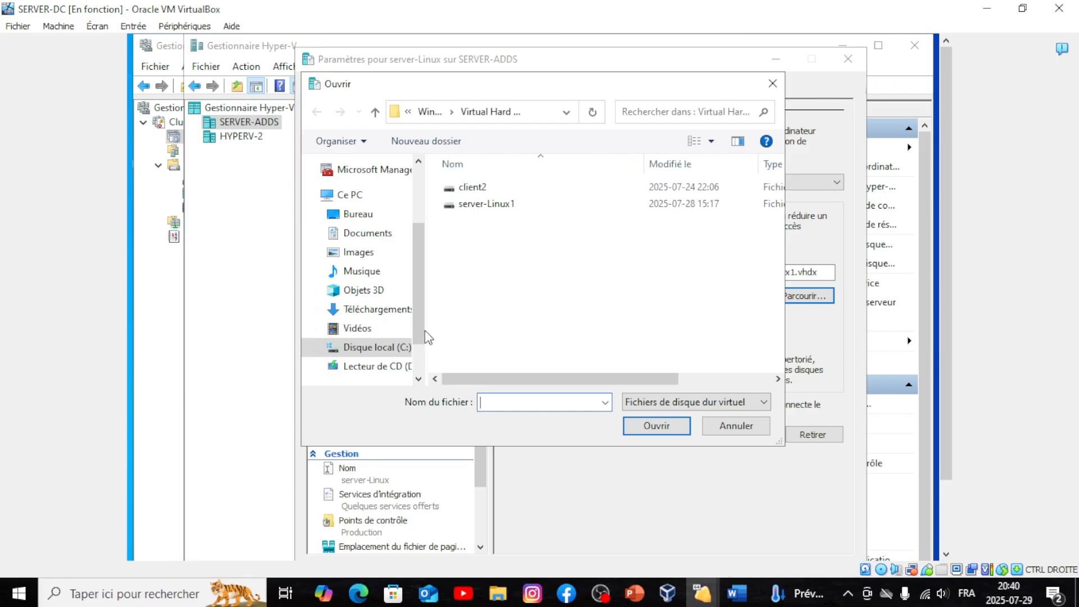
scroll(375, 317, down, 1)
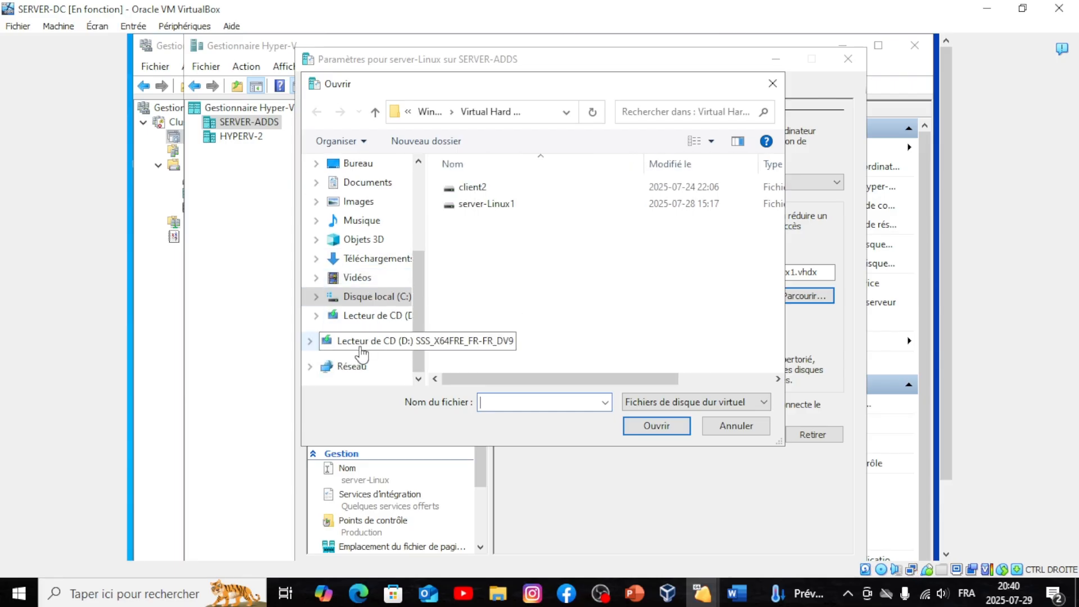
click(363, 298)
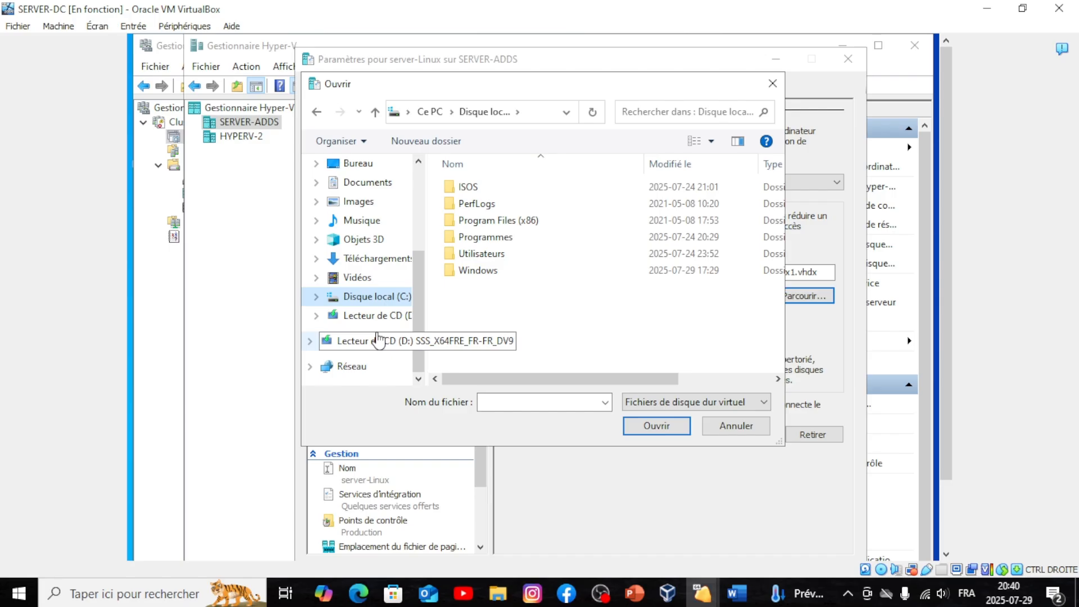
click(382, 322)
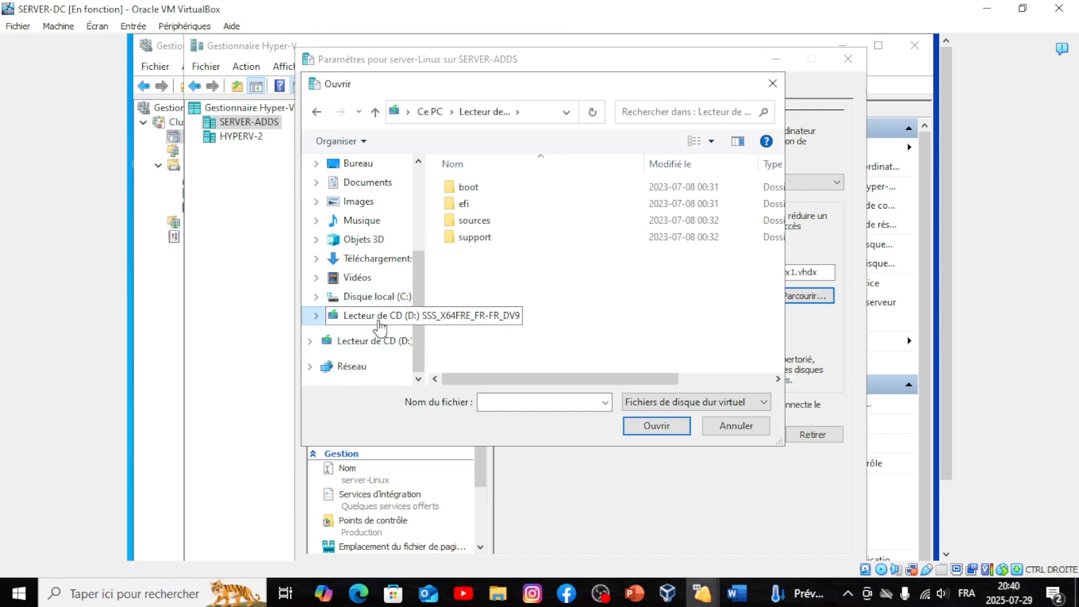
scroll(366, 245, up, 1)
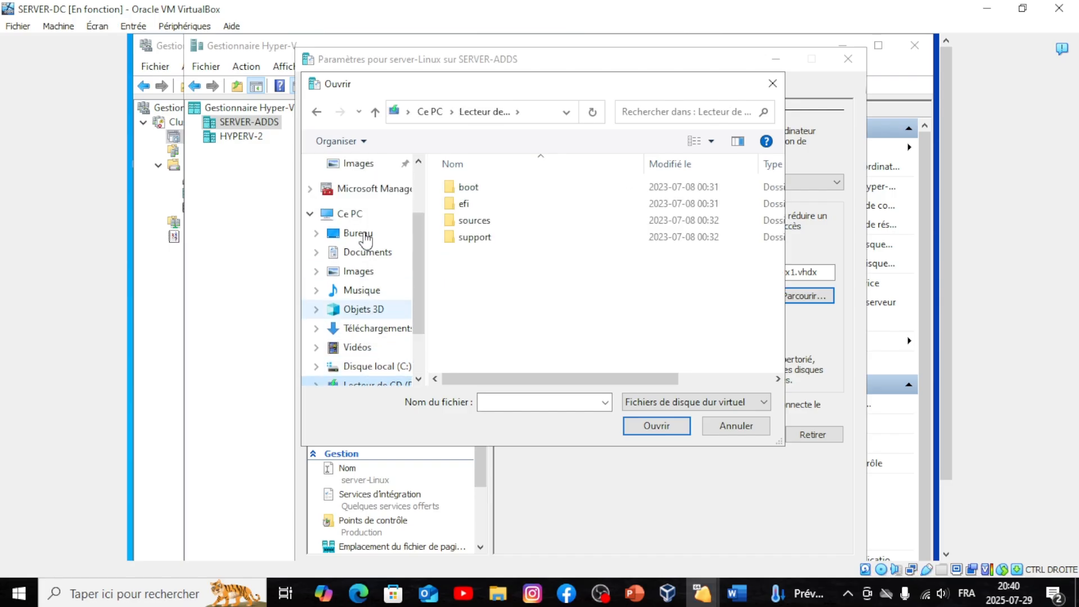
click(344, 213)
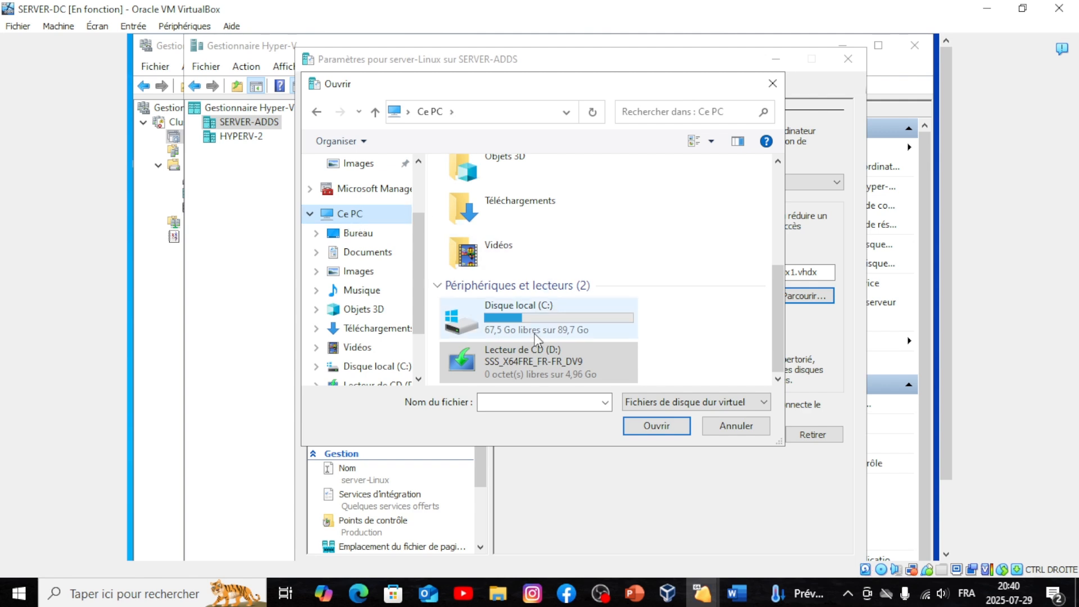
scroll(553, 306, up, 3)
scroll(555, 306, down, 5)
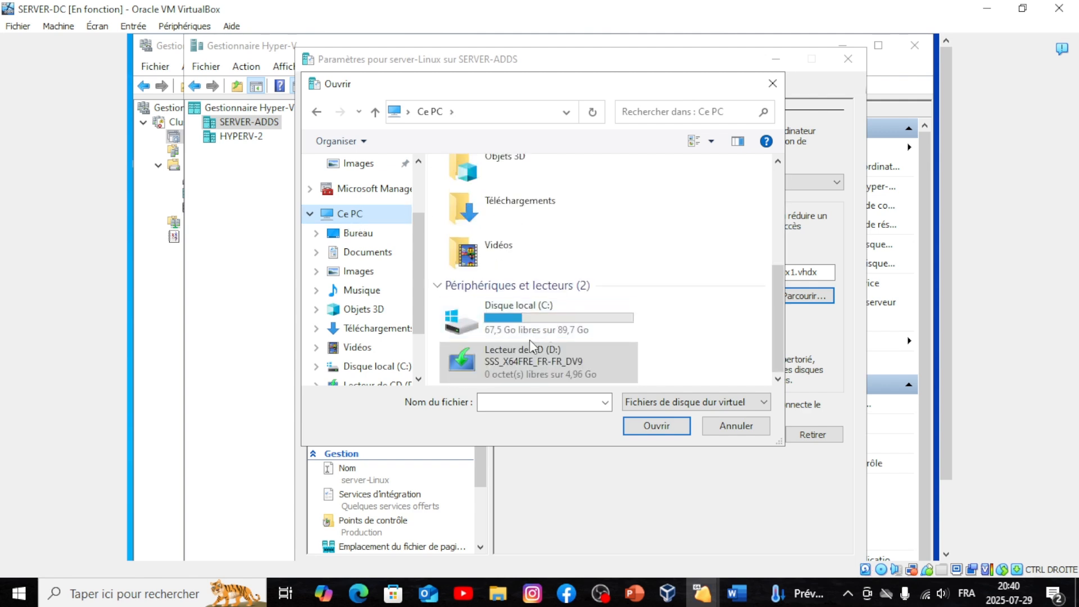
double_click(534, 314)
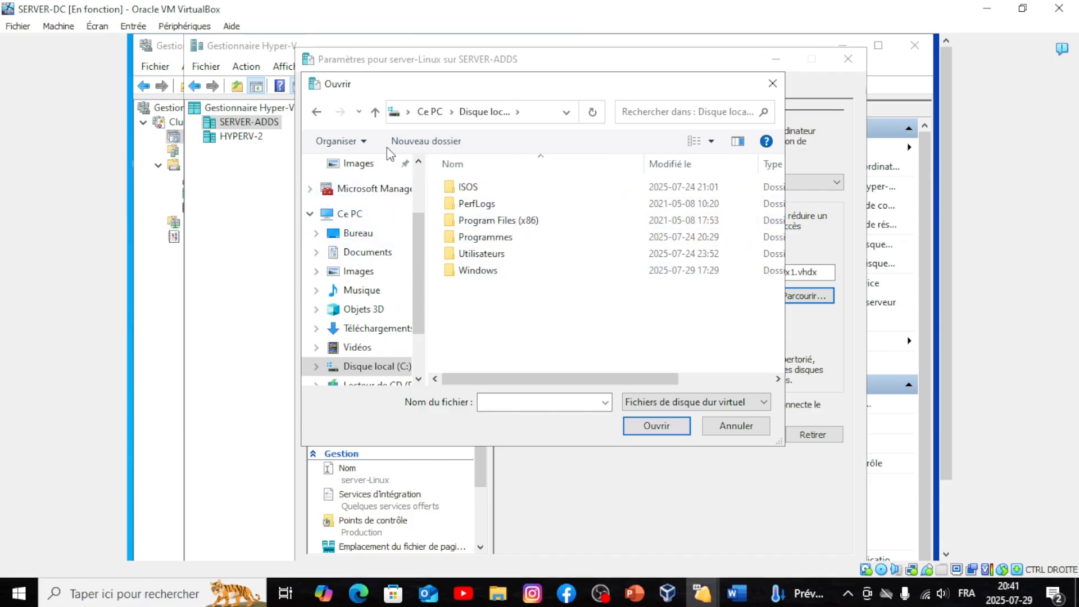
- Recheck the drives under Ce PC and the contents of drive C:, and close the file browser without choosing a disk
scroll(371, 329, down, 1)
scroll(371, 329, down, 1)
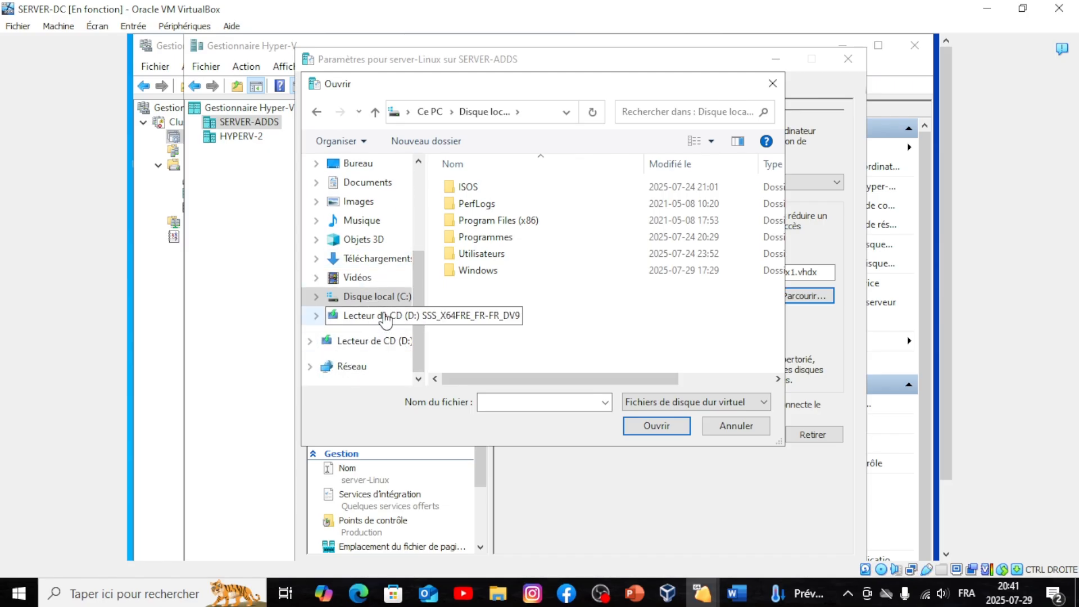
scroll(368, 259, up, 1)
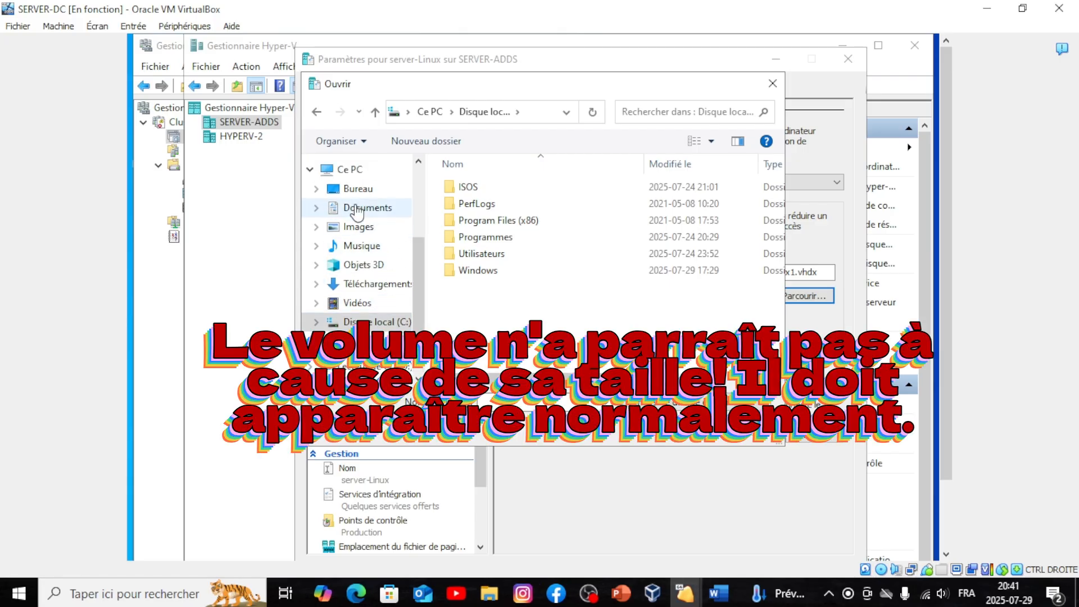
click(358, 175)
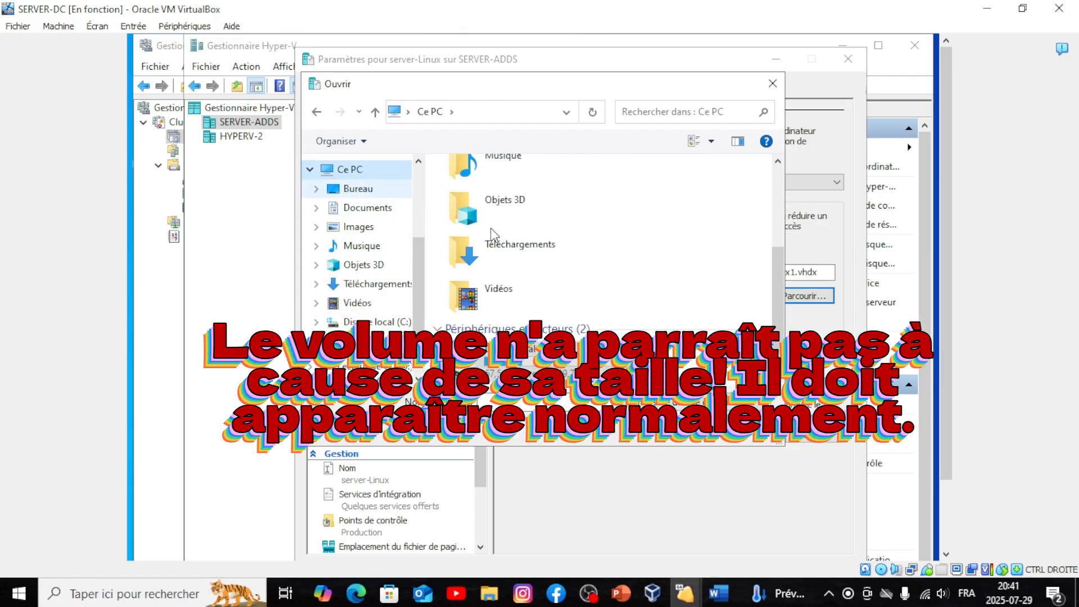
scroll(491, 228, down, 1)
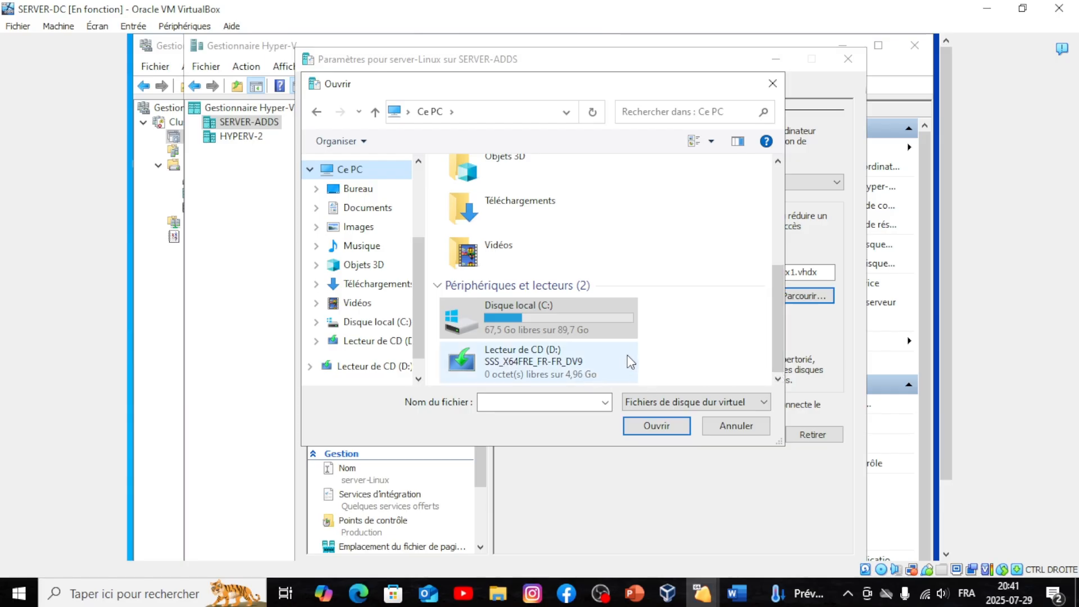
double_click(593, 326)
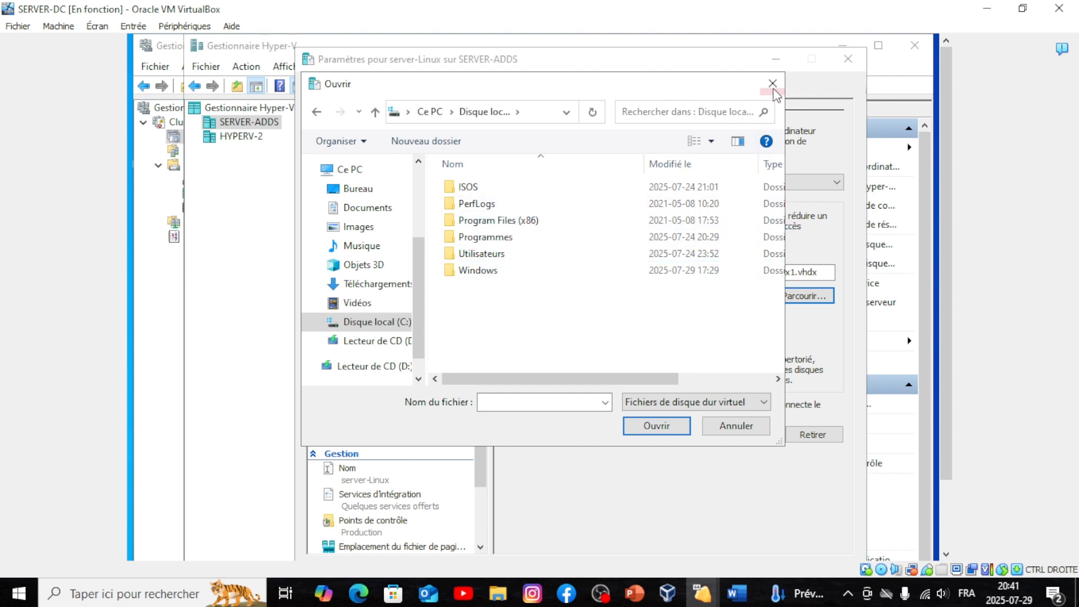
click(773, 83)
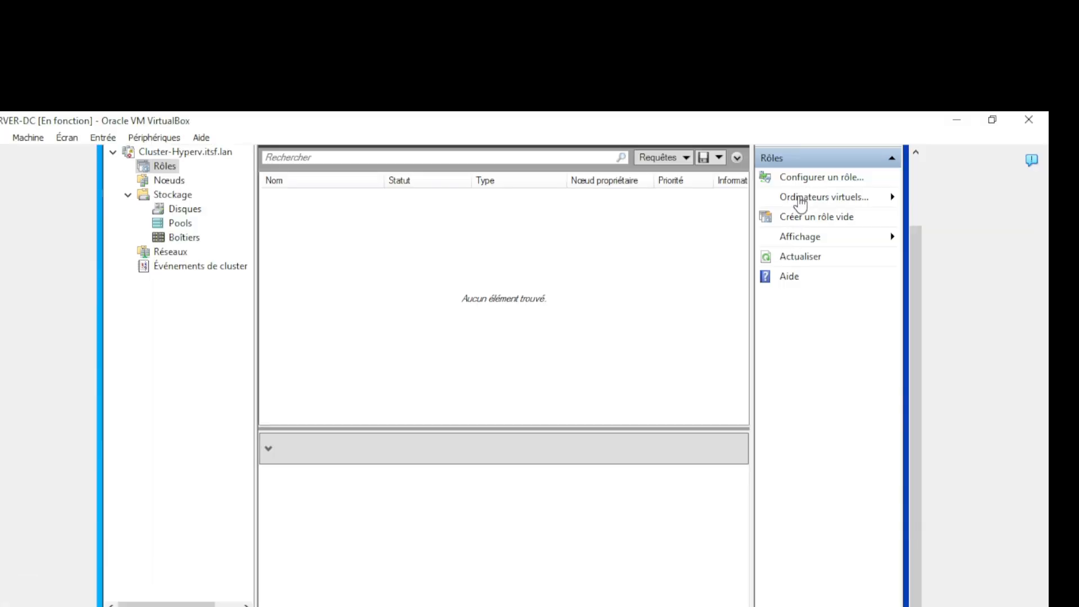
- Start creating a new virtual machine from the cluster's roles with HYPERV-2 as the target node
click(809, 203)
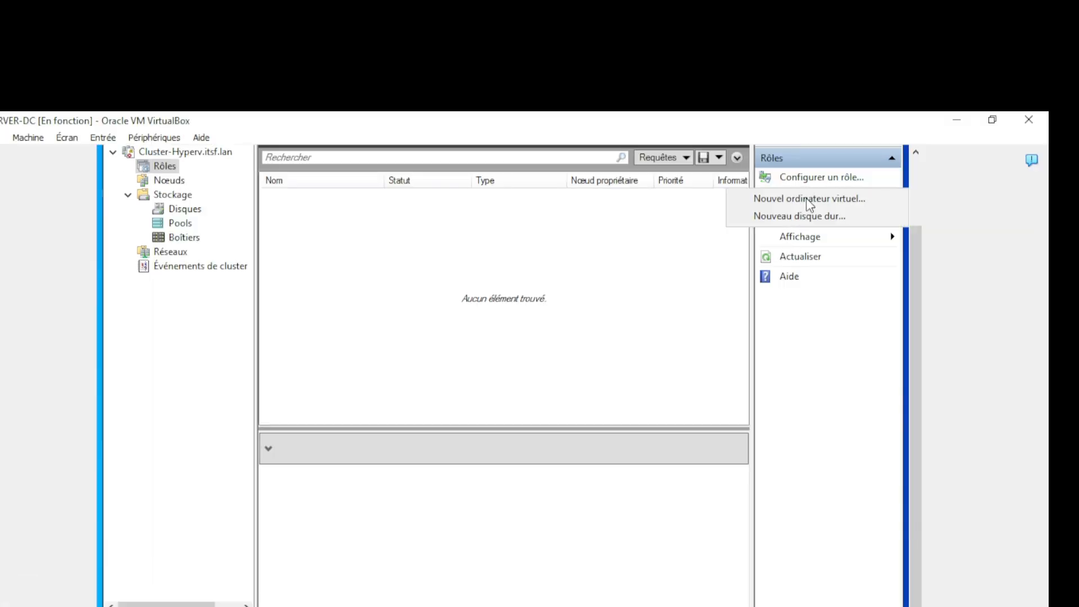
click(807, 199)
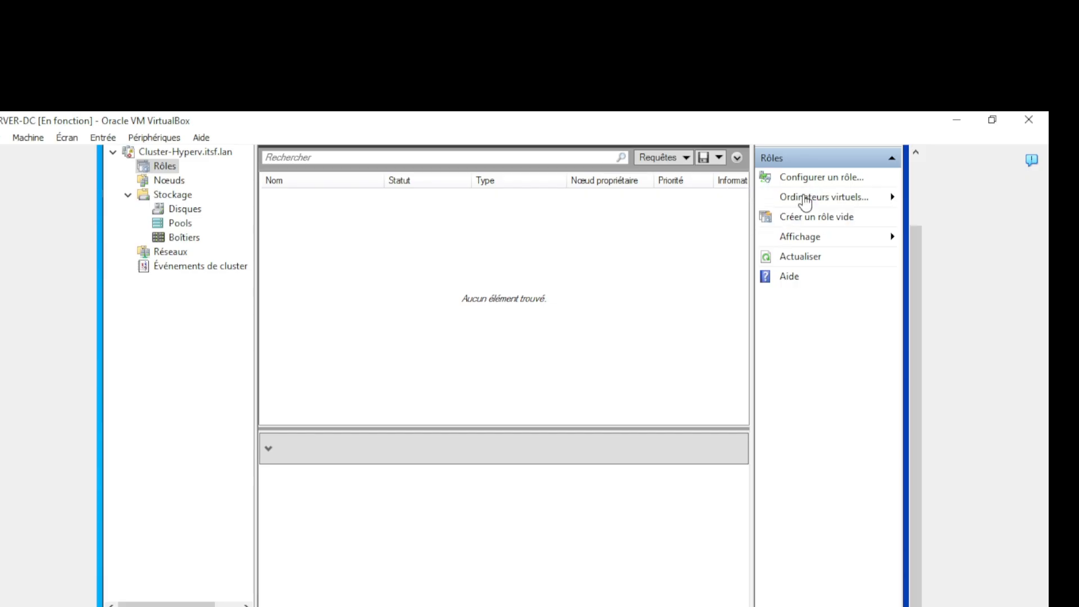
click(470, 303)
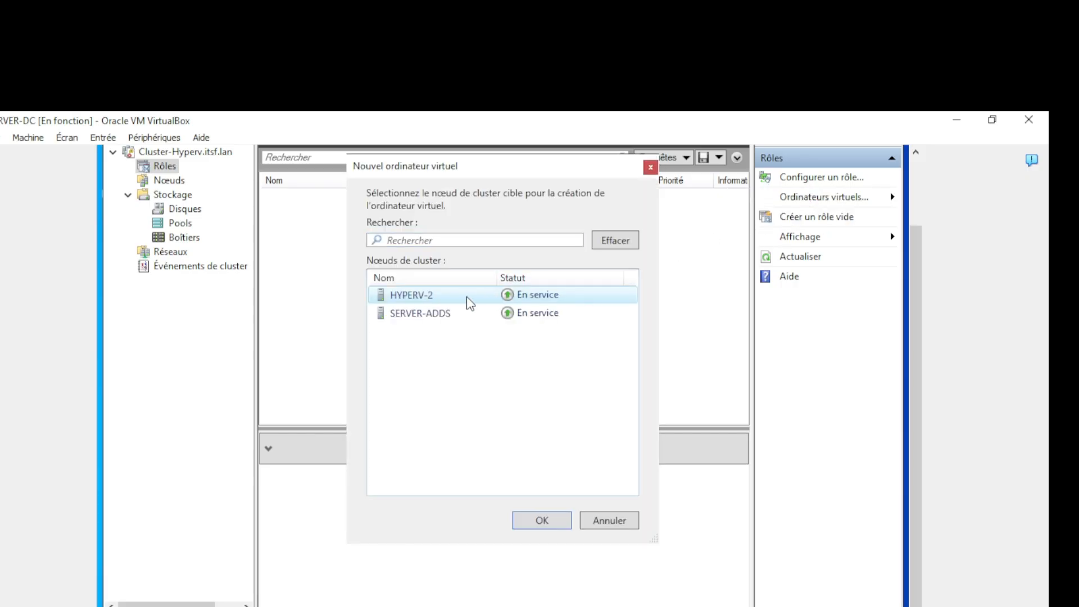
click(551, 522)
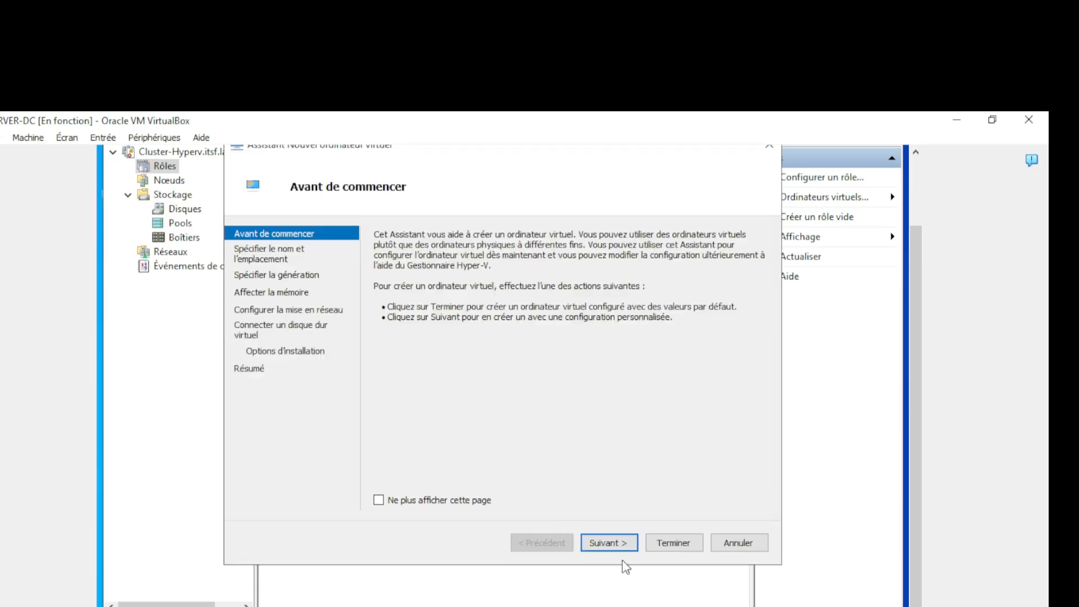
- Name the new virtual machine vm2 and enable storing it in a different location
click(615, 543)
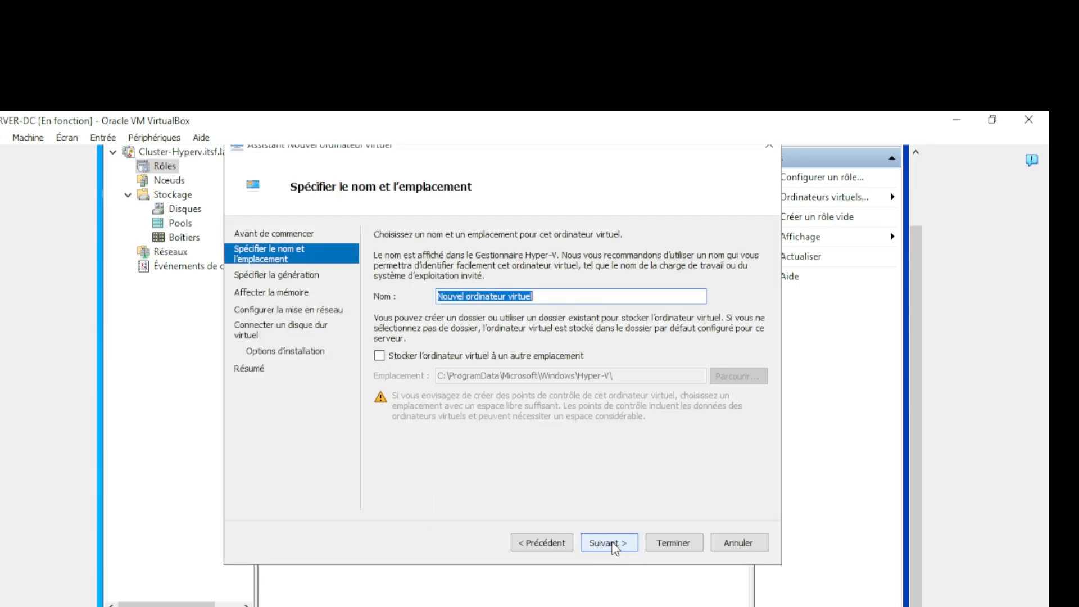
key(BackSpace)
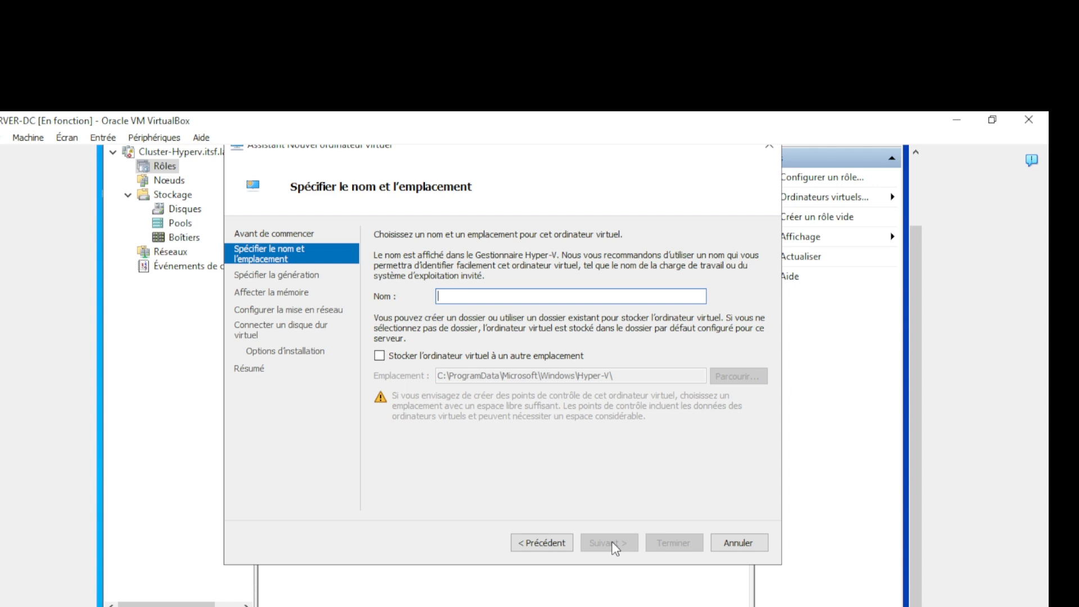
text(V)
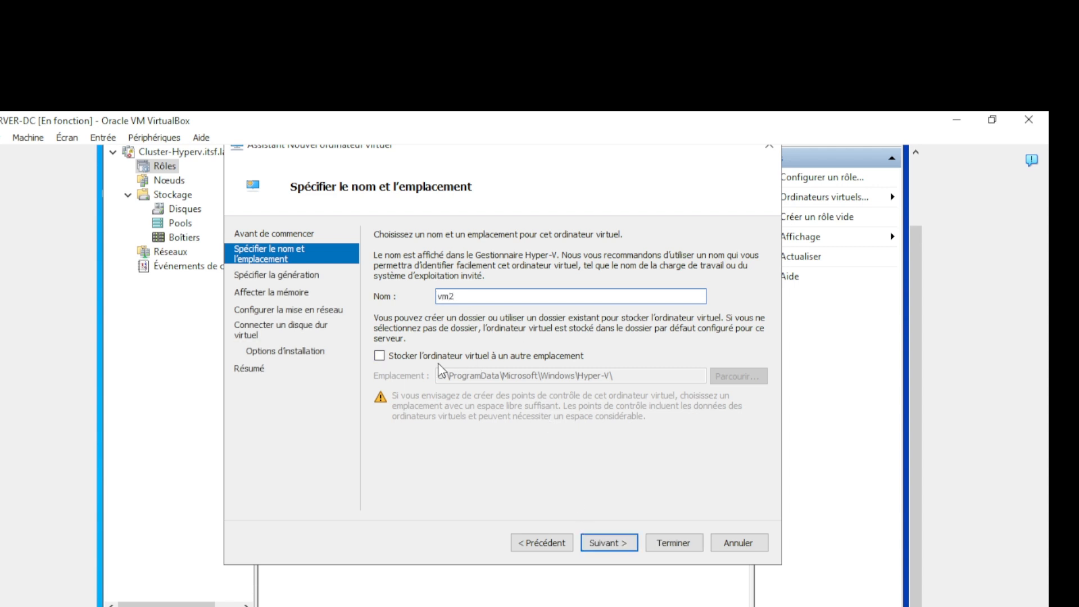
click(380, 356)
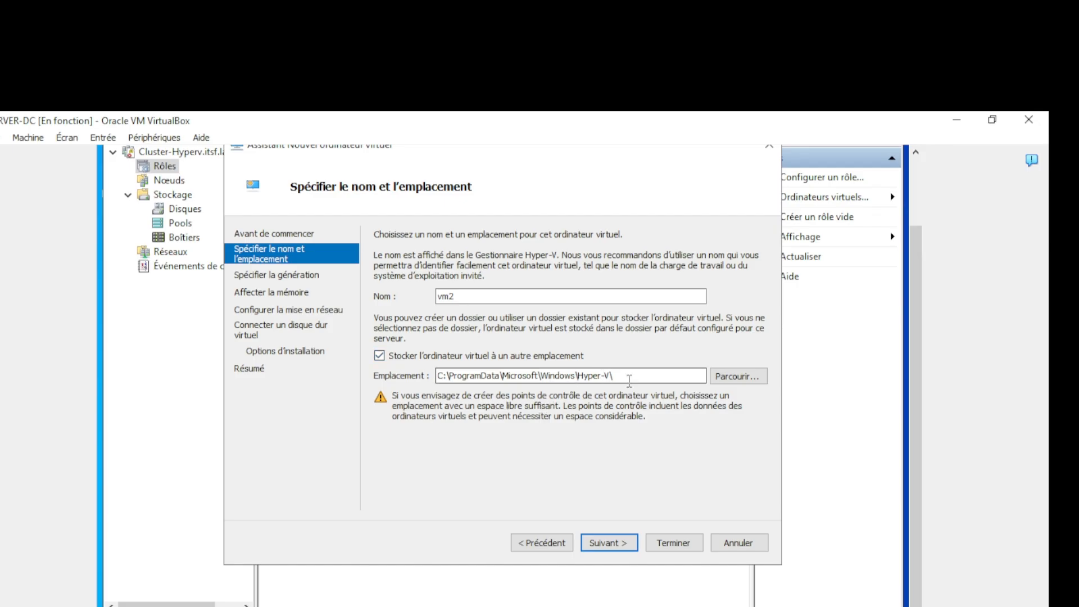
- Set vm2's storage location to the folder C:\ClusterStorage\volume1\ on hyperv-2.itsf.lan
click(725, 380)
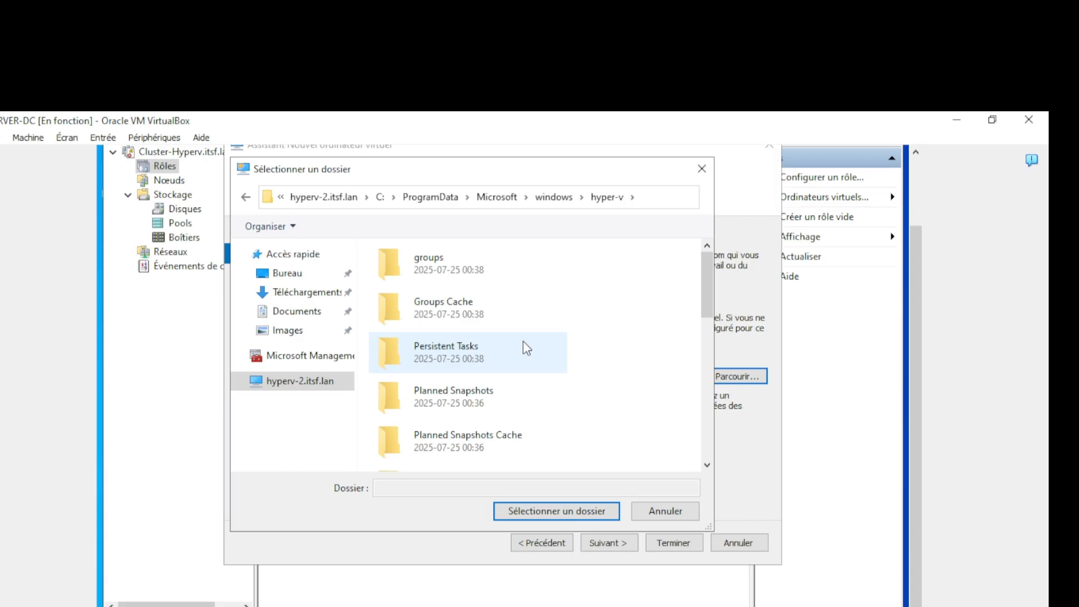
scroll(527, 349, down, 3)
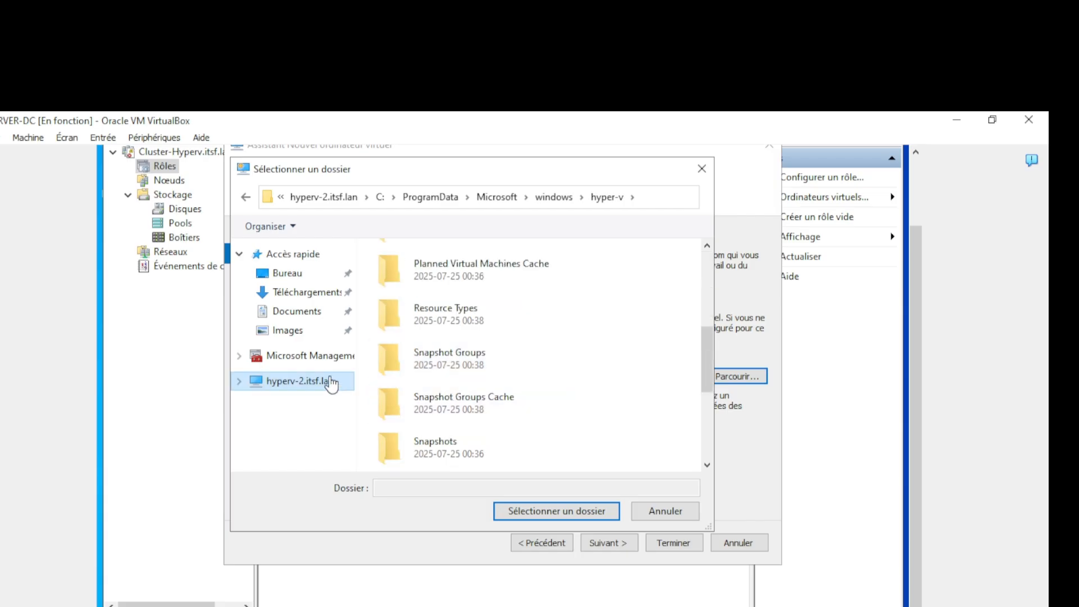
scroll(490, 334, up, 3)
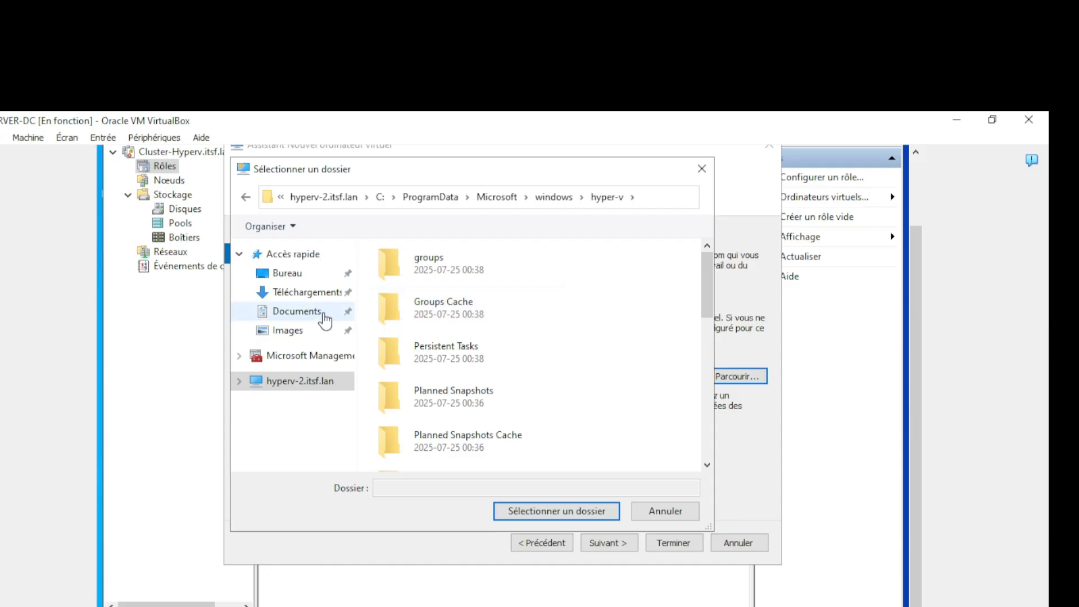
click(320, 392)
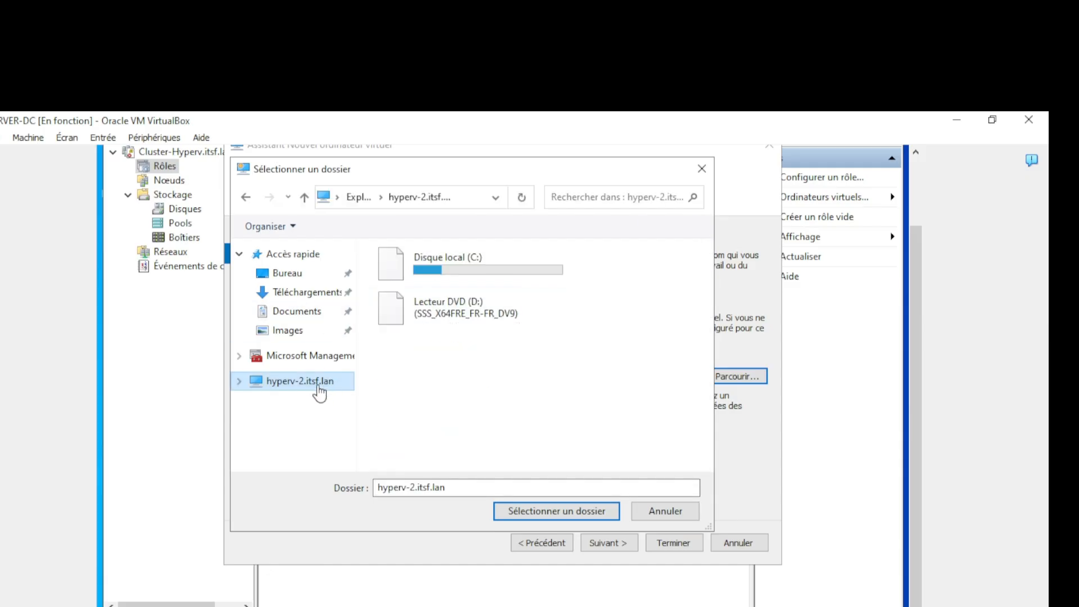
double_click(441, 276)
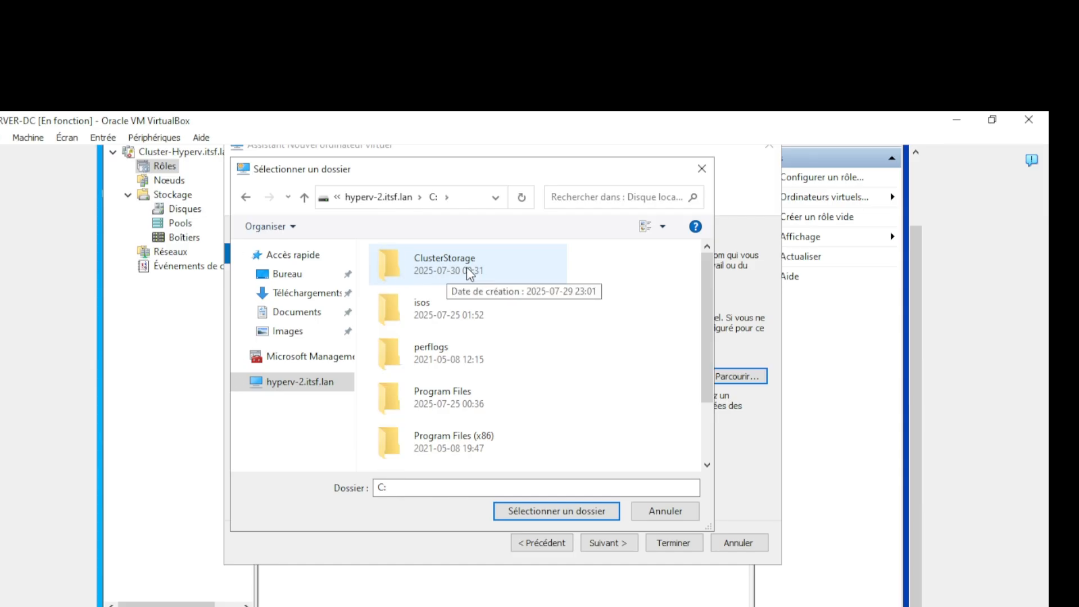
double_click(471, 275)
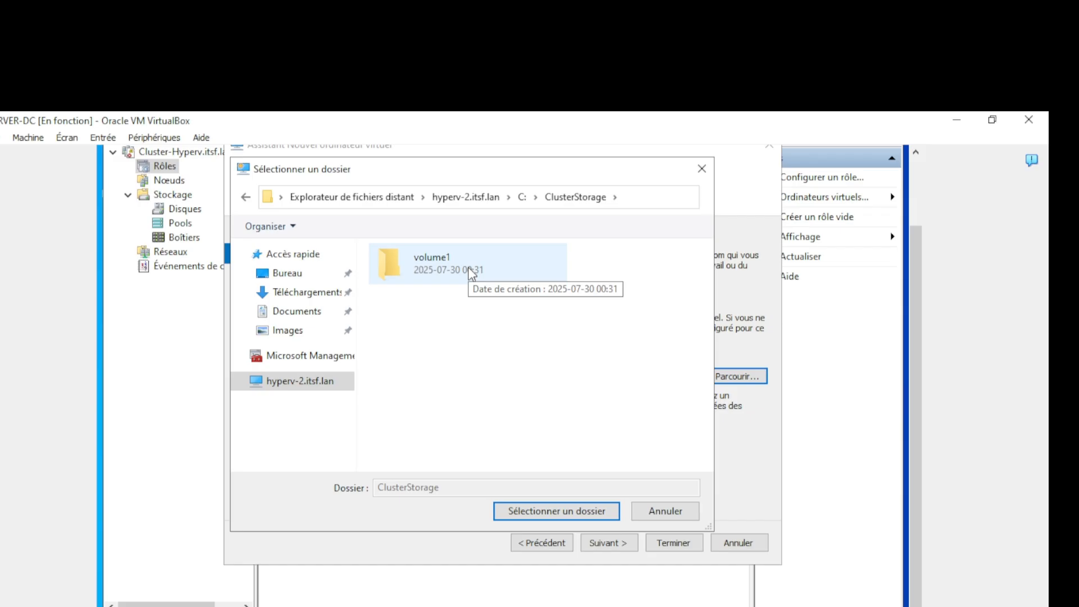
double_click(472, 273)
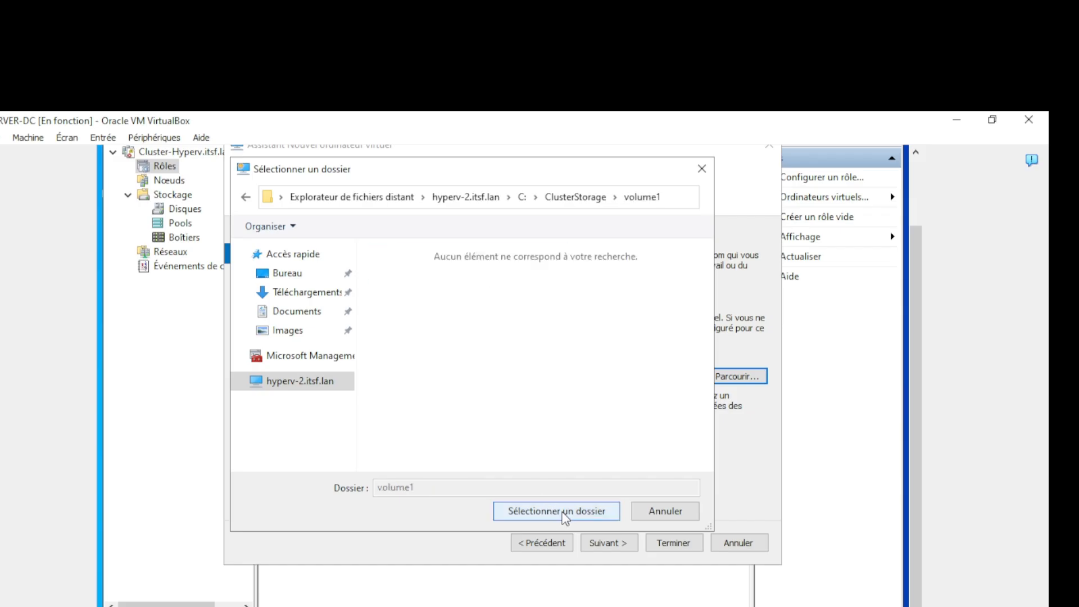
click(557, 511)
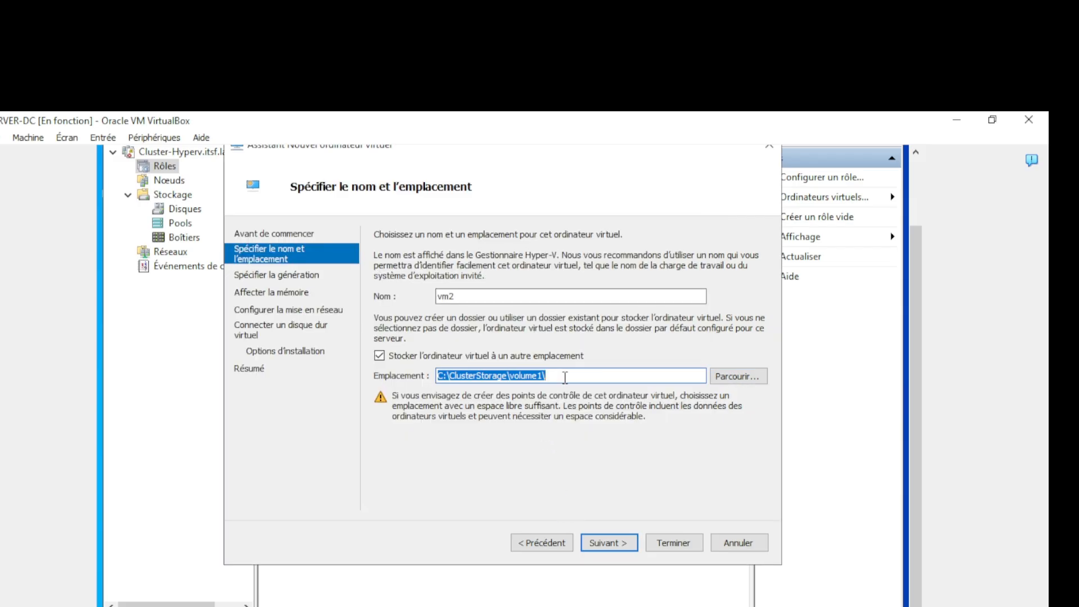
click(565, 377)
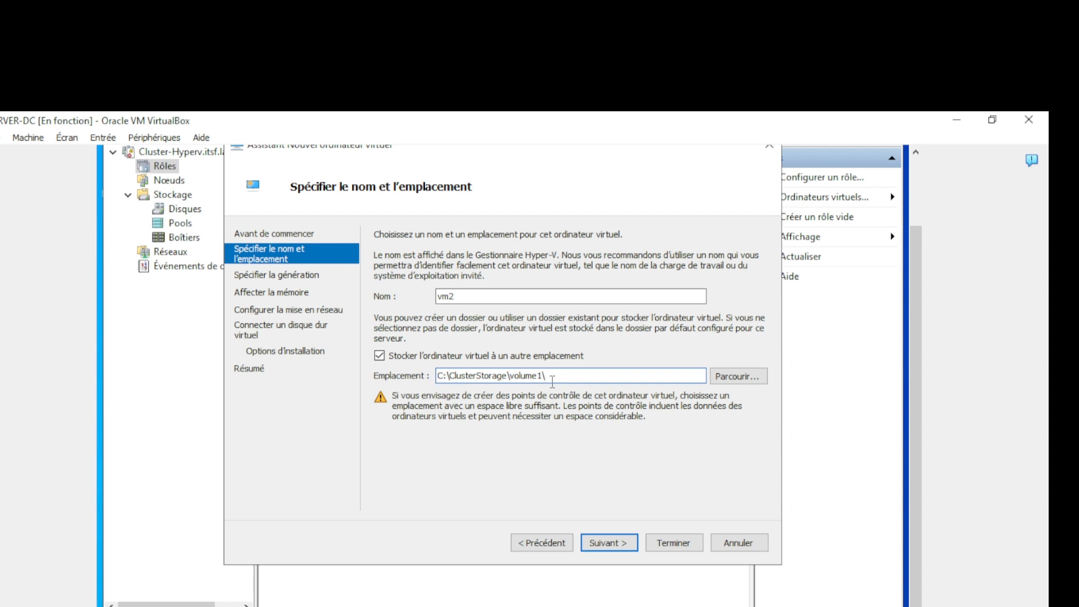
drag(552, 381, 446, 381)
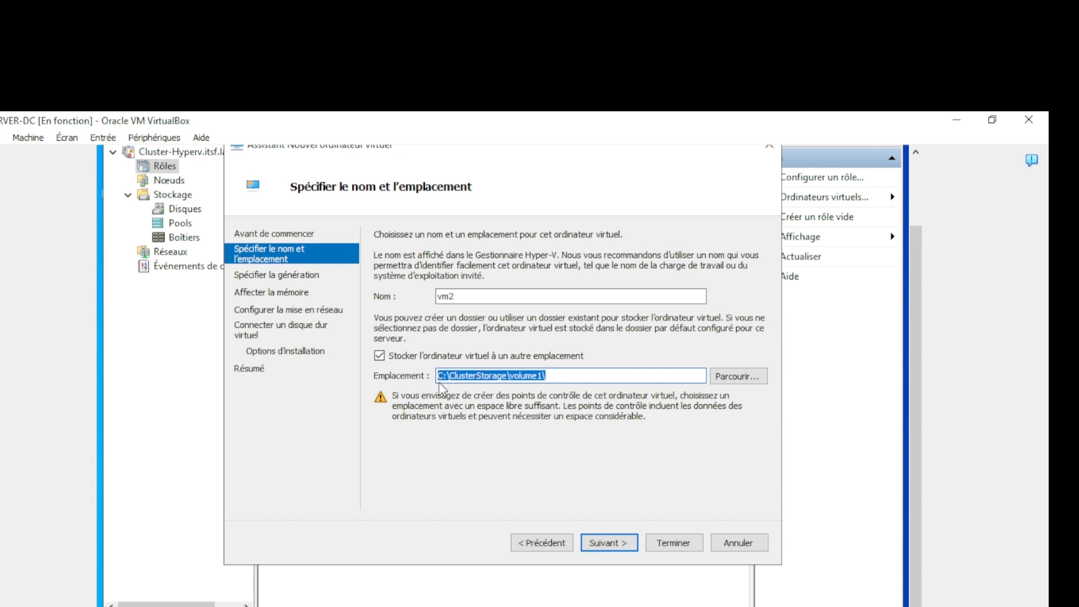
click(562, 376)
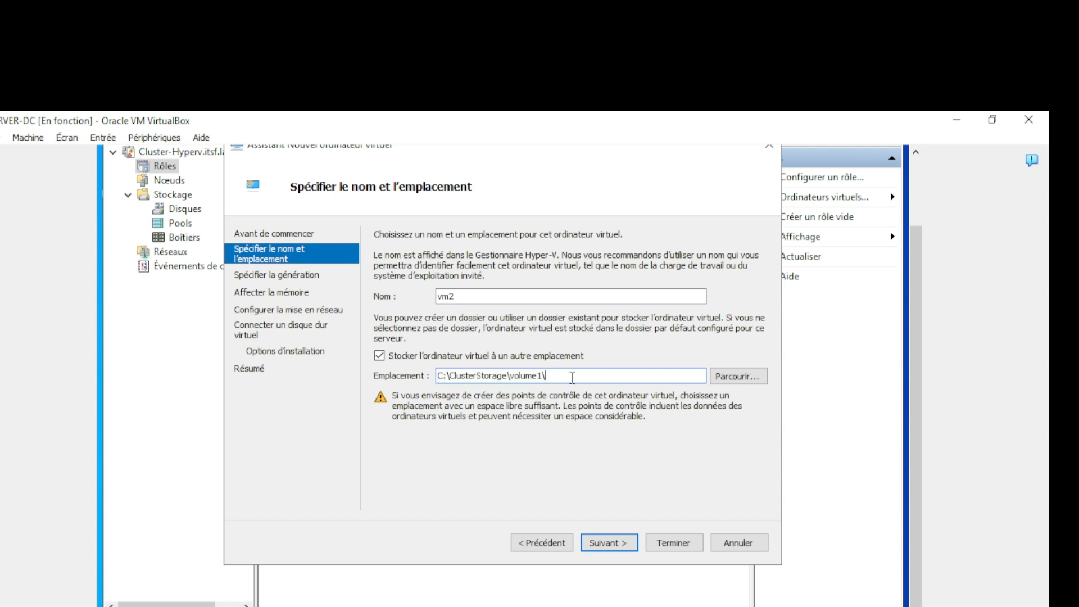
- Accept the default generation and 1024 MB startup memory for vm2, and connect its network adapter to vSwitchLan
click(623, 542)
click(622, 542)
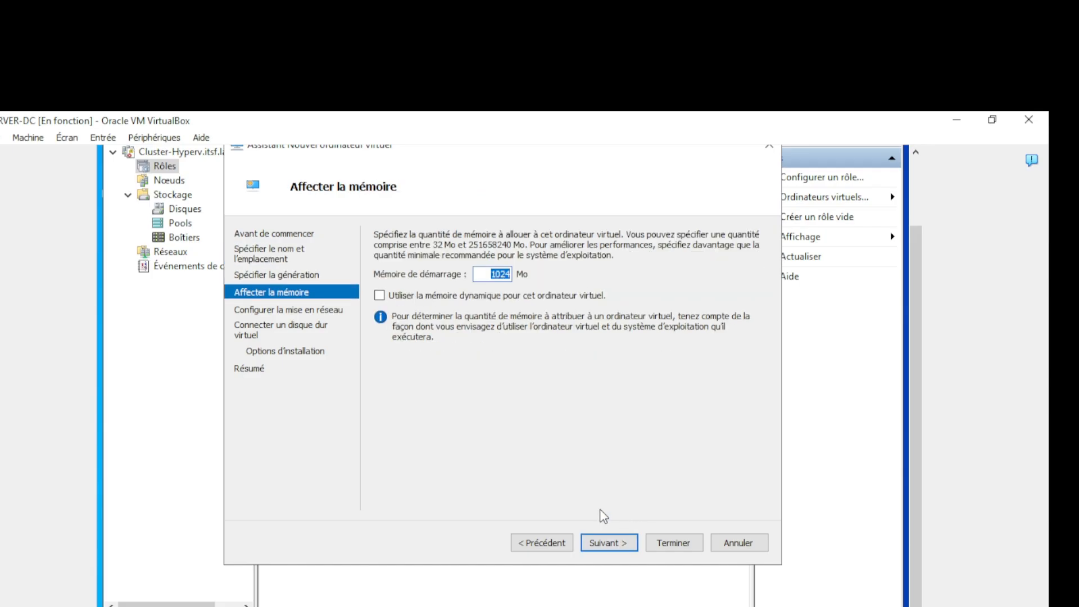
click(608, 546)
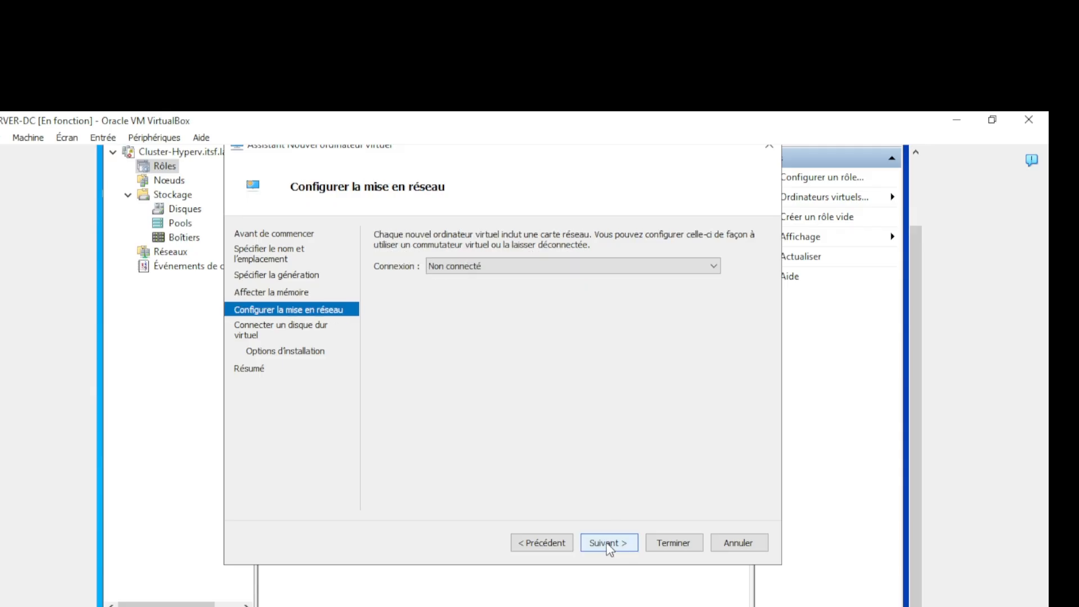
click(712, 267)
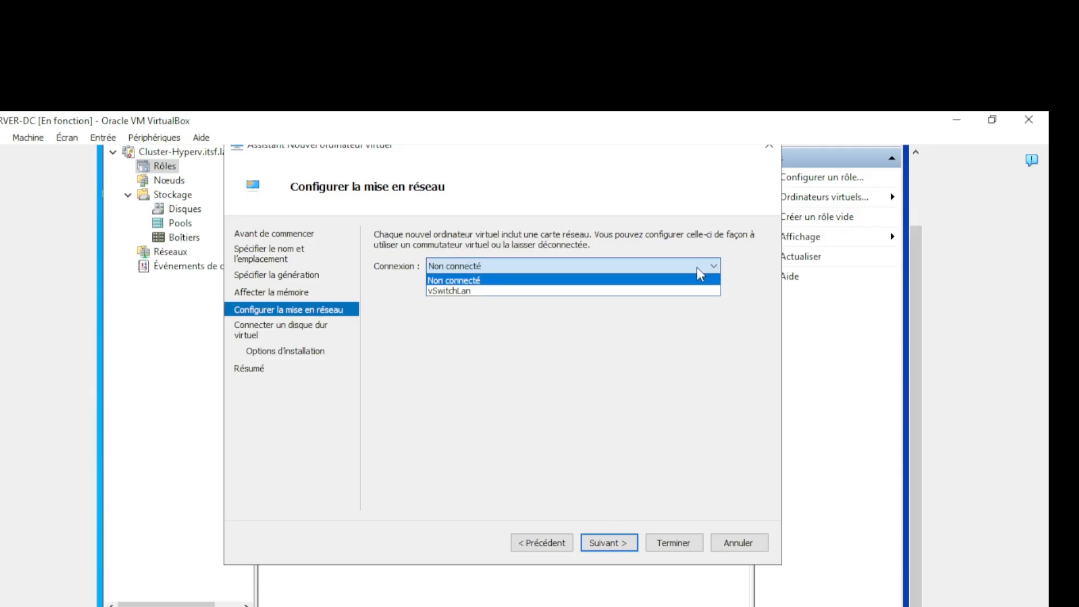
click(518, 291)
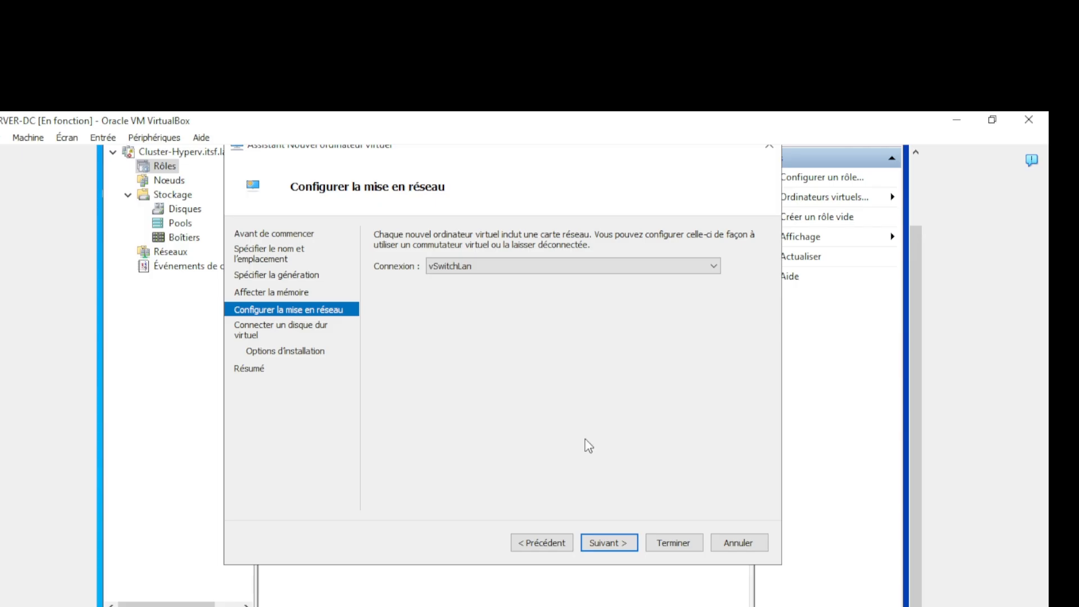
click(610, 543)
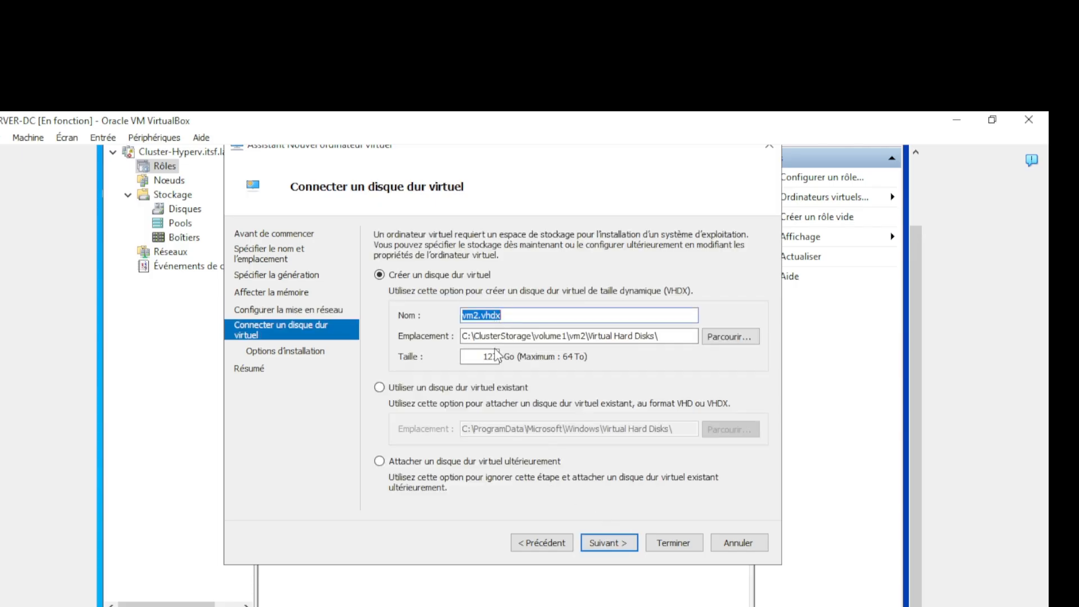
- Set the size of the new virtual hard disk vm2.vhdx to 1 GB
click(495, 360)
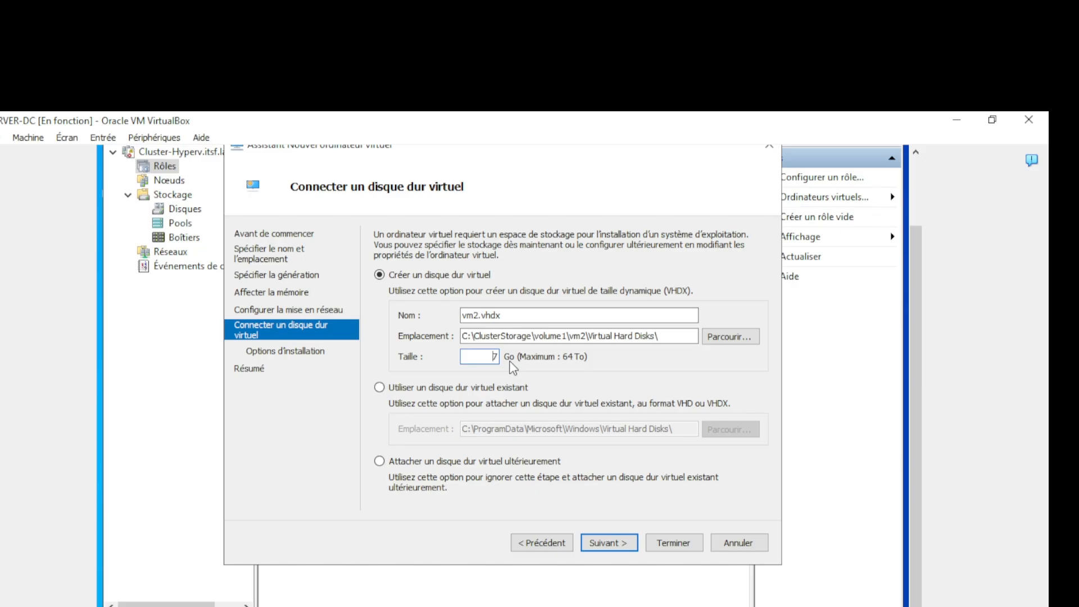
key(BackSpace)
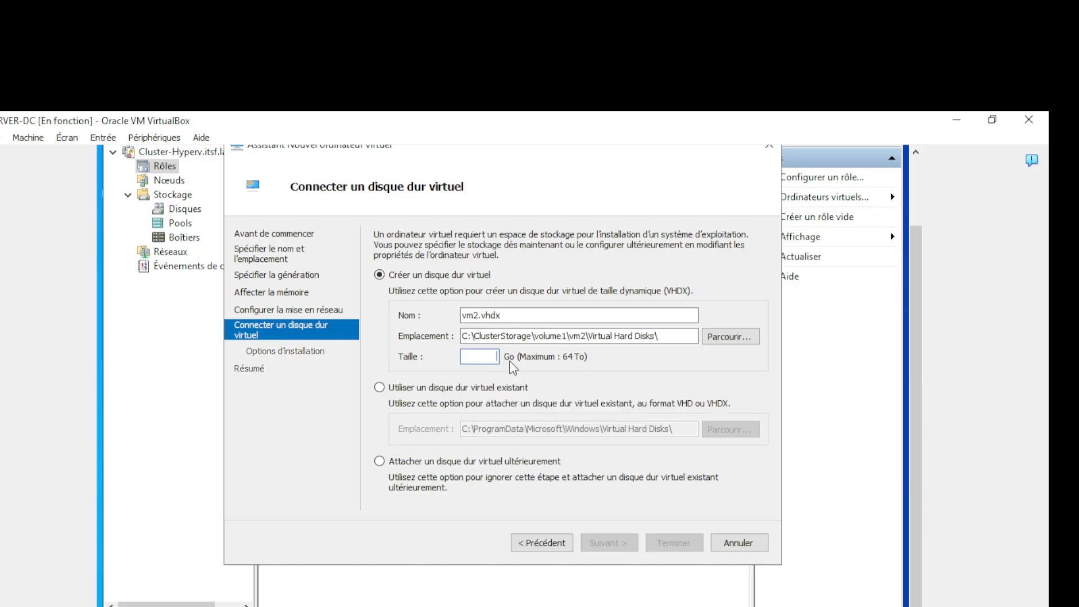
text(1)
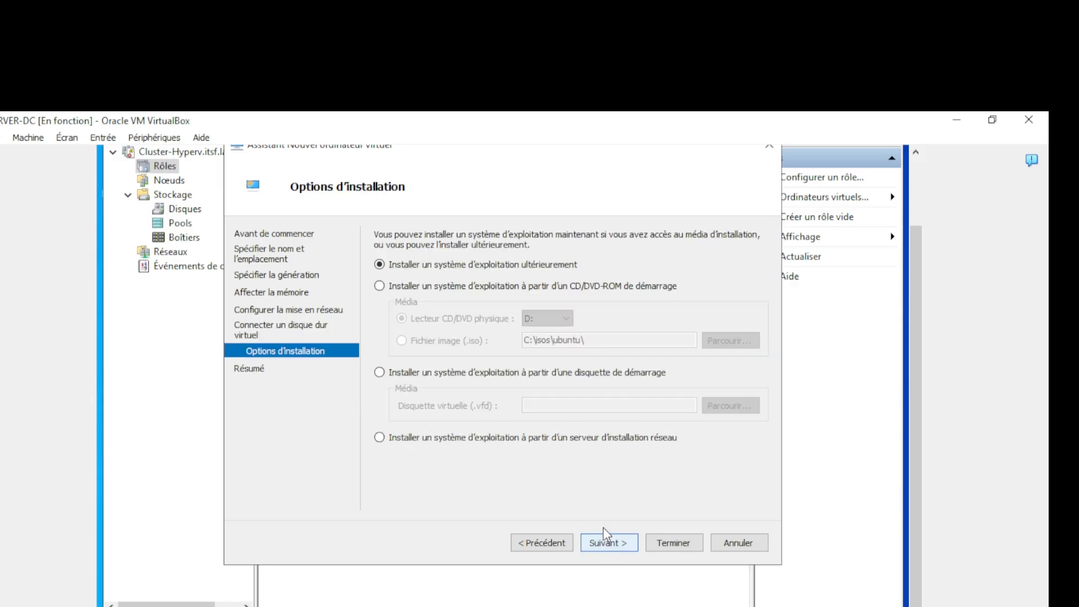
- Choose to install the operating system from the image file ubuntu-24.04.2-desktop-amd64.iso in C:\isos\ubuntu
click(379, 286)
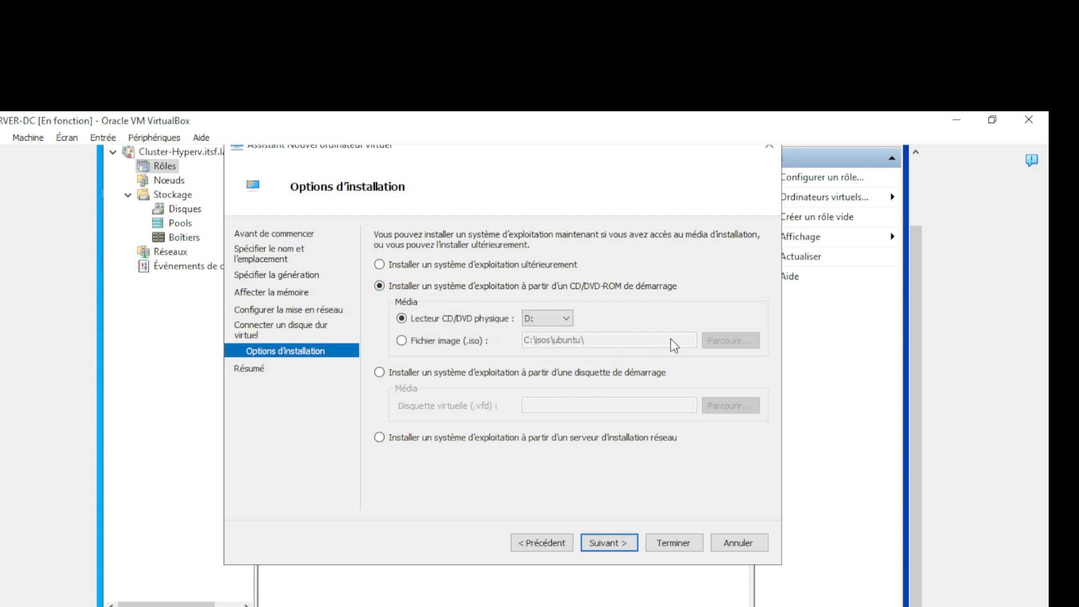
click(404, 341)
click(730, 341)
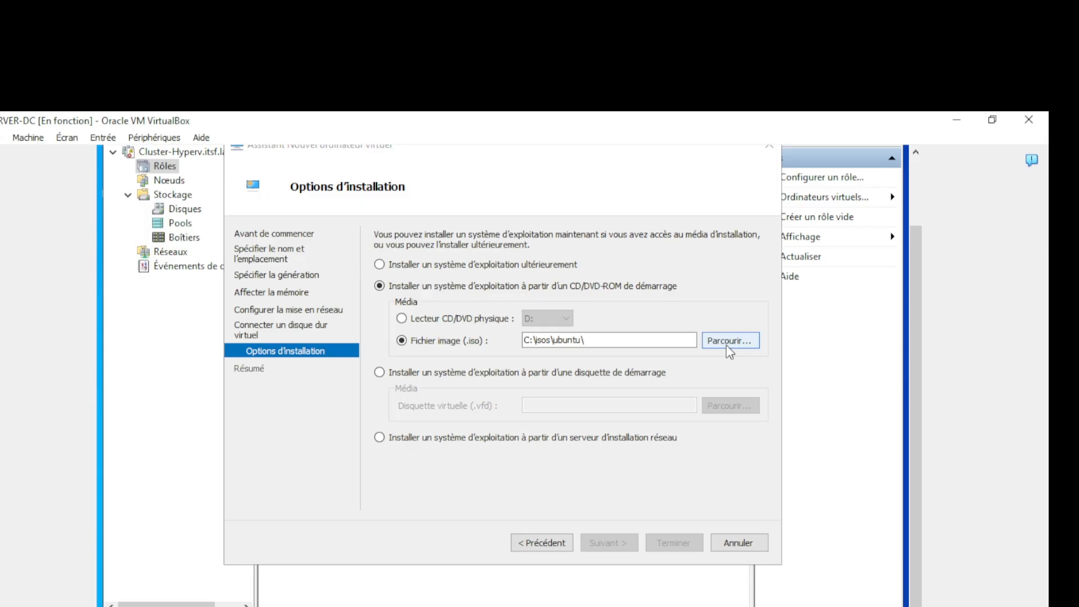
click(478, 278)
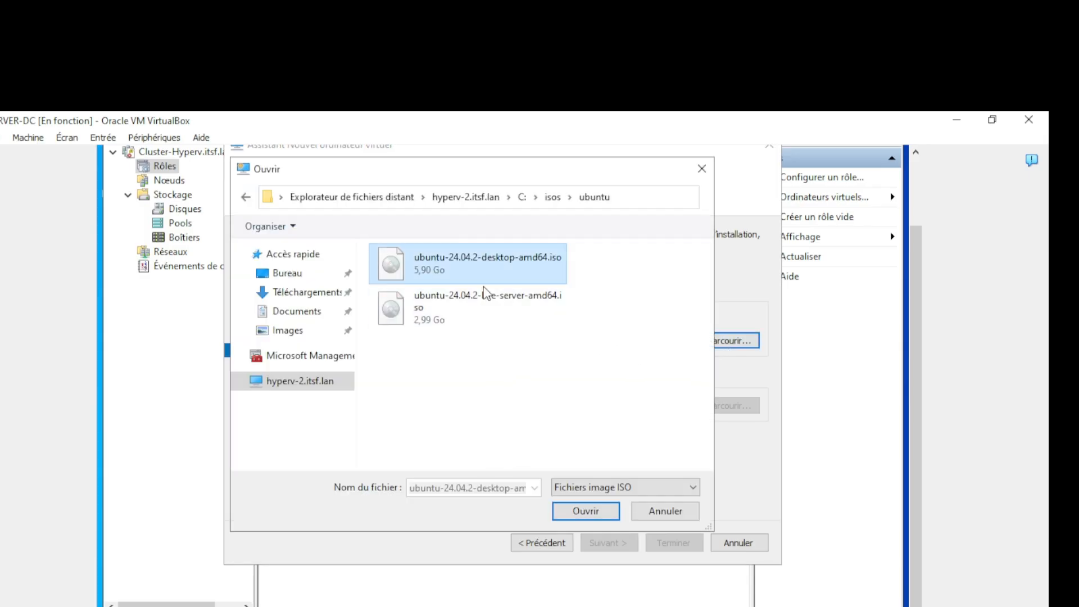
click(585, 511)
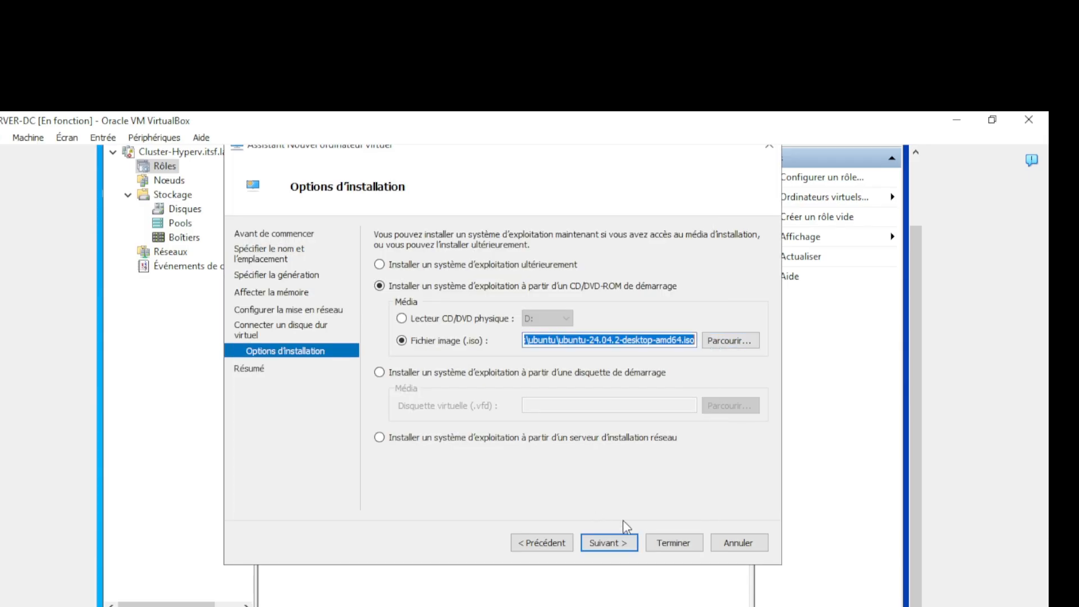
- Finish creating vm2 as a highly available cluster role and close the high availability summary
click(609, 543)
click(684, 544)
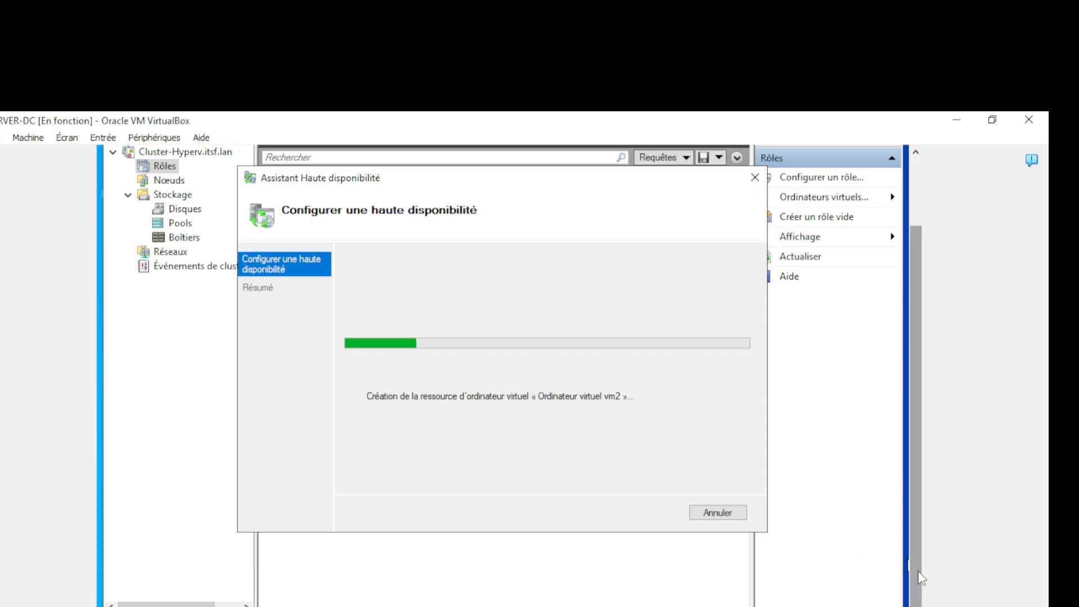
scroll(918, 577, up, 2)
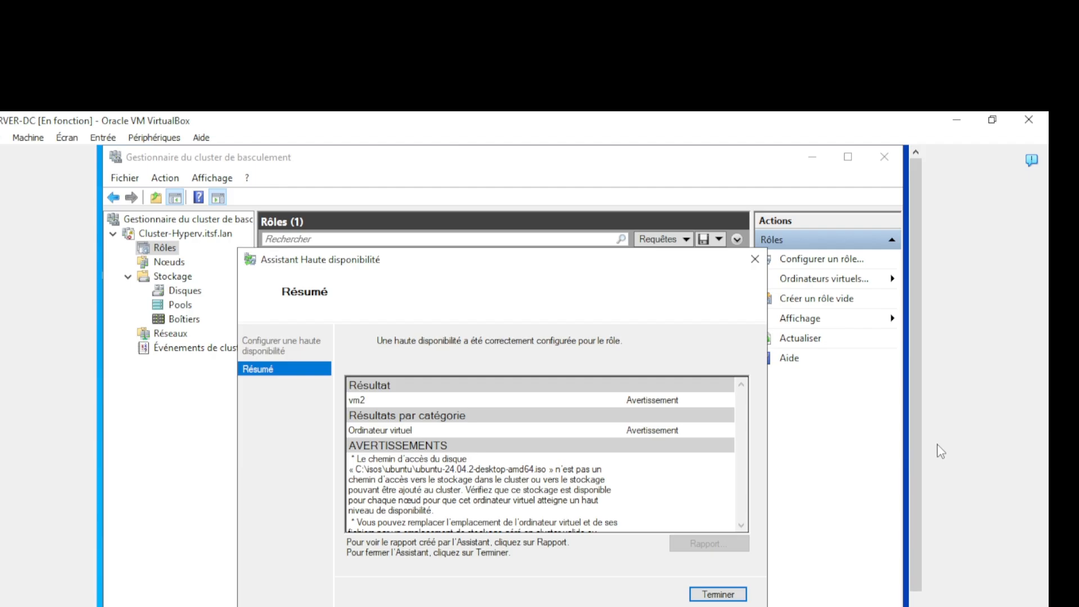
click(708, 594)
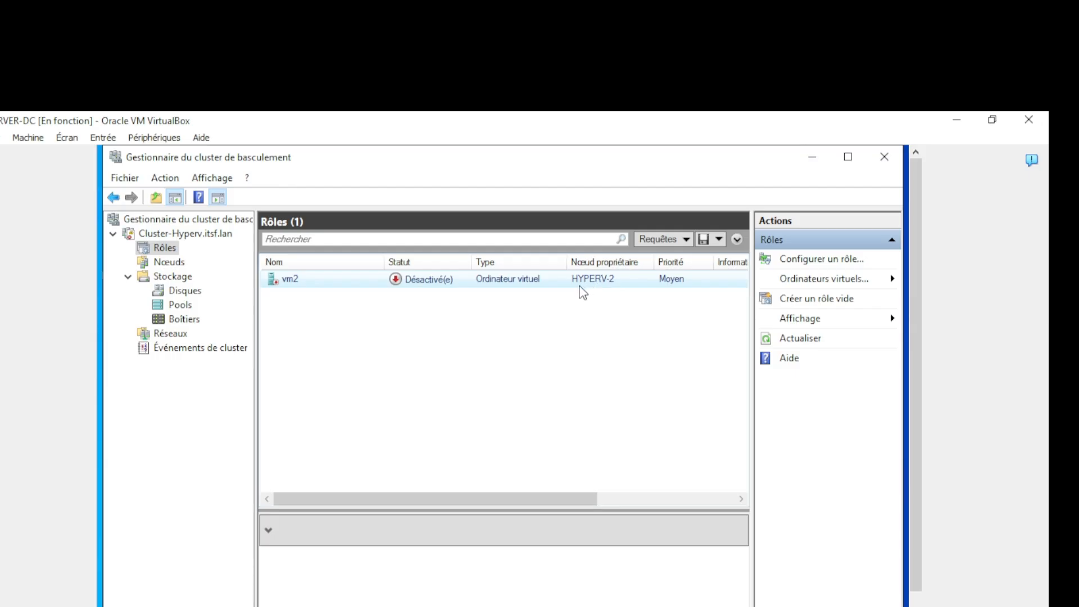
- Connect to the vm2 role, try to start the virtual machine, and close its connection window
click(335, 284)
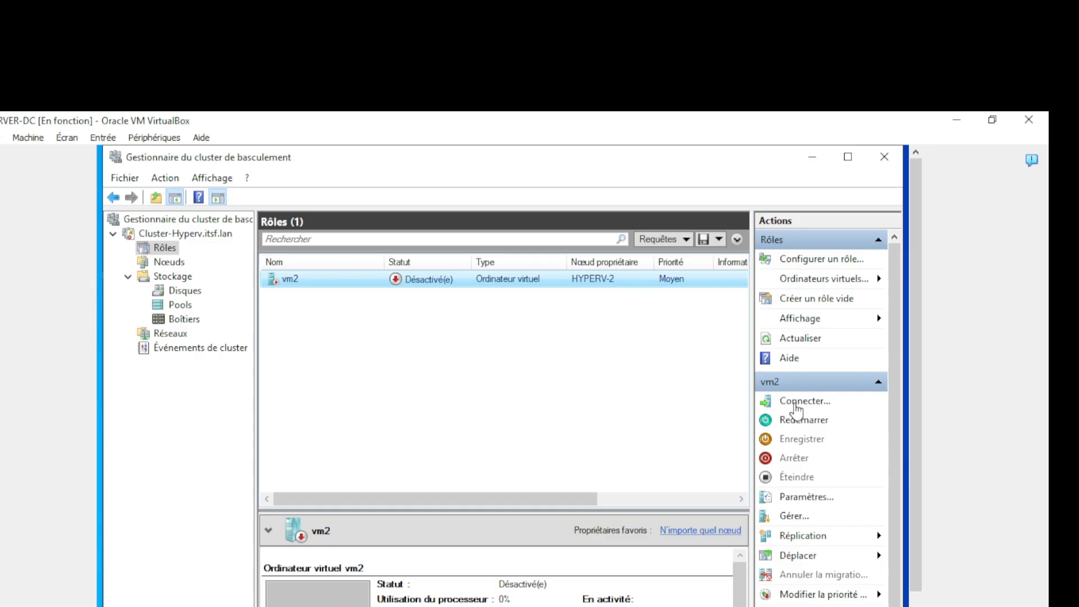
right_click(340, 284)
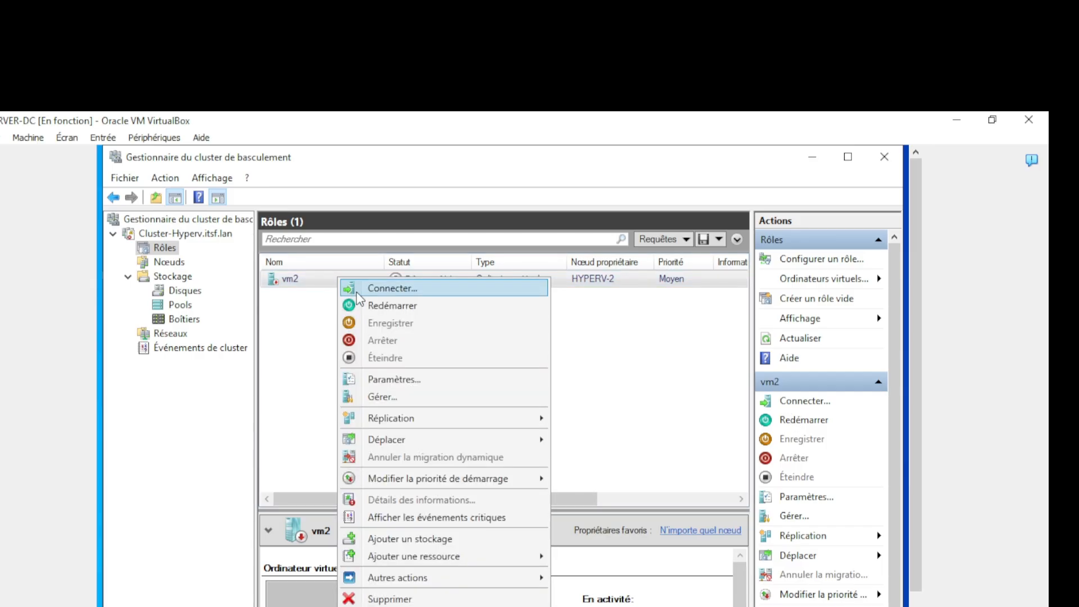
click(358, 292)
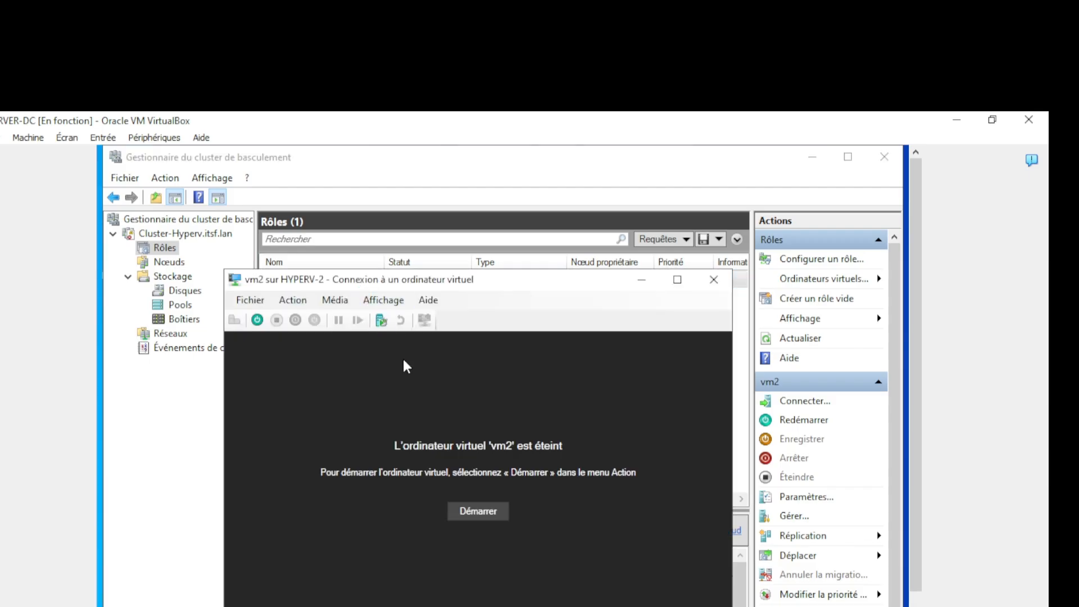
click(471, 510)
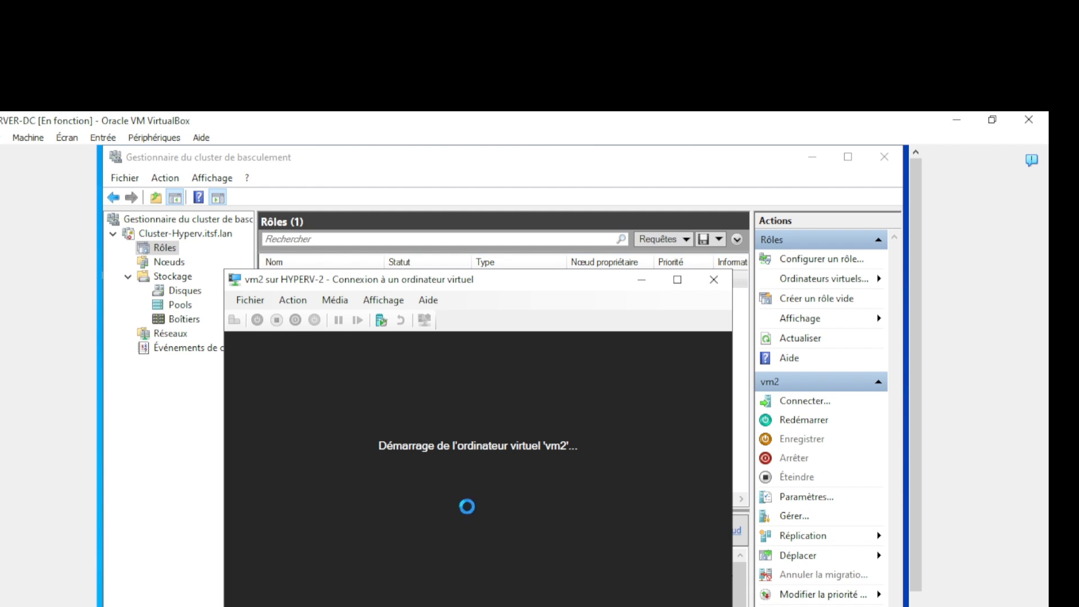
click(626, 371)
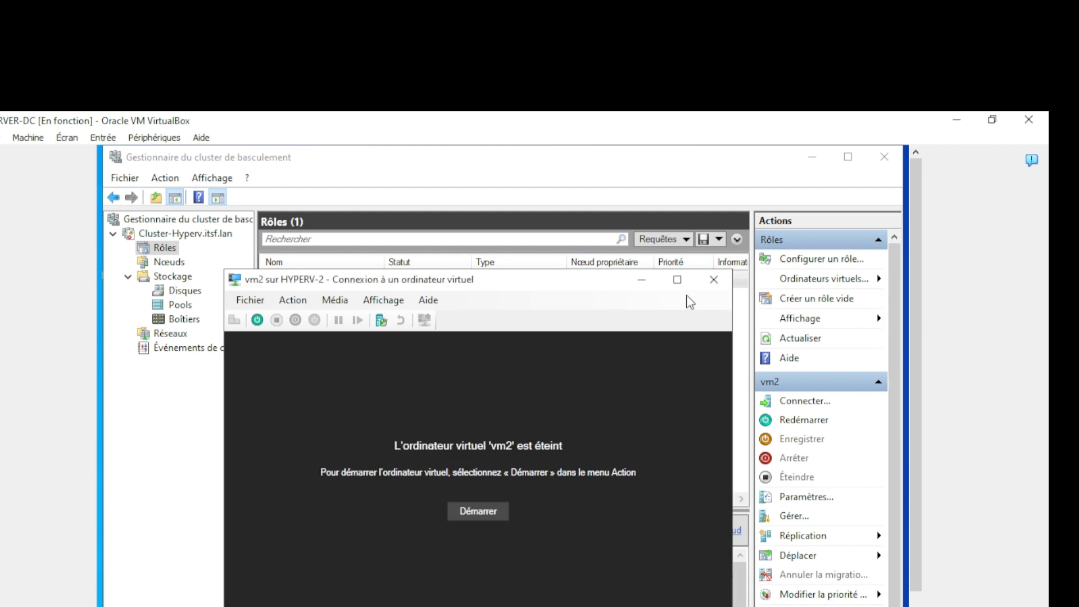
click(712, 280)
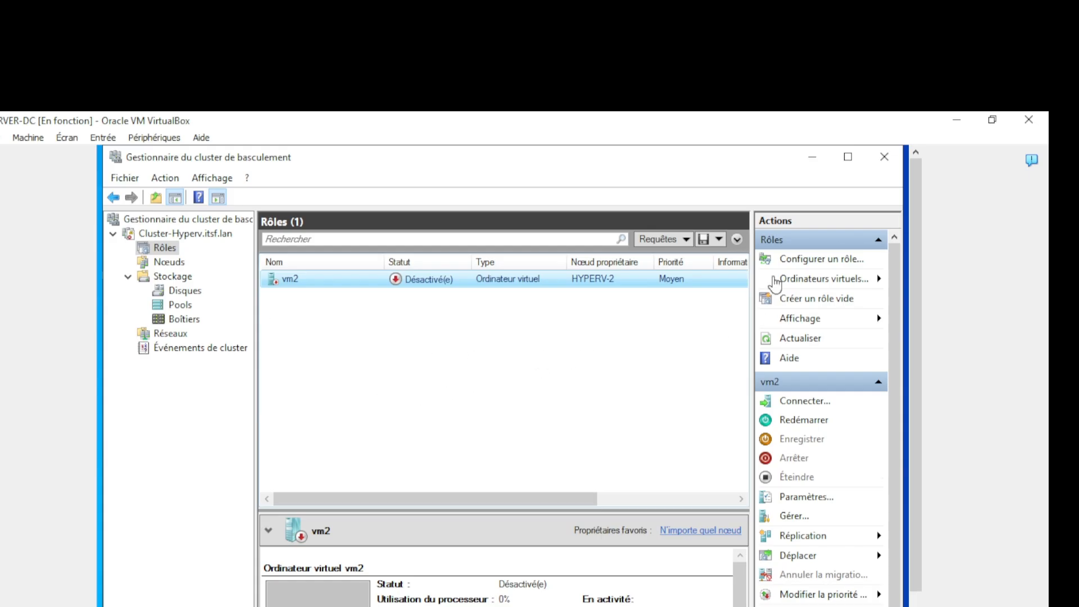
- Switch to Hyper-V Manager and check the details of vm2 and vm1 on HYPERV-2
click(812, 157)
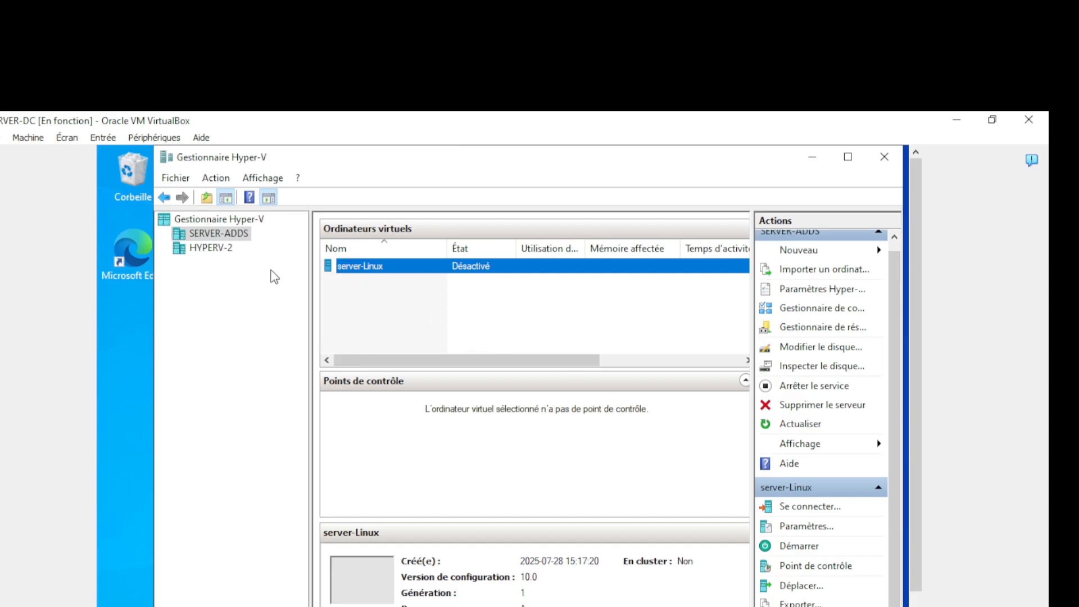
click(211, 248)
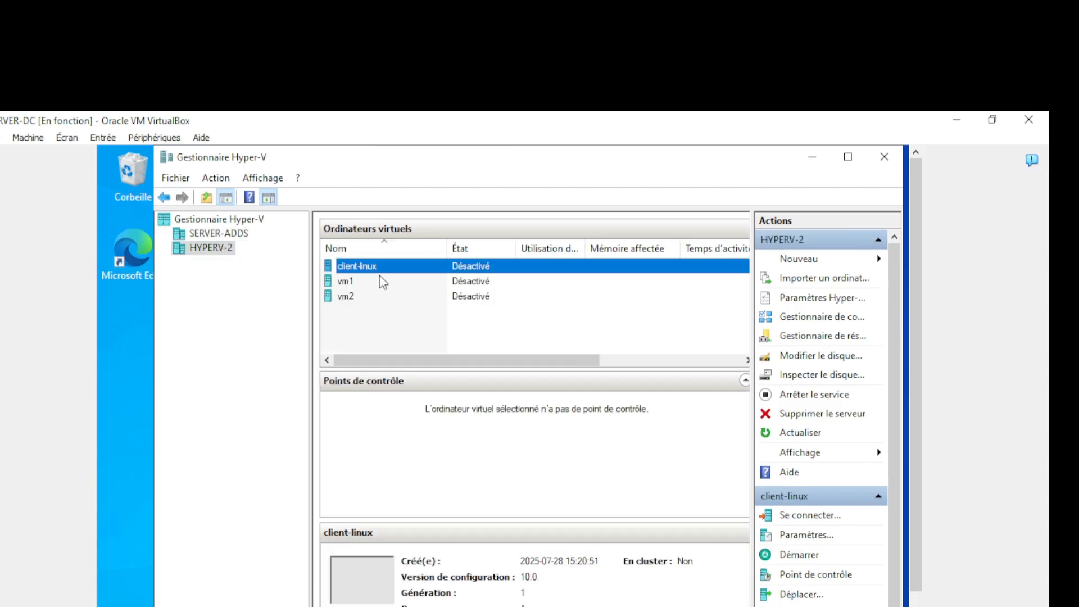
click(346, 295)
click(344, 281)
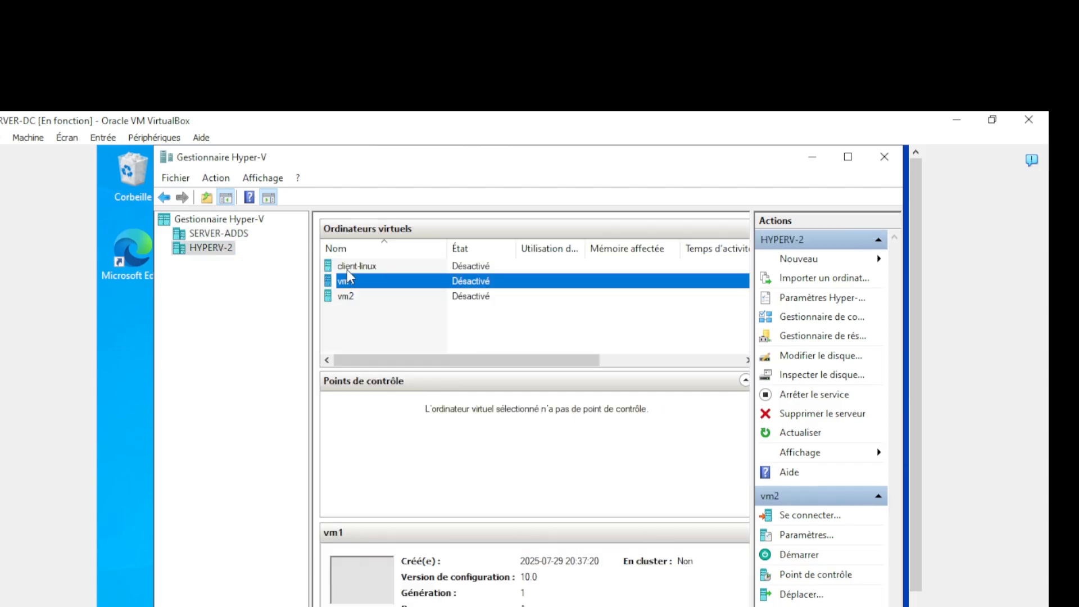
- Open the settings of client-linux on HYPERV-2 and review its hardware and management configuration
click(349, 268)
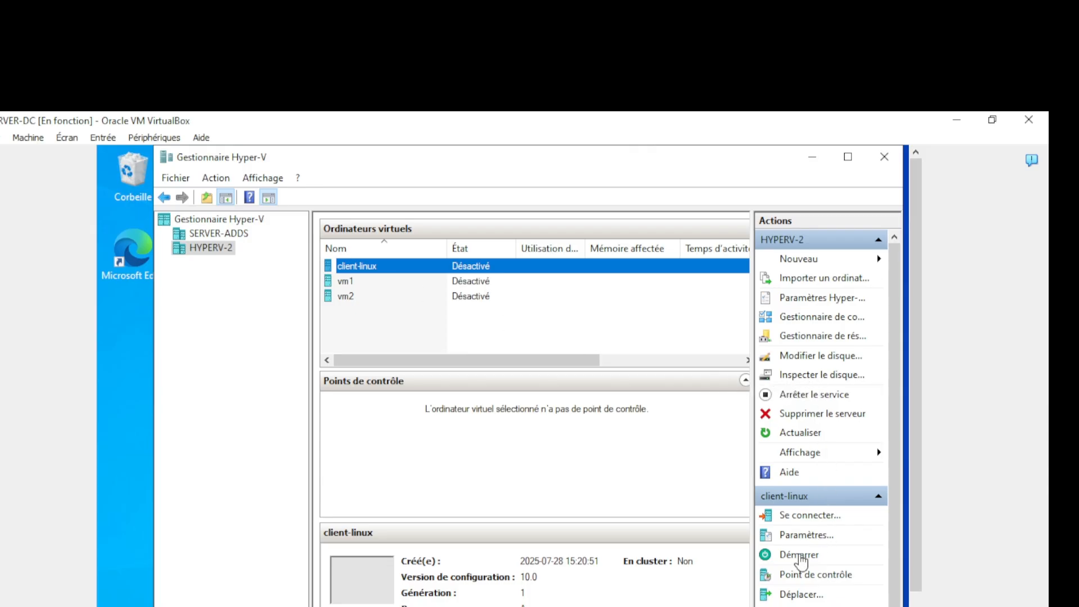
scroll(801, 561, down, 1)
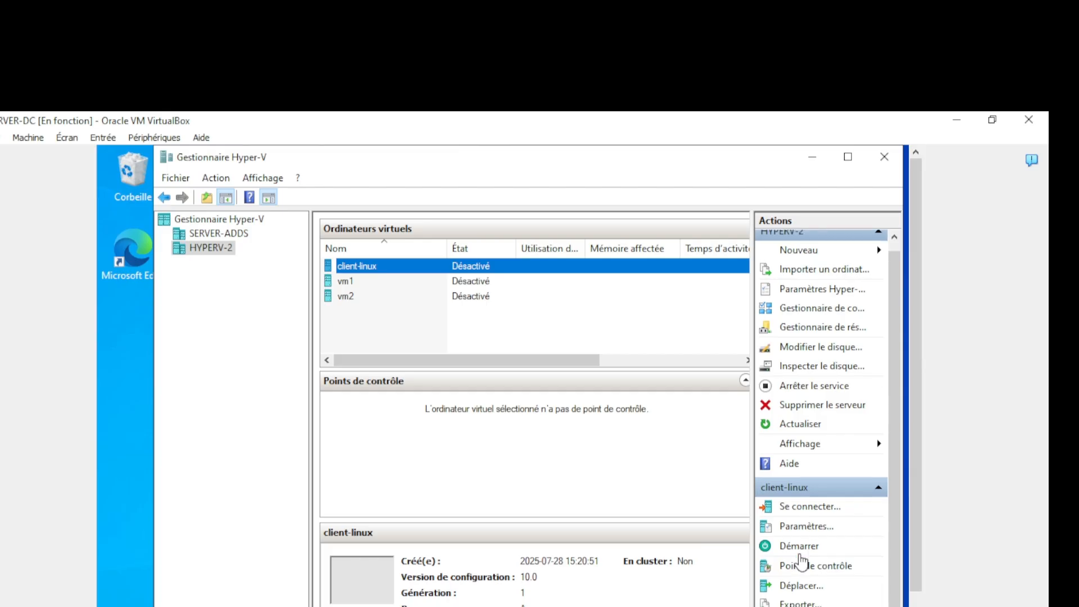
click(804, 524)
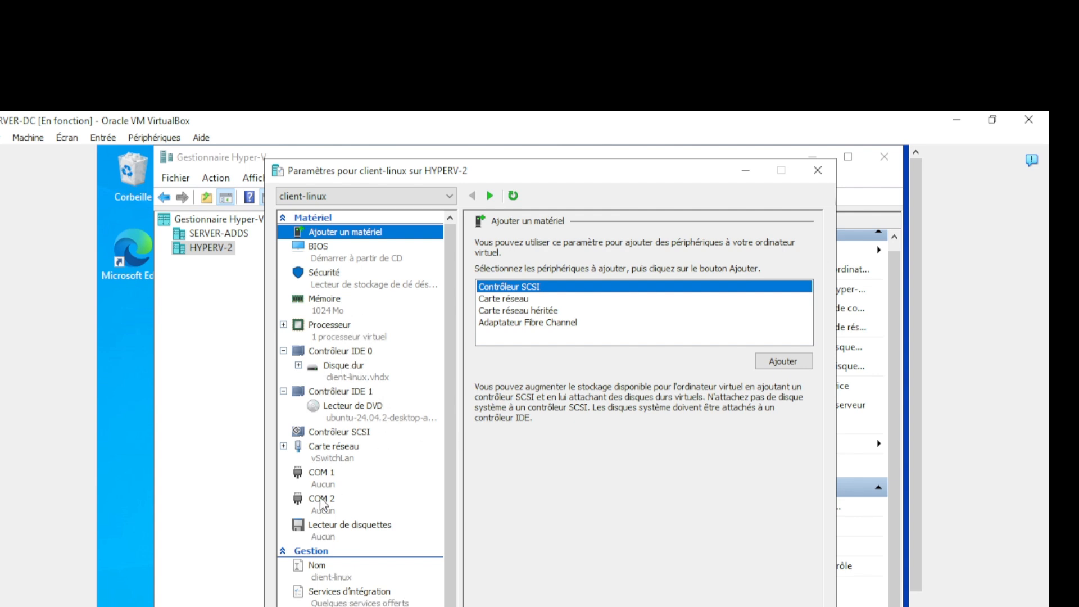
scroll(352, 598, down, 1)
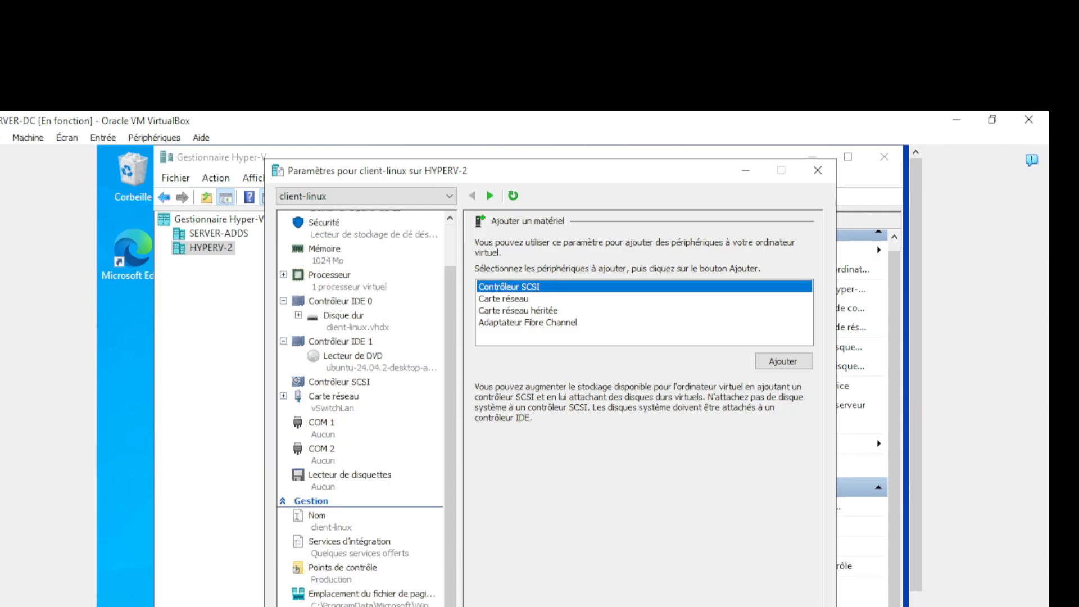
scroll(360, 405, up, 1)
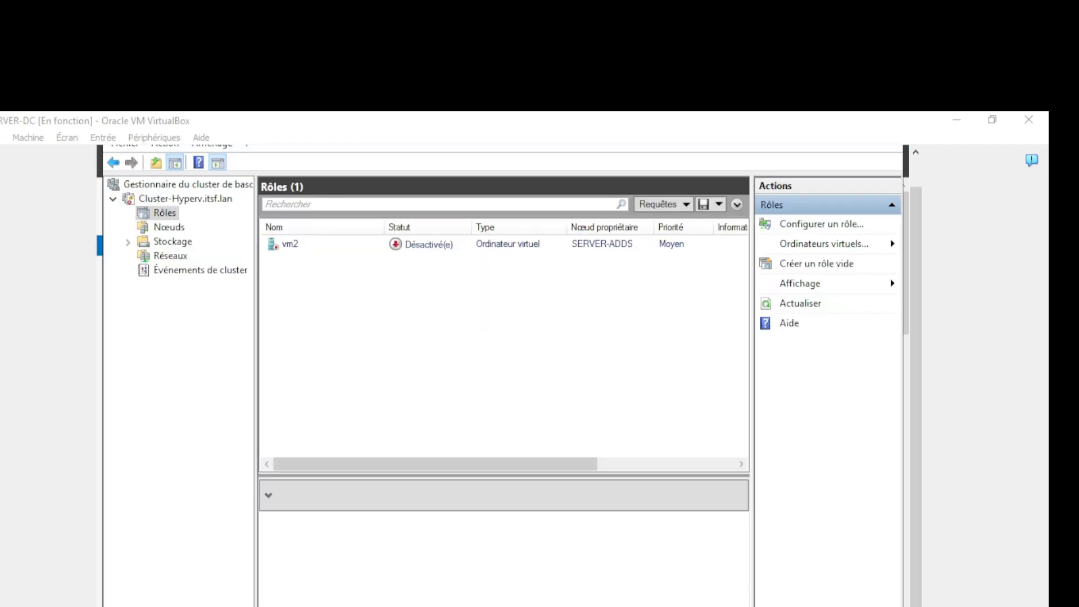
click(267, 204)
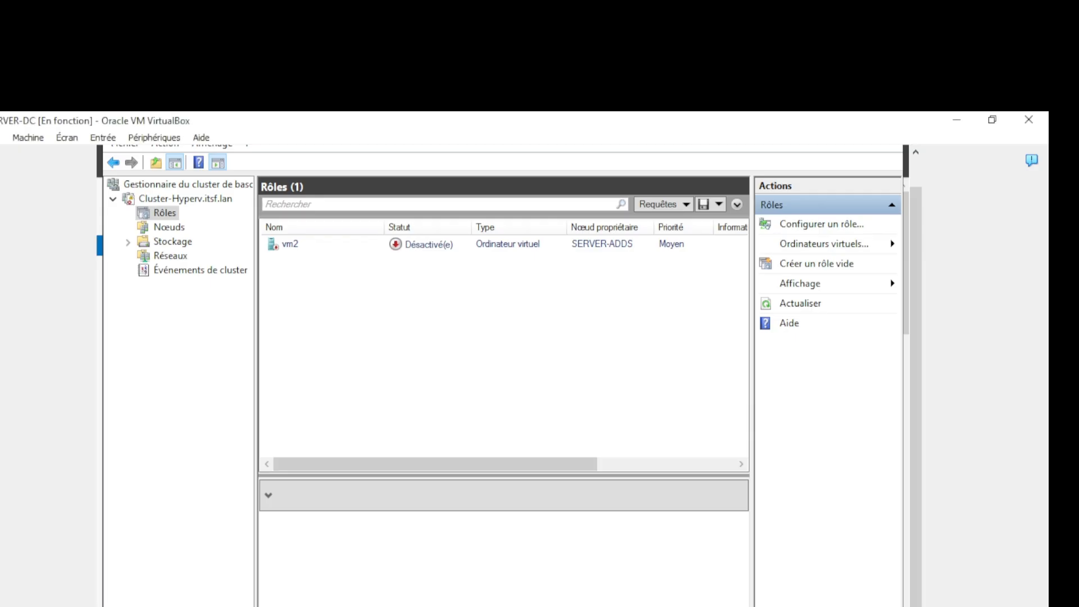
key(alt+tab)
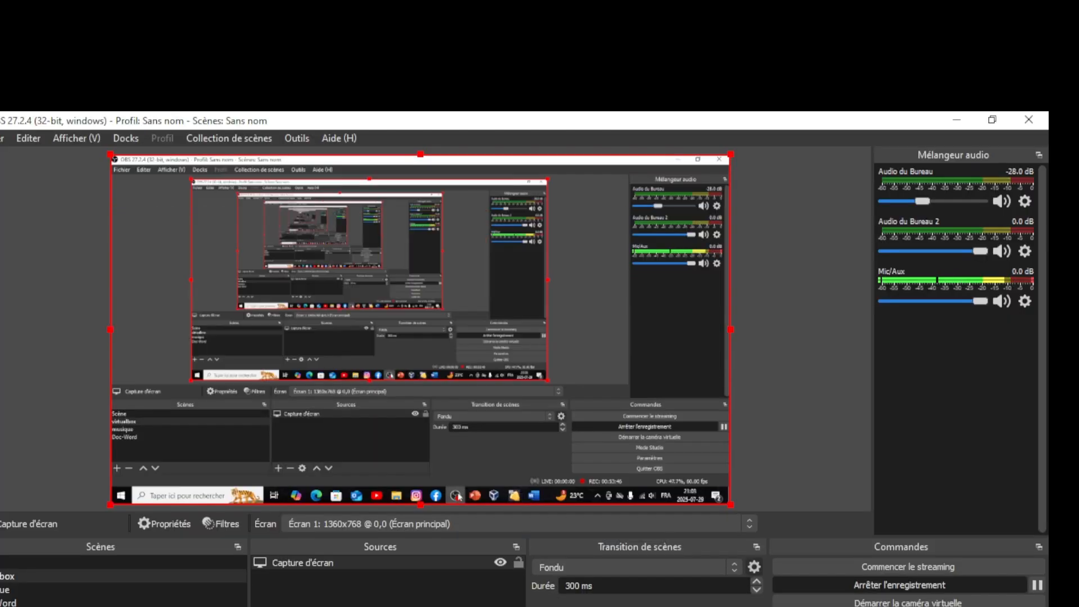
key(alt+tab)
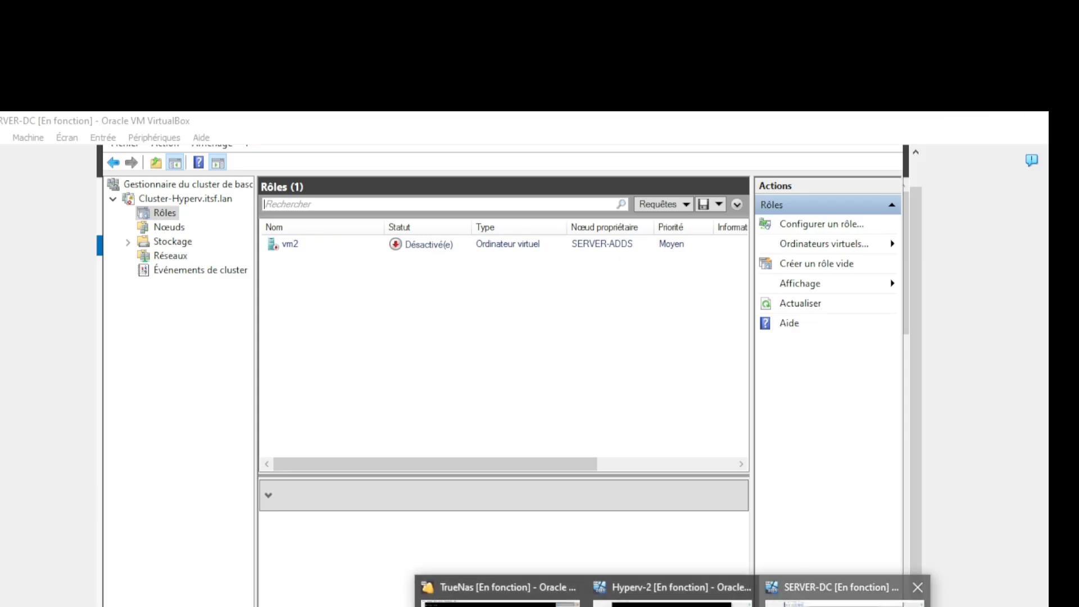
click(843, 585)
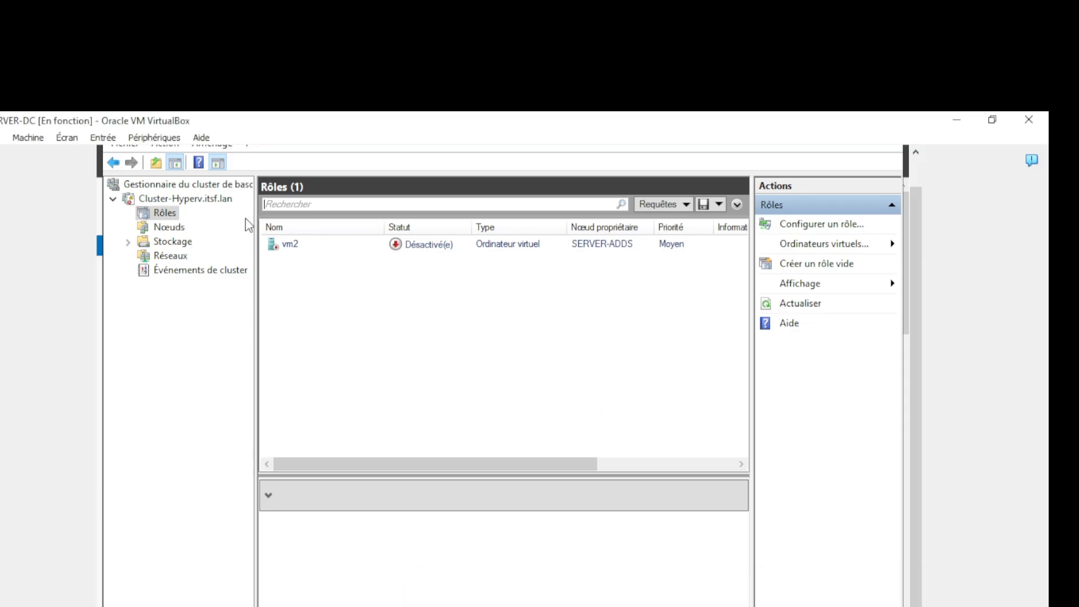
- Display the cluster's nodes in Failover Cluster Manager and check the state of HYPERV-2
click(433, 246)
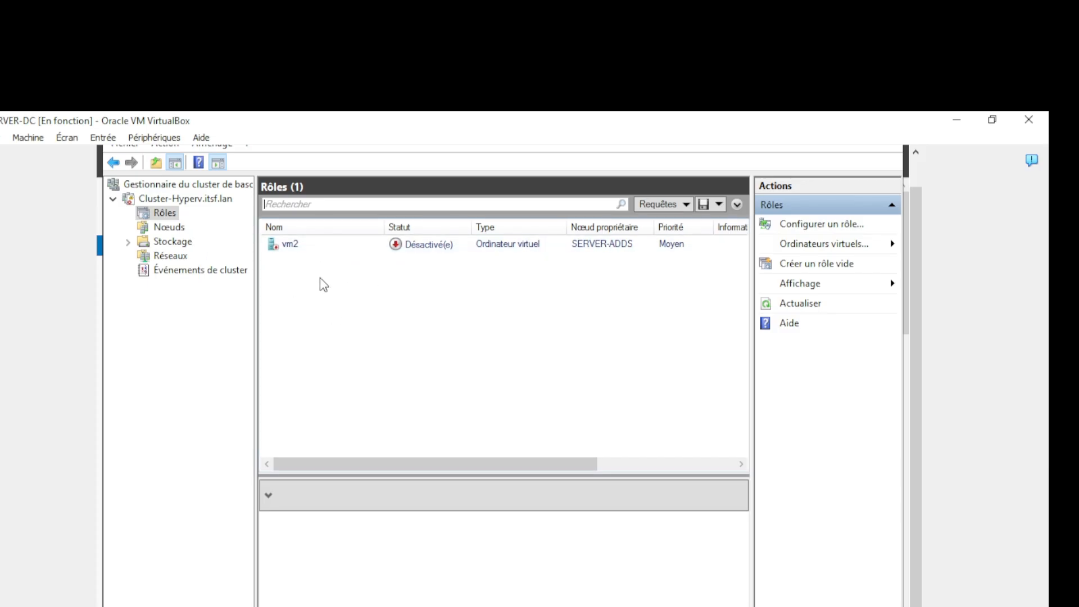
click(169, 228)
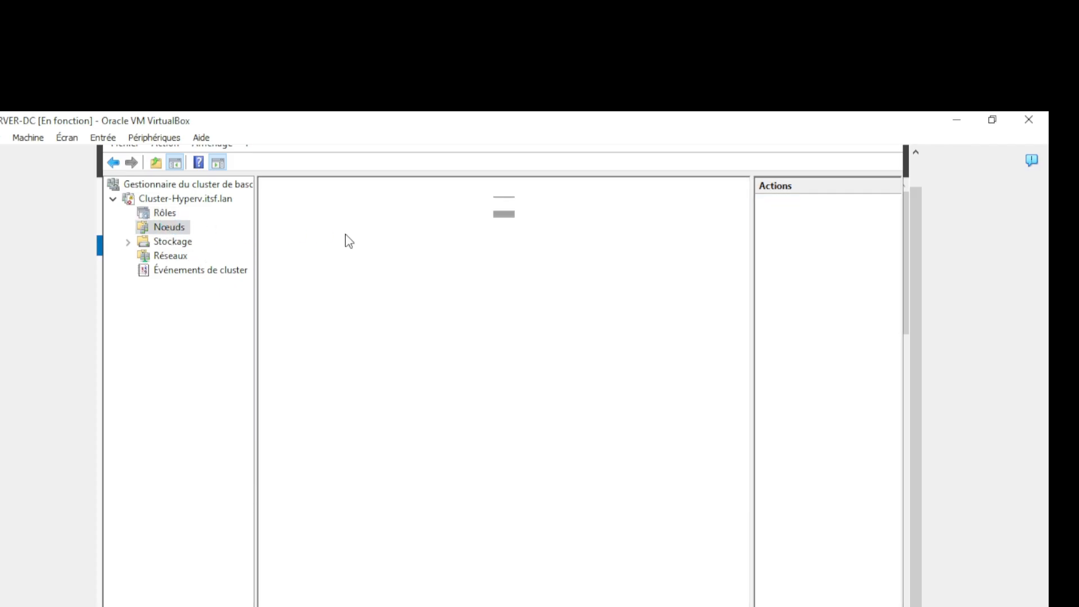
click(365, 243)
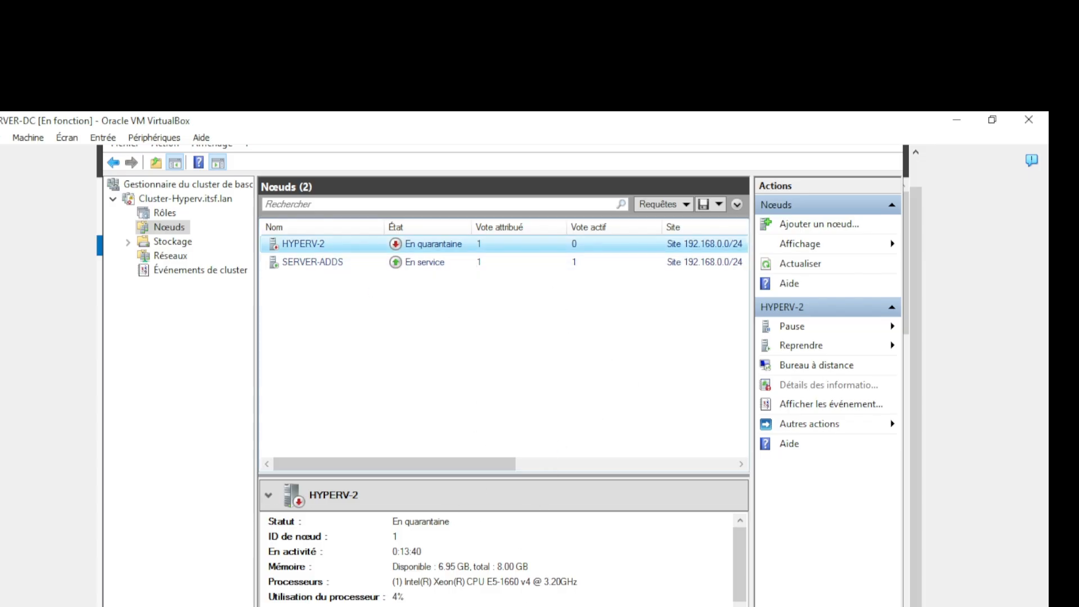
- Examine the summary of the server-Linux virtual machine on SERVER-ADDS in Hyper-V Manager
drag(915, 568, 915, 606)
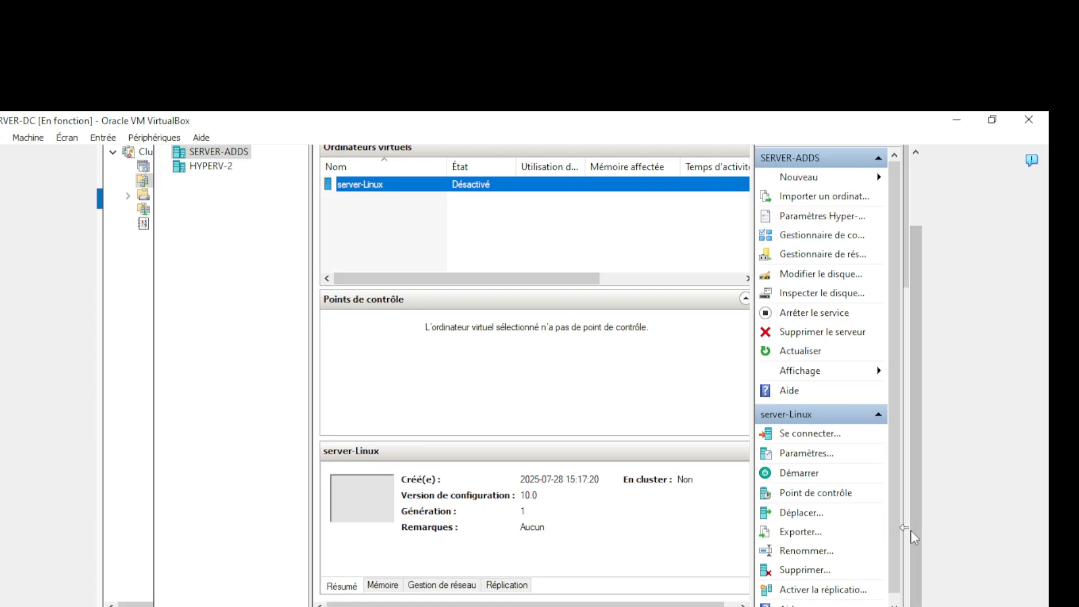
drag(914, 537, 966, 361)
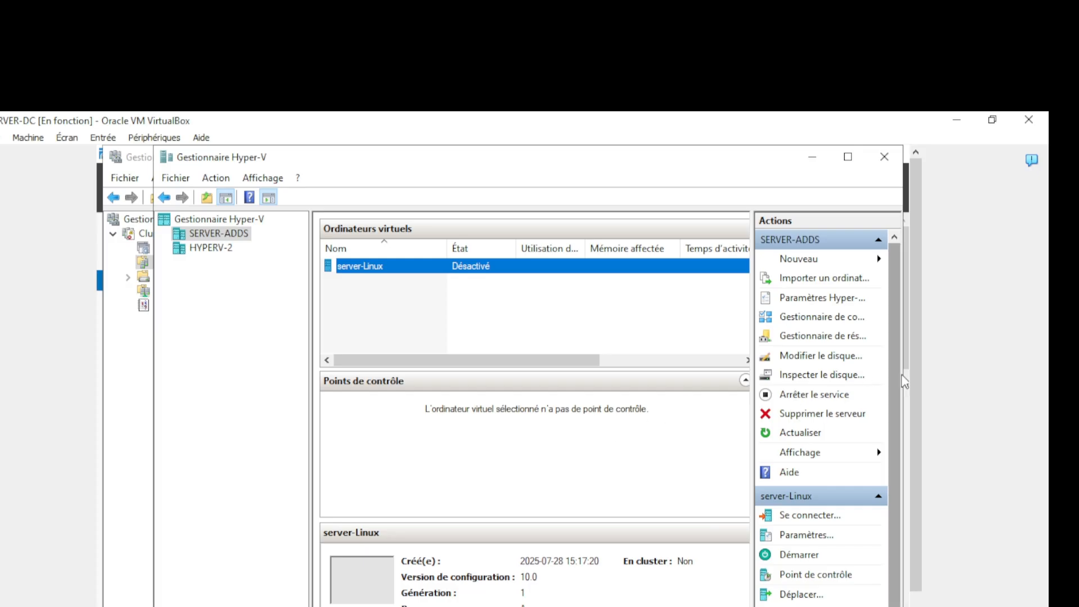
drag(913, 372, 896, 522)
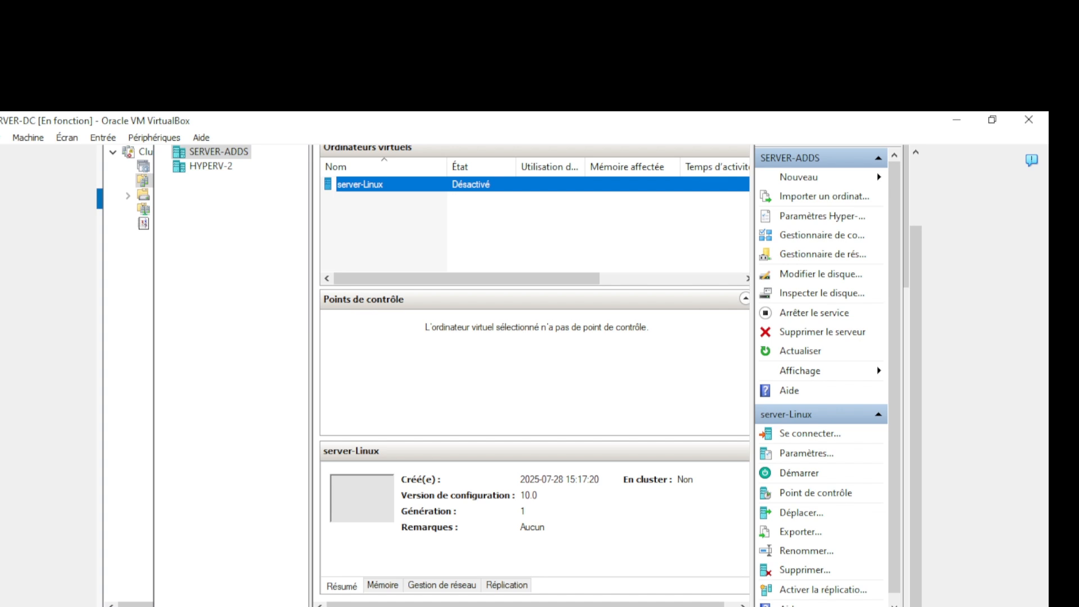
mouse_move(565, 606)
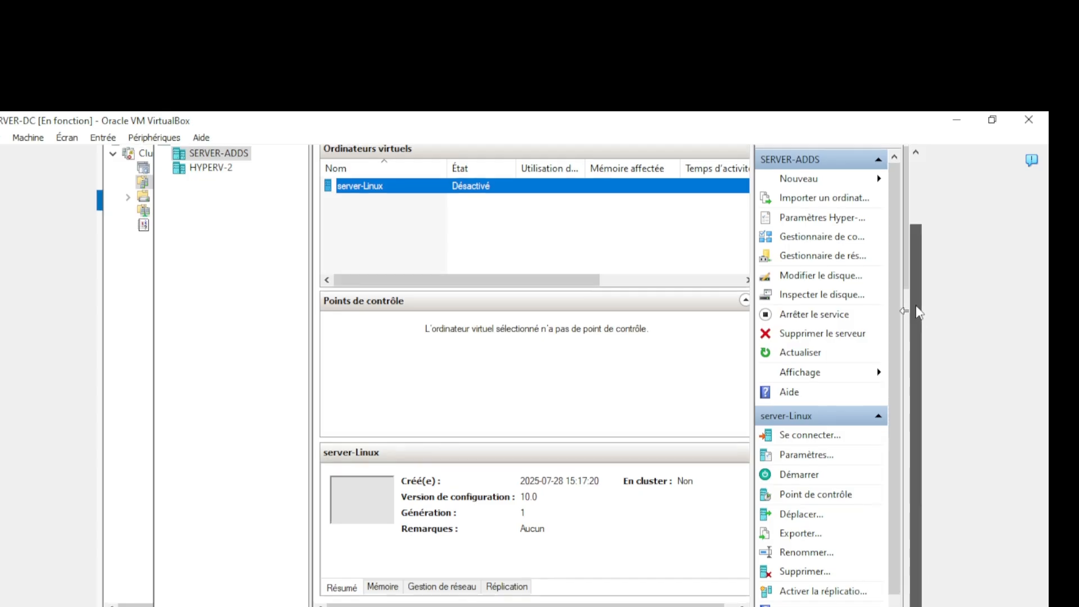
drag(908, 308, 932, 231)
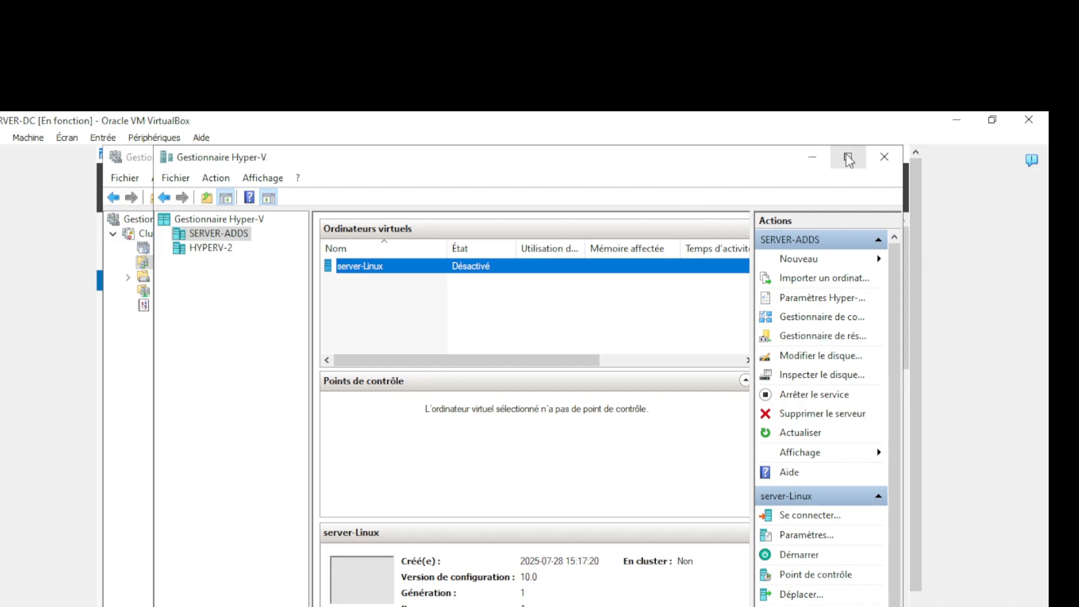
- Minimize Hyper-V Manager and the SERVER-DC virtual machine window to get to Oracle VM VirtualBox Manager
click(812, 158)
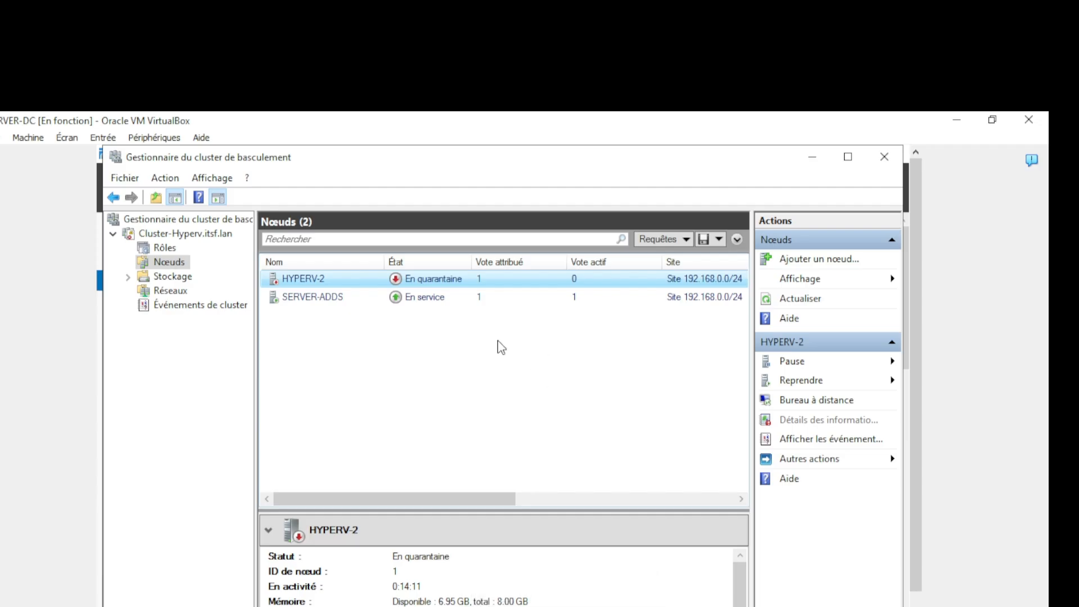
click(957, 121)
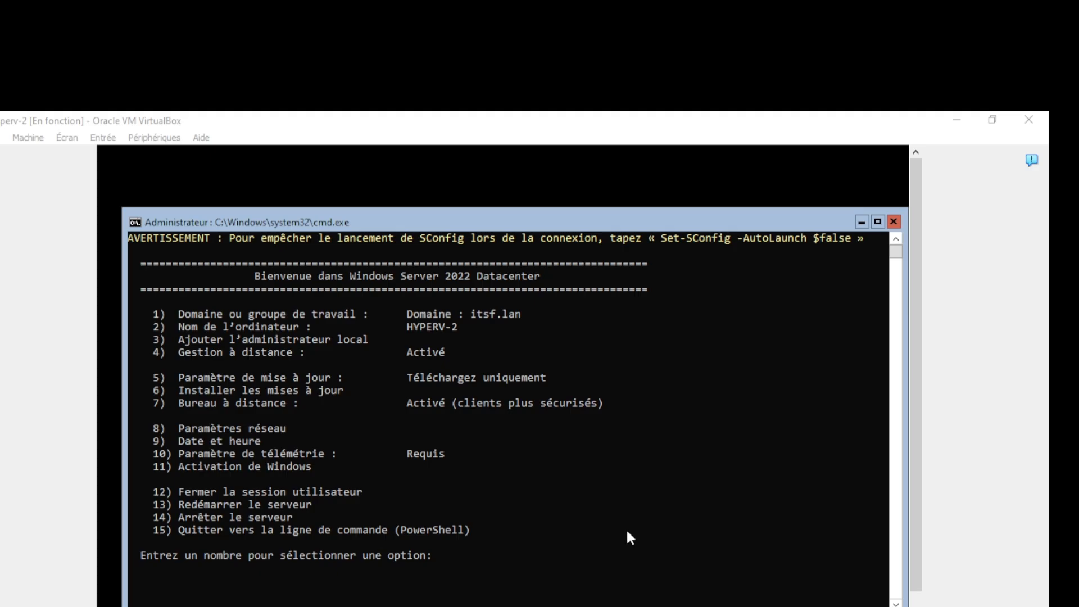
mouse_move(623, 590)
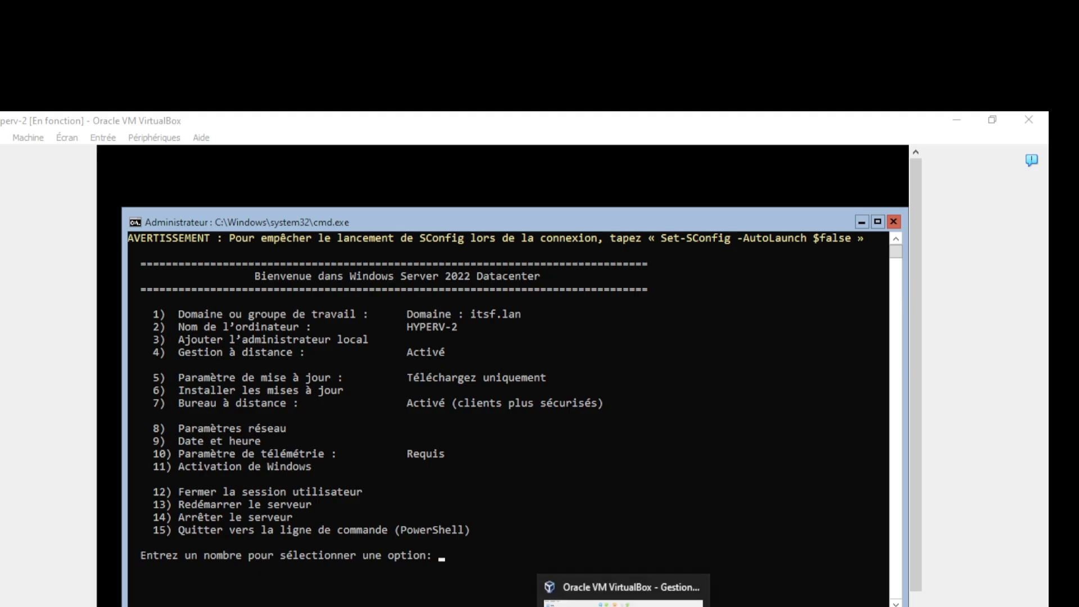